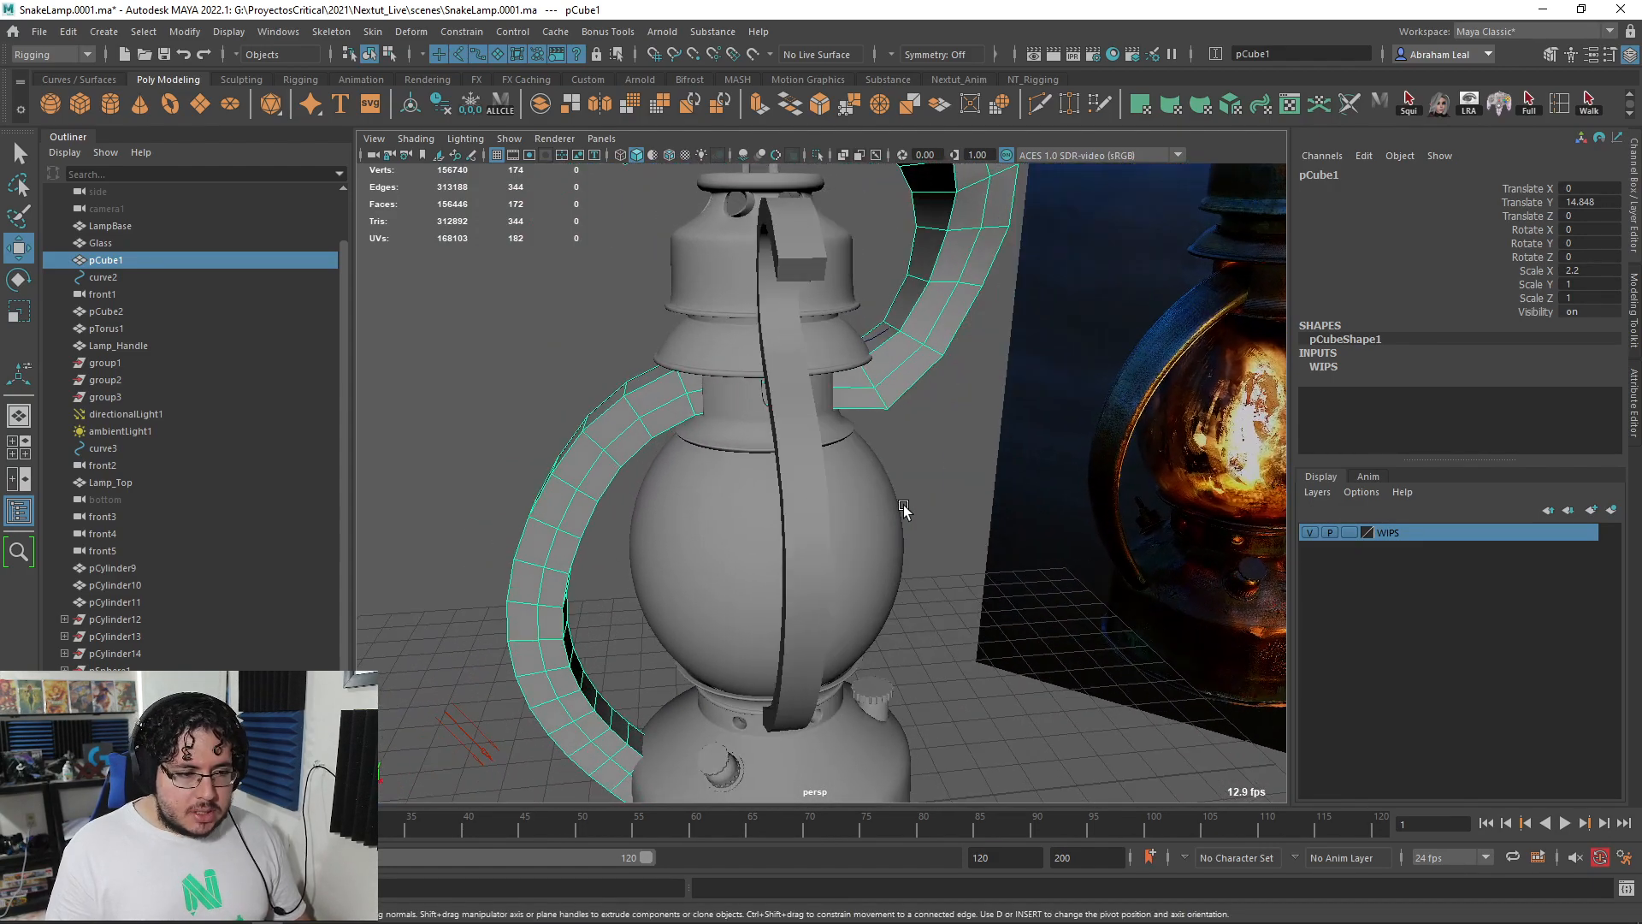
# - Raise the top face of the small snake's head on pCube2 to thicken it
pyautogui.click(808, 481)
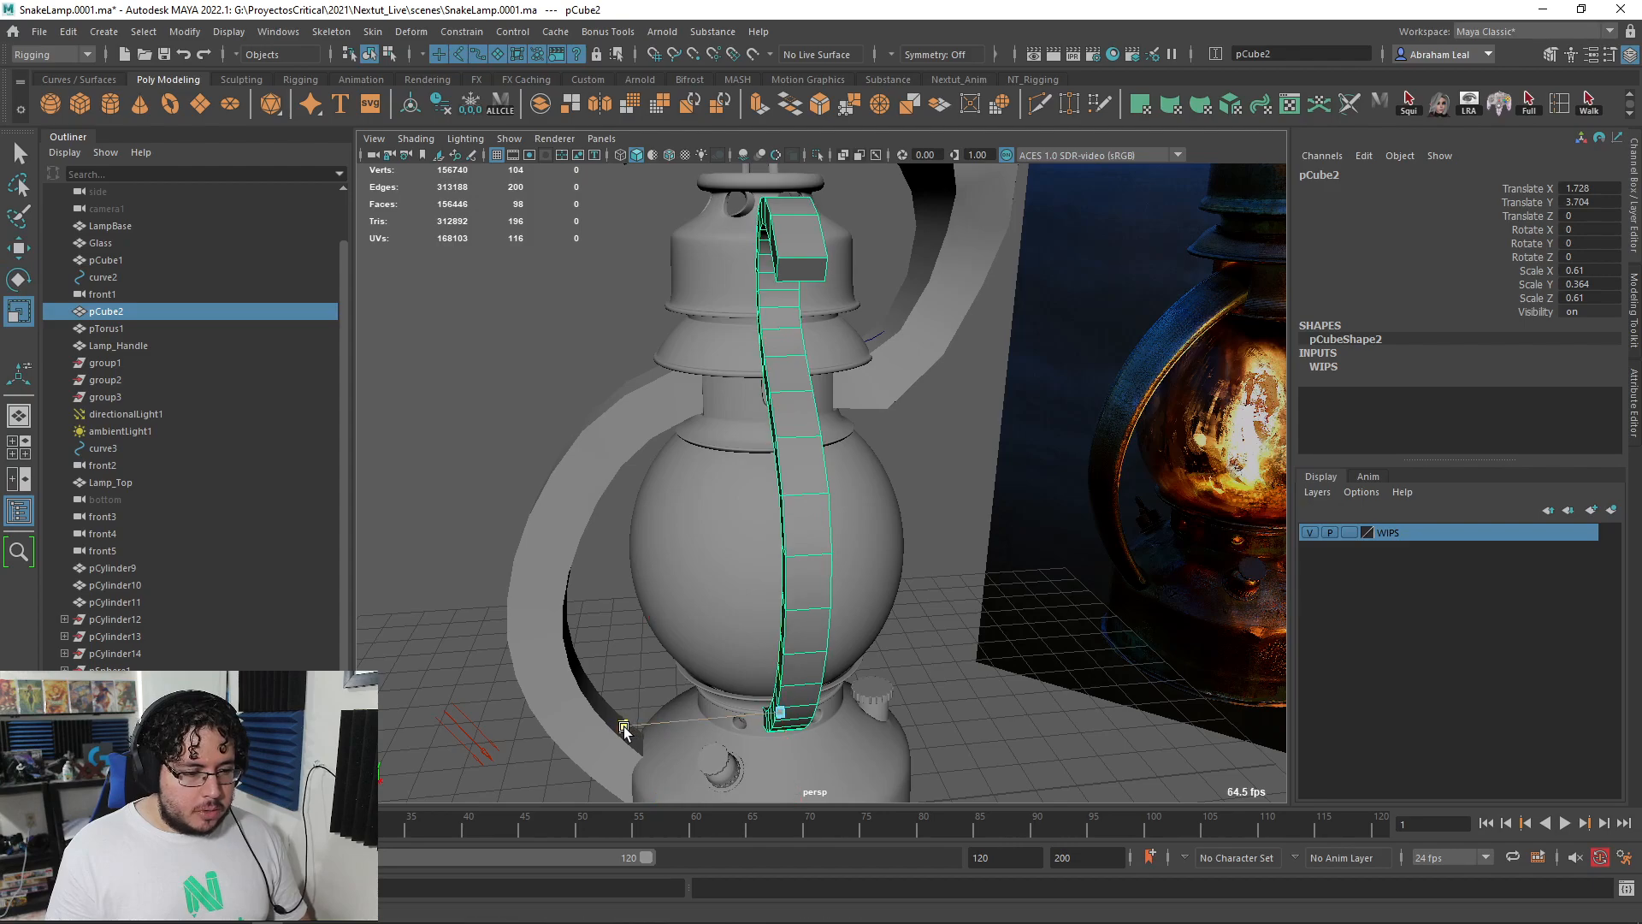
pyautogui.keyDown('alt'); pyautogui.moveTo(608, 727); pyautogui.dragTo(956, 562); pyautogui.keyUp('alt')
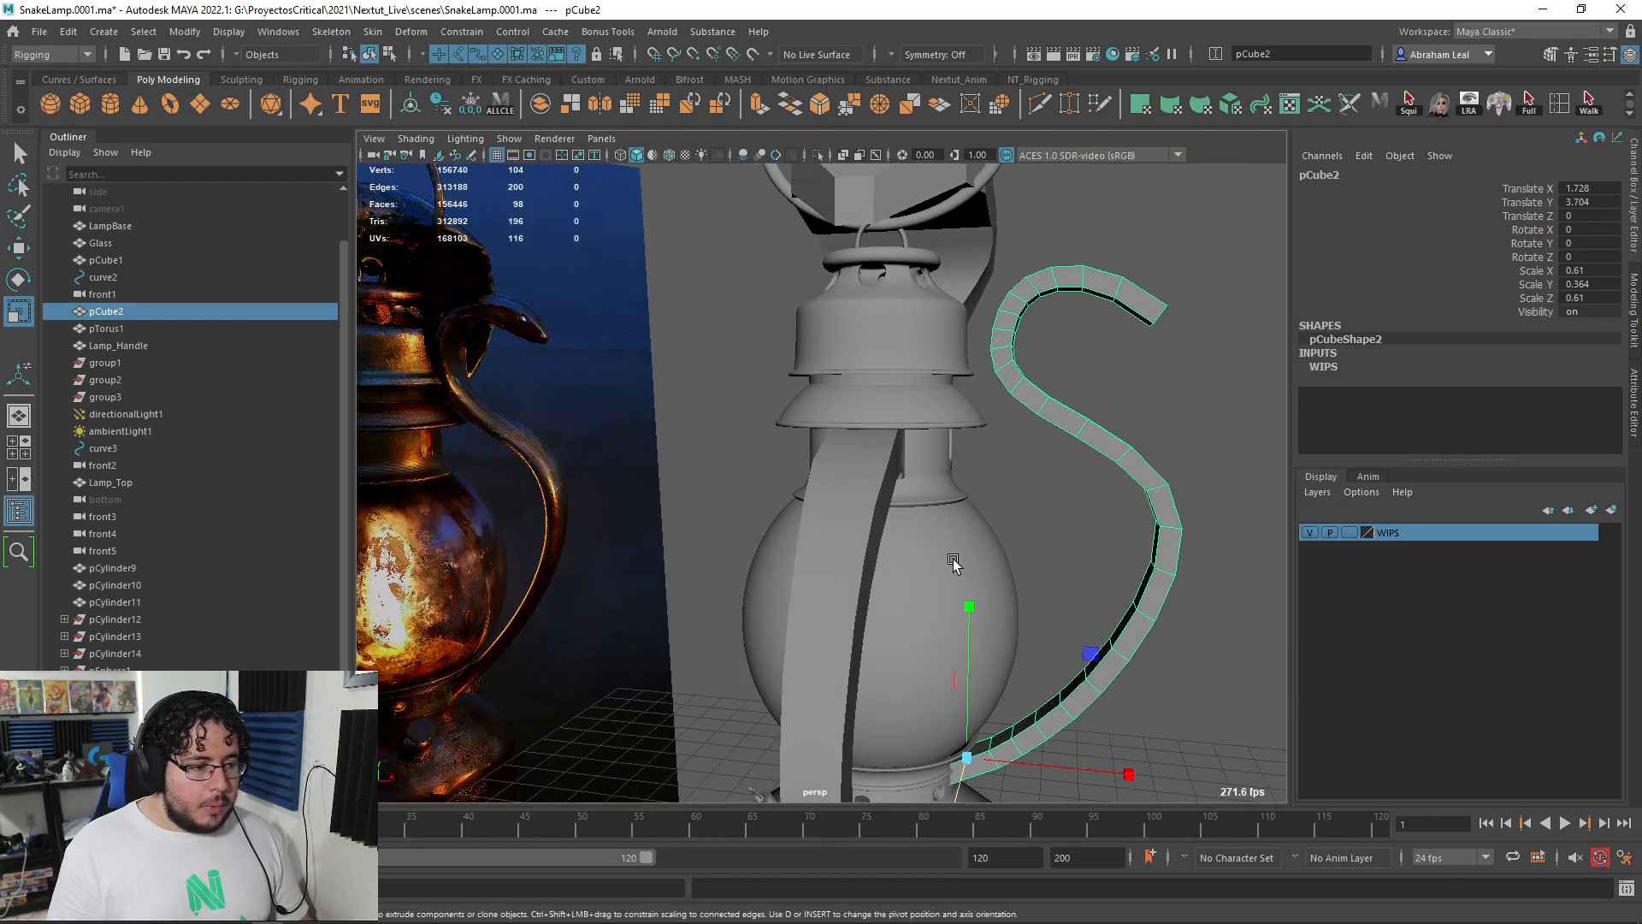
pyautogui.keyDown('alt'); pyautogui.moveTo(1013, 446); pyautogui.dragTo(1004, 462); pyautogui.keyUp('alt')
pyautogui.keyDown('alt'); pyautogui.moveTo(1004, 462); pyautogui.dragTo(1086, 411, button='right'); pyautogui.keyUp('alt')
pyautogui.keyDown('alt'); pyautogui.moveTo(1087, 411); pyautogui.dragTo(898, 490, button='middle'); pyautogui.keyUp('alt')
pyautogui.moveTo(1124, 331); pyautogui.dragTo(1125, 377, button='right')
pyautogui.click(1036, 301)
pyautogui.keyDown('alt'); pyautogui.moveTo(1036, 302); pyautogui.dragTo(810, 459); pyautogui.keyUp('alt')
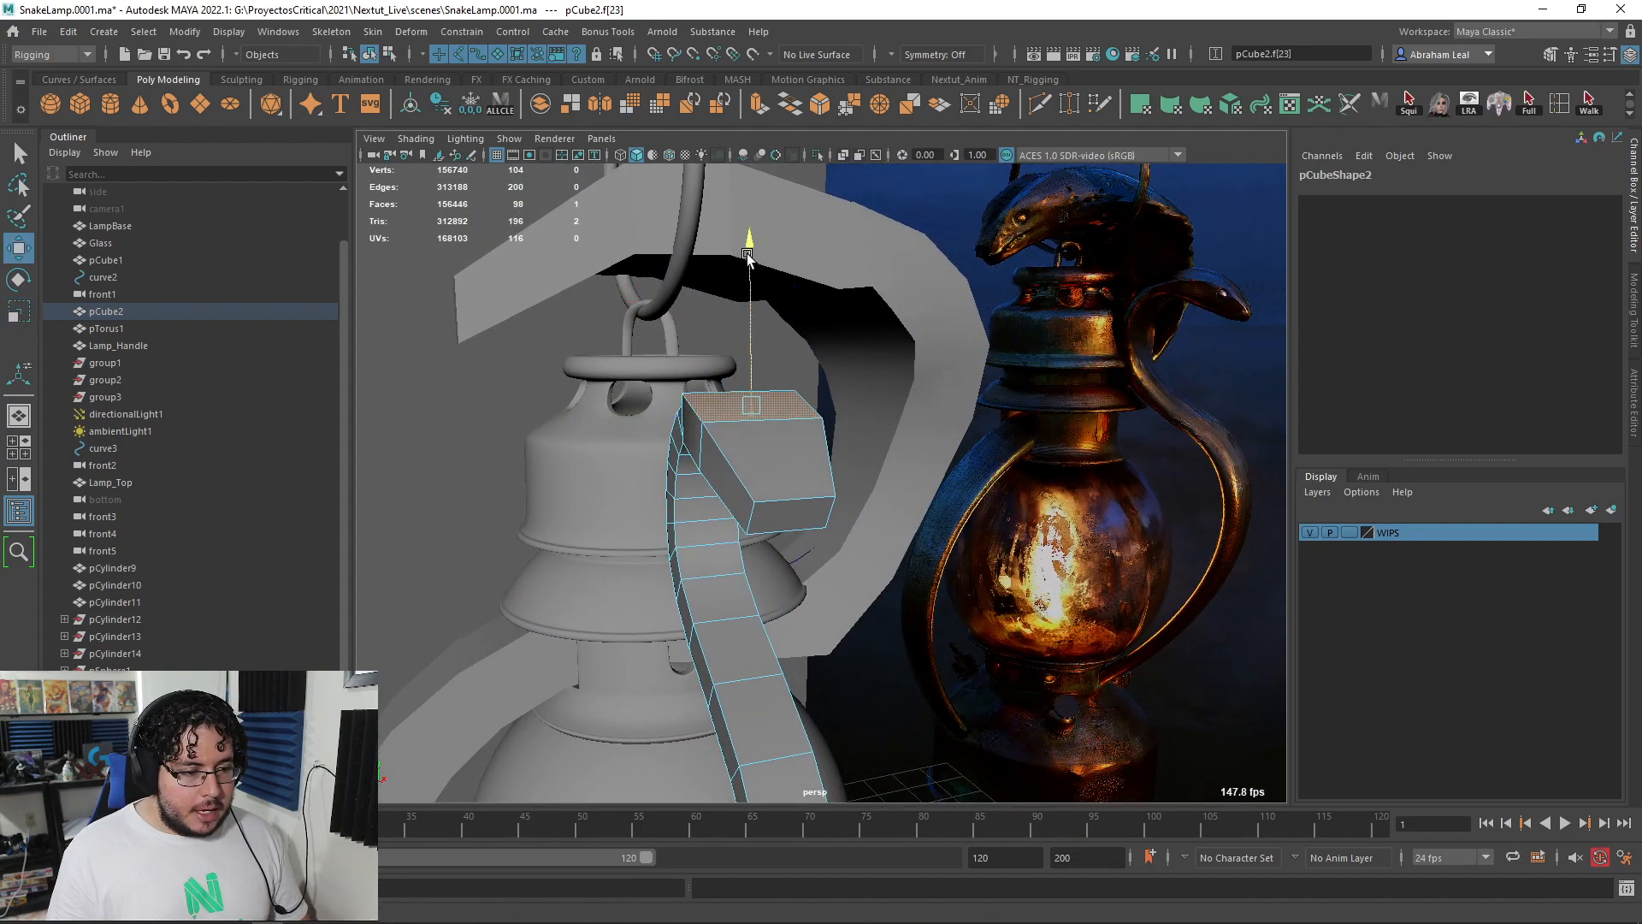
pyautogui.keyDown('alt'); pyautogui.moveTo(740, 242); pyautogui.dragTo(924, 359); pyautogui.keyUp('alt')
# - Raise the cross edge at the back of the small snake's head to refine its profile
pyautogui.moveTo(982, 374); pyautogui.dragTo(1025, 417, button='right')
pyautogui.click(1031, 416)
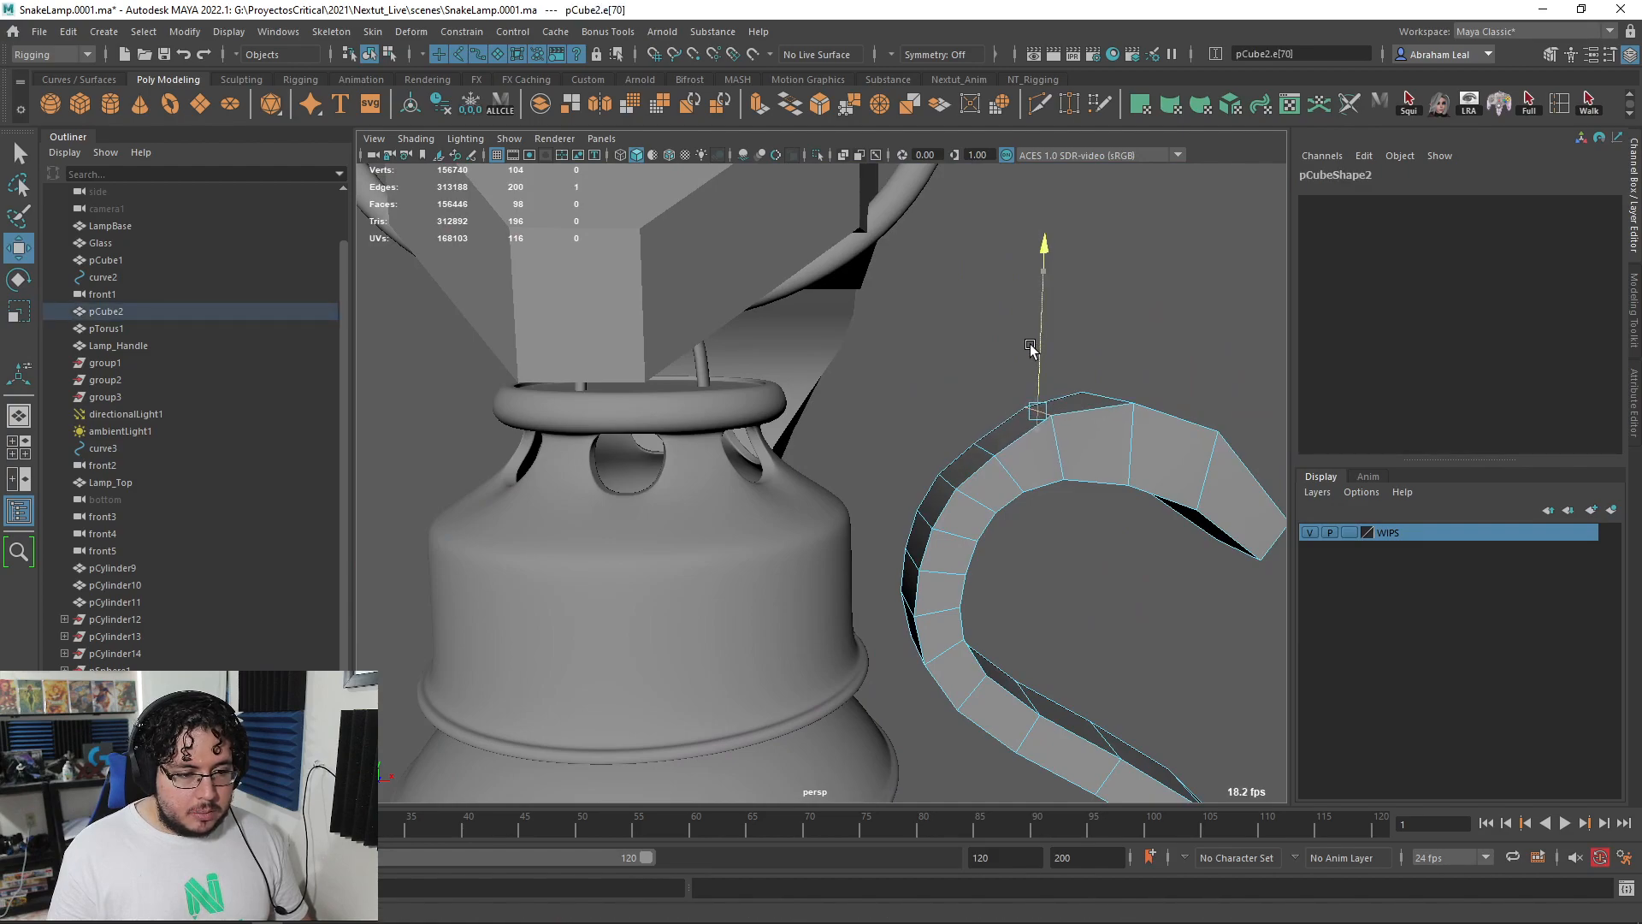
pyautogui.keyDown('alt'); pyautogui.moveTo(1030, 346); pyautogui.dragTo(978, 409); pyautogui.keyUp('alt')
pyautogui.keyDown('alt'); pyautogui.moveTo(967, 347); pyautogui.dragTo(947, 391); pyautogui.keyUp('alt')
pyautogui.keyDown('alt'); pyautogui.moveTo(867, 475); pyautogui.dragTo(950, 537); pyautogui.keyUp('alt')
pyautogui.keyDown('alt'); pyautogui.moveTo(949, 537); pyautogui.dragTo(796, 465, button='right'); pyautogui.keyUp('alt')
pyautogui.keyDown('alt'); pyautogui.moveTo(796, 465); pyautogui.dragTo(821, 505); pyautogui.keyUp('alt')
pyautogui.keyDown('alt'); pyautogui.moveTo(821, 504); pyautogui.dragTo(879, 533, button='right'); pyautogui.keyUp('alt')
pyautogui.keyDown('alt'); pyautogui.moveTo(878, 533); pyautogui.dragTo(924, 403, button='middle'); pyautogui.keyUp('alt')
pyautogui.keyDown('alt'); pyautogui.moveTo(924, 402); pyautogui.dragTo(958, 419); pyautogui.keyUp('alt')
pyautogui.keyDown('alt'); pyautogui.moveTo(958, 419); pyautogui.dragTo(909, 421, button='right'); pyautogui.keyUp('alt')
pyautogui.keyDown('alt'); pyautogui.moveTo(909, 422); pyautogui.dragTo(1015, 423); pyautogui.keyUp('alt')
pyautogui.keyDown('alt'); pyautogui.moveTo(873, 437); pyautogui.dragTo(924, 428, button='right'); pyautogui.keyUp('alt')
pyautogui.moveTo(924, 428)
pyautogui.keyDown('alt'); pyautogui.mouseDown()
pyautogui.moveTo(941, 421)
pyautogui.moveTo(928, 419)
pyautogui.mouseUp(); pyautogui.keyUp('alt')
# - Reposition the vertices of the small snake's upper curl using soft selection
pyautogui.moveTo(842, 275); pyautogui.dragTo(765, 276, button='right')
pyautogui.moveTo(807, 396); pyautogui.dragTo(809, 396)
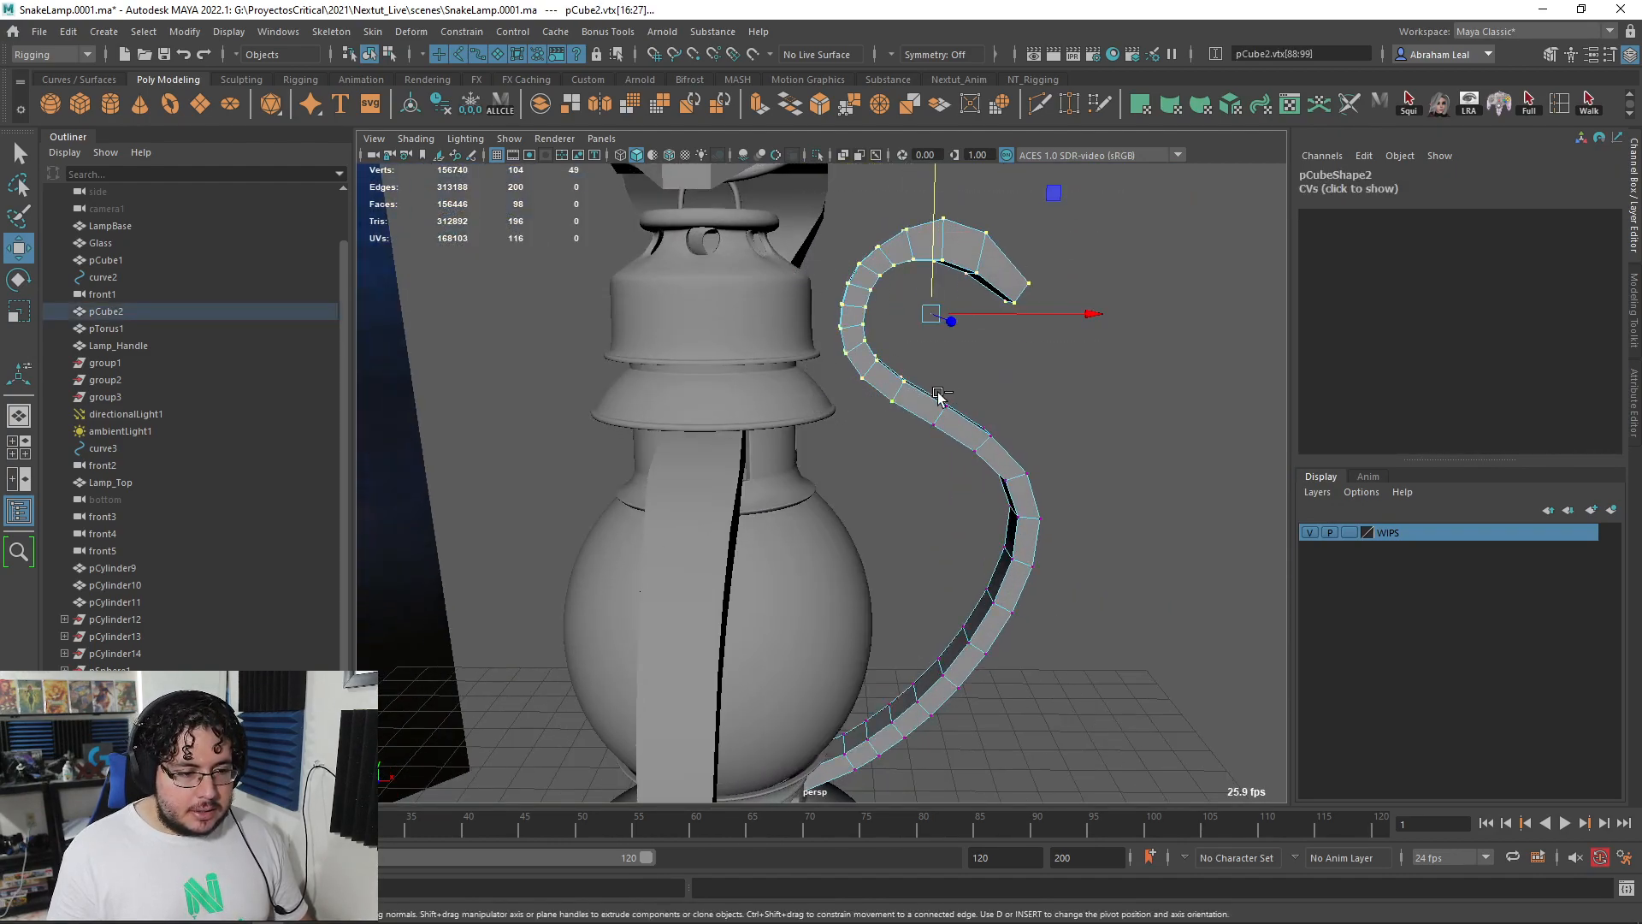
pyautogui.keyDown('alt'); pyautogui.moveTo(920, 460); pyautogui.dragTo(919, 455); pyautogui.keyUp('alt')
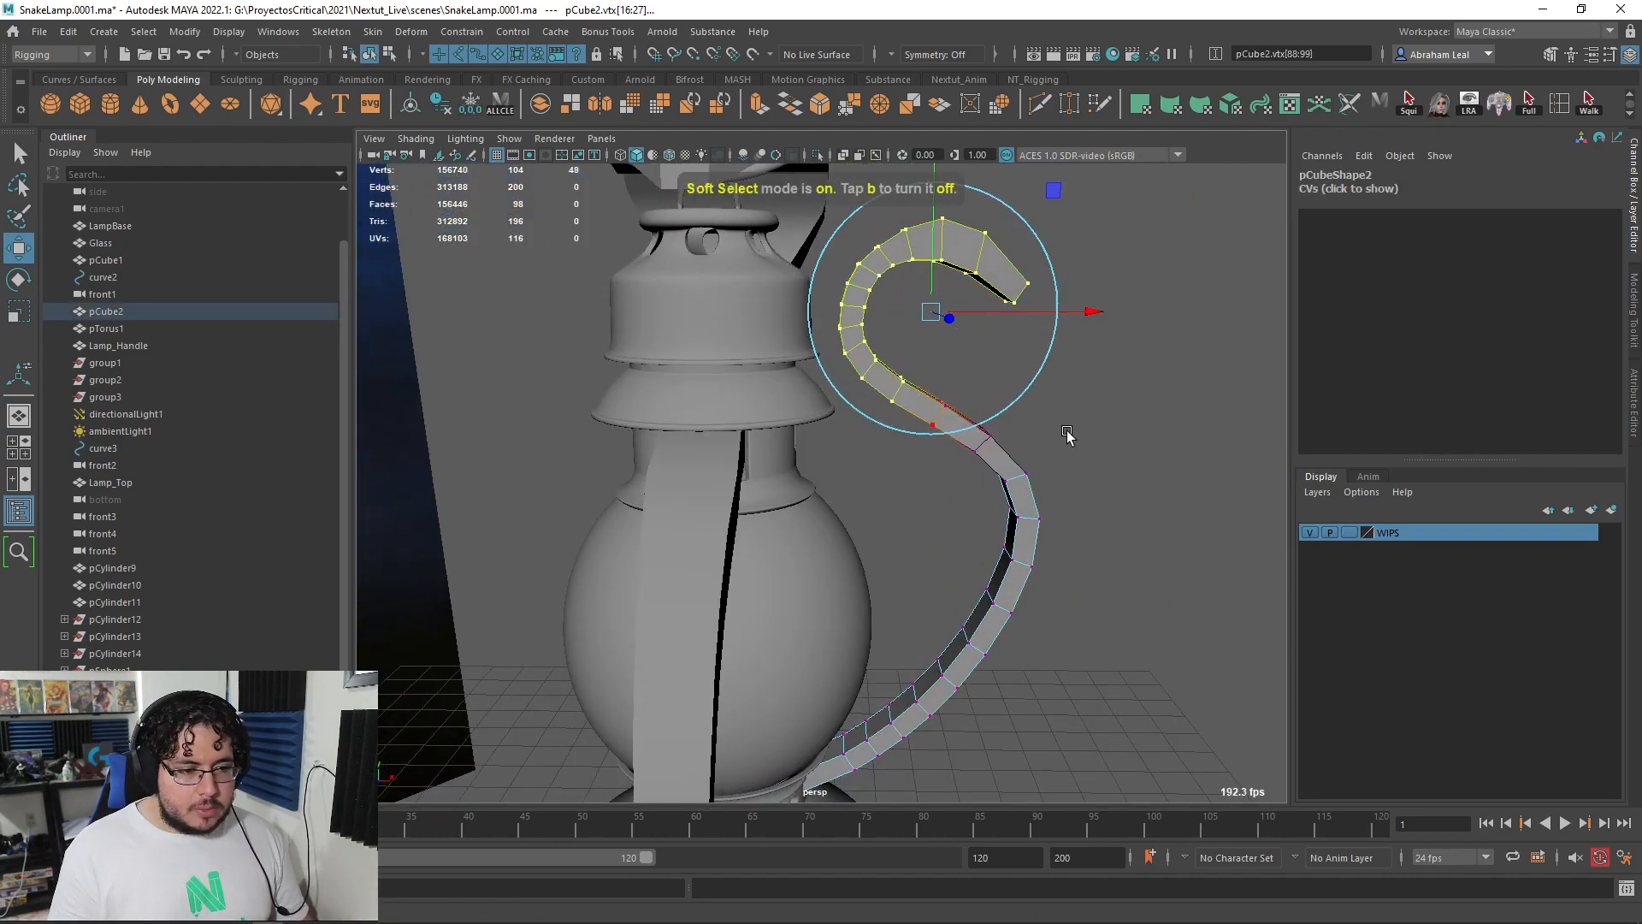
pyautogui.moveTo(1091, 315); pyautogui.dragTo(1085, 458)
pyautogui.moveTo(1129, 426); pyautogui.dragTo(960, 632)
pyautogui.keyDown('alt'); pyautogui.moveTo(965, 626); pyautogui.dragTo(975, 547); pyautogui.keyUp('alt')
pyautogui.moveTo(1128, 509); pyautogui.dragTo(990, 362)
# - Shift the vertex rows around the small snake's neck bend sideways with soft selection to round the curve
pyautogui.keyDown('alt'); pyautogui.moveTo(990, 366); pyautogui.dragTo(1057, 481, button='middle'); pyautogui.keyUp('alt')
pyautogui.scroll(5, 1057, 480)
pyautogui.click(1100, 444)
pyautogui.keyDown('alt'); pyautogui.moveTo(1100, 445); pyautogui.dragTo(914, 390); pyautogui.keyUp('alt')
pyautogui.moveTo(1039, 382); pyautogui.dragTo(1031, 383)
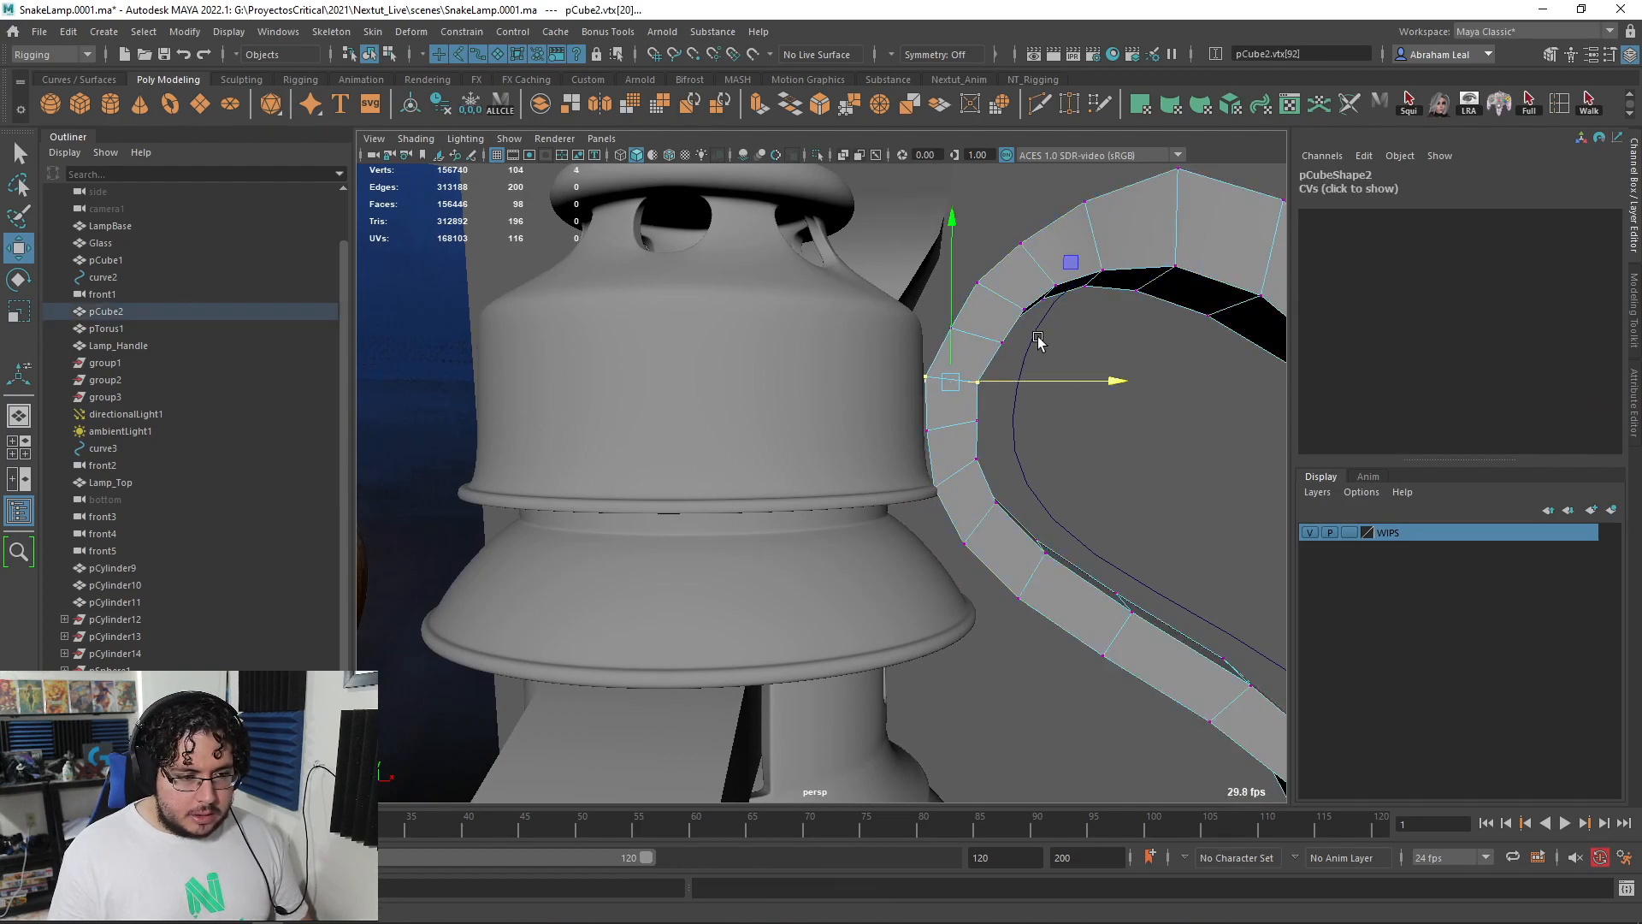
pyautogui.keyDown('alt'); pyautogui.moveTo(1052, 338); pyautogui.dragTo(947, 327); pyautogui.keyUp('alt')
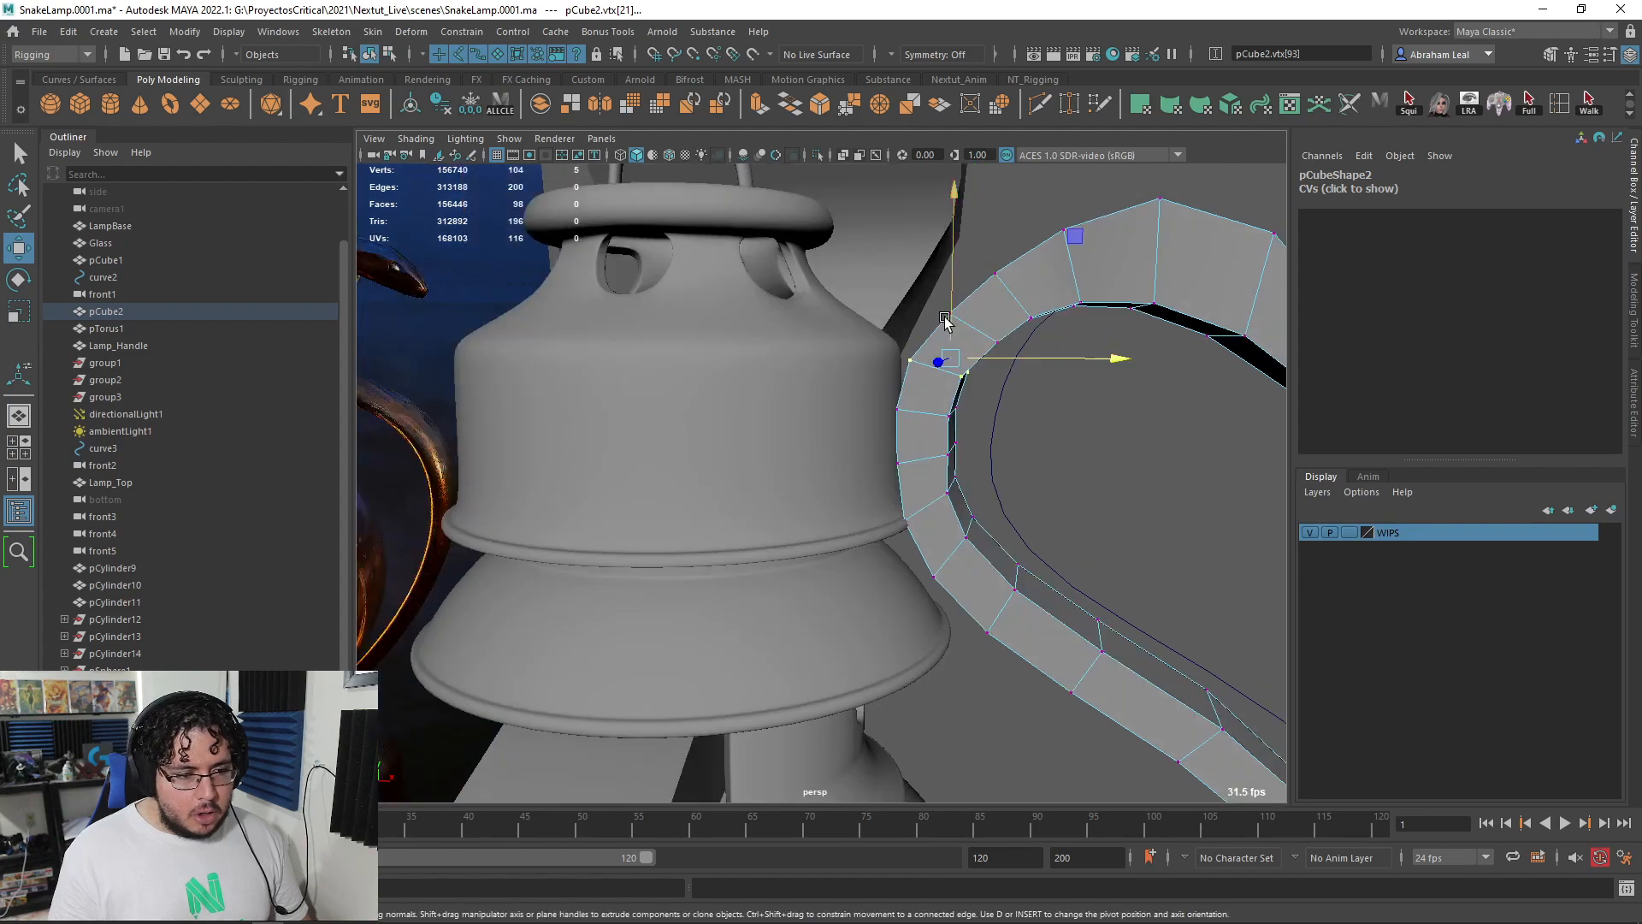
pyautogui.moveTo(1103, 338); pyautogui.dragTo(1026, 299)
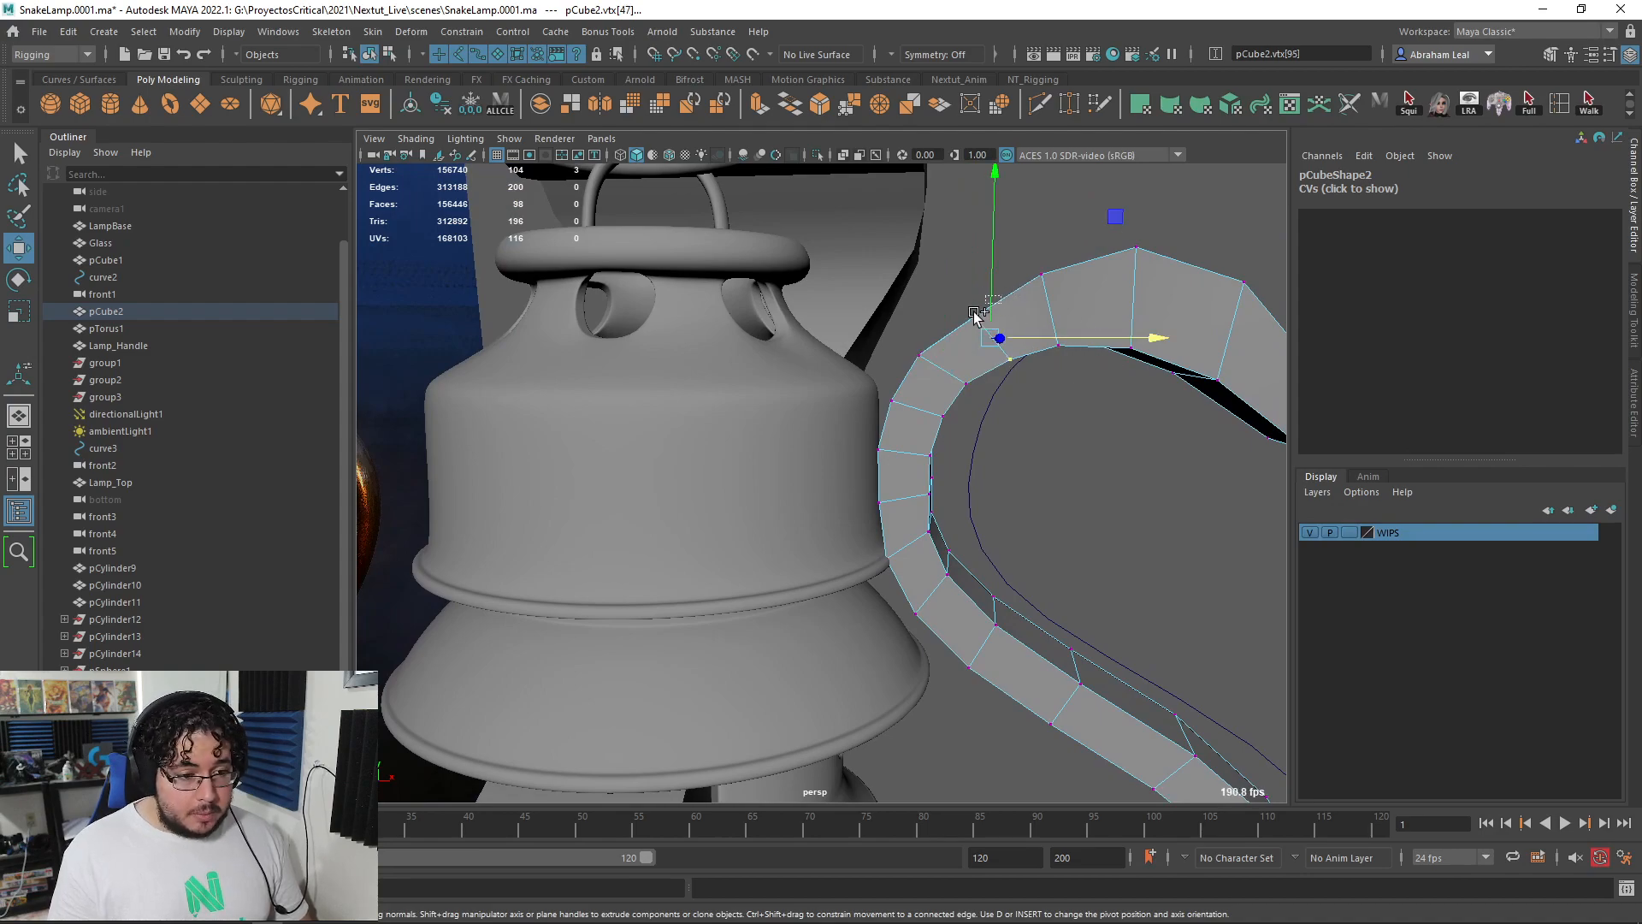
# - Shift the vertex rows along the small snake's lower body sideways to smooth its curve beside the glass
pyautogui.keyDown('alt'); pyautogui.moveTo(1065, 334); pyautogui.dragTo(1048, 411); pyautogui.keyUp('alt')
pyautogui.scroll(5, 735, 566)
pyautogui.scroll(-5, 868, 416)
pyautogui.scroll(5, 1049, 410)
pyautogui.keyDown('alt'); pyautogui.moveTo(1103, 470); pyautogui.dragTo(1063, 429, button='middle'); pyautogui.keyUp('alt')
pyautogui.keyDown('alt'); pyautogui.moveTo(1063, 428); pyautogui.dragTo(1052, 461); pyautogui.keyUp('alt')
pyautogui.scroll(4, 1052, 473)
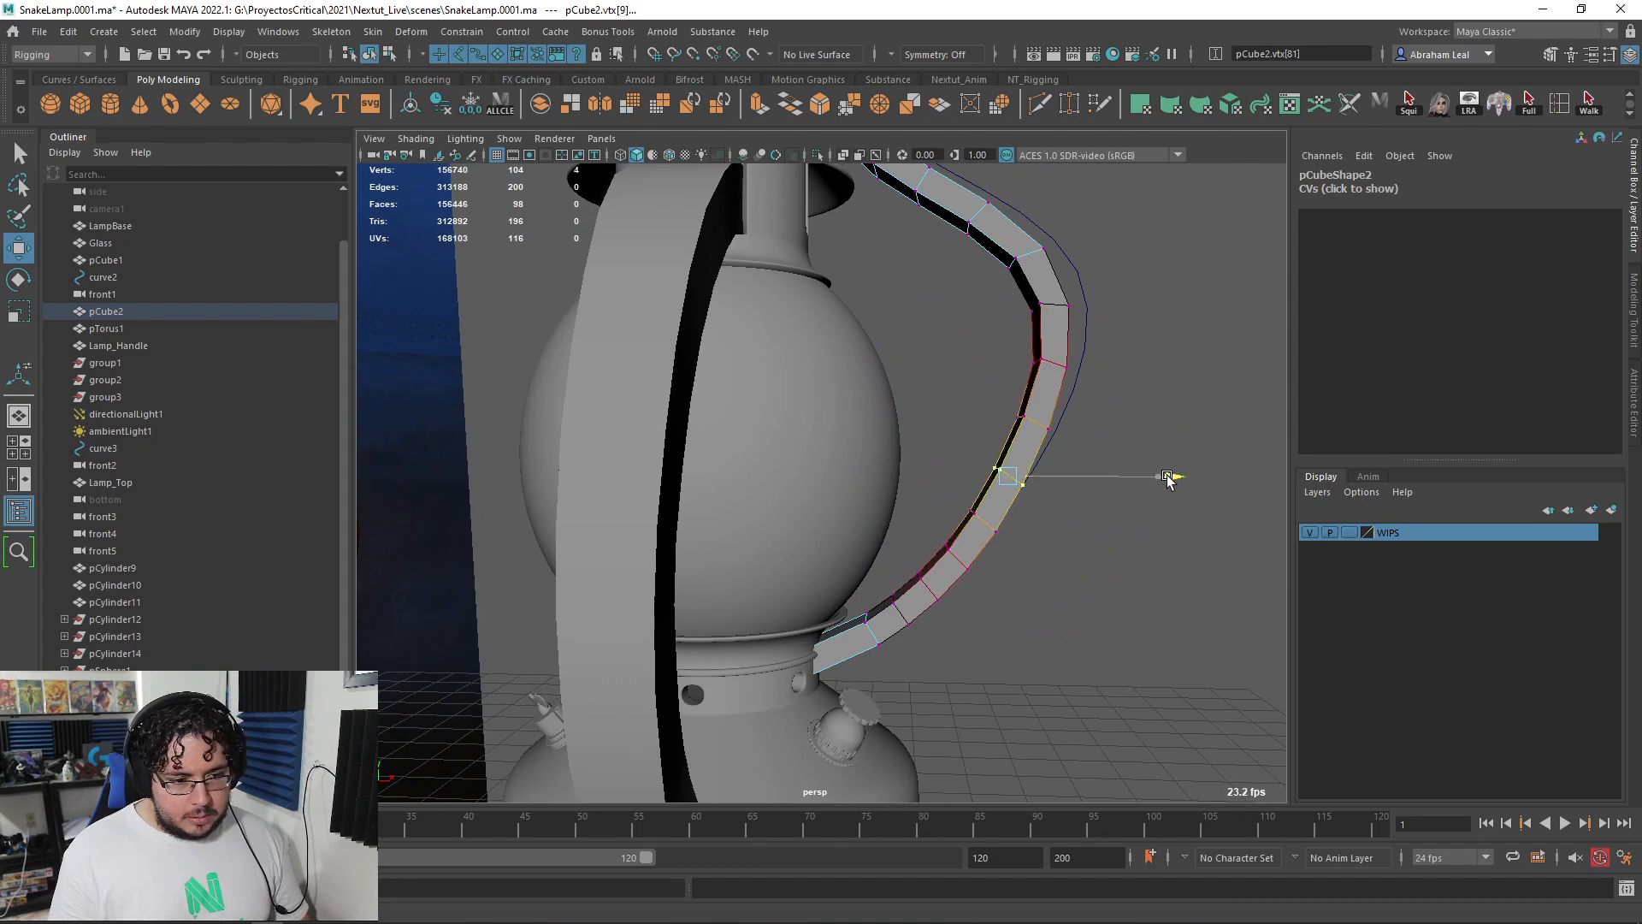
pyautogui.keyDown('alt'); pyautogui.moveTo(1178, 479); pyautogui.dragTo(1012, 410); pyautogui.keyUp('alt')
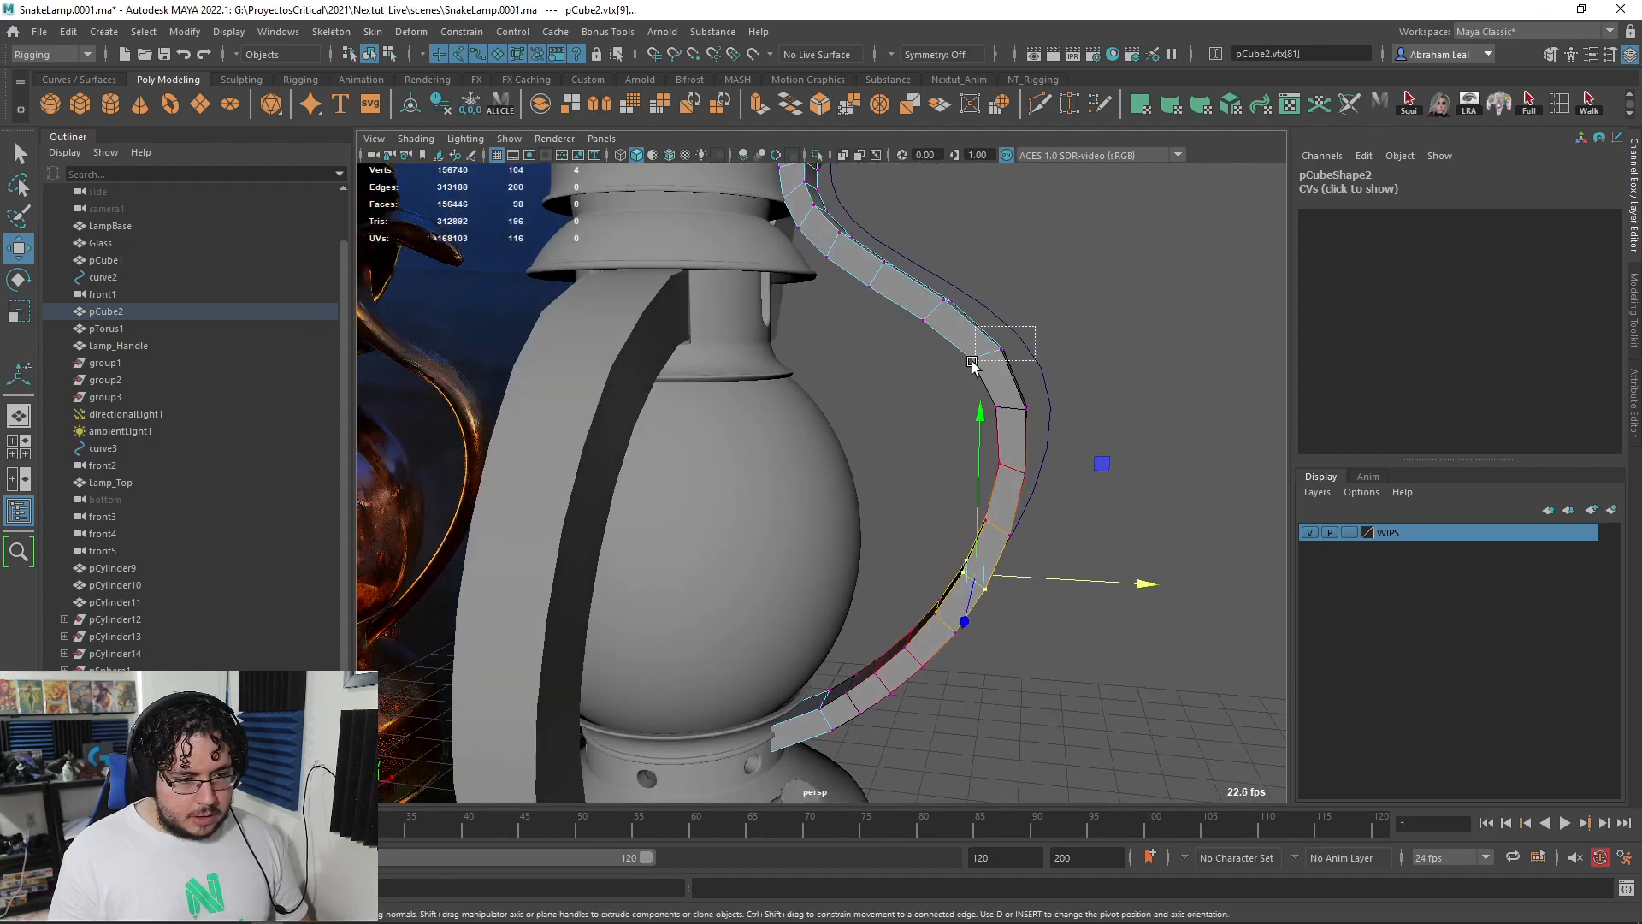
pyautogui.moveTo(1041, 345); pyautogui.dragTo(1021, 343)
# - Return the small snake to object mode and preview it smoothed
pyautogui.moveTo(982, 340); pyautogui.dragTo(1002, 322, button='right')
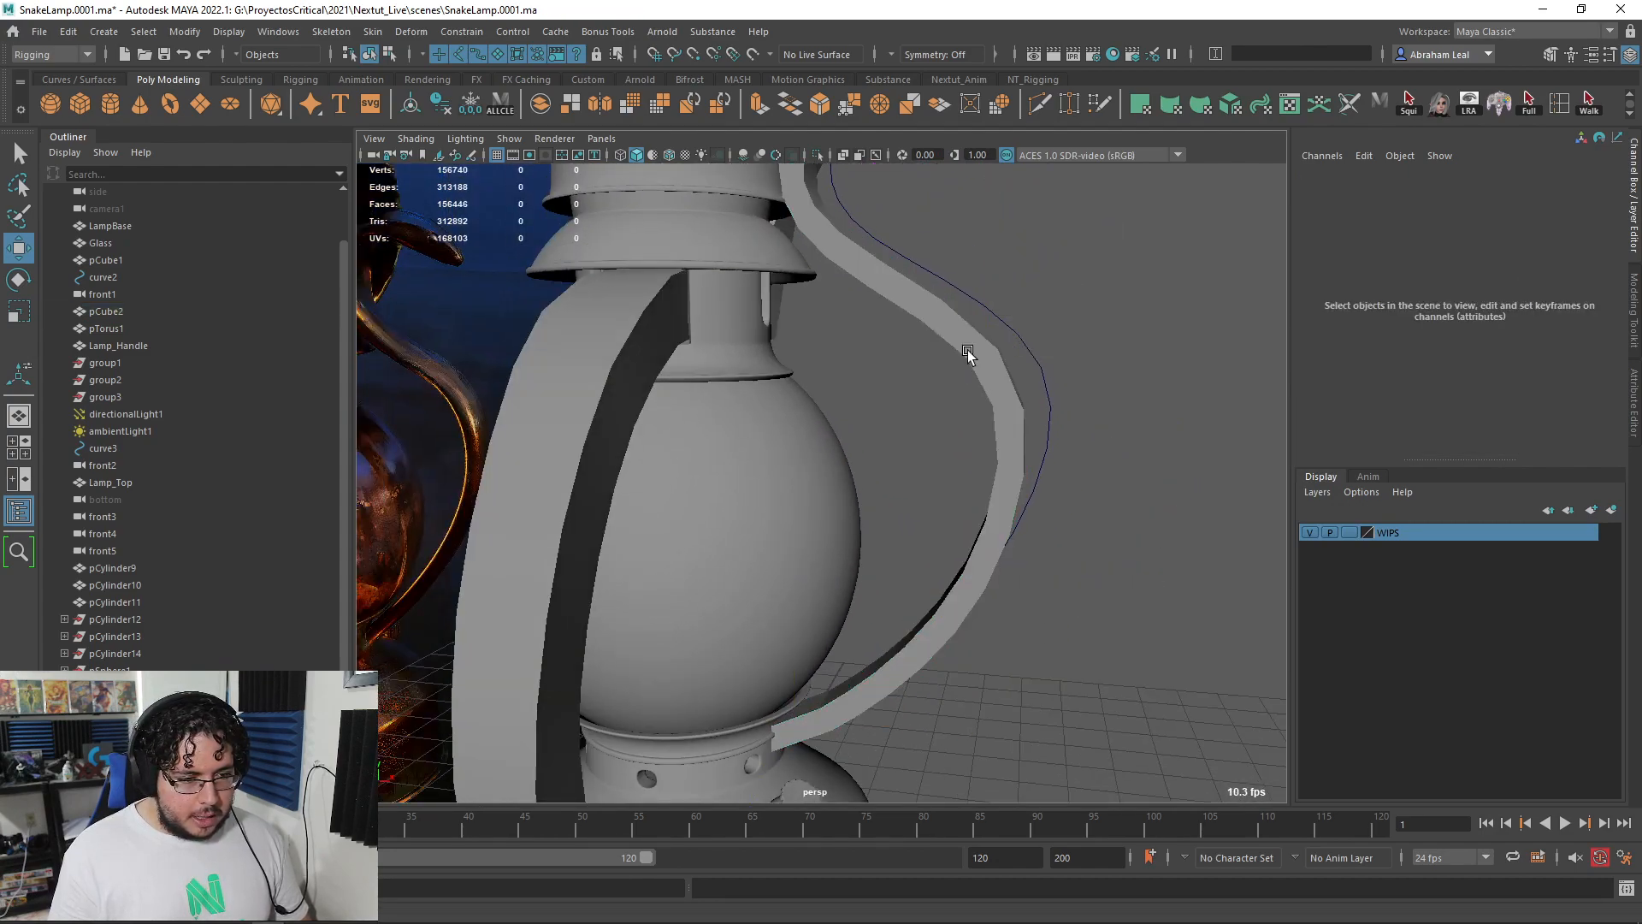
pyautogui.click(967, 351)
pyautogui.scroll(-5, 964, 385)
pyautogui.press('3')
pyautogui.keyDown('alt'); pyautogui.moveTo(1054, 461); pyautogui.dragTo(1112, 484); pyautogui.keyUp('alt')
pyautogui.click(1166, 476)
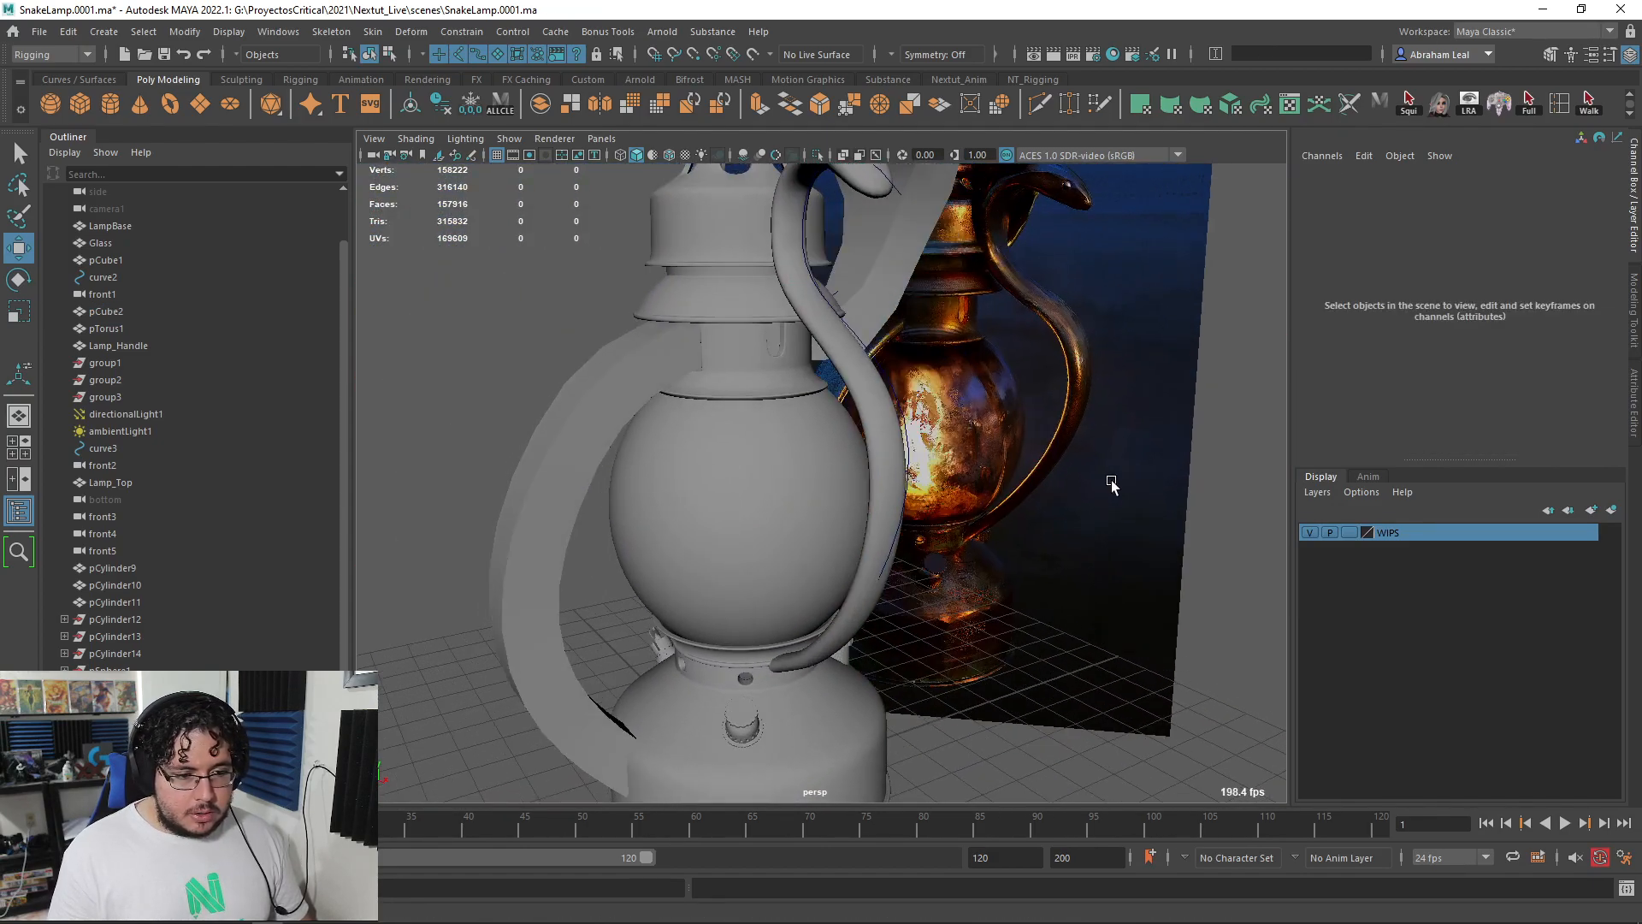
# - Compare the smoothed snake with the reference image and delete the leftover guide curve running along it
pyautogui.keyDown('alt'); pyautogui.moveTo(1049, 391); pyautogui.dragTo(987, 502, button='middle'); pyautogui.keyUp('alt')
pyautogui.keyDown('alt'); pyautogui.moveTo(986, 502); pyautogui.dragTo(1036, 551); pyautogui.keyUp('alt')
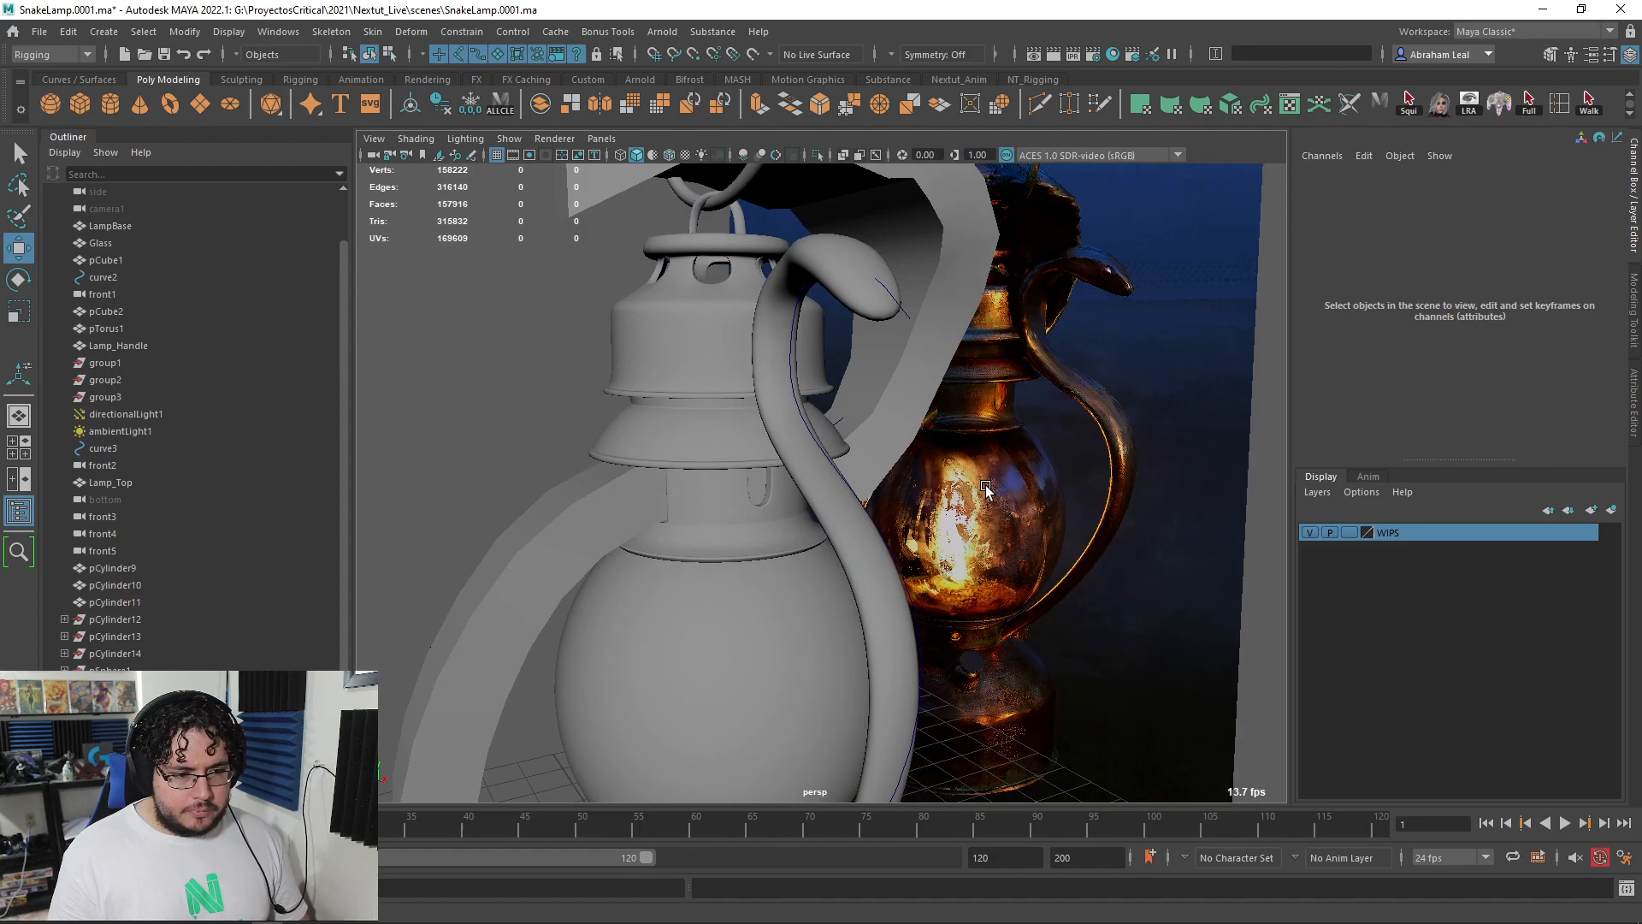
pyautogui.keyDown('alt'); pyautogui.moveTo(1036, 550); pyautogui.dragTo(1062, 438, button='middle'); pyautogui.keyUp('alt')
pyautogui.keyDown('alt'); pyautogui.moveTo(976, 556); pyautogui.dragTo(962, 550); pyautogui.keyUp('alt')
pyautogui.keyDown('alt'); pyautogui.moveTo(994, 614); pyautogui.dragTo(1025, 562); pyautogui.keyUp('alt')
pyautogui.keyDown('alt'); pyautogui.moveTo(1046, 437); pyautogui.dragTo(995, 579); pyautogui.keyUp('alt')
pyautogui.click(835, 258)
pyautogui.press('Delete')
pyautogui.keyDown('alt'); pyautogui.moveTo(835, 259); pyautogui.dragTo(984, 257); pyautogui.keyUp('alt')
# - Turn off the small snake's smooth preview and move its lower end vertices against the lamp's collar
pyautogui.keyDown('alt'); pyautogui.moveTo(916, 451); pyautogui.dragTo(552, 370); pyautogui.keyUp('alt')
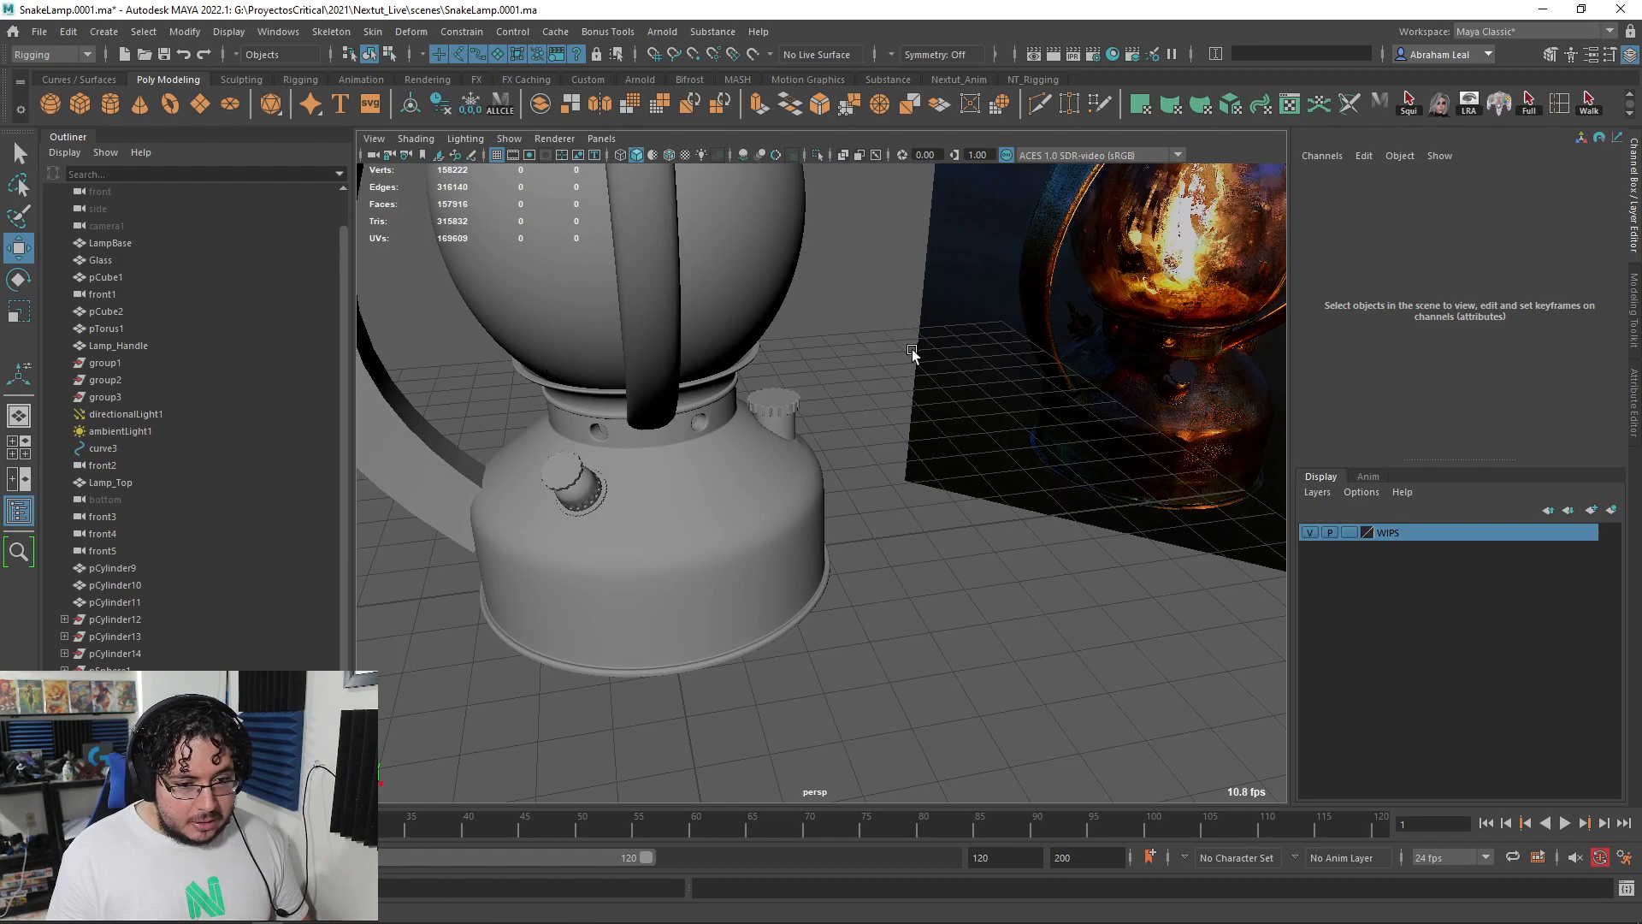
pyautogui.keyDown('alt'); pyautogui.moveTo(715, 460); pyautogui.dragTo(726, 462); pyautogui.keyUp('alt')
pyautogui.keyDown('alt'); pyautogui.moveTo(725, 462); pyautogui.dragTo(751, 402, button='right'); pyautogui.keyUp('alt')
pyautogui.click(758, 394)
pyautogui.keyDown('alt'); pyautogui.moveTo(757, 393); pyautogui.dragTo(767, 388); pyautogui.keyUp('alt')
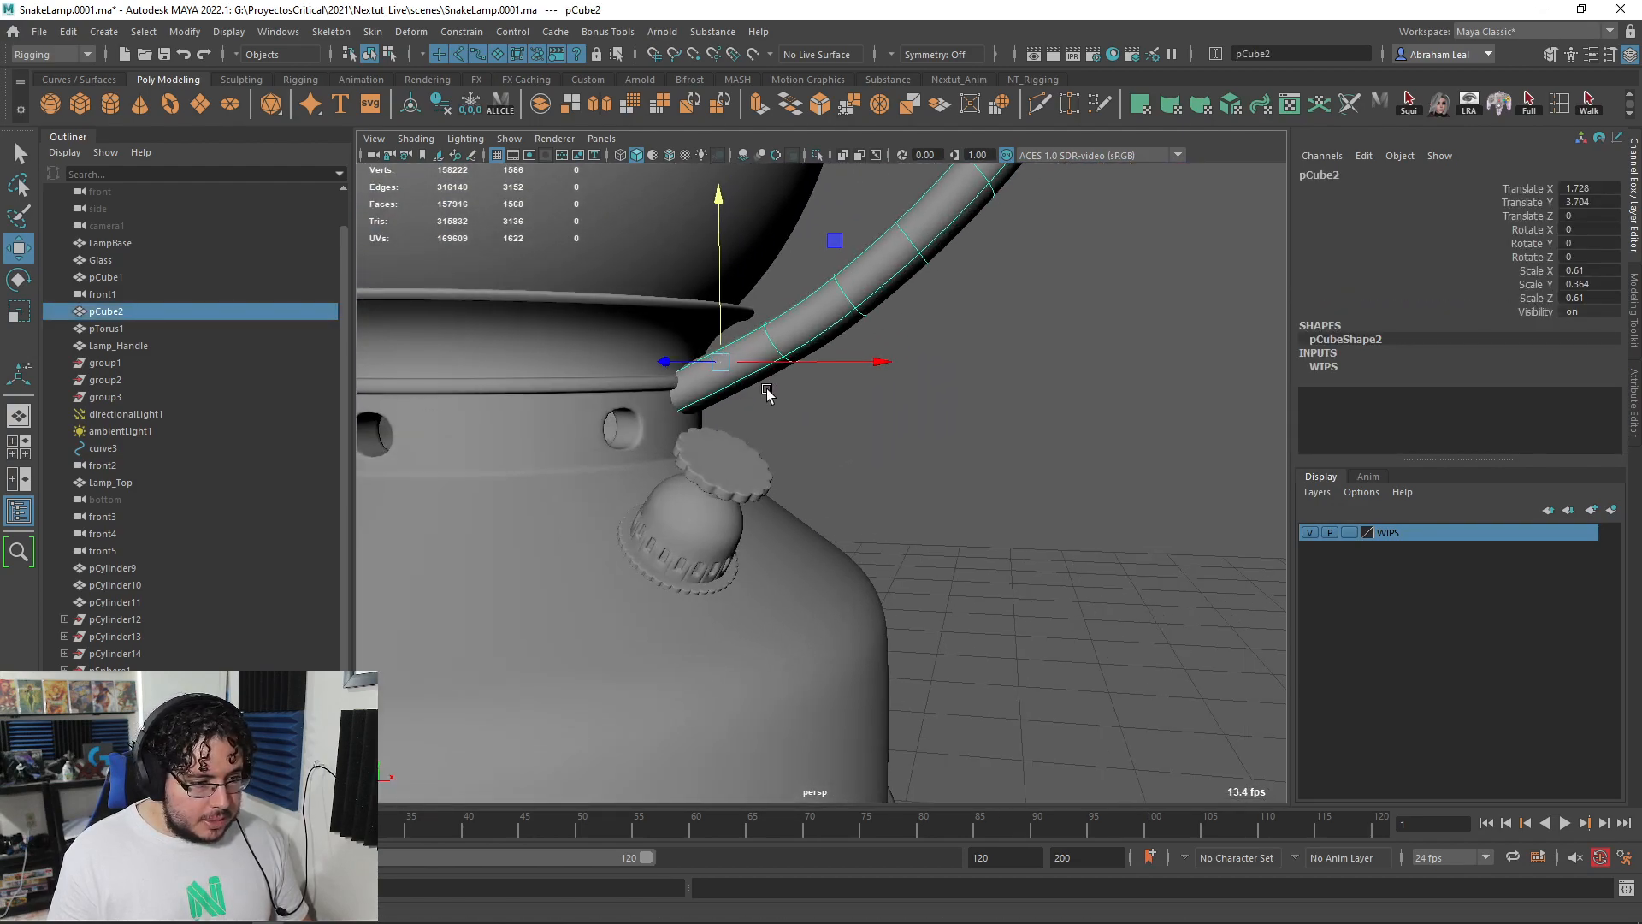
pyautogui.keyDown('alt'); pyautogui.moveTo(767, 388); pyautogui.dragTo(801, 424, button='middle'); pyautogui.keyUp('alt')
pyautogui.press('1')
pyautogui.keyDown('alt'); pyautogui.moveTo(801, 424); pyautogui.dragTo(787, 410); pyautogui.keyUp('alt')
pyautogui.moveTo(726, 357); pyautogui.dragTo(696, 357, button='right')
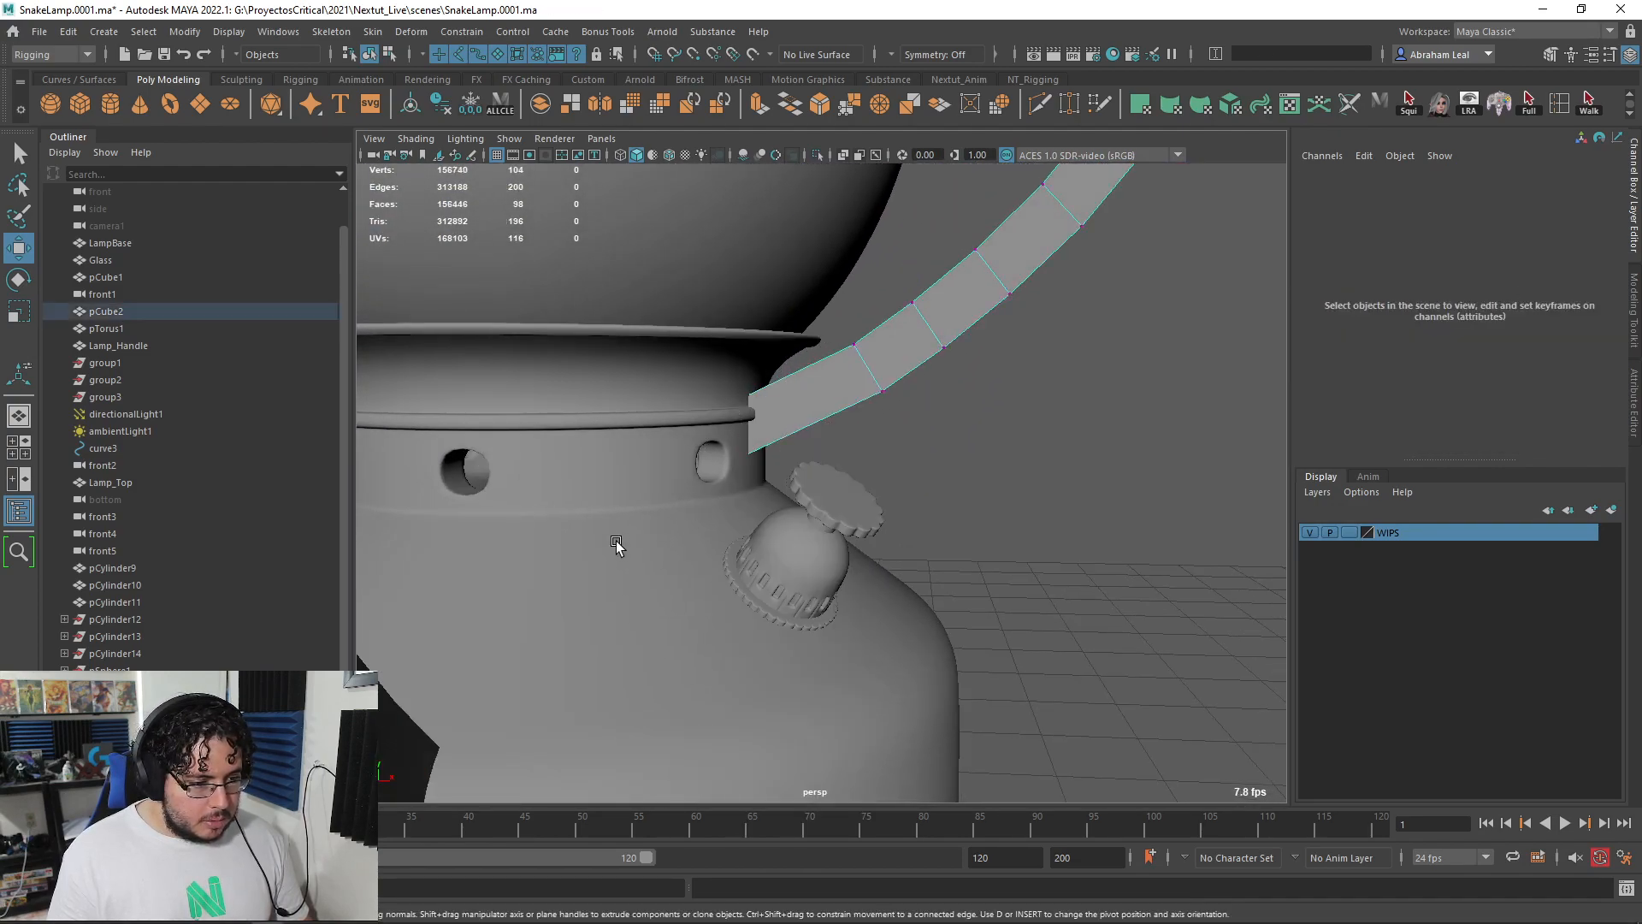
pyautogui.press('4')
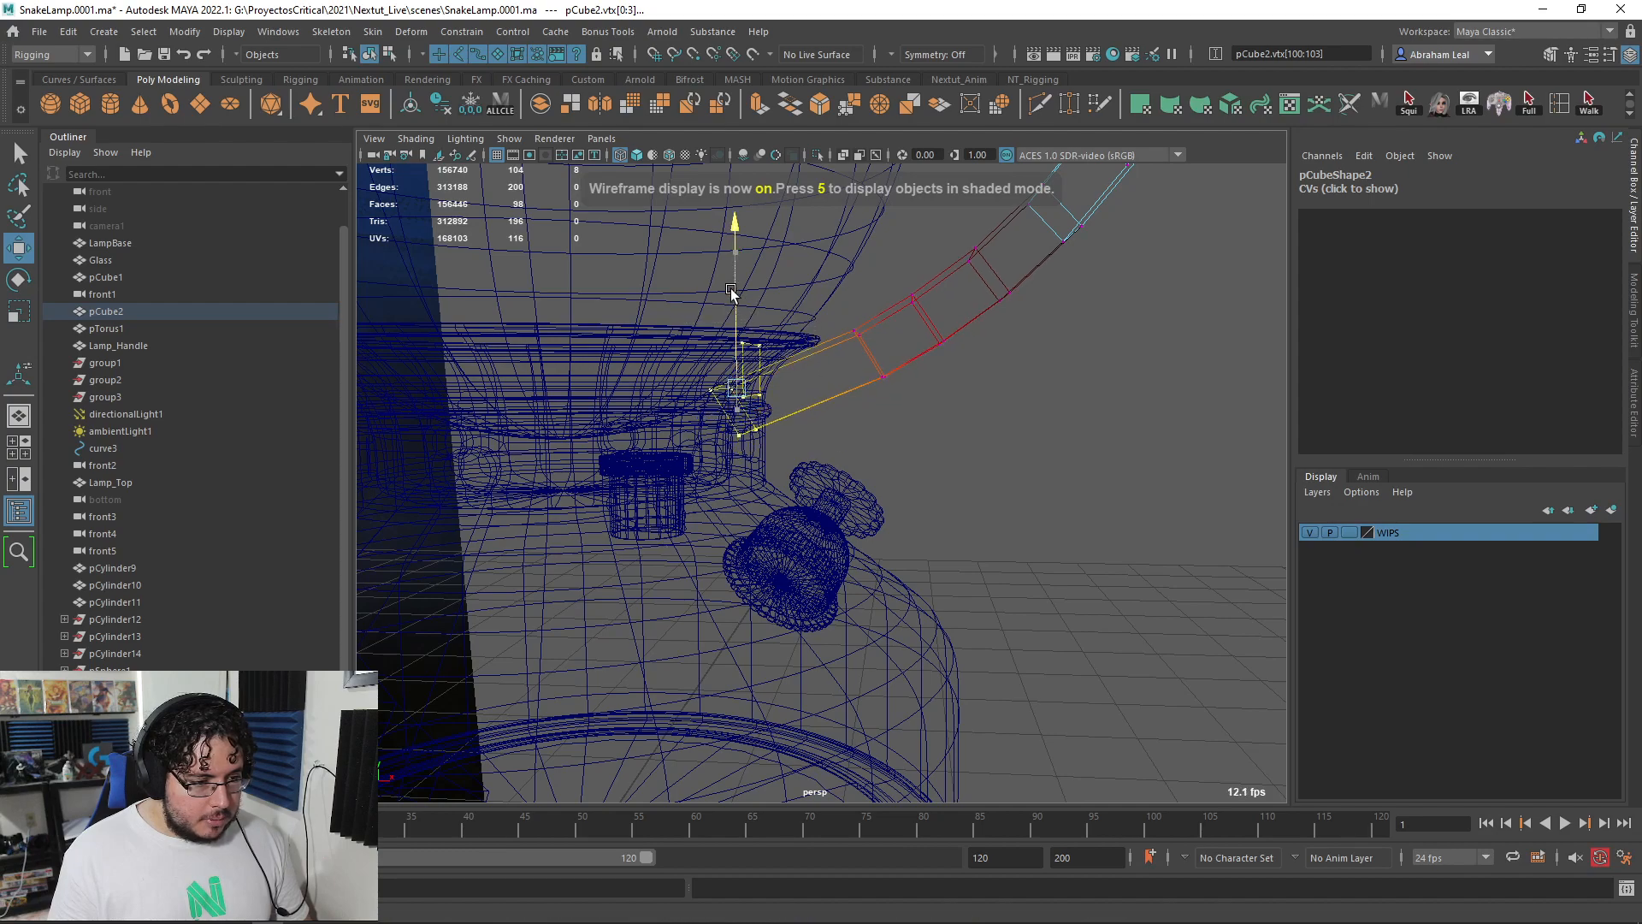
pyautogui.press('5')
pyautogui.moveTo(929, 397)
pyautogui.keyDown('alt'); pyautogui.mouseDown()
pyautogui.moveTo(796, 445)
pyautogui.moveTo(713, 415)
pyautogui.mouseUp(); pyautogui.keyUp('alt')
pyautogui.moveTo(673, 311); pyautogui.dragTo(672, 304)
pyautogui.keyDown('alt'); pyautogui.moveTo(673, 303); pyautogui.dragTo(778, 359); pyautogui.keyUp('alt')
pyautogui.keyDown('alt'); pyautogui.moveTo(778, 359); pyautogui.dragTo(880, 428, button='right'); pyautogui.keyUp('alt')
pyautogui.keyDown('alt'); pyautogui.moveTo(881, 429); pyautogui.dragTo(1104, 398); pyautogui.keyUp('alt')
# - Isolate the small snake and delete the end face of its tail
pyautogui.press('F8')
pyautogui.click(819, 157)
pyautogui.keyDown('alt'); pyautogui.moveTo(855, 329); pyautogui.dragTo(985, 425); pyautogui.keyUp('alt')
pyautogui.press('F11')
pyautogui.click(918, 419)
pyautogui.press('Delete')
pyautogui.press('F8')
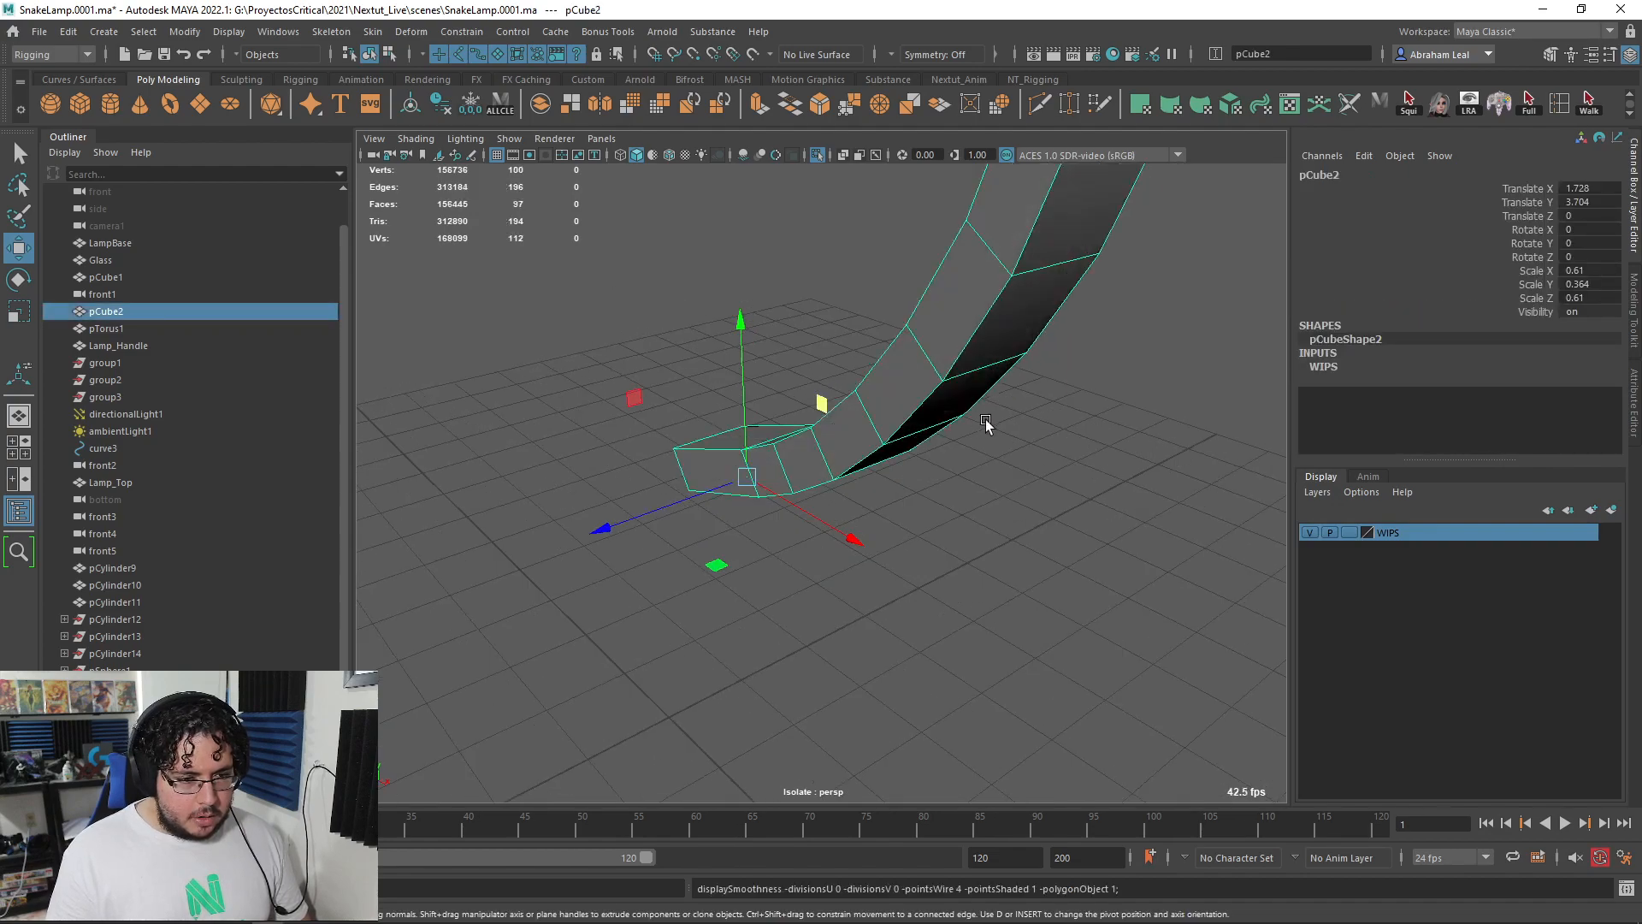
# - Apply Mesh Smooth with 1 division to the small snake and leave the isolated view
pyautogui.press('1')
pyautogui.scroll(-8, 983, 409)
pyautogui.scroll(6, 975, 580)
pyautogui.keyDown('alt'); pyautogui.moveTo(974, 419); pyautogui.dragTo(949, 564, button='middle'); pyautogui.keyUp('alt')
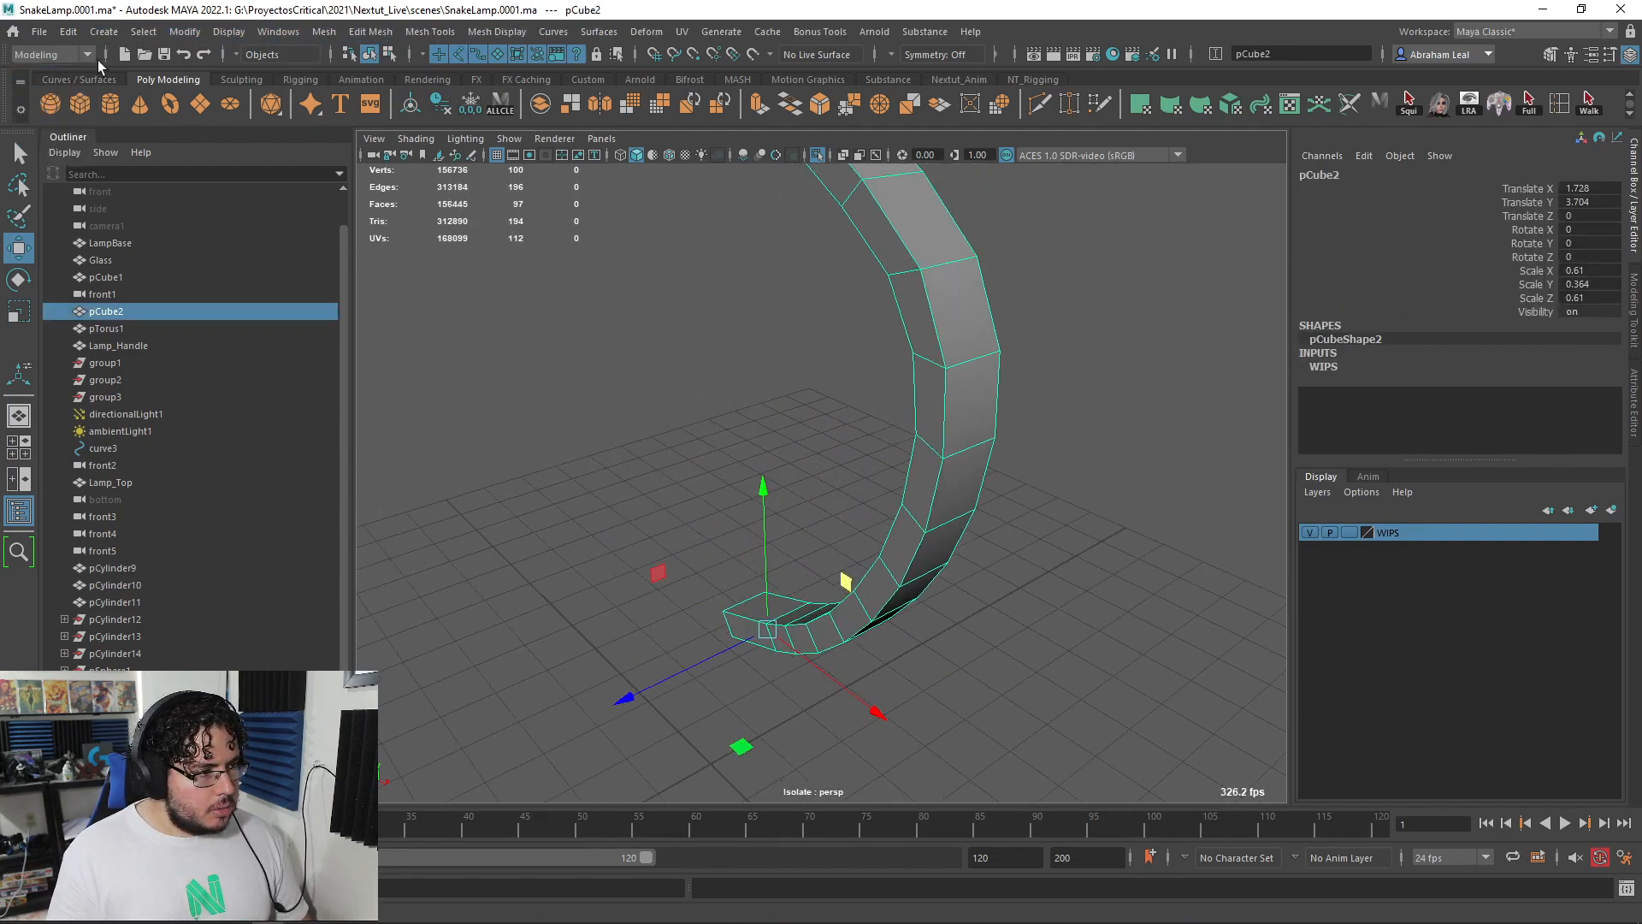
pyautogui.click(323, 32)
pyautogui.click(359, 228)
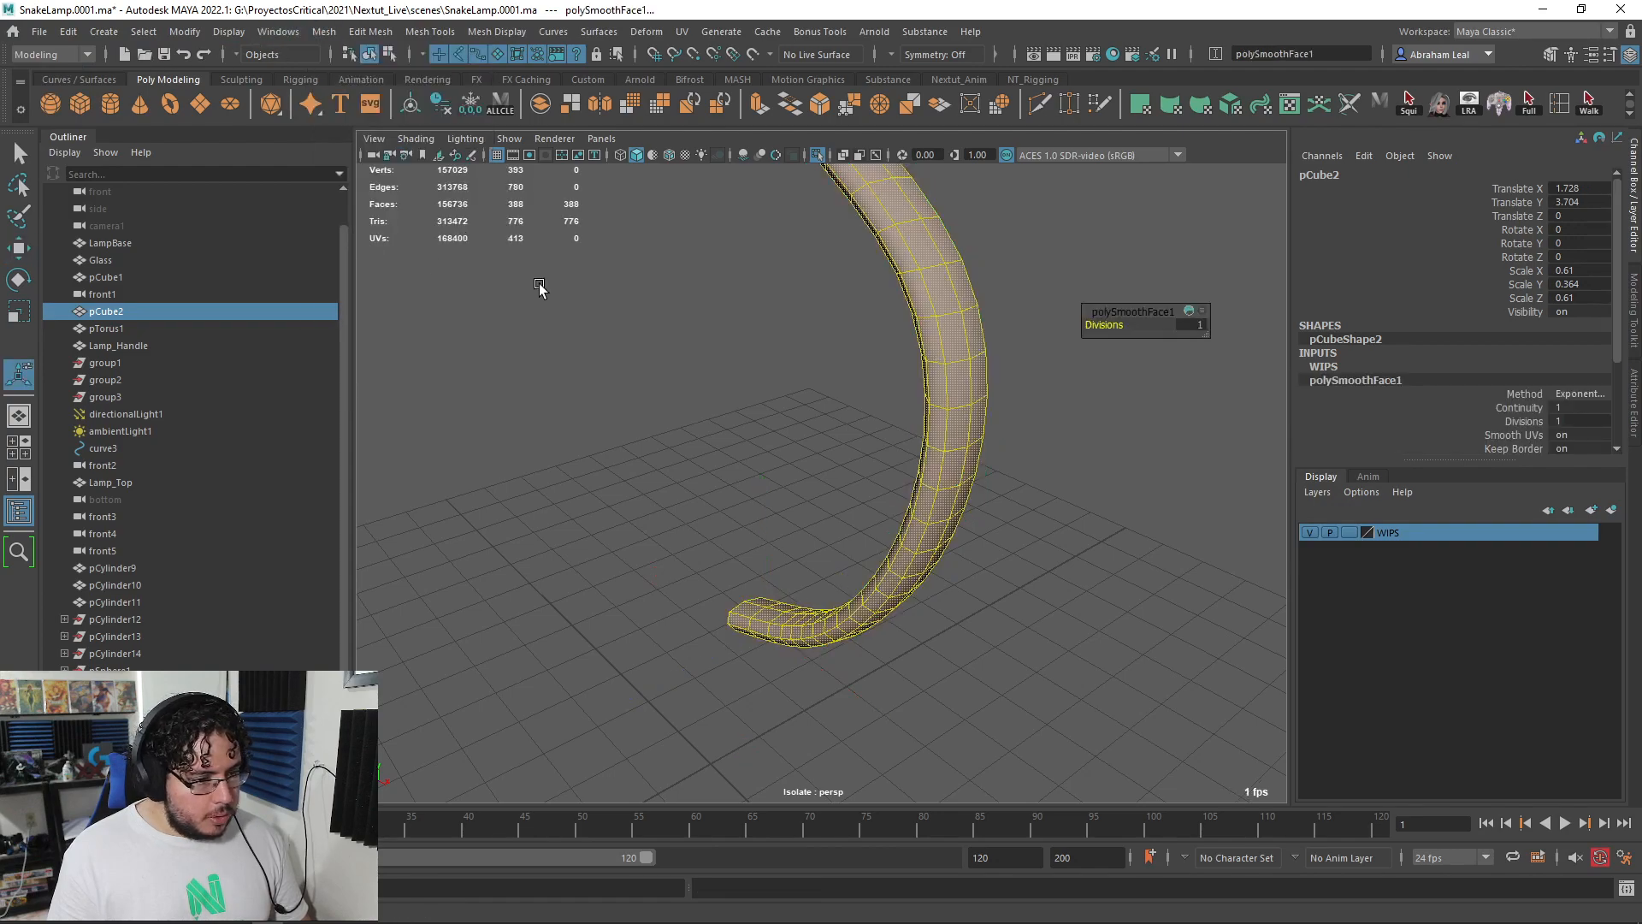
pyautogui.click(945, 265)
pyautogui.click(821, 156)
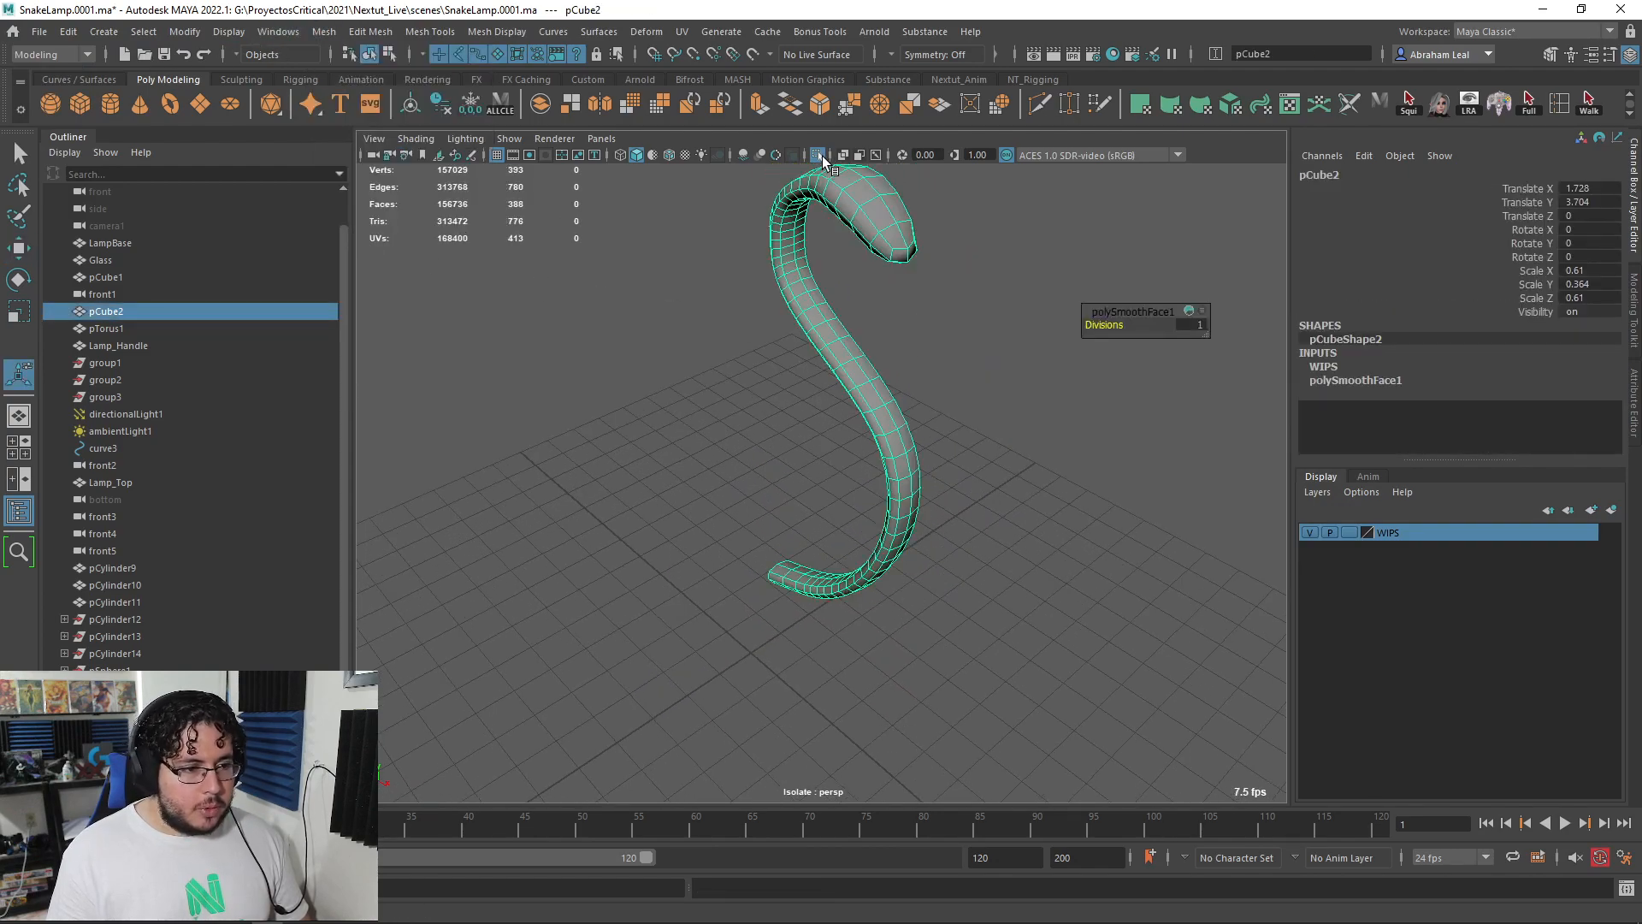
# - Examine the smoothed small snake on the lamp from several angles against the reference image
pyautogui.scroll(-3, 894, 244)
pyautogui.keyDown('alt'); pyautogui.moveTo(895, 244); pyautogui.dragTo(915, 197); pyautogui.keyUp('alt')
pyautogui.click(1055, 325)
pyautogui.scroll(3, 821, 300)
pyautogui.keyDown('alt'); pyautogui.moveTo(1056, 327); pyautogui.dragTo(811, 348); pyautogui.keyUp('alt')
pyautogui.click(789, 302)
pyautogui.keyDown('alt'); pyautogui.moveTo(840, 423); pyautogui.dragTo(866, 392); pyautogui.keyUp('alt')
pyautogui.keyDown('alt'); pyautogui.moveTo(980, 319); pyautogui.dragTo(887, 361); pyautogui.keyUp('alt')
pyautogui.keyDown('alt'); pyautogui.moveTo(887, 358); pyautogui.dragTo(850, 364, button='right'); pyautogui.keyUp('alt')
pyautogui.keyDown('alt'); pyautogui.moveTo(850, 364); pyautogui.dragTo(862, 412); pyautogui.keyUp('alt')
pyautogui.keyDown('alt'); pyautogui.moveTo(1070, 277); pyautogui.dragTo(1072, 272); pyautogui.keyUp('alt')
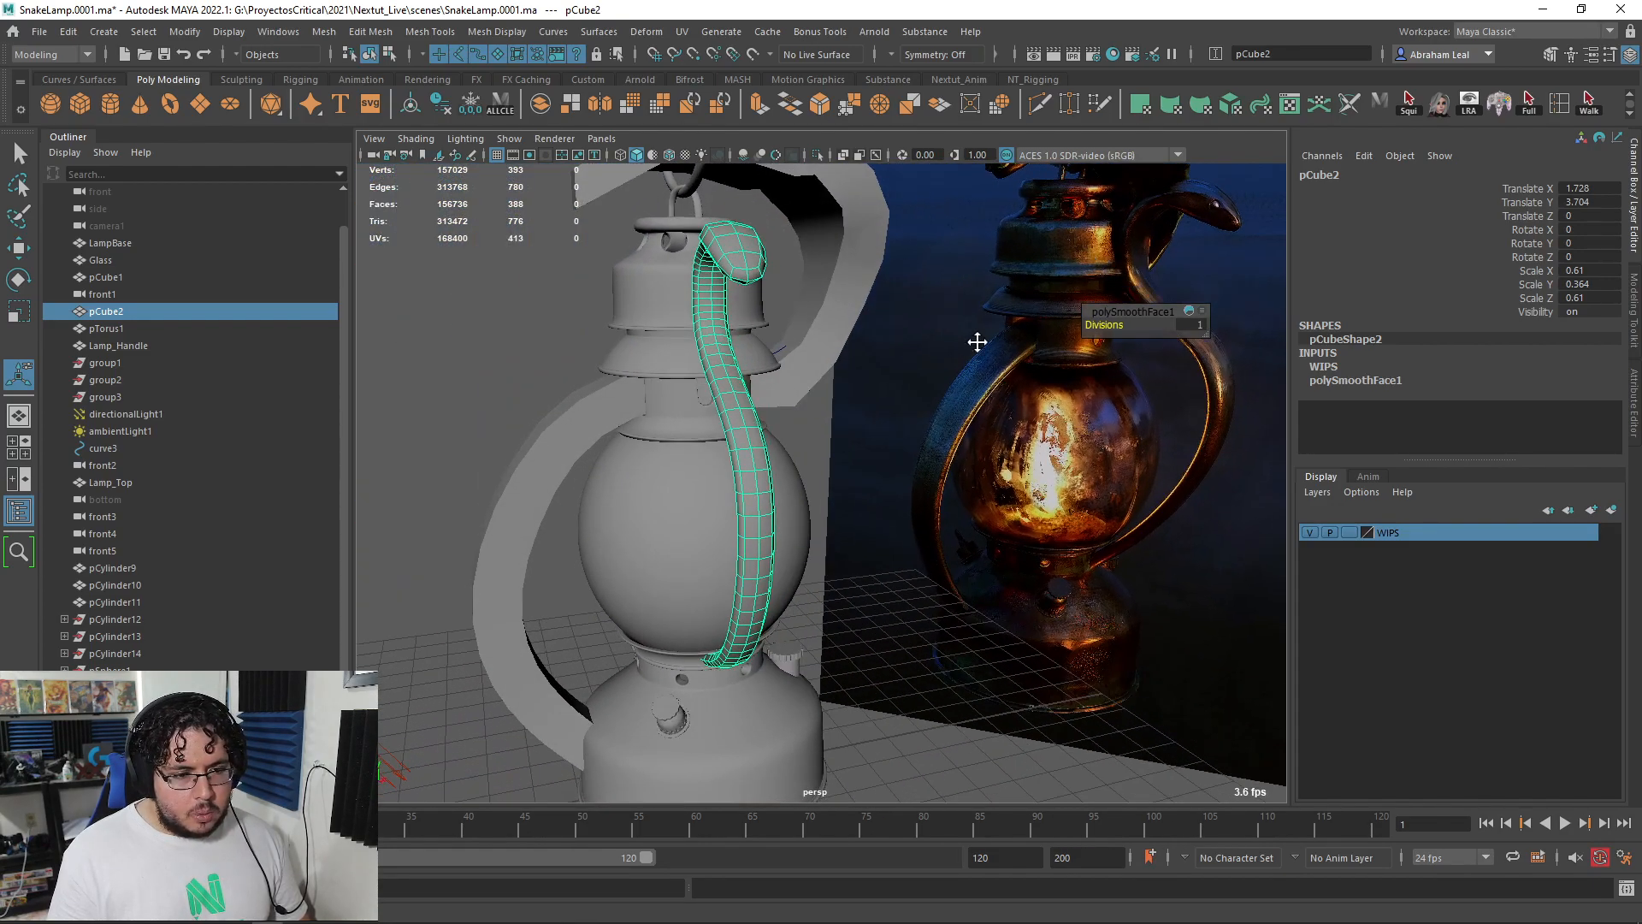
# - Try to widen the small snake's neck by scaling its faces sideways with soft selection
pyautogui.keyDown('alt'); pyautogui.moveTo(990, 304); pyautogui.dragTo(898, 299); pyautogui.keyUp('alt')
pyautogui.keyDown('alt'); pyautogui.moveTo(898, 300); pyautogui.dragTo(770, 376, button='middle'); pyautogui.keyUp('alt')
pyautogui.keyDown('alt'); pyautogui.moveTo(769, 376); pyautogui.dragTo(839, 388, button='right'); pyautogui.keyUp('alt')
pyautogui.keyDown('alt'); pyautogui.moveTo(736, 343); pyautogui.dragTo(795, 356, button='middle'); pyautogui.keyUp('alt')
pyautogui.moveTo(756, 300); pyautogui.dragTo(758, 346, button='right')
pyautogui.scroll(-4, 783, 336)
pyautogui.scroll(4, 804, 369)
pyautogui.keyDown('alt'); pyautogui.moveTo(784, 336); pyautogui.dragTo(728, 389); pyautogui.keyUp('alt')
pyautogui.press('r')
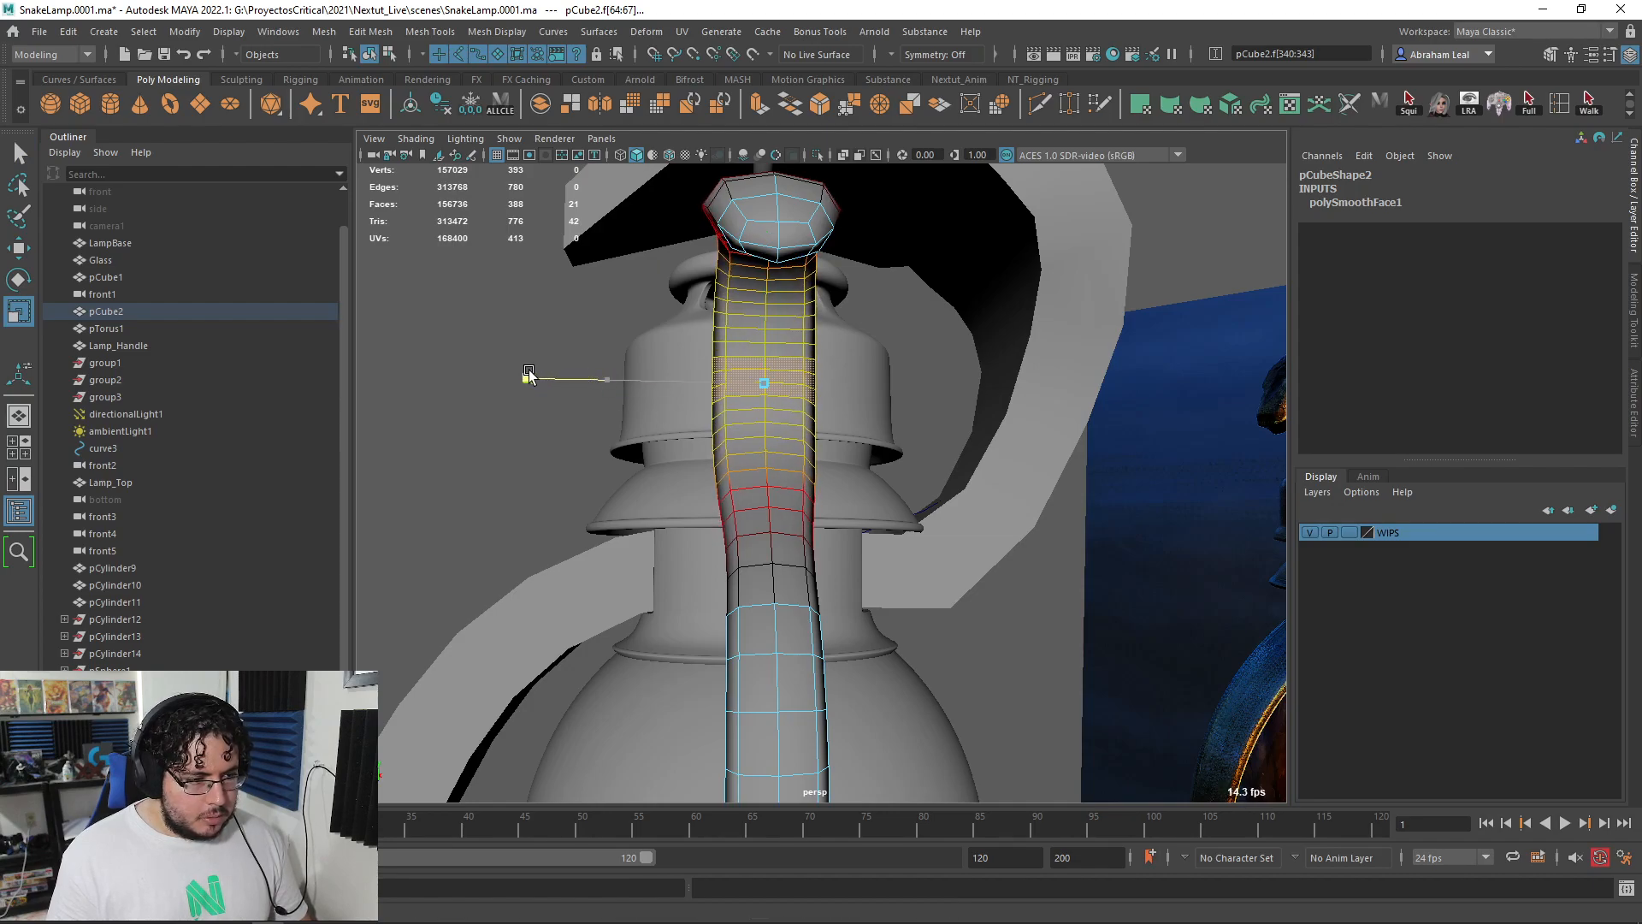
pyautogui.keyDown('alt'); pyautogui.moveTo(577, 383); pyautogui.dragTo(888, 325); pyautogui.keyUp('alt')
# - Try to widen the small snake's head into a hood by scaling a row of faces across it
pyautogui.moveTo(879, 319); pyautogui.dragTo(703, 342)
pyautogui.click(578, 332)
pyautogui.hotkey('ctrl', 'z')
pyautogui.keyDown('alt'); pyautogui.moveTo(535, 332); pyautogui.dragTo(816, 537); pyautogui.keyUp('alt')
pyautogui.moveTo(739, 588); pyautogui.dragTo(631, 616)
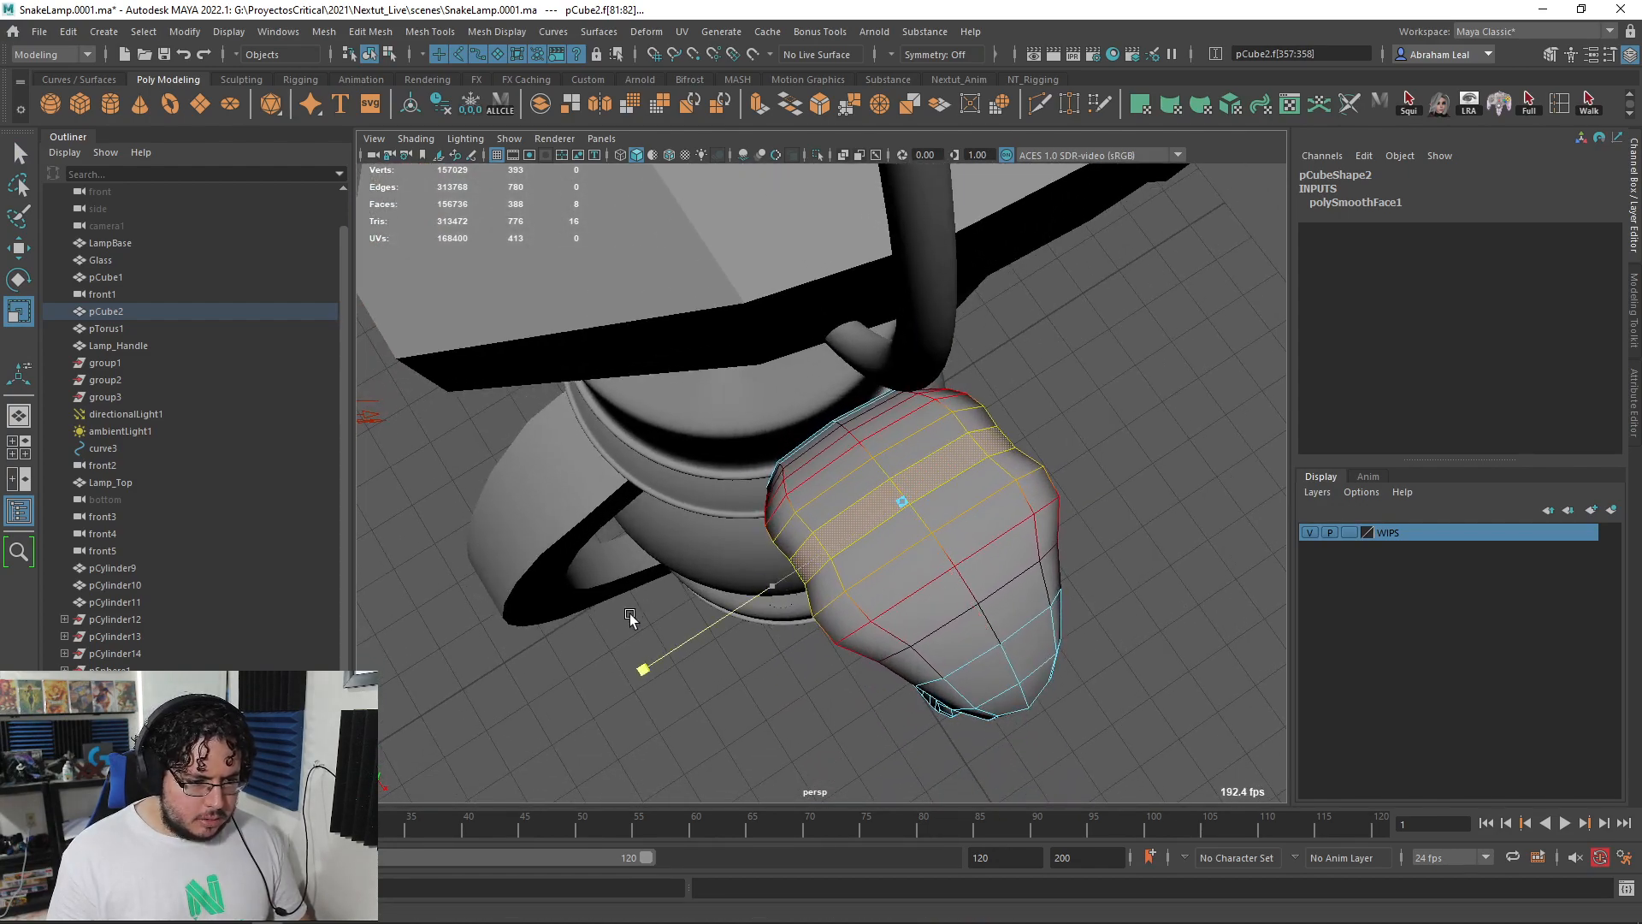
# - Undo the widening of the small snake's head and neck
pyautogui.hotkey('ctrl', 'z')
pyautogui.hotkey('ctrl', 'z')
pyautogui.hotkey('ctrl', 'z')
pyautogui.keyDown('alt'); pyautogui.moveTo(785, 581); pyautogui.dragTo(965, 339); pyautogui.keyUp('alt')
pyautogui.click(1181, 256)
pyautogui.keyDown('alt'); pyautogui.moveTo(1180, 257); pyautogui.dragTo(1091, 434); pyautogui.keyUp('alt')
pyautogui.click(867, 442)
pyautogui.press('1')
pyautogui.scroll(3, 812, 411)
pyautogui.hotkey('ctrl', 'z')
pyautogui.hotkey('ctrl', 'z')
pyautogui.scroll(-4, 953, 409)
pyautogui.hotkey('ctrl', 'z')
pyautogui.hotkey('ctrl', 'z')
pyautogui.hotkey('ctrl', 'z')
pyautogui.hotkey('ctrl', 'z')
pyautogui.hotkey('ctrl', 'z')
# - Scale the faces across the small snake's neck sideways with soft selection
pyautogui.keyDown('alt'); pyautogui.moveTo(1055, 505); pyautogui.dragTo(833, 394); pyautogui.keyUp('alt')
pyautogui.press('q')
pyautogui.click(832, 381)
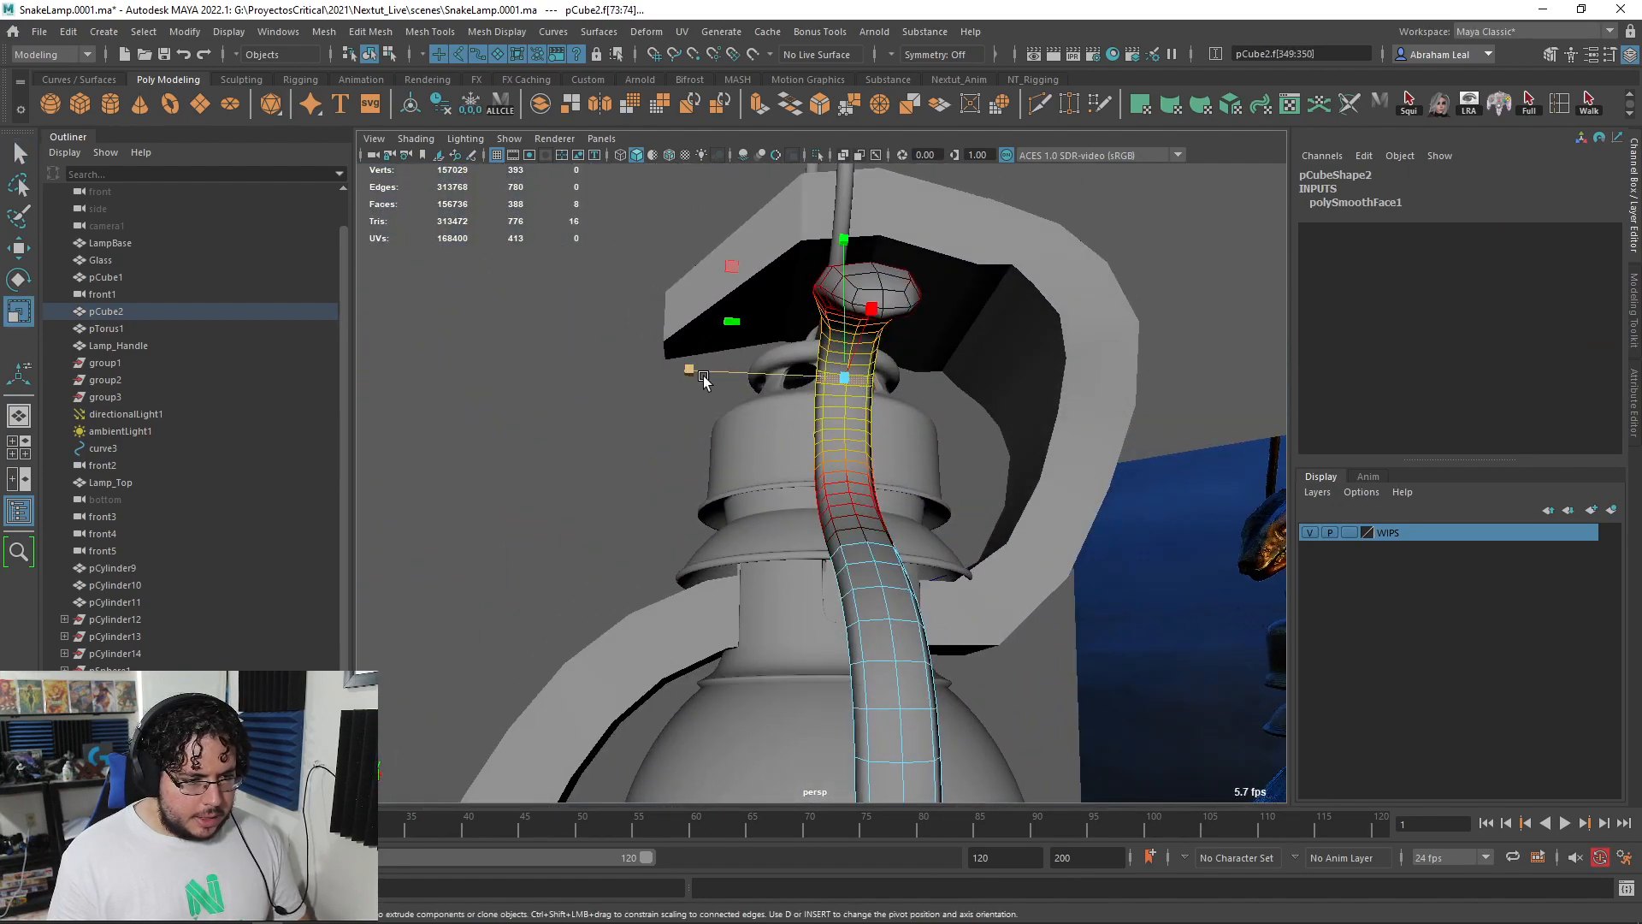
pyautogui.keyDown('alt'); pyautogui.moveTo(594, 368); pyautogui.dragTo(826, 334); pyautogui.keyUp('alt')
pyautogui.click(986, 341)
pyautogui.scroll(-4, 987, 341)
pyautogui.scroll(-5, 892, 403)
# - Preview the large snake body pCube1 smoothed and compare it with the reference
pyautogui.click(843, 316)
pyautogui.scroll(2, 844, 342)
pyautogui.keyDown('alt'); pyautogui.moveTo(808, 432); pyautogui.dragTo(860, 423); pyautogui.keyUp('alt')
pyautogui.click(860, 422)
pyautogui.press('3')
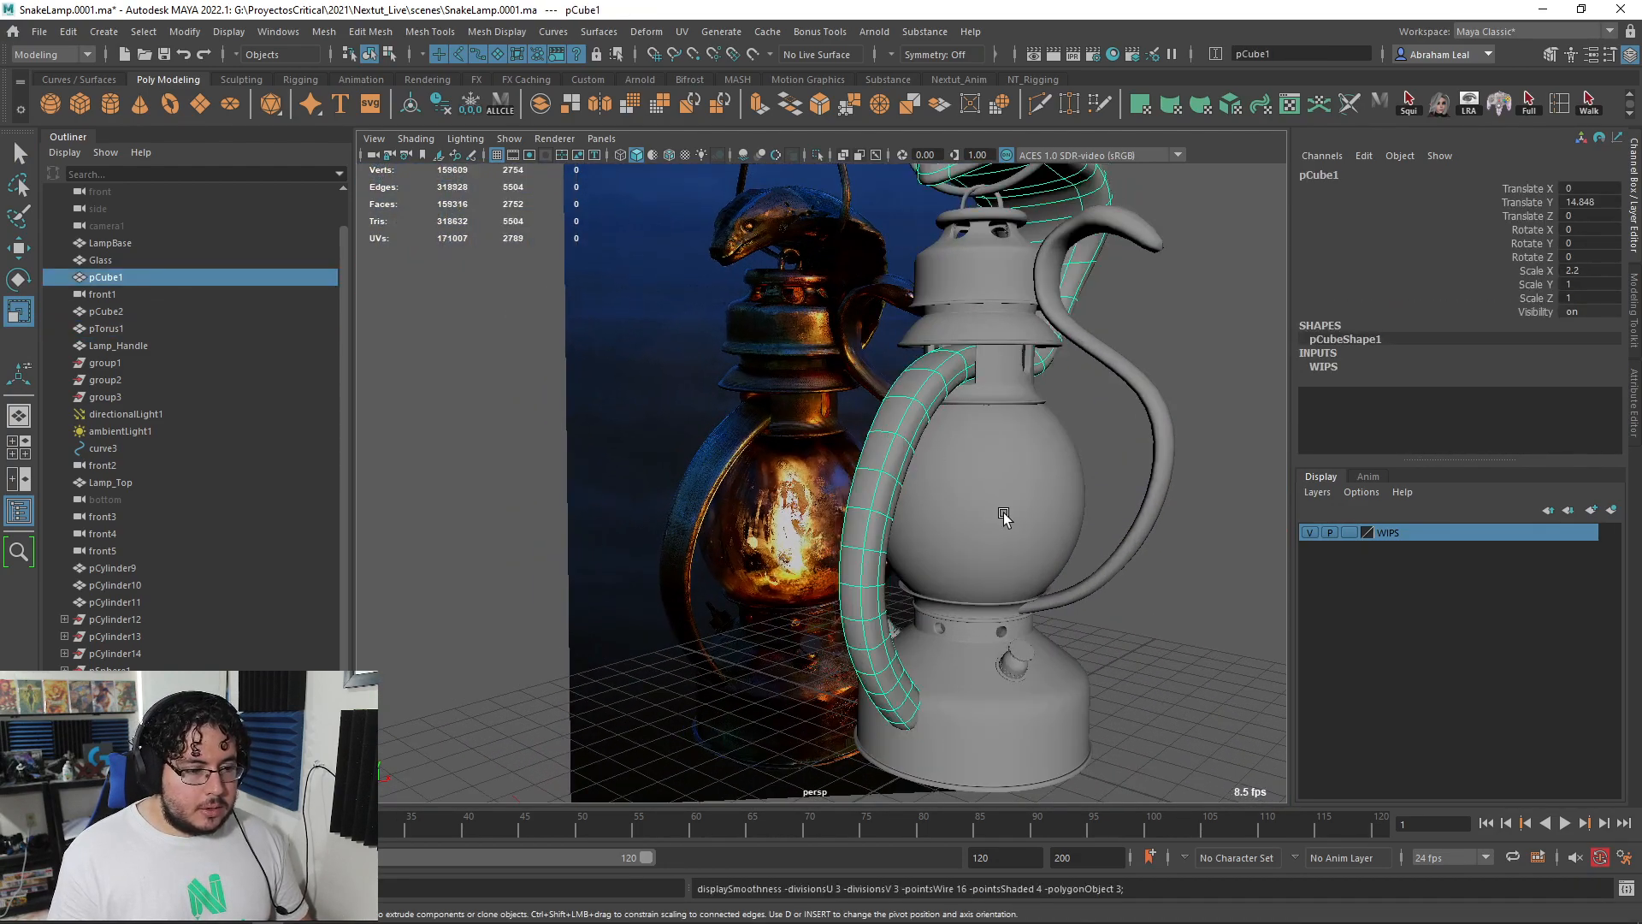
pyautogui.click(1173, 387)
pyautogui.keyDown('alt'); pyautogui.moveTo(1172, 387); pyautogui.dragTo(869, 293); pyautogui.keyUp('alt')
pyautogui.scroll(5, 958, 377)
# - Turn off the smooth preview on the large snake body and delete the lengthwise face strips along its front and around its middle
pyautogui.click(929, 369)
pyautogui.press('1')
pyautogui.press('4')
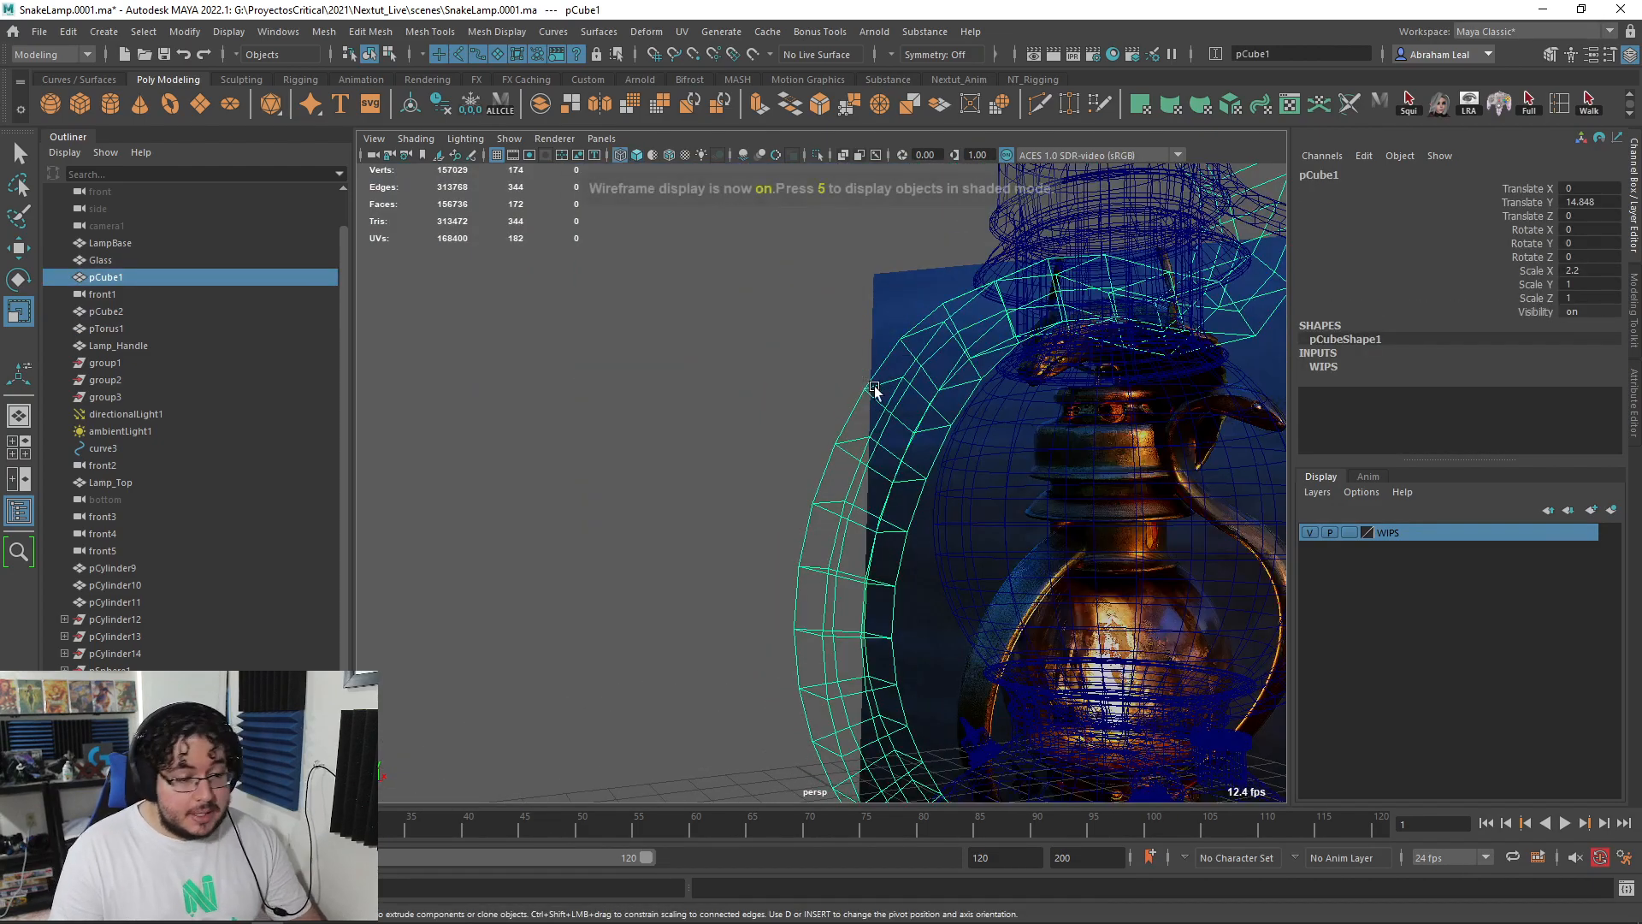
pyautogui.scroll(3, 885, 389)
pyautogui.moveTo(884, 392)
pyautogui.keyDown('alt'); pyautogui.mouseDown()
pyautogui.moveTo(895, 447)
pyautogui.moveTo(927, 447)
pyautogui.moveTo(869, 421)
pyautogui.moveTo(864, 351)
pyautogui.moveTo(918, 338)
pyautogui.mouseUp(); pyautogui.keyUp('alt')
pyautogui.press('5')
pyautogui.keyDown('alt'); pyautogui.moveTo(957, 345); pyautogui.dragTo(956, 327); pyautogui.keyUp('alt')
pyautogui.moveTo(956, 327); pyautogui.dragTo(960, 372, button='right')
pyautogui.click(960, 373)
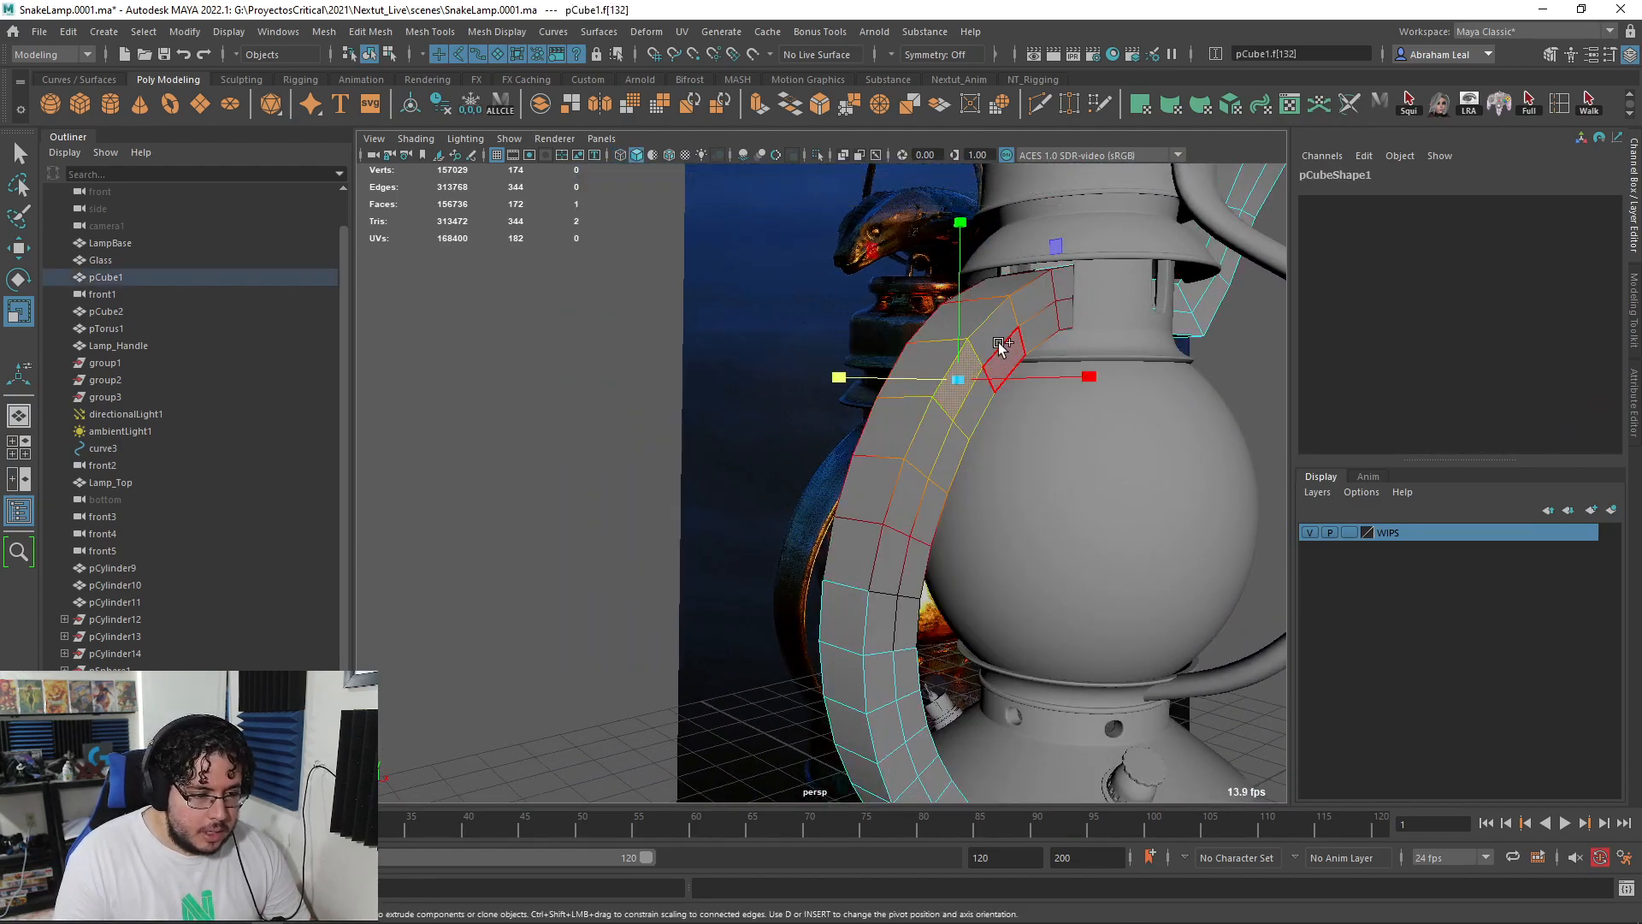
pyautogui.doubleClick(998, 342)
pyautogui.press('Delete')
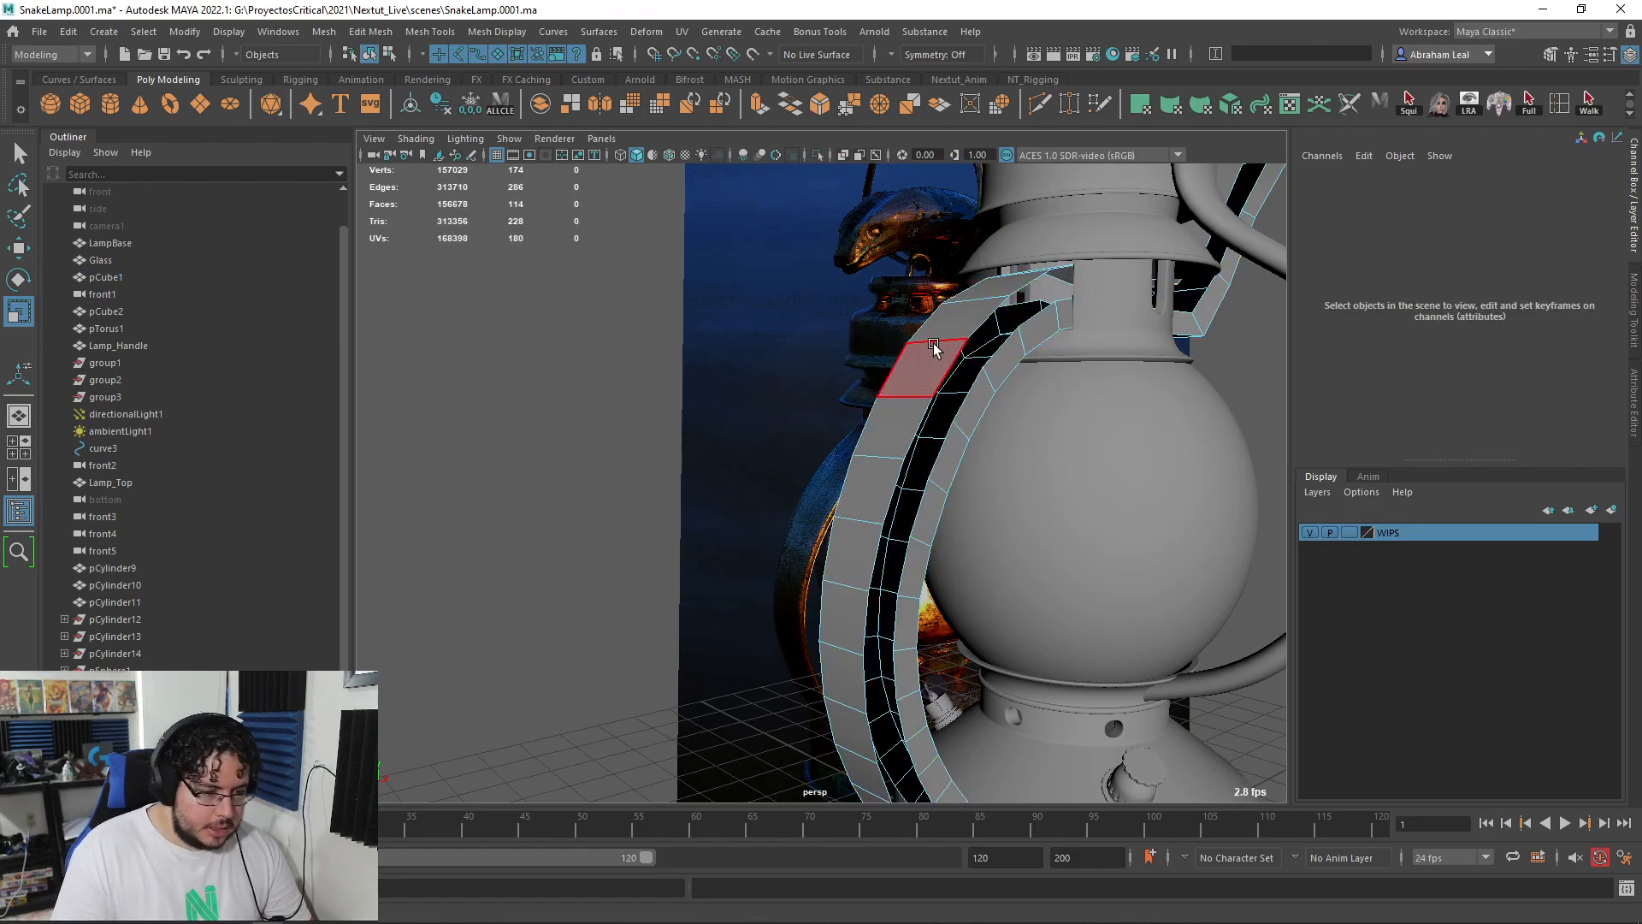
pyautogui.doubleClick(934, 347)
pyautogui.press('Delete')
pyautogui.keyDown('alt'); pyautogui.moveTo(938, 347); pyautogui.dragTo(1002, 342); pyautogui.keyUp('alt')
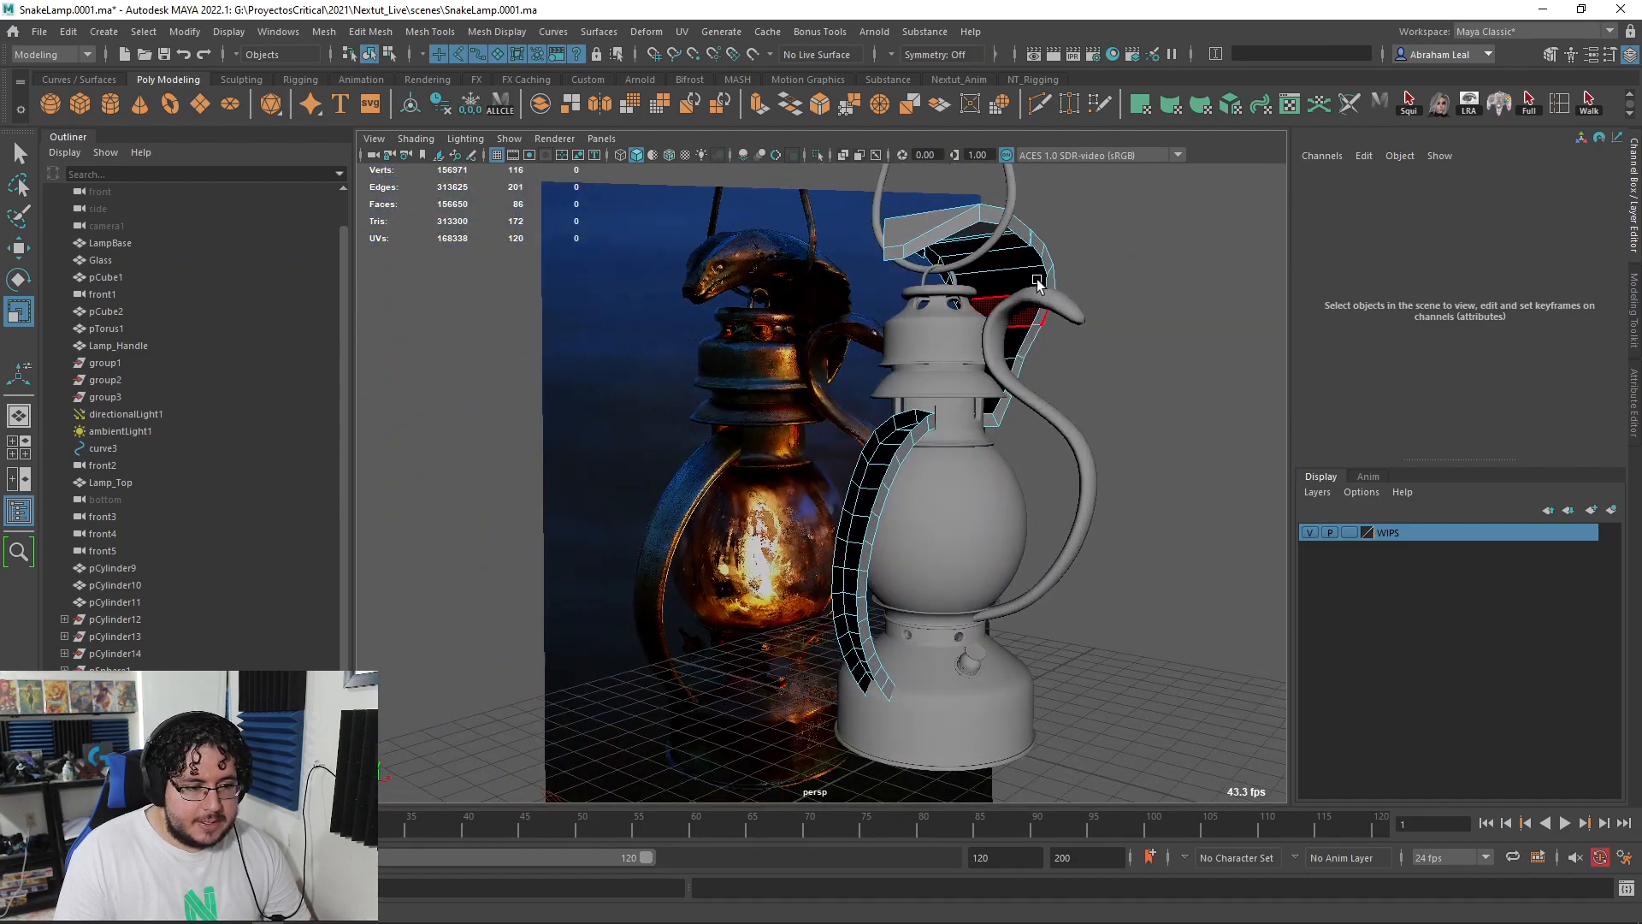
# - Return to object selection and isolate the large snake body in the view
pyautogui.moveTo(986, 293); pyautogui.dragTo(1060, 249, button='right')
pyautogui.click(1060, 249)
pyautogui.click(999, 247)
pyautogui.hotkey('ctrl', '1')
pyautogui.keyDown('alt'); pyautogui.moveTo(965, 280); pyautogui.dragTo(909, 392); pyautogui.keyUp('alt')
# - Bridge the open border edges along the large snake body with new faces and end the isolated view
pyautogui.moveTo(902, 398); pyautogui.dragTo(897, 369, button='right')
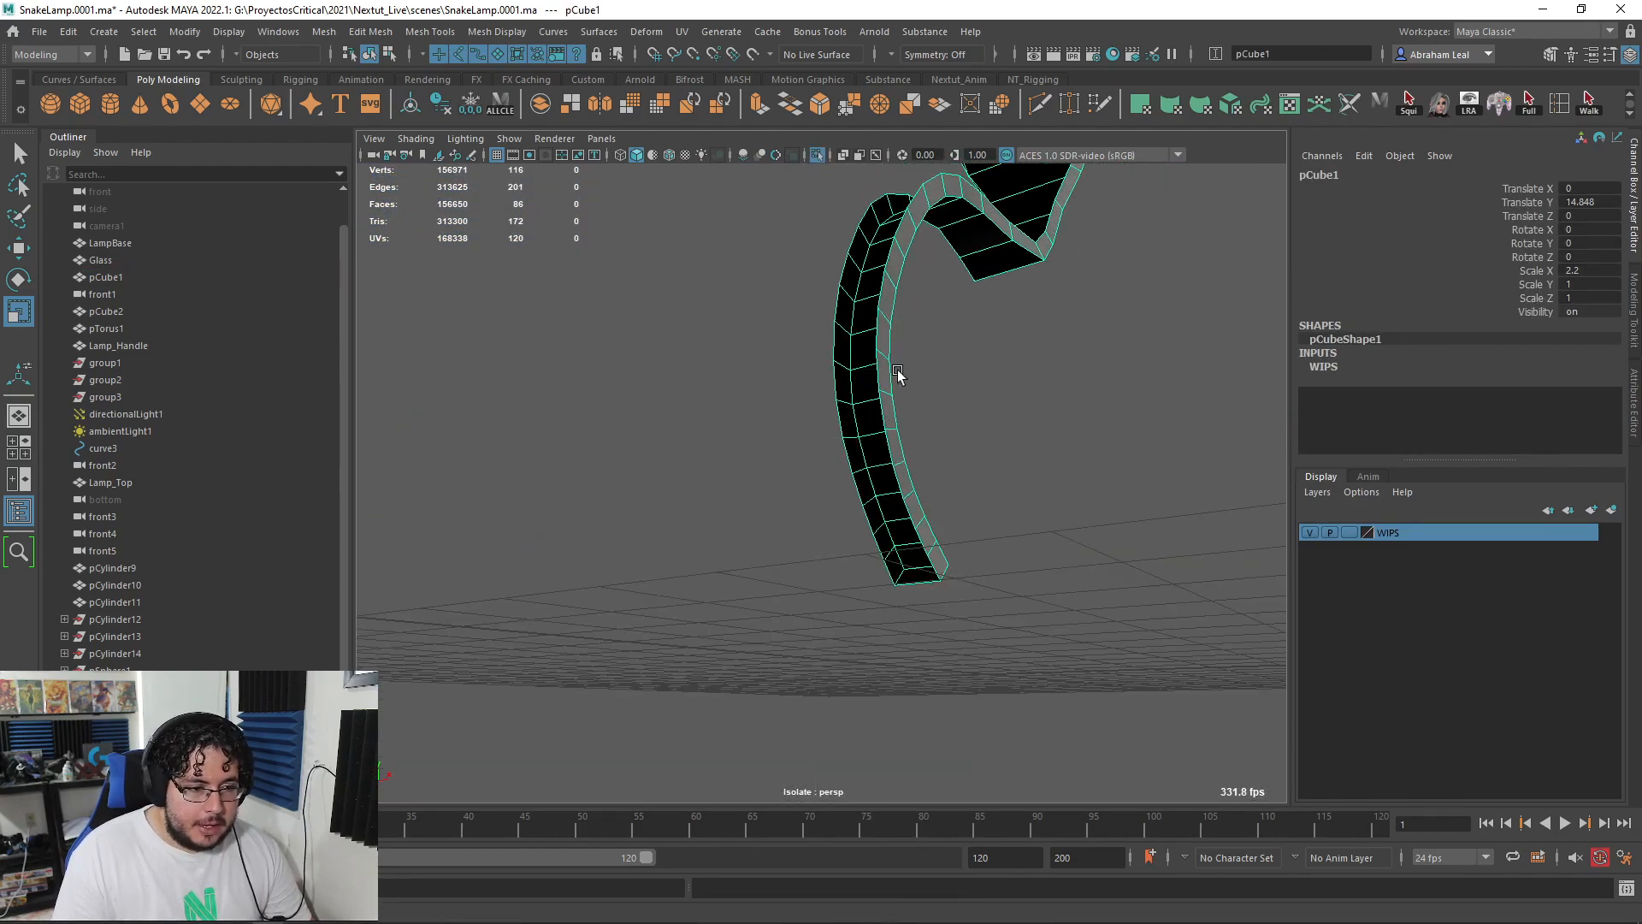
pyautogui.click(935, 570)
pyautogui.keyDown('alt'); pyautogui.moveTo(1014, 419); pyautogui.dragTo(1009, 582, button='middle'); pyautogui.keyUp('alt')
pyautogui.keyDown('alt'); pyautogui.moveTo(1013, 209); pyautogui.dragTo(1013, 377, button='middle'); pyautogui.keyUp('alt')
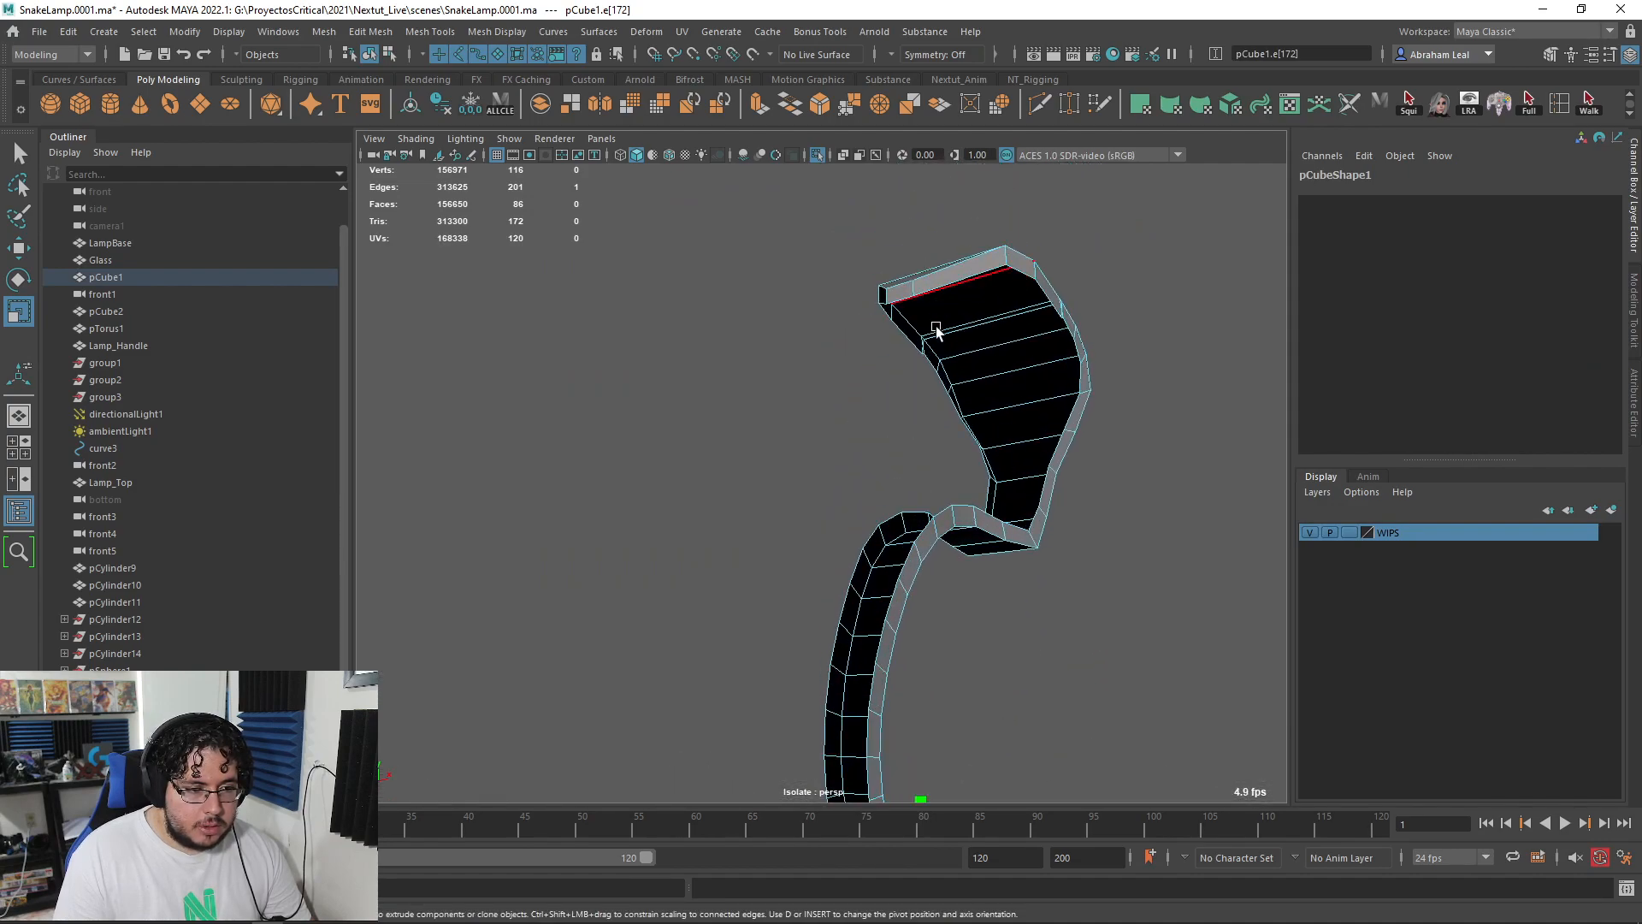
pyautogui.keyDown('alt'); pyautogui.moveTo(938, 320); pyautogui.dragTo(931, 297); pyautogui.keyUp('alt')
pyautogui.keyDown('shift'); pyautogui.doubleClick(982, 242); pyautogui.keyUp('shift')
pyautogui.keyDown('alt'); pyautogui.moveTo(983, 242); pyautogui.dragTo(1121, 248); pyautogui.keyUp('alt')
pyautogui.keyDown('shift'); pyautogui.click(704, 316); pyautogui.keyUp('shift')
pyautogui.keyDown('alt'); pyautogui.moveTo(877, 514); pyautogui.dragTo(848, 339, button='middle'); pyautogui.keyUp('alt')
pyautogui.keyDown('shift'); pyautogui.doubleClick(811, 471); pyautogui.keyUp('shift')
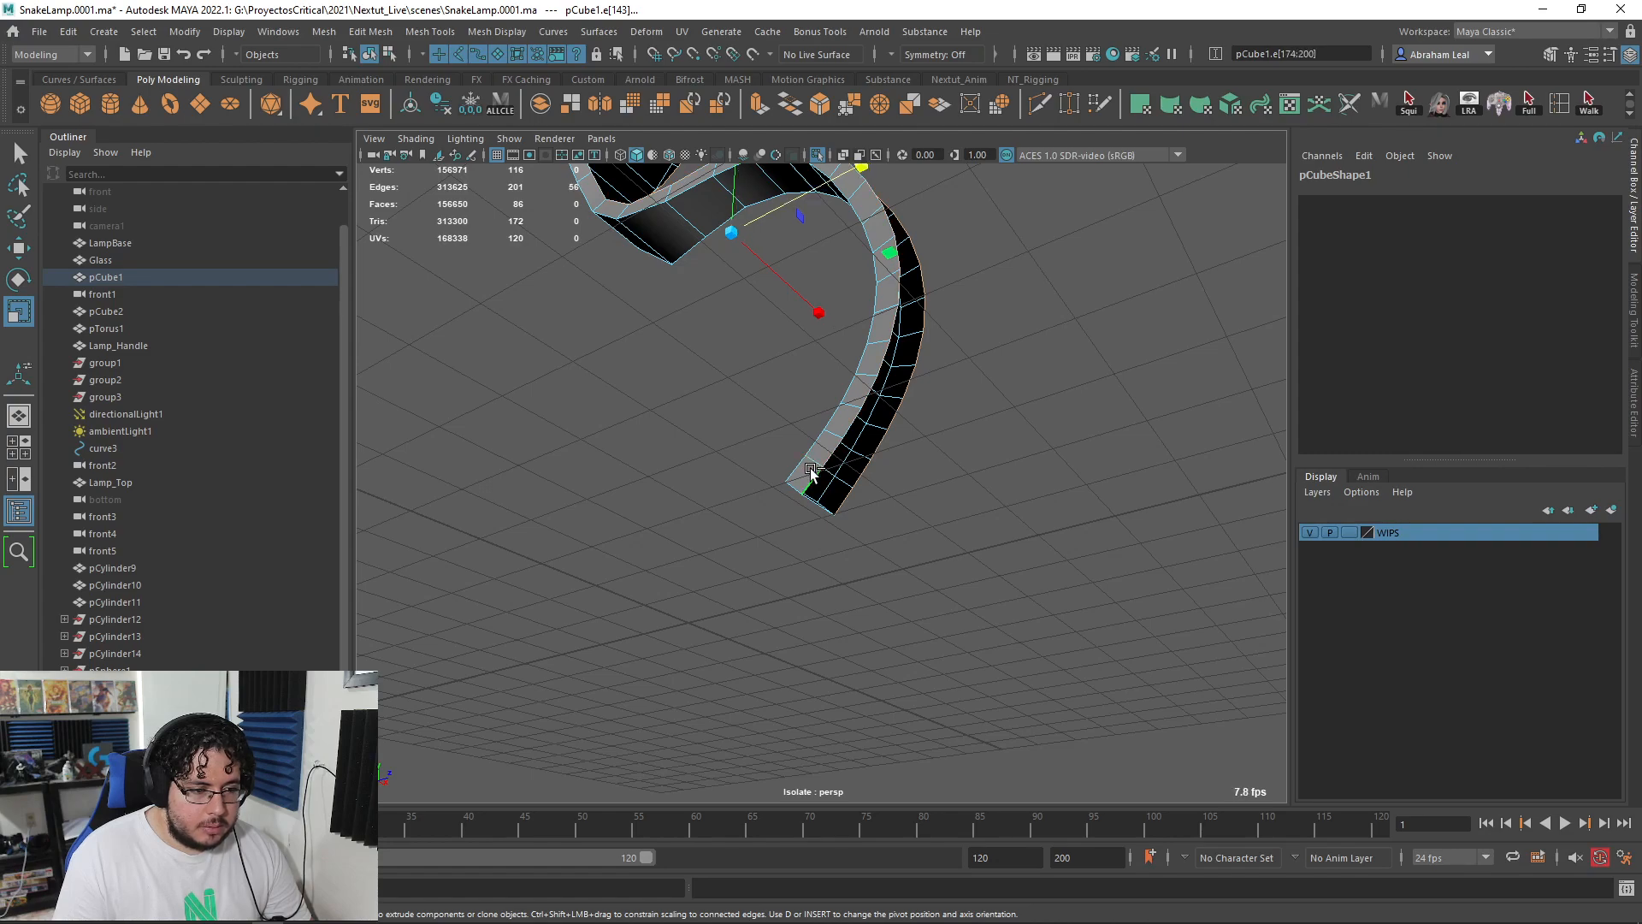
pyautogui.click(789, 103)
pyautogui.keyDown('alt'); pyautogui.moveTo(993, 305); pyautogui.dragTo(792, 410); pyautogui.keyUp('alt')
pyautogui.click(1033, 279)
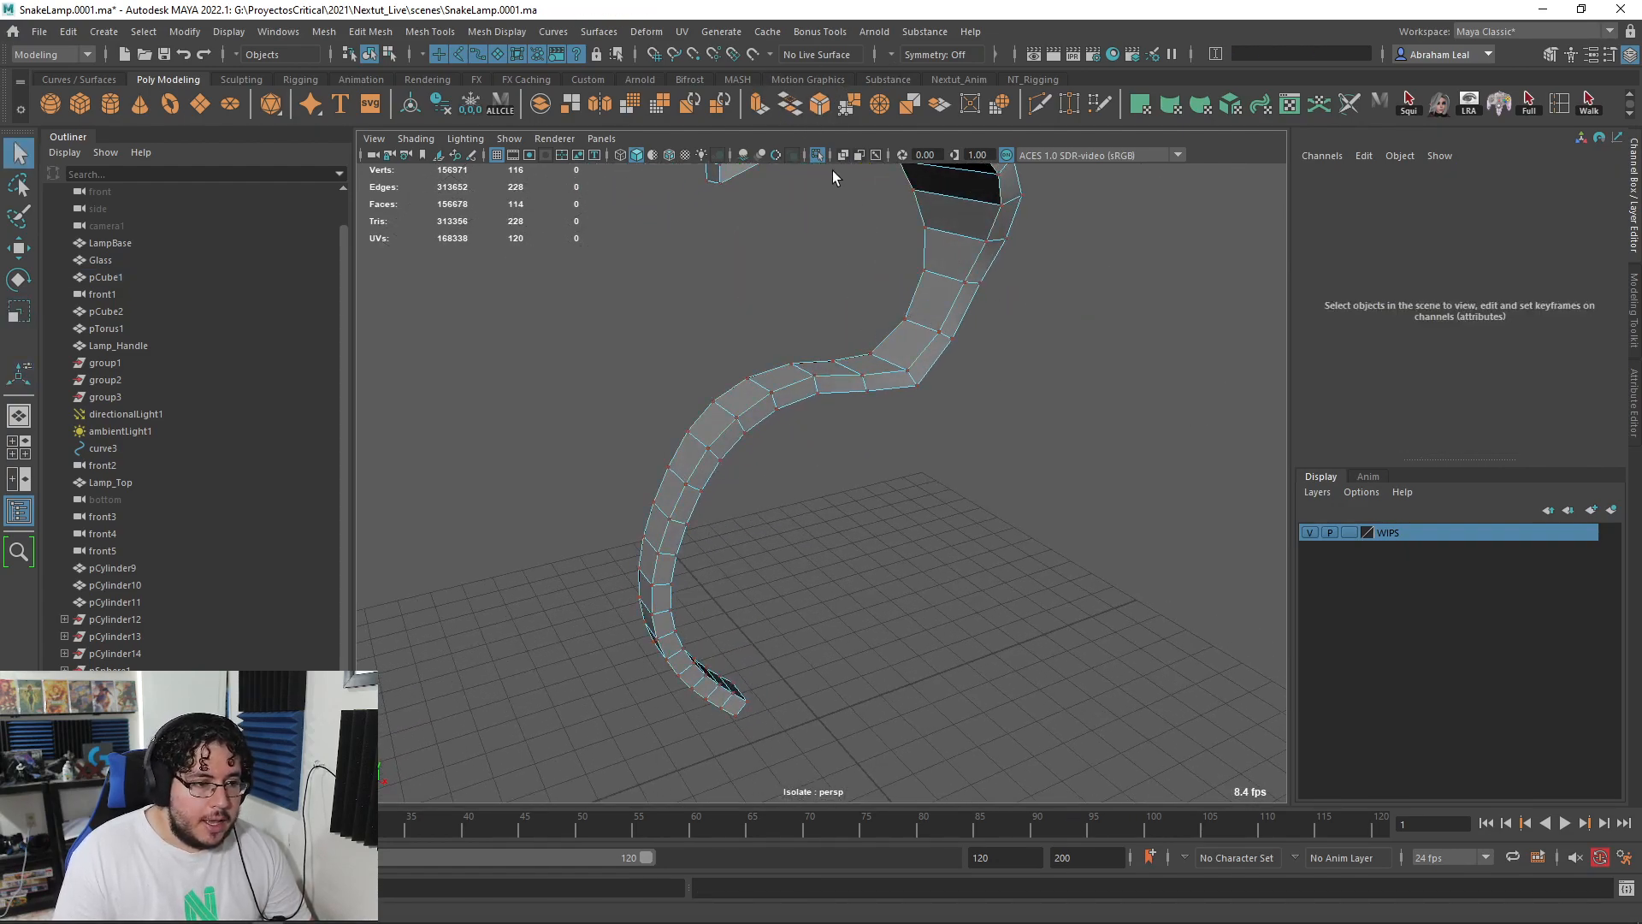
pyautogui.click(818, 155)
# - Preview the bridged large snake body smoothed and examine how it wraps the lamp from several sides
pyautogui.keyDown('alt'); pyautogui.moveTo(813, 355); pyautogui.dragTo(906, 415); pyautogui.keyUp('alt')
pyautogui.press('1')
pyautogui.press('3')
pyautogui.scroll(3, 895, 400)
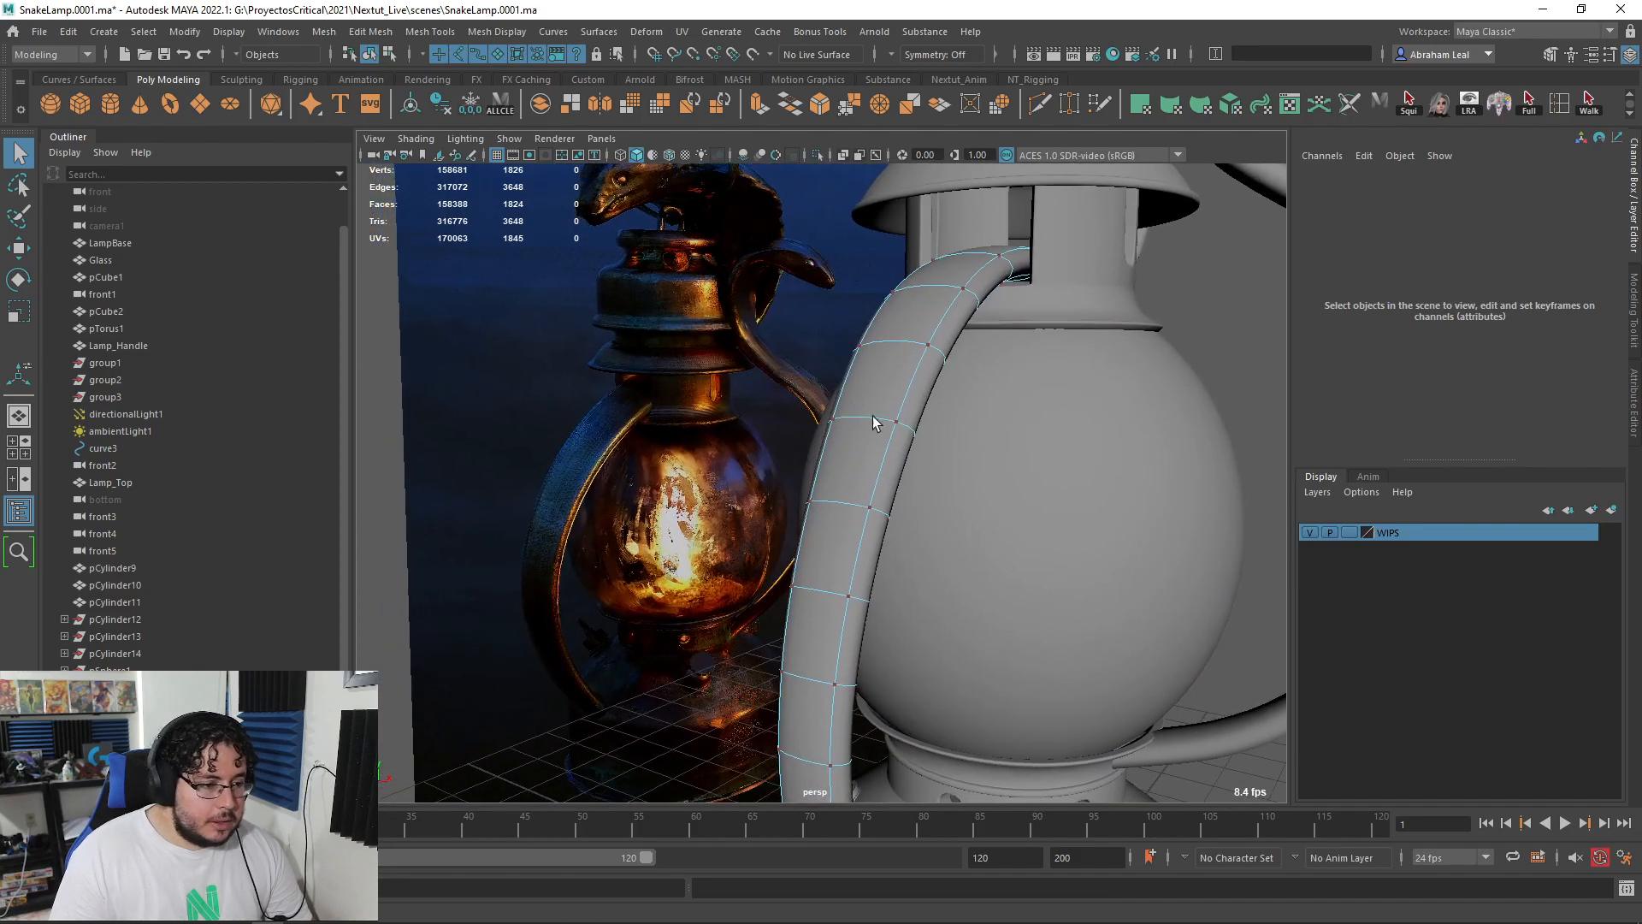
pyautogui.keyDown('alt'); pyautogui.moveTo(749, 488); pyautogui.dragTo(689, 495); pyautogui.keyUp('alt')
pyautogui.scroll(-4, 864, 445)
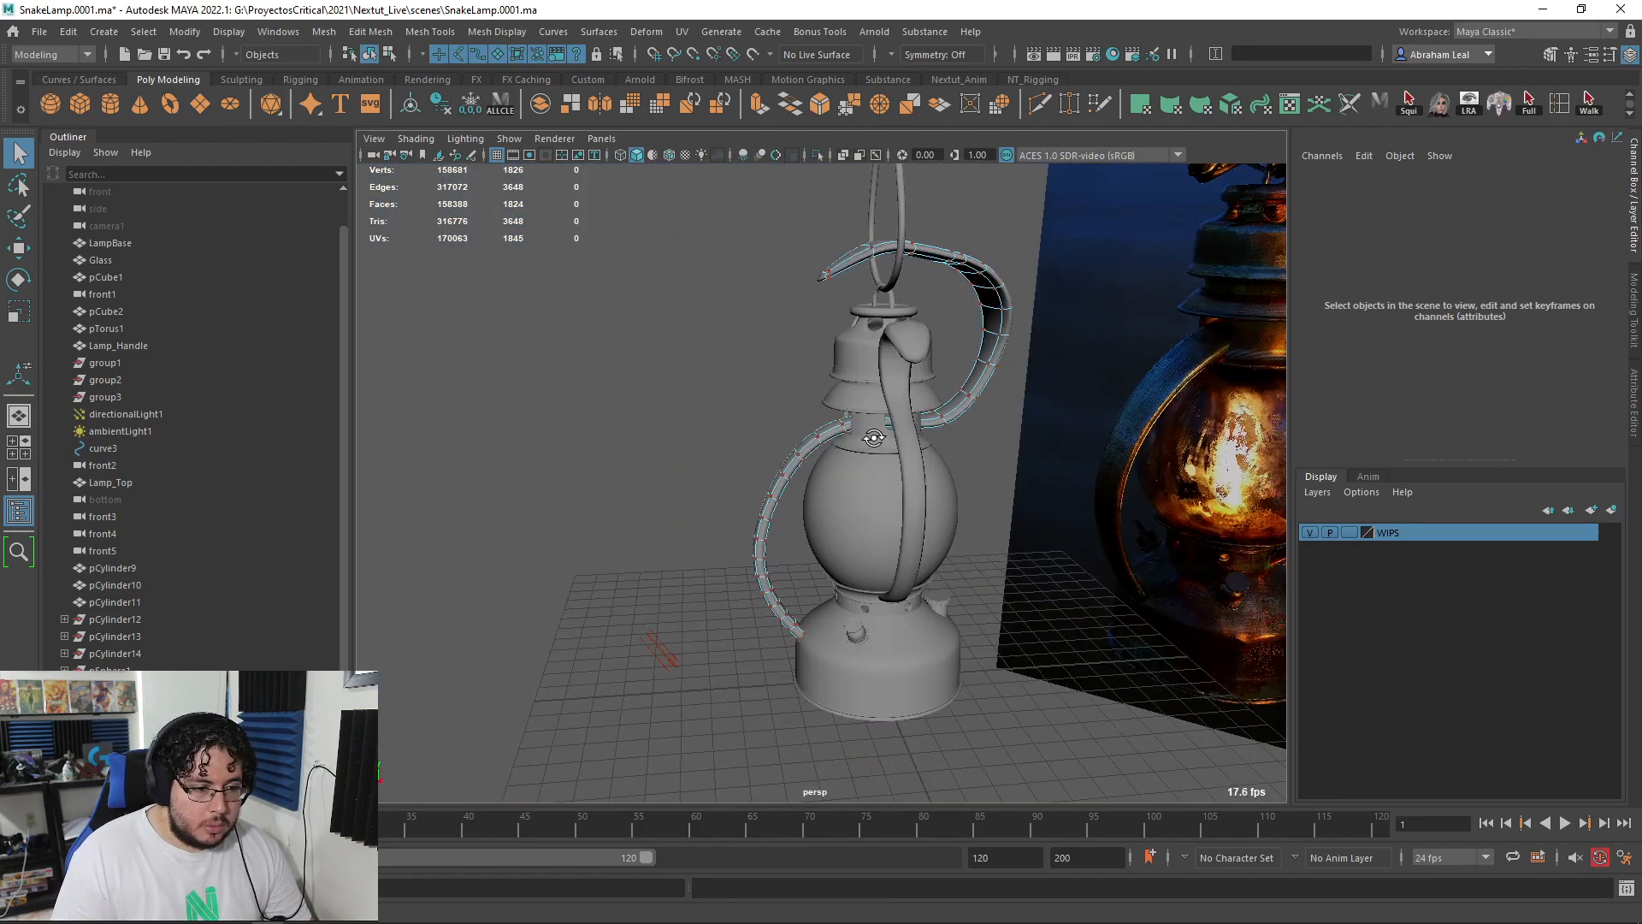
pyautogui.scroll(5, 860, 414)
pyautogui.scroll(-3, 859, 414)
pyautogui.scroll(3, 795, 359)
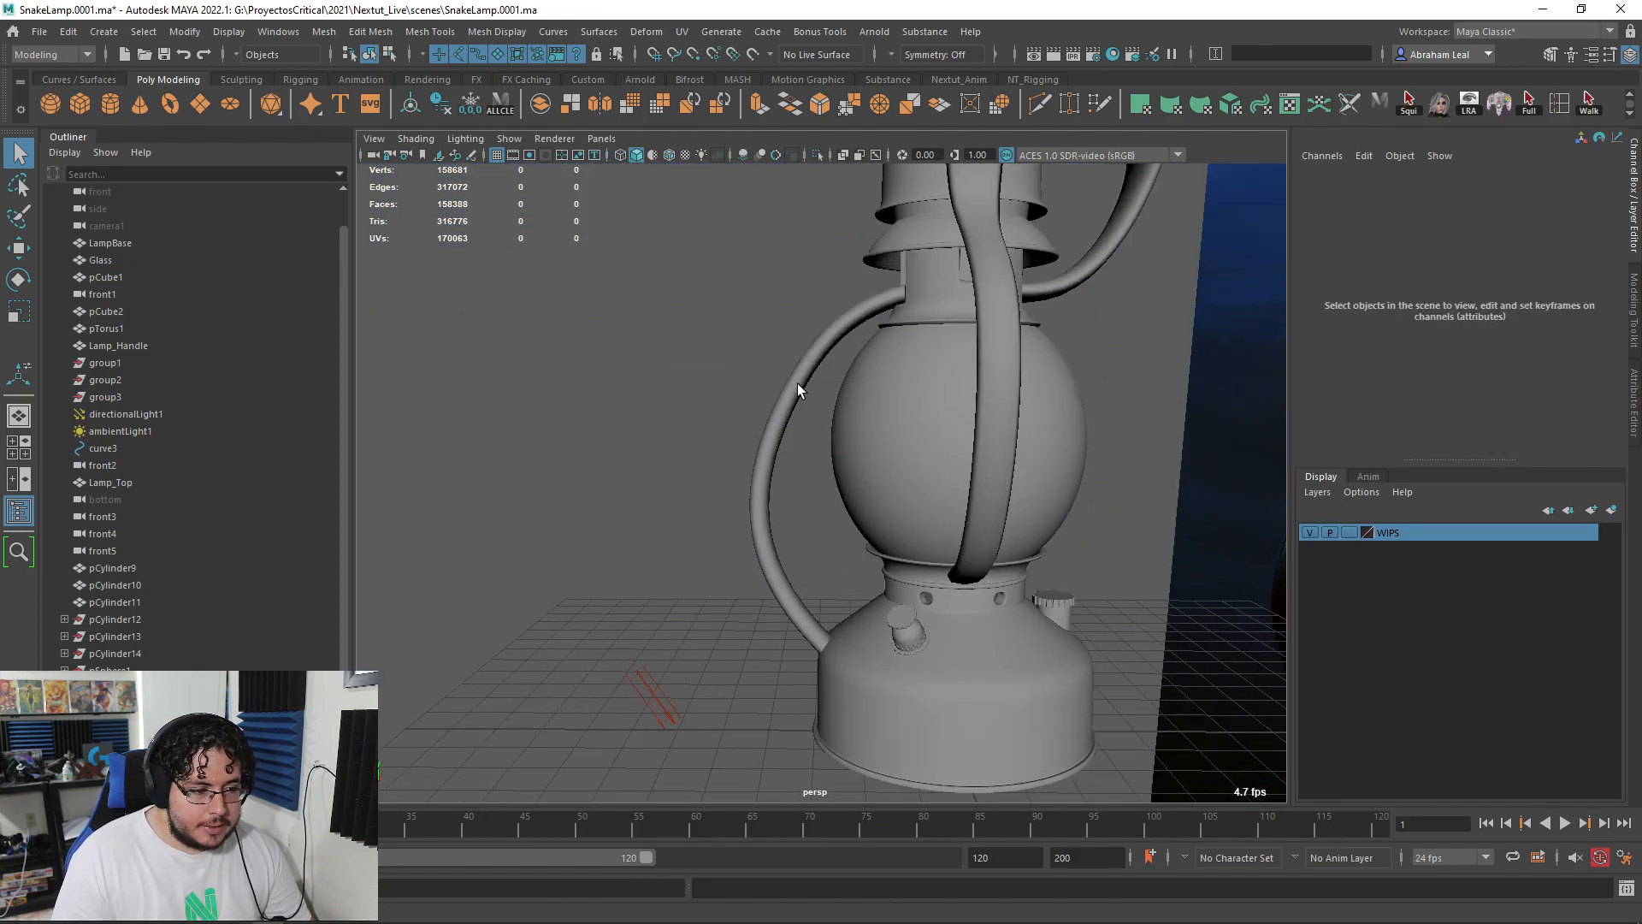
# - Open the smoothed large snake body for vertex editing in the side view
pyautogui.click(797, 383)
pyautogui.press('1')
pyautogui.scroll(2, 834, 423)
pyautogui.press('space')
pyautogui.moveTo(853, 402); pyautogui.dragTo(908, 404)
pyautogui.press('3')
pyautogui.scroll(8, 819, 438)
pyautogui.rightClick(724, 436)
pyautogui.moveTo(716, 445); pyautogui.dragTo(643, 436, button='right')
# - Adjust vertex rows along the curve beside the glass to even out the large snake body's bend, and return to the perspective view
pyautogui.moveTo(782, 452); pyautogui.dragTo(703, 503)
pyautogui.press('w')
pyautogui.press('r')
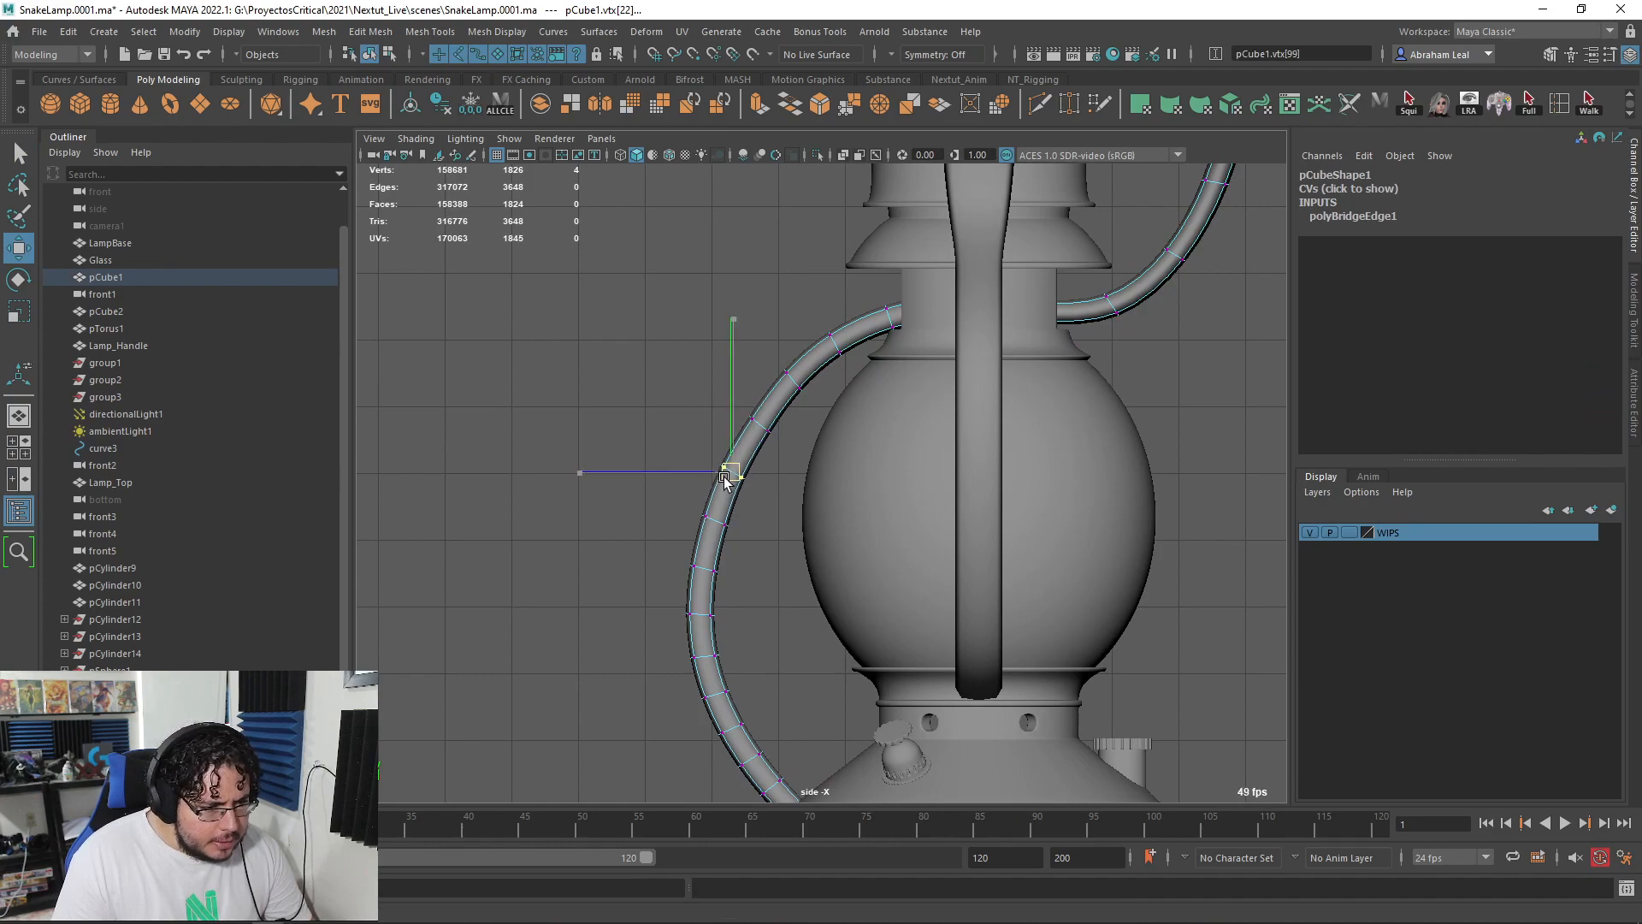
pyautogui.hotkey('ctrl', 'z')
pyautogui.moveTo(785, 463); pyautogui.dragTo(670, 580)
pyautogui.moveTo(637, 518); pyautogui.dragTo(633, 516)
pyautogui.keyDown('alt'); pyautogui.moveTo(779, 430); pyautogui.dragTo(763, 456, button='middle'); pyautogui.keyUp('alt')
pyautogui.moveTo(774, 428); pyautogui.dragTo(662, 476)
pyautogui.hotkey('ctrl', 'z')
pyautogui.moveTo(792, 379); pyautogui.dragTo(725, 404)
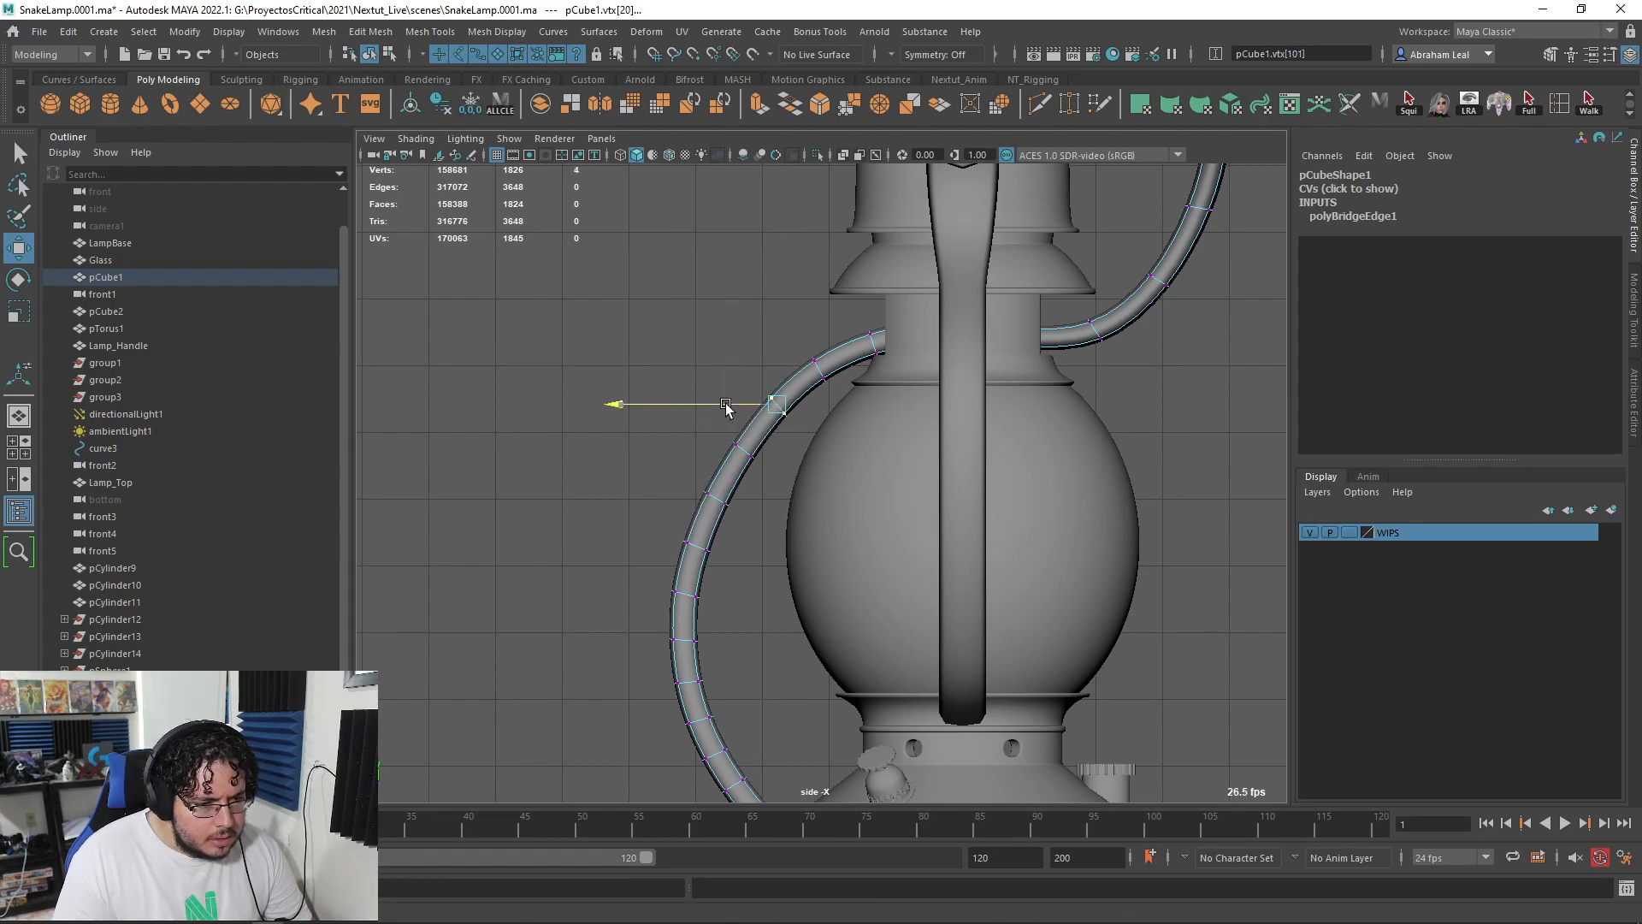
pyautogui.click(770, 316)
pyautogui.press('space')
pyautogui.moveTo(785, 347); pyautogui.dragTo(786, 304)
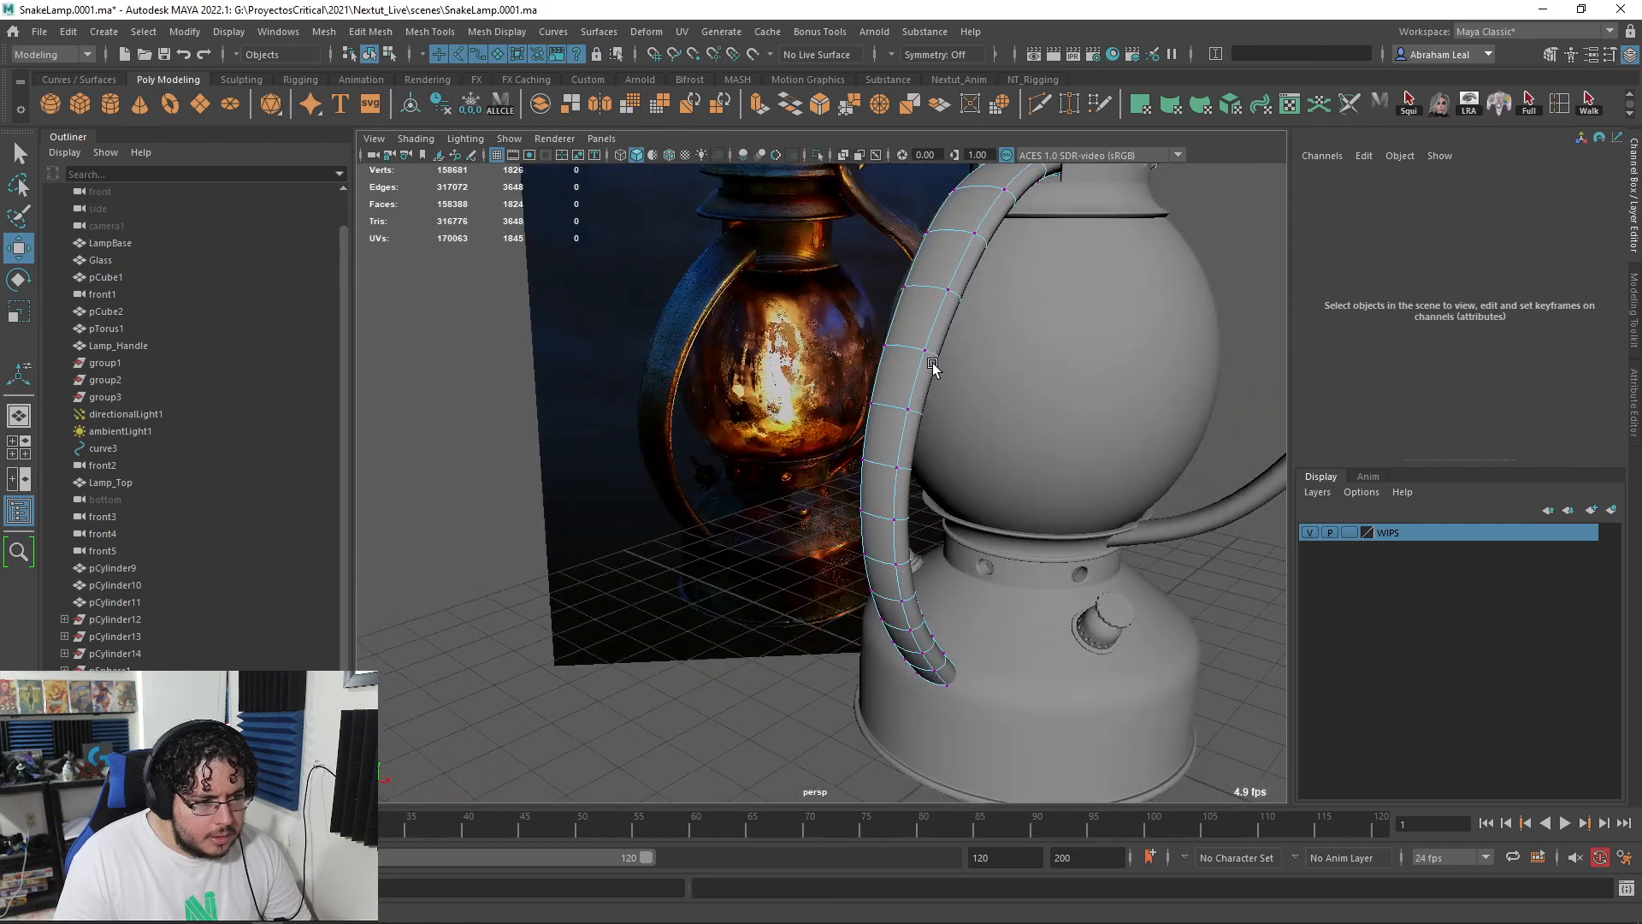
# - Turn off the smooth preview on the large snake body and reselect the body in the perspective view
pyautogui.click(936, 339)
pyautogui.keyDown('alt'); pyautogui.moveTo(936, 339); pyautogui.dragTo(839, 536, button='middle'); pyautogui.keyUp('alt')
pyautogui.keyDown('alt'); pyautogui.moveTo(839, 535); pyautogui.dragTo(895, 508, button='right'); pyautogui.keyUp('alt')
pyautogui.press('1')
pyautogui.keyDown('alt'); pyautogui.moveTo(895, 508); pyautogui.dragTo(673, 561); pyautogui.keyUp('alt')
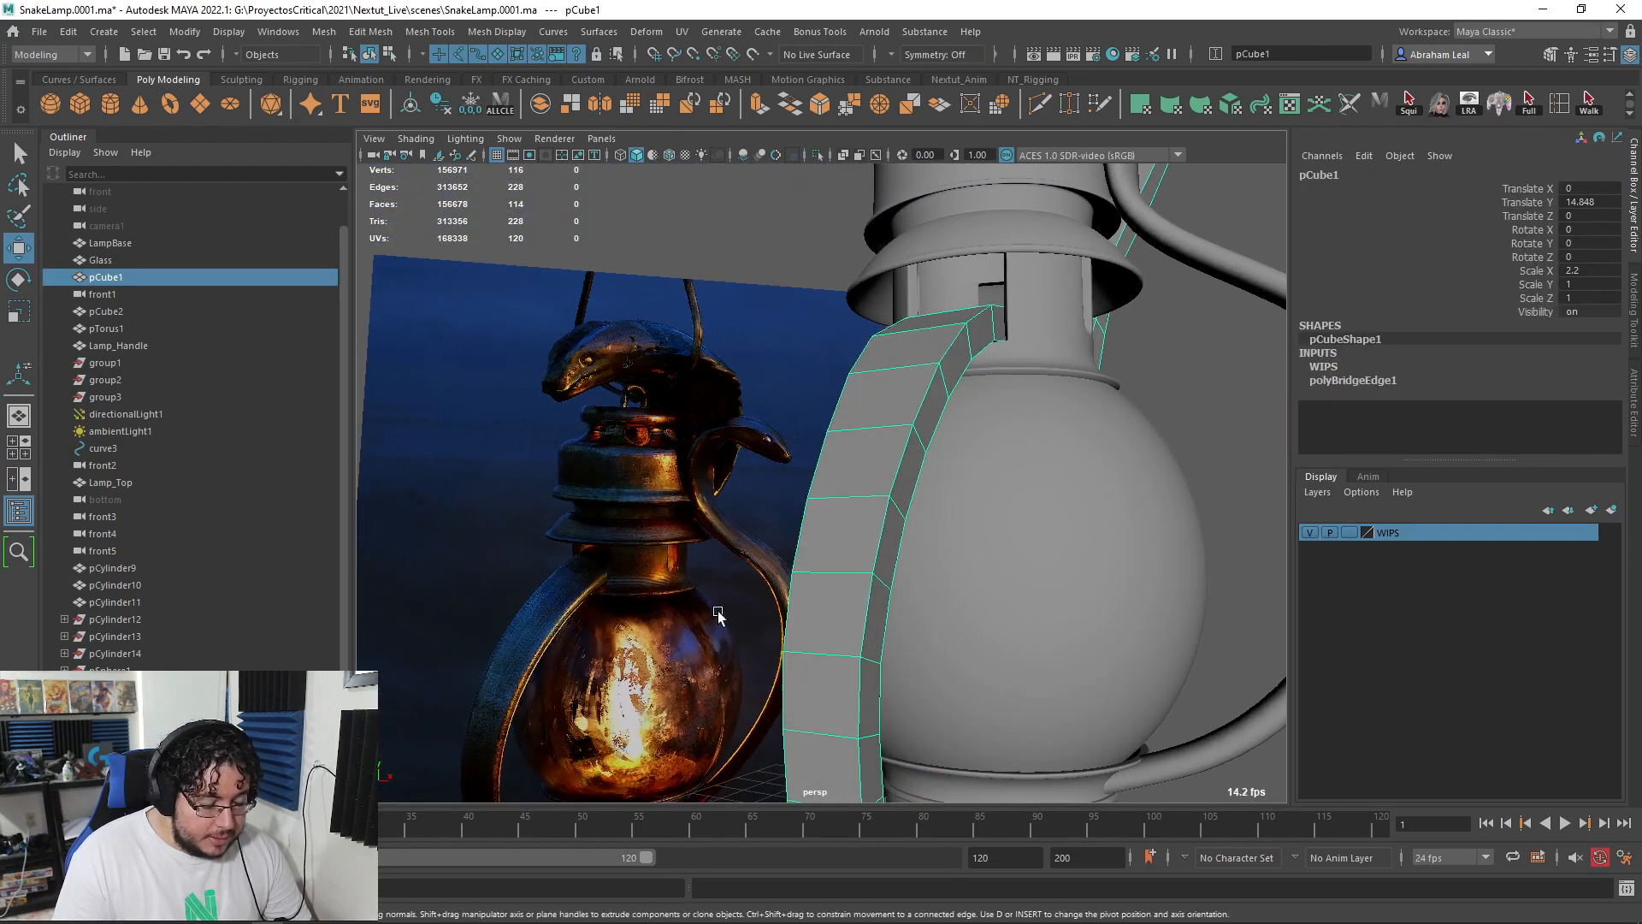
pyautogui.moveTo(957, 397); pyautogui.dragTo(955, 367, button='right')
pyautogui.click(1134, 395)
pyautogui.moveTo(989, 431); pyautogui.dragTo(1078, 376, button='right')
pyautogui.click(1181, 322)
pyautogui.click(951, 344)
# - Bevel the lengthwise corner edges of the large snake body together with the edges at its lower end
pyautogui.moveTo(946, 344); pyautogui.dragTo(955, 308, button='right')
pyautogui.doubleClick(941, 356)
pyautogui.doubleClick(940, 357)
pyautogui.keyDown('shift'); pyautogui.doubleClick(941, 409); pyautogui.keyUp('shift')
pyautogui.keyDown('alt'); pyautogui.moveTo(941, 409); pyautogui.dragTo(1112, 412); pyautogui.keyUp('alt')
pyautogui.keyDown('shift'); pyautogui.doubleClick(865, 377); pyautogui.keyUp('shift')
pyautogui.keyDown('alt'); pyautogui.moveTo(962, 483); pyautogui.dragTo(929, 572, button='middle'); pyautogui.keyUp('alt')
pyautogui.keyDown('shift'); pyautogui.doubleClick(911, 392); pyautogui.keyUp('shift')
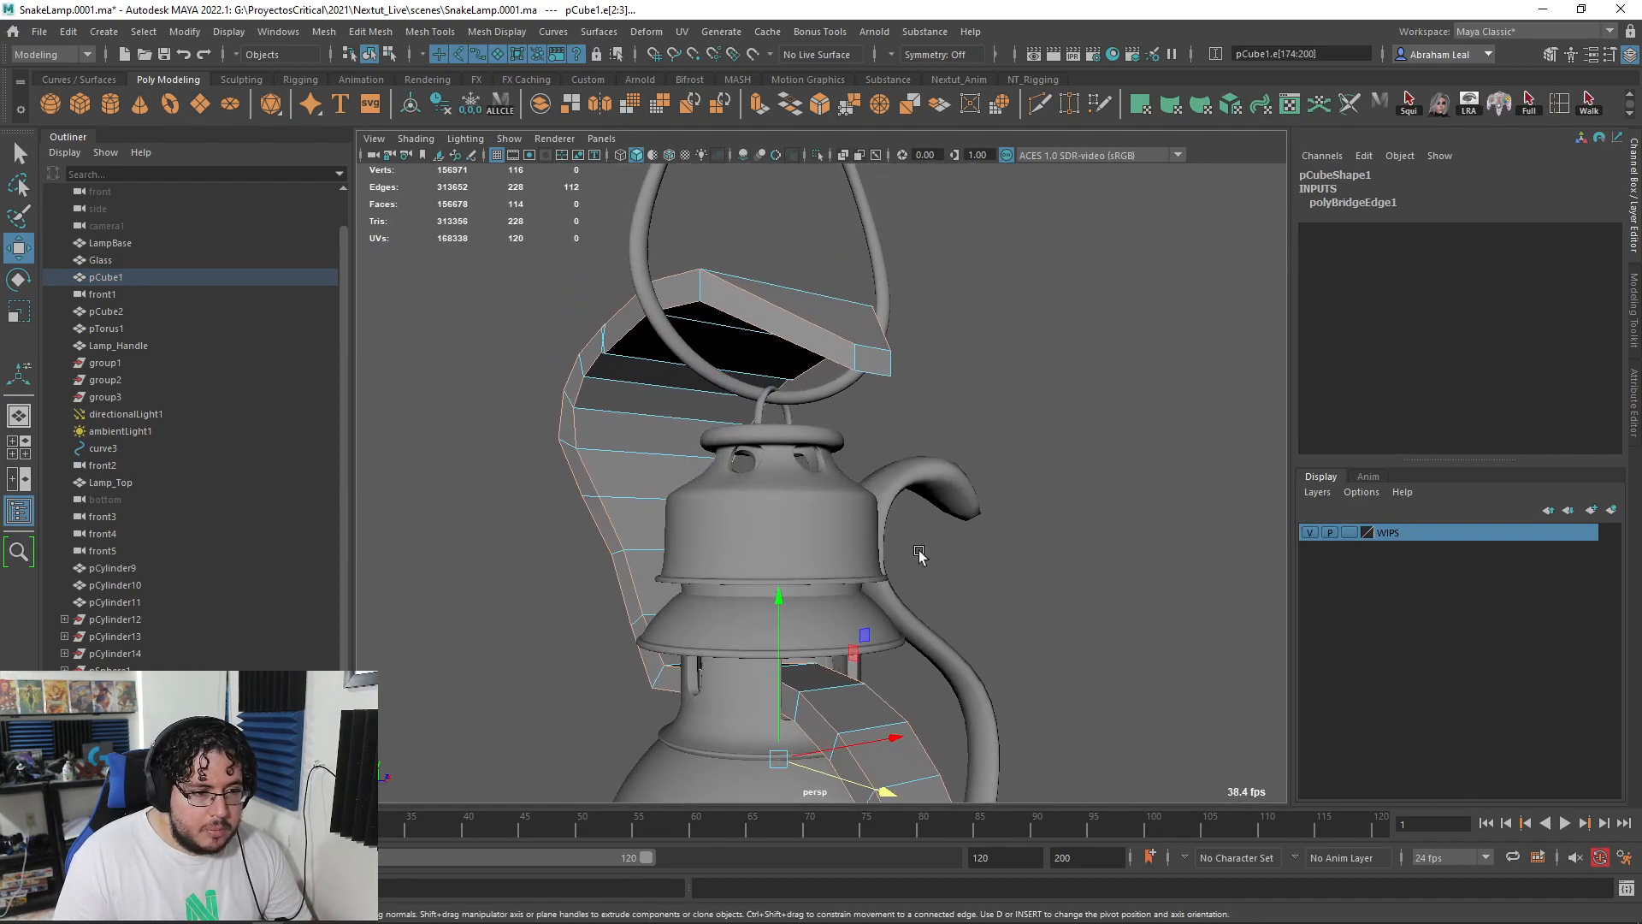
pyautogui.keyDown('alt'); pyautogui.moveTo(929, 571); pyautogui.dragTo(951, 565, button='right'); pyautogui.keyUp('alt')
pyautogui.keyDown('alt'); pyautogui.moveTo(941, 462); pyautogui.dragTo(964, 547, button='right'); pyautogui.keyUp('alt')
pyautogui.keyDown('alt'); pyautogui.moveTo(965, 547); pyautogui.dragTo(905, 469, button='middle'); pyautogui.keyUp('alt')
pyautogui.press('4')
pyautogui.keyDown('alt'); pyautogui.moveTo(905, 469); pyautogui.dragTo(888, 453, button='right'); pyautogui.keyUp('alt')
pyautogui.scroll(4, 887, 453)
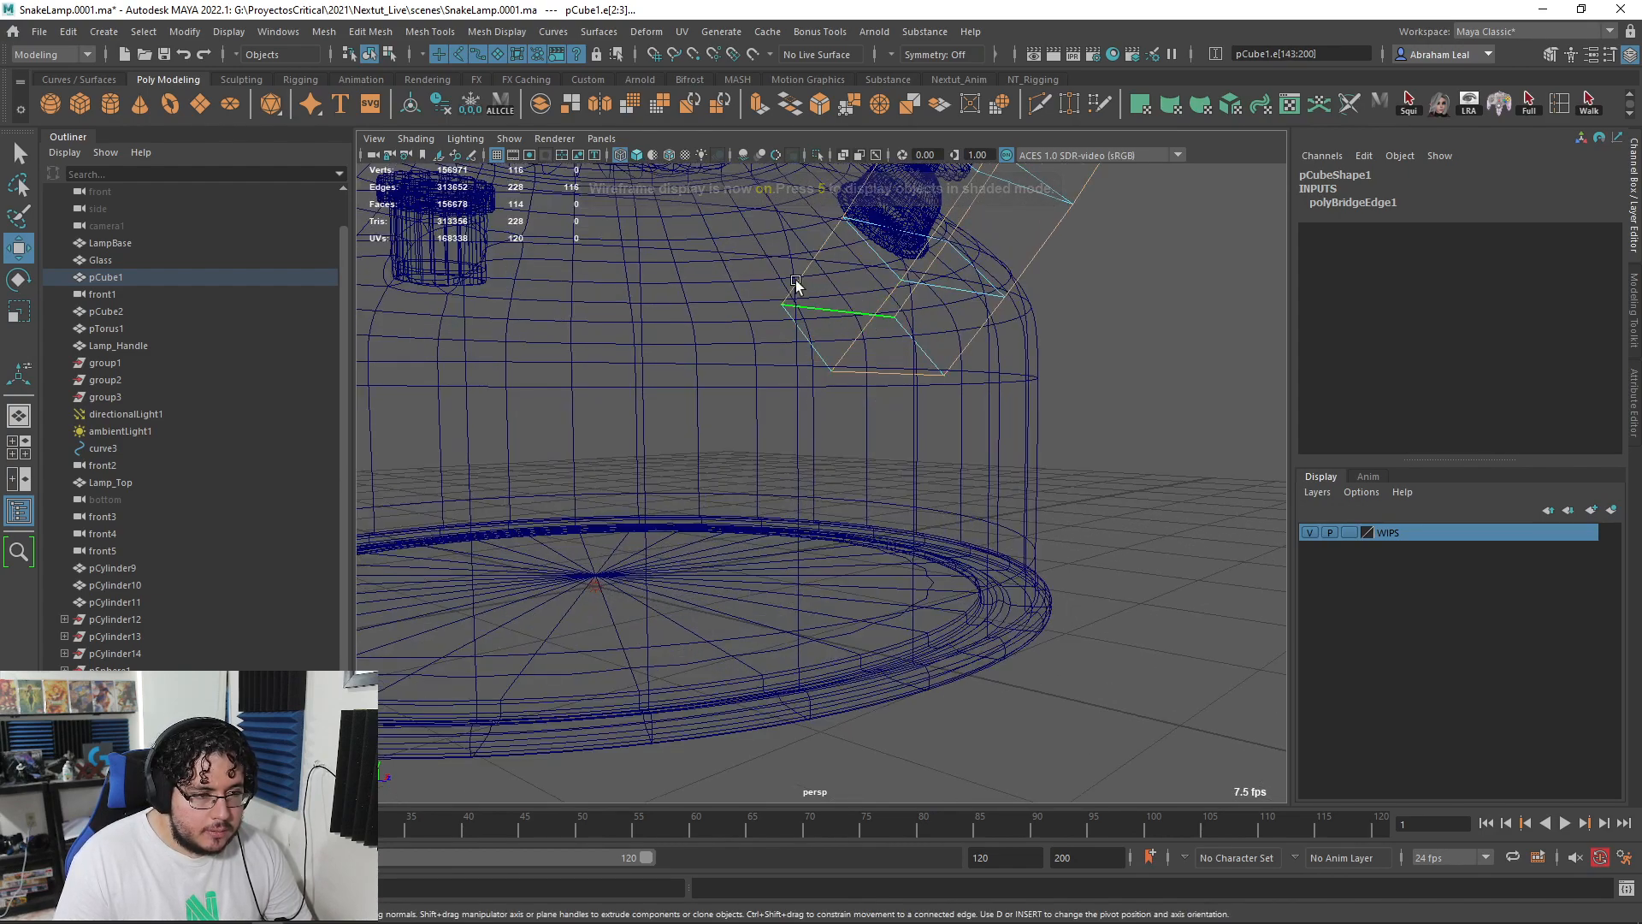
pyautogui.click(820, 103)
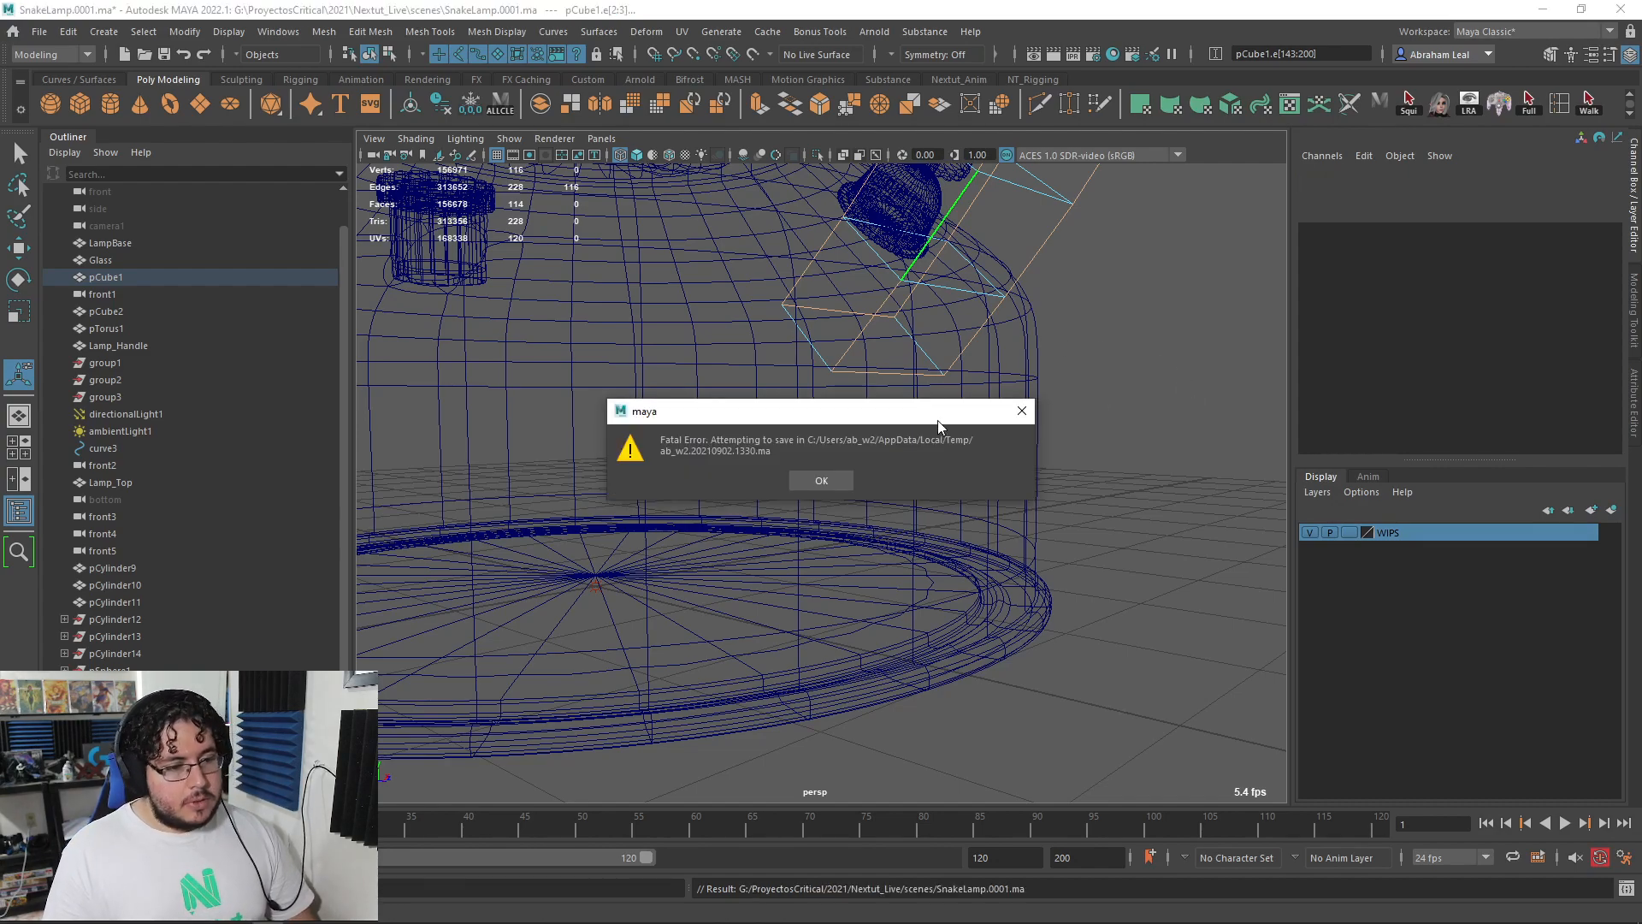
# - Dismiss the crash dialogs without sending an error report and relaunch Maya 2022
pyautogui.click(826, 479)
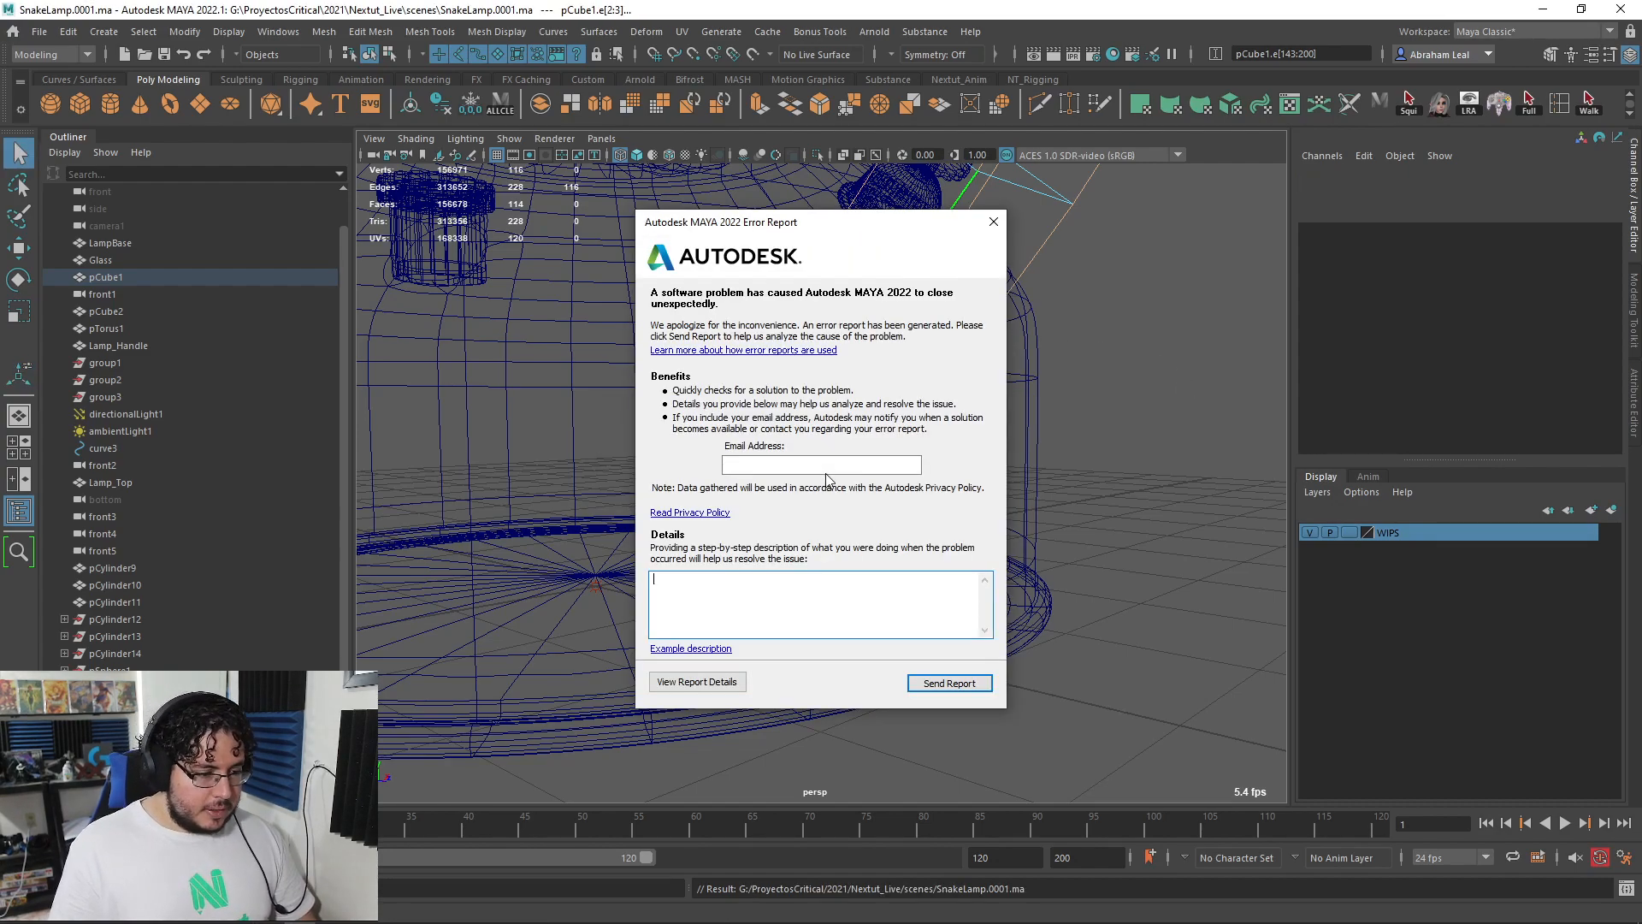
pyautogui.click(992, 218)
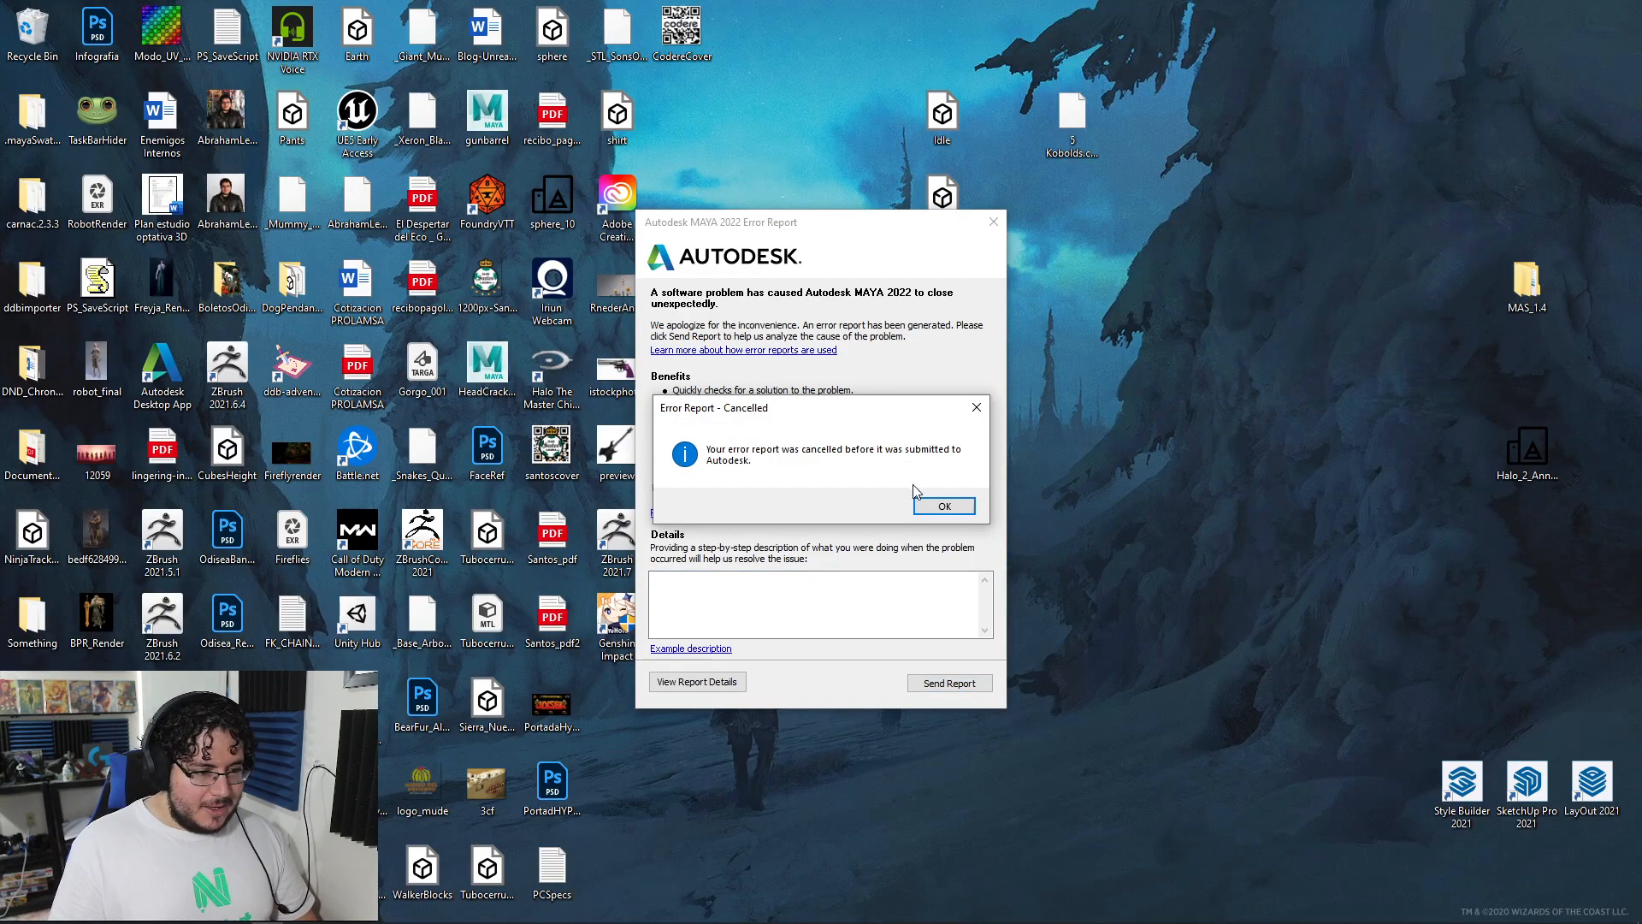
pyautogui.click(947, 508)
pyautogui.press('super')
pyautogui.write('maya')
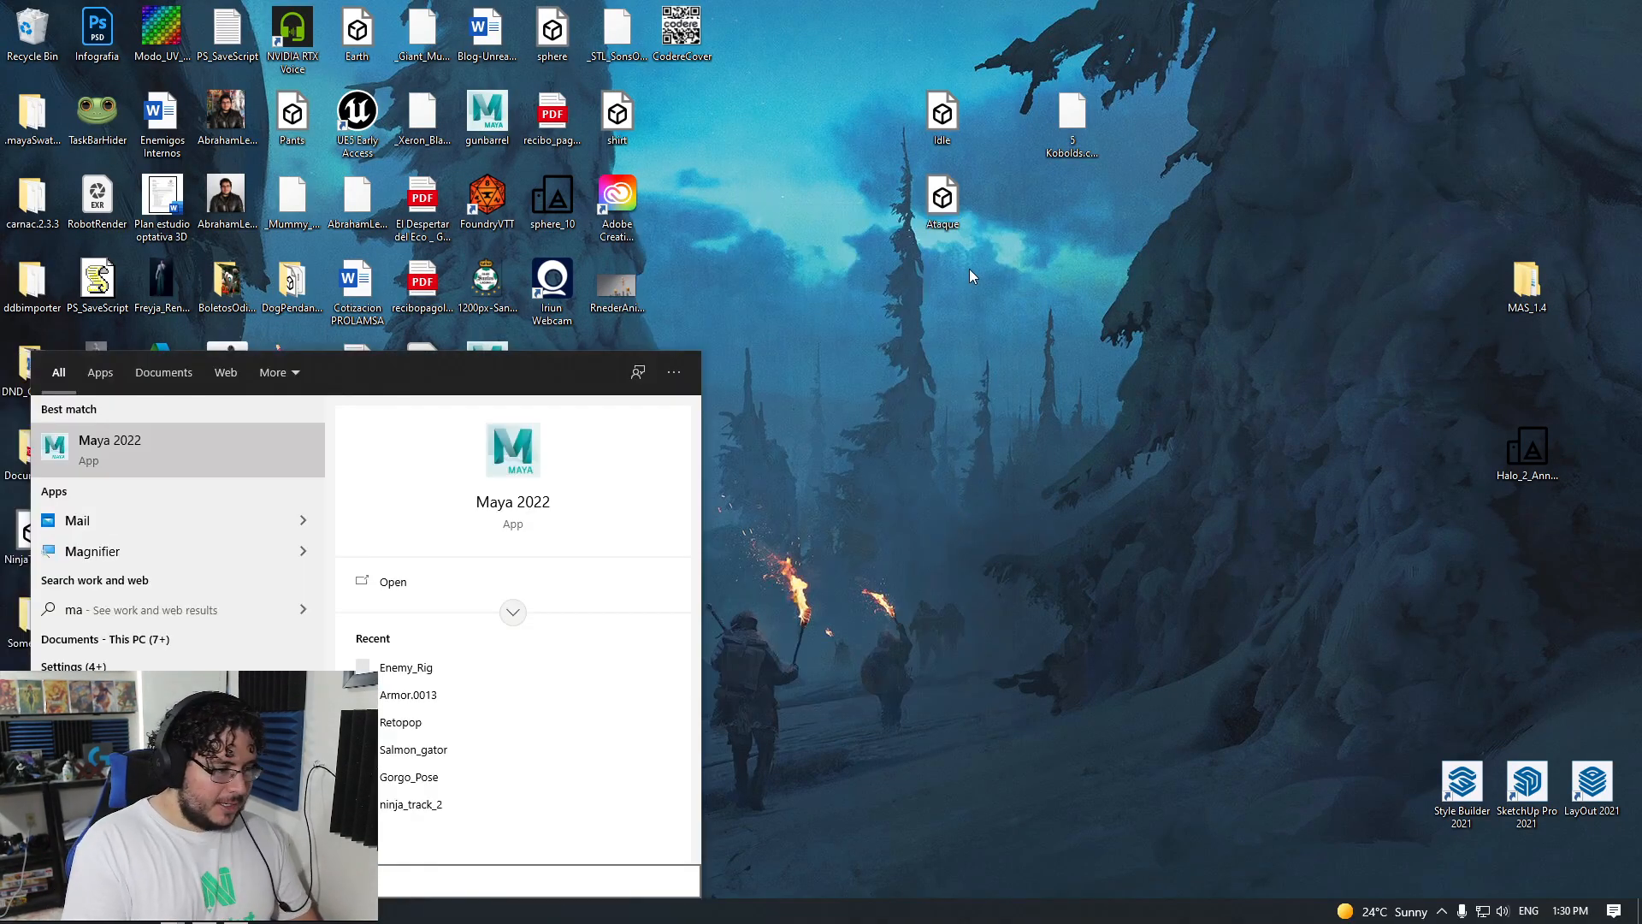
pyautogui.press('Return')
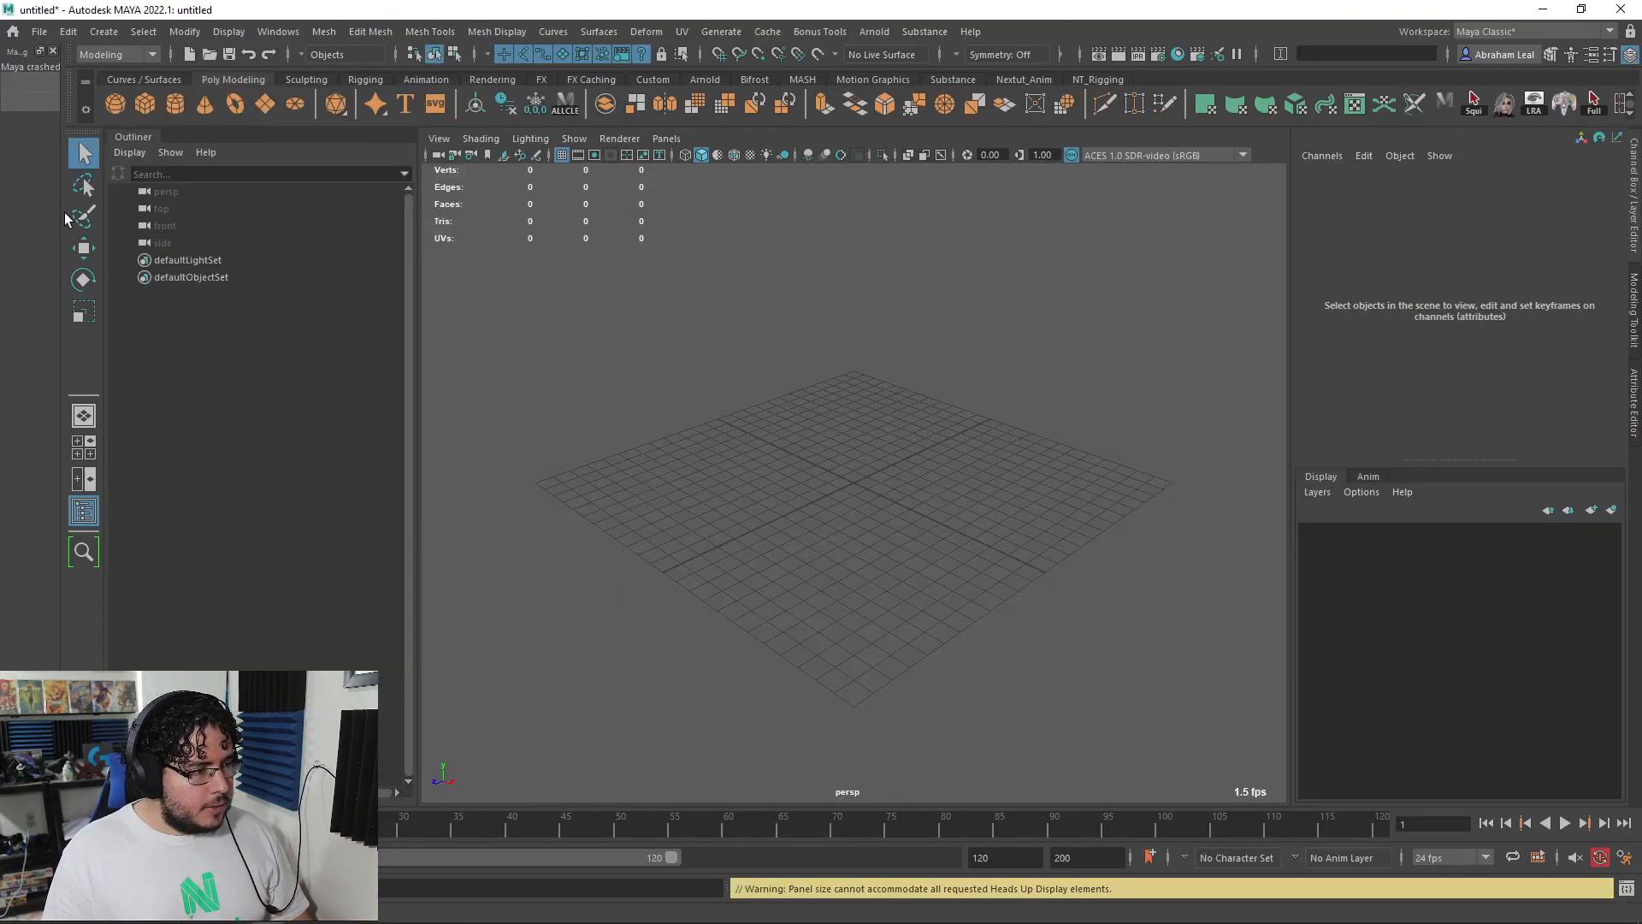
# - Open the recovered temporary scene from the crash log, display it shaded with textures, and close the log
pyautogui.moveTo(63, 220); pyautogui.dragTo(324, 225)
pyautogui.click(96, 84)
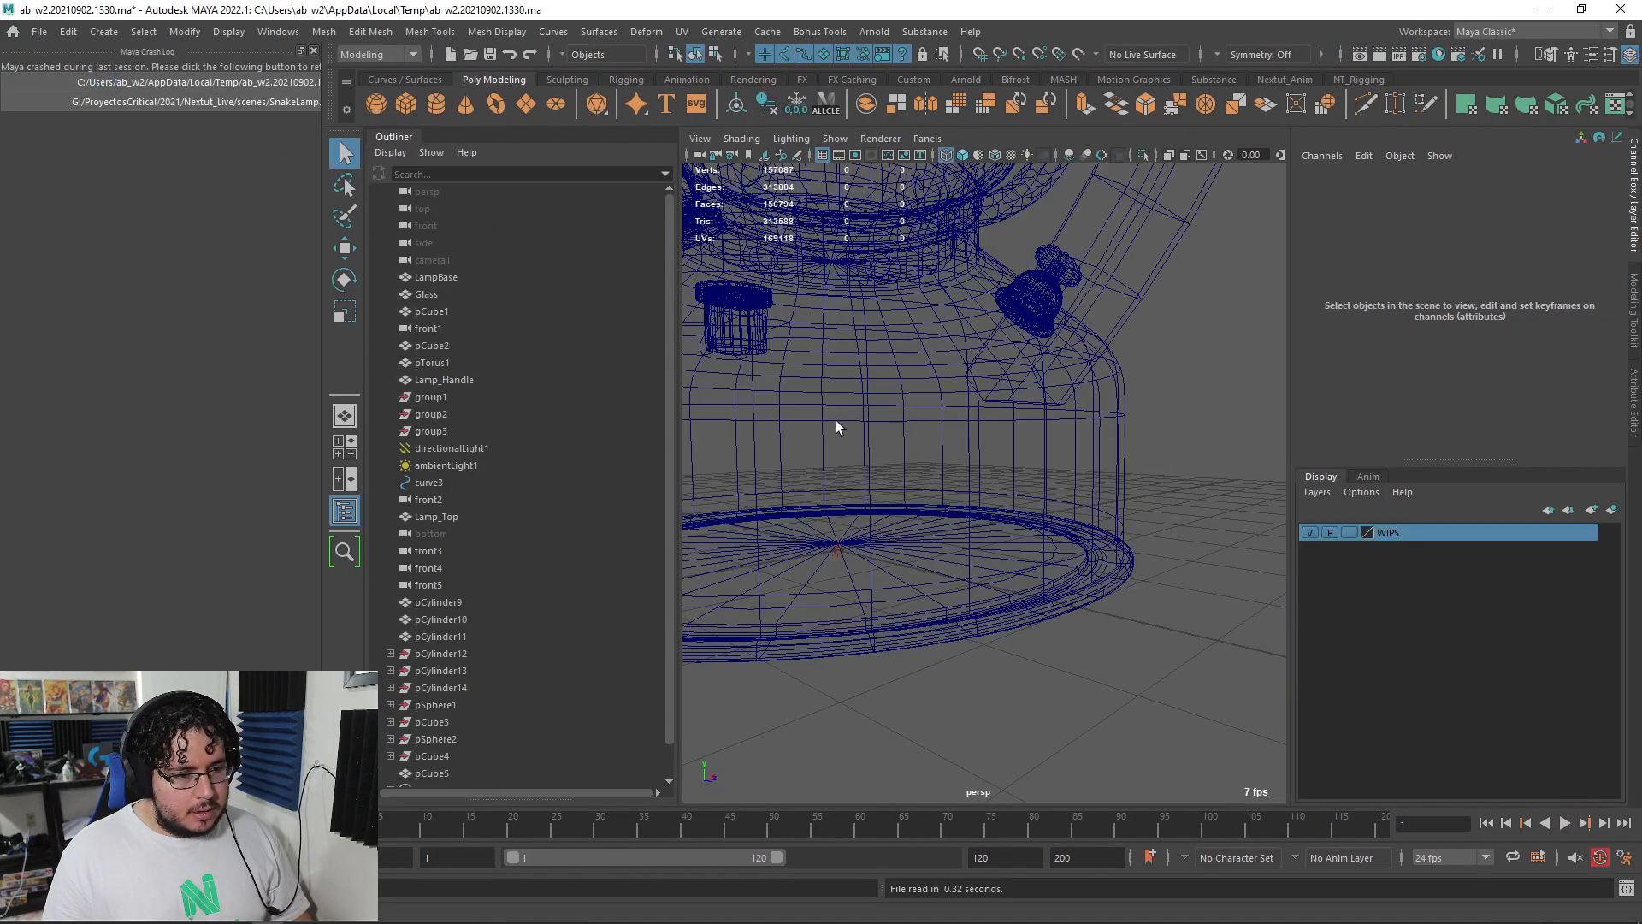
pyautogui.moveTo(979, 469)
pyautogui.keyDown('alt'); pyautogui.mouseDown()
pyautogui.moveTo(983, 509)
pyautogui.moveTo(1063, 494)
pyautogui.moveTo(862, 523)
pyautogui.moveTo(915, 620)
pyautogui.moveTo(937, 609)
pyautogui.mouseUp(); pyautogui.keyUp('alt')
pyautogui.click(1085, 503)
pyautogui.press('6')
pyautogui.click(313, 51)
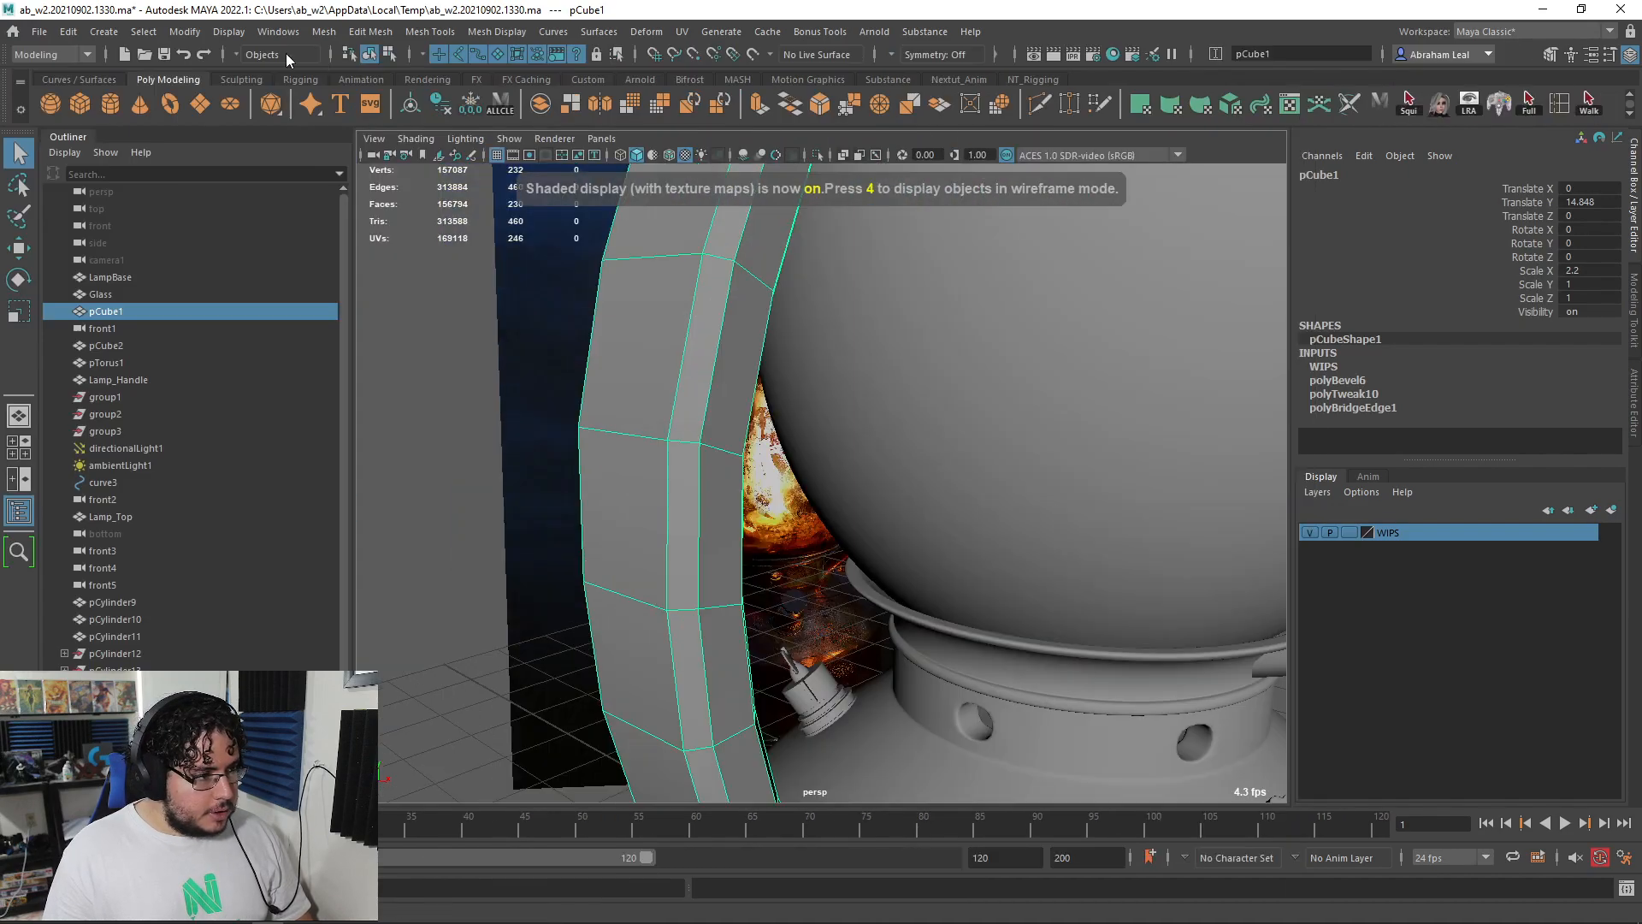
# - Start saving the scene under a new name and set the project to Nextut_Live
pyautogui.click(38, 32)
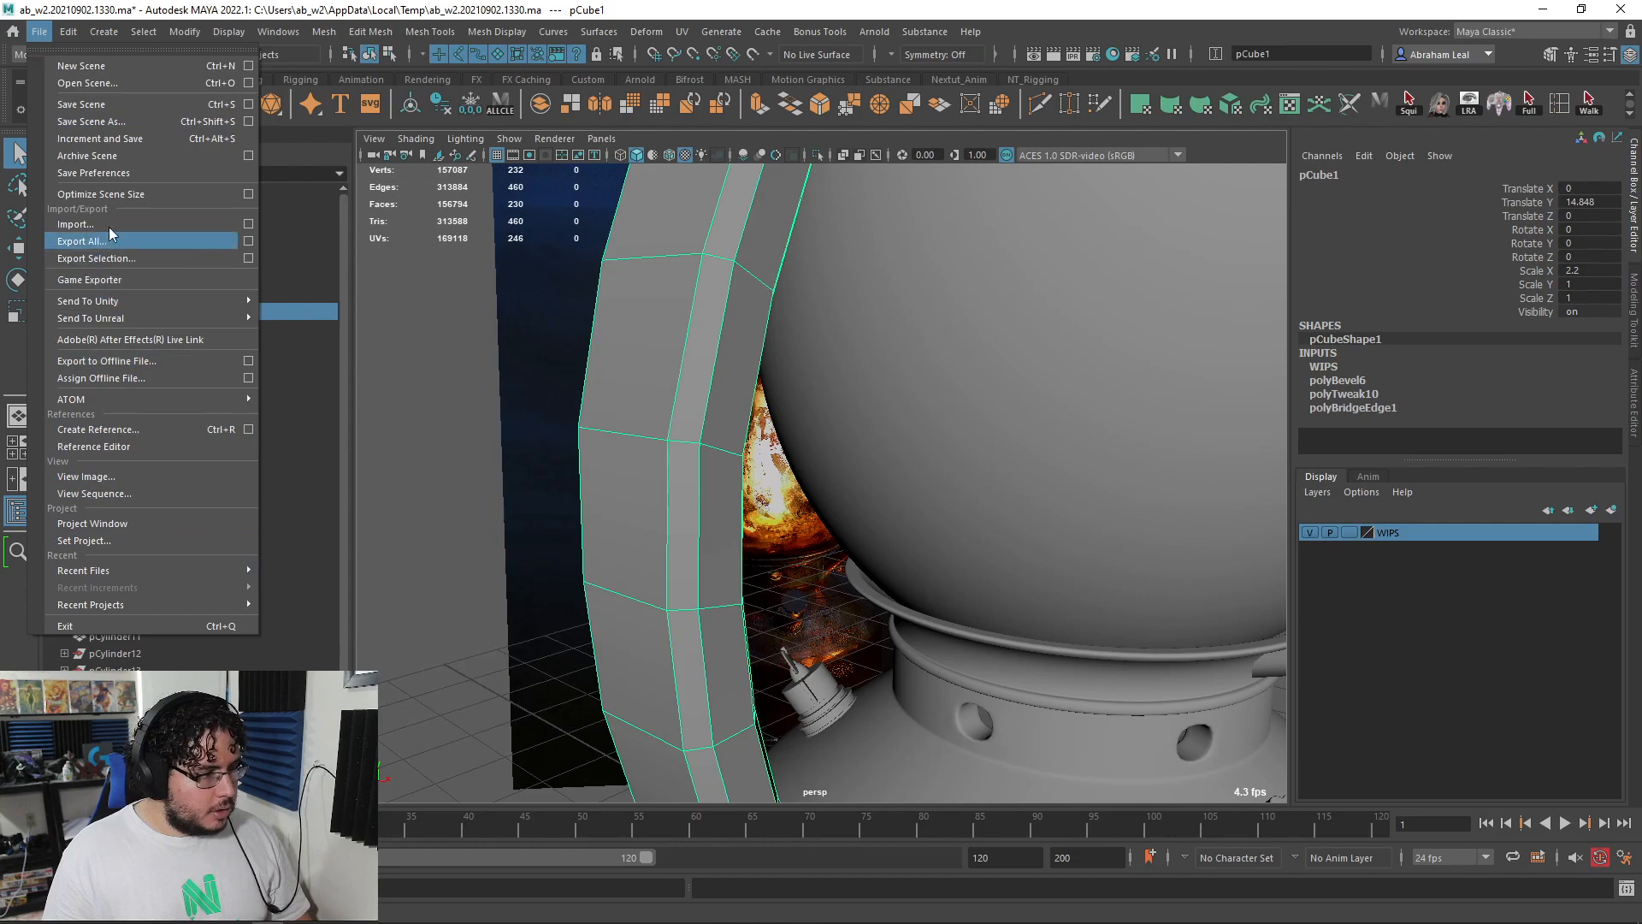
pyautogui.click(104, 125)
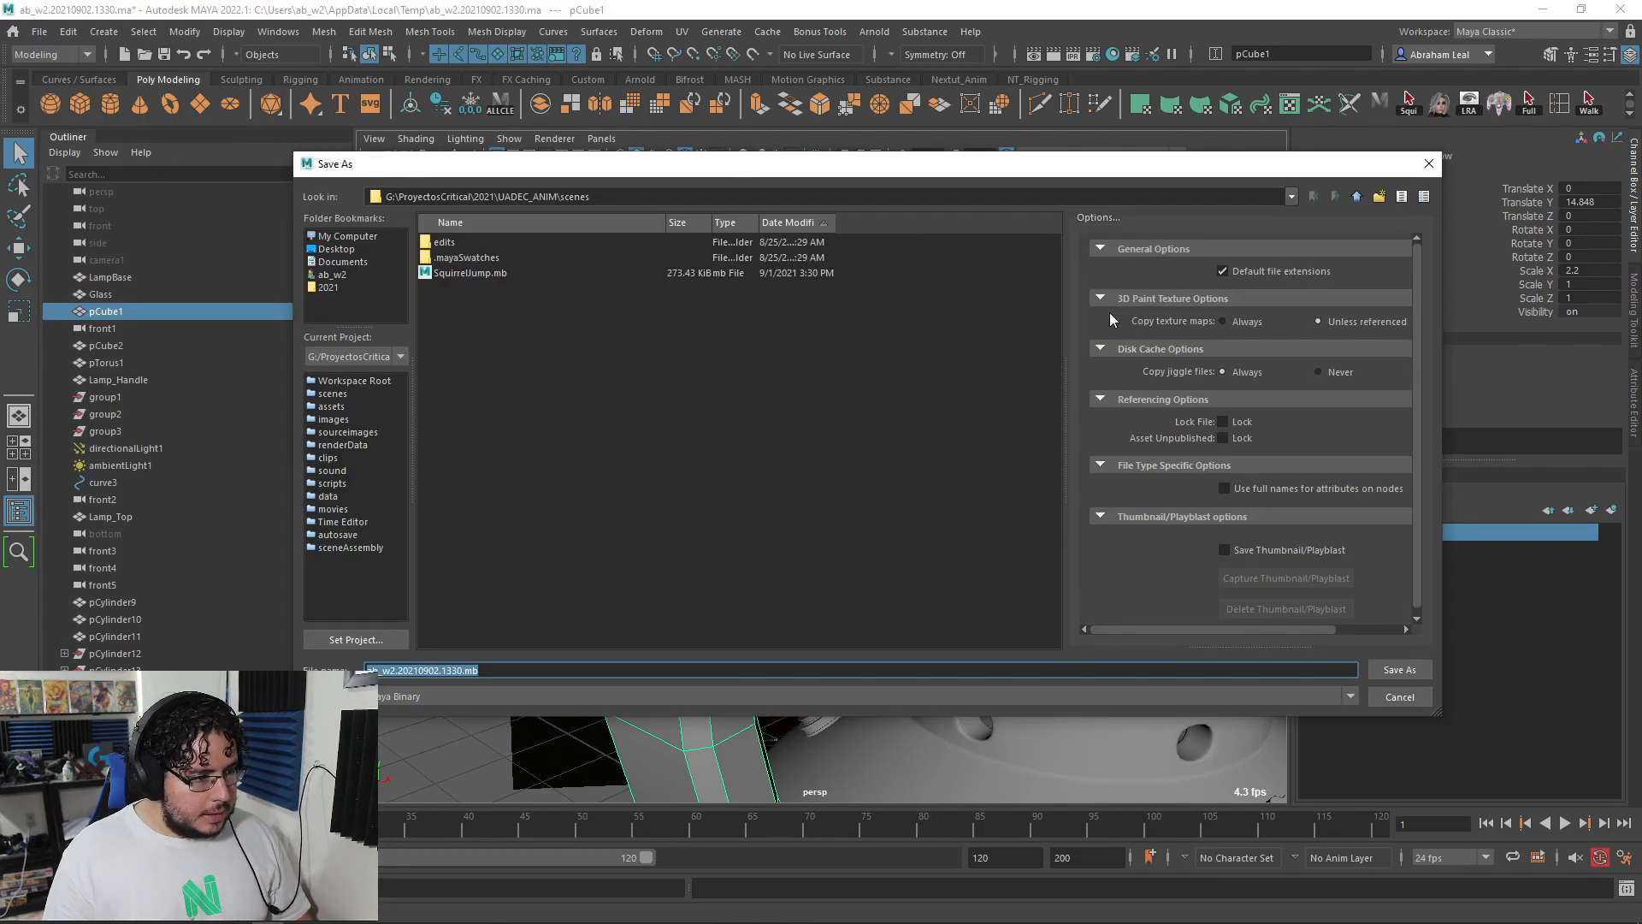
pyautogui.click(356, 640)
pyautogui.scroll(-1, 489, 490)
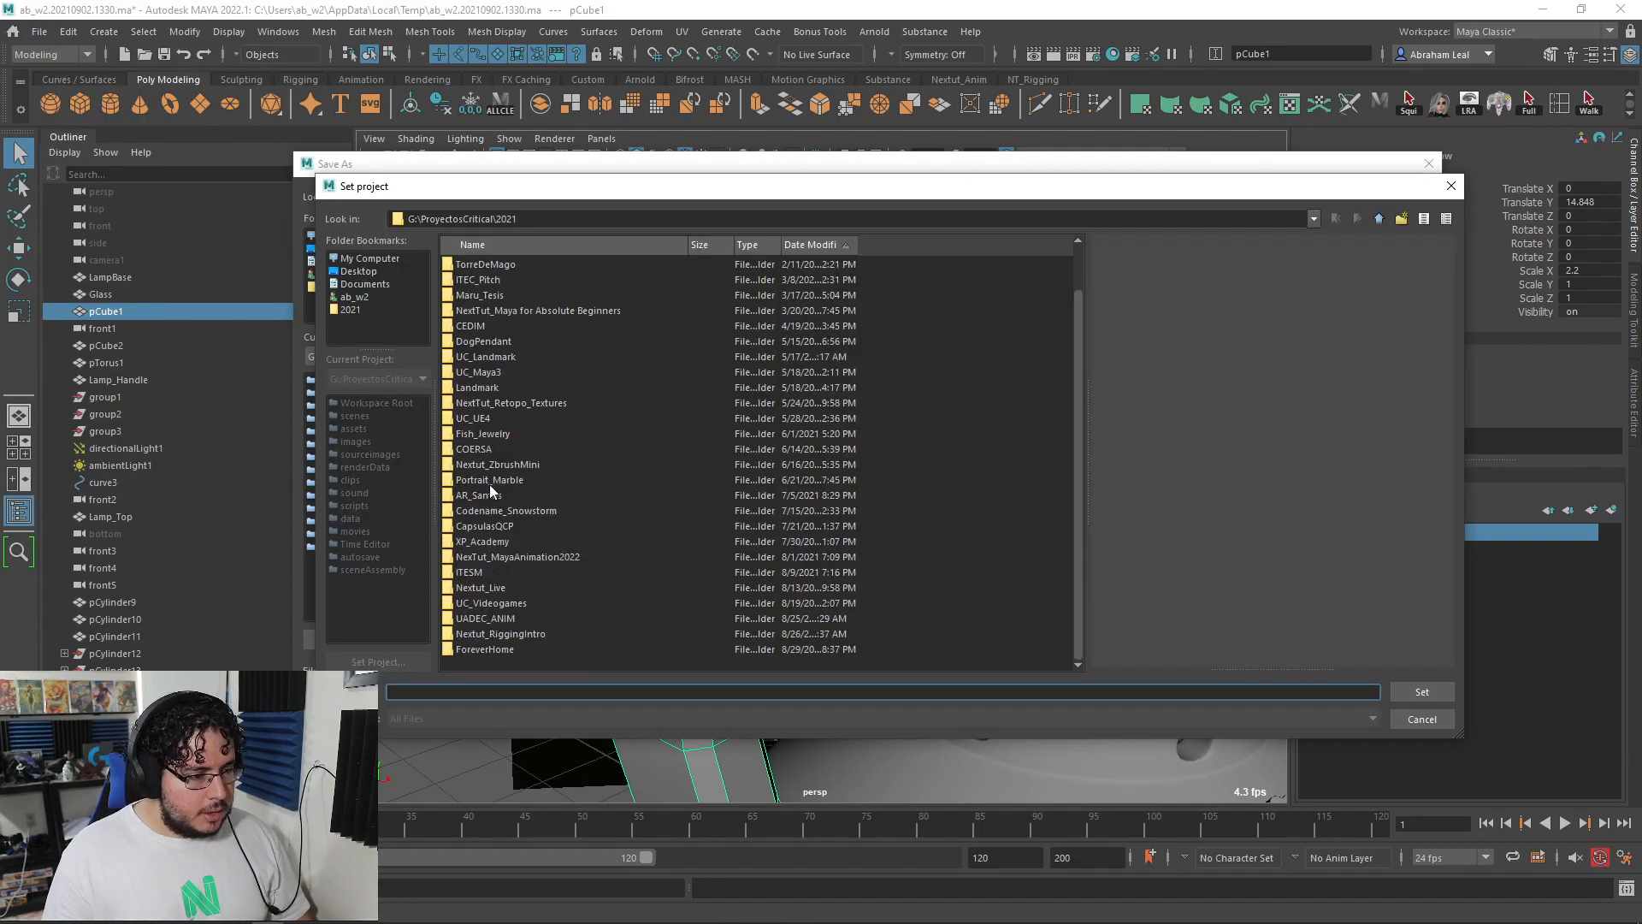
pyautogui.doubleClick(493, 587)
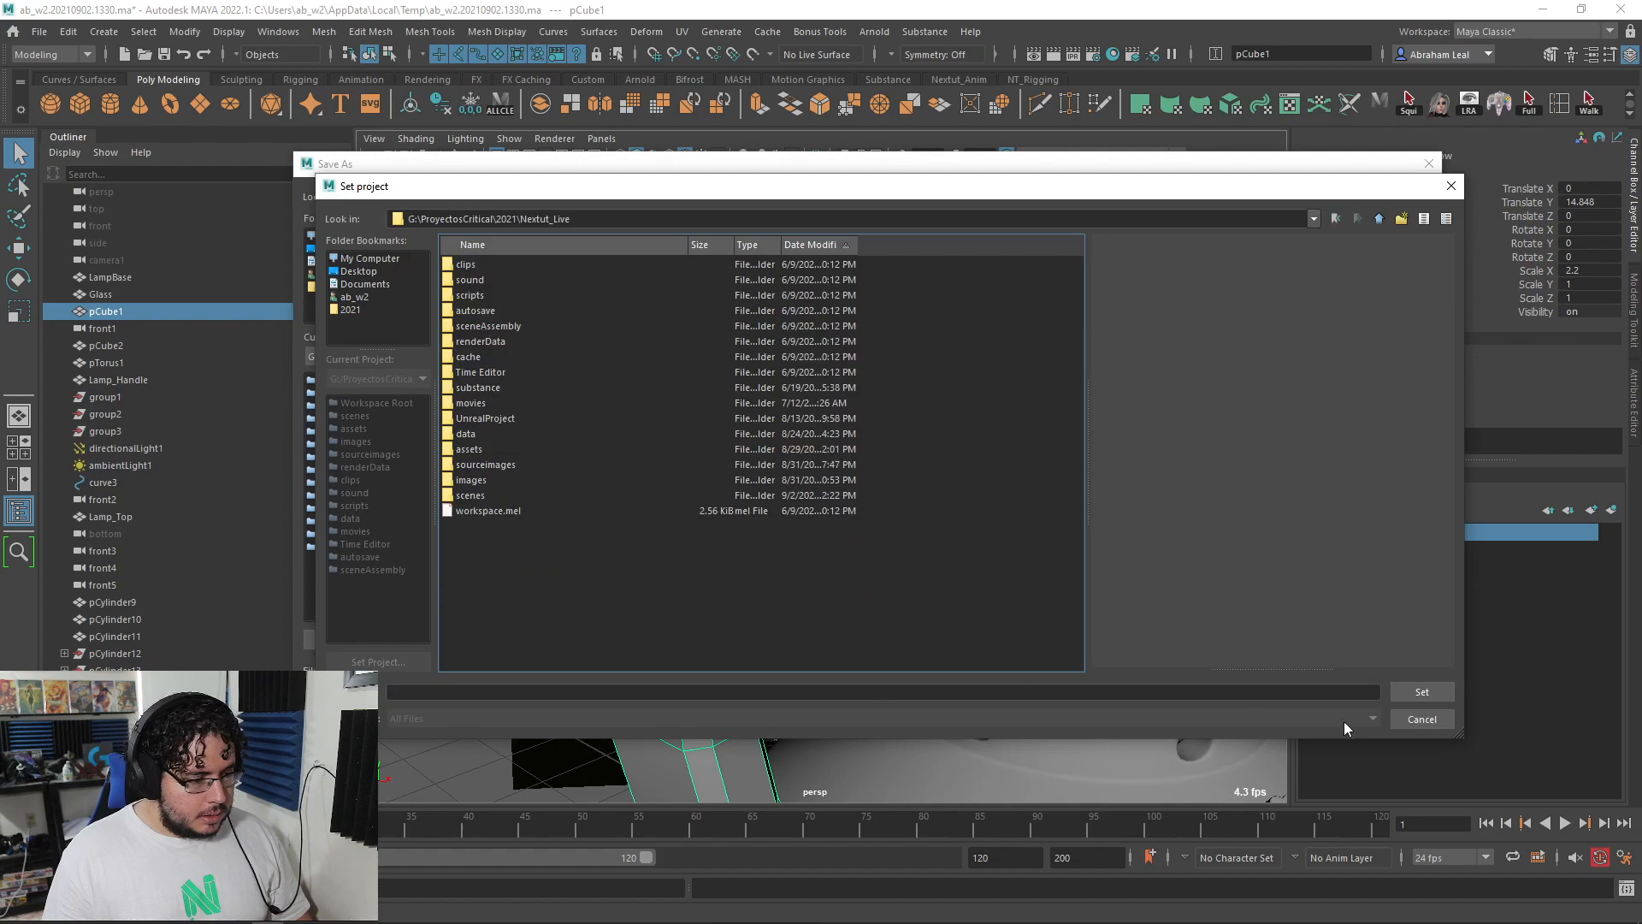
pyautogui.click(1404, 696)
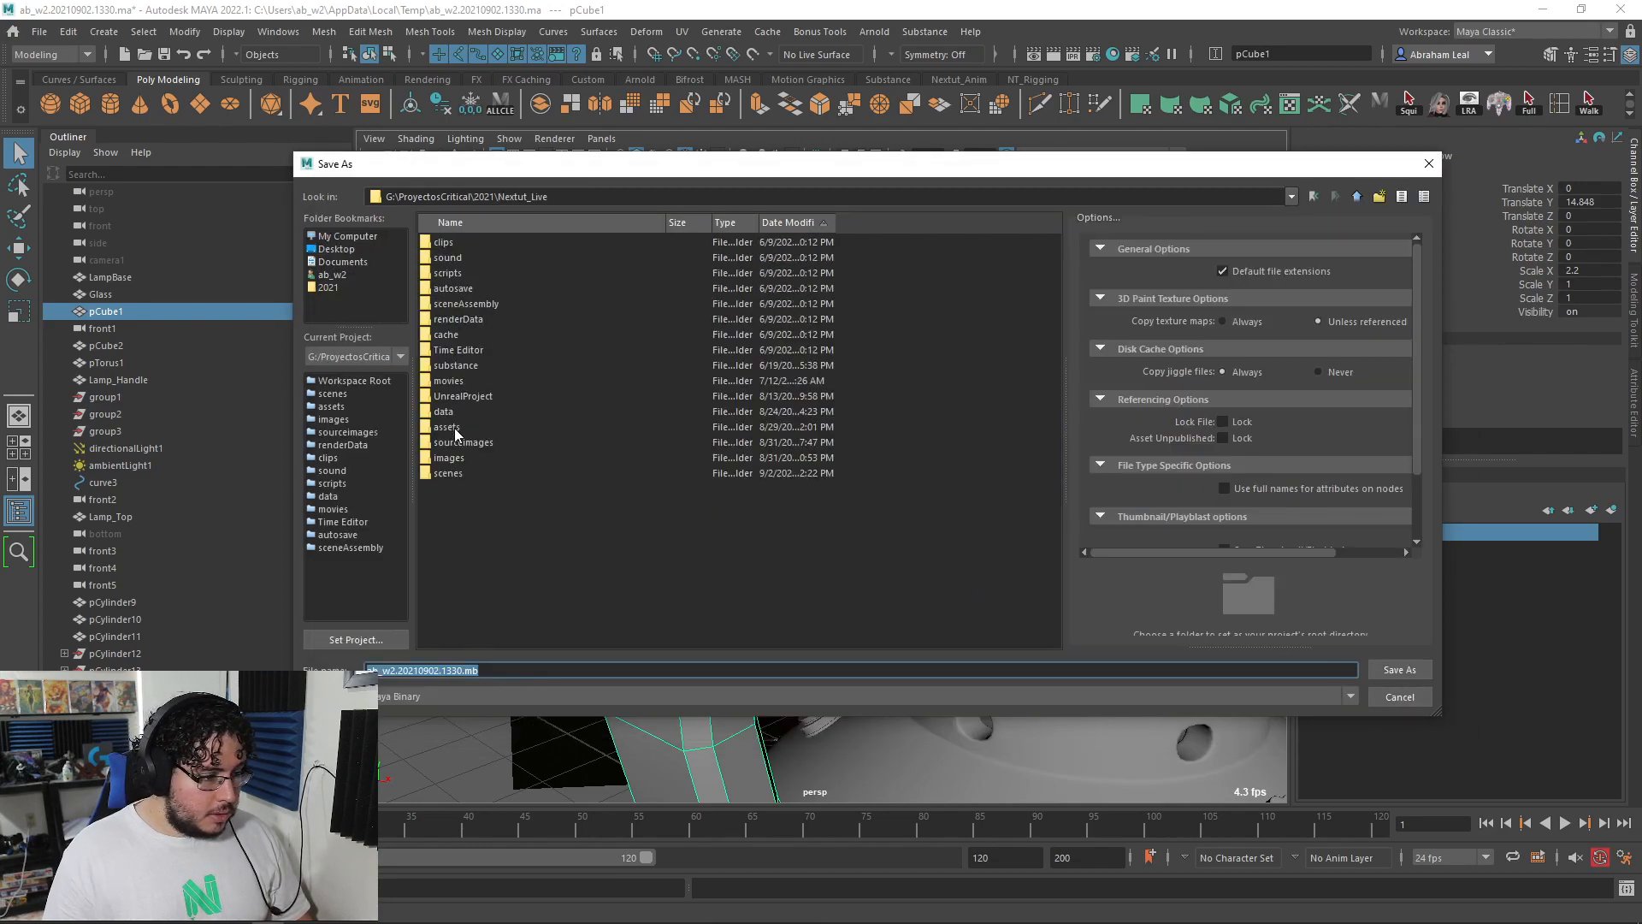
# - Save the scene in the scenes folder as a Maya ASCII file named SnakeLamp.0002.ma
pyautogui.doubleClick(455, 473)
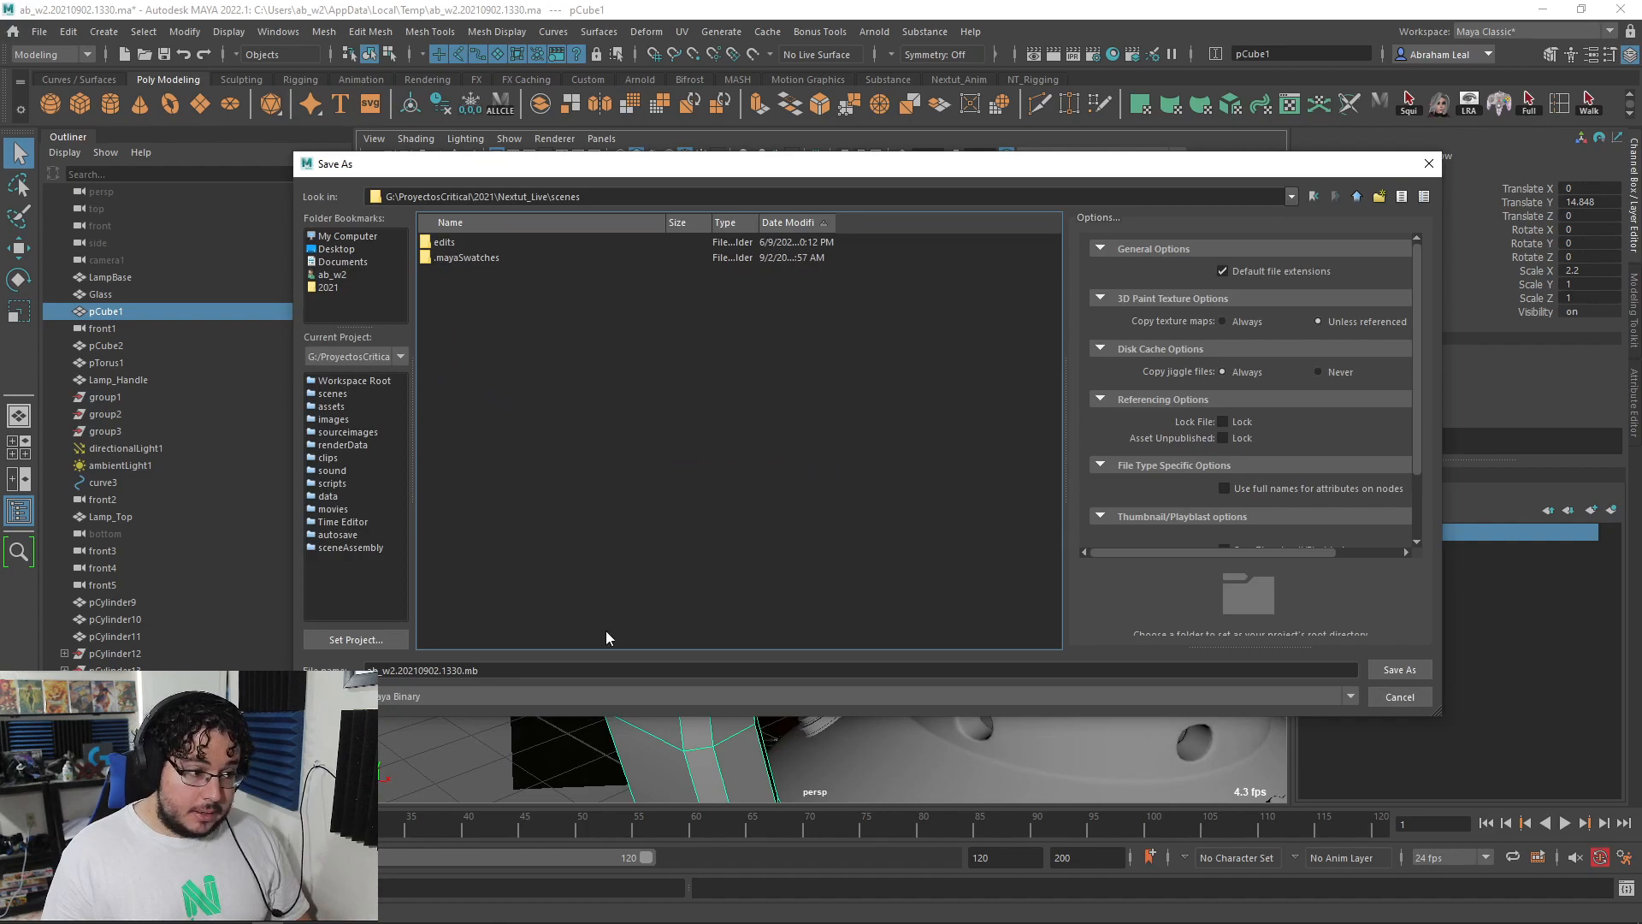
pyautogui.click(455, 696)
pyautogui.click(418, 714)
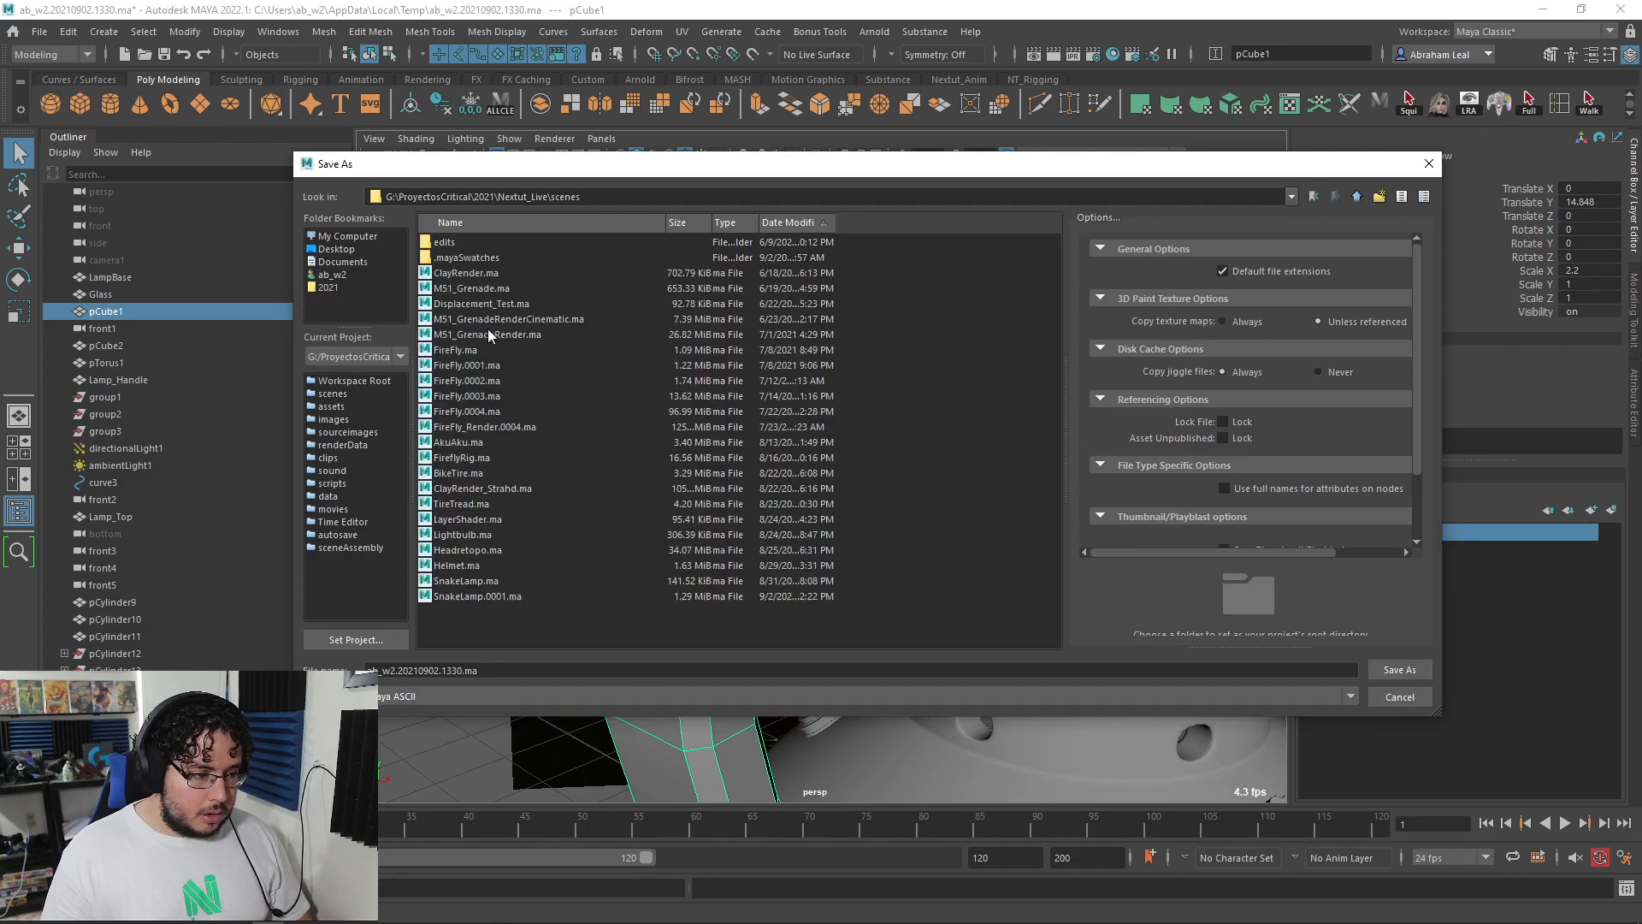
pyautogui.click(479, 597)
pyautogui.click(439, 670)
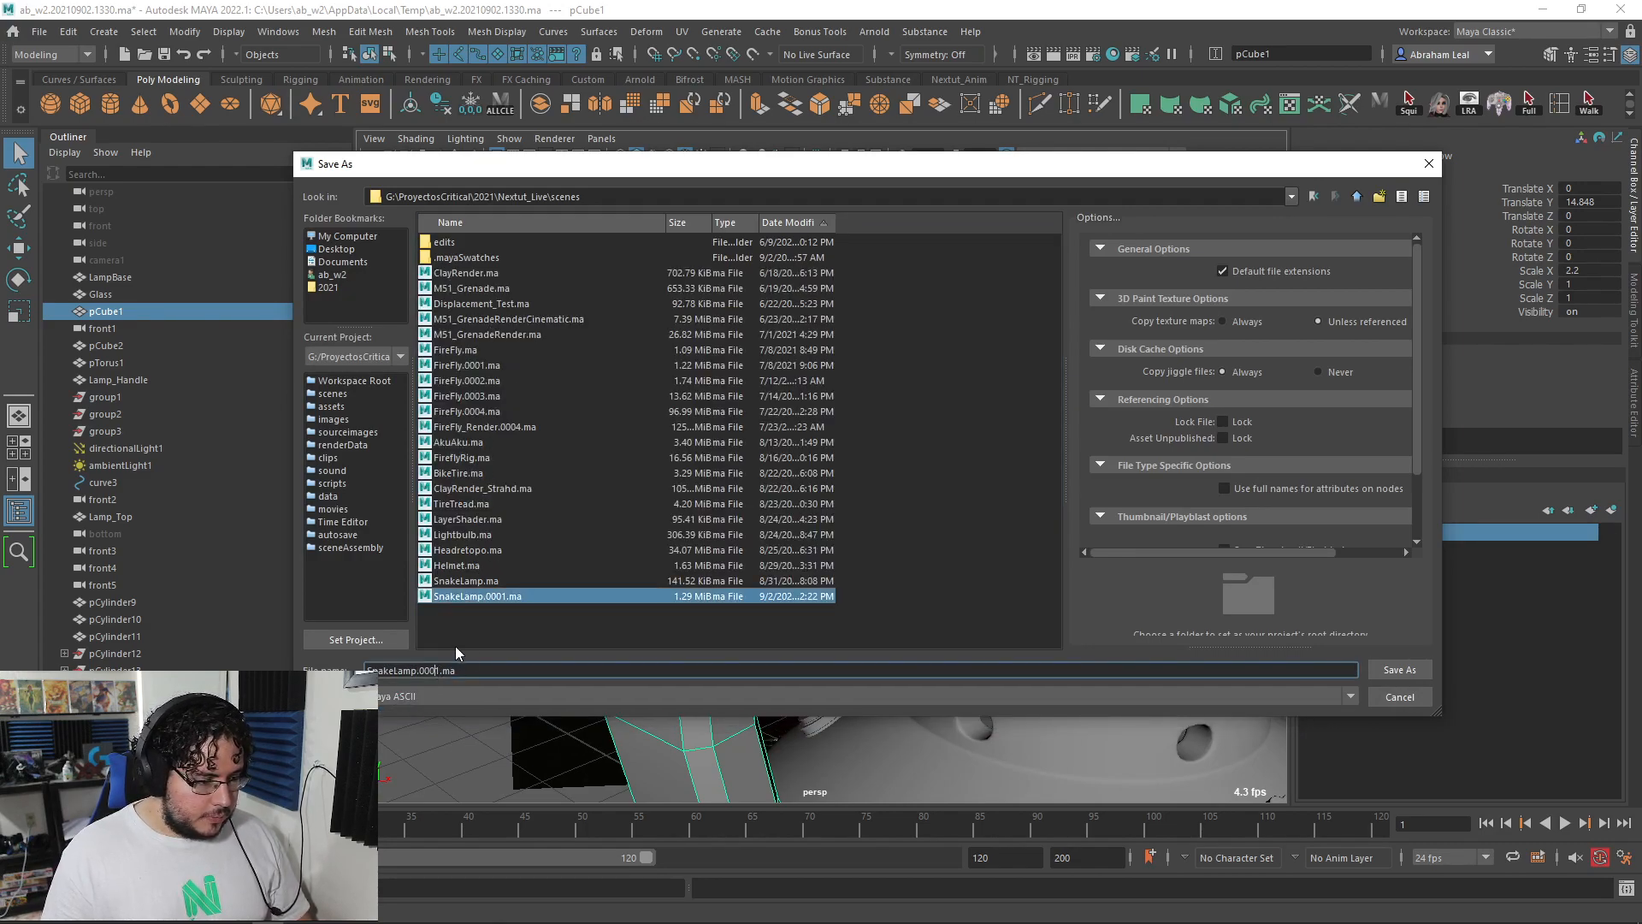
pyautogui.press('BackSpace')
pyautogui.write('2')
pyautogui.press('Return')
# - Set the large snake body's bevel to 2 segments and preview the body smoothed
pyautogui.scroll(-4, 768, 387)
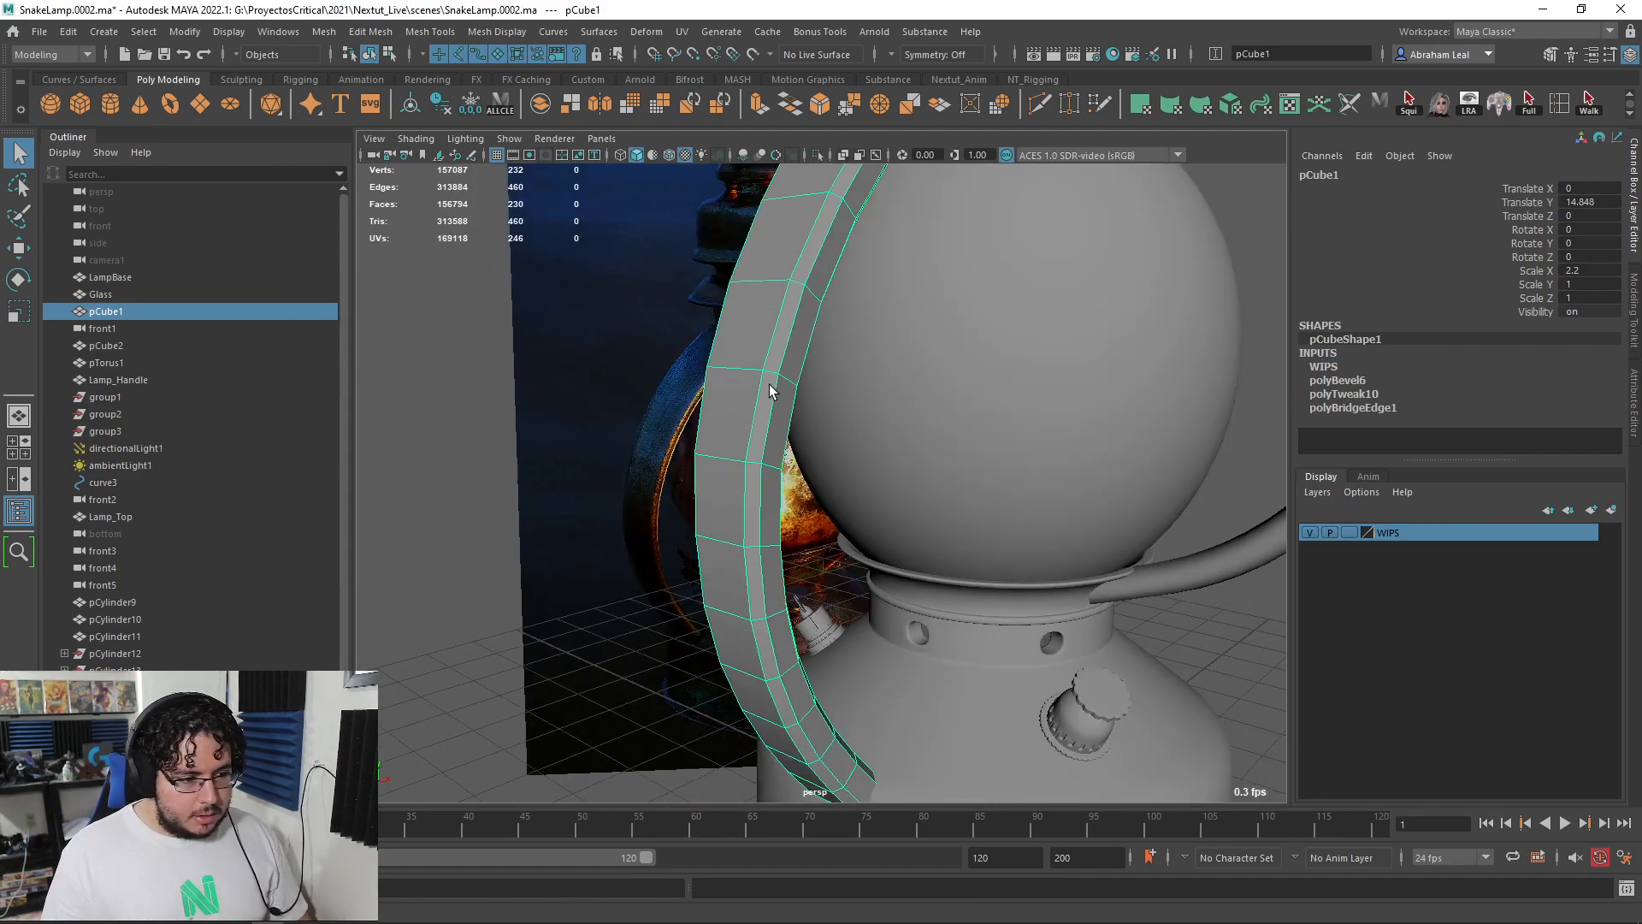
pyautogui.click(1338, 380)
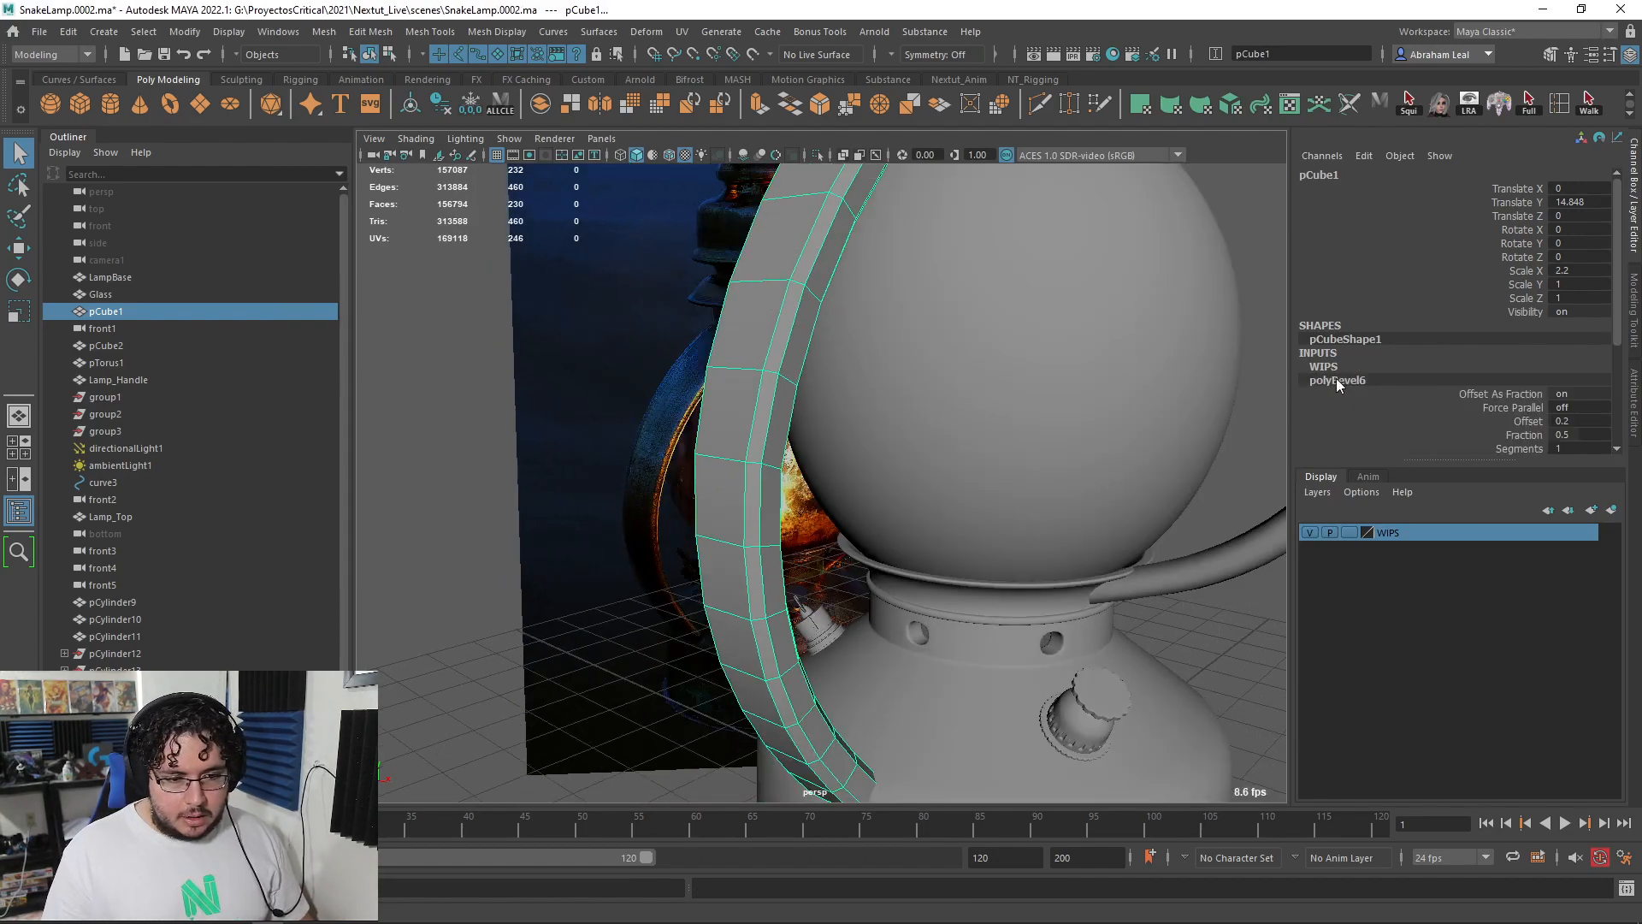
pyautogui.click(1529, 421)
pyautogui.click(1524, 434)
pyautogui.moveTo(1100, 433); pyautogui.dragTo(1015, 426, button='middle')
pyautogui.click(1519, 449)
pyautogui.press('3')
pyautogui.keyDown('alt'); pyautogui.moveTo(1015, 428); pyautogui.dragTo(782, 492, button='right'); pyautogui.keyUp('alt')
pyautogui.keyDown('alt'); pyautogui.moveTo(782, 492); pyautogui.dragTo(821, 465); pyautogui.keyUp('alt')
pyautogui.keyDown('alt'); pyautogui.moveTo(821, 465); pyautogui.dragTo(803, 554, button='right'); pyautogui.keyUp('alt')
pyautogui.keyDown('alt'); pyautogui.moveTo(803, 553); pyautogui.dragTo(913, 432); pyautogui.keyUp('alt')
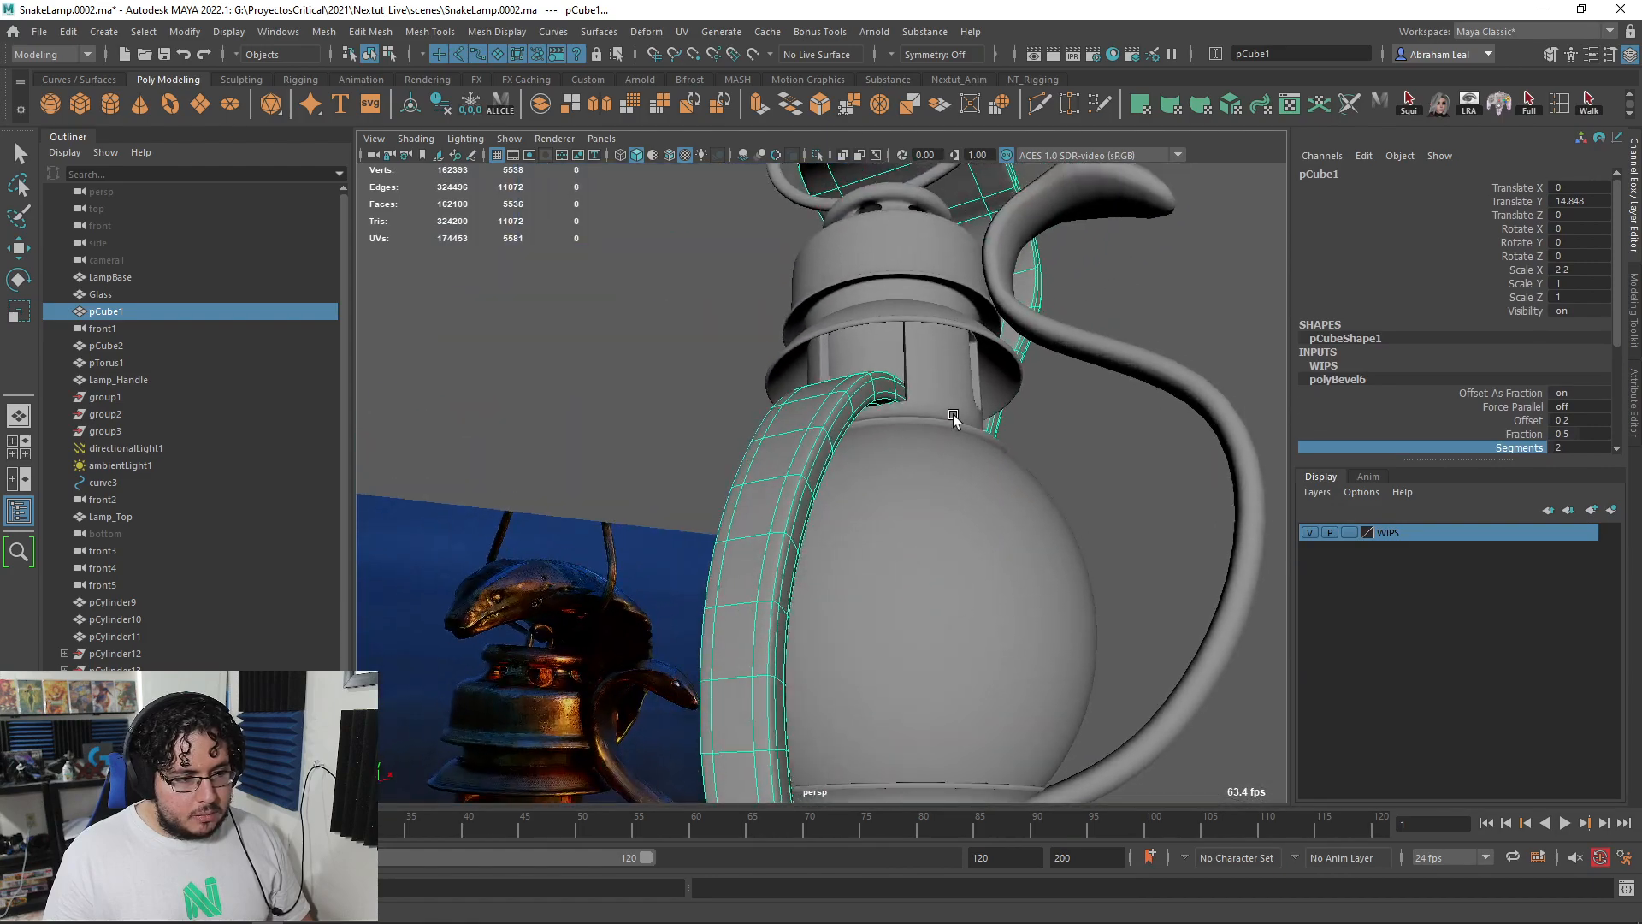
# - Reduce the large snake body's bevel to 1 segment
pyautogui.moveTo(1091, 417); pyautogui.dragTo(1063, 414, button='middle')
pyautogui.keyDown('alt'); pyautogui.moveTo(1063, 414); pyautogui.dragTo(862, 415); pyautogui.keyUp('alt')
pyautogui.moveTo(811, 376); pyautogui.dragTo(784, 391, button='right')
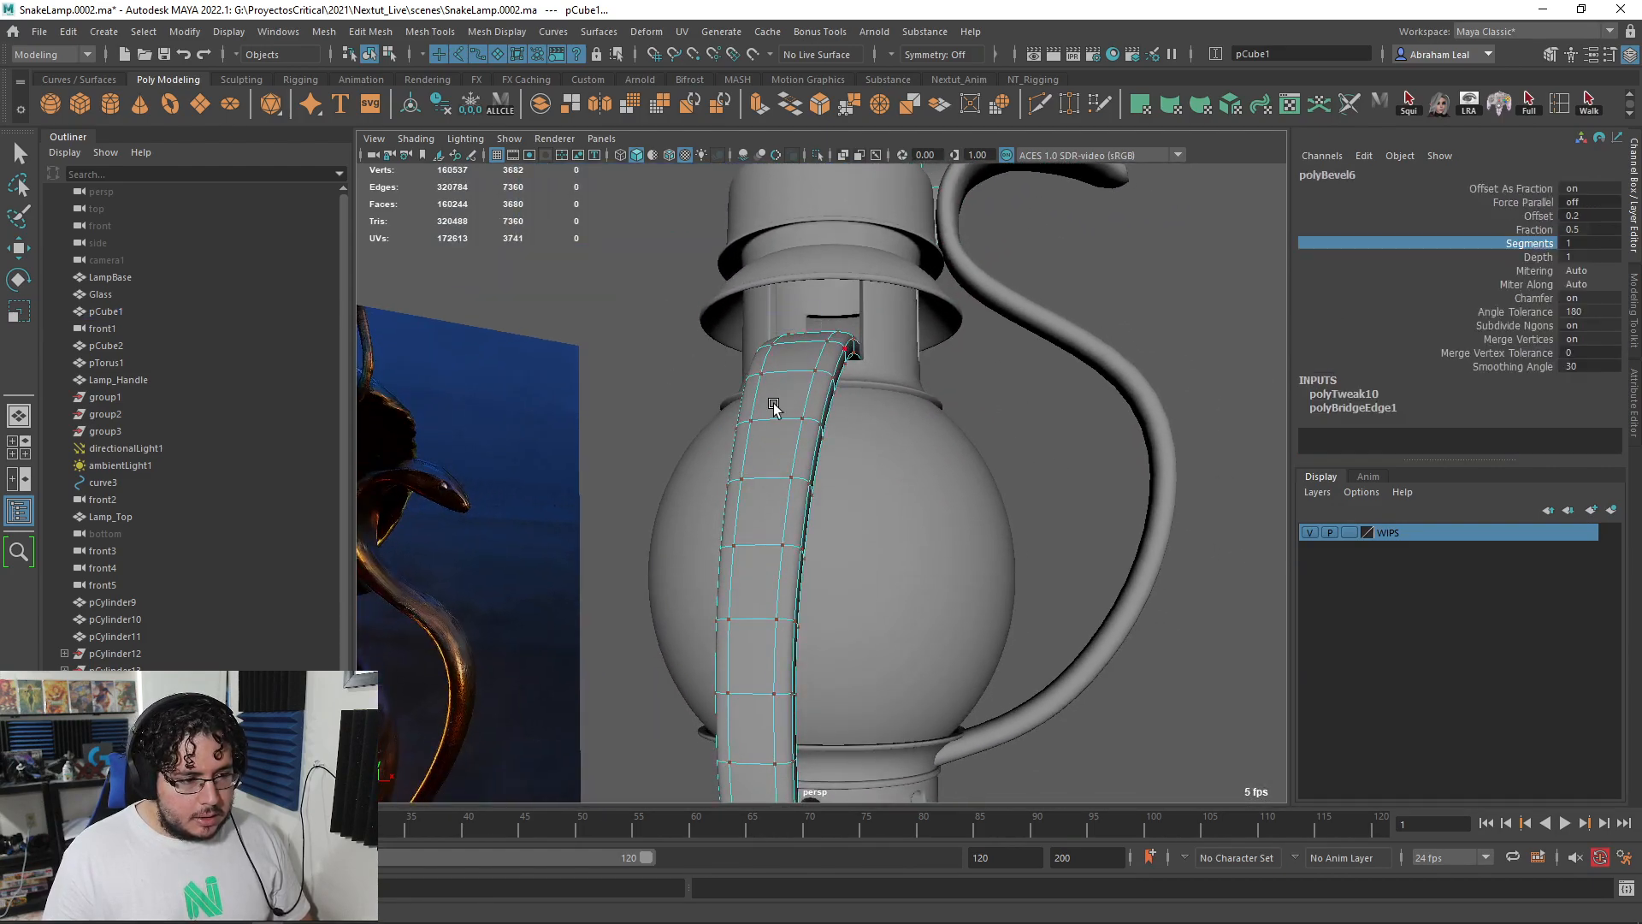
pyautogui.keyDown('alt'); pyautogui.moveTo(784, 391); pyautogui.dragTo(687, 419); pyautogui.keyUp('alt')
pyautogui.keyDown('alt'); pyautogui.moveTo(772, 498); pyautogui.dragTo(775, 561, button='middle'); pyautogui.keyUp('alt')
pyautogui.moveTo(1013, 314); pyautogui.dragTo(1065, 286, button='right')
# - Examine the smoothed large snake body around the lamp and up to its head
pyautogui.keyDown('alt'); pyautogui.moveTo(1173, 321); pyautogui.dragTo(1111, 312, button='right'); pyautogui.keyUp('alt')
pyautogui.keyDown('alt'); pyautogui.moveTo(1111, 311); pyautogui.dragTo(791, 449); pyautogui.keyUp('alt')
pyautogui.keyDown('alt'); pyautogui.moveTo(791, 449); pyautogui.dragTo(850, 462, button='right'); pyautogui.keyUp('alt')
pyautogui.keyDown('alt'); pyautogui.moveTo(849, 462); pyautogui.dragTo(820, 460); pyautogui.keyUp('alt')
pyautogui.press('q')
pyautogui.click(919, 456)
pyautogui.keyDown('alt'); pyautogui.moveTo(919, 456); pyautogui.dragTo(868, 468, button='right'); pyautogui.keyUp('alt')
pyautogui.keyDown('alt'); pyautogui.moveTo(869, 468); pyautogui.dragTo(1018, 479); pyautogui.keyUp('alt')
pyautogui.keyDown('alt'); pyautogui.moveTo(1019, 480); pyautogui.dragTo(979, 523, button='middle'); pyautogui.keyUp('alt')
pyautogui.keyDown('alt'); pyautogui.moveTo(977, 516); pyautogui.dragTo(783, 484); pyautogui.keyUp('alt')
pyautogui.click(774, 312)
pyautogui.keyDown('alt'); pyautogui.moveTo(774, 312); pyautogui.dragTo(775, 412, button='right'); pyautogui.keyUp('alt')
pyautogui.keyDown('alt'); pyautogui.moveTo(775, 412); pyautogui.dragTo(797, 442); pyautogui.keyUp('alt')
# - Display the large snake body unsmoothed and raise the upper edges where the head meets the neck
pyautogui.press('1')
pyautogui.press('F11')
pyautogui.moveTo(802, 416); pyautogui.dragTo(780, 356, button='right')
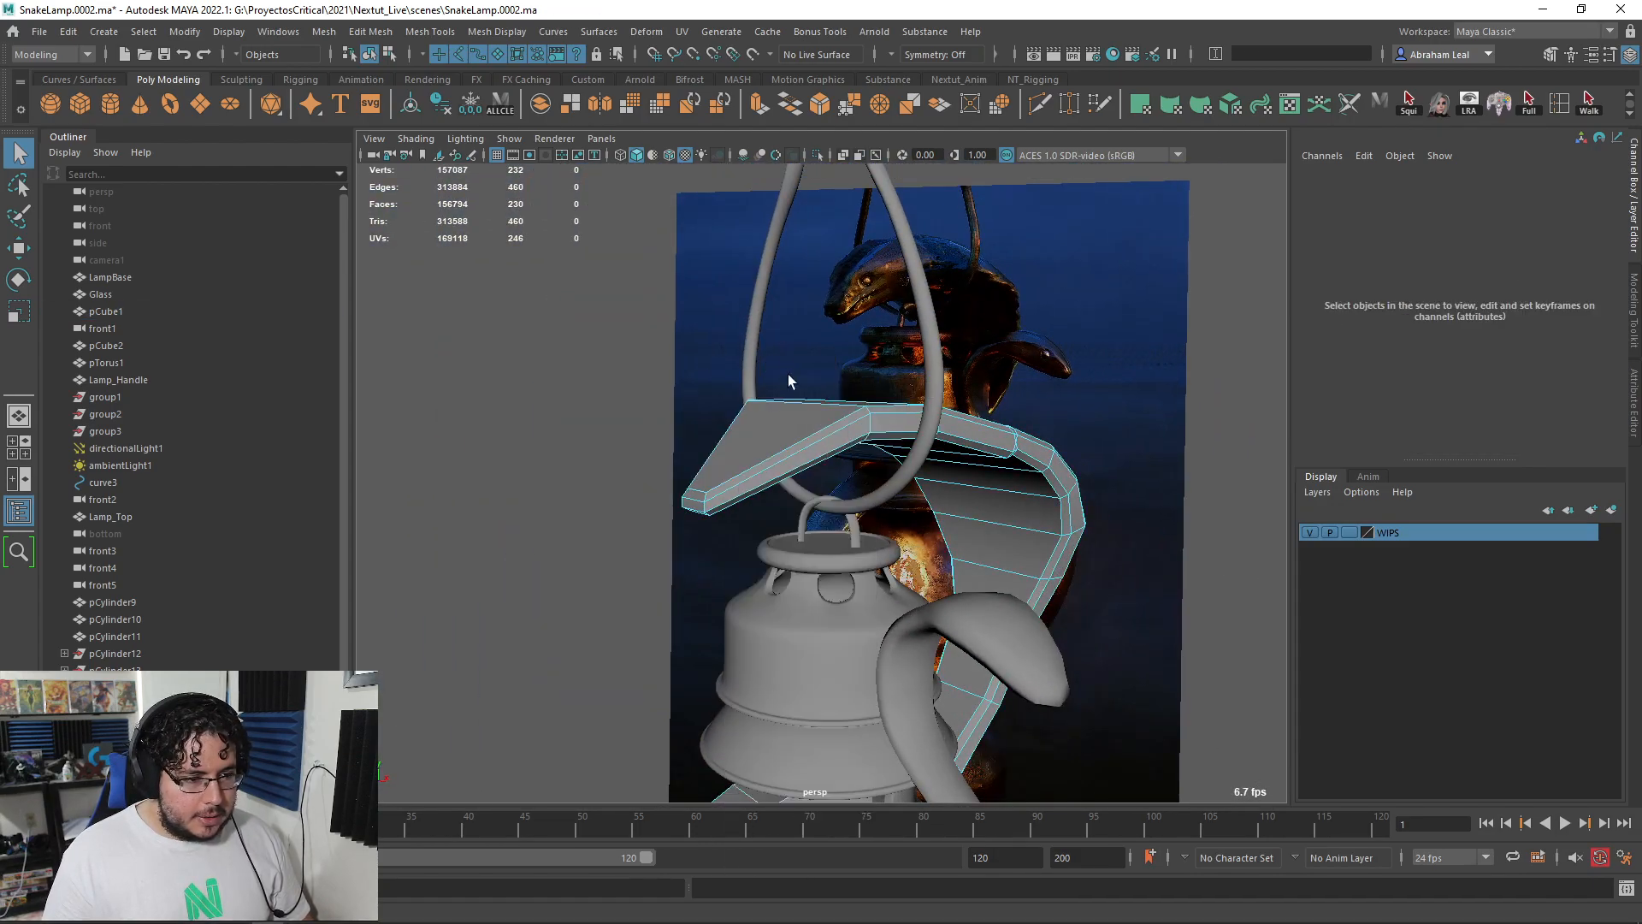
pyautogui.click(813, 408)
pyautogui.press('w')
pyautogui.keyDown('alt'); pyautogui.moveTo(813, 407); pyautogui.dragTo(774, 264); pyautogui.keyUp('alt')
pyautogui.keyDown('alt'); pyautogui.moveTo(826, 316); pyautogui.dragTo(783, 408); pyautogui.keyUp('alt')
pyautogui.click(784, 405)
pyautogui.click(792, 407)
pyautogui.moveTo(792, 409); pyautogui.dragTo(779, 359, button='right')
pyautogui.click(788, 400)
pyautogui.moveTo(782, 335); pyautogui.dragTo(787, 272)
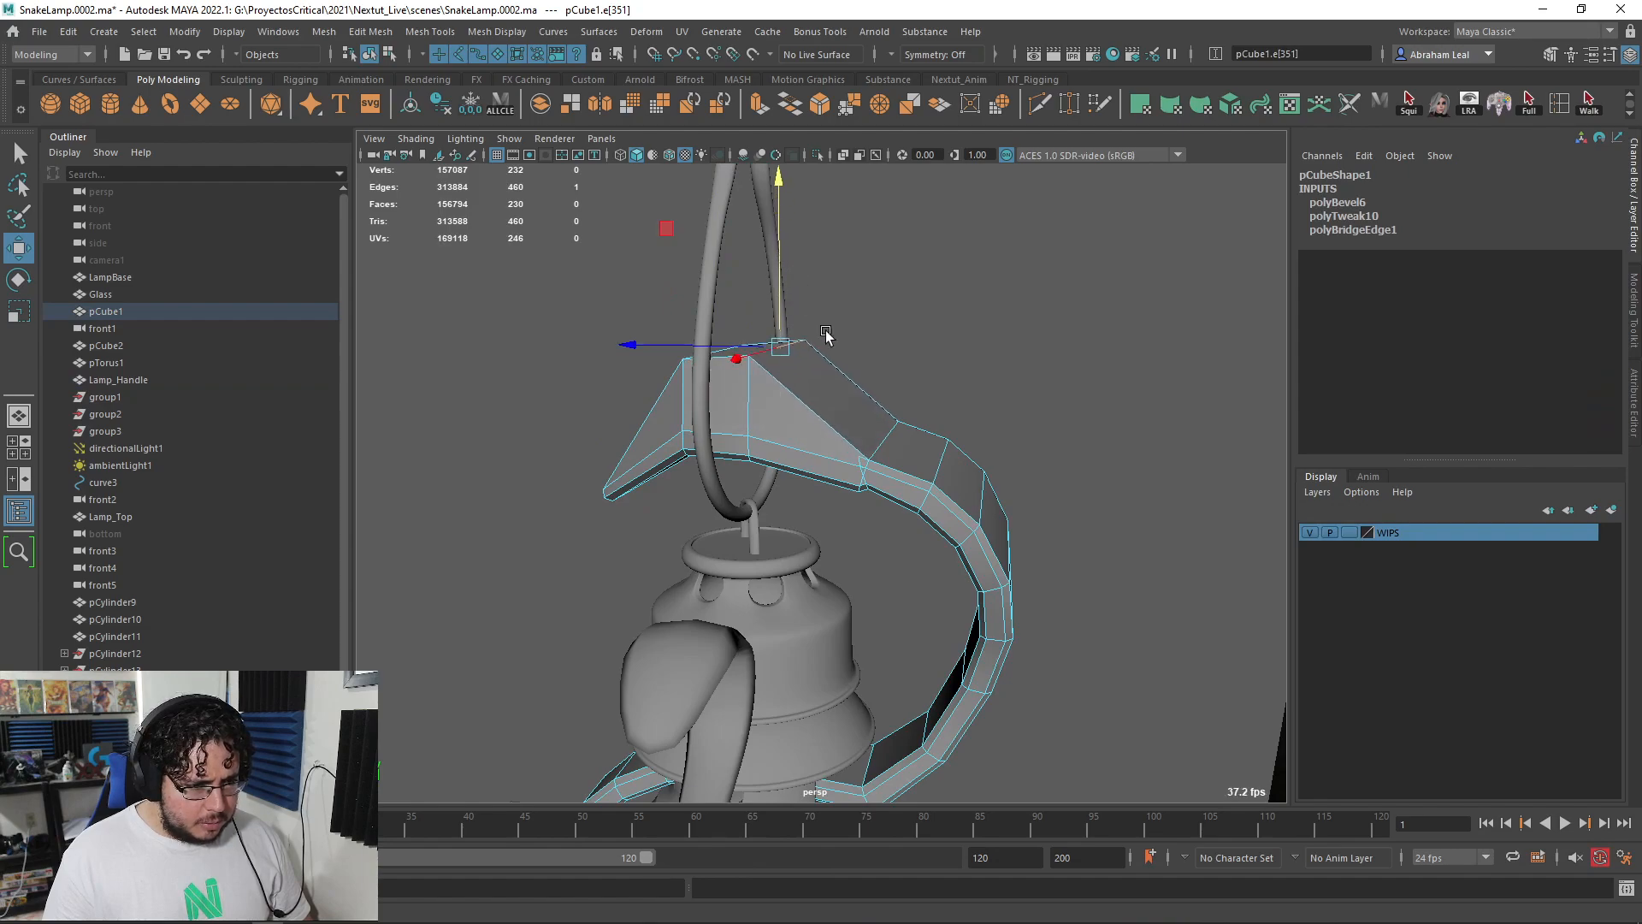
pyautogui.click(888, 441)
pyautogui.moveTo(890, 384); pyautogui.dragTo(758, 362)
# - Delete the ring of faces joining the snake's head to its neck
pyautogui.moveTo(759, 363); pyautogui.dragTo(753, 396, button='right')
pyautogui.keyDown('alt'); pyautogui.moveTo(753, 396); pyautogui.dragTo(717, 384); pyautogui.keyUp('alt')
pyautogui.moveTo(733, 254); pyautogui.dragTo(661, 485)
pyautogui.press('Delete')
# - Bridge the open border edges of the snake's head and neck
pyautogui.moveTo(576, 278); pyautogui.dragTo(573, 248, button='right')
pyautogui.doubleClick(567, 290)
pyautogui.keyDown('shift'); pyautogui.doubleClick(829, 408); pyautogui.keyUp('shift')
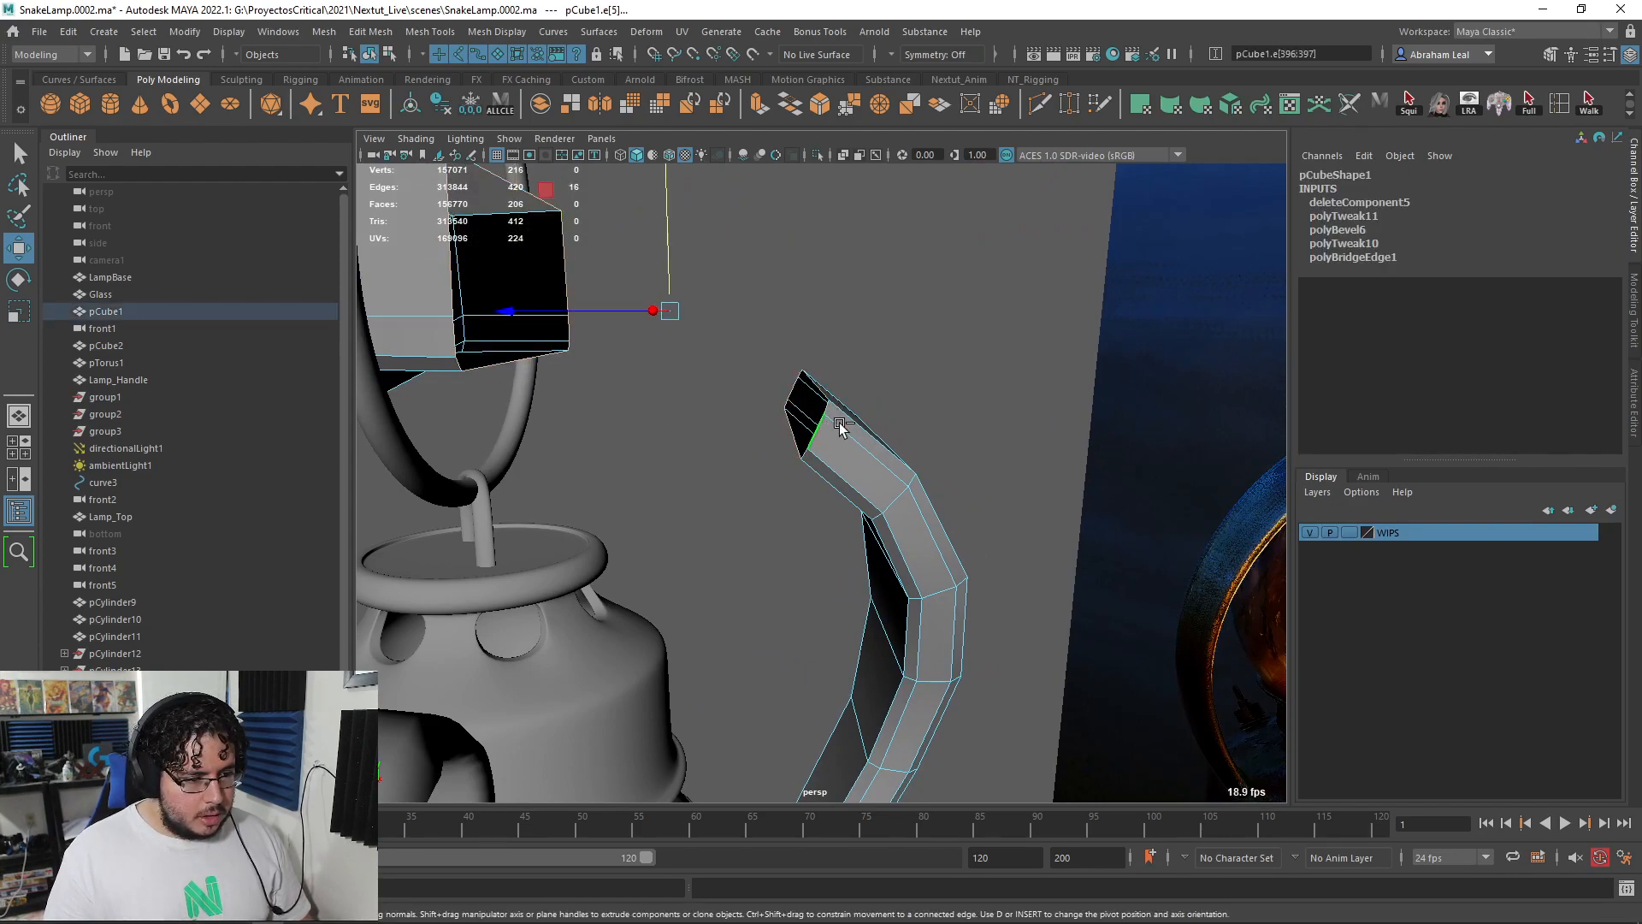
pyautogui.click(792, 103)
pyautogui.keyDown('alt'); pyautogui.moveTo(958, 413); pyautogui.dragTo(1016, 435, button='right'); pyautogui.keyUp('alt')
pyautogui.keyDown('alt'); pyautogui.moveTo(1016, 434); pyautogui.dragTo(932, 438); pyautogui.keyUp('alt')
# - Set the bridge's twist to 0 and adjust its bridge offset so the connecting edges line up
pyautogui.moveTo(1095, 349); pyautogui.dragTo(1105, 350)
pyautogui.keyDown('alt'); pyautogui.moveTo(796, 421); pyautogui.dragTo(719, 393); pyautogui.keyUp('alt')
pyautogui.moveTo(1110, 325); pyautogui.dragTo(1119, 321)
pyautogui.keyDown('alt'); pyautogui.moveTo(726, 335); pyautogui.dragTo(797, 271); pyautogui.keyUp('alt')
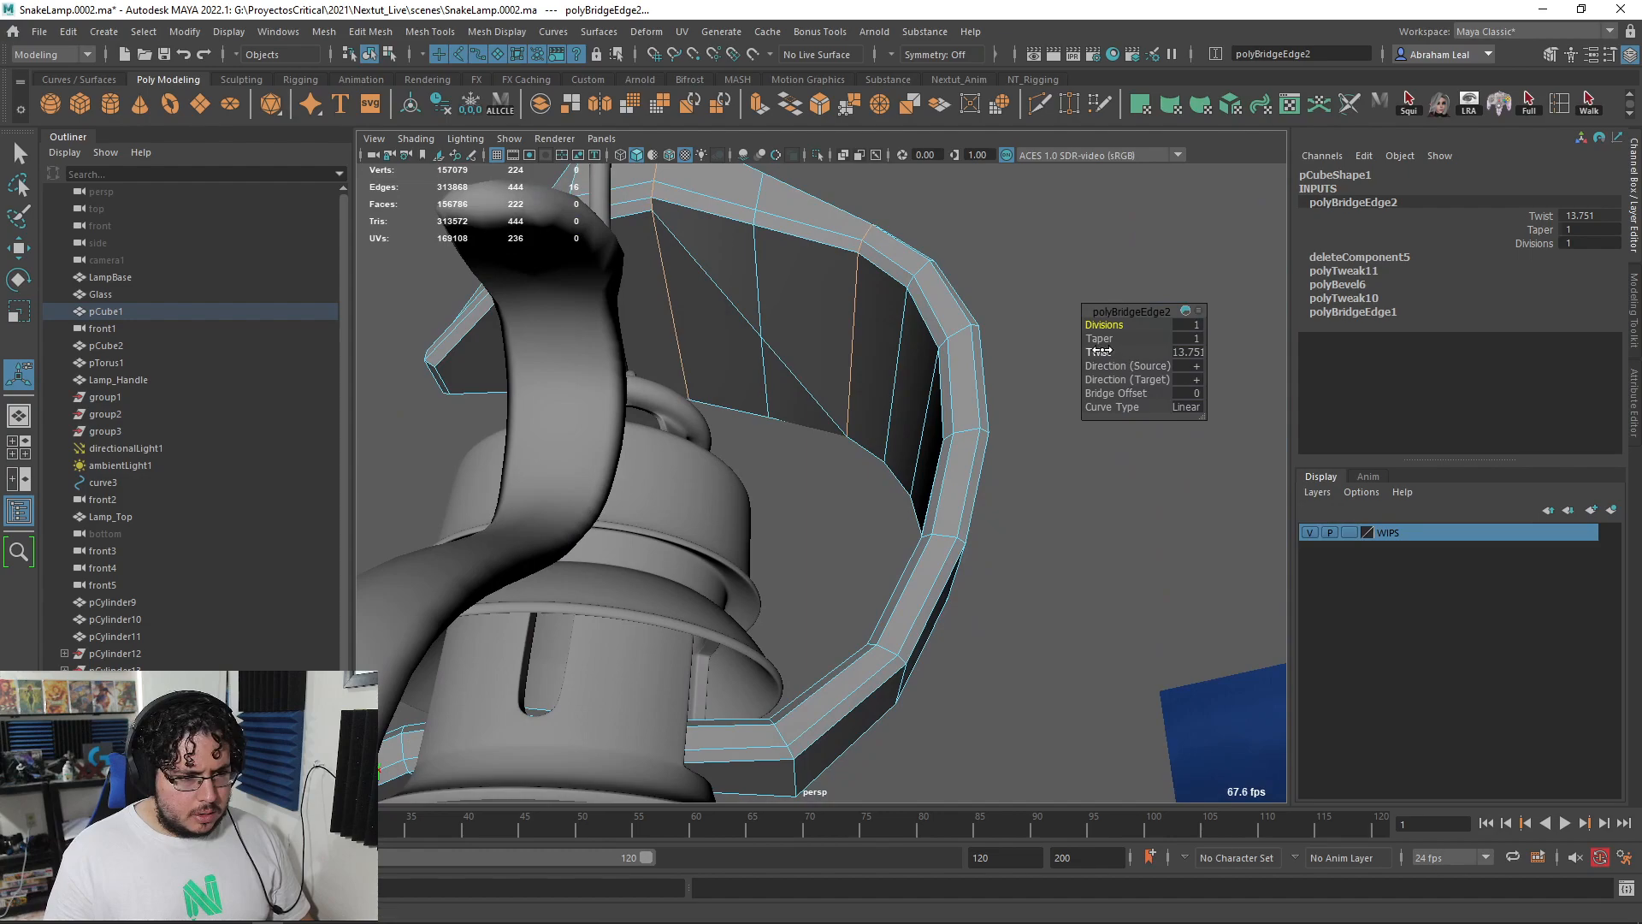
pyautogui.moveTo(1151, 344); pyautogui.dragTo(1176, 343)
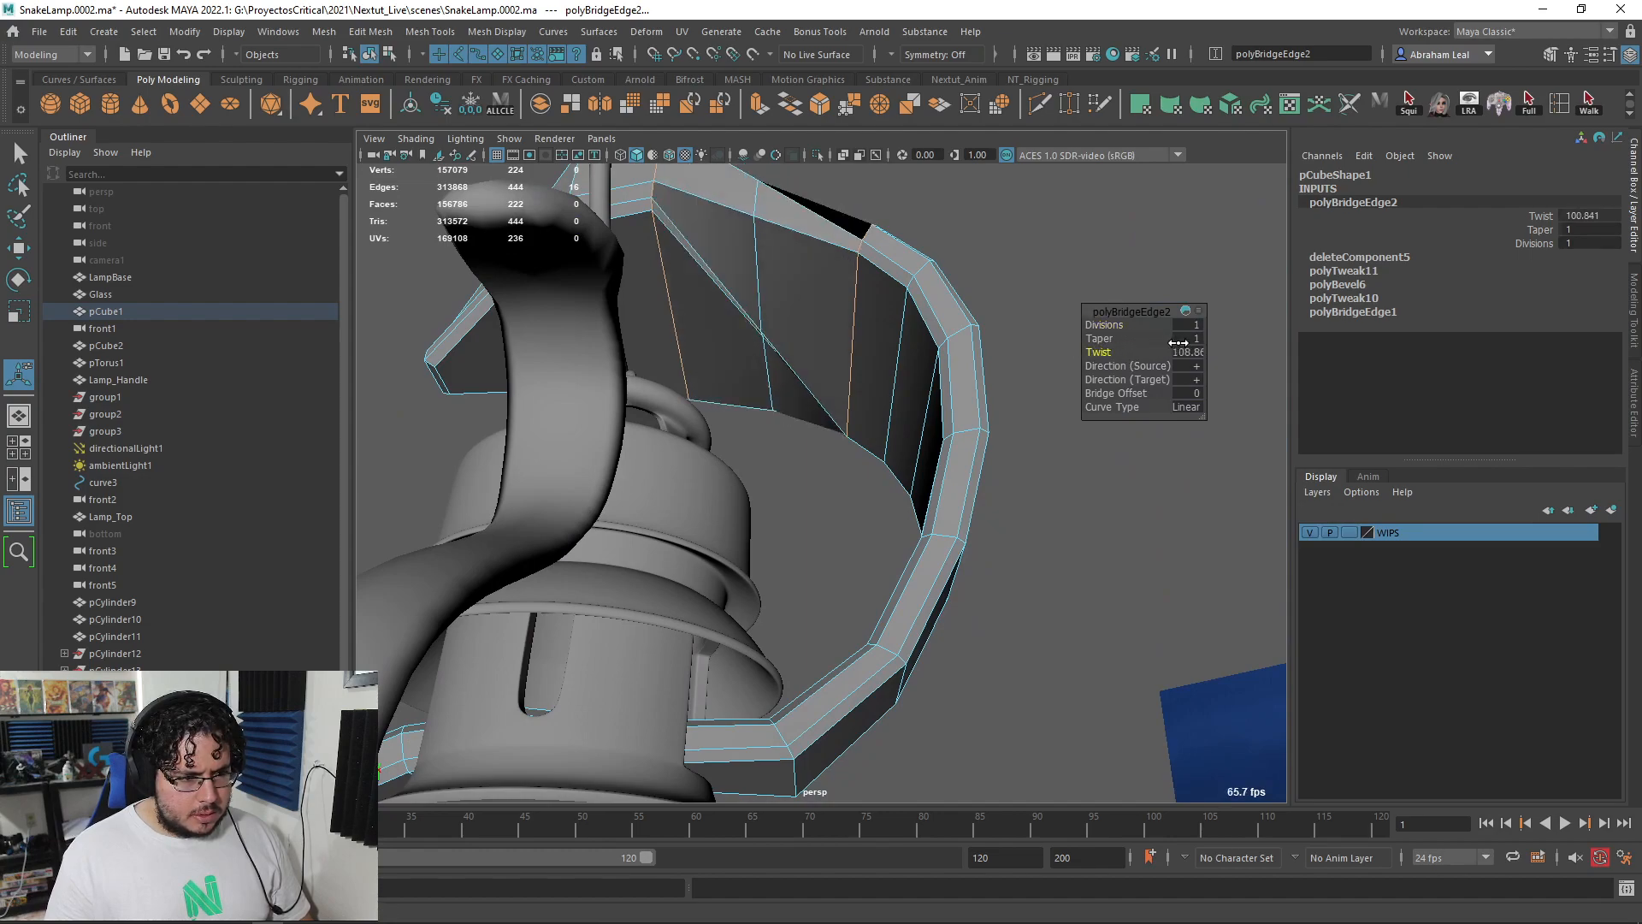
pyautogui.hotkey('ctrl', 'z')
pyautogui.write('0')
pyautogui.press('Return')
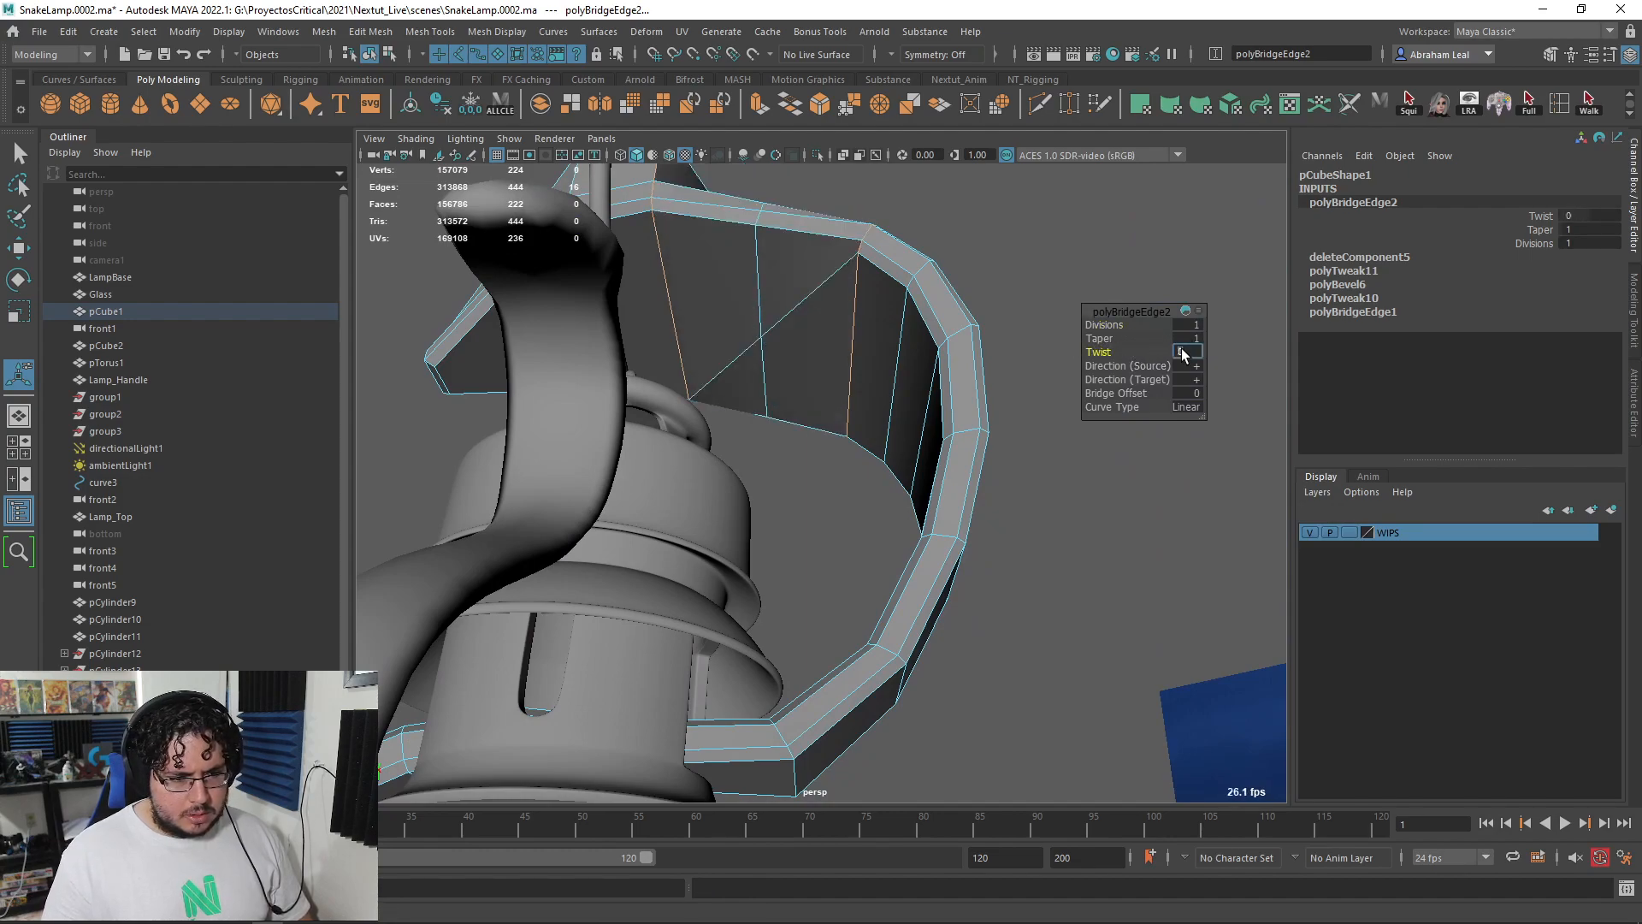
pyautogui.moveTo(1119, 395); pyautogui.dragTo(1193, 386)
pyautogui.keyDown('alt'); pyautogui.moveTo(890, 343); pyautogui.dragTo(851, 403); pyautogui.keyUp('alt')
# - Reposition the vertices of the head and neck in the side view to give the hood a rounder arch
pyautogui.rightClick(851, 403)
pyautogui.keyDown('alt'); pyautogui.moveTo(834, 410); pyautogui.dragTo(882, 366); pyautogui.keyUp('alt')
pyautogui.press('space')
pyautogui.keyDown('alt'); pyautogui.moveTo(882, 361); pyautogui.dragTo(642, 737, button='right'); pyautogui.keyUp('alt')
pyautogui.keyDown('alt'); pyautogui.moveTo(642, 737); pyautogui.dragTo(556, 898, button='middle'); pyautogui.keyUp('alt')
pyautogui.keyDown('alt'); pyautogui.moveTo(556, 898); pyautogui.dragTo(916, 427, button='right'); pyautogui.keyUp('alt')
pyautogui.keyDown('alt'); pyautogui.moveTo(698, 341); pyautogui.dragTo(824, 396, button='middle'); pyautogui.keyUp('alt')
pyautogui.moveTo(876, 471); pyautogui.dragTo(873, 472)
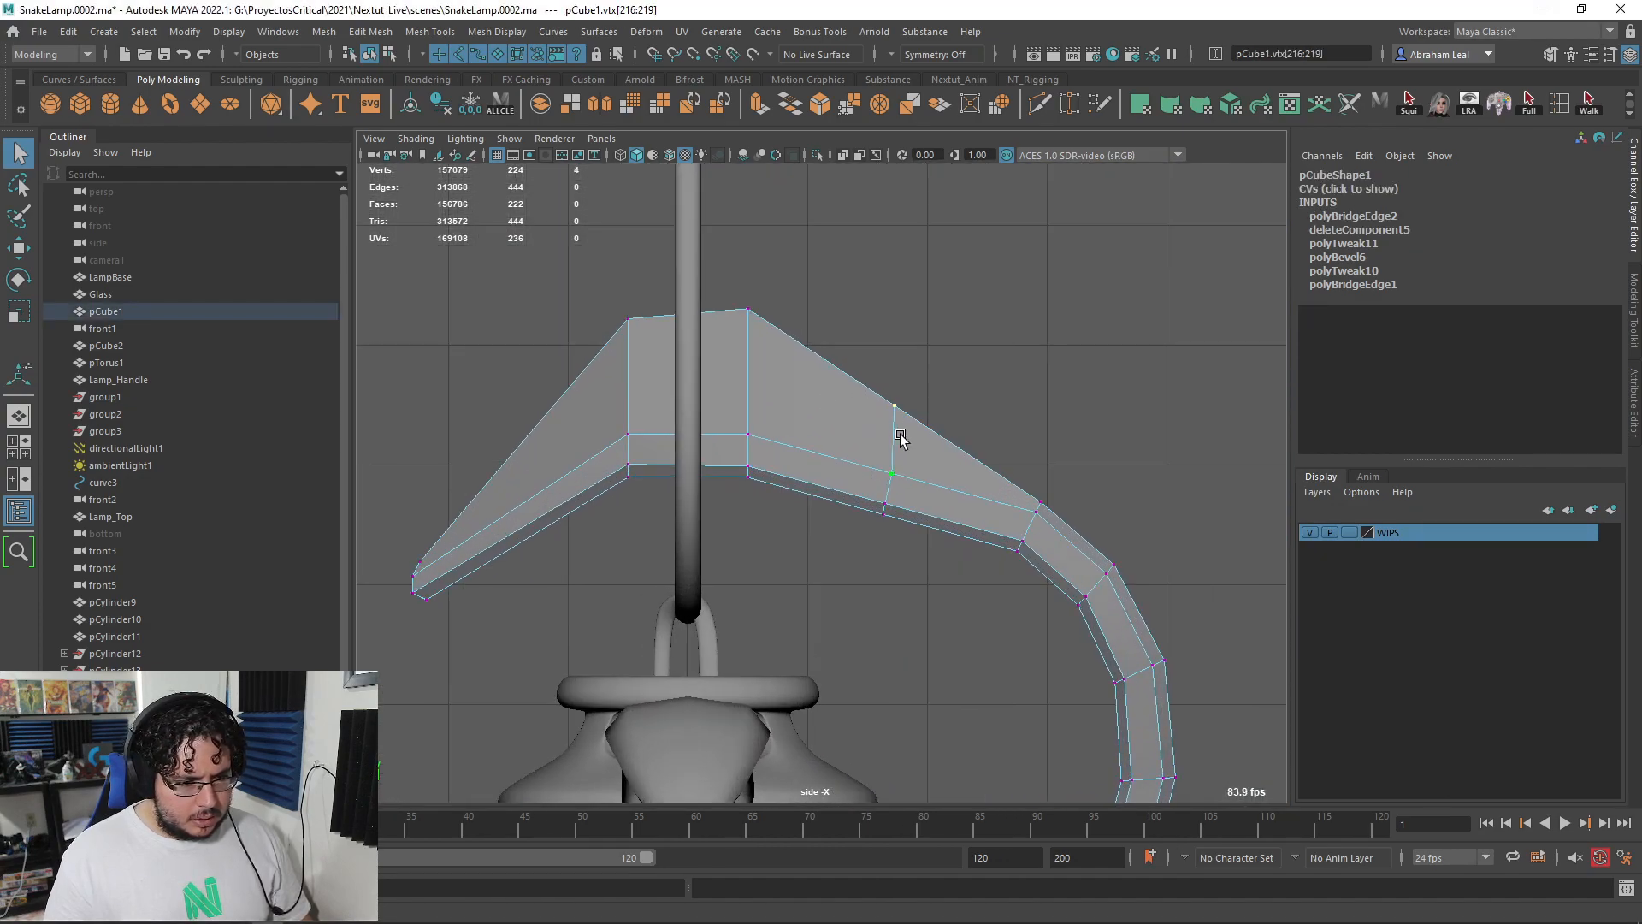
pyautogui.keyDown('alt'); pyautogui.moveTo(1060, 448); pyautogui.dragTo(947, 402, button='middle'); pyautogui.keyUp('alt')
pyautogui.moveTo(928, 399); pyautogui.dragTo(934, 352)
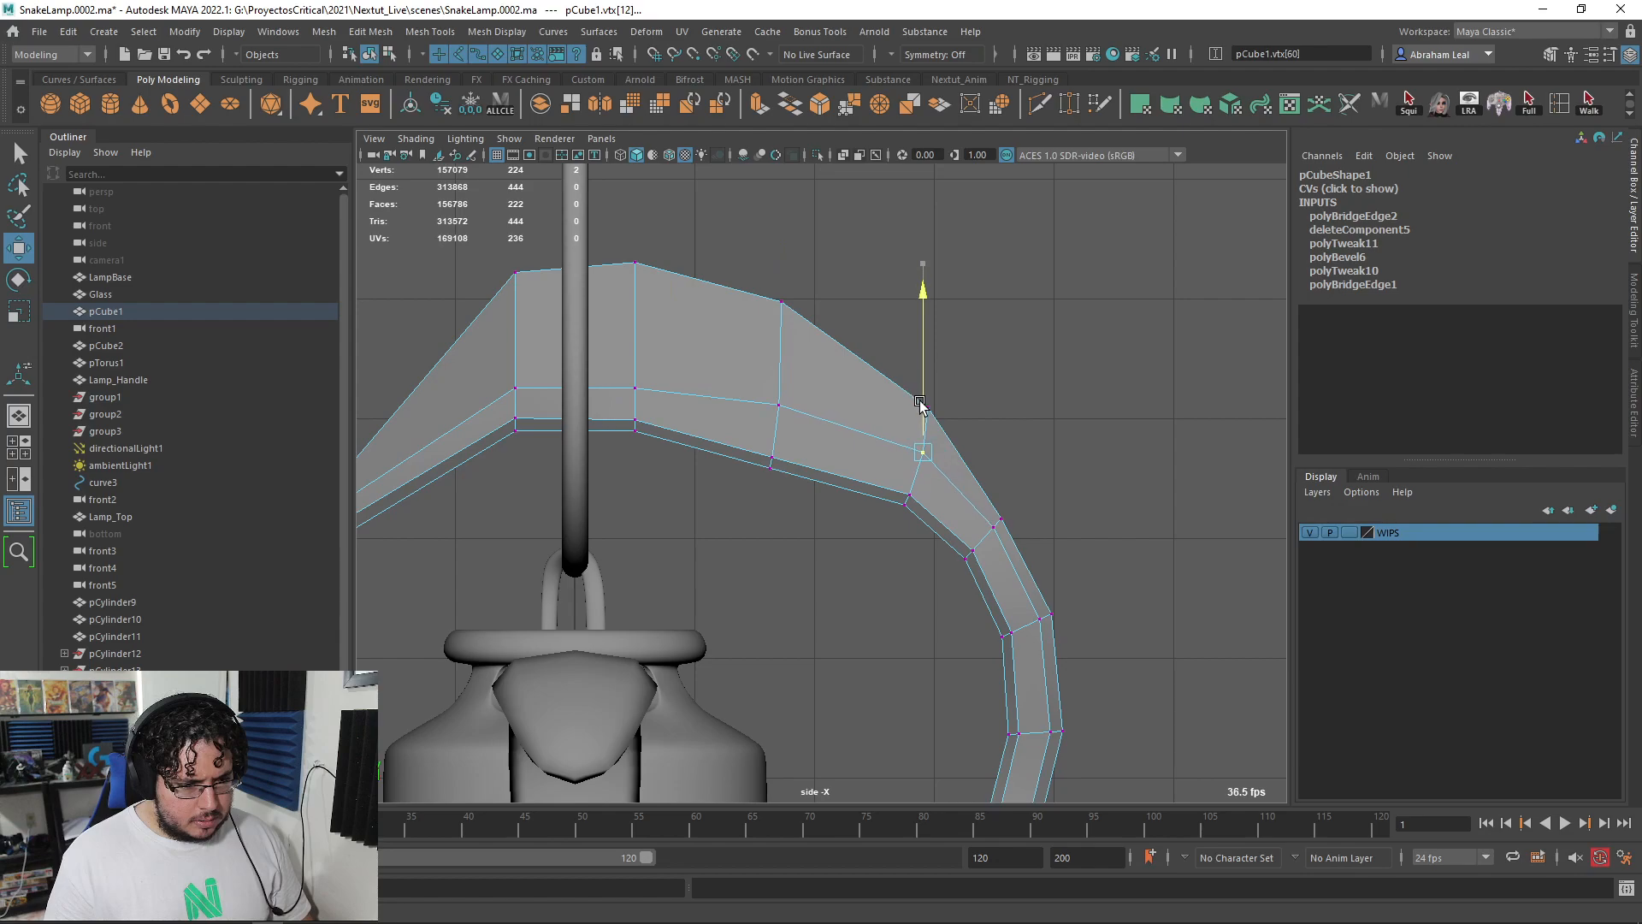
pyautogui.moveTo(637, 339); pyautogui.dragTo(544, 325)
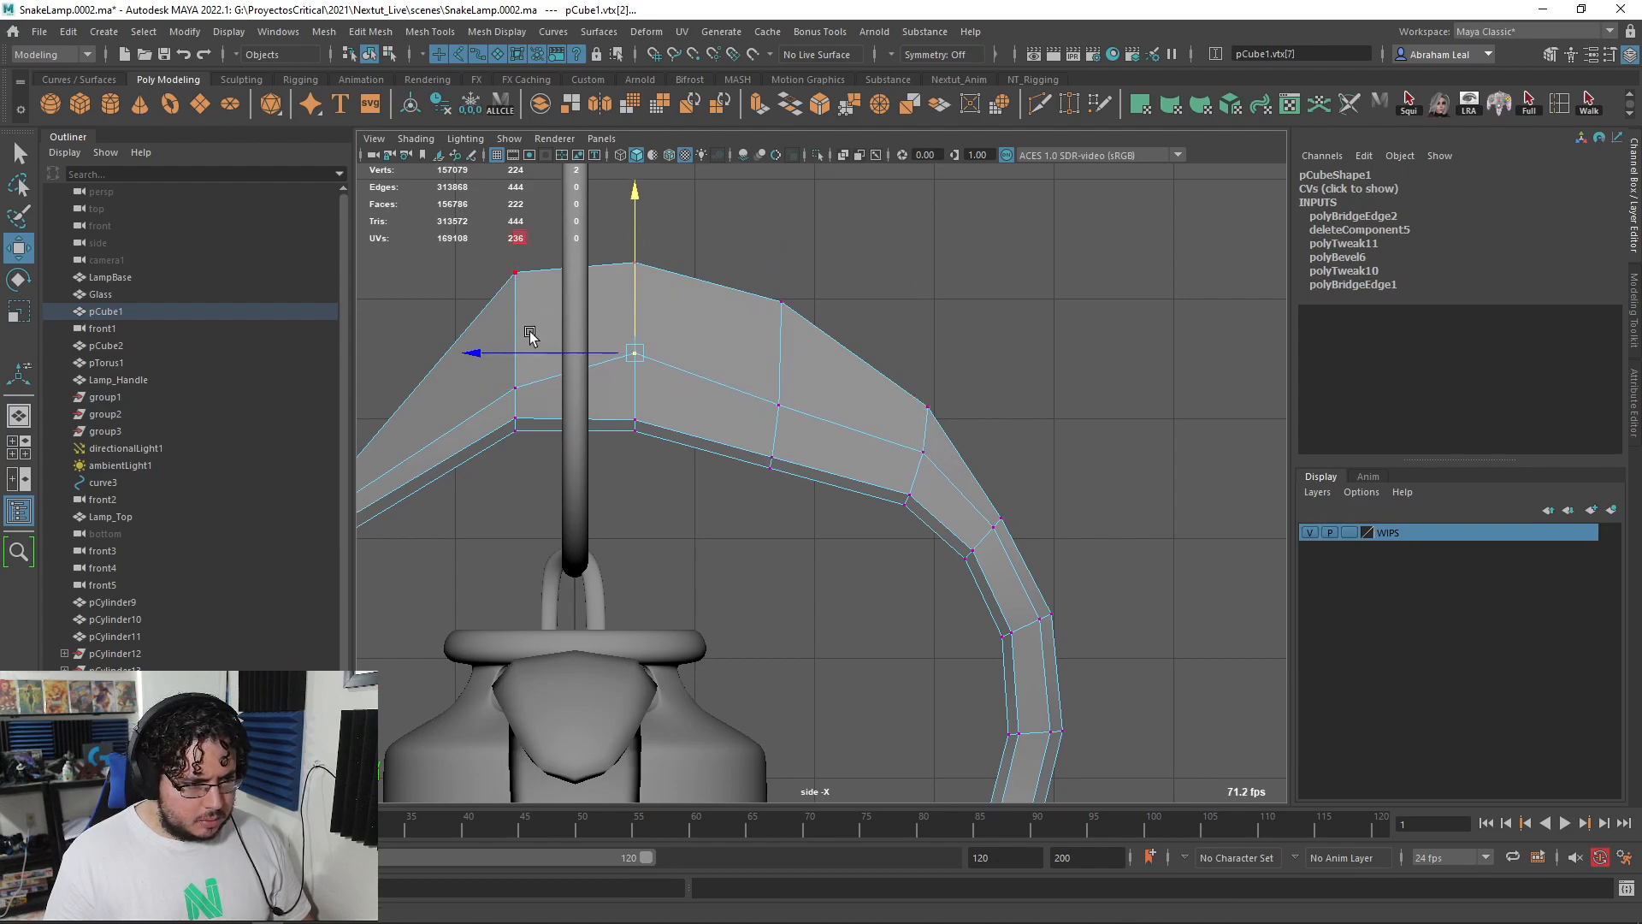
# - Cut a new edge loop across the snake's snout with Multi-Cut and push its upper vertices outward
pyautogui.keyDown('alt'); pyautogui.moveTo(515, 316); pyautogui.dragTo(745, 444, button='middle'); pyautogui.keyUp('alt')
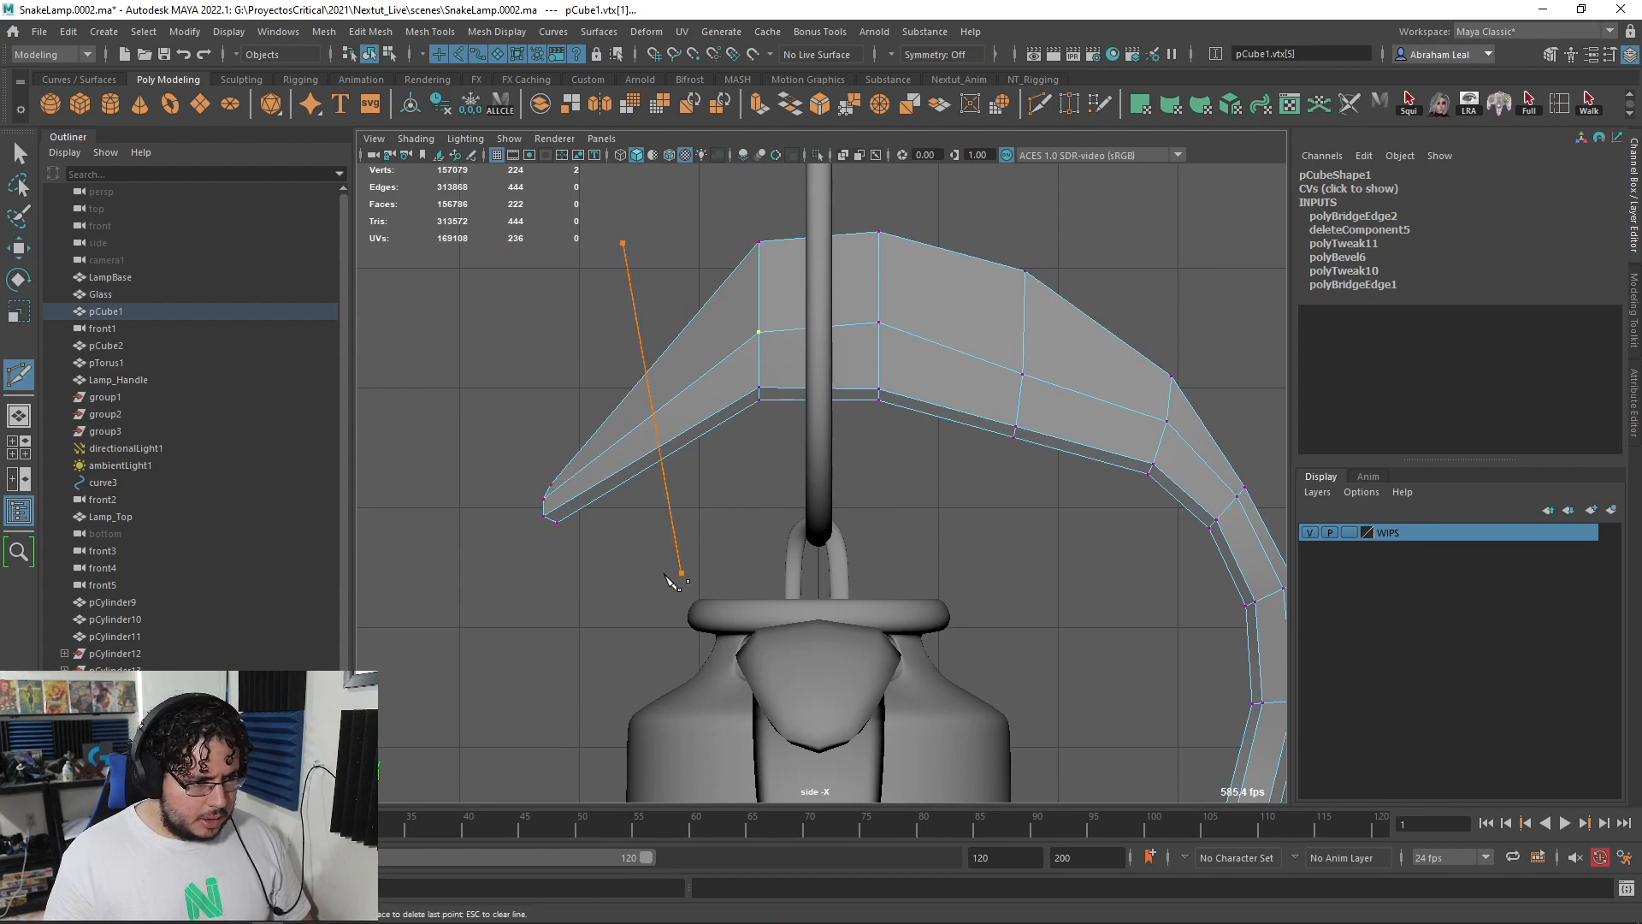
pyautogui.press('Return')
pyautogui.press('q')
pyautogui.moveTo(645, 314); pyautogui.dragTo(585, 341)
pyautogui.click(604, 345)
pyautogui.hotkey('ctrl', 'z')
# - Preview the snake body smoothed and examine the head and hood shape in perspective
pyautogui.press('3')
pyautogui.press('space')
pyautogui.moveTo(874, 374); pyautogui.dragTo(949, 316)
pyautogui.keyDown('alt'); pyautogui.moveTo(1044, 400); pyautogui.dragTo(949, 427); pyautogui.keyUp('alt')
pyautogui.press('space')
pyautogui.moveTo(851, 473); pyautogui.dragTo(871, 389)
pyautogui.keyDown('alt'); pyautogui.moveTo(890, 389); pyautogui.dragTo(788, 337); pyautogui.keyUp('alt')
pyautogui.scroll(-4, 824, 325)
pyautogui.click(1003, 369)
pyautogui.scroll(-3, 1003, 368)
pyautogui.click(810, 403)
pyautogui.keyDown('alt'); pyautogui.moveTo(1002, 369); pyautogui.dragTo(918, 458); pyautogui.keyUp('alt')
pyautogui.scroll(3, 869, 446)
# - Display the unsmoothed body in wireframe side view and shift the vertex rows behind the hood to even the curve
pyautogui.press('space')
pyautogui.scroll(-4, 942, 405)
pyautogui.scroll(6, 855, 389)
pyautogui.press('4')
pyautogui.press('1')
pyautogui.scroll(-2, 894, 377)
pyautogui.scroll(1, 829, 312)
pyautogui.moveTo(829, 308); pyautogui.dragTo(774, 306, button='right')
pyautogui.keyDown('alt'); pyautogui.moveTo(774, 306); pyautogui.dragTo(789, 373, button='middle'); pyautogui.keyUp('alt')
pyautogui.moveTo(857, 226); pyautogui.dragTo(754, 427)
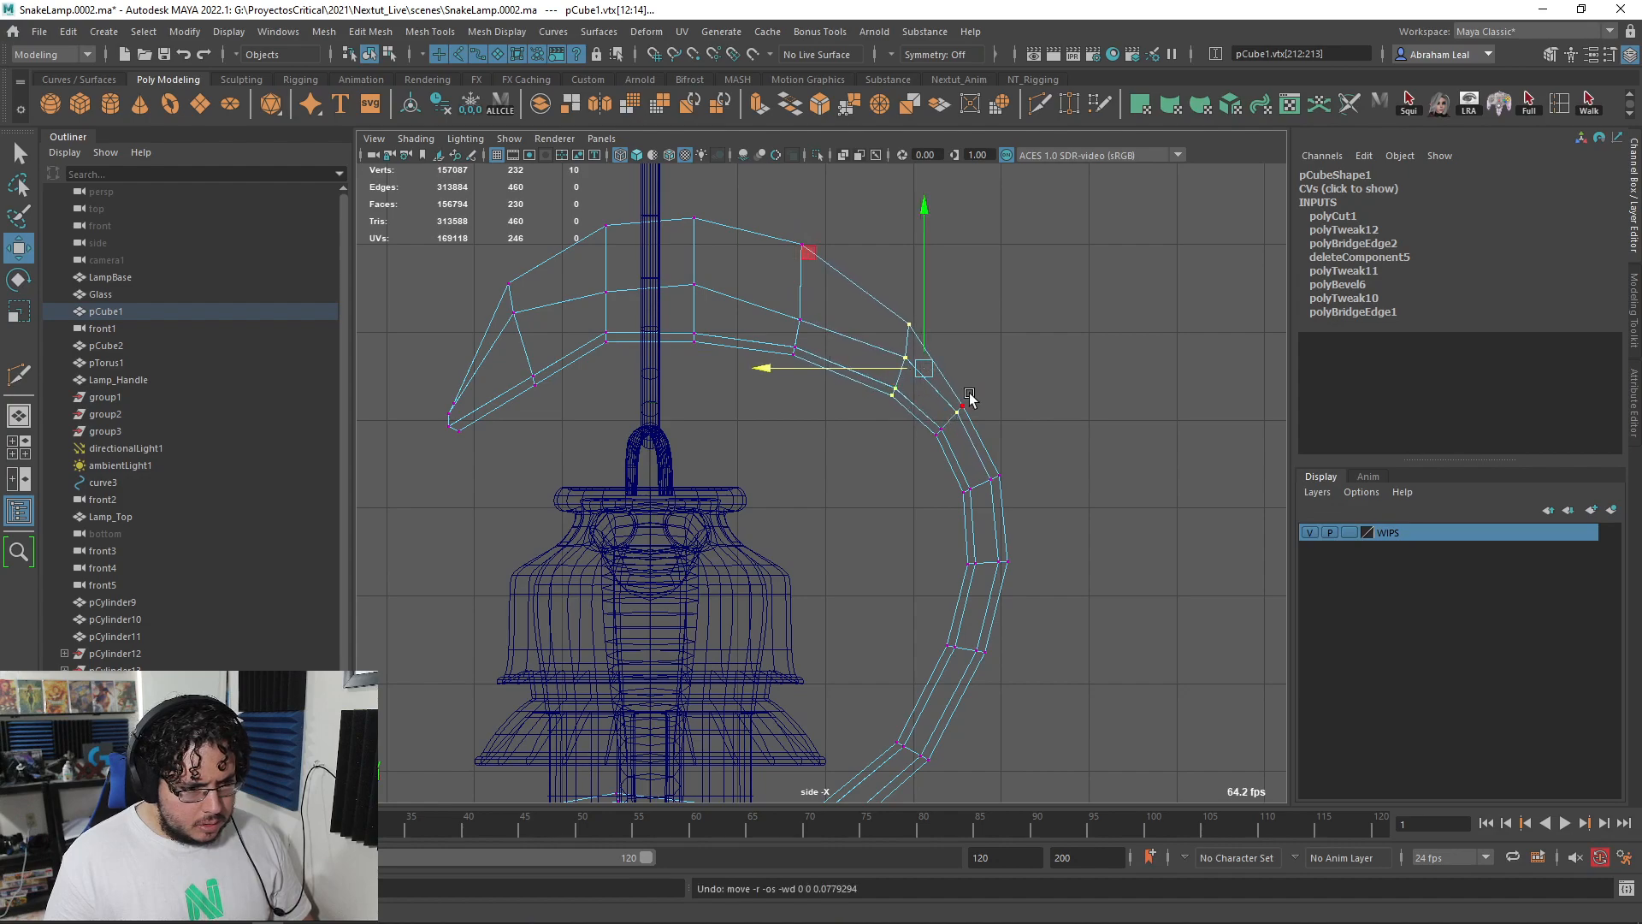
pyautogui.moveTo(909, 360); pyautogui.dragTo(901, 368)
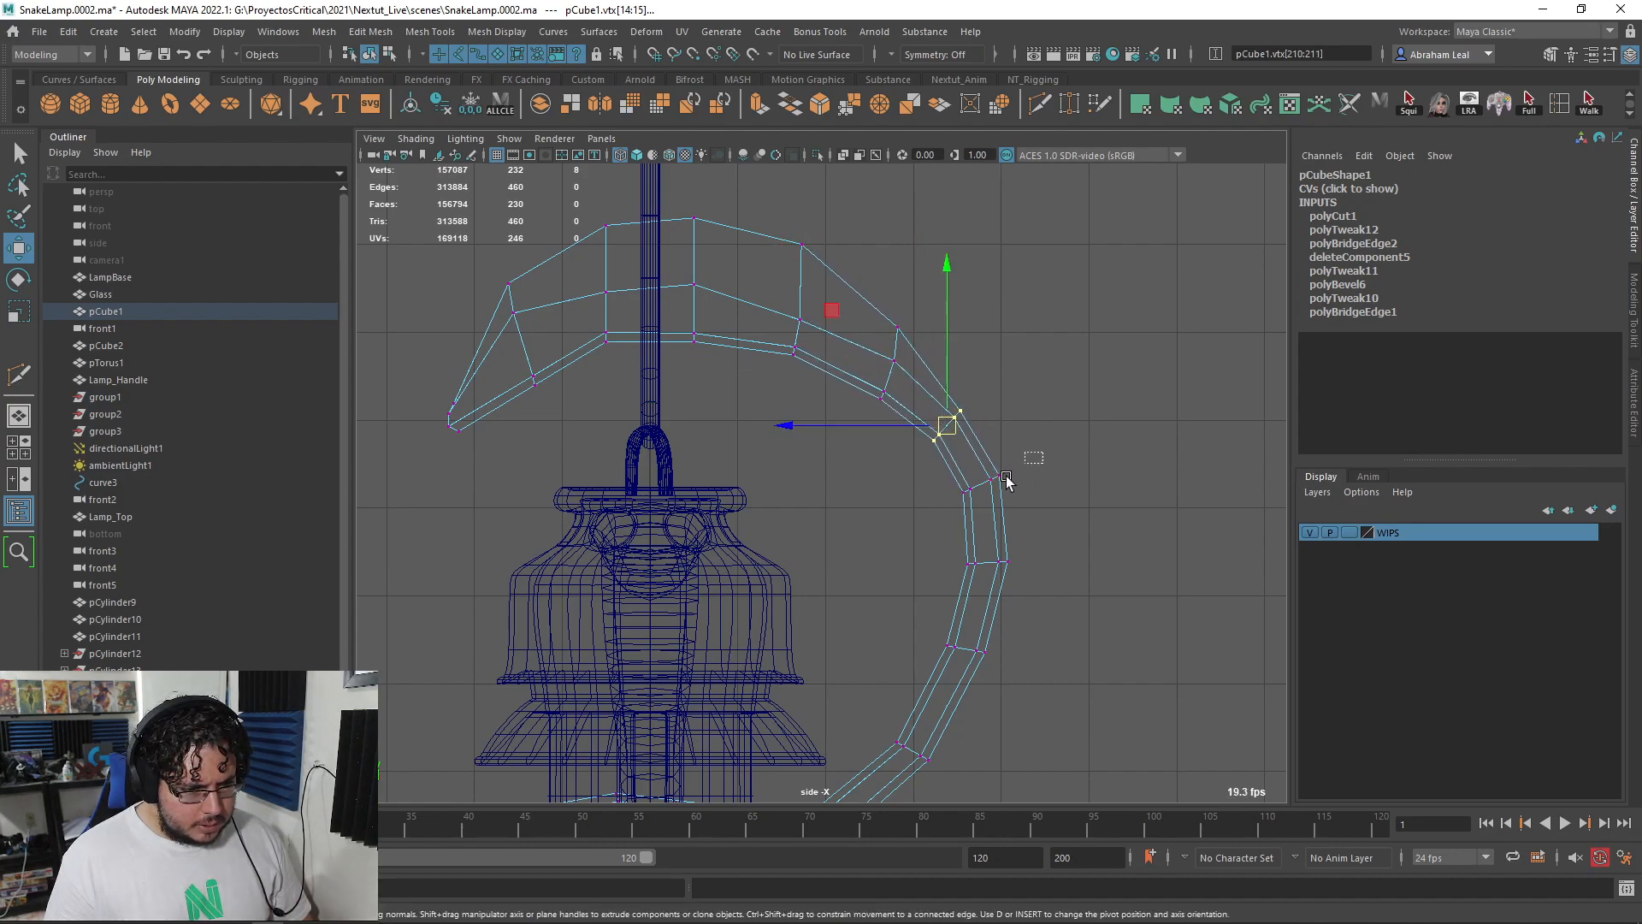
pyautogui.keyDown('alt'); pyautogui.moveTo(1020, 568); pyautogui.dragTo(1026, 425, button='middle'); pyautogui.keyUp('alt')
# - Move the vertex row where the body curves in behind the lamp neck and preview it smoothed
pyautogui.keyDown('alt'); pyautogui.moveTo(1026, 425); pyautogui.dragTo(907, 391, button='right'); pyautogui.keyUp('alt')
pyautogui.keyDown('alt'); pyautogui.moveTo(851, 330); pyautogui.dragTo(887, 782, button='right'); pyautogui.keyUp('alt')
pyautogui.keyDown('alt'); pyautogui.moveTo(887, 782); pyautogui.dragTo(909, 568, button='middle'); pyautogui.keyUp('alt')
pyautogui.press('3')
pyautogui.press('1')
pyautogui.moveTo(918, 414); pyautogui.dragTo(869, 416)
pyautogui.press('3')
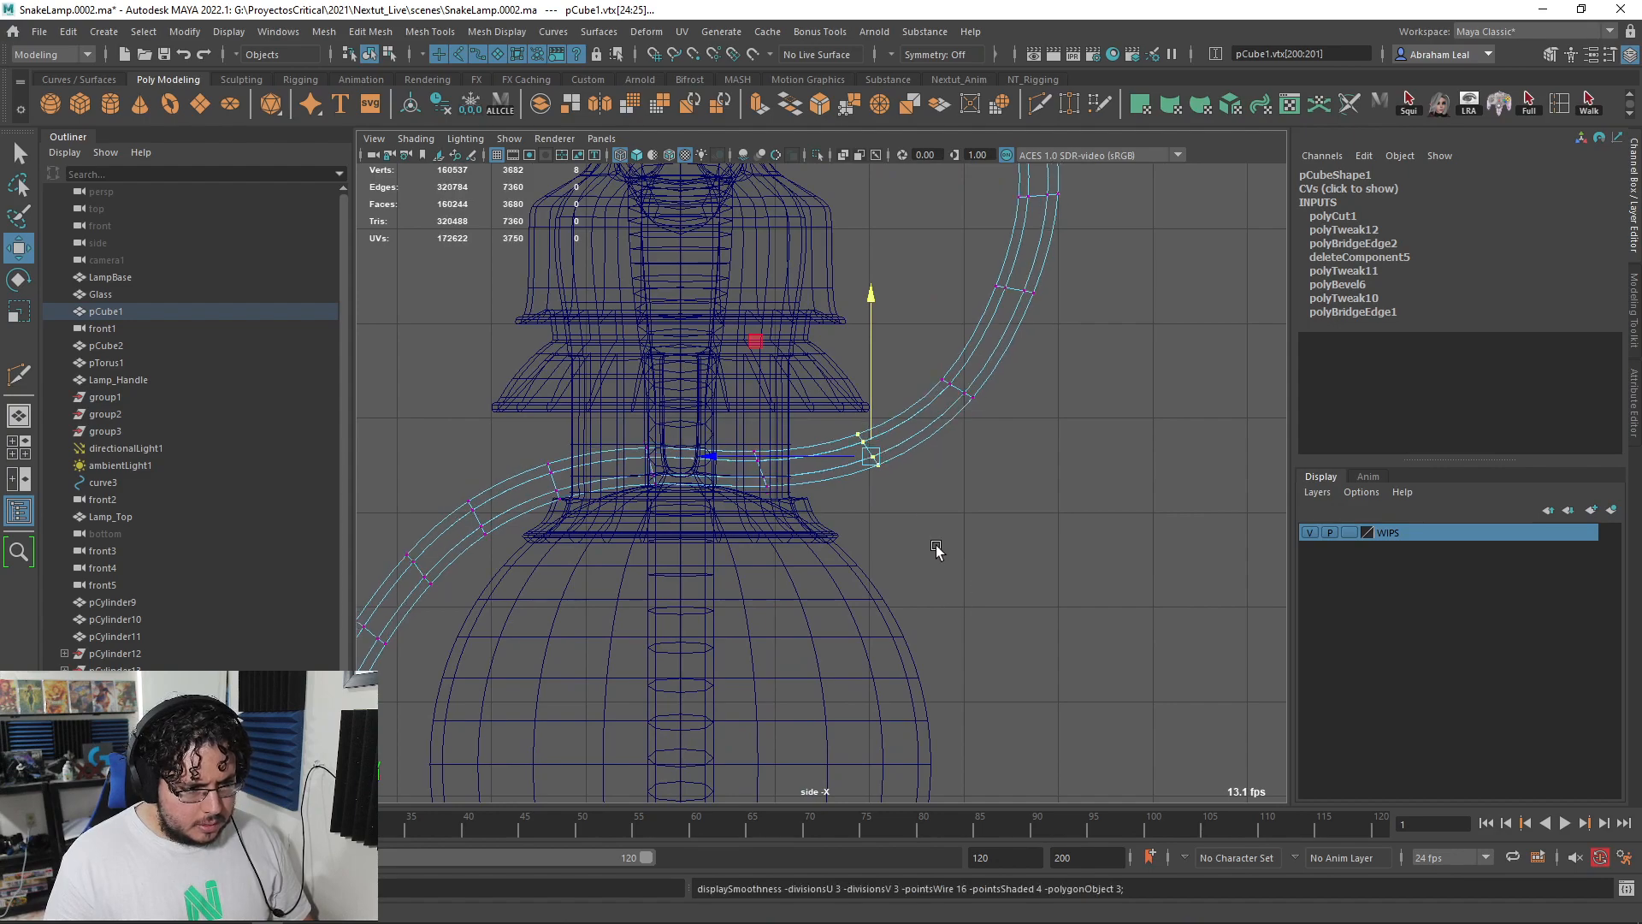
# - Refine the vertex rows along the snake's rear neck curve in the side view
pyautogui.keyDown('alt'); pyautogui.moveTo(918, 483); pyautogui.dragTo(605, 542, button='right'); pyautogui.keyUp('alt')
pyautogui.keyDown('alt'); pyautogui.moveTo(809, 416); pyautogui.dragTo(893, 564, button='middle'); pyautogui.keyUp('alt')
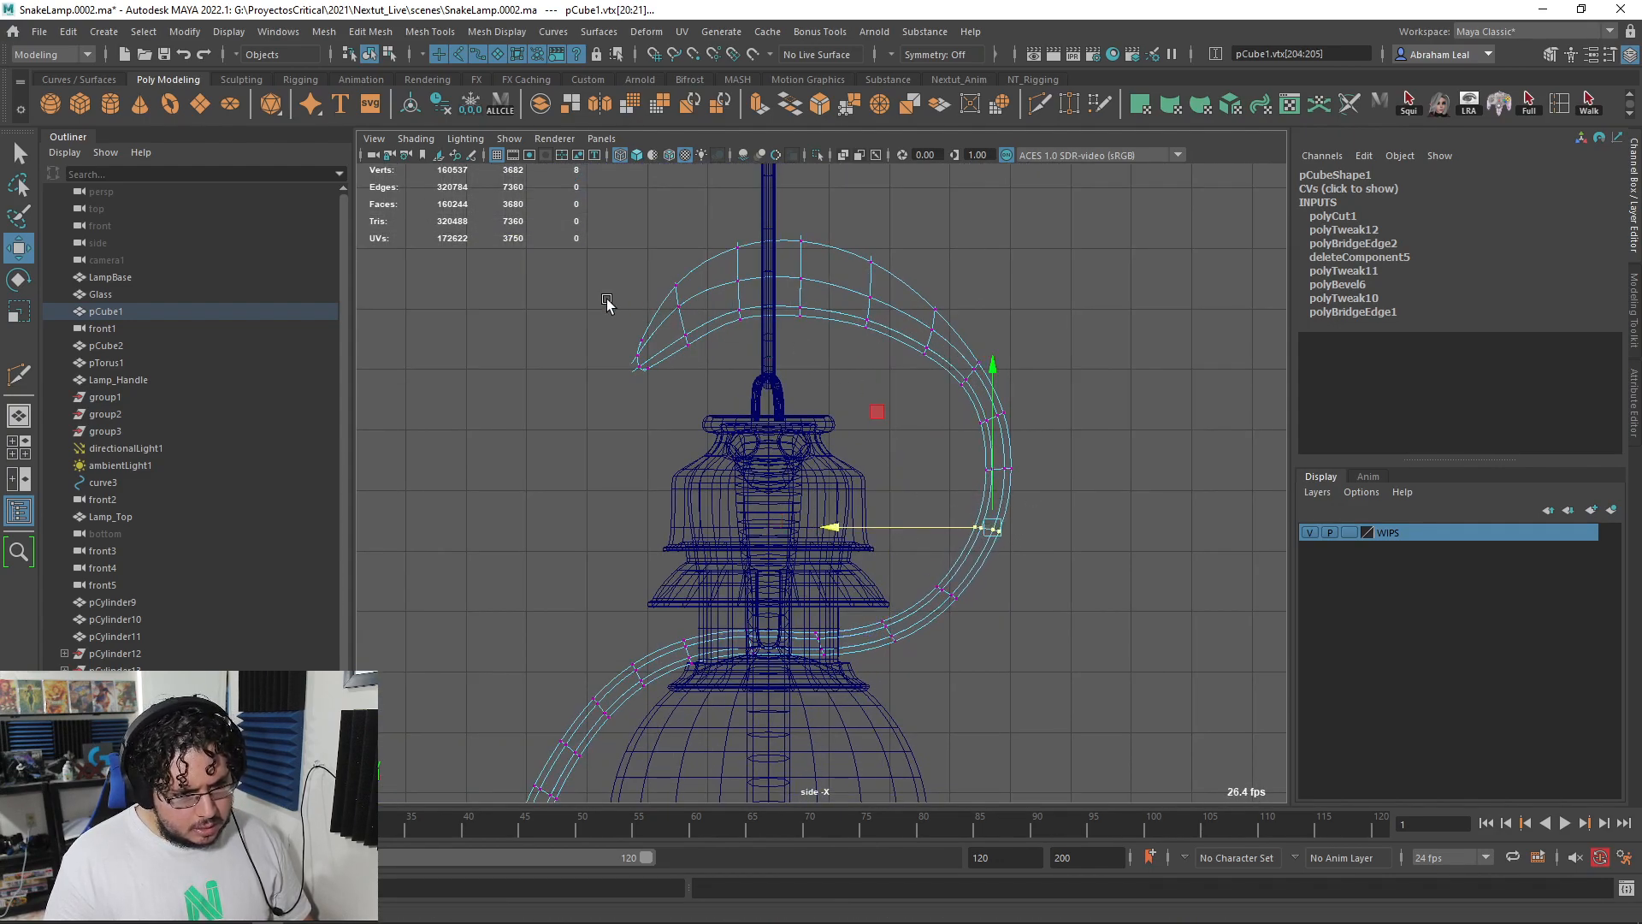
pyautogui.press('1')
pyautogui.keyDown('alt'); pyautogui.moveTo(941, 494); pyautogui.dragTo(967, 485, button='right'); pyautogui.keyUp('alt')
pyautogui.keyDown('alt'); pyautogui.moveTo(967, 485); pyautogui.dragTo(872, 623, button='middle'); pyautogui.keyUp('alt')
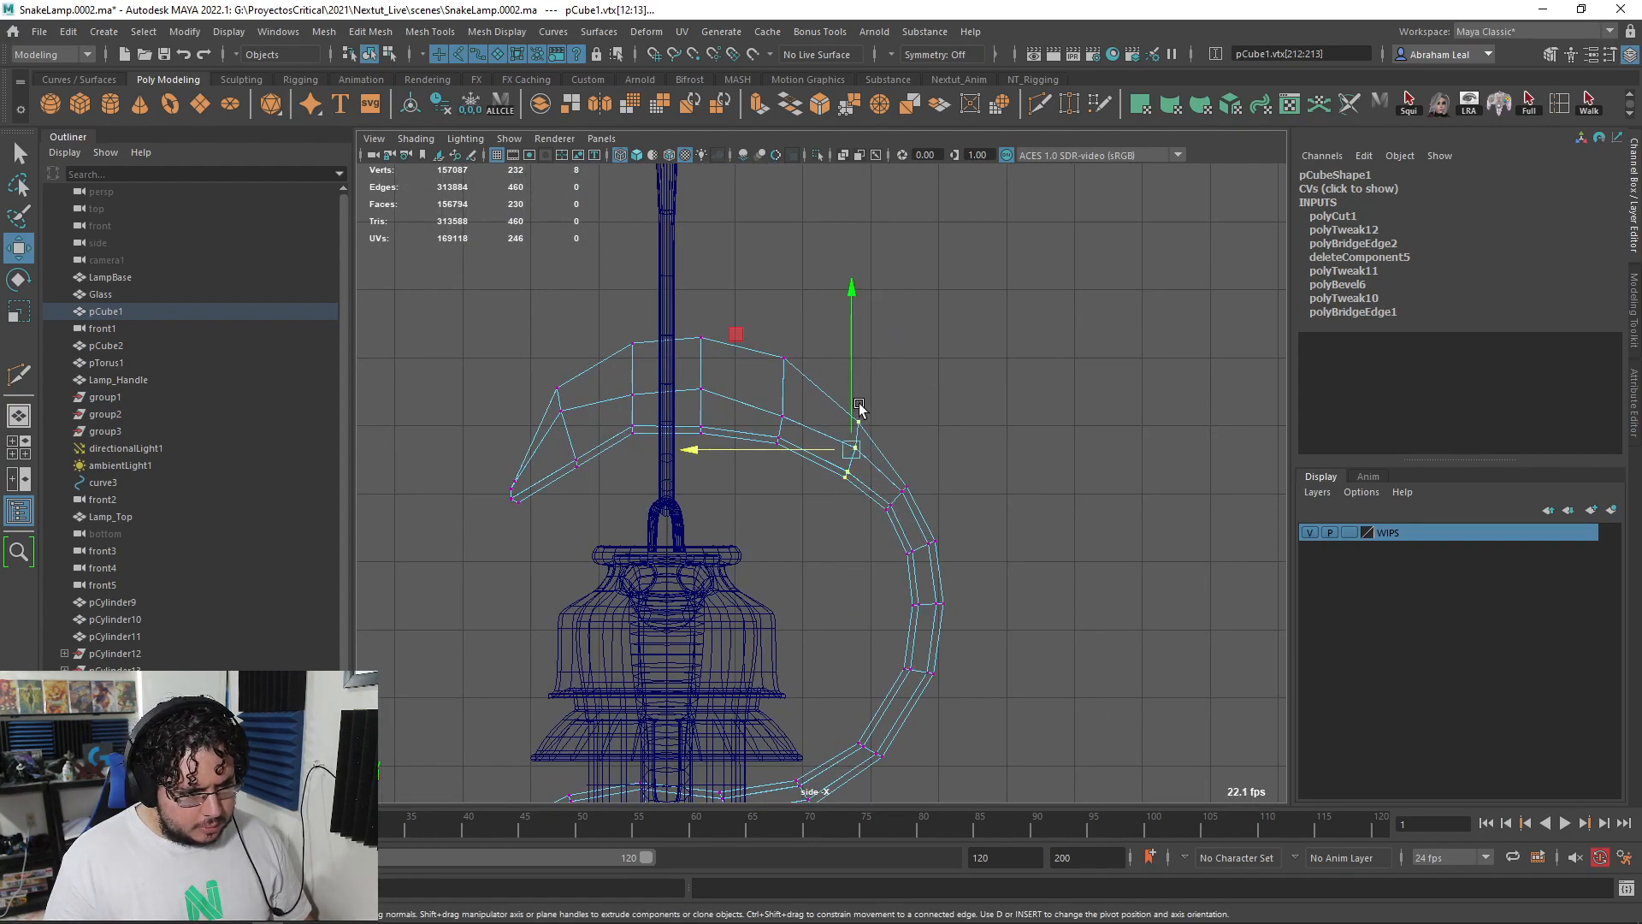
# - Return to object mode in the shaded perspective view and examine the smoothed snake body from several sides
pyautogui.moveTo(922, 408); pyautogui.dragTo(975, 377, button='right')
pyautogui.click(992, 430)
pyautogui.press('space')
pyautogui.press('6')
pyautogui.press('space')
pyautogui.moveTo(942, 515); pyautogui.dragTo(945, 466)
pyautogui.moveTo(962, 479)
pyautogui.keyDown('alt'); pyautogui.mouseDown()
pyautogui.moveTo(1120, 537)
pyautogui.moveTo(951, 548)
pyautogui.moveTo(809, 475)
pyautogui.mouseUp(); pyautogui.keyUp('alt')
pyautogui.click(859, 439)
pyautogui.press('3')
pyautogui.keyDown('alt'); pyautogui.moveTo(973, 552); pyautogui.dragTo(910, 409, button='middle'); pyautogui.keyUp('alt')
pyautogui.keyDown('alt'); pyautogui.moveTo(911, 409); pyautogui.dragTo(946, 402, button='right'); pyautogui.keyUp('alt')
pyautogui.keyDown('alt'); pyautogui.moveTo(946, 403); pyautogui.dragTo(799, 386); pyautogui.keyUp('alt')
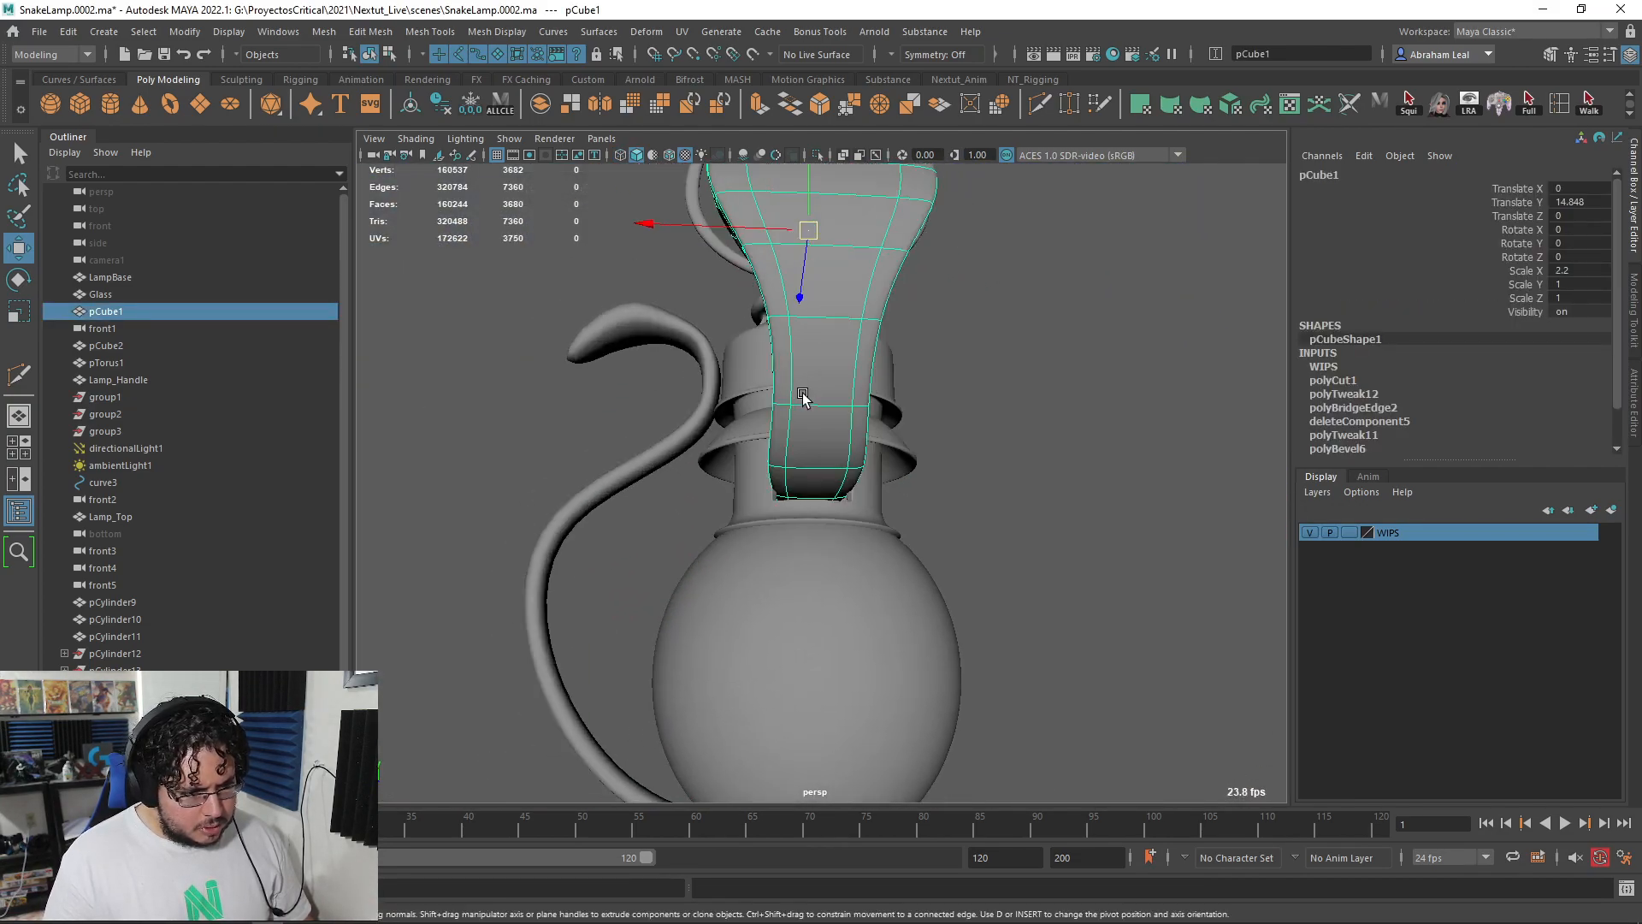
# - Narrow the body's vertex row beside the lamp neck along X and preview the result smoothed
pyautogui.keyDown('alt'); pyautogui.moveTo(799, 386); pyautogui.dragTo(837, 396, button='right'); pyautogui.keyUp('alt')
pyautogui.keyDown('shift'); pyautogui.click(873, 467); pyautogui.keyUp('shift')
pyautogui.press('1')
pyautogui.keyDown('alt'); pyautogui.moveTo(873, 466); pyautogui.dragTo(957, 451); pyautogui.keyUp('alt')
pyautogui.click(935, 524)
pyautogui.click(948, 500)
pyautogui.moveTo(957, 451); pyautogui.dragTo(894, 449, button='right')
pyautogui.moveTo(995, 344); pyautogui.dragTo(736, 400)
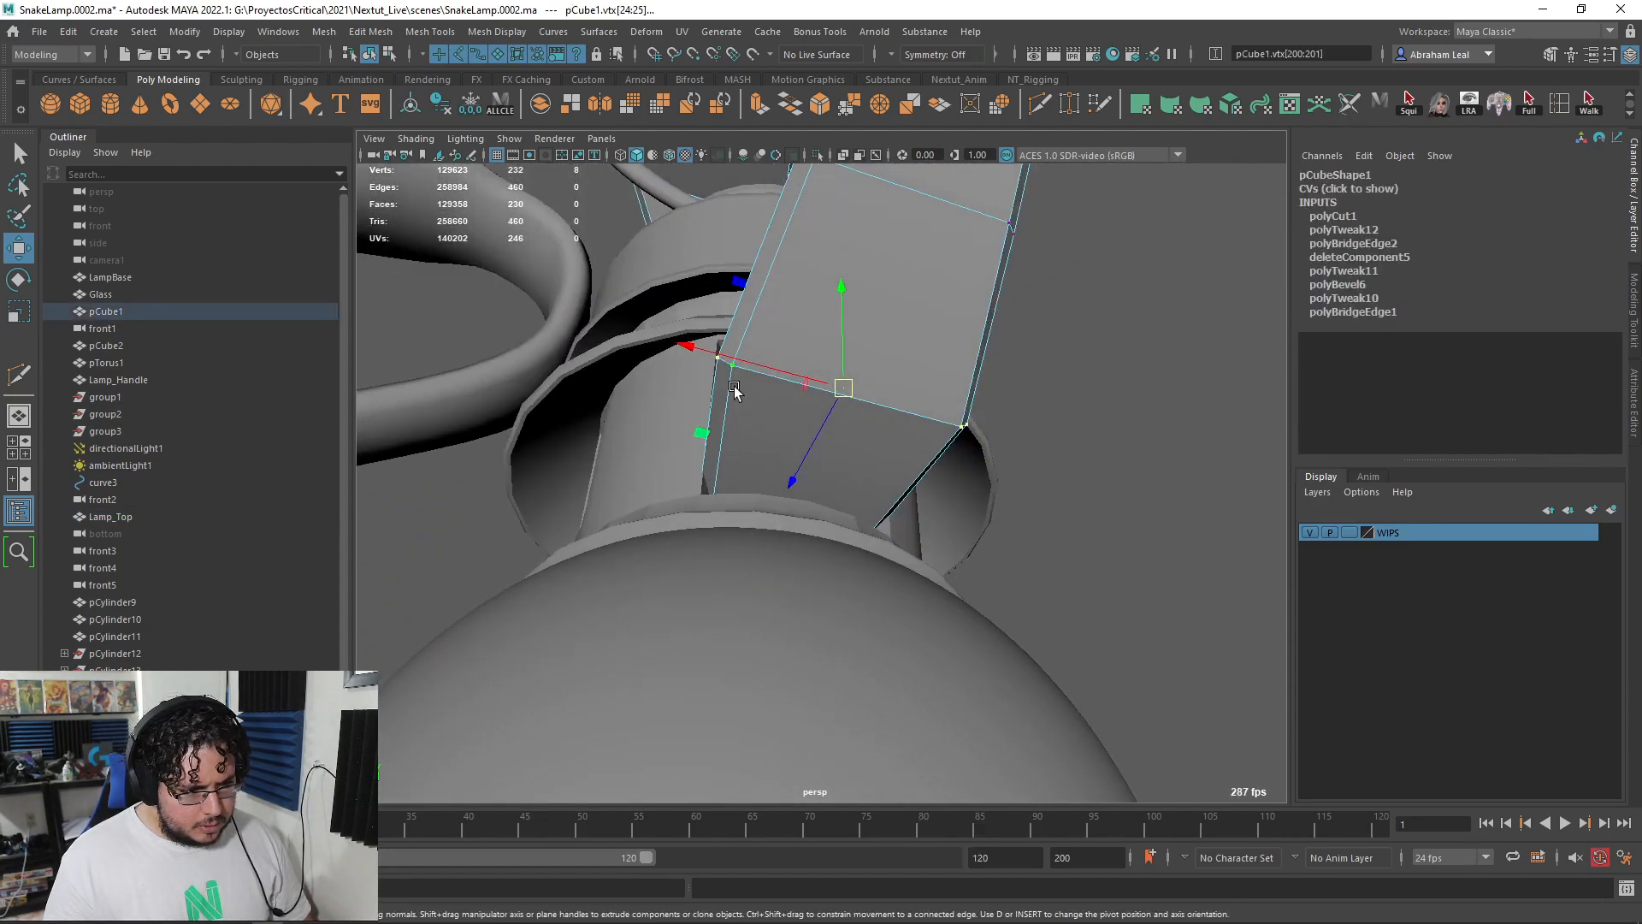
pyautogui.moveTo(675, 347); pyautogui.dragTo(711, 350)
pyautogui.press('3')
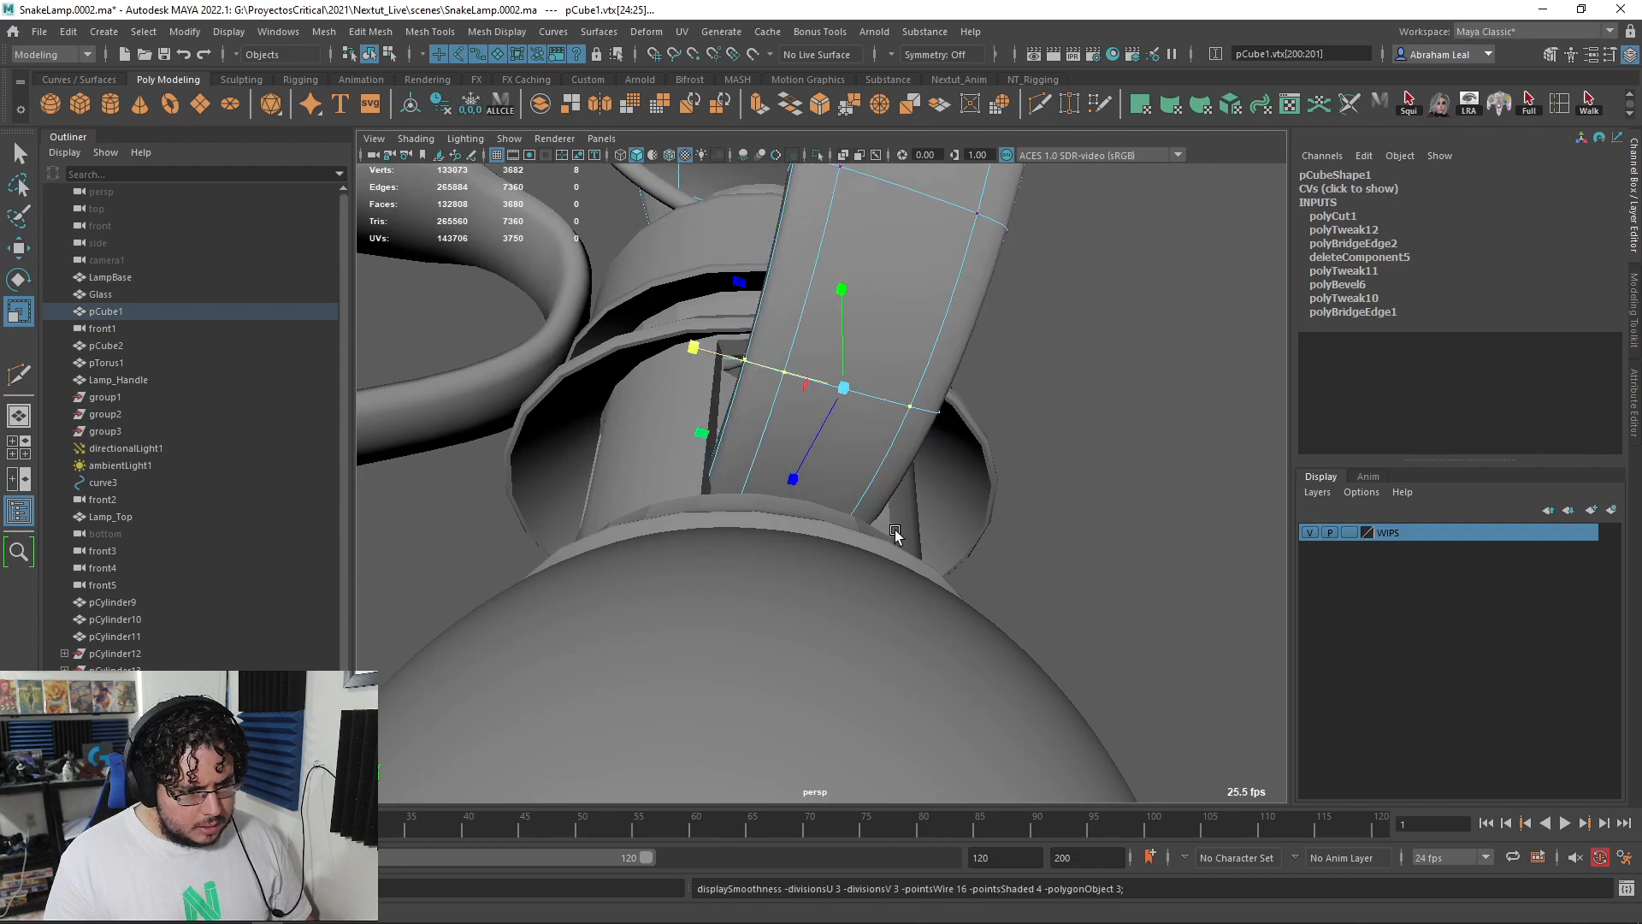
pyautogui.keyDown('alt'); pyautogui.moveTo(700, 411); pyautogui.dragTo(669, 537); pyautogui.keyUp('alt')
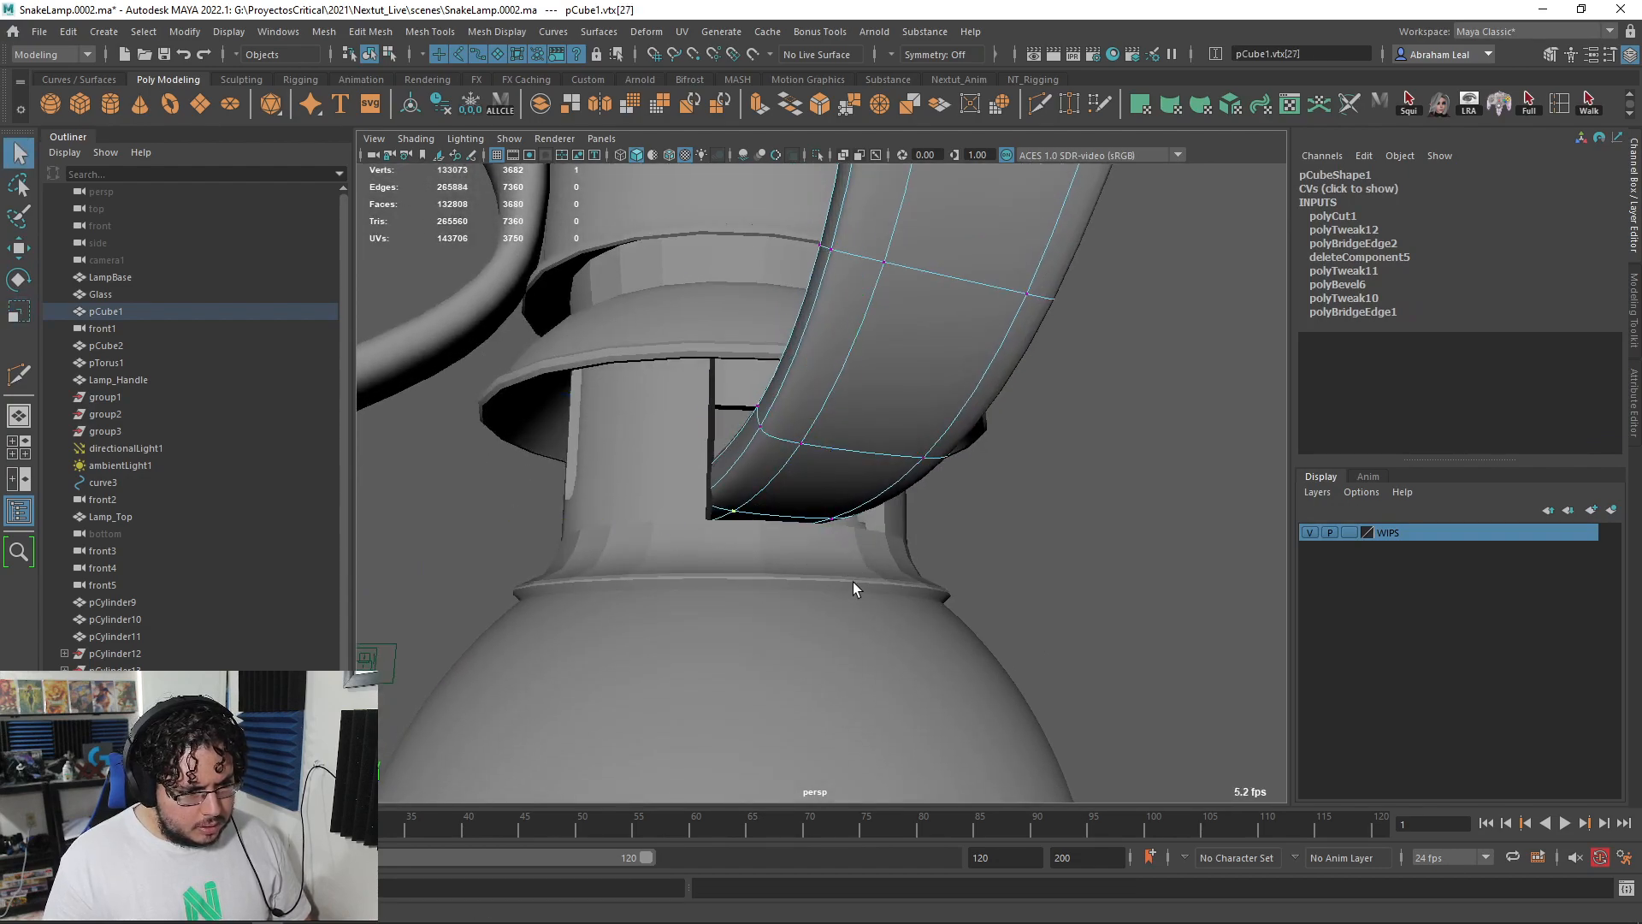
pyautogui.doubleClick(1045, 379)
pyautogui.click(884, 590)
pyautogui.press('3')
pyautogui.click(1014, 569)
# - Scale the body's vertices inside the lamp neck opening with wireframe display and check the smoothed, textured result
pyautogui.keyDown('alt'); pyautogui.moveTo(1014, 569); pyautogui.dragTo(824, 538); pyautogui.keyUp('alt')
pyautogui.click(857, 504)
pyautogui.press('1')
pyautogui.press('4')
pyautogui.moveTo(940, 428); pyautogui.dragTo(941, 377, button='right')
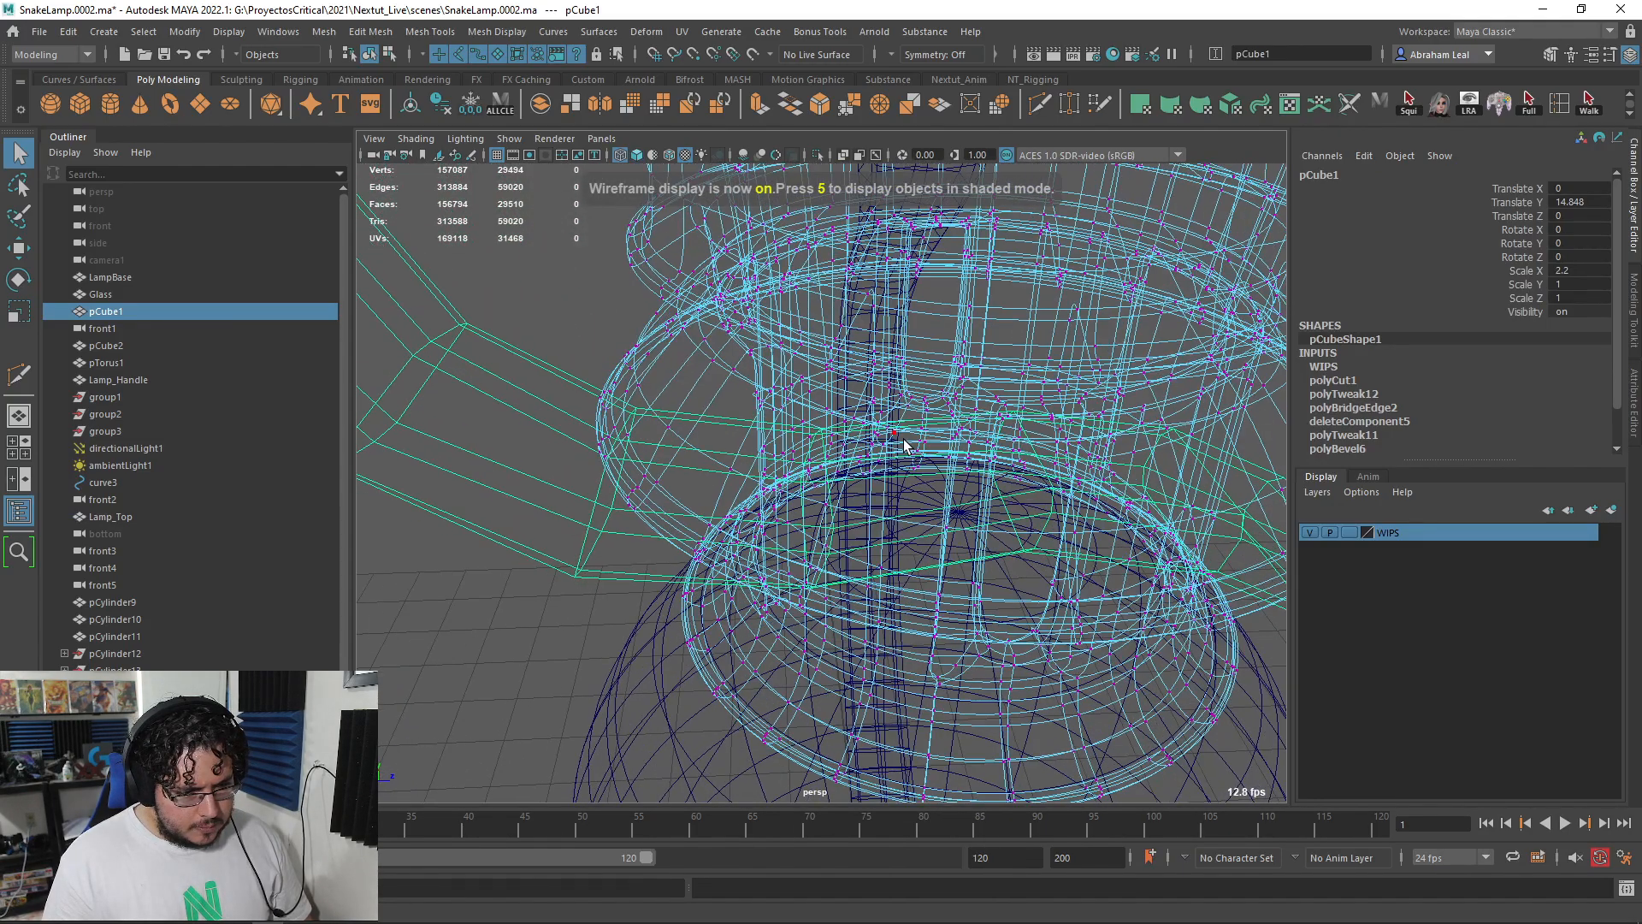
pyautogui.hotkey('ctrl', 'z')
pyautogui.press('F9')
pyautogui.moveTo(815, 588); pyautogui.dragTo(815, 587)
pyautogui.moveTo(814, 588)
pyautogui.keyDown('alt'); pyautogui.mouseDown()
pyautogui.moveTo(729, 670)
pyautogui.moveTo(835, 583)
pyautogui.mouseUp(); pyautogui.keyUp('alt')
pyautogui.moveTo(981, 449); pyautogui.dragTo(975, 454)
pyautogui.press('3')
pyautogui.moveTo(1018, 609)
pyautogui.keyDown('alt'); pyautogui.mouseDown()
pyautogui.moveTo(1048, 561)
pyautogui.moveTo(1079, 554)
pyautogui.mouseUp(); pyautogui.keyUp('alt')
pyautogui.press('6')
pyautogui.moveTo(788, 538)
pyautogui.keyDown('alt'); pyautogui.mouseDown()
pyautogui.moveTo(932, 522)
pyautogui.moveTo(890, 473)
pyautogui.moveTo(867, 474)
pyautogui.moveTo(804, 542)
pyautogui.moveTo(671, 536)
pyautogui.moveTo(700, 513)
pyautogui.moveTo(796, 572)
pyautogui.moveTo(1101, 581)
pyautogui.moveTo(1085, 608)
pyautogui.moveTo(862, 571)
pyautogui.moveTo(889, 634)
pyautogui.moveTo(907, 631)
pyautogui.moveTo(804, 513)
pyautogui.mouseUp(); pyautogui.keyUp('alt')
pyautogui.click(890, 473)
pyautogui.press('1')
pyautogui.moveTo(804, 513); pyautogui.dragTo(795, 421, button='right')
pyautogui.hotkey('ctrl', 'z')
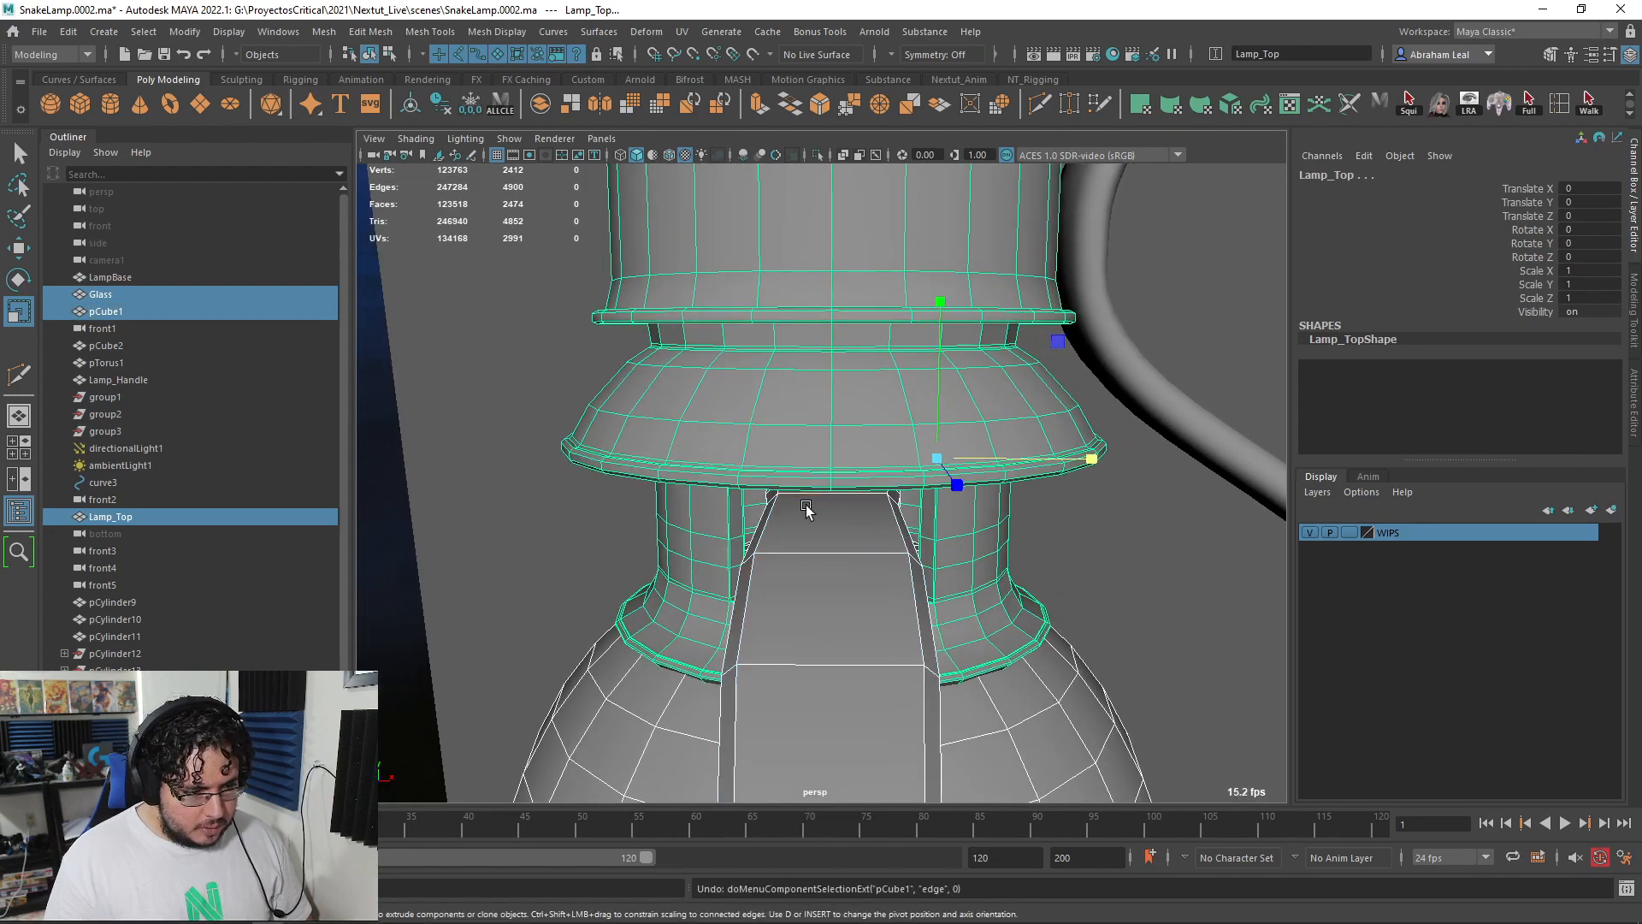
pyautogui.moveTo(800, 494); pyautogui.dragTo(797, 390, button='right')
pyautogui.doubleClick(798, 490)
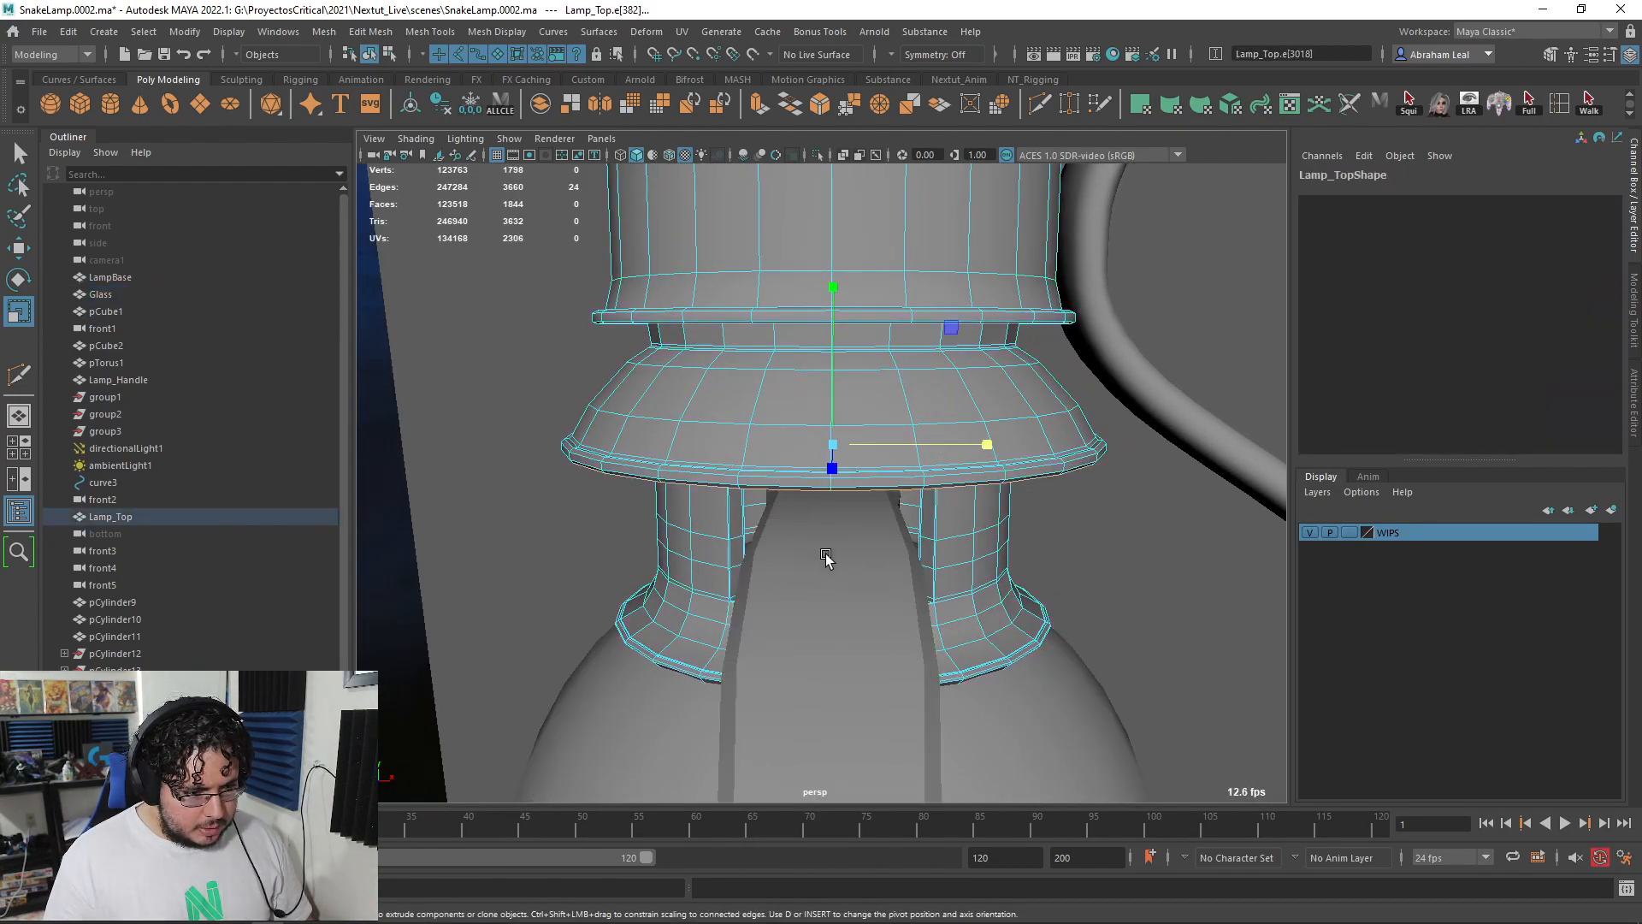
pyautogui.moveTo(986, 408); pyautogui.dragTo(1056, 364, button='right')
pyautogui.click(1132, 492)
# - Scale the snake body's edge loop just below the lamp collar along X and check it smoothed from several sides
pyautogui.click(865, 580)
pyautogui.moveTo(865, 580); pyautogui.dragTo(845, 500, button='right')
pyautogui.keyDown('alt'); pyautogui.moveTo(845, 500); pyautogui.dragTo(962, 514); pyautogui.keyUp('alt')
pyautogui.doubleClick(814, 490)
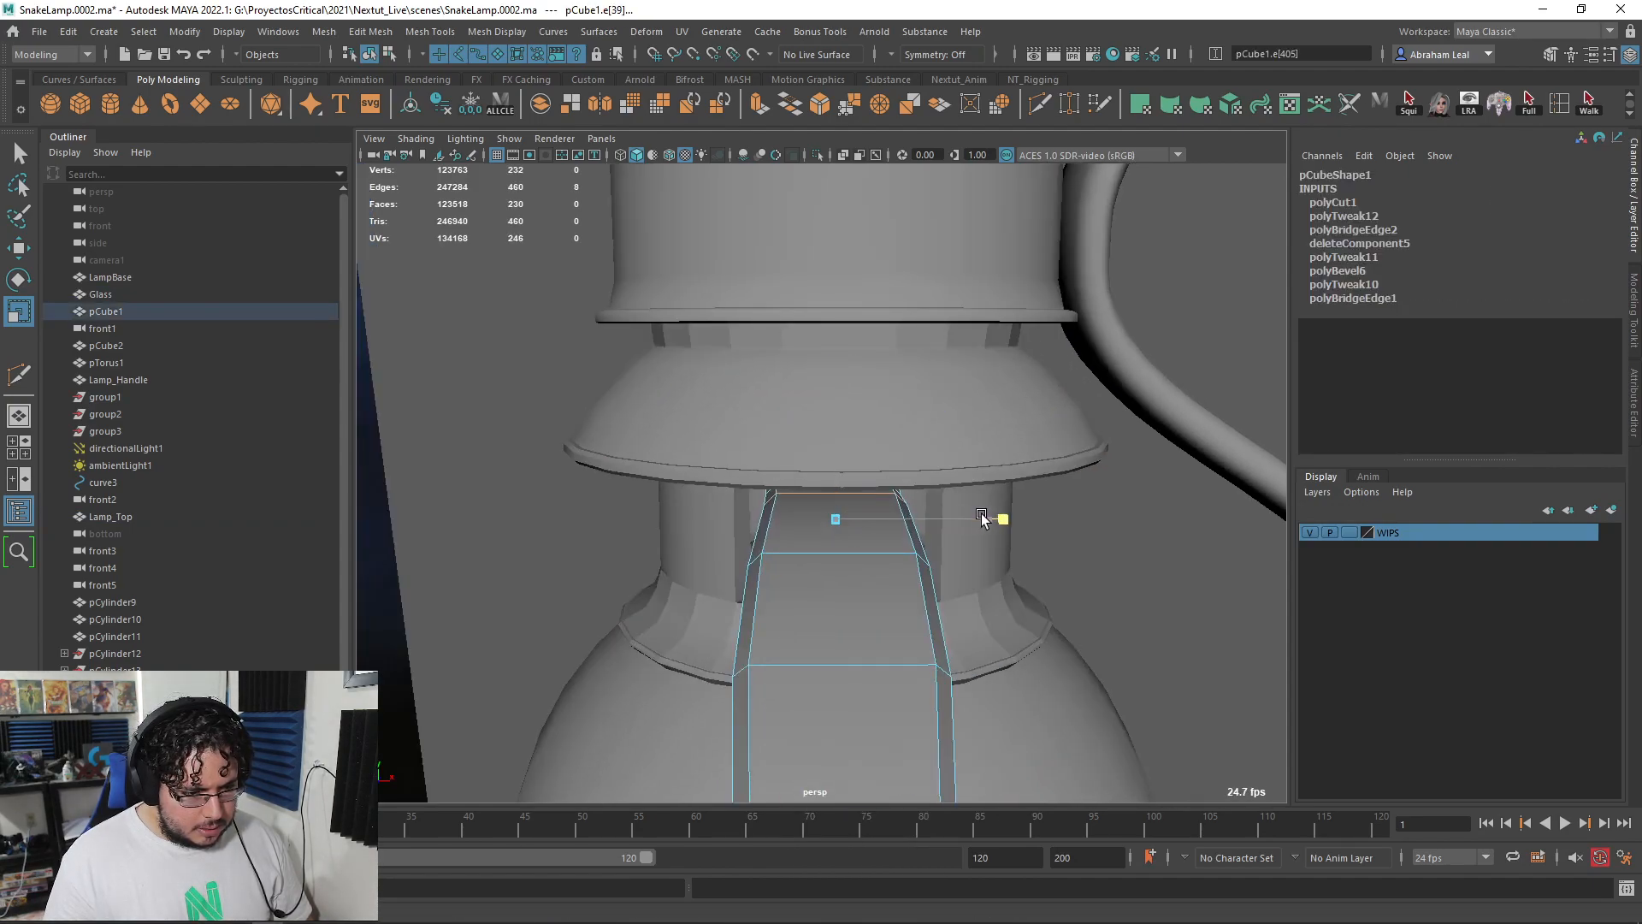
pyautogui.press('3')
pyautogui.keyDown('alt'); pyautogui.moveTo(1030, 634); pyautogui.dragTo(1044, 634); pyautogui.keyUp('alt')
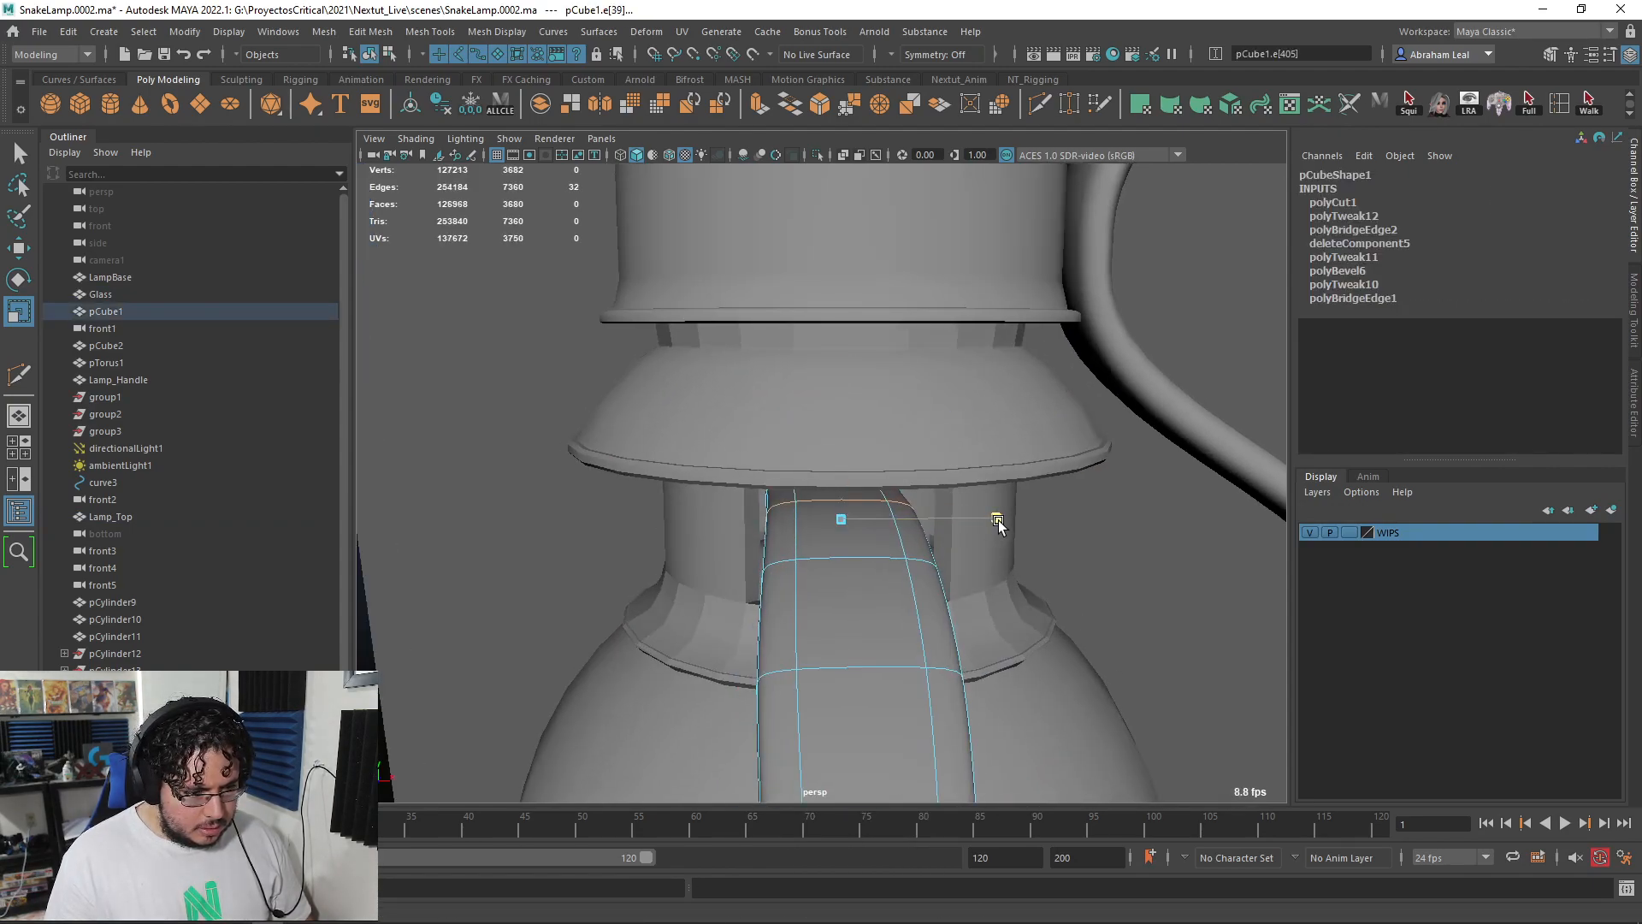
pyautogui.keyDown('alt'); pyautogui.moveTo(1003, 524); pyautogui.dragTo(929, 517); pyautogui.keyUp('alt')
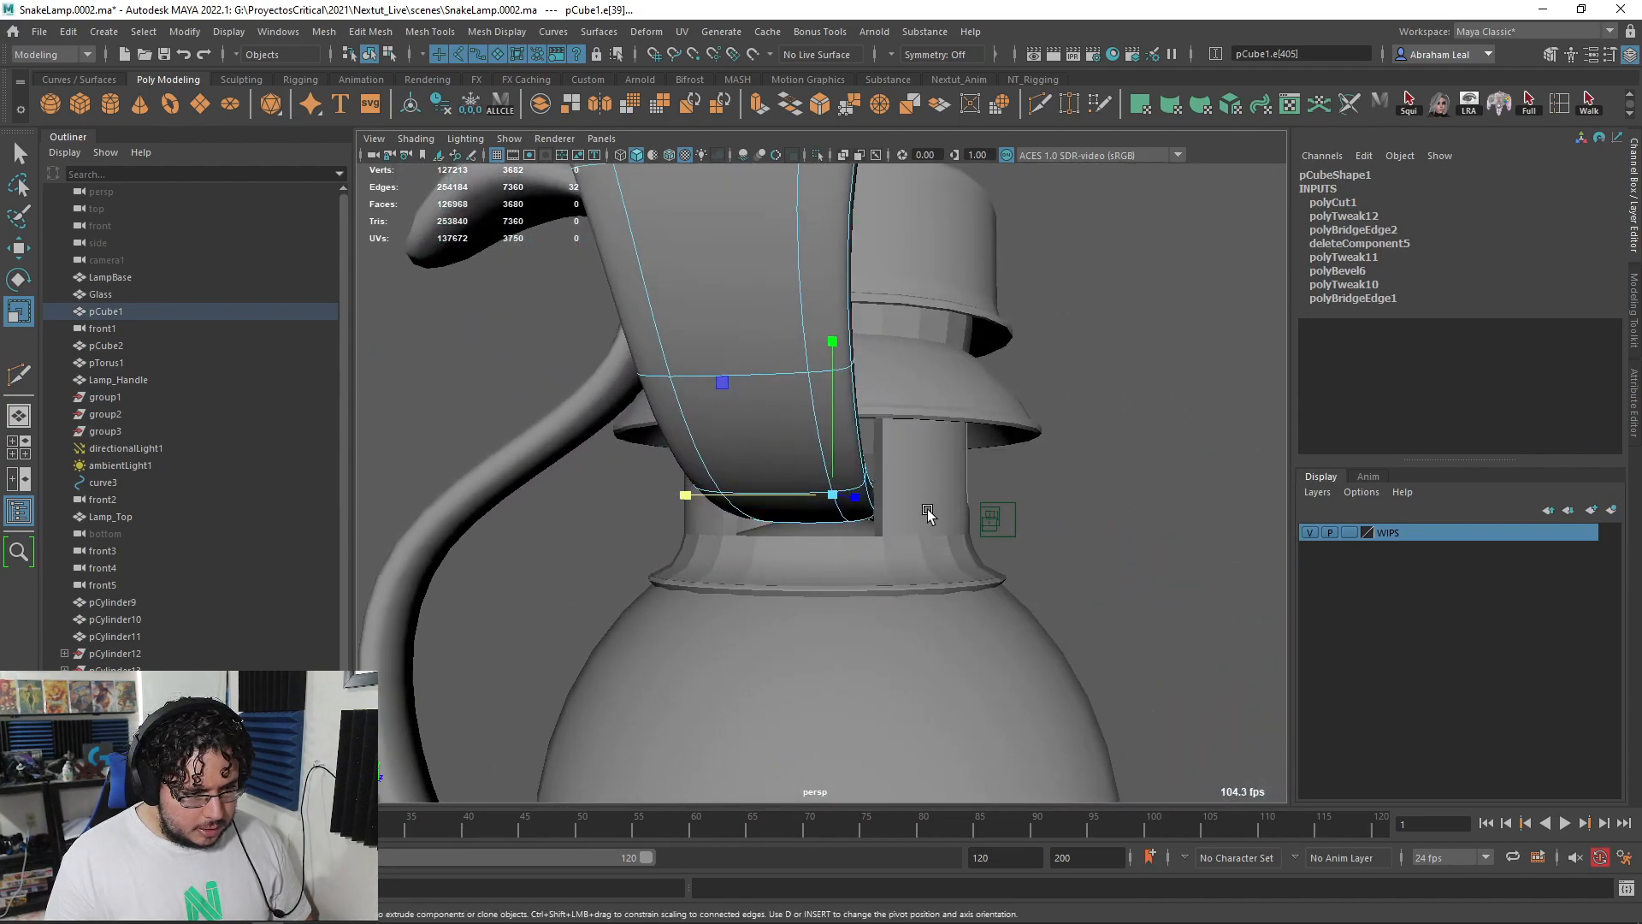
pyautogui.click(1082, 408)
pyautogui.keyDown('alt'); pyautogui.moveTo(1082, 409); pyautogui.dragTo(787, 556, button='right'); pyautogui.keyUp('alt')
pyautogui.keyDown('alt'); pyautogui.moveTo(787, 556); pyautogui.dragTo(645, 572); pyautogui.keyUp('alt')
pyautogui.keyDown('alt'); pyautogui.moveTo(645, 571); pyautogui.dragTo(818, 472, button='right'); pyautogui.keyUp('alt')
pyautogui.keyDown('alt'); pyautogui.moveTo(818, 473); pyautogui.dragTo(908, 505); pyautogui.keyUp('alt')
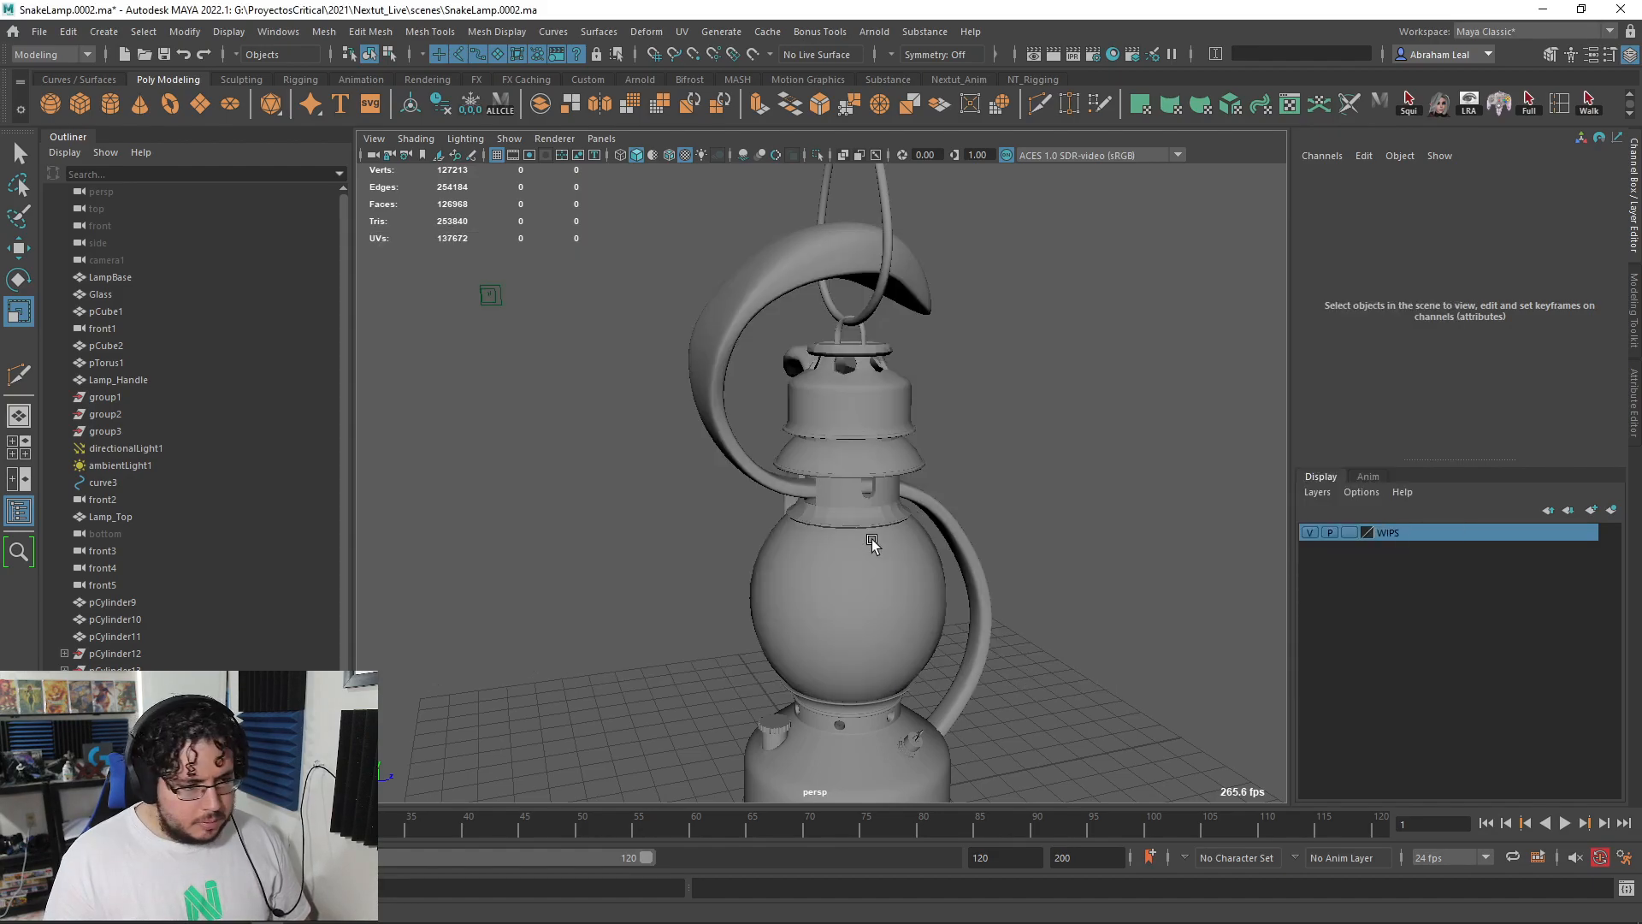
# - Switch to Photoshop and examine the whole OilLamp.jpg reference, and return to Maya
pyautogui.hotkey('alt', 'Tab')
pyautogui.hotkey('alt', 'Tab')
pyautogui.hotkey('alt', 'Tab')
pyautogui.hotkey('alt', 'Tab')
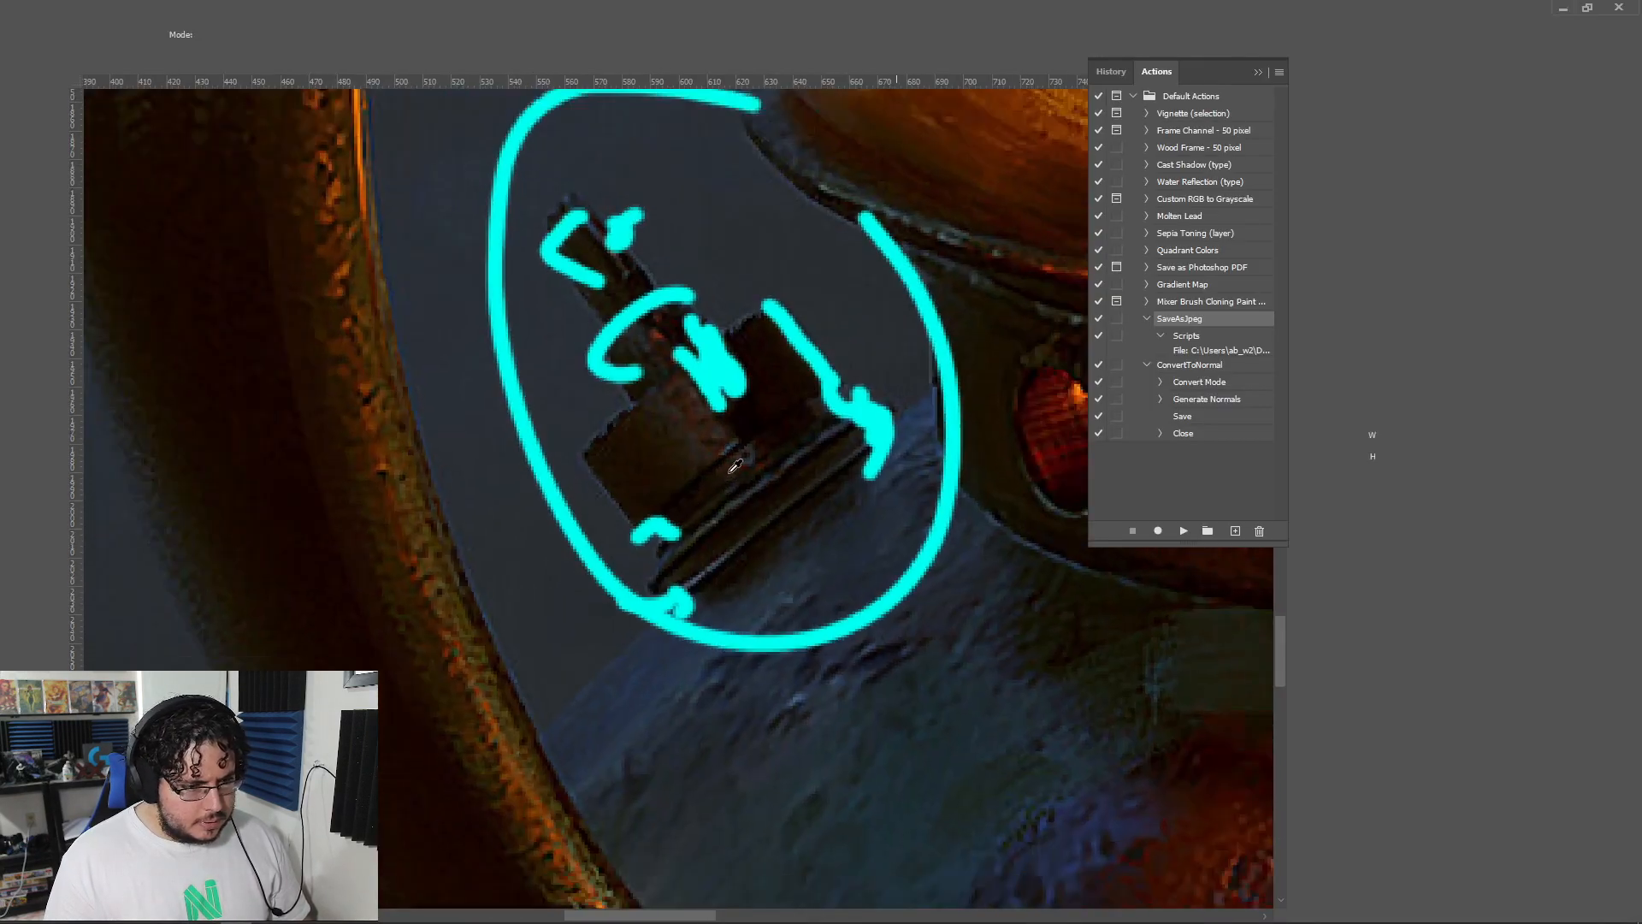
pyautogui.keyDown('alt'); pyautogui.scroll(-4, 735, 466); pyautogui.keyUp('alt')
pyautogui.moveTo(802, 419); pyautogui.dragTo(514, 708)
pyautogui.keyDown('alt'); pyautogui.scroll(-10, 894, 500); pyautogui.keyUp('alt')
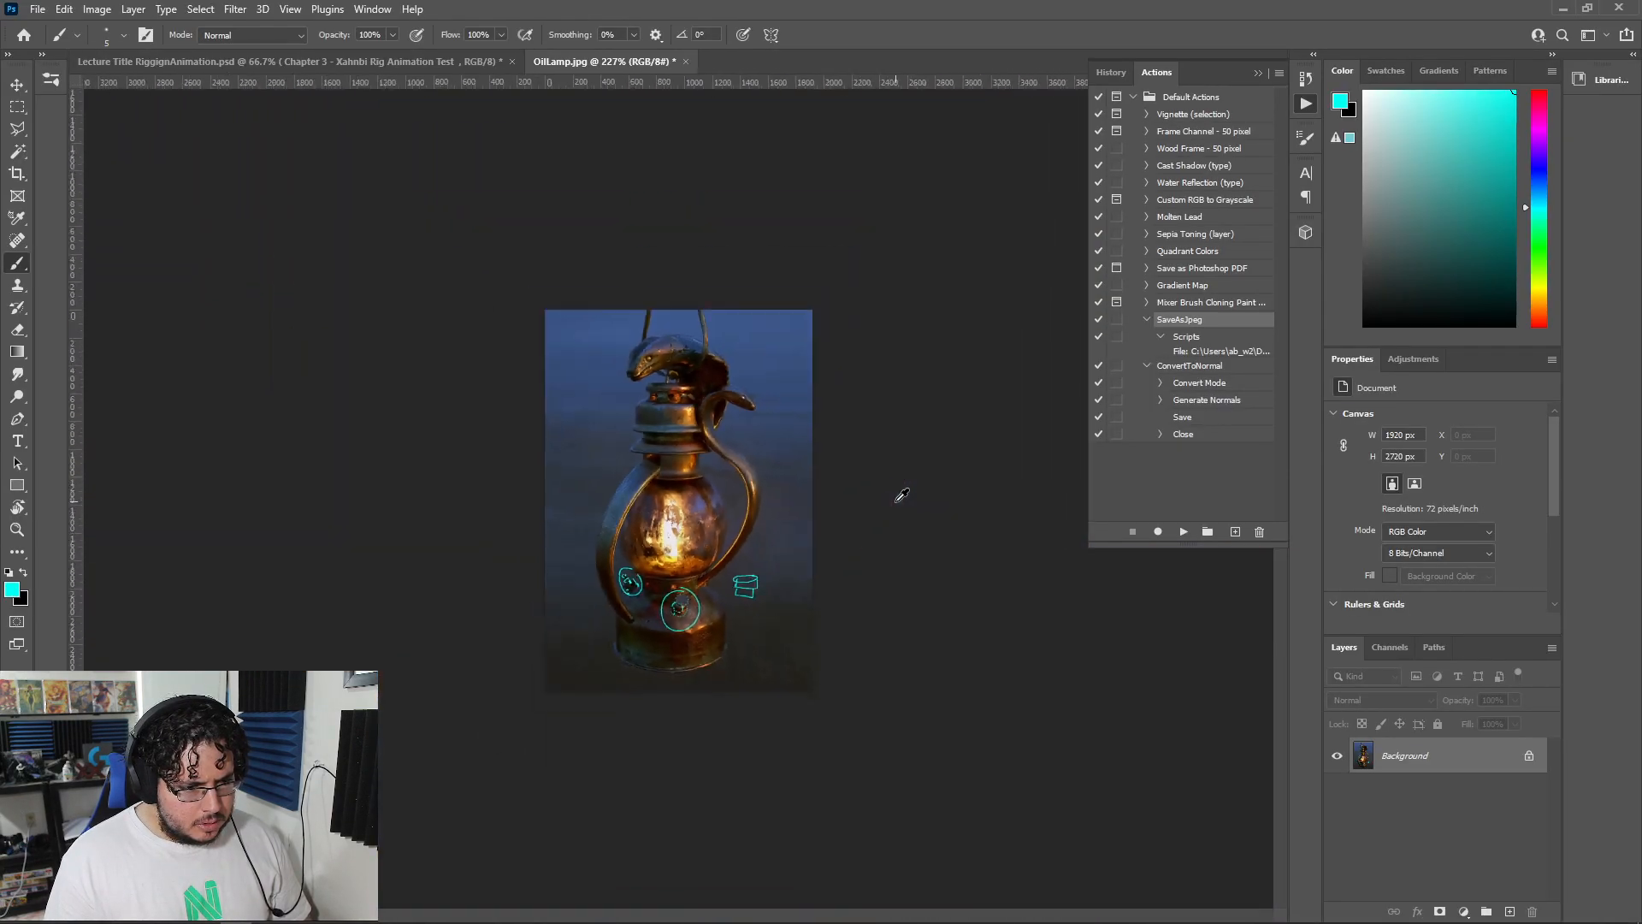
pyautogui.keyDown('alt'); pyautogui.scroll(3, 812, 462); pyautogui.keyUp('alt')
pyautogui.hotkey('alt', 'Tab')
# - Show the snake body unsmoothed and widen the vertex row above the lamp neck opening along X
pyautogui.keyDown('alt'); pyautogui.moveTo(703, 489); pyautogui.dragTo(568, 512); pyautogui.keyUp('alt')
pyautogui.keyDown('alt'); pyautogui.moveTo(568, 511); pyautogui.dragTo(674, 491, button='right'); pyautogui.keyUp('alt')
pyautogui.keyDown('alt'); pyautogui.moveTo(675, 491); pyautogui.dragTo(684, 453); pyautogui.keyUp('alt')
pyautogui.click(677, 334)
pyautogui.press('1')
pyautogui.keyDown('alt'); pyautogui.moveTo(714, 380); pyautogui.dragTo(712, 445); pyautogui.keyUp('alt')
pyautogui.moveTo(704, 418); pyautogui.dragTo(628, 418, button='right')
pyautogui.keyDown('alt'); pyautogui.moveTo(755, 448); pyautogui.dragTo(582, 544); pyautogui.keyUp('alt')
pyautogui.keyDown('alt'); pyautogui.moveTo(586, 543); pyautogui.dragTo(811, 490); pyautogui.keyUp('alt')
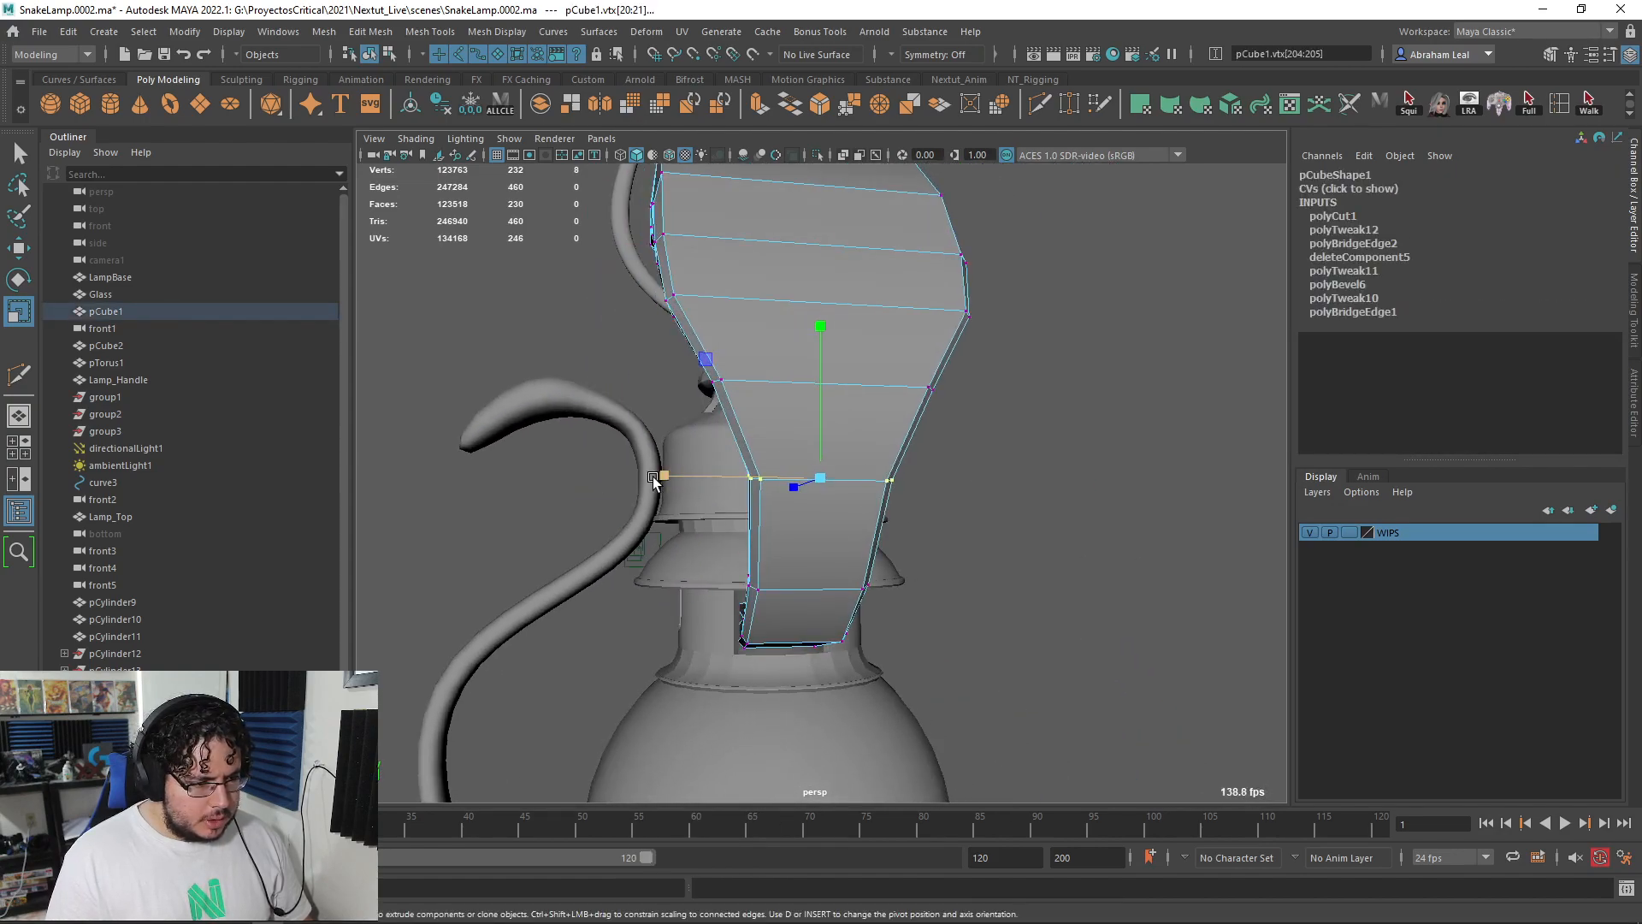
pyautogui.moveTo(657, 478); pyautogui.dragTo(592, 479)
pyautogui.keyDown('alt'); pyautogui.moveTo(919, 432); pyautogui.dragTo(999, 418); pyautogui.keyUp('alt')
# - Scale the vertex rows along the hood's rear curve along X so its width flows evenly
pyautogui.moveTo(804, 415); pyautogui.dragTo(804, 415)
pyautogui.keyDown('alt'); pyautogui.moveTo(804, 416); pyautogui.dragTo(1065, 316); pyautogui.keyUp('alt')
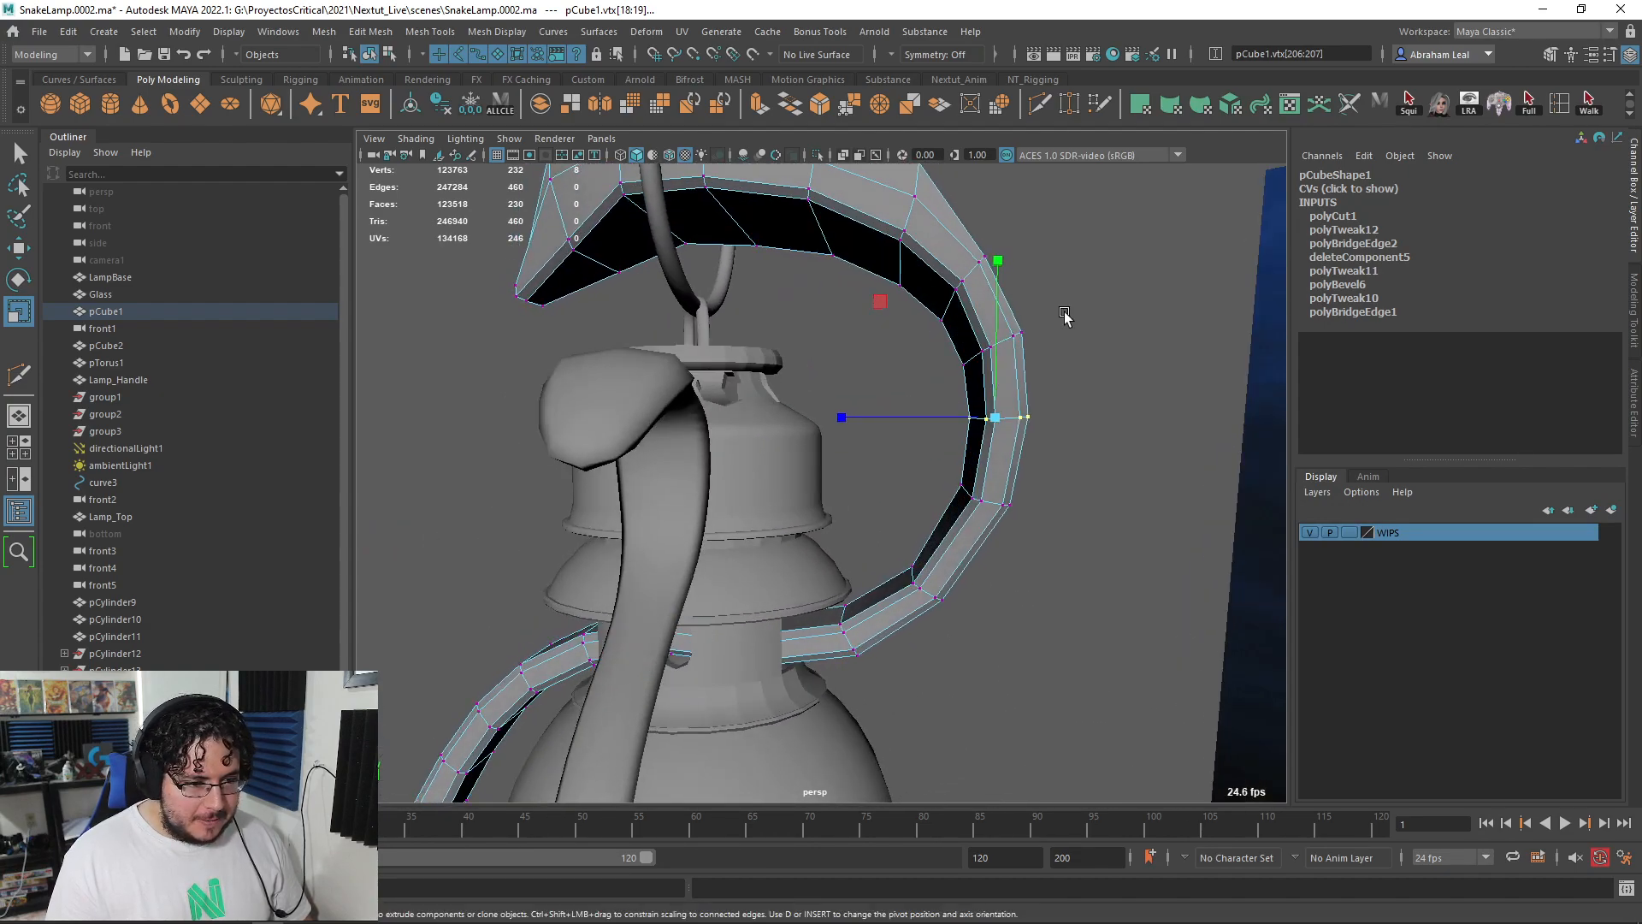
pyautogui.moveTo(926, 379); pyautogui.dragTo(927, 378)
pyautogui.keyDown('alt'); pyautogui.moveTo(926, 379); pyautogui.dragTo(862, 359); pyautogui.keyUp('alt')
pyautogui.scroll(3, 861, 359)
pyautogui.keyDown('alt'); pyautogui.moveTo(685, 414); pyautogui.dragTo(690, 397); pyautogui.keyUp('alt')
pyautogui.moveTo(731, 373); pyautogui.dragTo(924, 338)
pyautogui.scroll(-5, 726, 379)
pyautogui.scroll(3, 869, 372)
pyautogui.keyDown('alt'); pyautogui.moveTo(924, 339); pyautogui.dragTo(804, 470, button='middle'); pyautogui.keyUp('alt')
pyautogui.scroll(2, 803, 470)
pyautogui.keyDown('alt'); pyautogui.moveTo(803, 470); pyautogui.dragTo(881, 401); pyautogui.keyUp('alt')
# - Scale the vertex rows across the hood's upper bend and top along X
pyautogui.moveTo(920, 378); pyautogui.dragTo(812, 265)
pyautogui.moveTo(722, 450); pyautogui.dragTo(721, 453)
pyautogui.keyDown('alt'); pyautogui.moveTo(721, 453); pyautogui.dragTo(622, 466); pyautogui.keyUp('alt')
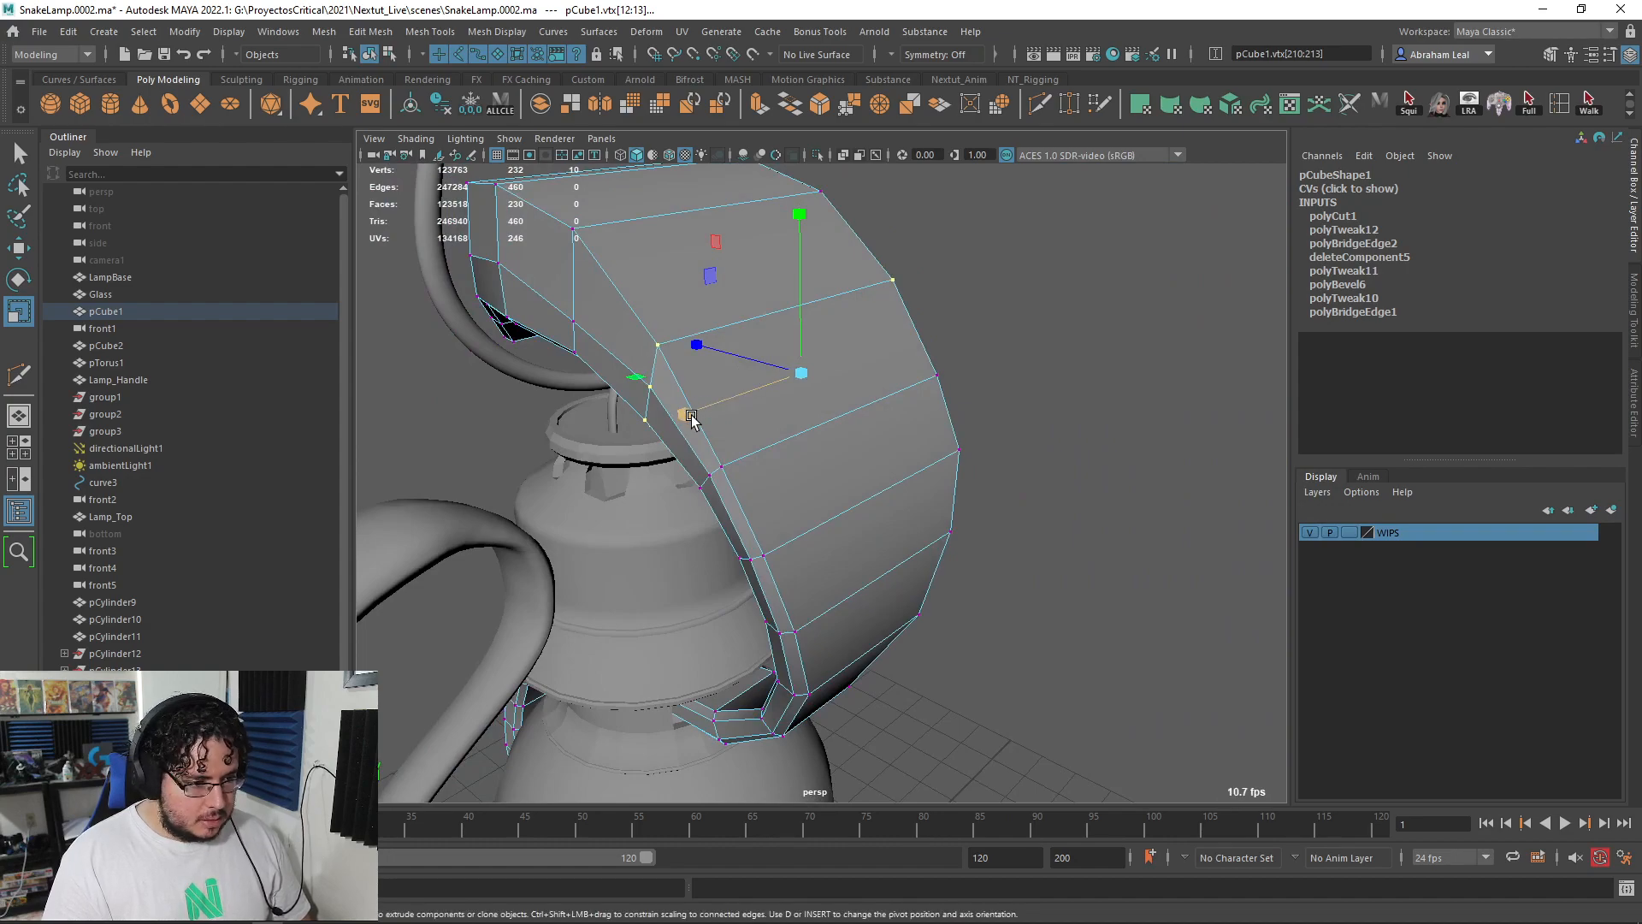
pyautogui.keyDown('alt'); pyautogui.moveTo(682, 417); pyautogui.dragTo(756, 213); pyautogui.keyUp('alt')
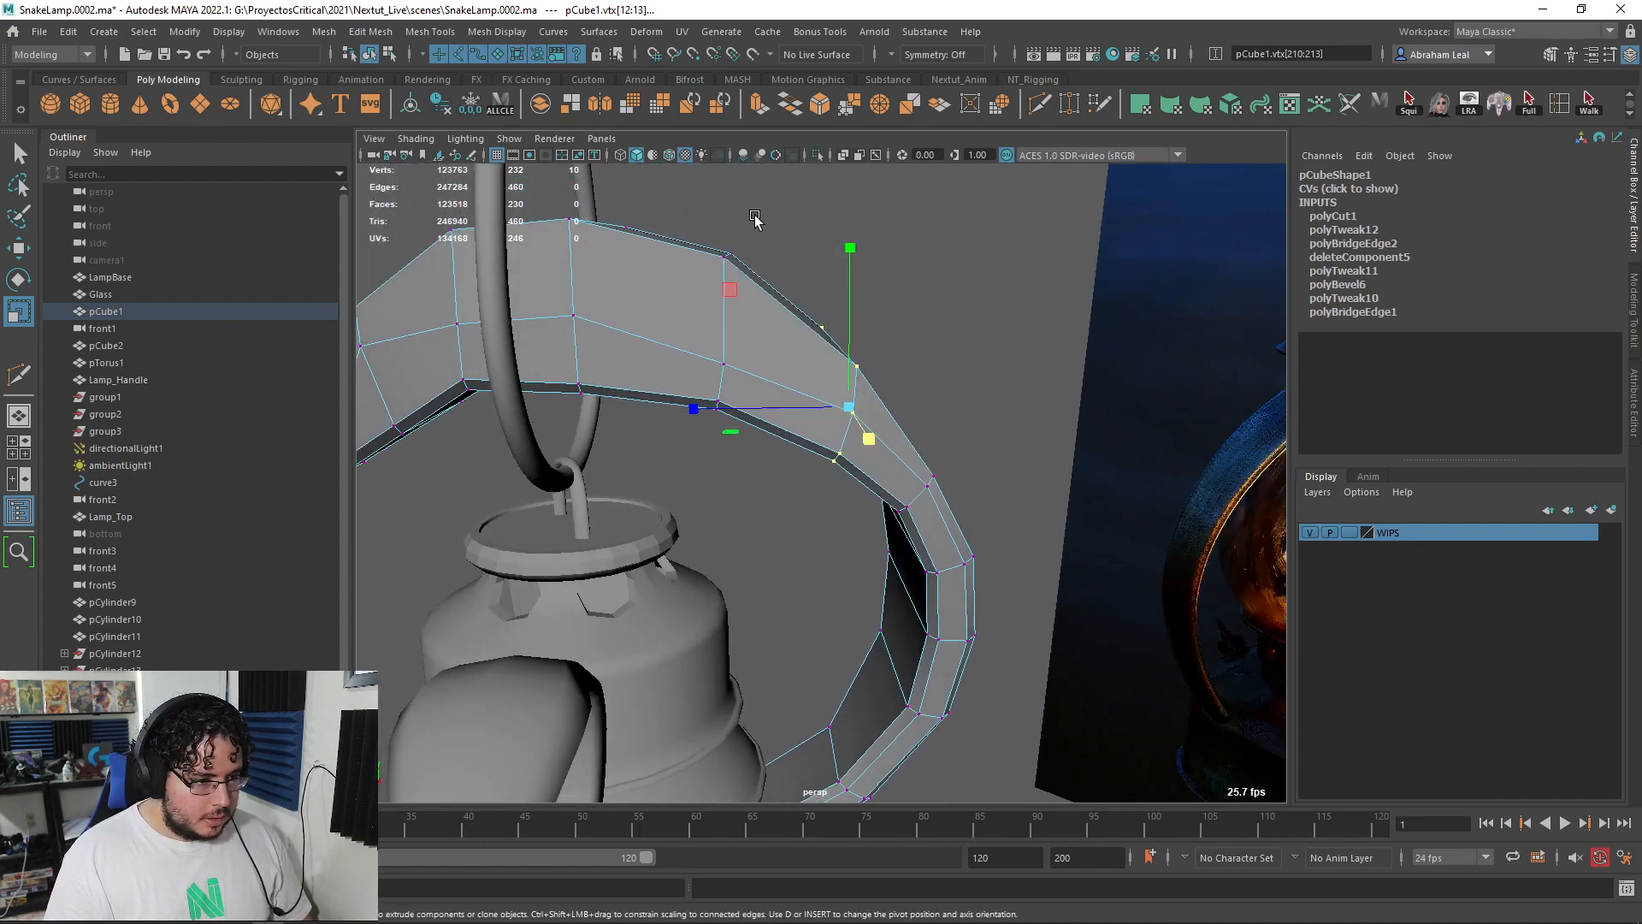
pyautogui.moveTo(665, 478)
pyautogui.keyDown('alt'); pyautogui.mouseDown()
pyautogui.moveTo(613, 401)
pyautogui.moveTo(733, 377)
pyautogui.moveTo(730, 247)
pyautogui.moveTo(673, 489)
pyautogui.mouseUp(); pyautogui.keyUp('alt')
pyautogui.keyDown('alt'); pyautogui.moveTo(673, 489); pyautogui.dragTo(609, 536); pyautogui.keyUp('alt')
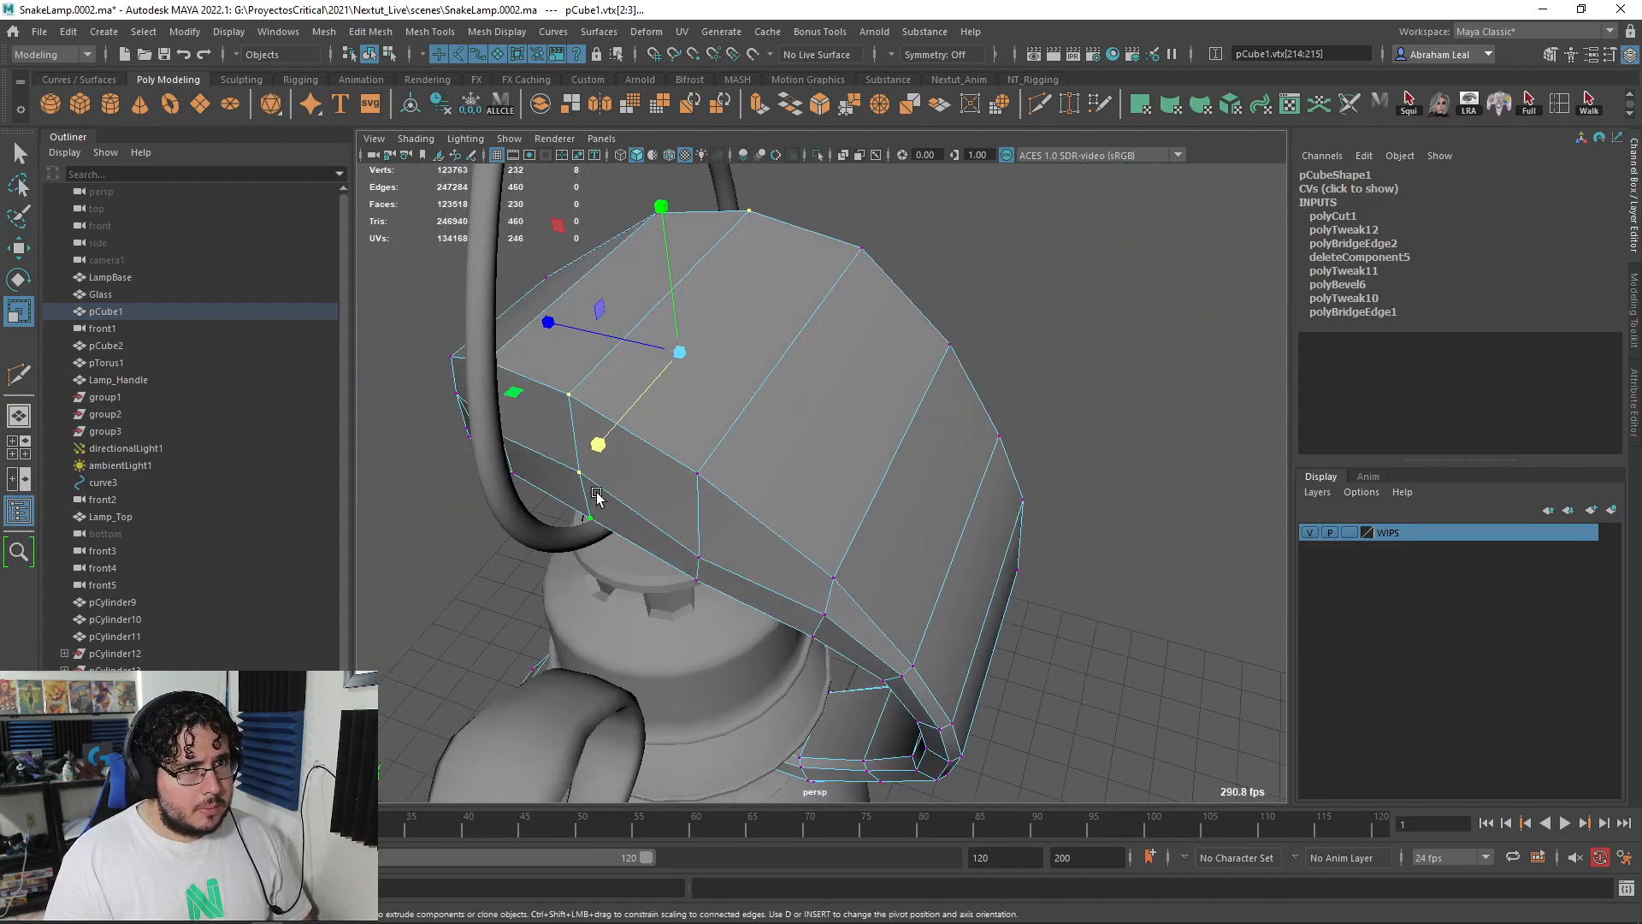
pyautogui.keyDown('alt'); pyautogui.moveTo(579, 460); pyautogui.dragTo(669, 445); pyautogui.keyUp('alt')
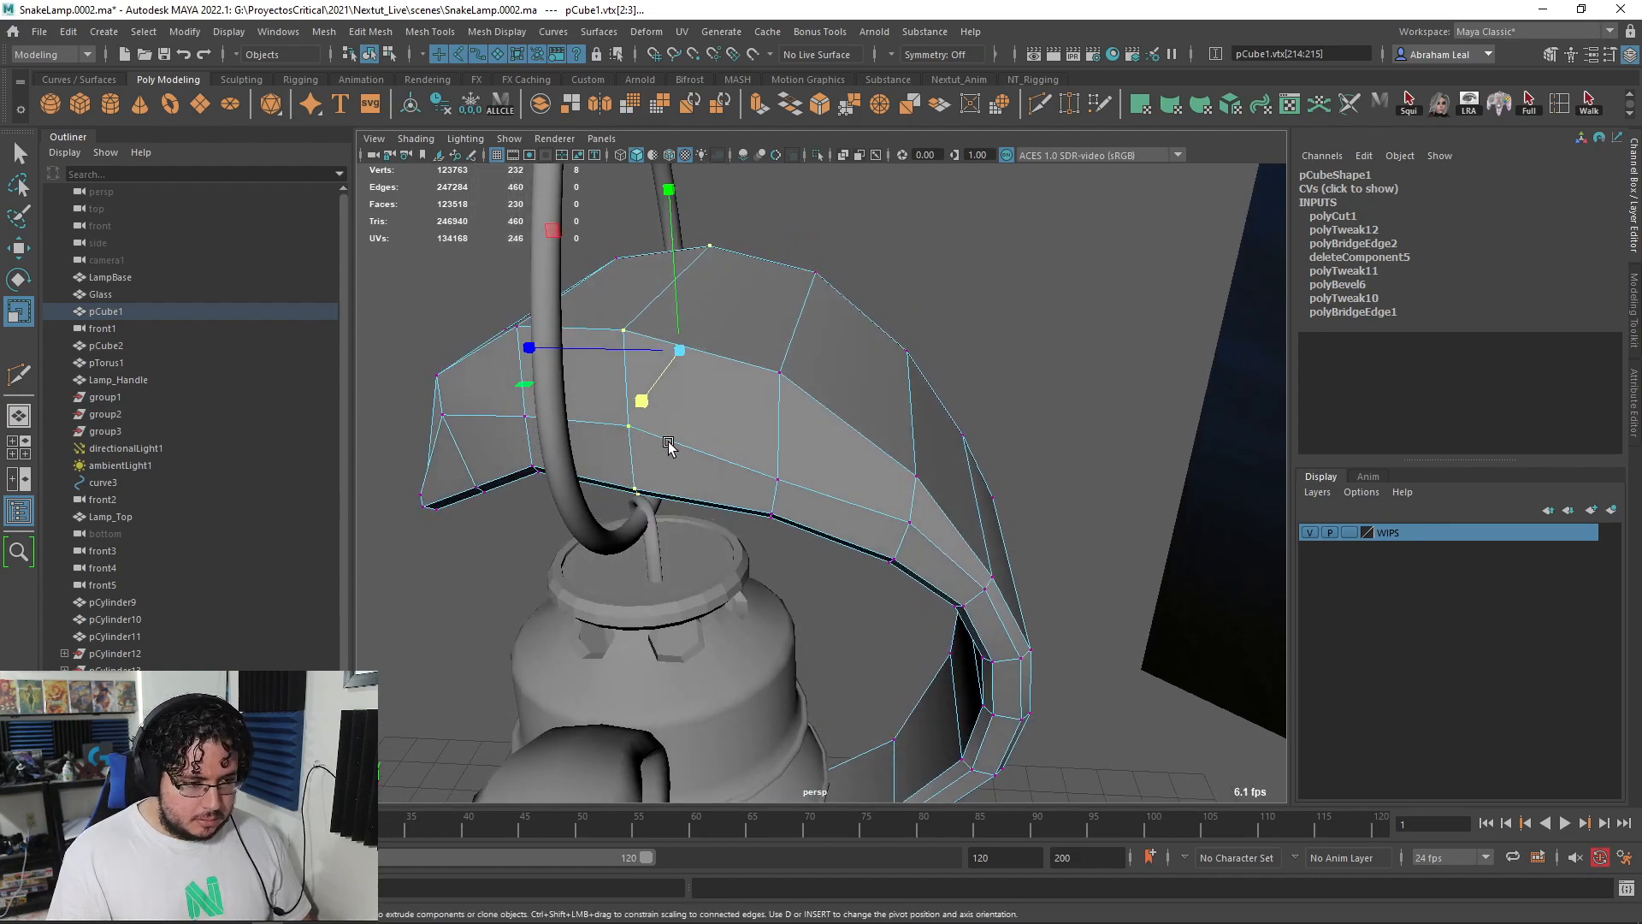
pyautogui.keyDown('alt'); pyautogui.moveTo(777, 459); pyautogui.dragTo(883, 575); pyautogui.keyUp('alt')
pyautogui.keyDown('alt'); pyautogui.moveTo(889, 575); pyautogui.dragTo(1091, 574); pyautogui.keyUp('alt')
pyautogui.moveTo(1088, 572); pyautogui.dragTo(912, 597)
pyautogui.keyDown('alt'); pyautogui.moveTo(941, 603); pyautogui.dragTo(1082, 638); pyautogui.keyUp('alt')
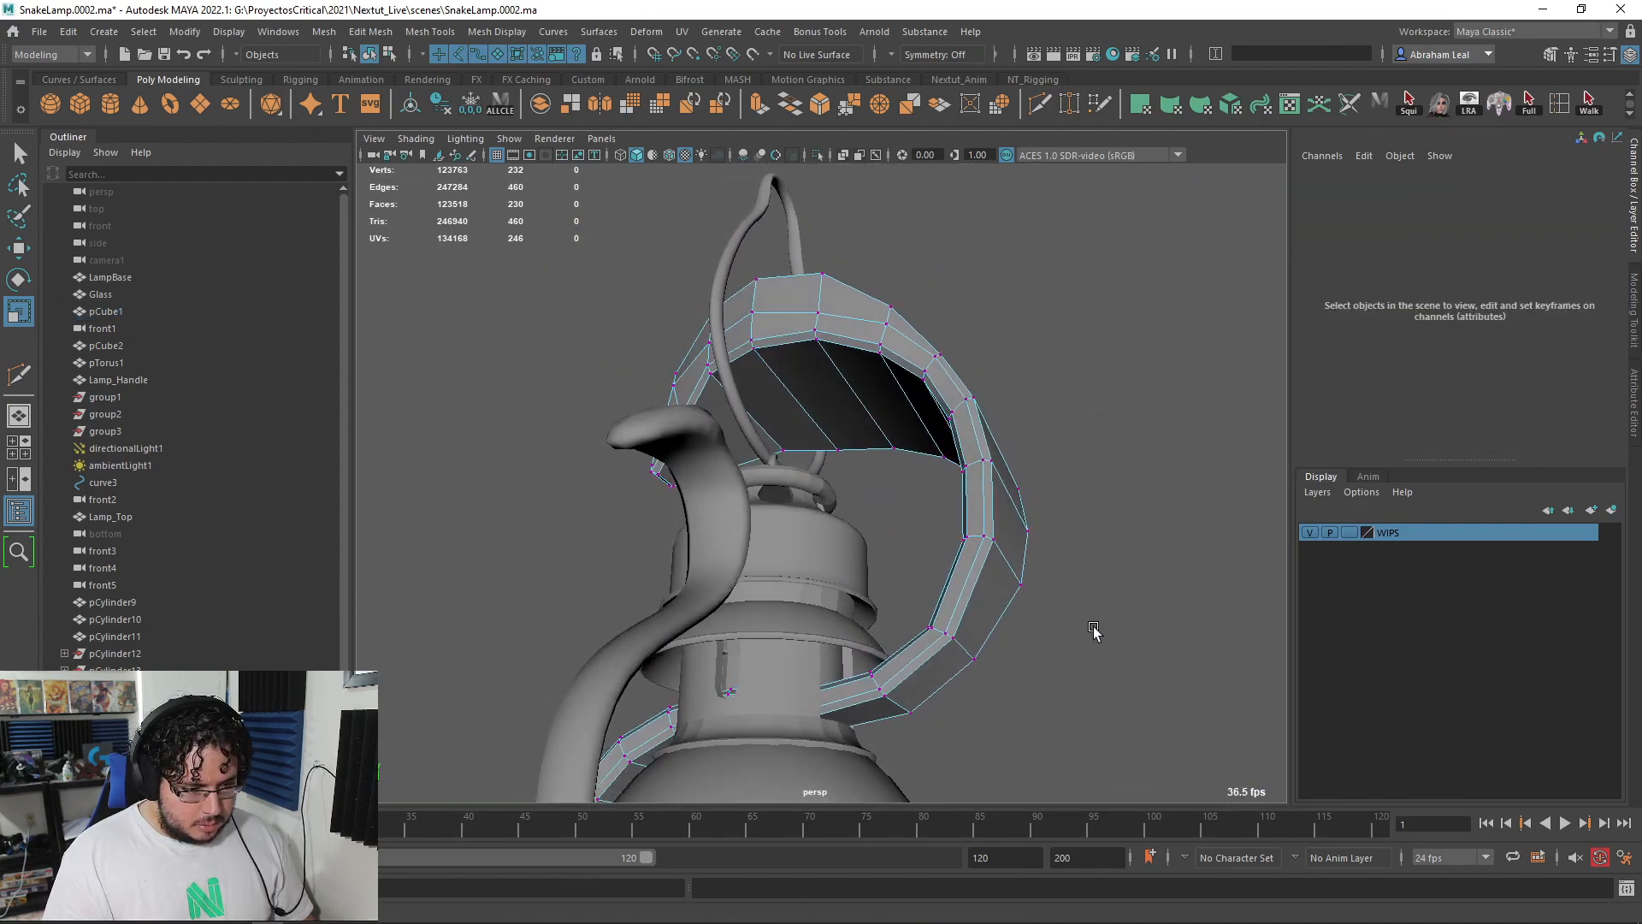
# - Scale the vertex row on the body's lower rear curve beside the lamp collar along X
pyautogui.moveTo(913, 665); pyautogui.dragTo(909, 668)
pyautogui.keyDown('alt'); pyautogui.moveTo(908, 668); pyautogui.dragTo(857, 670); pyautogui.keyUp('alt')
pyautogui.scroll(4, 858, 670)
pyautogui.keyDown('alt'); pyautogui.moveTo(853, 557); pyautogui.dragTo(544, 589); pyautogui.keyUp('alt')
pyautogui.scroll(-4, 545, 588)
pyautogui.keyDown('alt'); pyautogui.moveTo(688, 550); pyautogui.dragTo(504, 572); pyautogui.keyUp('alt')
pyautogui.keyDown('alt'); pyautogui.moveTo(867, 508); pyautogui.dragTo(854, 503); pyautogui.keyUp('alt')
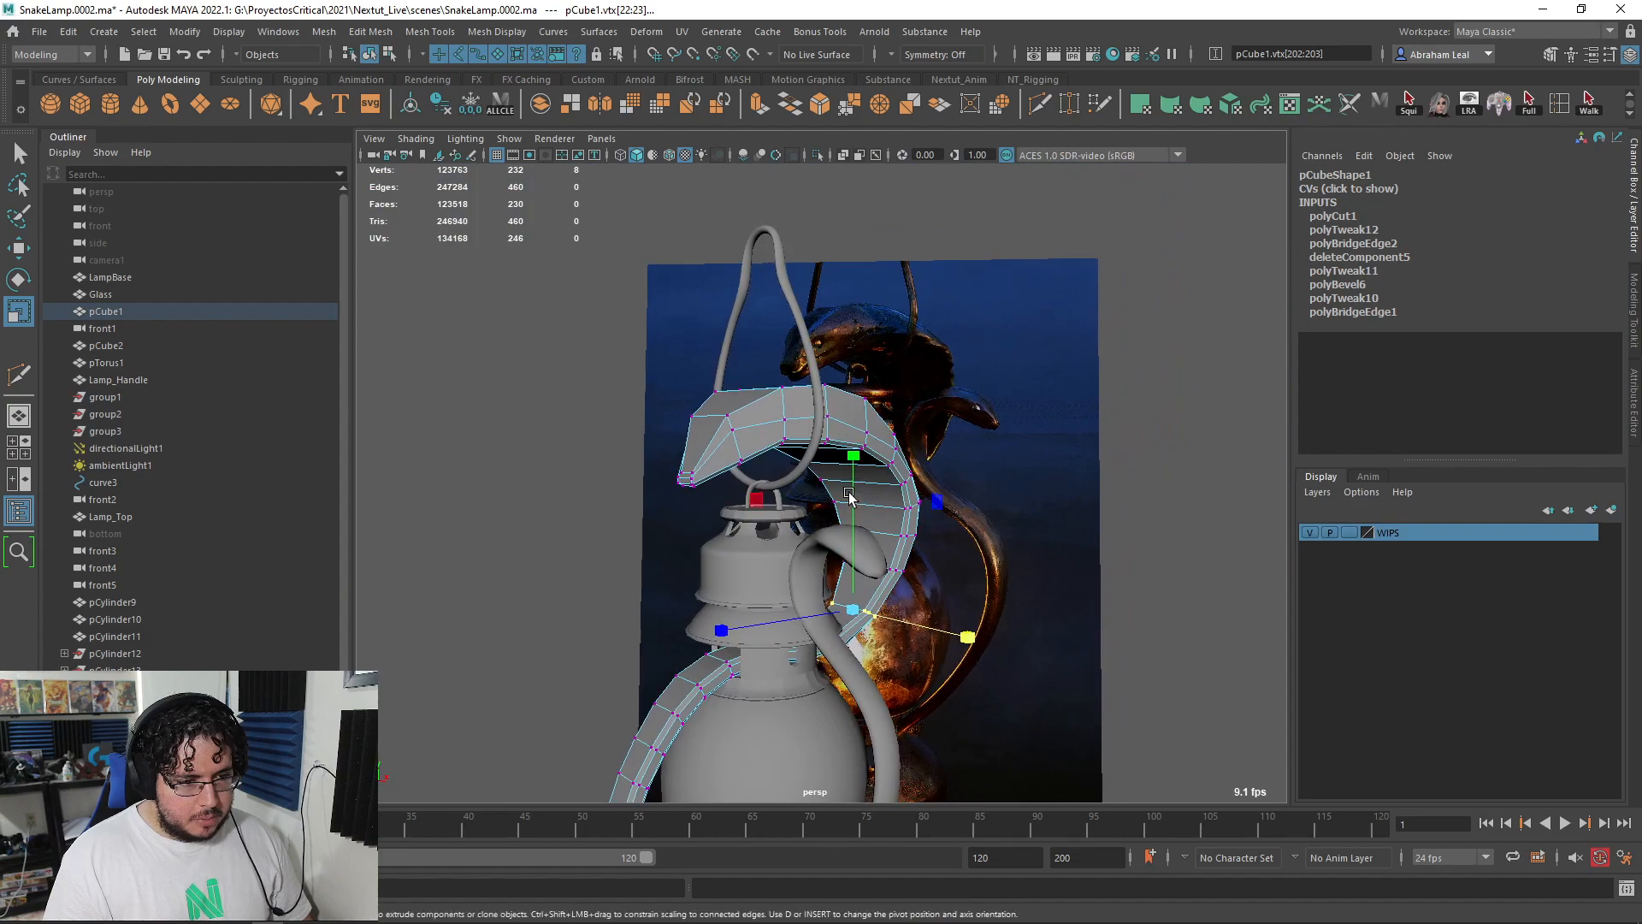
# - Insert a centred lengthwise edge loop along the snake body with Multi-Cut and return to object mode
pyautogui.click(1001, 379)
pyautogui.keyDown('alt'); pyautogui.moveTo(1001, 378); pyautogui.dragTo(977, 316); pyautogui.keyUp('alt')
pyautogui.click(889, 465)
pyautogui.keyDown('alt'); pyautogui.moveTo(992, 506); pyautogui.dragTo(1063, 547); pyautogui.keyUp('alt')
pyautogui.press('y')
pyautogui.keyDown('ctrl'); pyautogui.middleClick(746, 408); pyautogui.keyUp('ctrl')
pyautogui.keyDown('alt'); pyautogui.moveTo(856, 479); pyautogui.dragTo(898, 453); pyautogui.keyUp('alt')
pyautogui.press('q')
pyautogui.scroll(-5, 898, 453)
pyautogui.click(895, 447)
pyautogui.scroll(3, 881, 419)
pyautogui.moveTo(866, 394); pyautogui.dragTo(1013, 327, button='right')
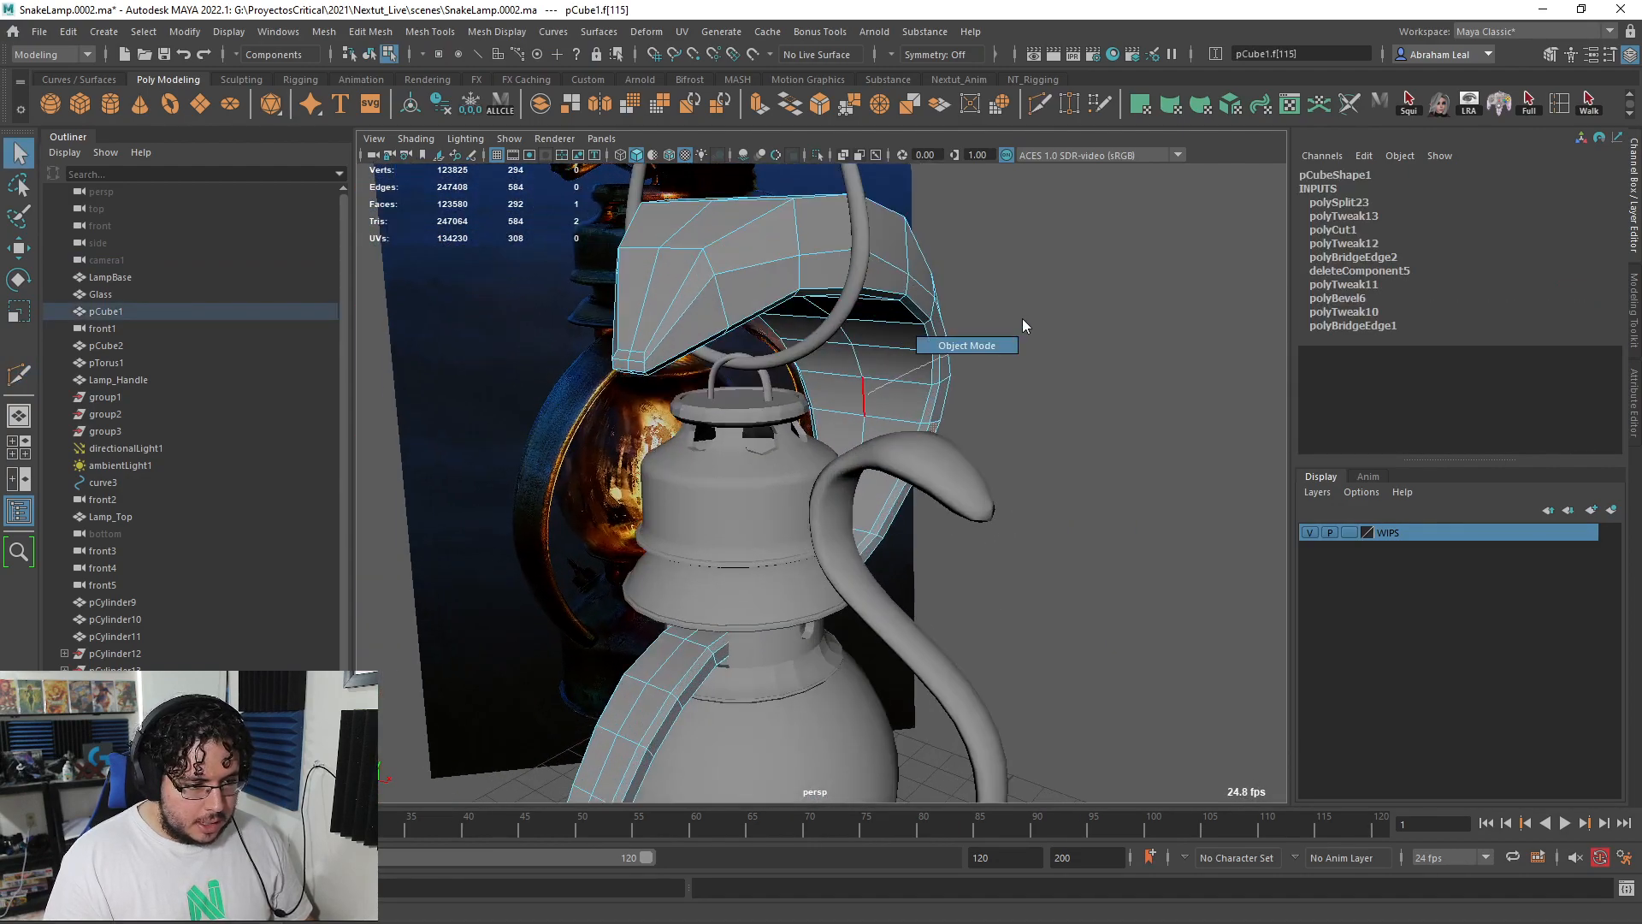
# - Preview the snake body smoothed from the front and restore its unsmoothed display
pyautogui.click(936, 453)
pyautogui.keyDown('alt'); pyautogui.moveTo(936, 453); pyautogui.dragTo(983, 565); pyautogui.keyUp('alt')
pyautogui.click(788, 290)
pyautogui.keyDown('alt'); pyautogui.moveTo(788, 290); pyautogui.dragTo(864, 316); pyautogui.keyUp('alt')
pyautogui.press('3')
pyautogui.click(989, 341)
pyautogui.click(842, 299)
pyautogui.press('1')
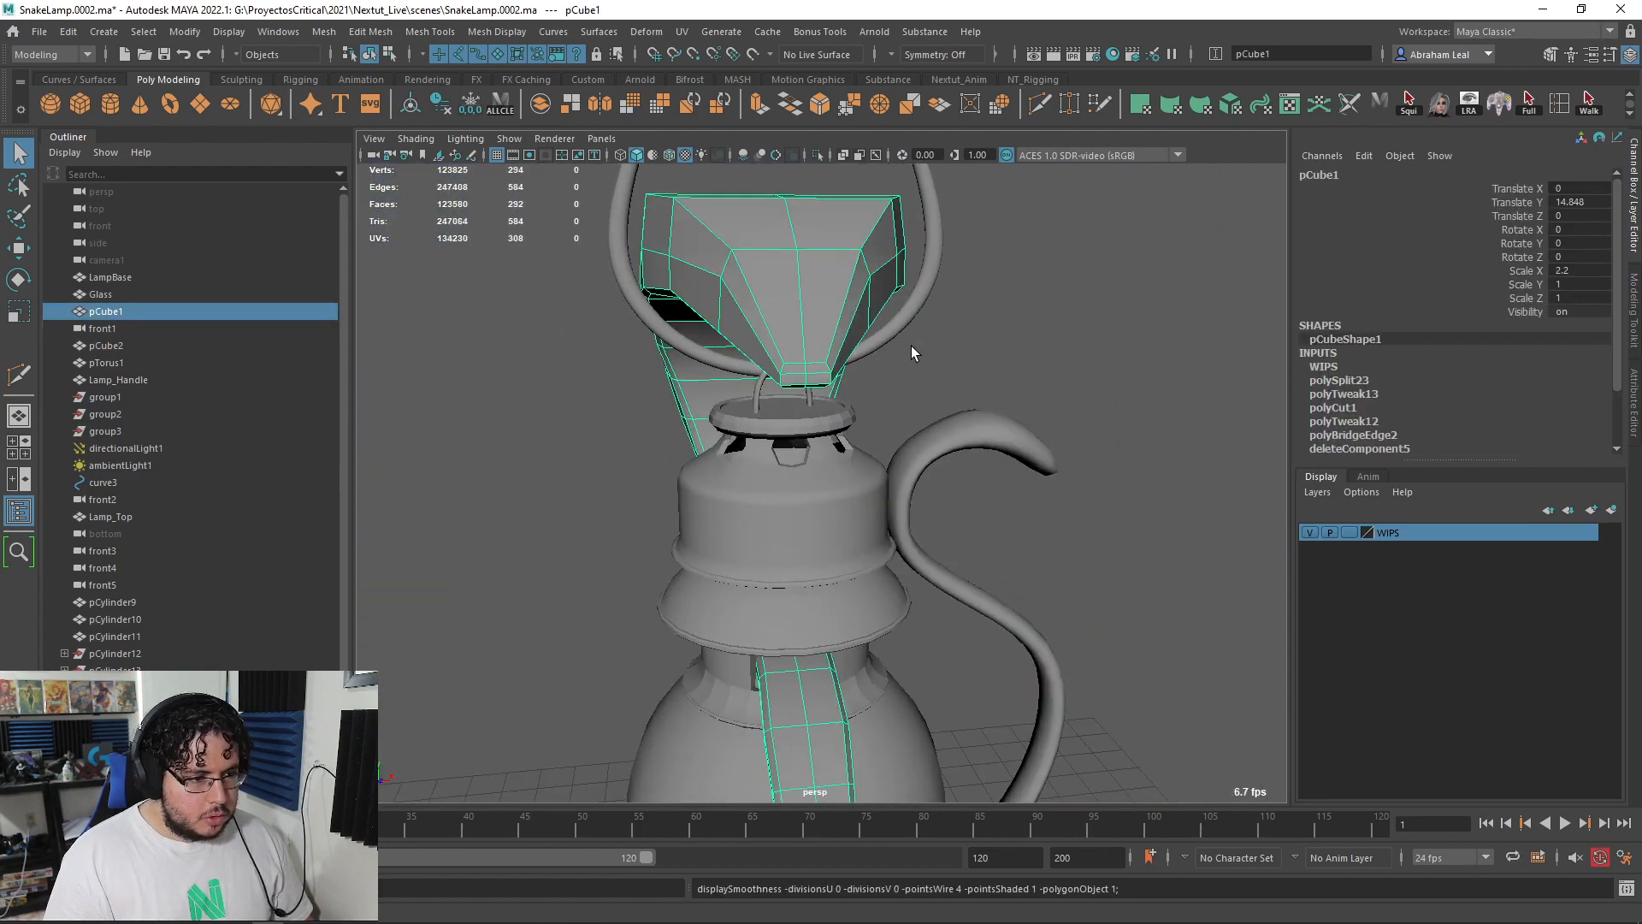
# - Try to apply the Smooth mesh operation to the snake body
pyautogui.click(319, 36)
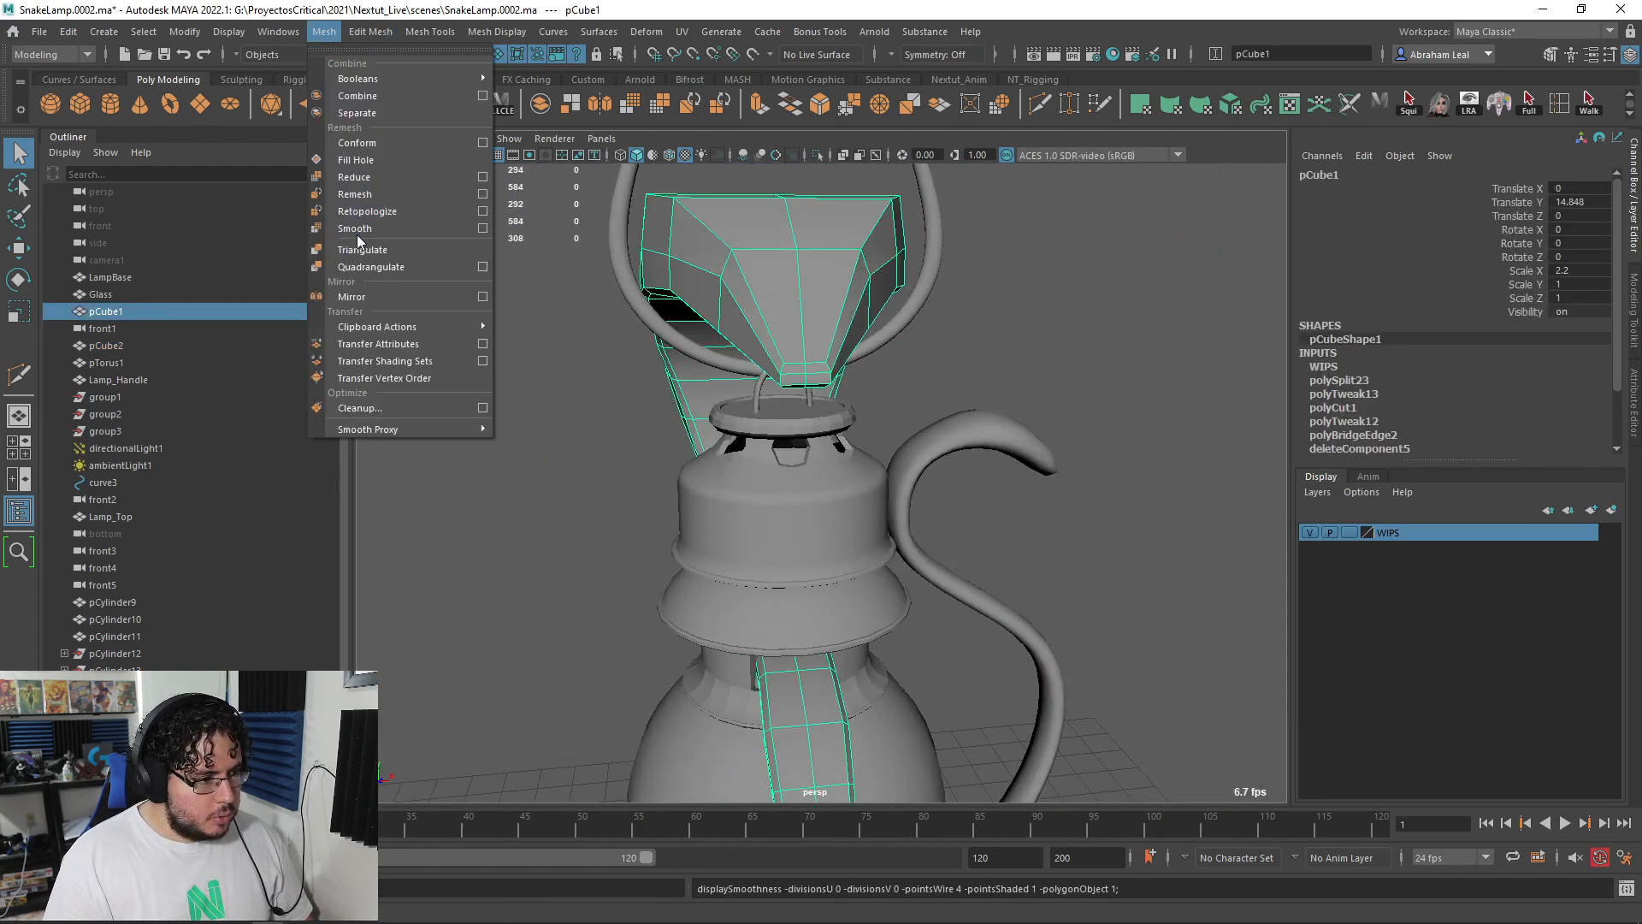
pyautogui.click(360, 227)
pyautogui.click(1016, 263)
pyautogui.scroll(-5, 795, 376)
pyautogui.keyDown('alt'); pyautogui.moveTo(1016, 264); pyautogui.dragTo(934, 453); pyautogui.keyUp('alt')
pyautogui.click(773, 385)
pyautogui.click(626, 395)
pyautogui.hotkey('ctrl', 'z')
pyautogui.hotkey('ctrl', 'z')
pyautogui.hotkey('ctrl', 'z')
pyautogui.hotkey('ctrl', 'z')
# - Reposition the edge loops where the snake's handle curve leaves the lamp neck in the side view and check them smoothed
pyautogui.scroll(4, 1011, 433)
pyautogui.press('space')
pyautogui.moveTo(962, 525); pyautogui.dragTo(1043, 526)
pyautogui.scroll(-3, 741, 562)
pyautogui.scroll(2, 741, 562)
pyautogui.keyDown('alt'); pyautogui.moveTo(740, 562); pyautogui.dragTo(887, 366, button='middle'); pyautogui.keyUp('alt')
pyautogui.press('3')
pyautogui.keyDown('alt'); pyautogui.moveTo(746, 449); pyautogui.dragTo(821, 385, button='middle'); pyautogui.keyUp('alt')
pyautogui.scroll(2, 838, 265)
pyautogui.press('1')
pyautogui.press('q')
pyautogui.press('F10')
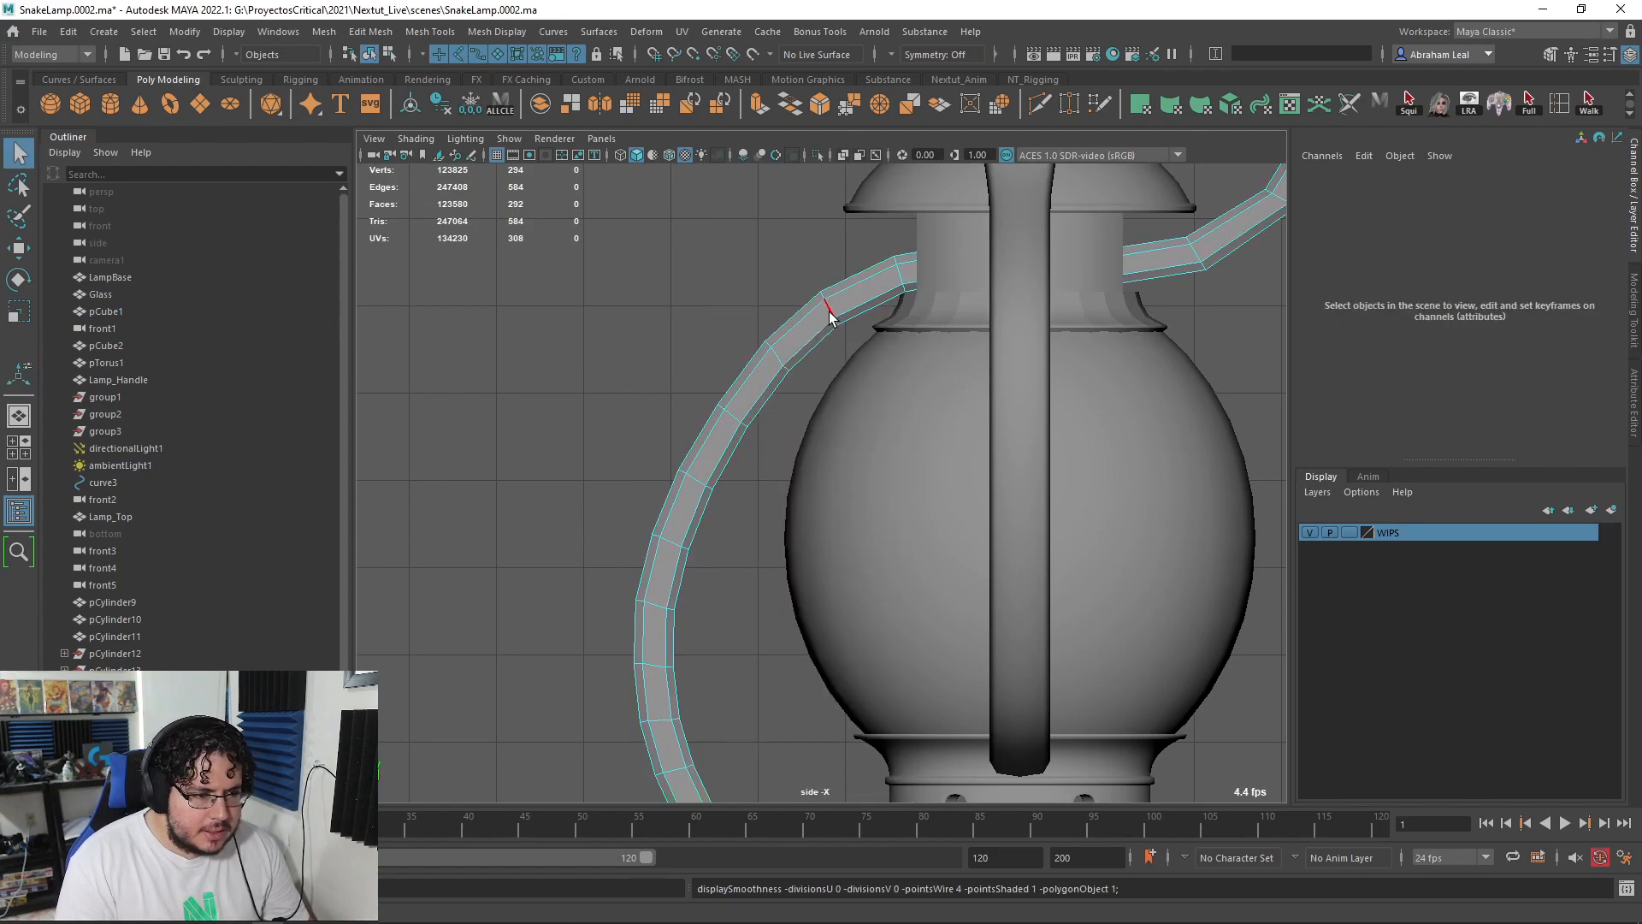
pyautogui.doubleClick(829, 311)
pyautogui.press('w')
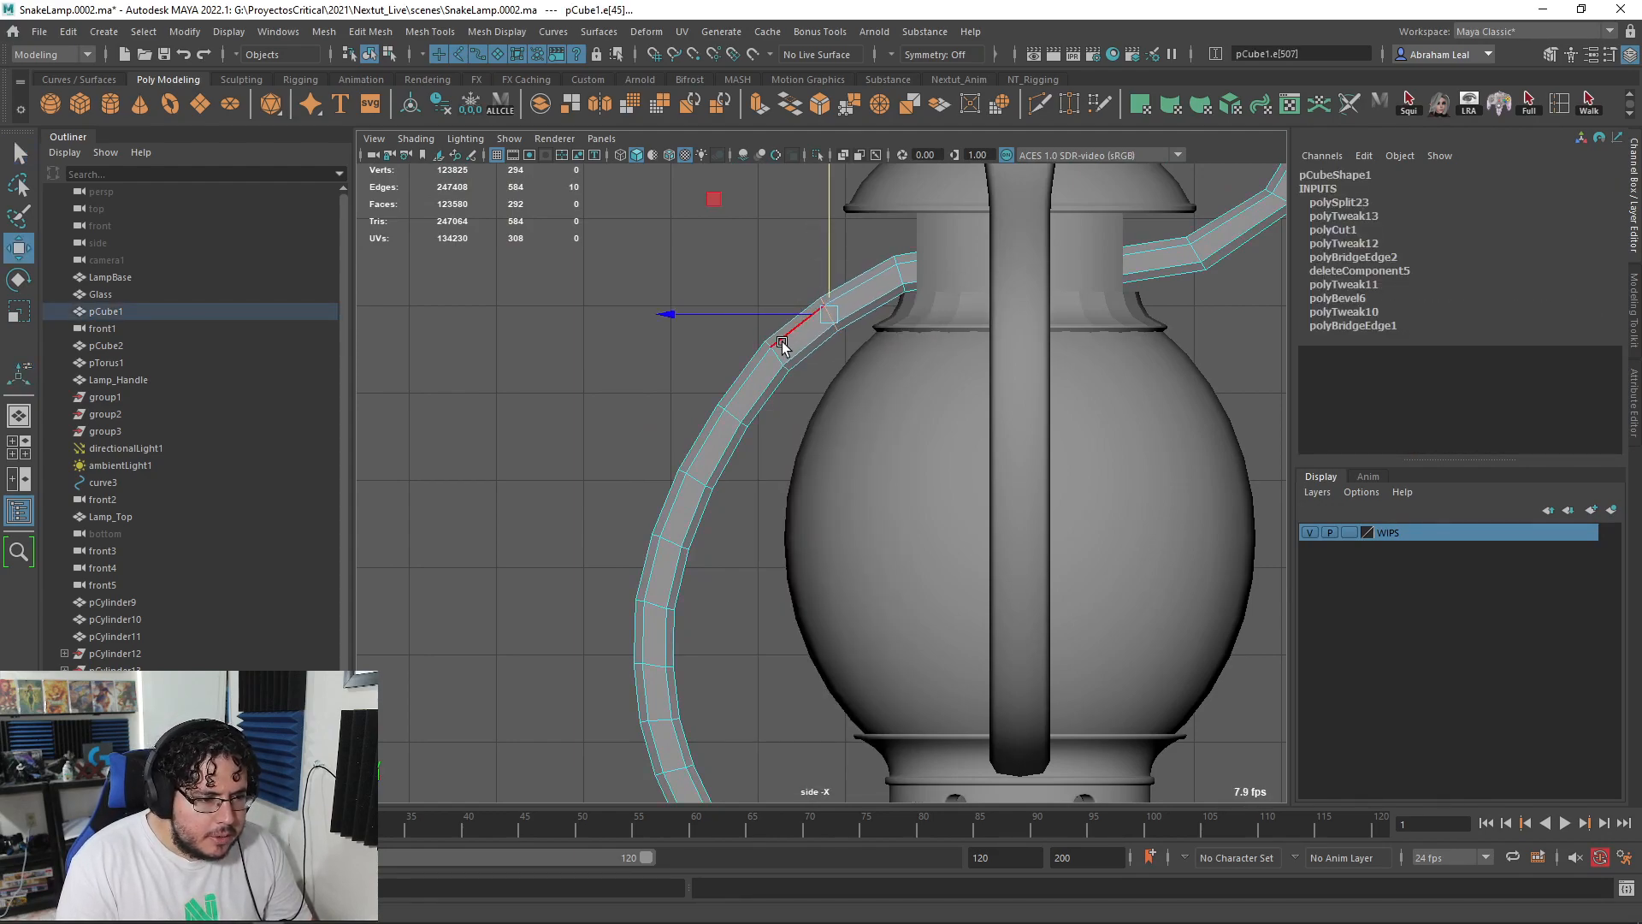
pyautogui.press('3')
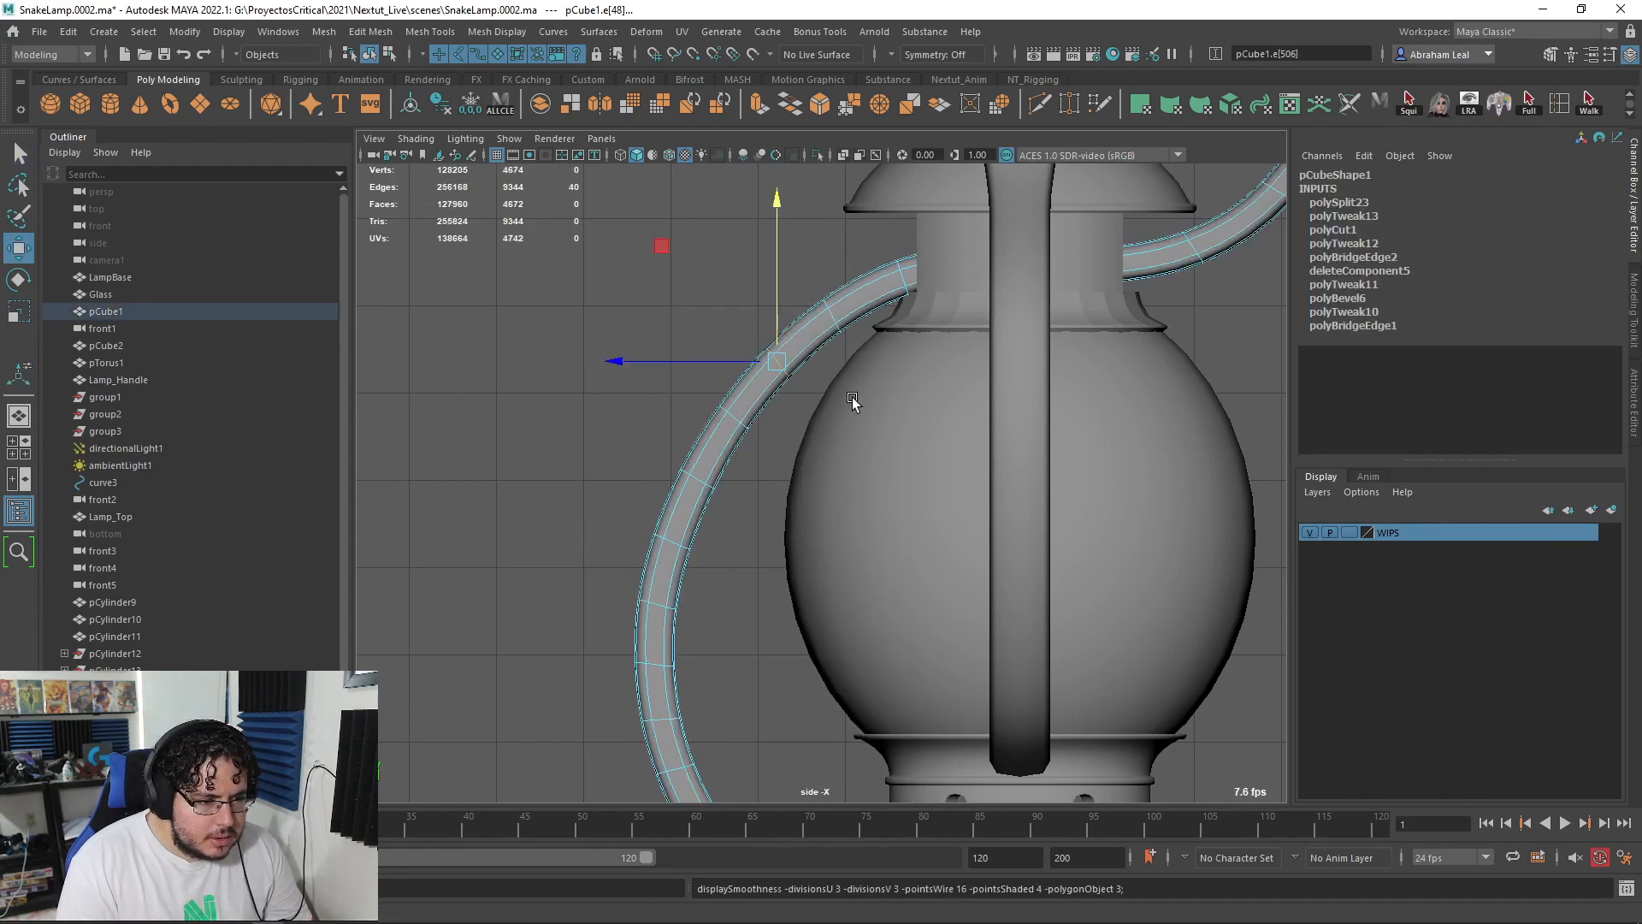
pyautogui.keyDown('alt'); pyautogui.moveTo(711, 570); pyautogui.dragTo(792, 477, button='middle'); pyautogui.keyUp('alt')
pyautogui.scroll(-5, 792, 477)
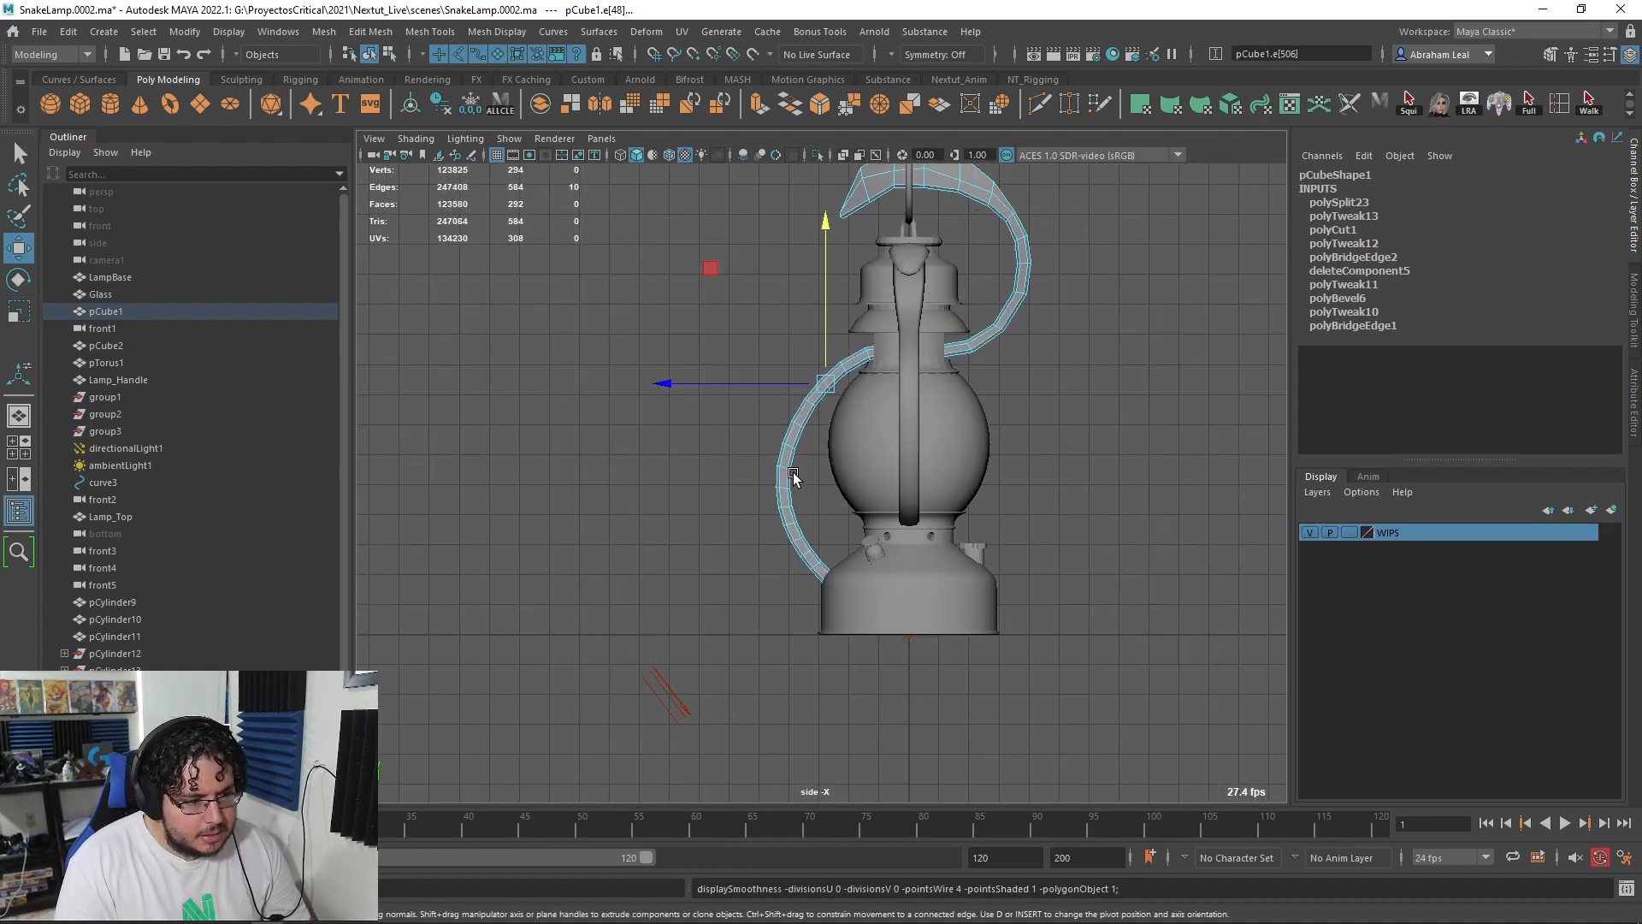
# - Return to the perspective view in object mode with the snake body displayed smoothed
pyautogui.scroll(3, 770, 467)
pyautogui.press('1')
pyautogui.press('space')
pyautogui.moveTo(767, 467); pyautogui.dragTo(872, 440)
pyautogui.click(980, 428)
pyautogui.keyDown('alt'); pyautogui.moveTo(981, 428); pyautogui.dragTo(907, 420); pyautogui.keyUp('alt')
pyautogui.press('3')
pyautogui.click(1005, 351)
pyautogui.keyDown('alt'); pyautogui.moveTo(1006, 351); pyautogui.dragTo(999, 366); pyautogui.keyUp('alt')
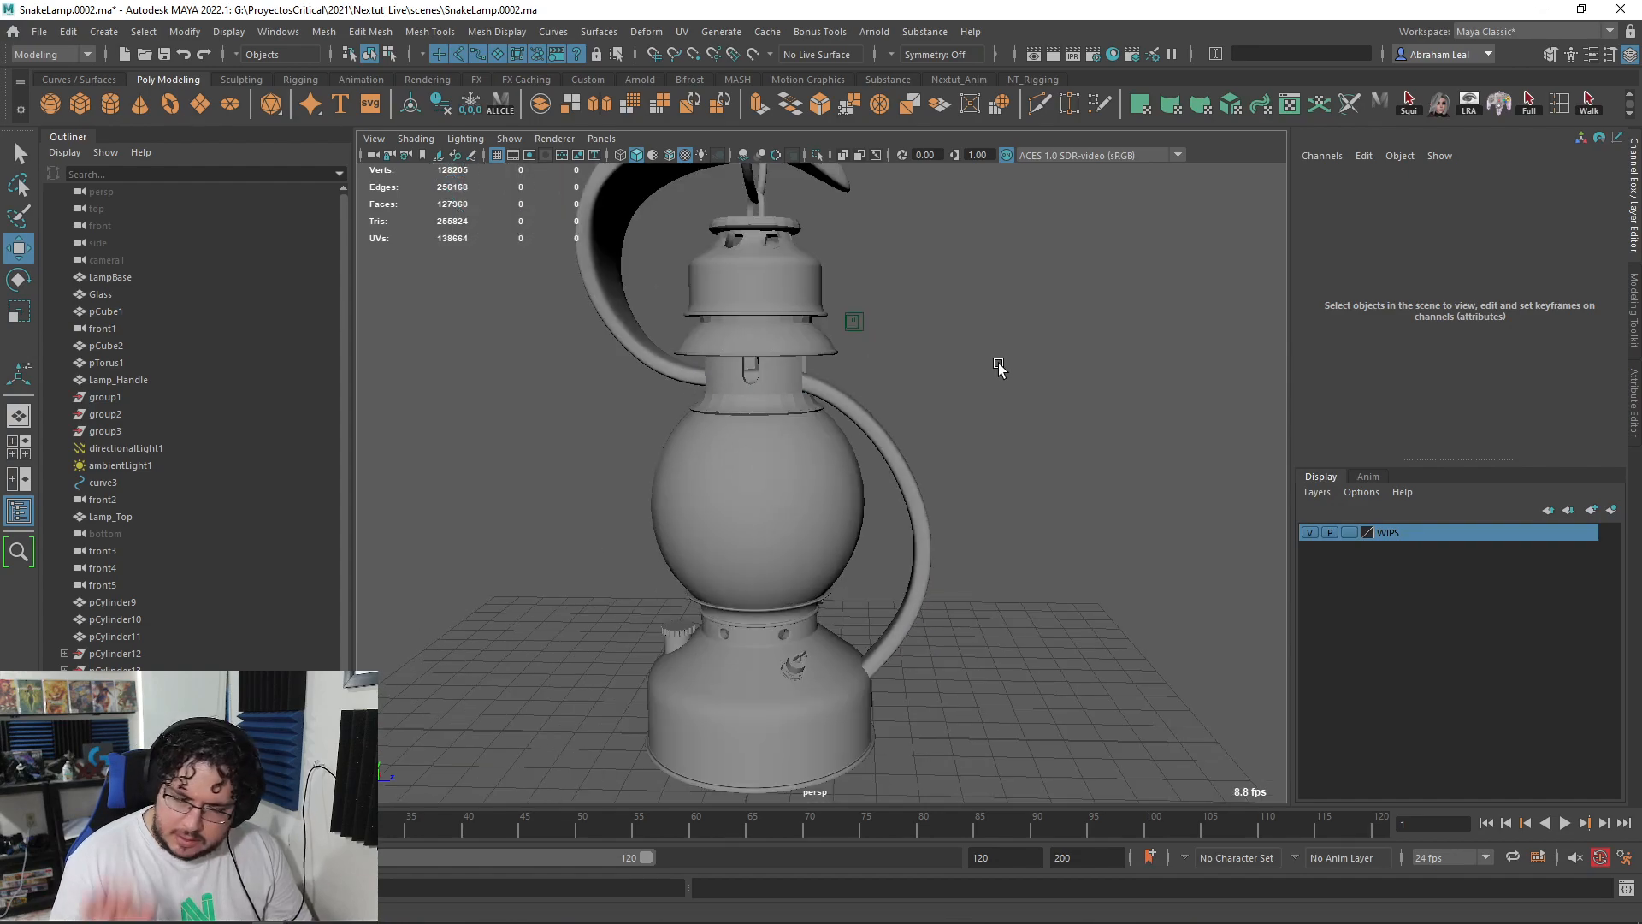
# - Examine the smoothed snake and lamp from several sides beside the reference image
pyautogui.keyDown('alt'); pyautogui.moveTo(837, 377); pyautogui.dragTo(718, 342); pyautogui.keyUp('alt')
pyautogui.keyDown('alt'); pyautogui.moveTo(719, 342); pyautogui.dragTo(739, 384, button='right'); pyautogui.keyUp('alt')
pyautogui.keyDown('alt'); pyautogui.moveTo(739, 384); pyautogui.dragTo(942, 576); pyautogui.keyUp('alt')
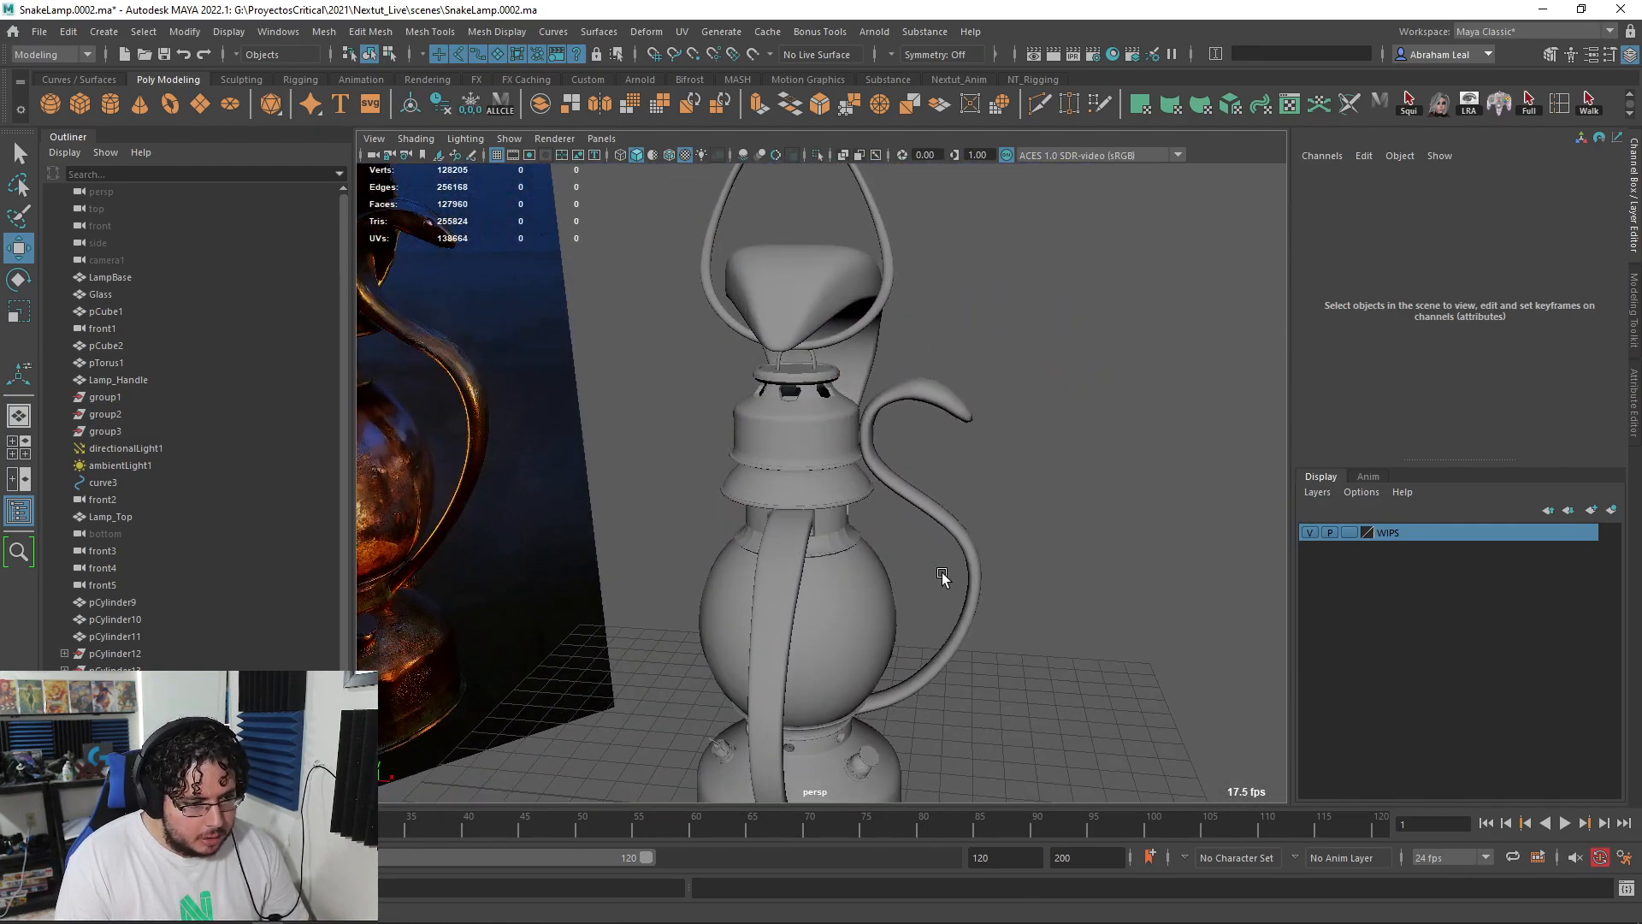
pyautogui.keyDown('alt'); pyautogui.moveTo(941, 575); pyautogui.dragTo(1089, 557, button='right'); pyautogui.keyUp('alt')
pyautogui.scroll(-5, 1100, 553)
pyautogui.scroll(5, 1082, 541)
pyautogui.scroll(-3, 1074, 542)
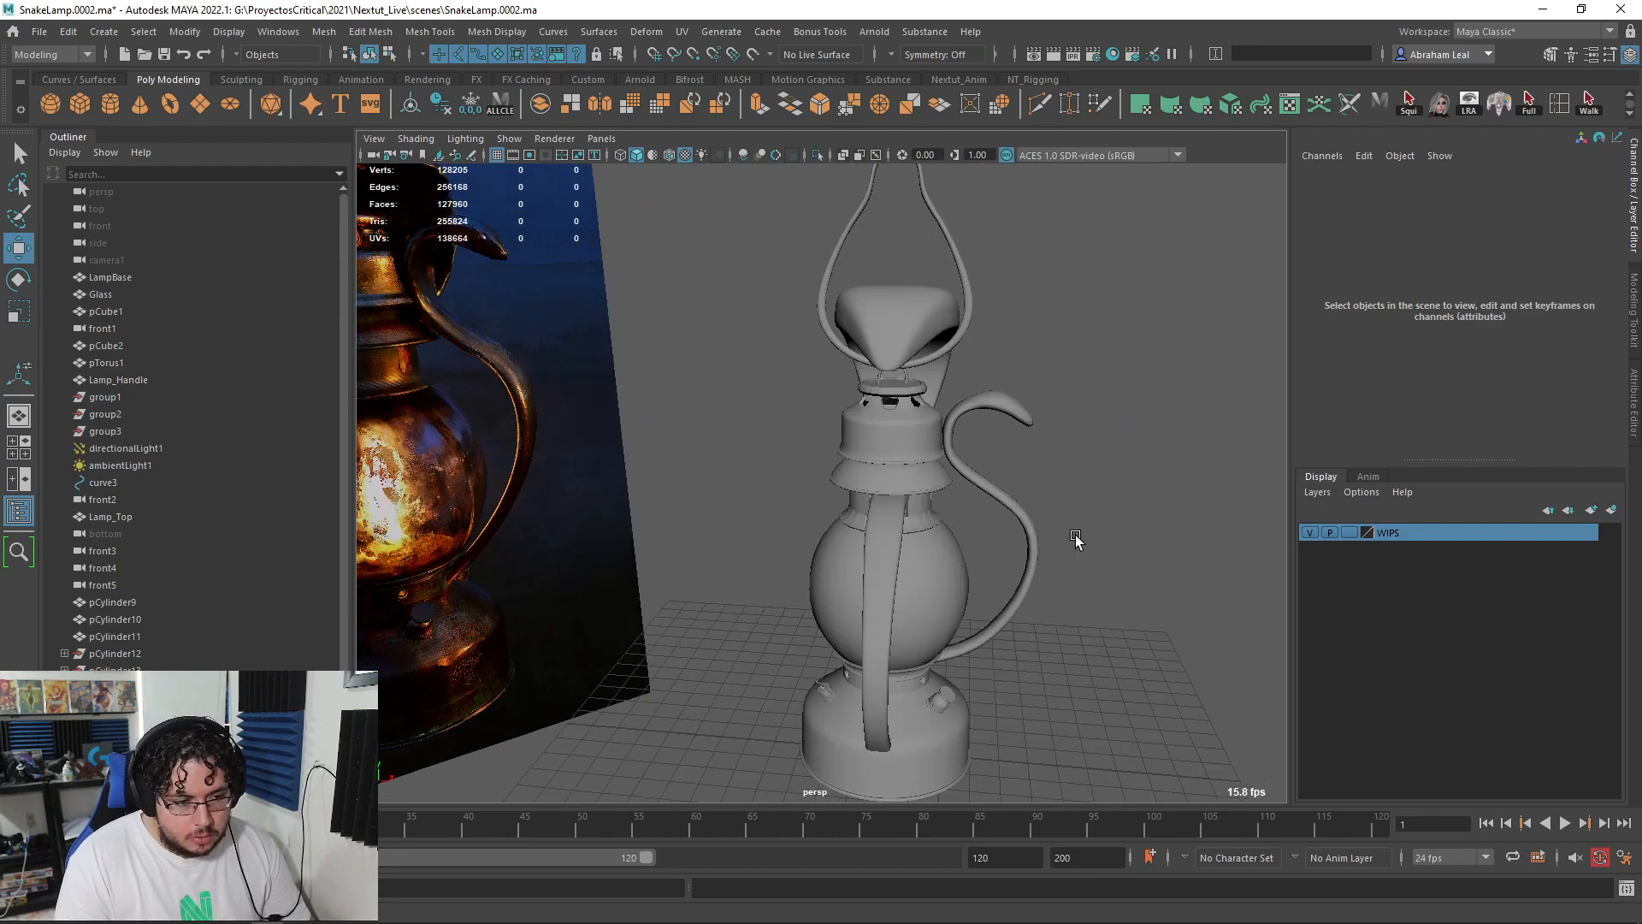
pyautogui.scroll(2, 1075, 540)
pyautogui.click(1010, 421)
pyautogui.click(1012, 421)
pyautogui.keyDown('alt'); pyautogui.moveTo(1070, 458); pyautogui.dragTo(607, 376); pyautogui.keyUp('alt')
pyautogui.keyDown('alt'); pyautogui.moveTo(828, 601); pyautogui.dragTo(762, 418, button='middle'); pyautogui.keyUp('alt')
pyautogui.keyDown('alt'); pyautogui.moveTo(762, 417); pyautogui.dragTo(1147, 429); pyautogui.keyUp('alt')
pyautogui.click(1166, 447)
pyautogui.scroll(-3, 1101, 449)
pyautogui.keyDown('alt'); pyautogui.moveTo(1101, 449); pyautogui.dragTo(1101, 463, button='middle'); pyautogui.keyUp('alt')
# - Display all lamp and snake meshes unsmoothed and delete their construction history
pyautogui.moveTo(1034, 308); pyautogui.dragTo(811, 623)
pyautogui.press('1')
pyautogui.scroll(5, 941, 619)
pyautogui.keyDown('alt'); pyautogui.moveTo(941, 619); pyautogui.dragTo(885, 526); pyautogui.keyUp('alt')
pyautogui.keyDown('alt'); pyautogui.moveTo(1050, 316); pyautogui.dragTo(1124, 295); pyautogui.keyUp('alt')
pyautogui.moveTo(1127, 256); pyautogui.dragTo(787, 710)
pyautogui.click(438, 105)
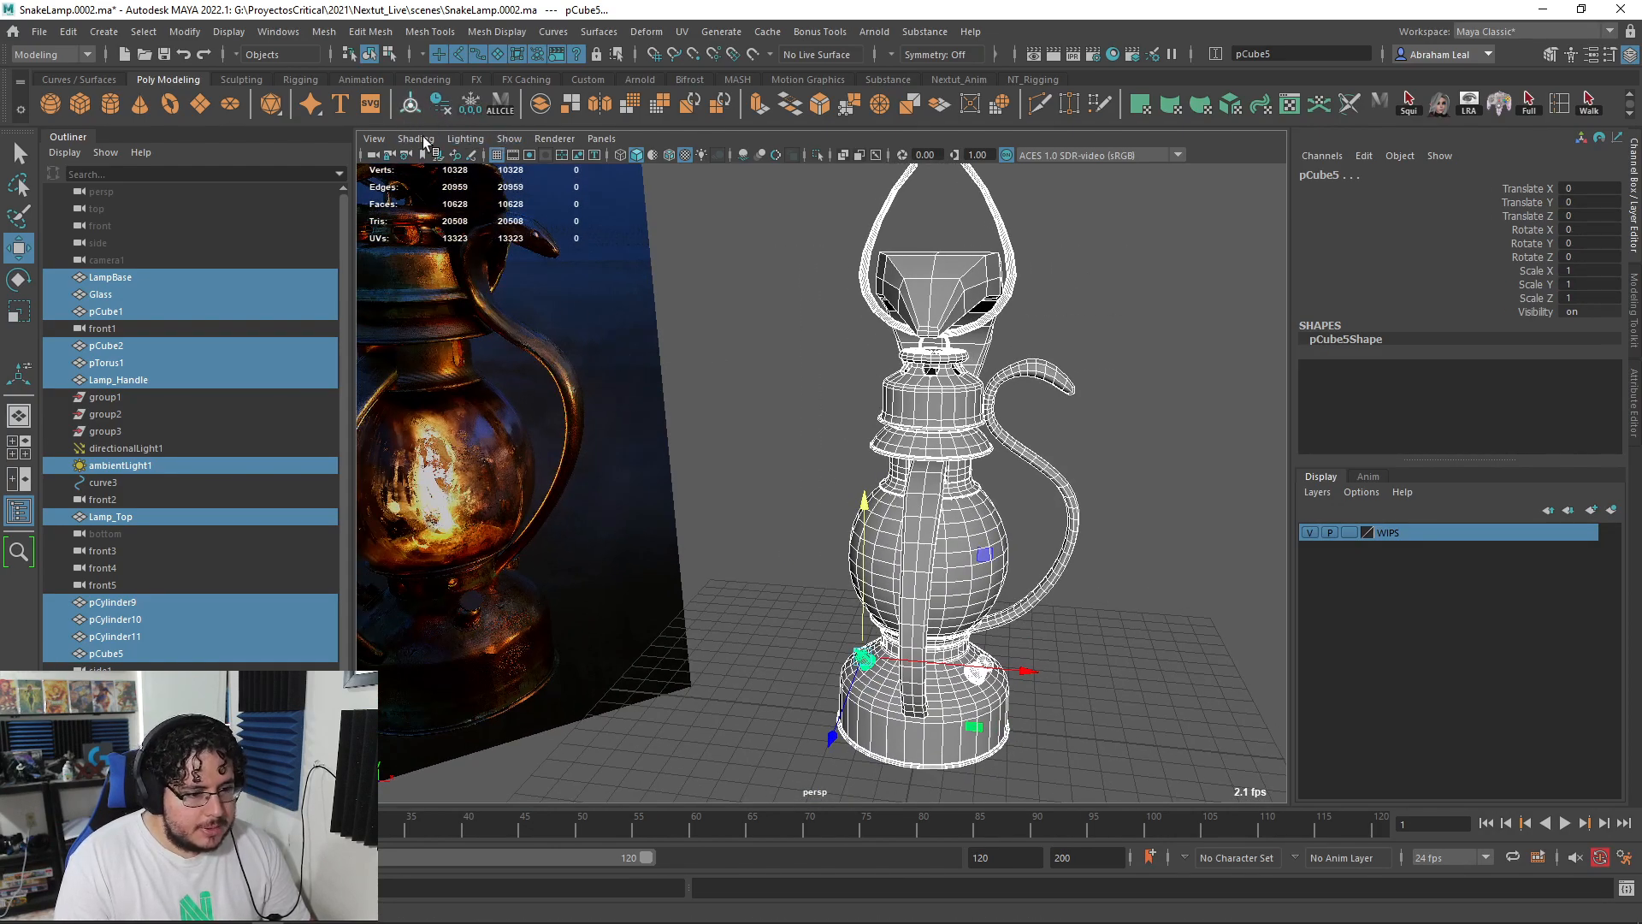
# - Group all the lamp and snake objects and unparent ambientLight1 from the group
pyautogui.scroll(3, 818, 377)
pyautogui.keyDown('alt'); pyautogui.moveTo(818, 377); pyautogui.dragTo(745, 400); pyautogui.keyUp('alt')
pyautogui.click(703, 376)
pyautogui.scroll(-4, 745, 399)
pyautogui.keyDown('alt'); pyautogui.moveTo(991, 326); pyautogui.dragTo(741, 637); pyautogui.keyUp('alt')
pyautogui.hotkey('ctrl', 'g')
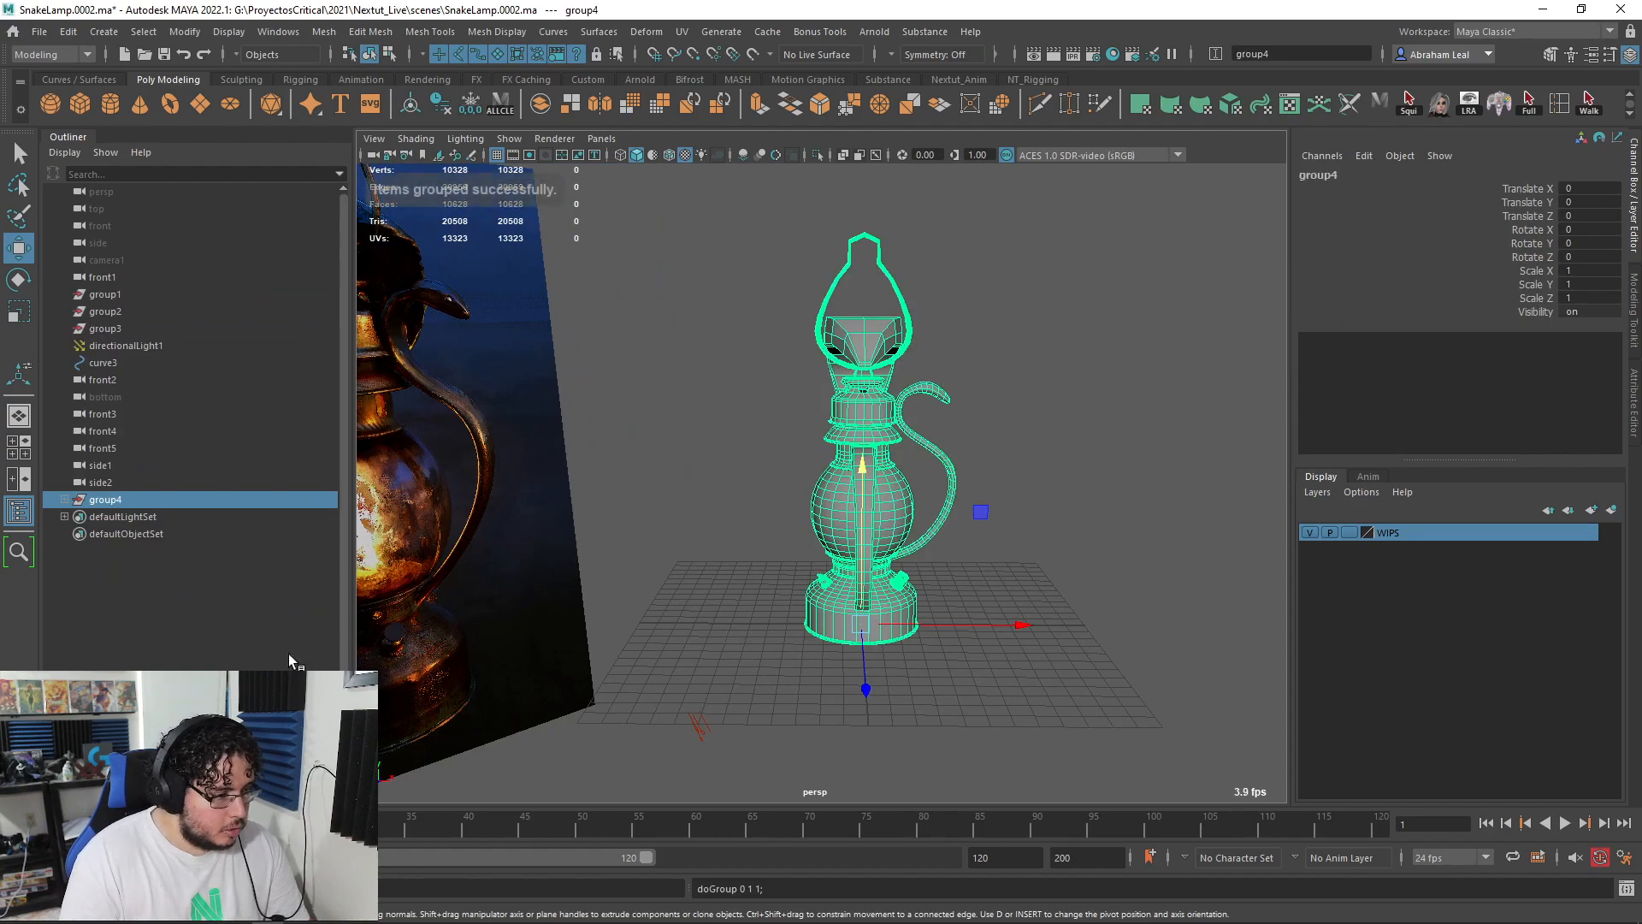
pyautogui.click(71, 501)
pyautogui.click(124, 517)
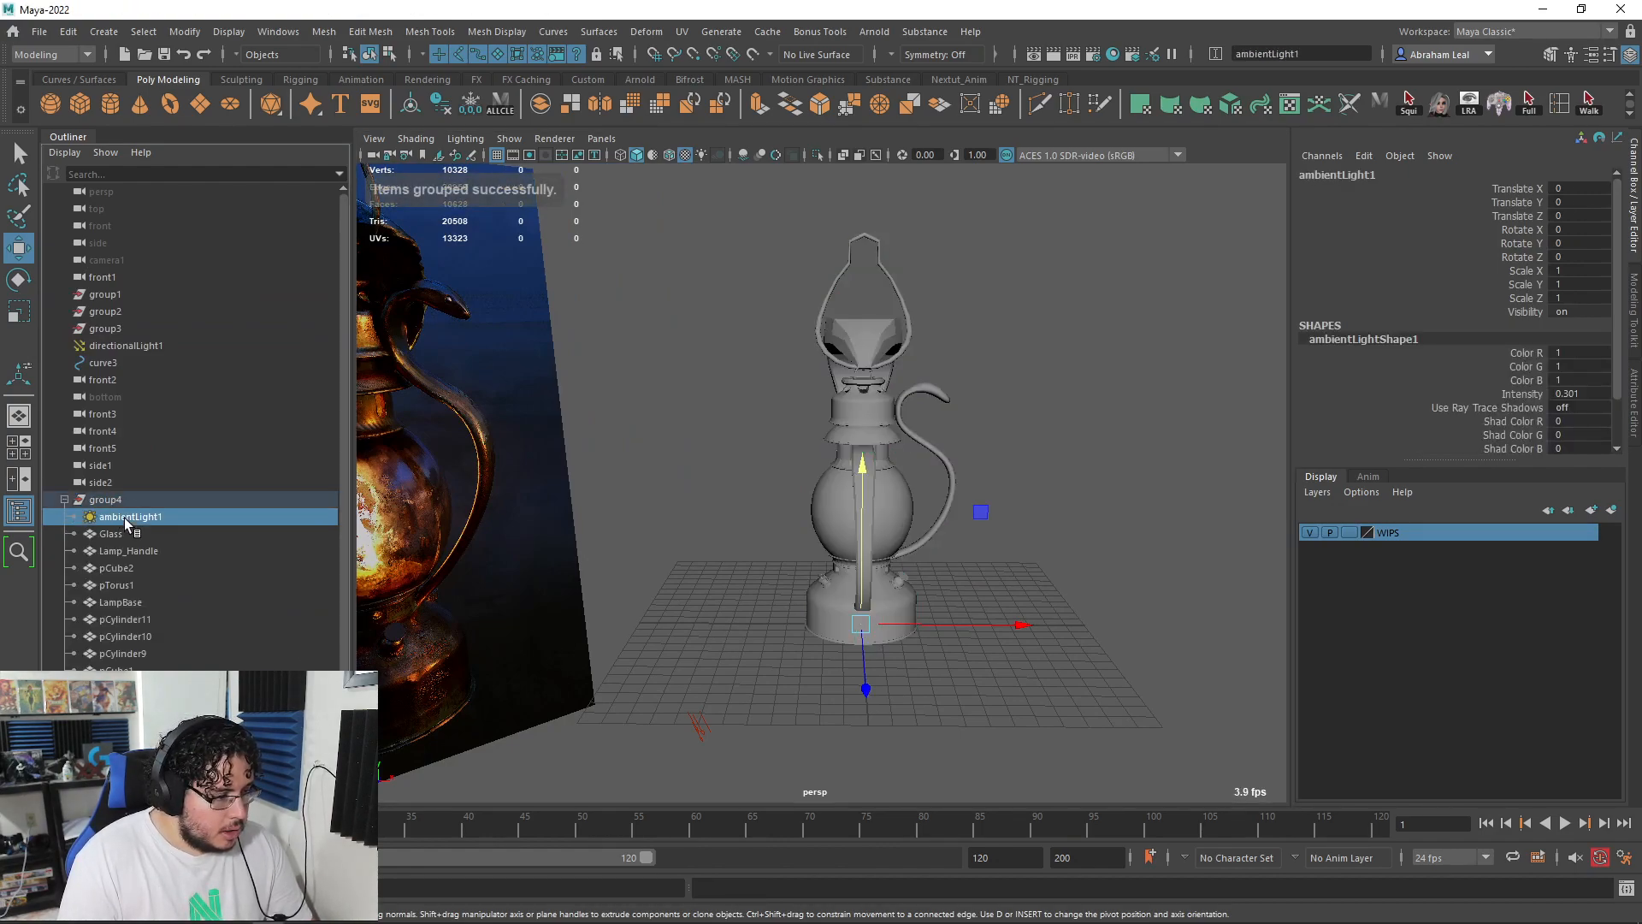
pyautogui.hotkey('shift', 'p')
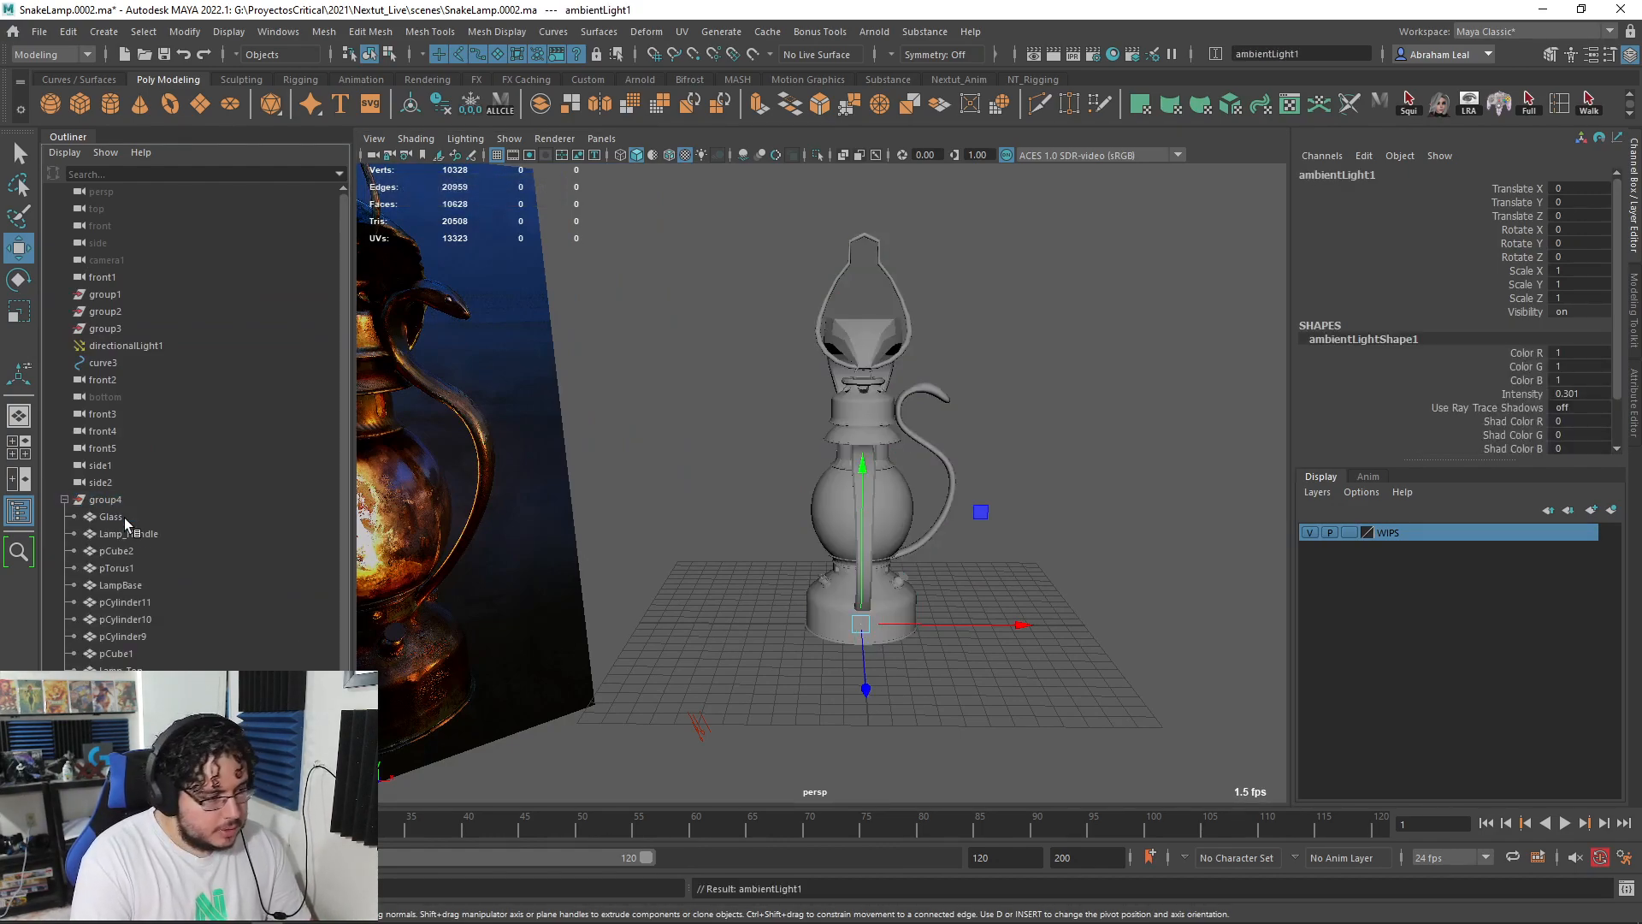
# - Rename the new lamp group as SnakeLamp
pyautogui.doubleClick(102, 502)
pyautogui.write('Sa')
pyautogui.write('akeLamp')
pyautogui.press('Return')
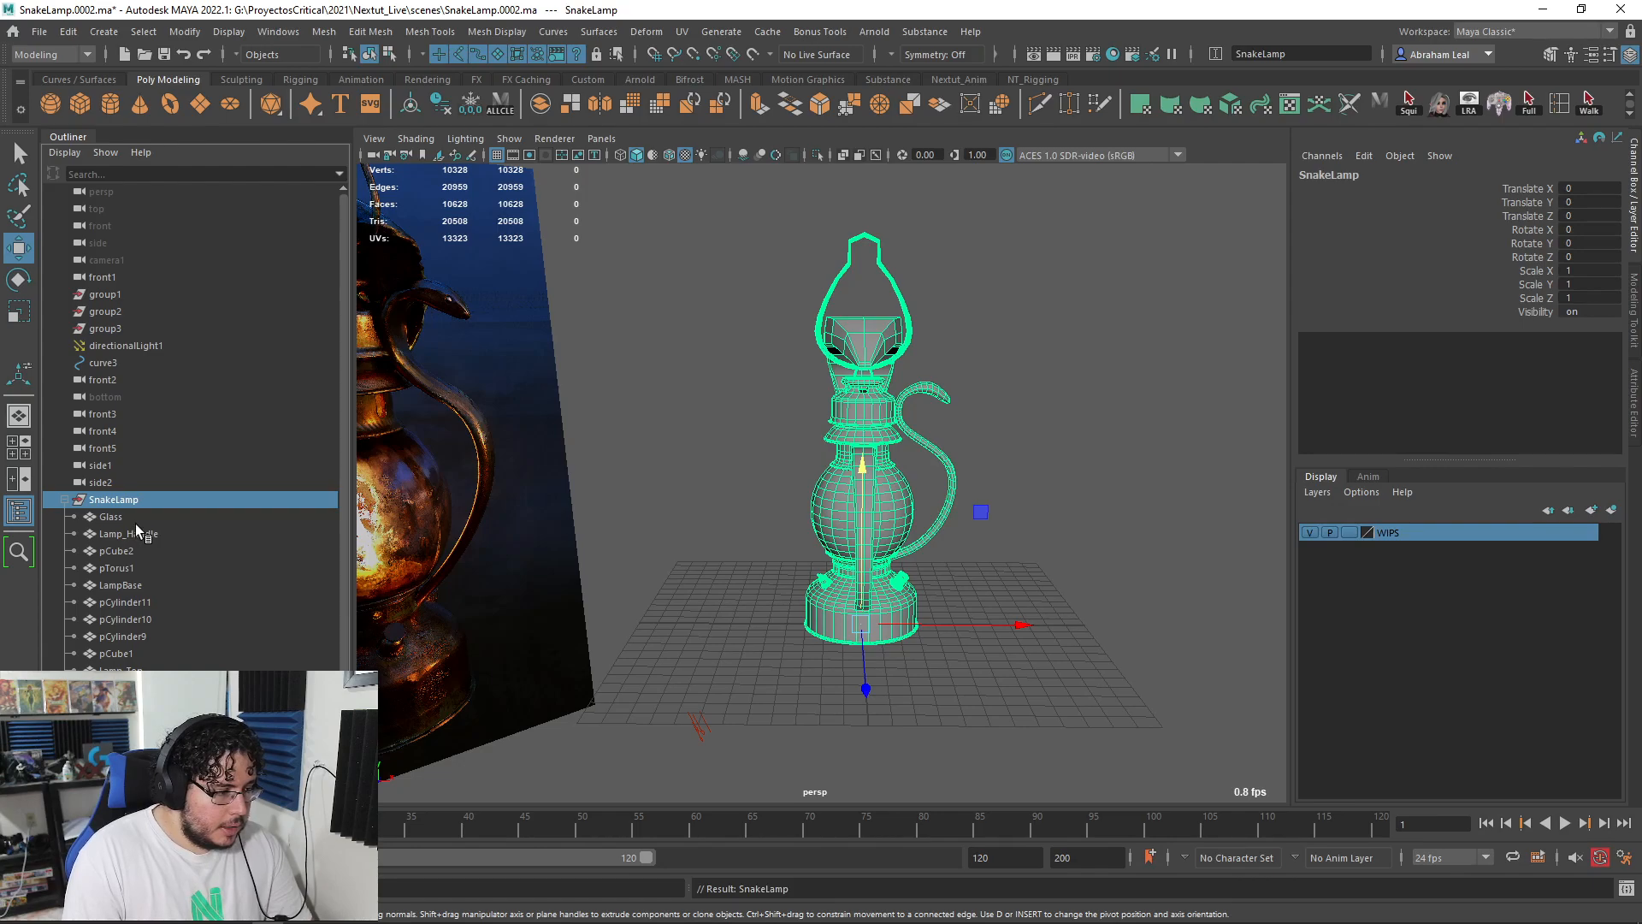
# - Isolate the lamp's Glass mesh and examine its closed top and bottom
pyautogui.click(135, 518)
pyautogui.press('f')
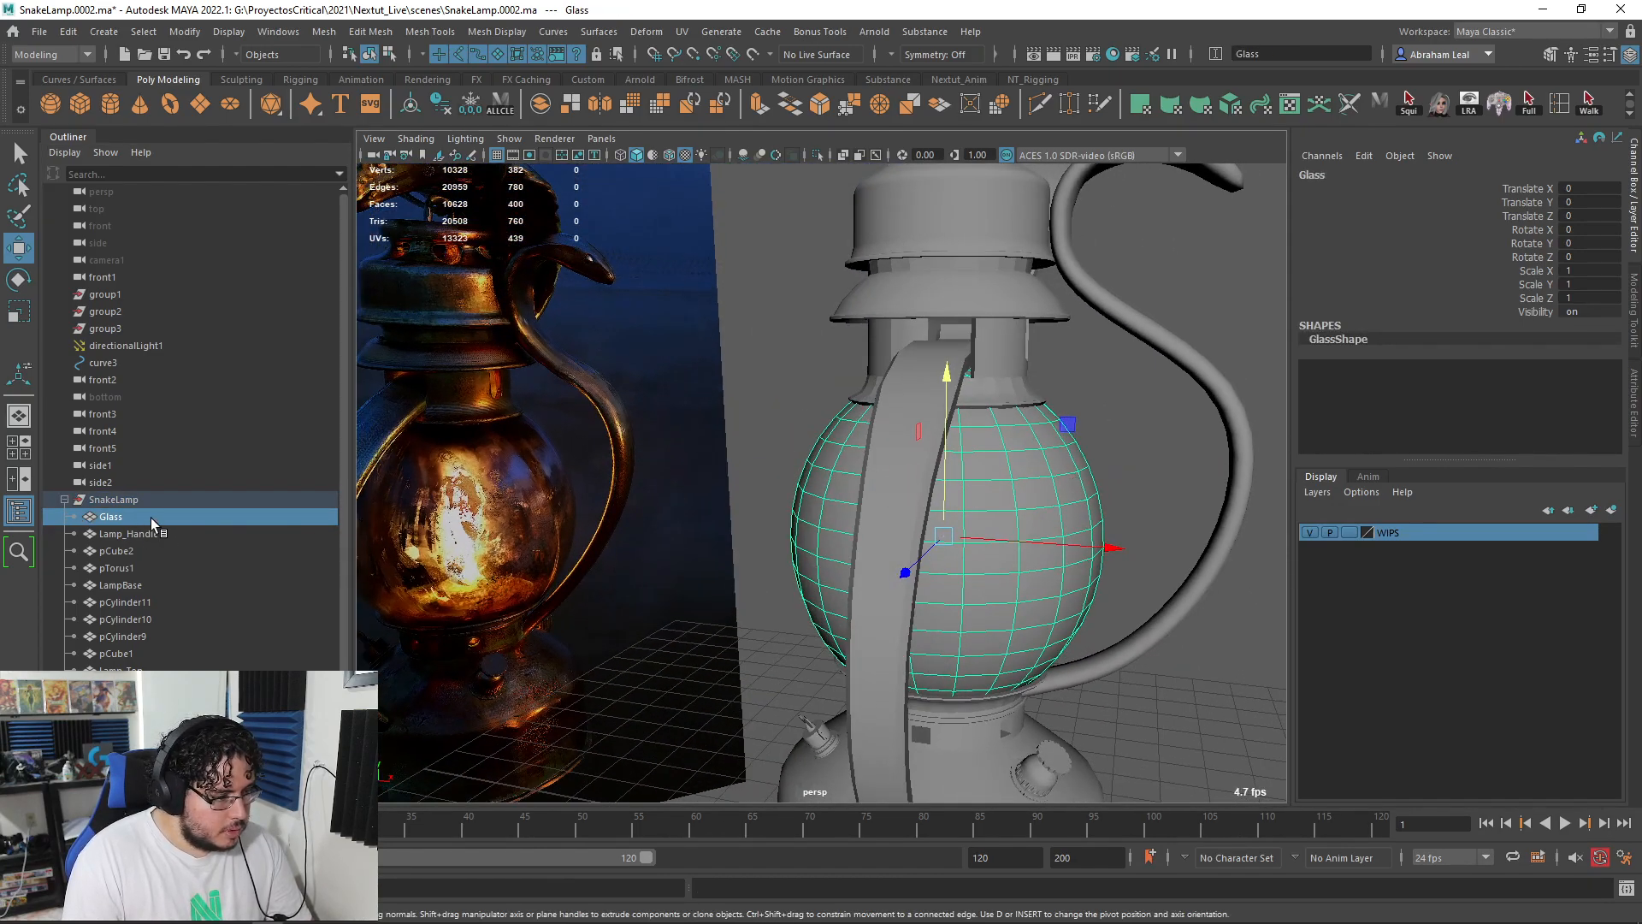
pyautogui.click(1151, 440)
pyautogui.click(1039, 462)
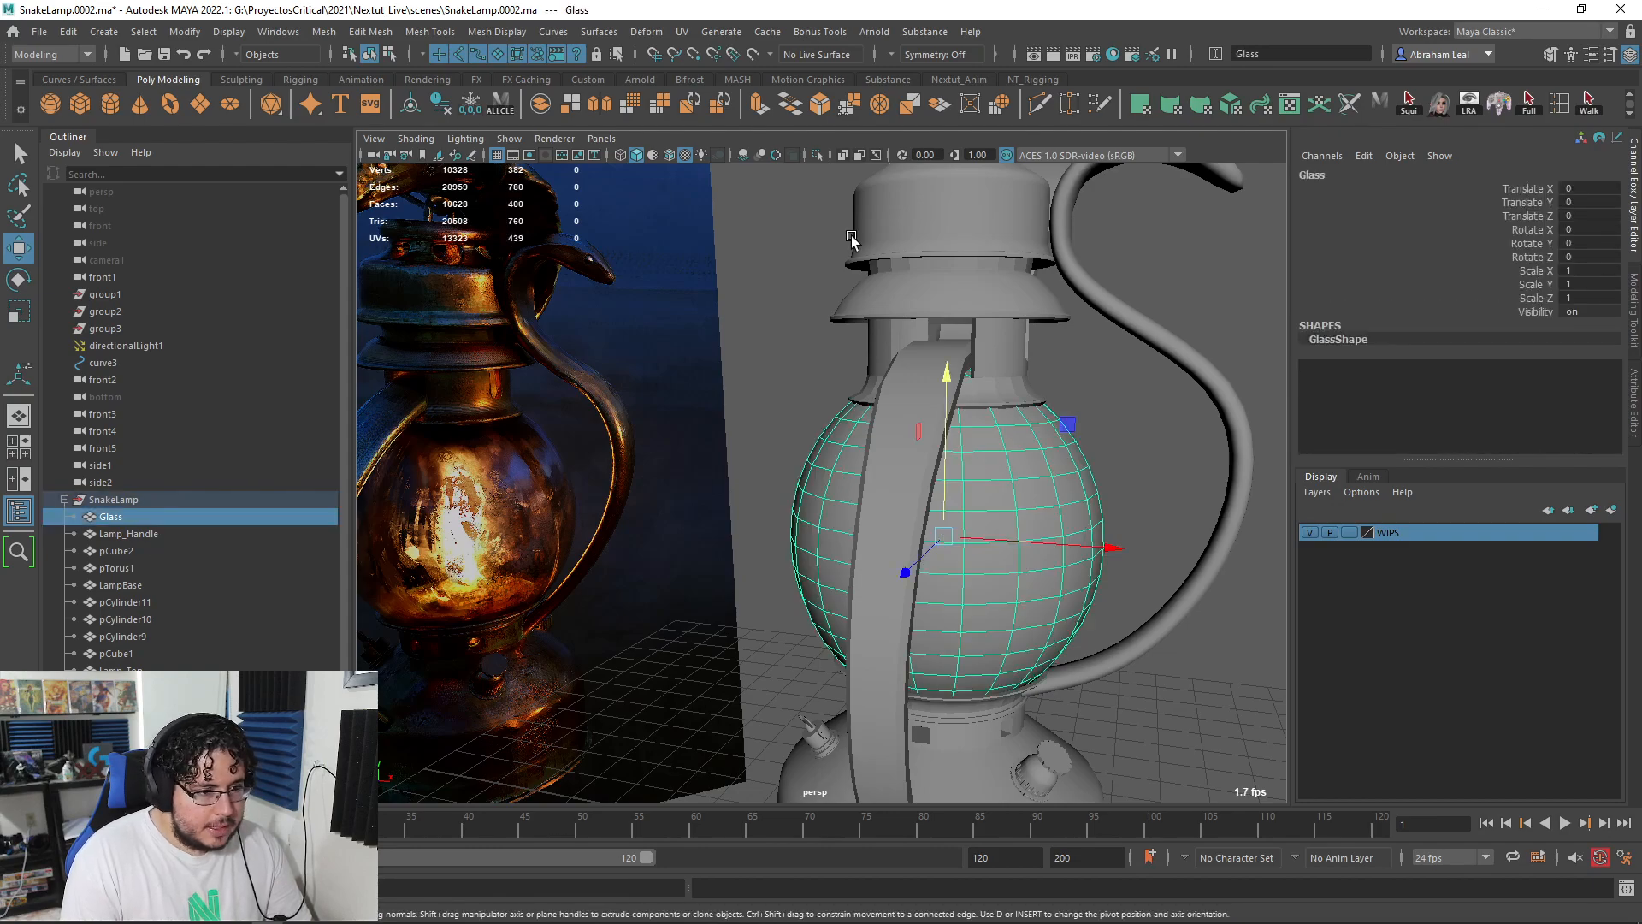
pyautogui.click(817, 155)
pyautogui.press('f')
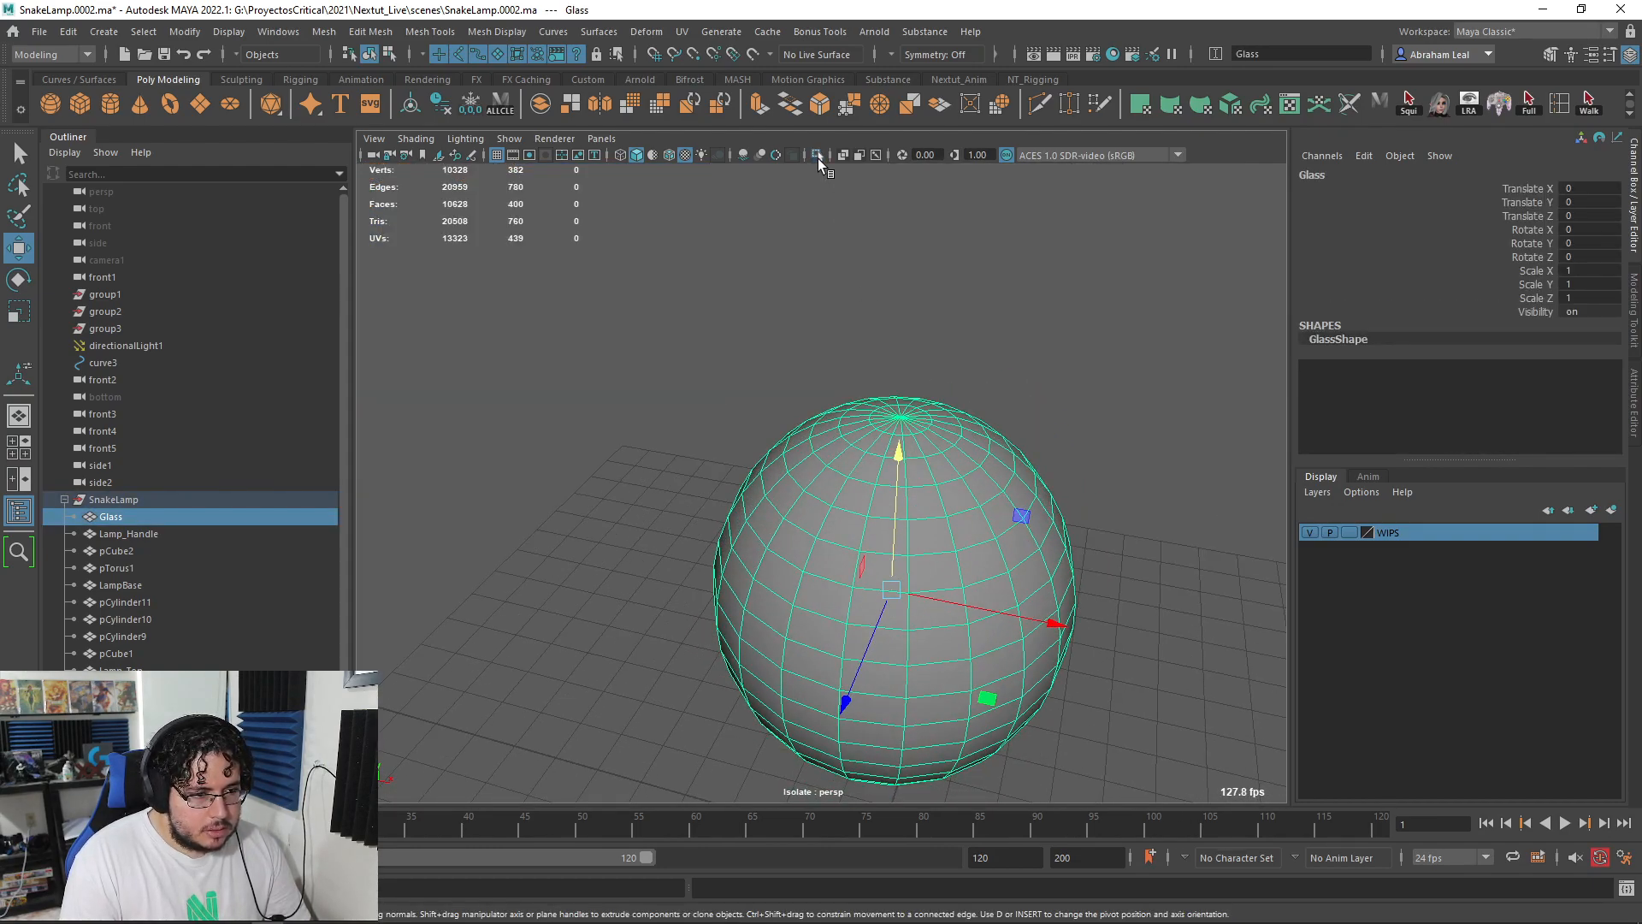
# - Insert an edge loop around the upper Glass where the metal collar covers it, using the wireframe as a guide
pyautogui.click(818, 158)
pyautogui.keyDown('alt'); pyautogui.moveTo(941, 376); pyautogui.dragTo(839, 340); pyautogui.keyUp('alt')
pyautogui.keyDown('alt'); pyautogui.moveTo(839, 340); pyautogui.dragTo(887, 444, button='right'); pyautogui.keyUp('alt')
pyautogui.keyDown('alt'); pyautogui.moveTo(887, 444); pyautogui.dragTo(870, 398); pyautogui.keyUp('alt')
pyautogui.press('4')
pyautogui.keyDown('alt'); pyautogui.moveTo(870, 397); pyautogui.dragTo(845, 437, button='middle'); pyautogui.keyUp('alt')
pyautogui.keyDown('alt'); pyautogui.moveTo(845, 437); pyautogui.dragTo(945, 667, button='right'); pyautogui.keyUp('alt')
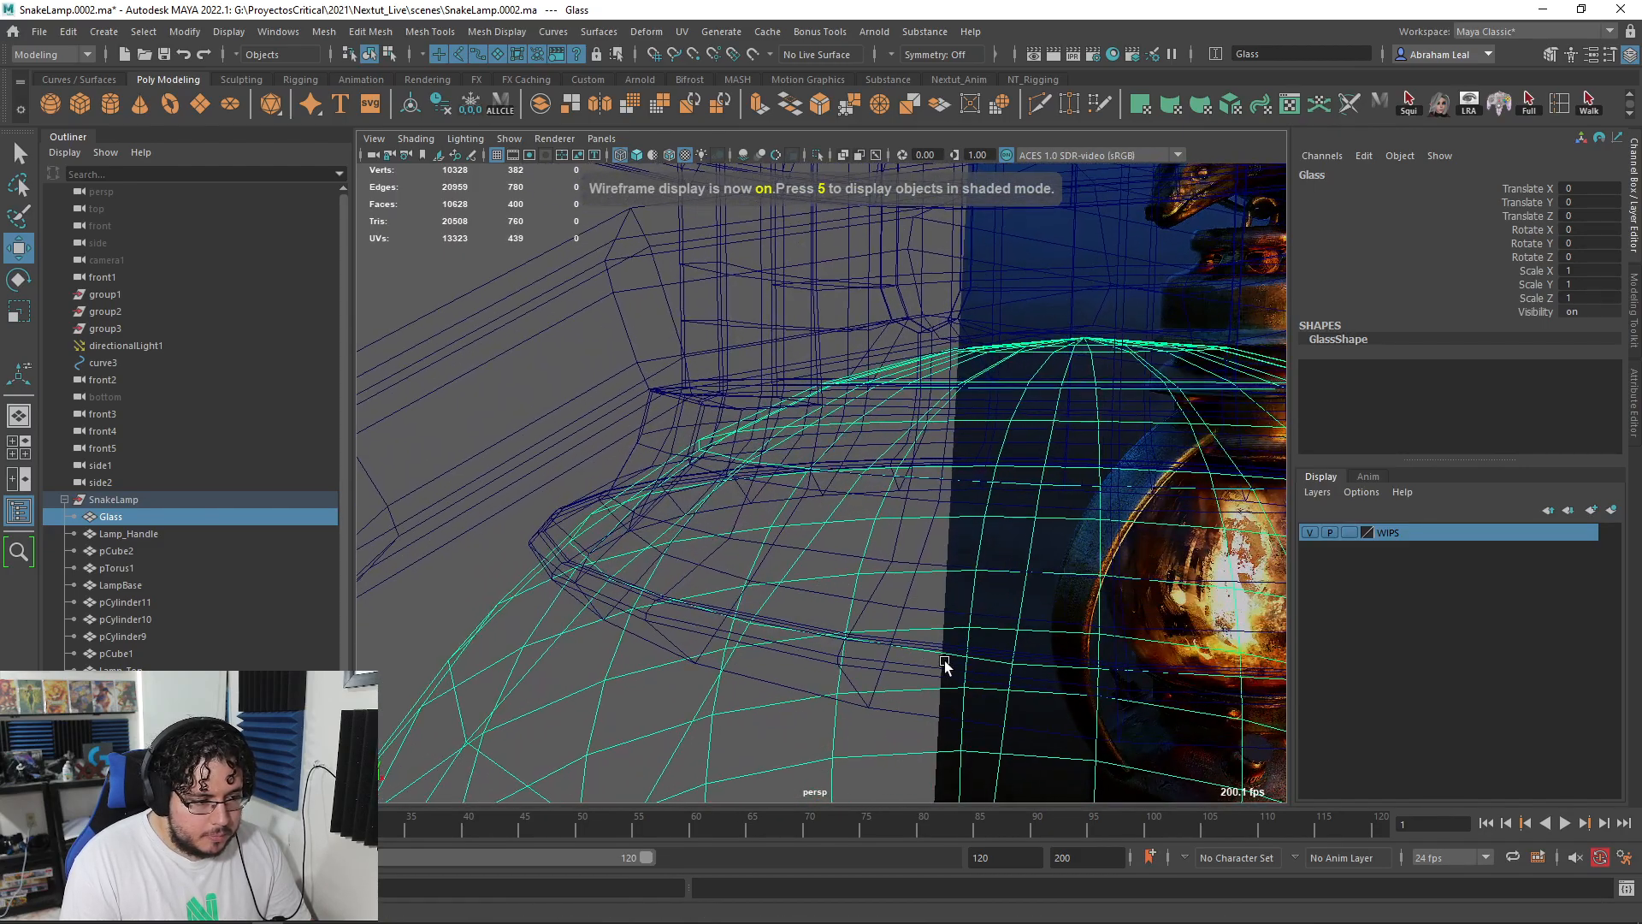
pyautogui.click(815, 154)
pyautogui.moveTo(675, 434); pyautogui.dragTo(677, 365, button='right')
pyautogui.hotkey('ctrl', 'shift', 'x')
pyautogui.keyDown('ctrl'); pyautogui.middleClick(738, 482); pyautogui.keyUp('ctrl')
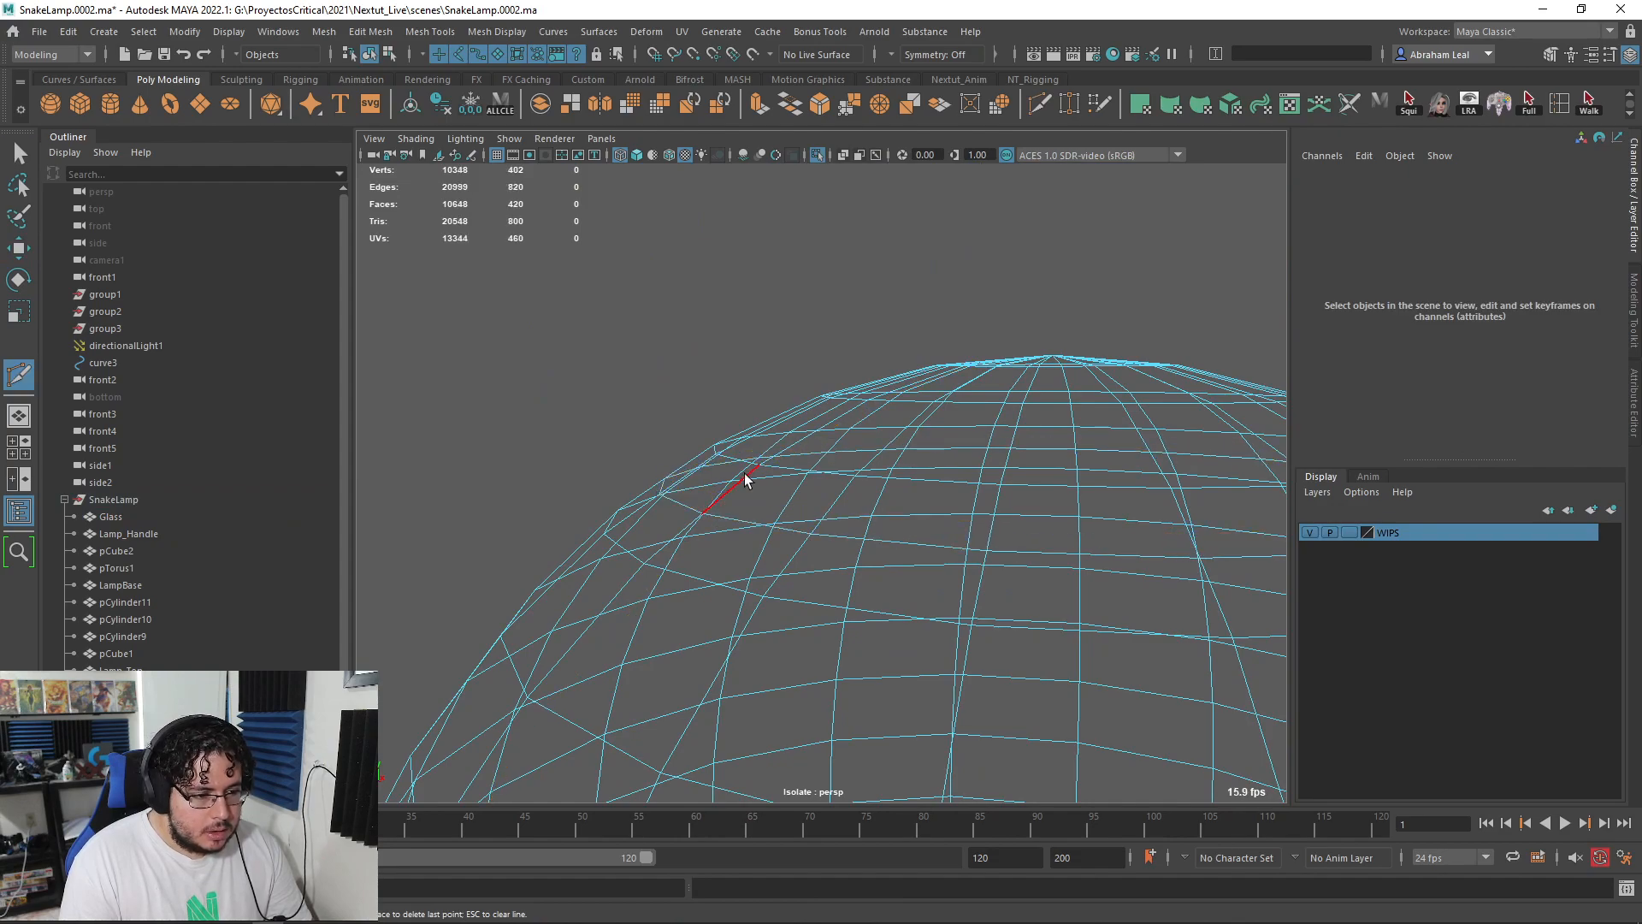
# - Delete the Glass geometry above the new edge loop to open its top
pyautogui.press('q')
pyautogui.moveTo(744, 475); pyautogui.dragTo(743, 532, button='right')
pyautogui.click(725, 483)
pyautogui.keyDown('shift'); pyautogui.click(772, 490); pyautogui.keyUp('shift')
pyautogui.keyDown('shift'); pyautogui.doubleClick(771, 490); pyautogui.keyUp('shift')
pyautogui.press('Delete')
pyautogui.click(859, 484)
pyautogui.doubleClick(856, 455)
pyautogui.press('Delete')
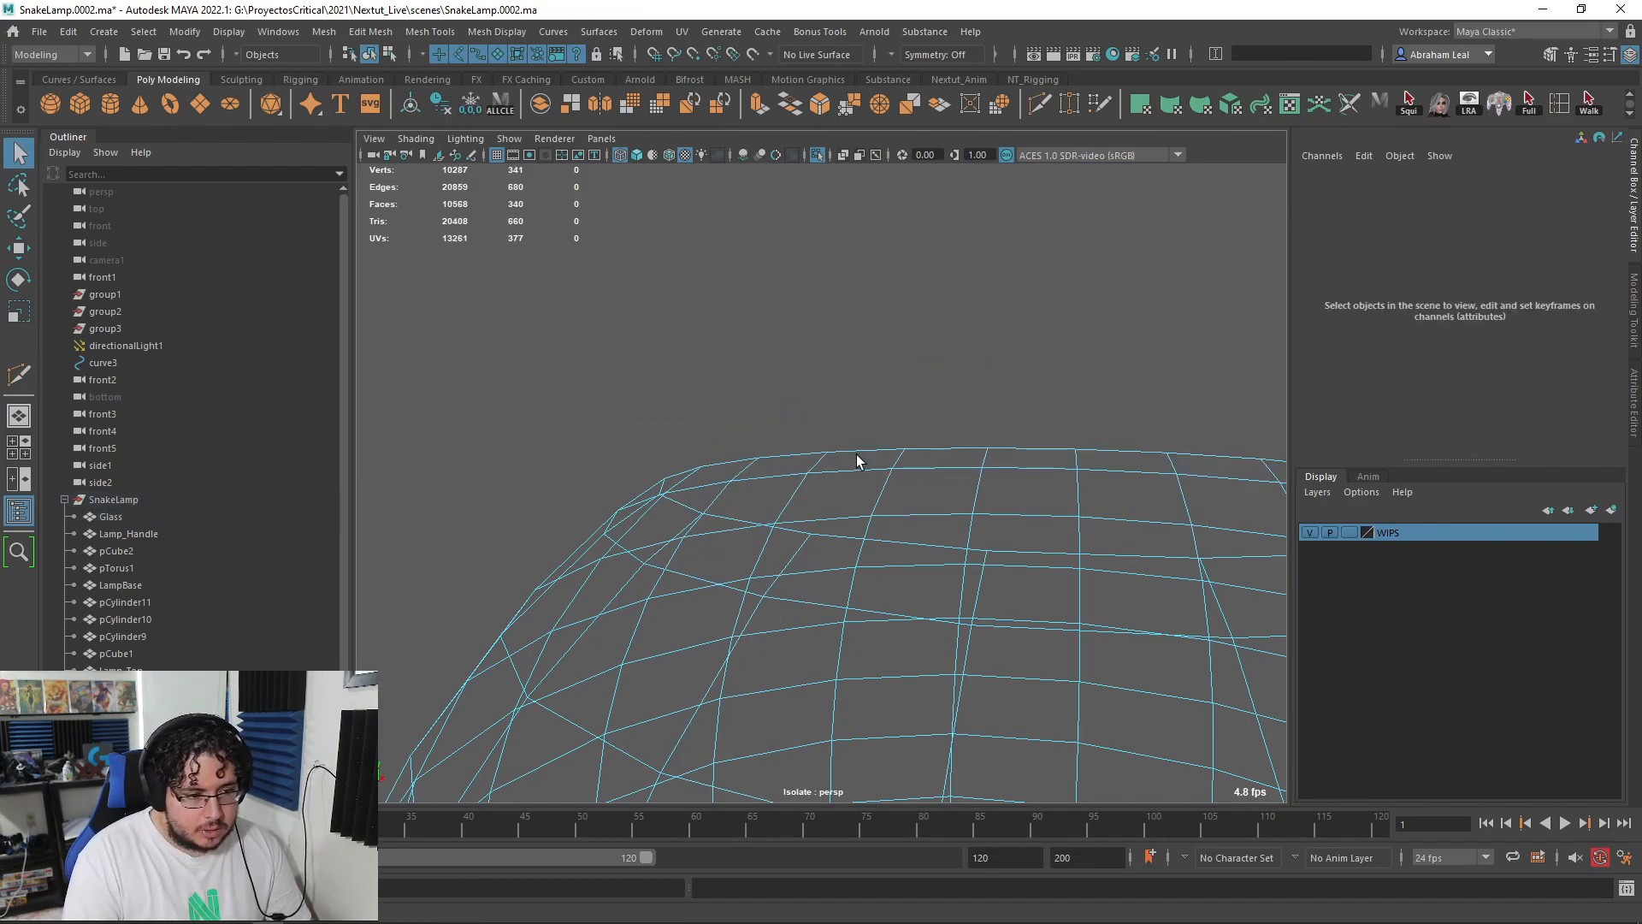
pyautogui.press('5')
pyautogui.scroll(-5, 825, 505)
pyautogui.moveTo(855, 397)
pyautogui.keyDown('alt'); pyautogui.mouseDown()
pyautogui.moveTo(824, 505)
pyautogui.moveTo(891, 509)
pyautogui.moveTo(730, 205)
pyautogui.mouseUp(); pyautogui.keyUp('alt')
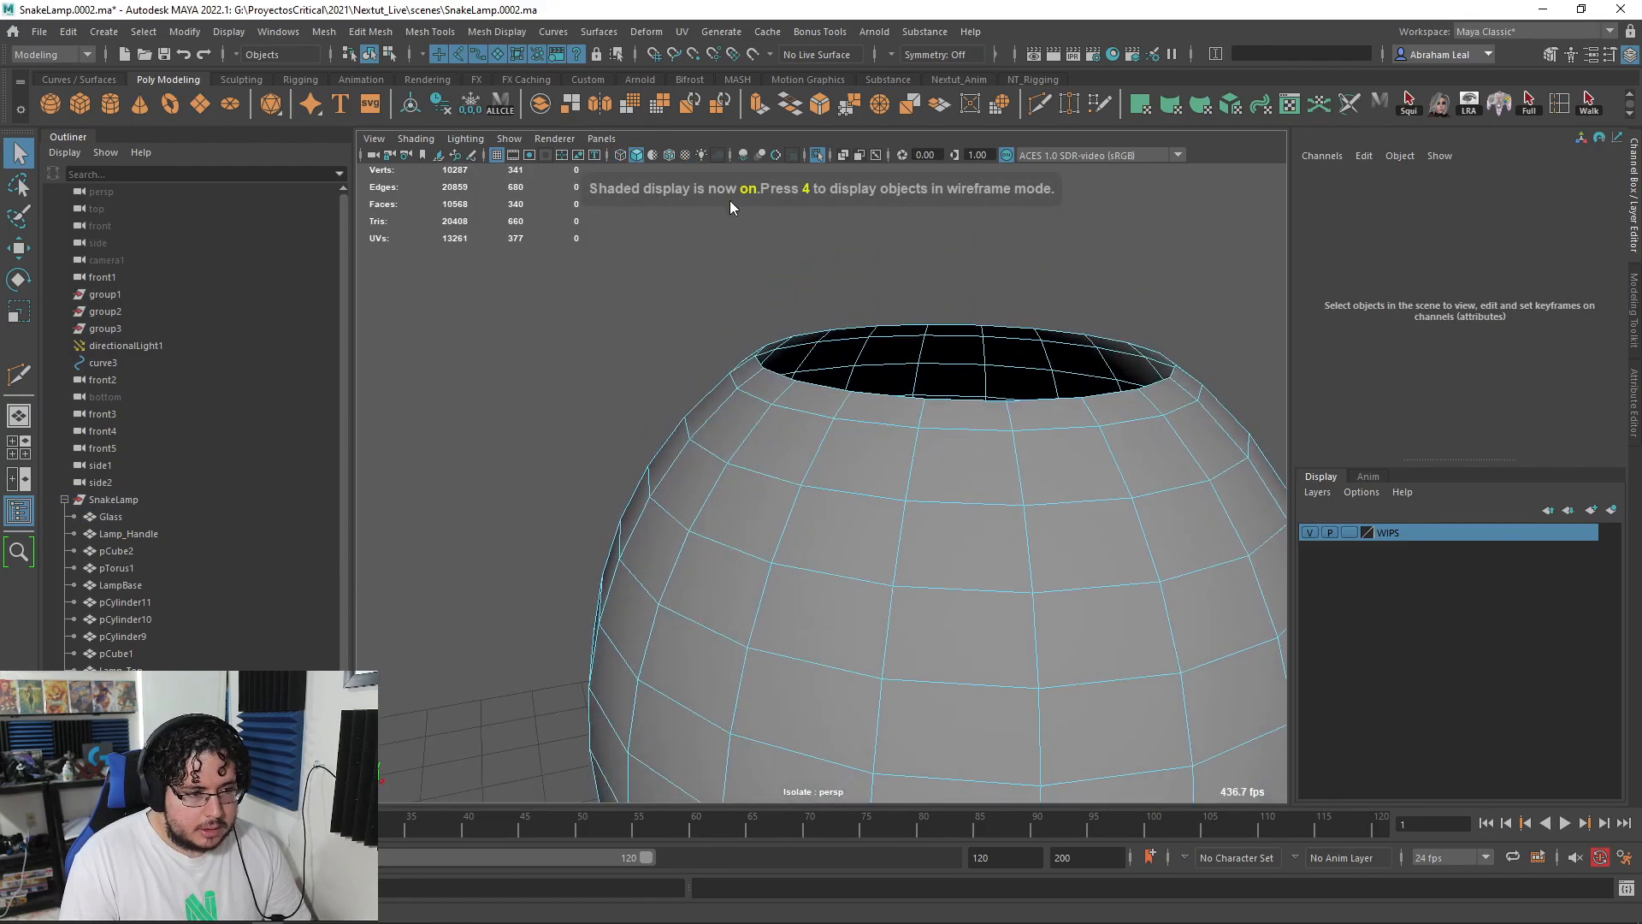
# - Delete the ring of Glass faces hidden inside the lower collar, with the full lamp shown in wireframe
pyautogui.click(812, 156)
pyautogui.scroll(-4, 881, 390)
pyautogui.moveTo(881, 390)
pyautogui.keyDown('alt'); pyautogui.mouseDown()
pyautogui.moveTo(881, 344)
pyautogui.moveTo(873, 386)
pyautogui.mouseUp(); pyautogui.keyUp('alt')
pyautogui.scroll(4, 874, 387)
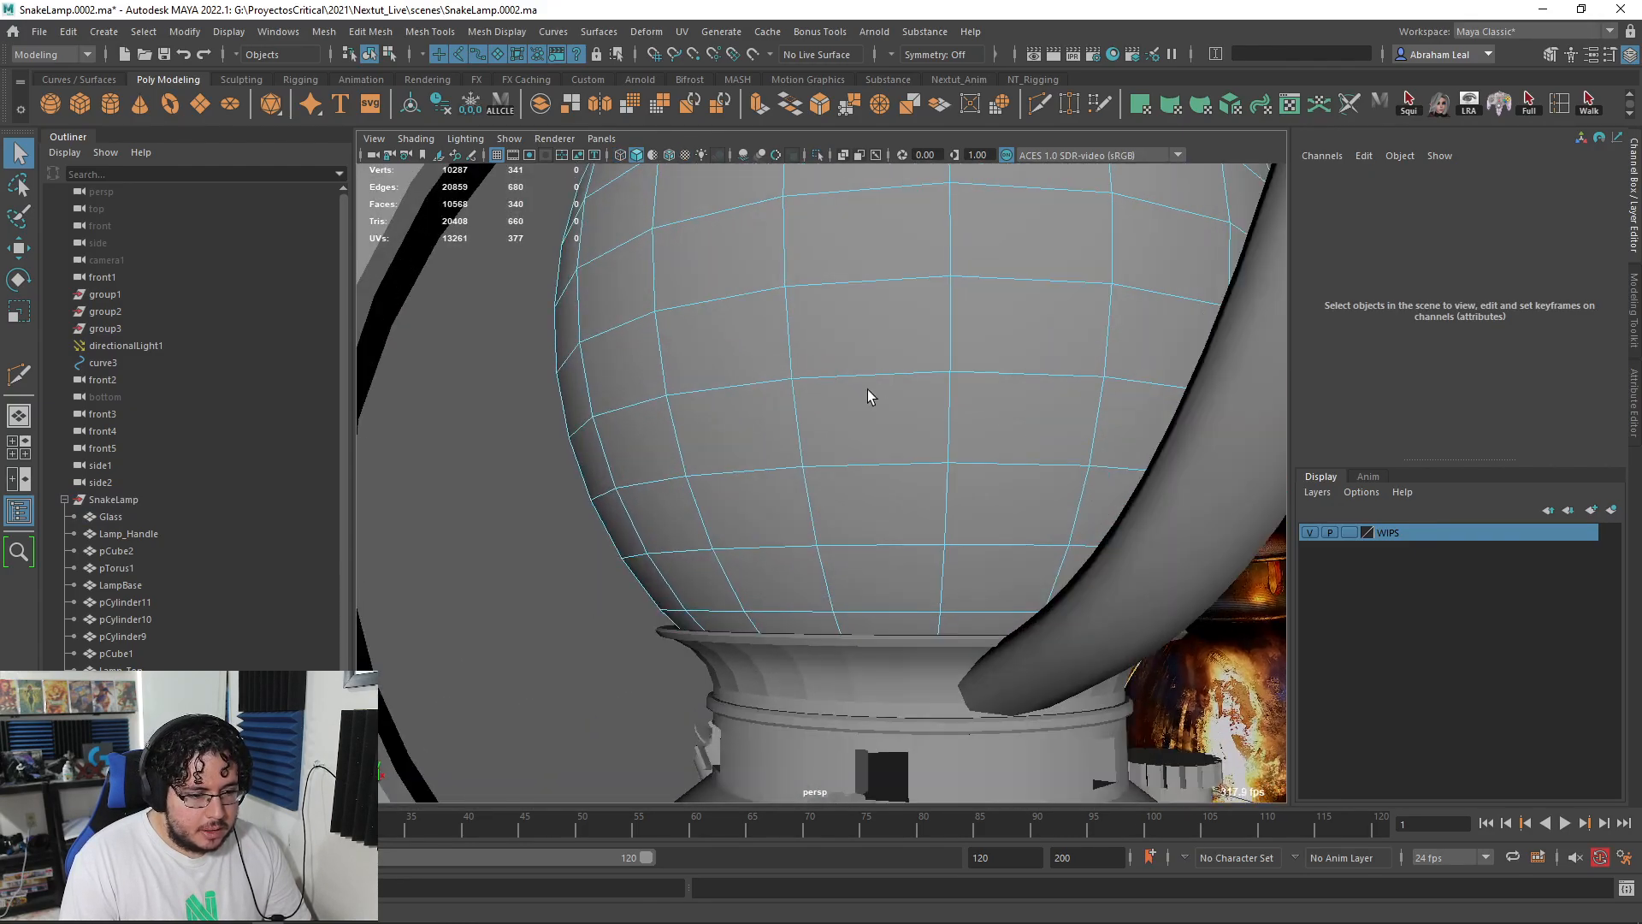
pyautogui.press('4')
pyautogui.keyDown('alt'); pyautogui.moveTo(828, 483); pyautogui.dragTo(855, 454); pyautogui.keyUp('alt')
pyautogui.scroll(3, 832, 367)
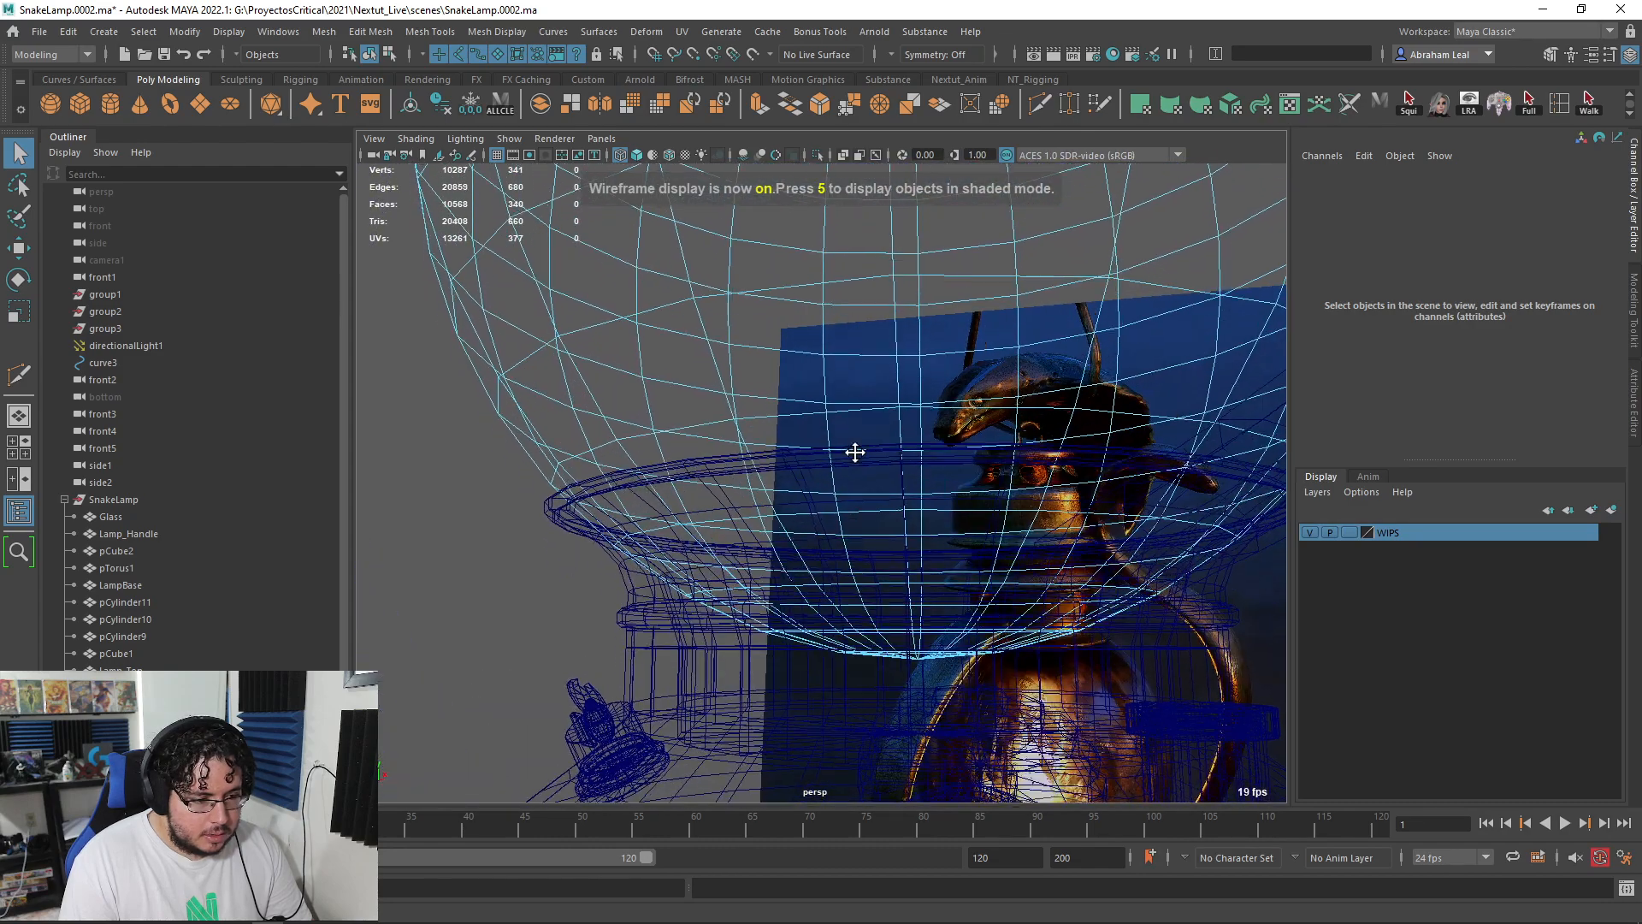
pyautogui.keyDown('shift'); pyautogui.click(856, 521); pyautogui.keyUp('shift')
pyautogui.moveTo(894, 316); pyautogui.dragTo(971, 290, button='right')
pyautogui.click(927, 337)
pyautogui.click(706, 270)
pyautogui.click(653, 336)
pyautogui.moveTo(667, 321); pyautogui.dragTo(674, 367, button='right')
pyautogui.click(819, 523)
pyautogui.keyDown('shift'); pyautogui.doubleClick(744, 539); pyautogui.keyUp('shift')
pyautogui.press('Delete')
# - Delete the remaining bottom cap faces of the Glass and isolate the open mesh in shaded display
pyautogui.click(791, 623)
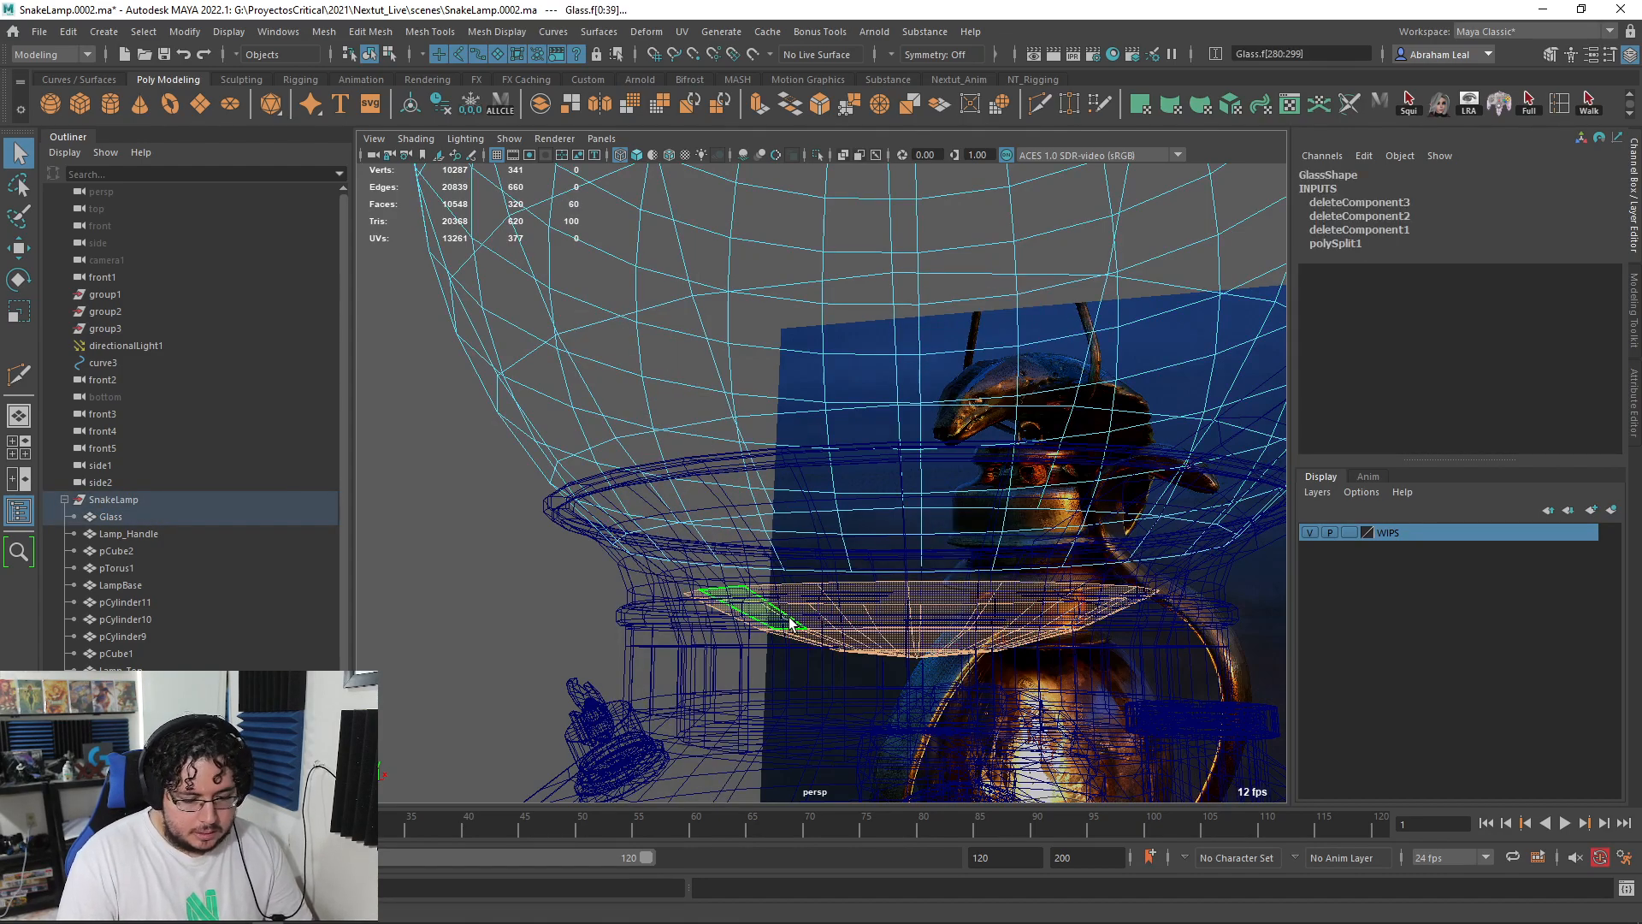
pyautogui.press('Delete')
pyautogui.moveTo(813, 418); pyautogui.dragTo(845, 373, button='right')
pyautogui.click(859, 385)
pyautogui.press('space')
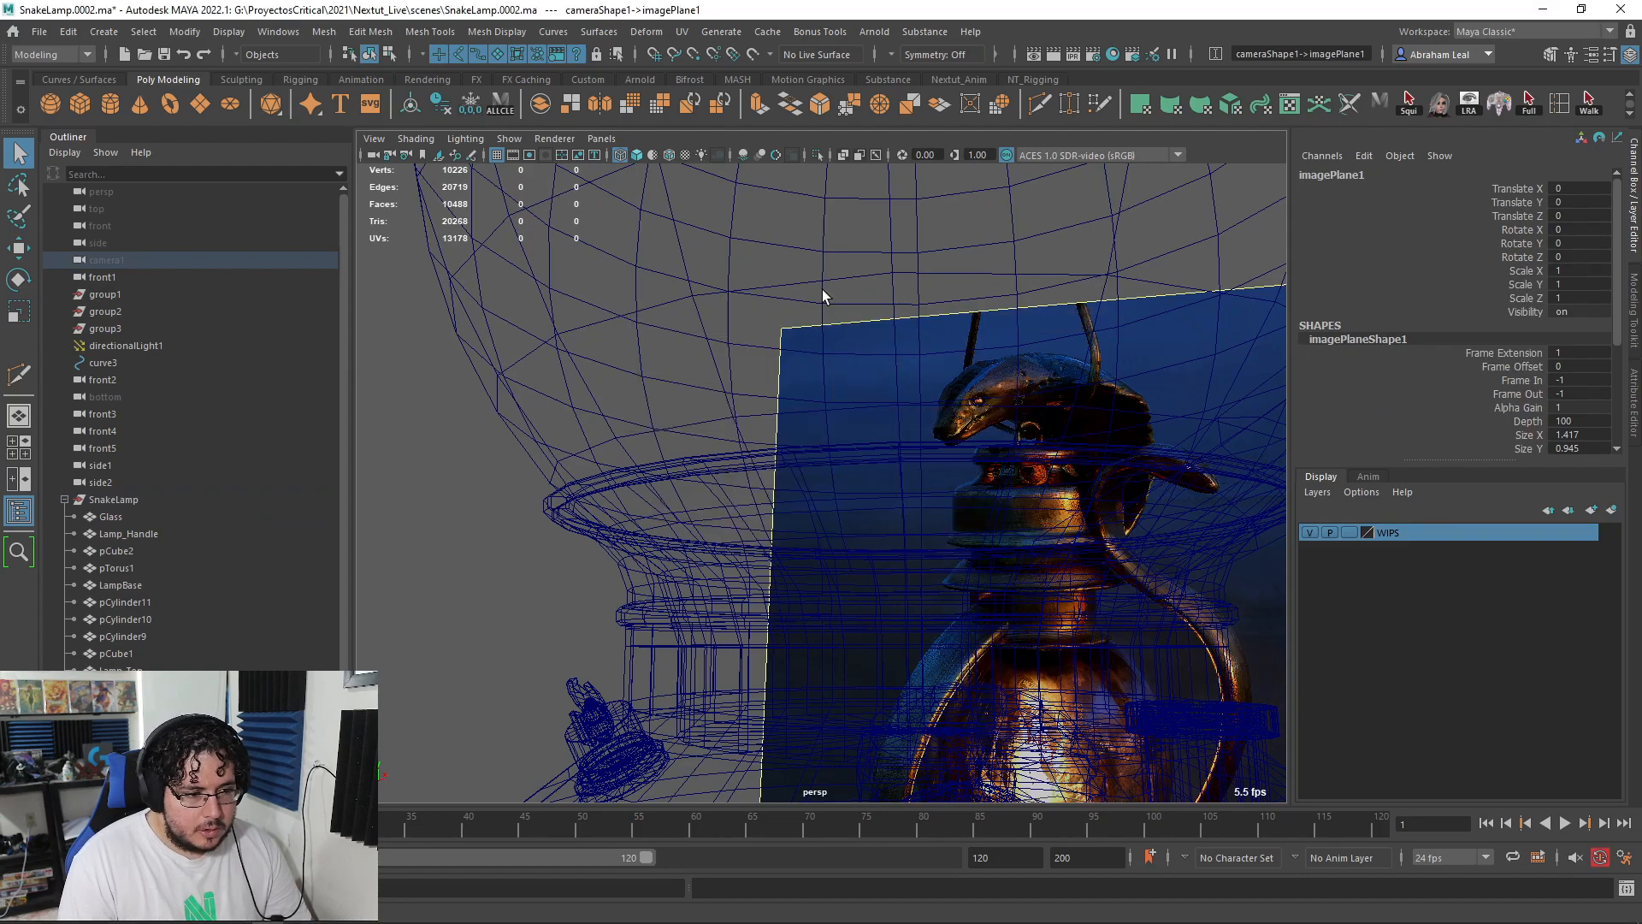
pyautogui.click(823, 296)
pyautogui.press('space')
pyautogui.press('f')
pyautogui.press('5')
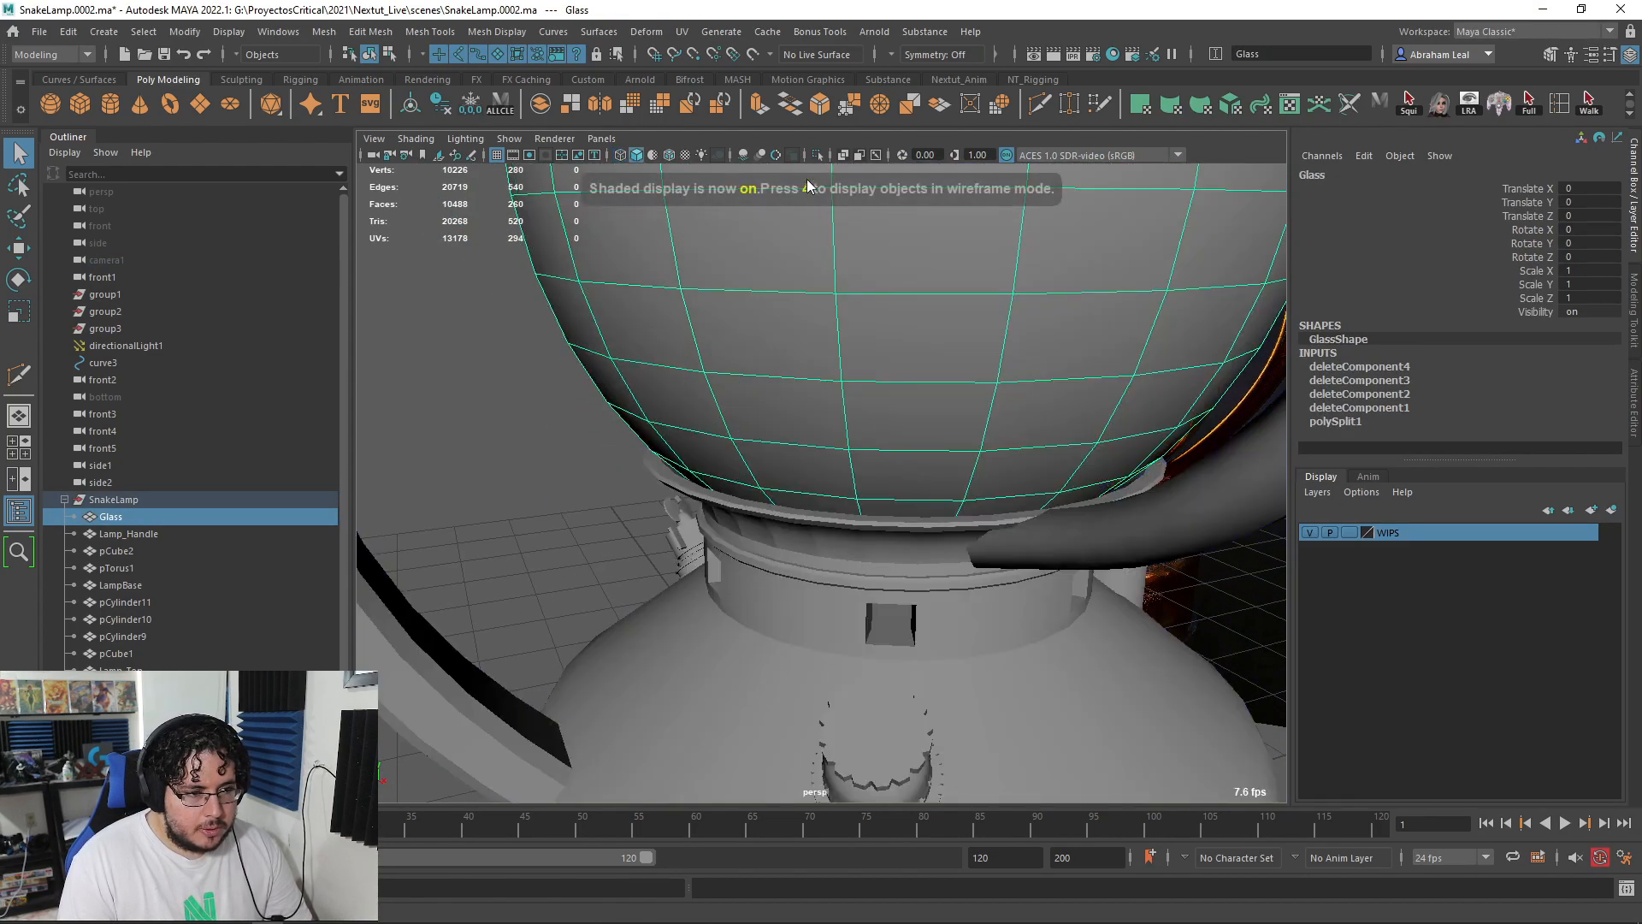
pyautogui.click(817, 155)
pyautogui.press('f')
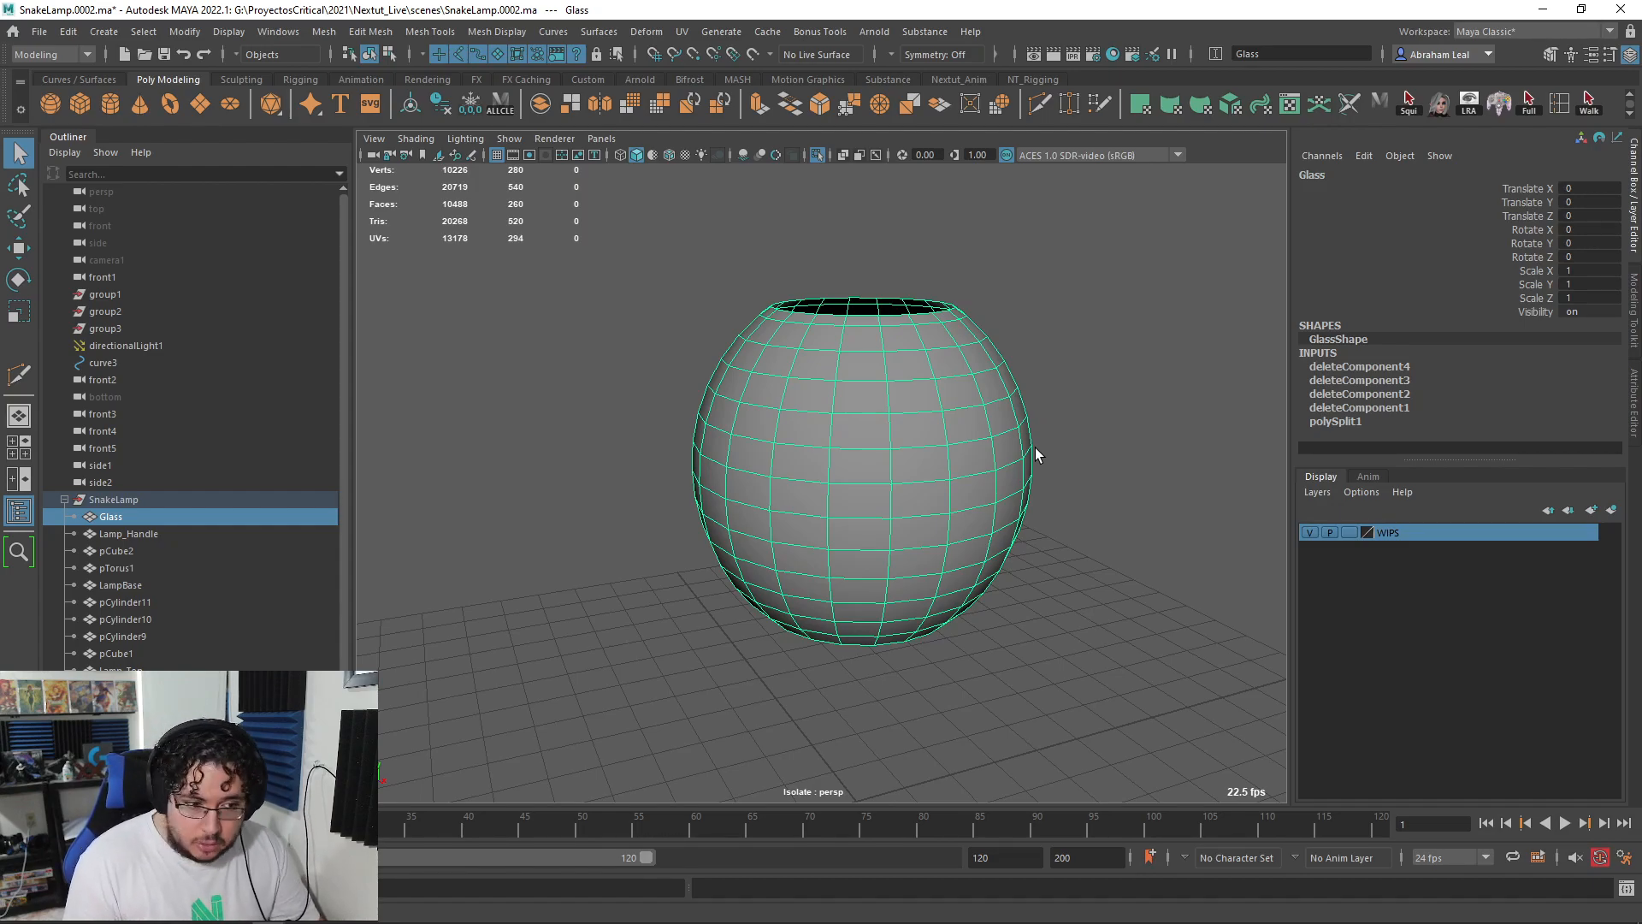
# - Extrude all the Glass faces with a Local Translate Z of -0.191 to give the shell thickness
pyautogui.keyDown('alt'); pyautogui.moveTo(1035, 448); pyautogui.dragTo(798, 484); pyautogui.keyUp('alt')
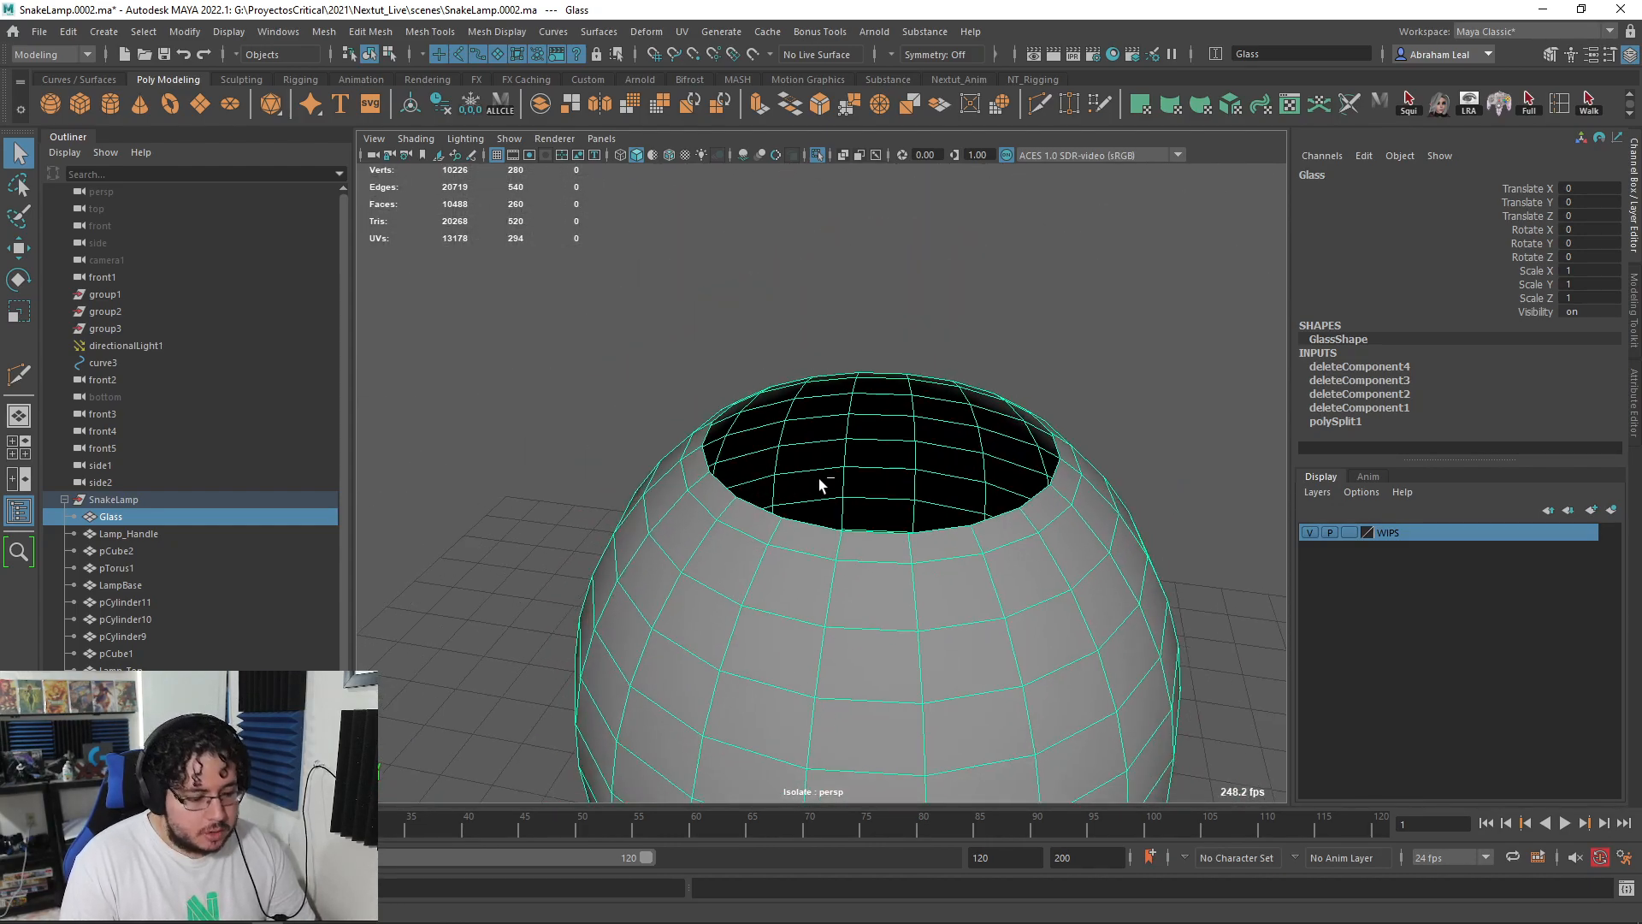
pyautogui.hotkey('ctrl', 'e')
pyautogui.keyDown('alt'); pyautogui.moveTo(844, 488); pyautogui.dragTo(809, 430, button='right'); pyautogui.keyUp('alt')
pyautogui.keyDown('alt'); pyautogui.moveTo(810, 429); pyautogui.dragTo(950, 646); pyautogui.keyUp('alt')
pyautogui.moveTo(950, 708); pyautogui.dragTo(949, 707)
# - Switch to Paint and sketch a slanted surface with one arrow striking it and another bouncing off
pyautogui.press('super')
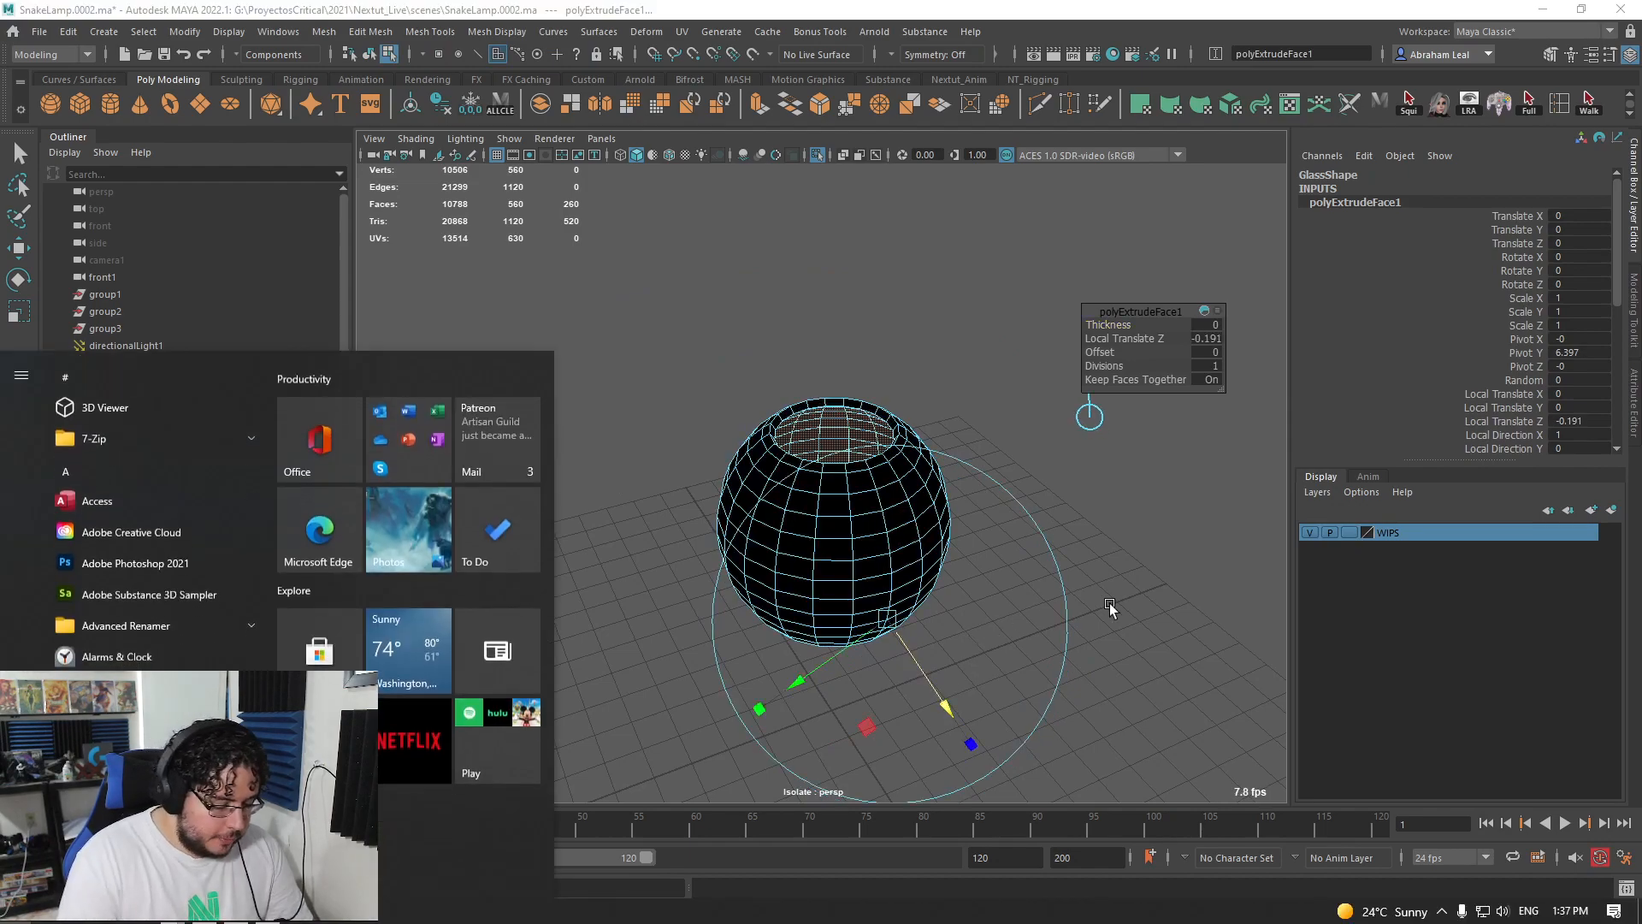
pyautogui.write('paint')
pyautogui.press('Return')
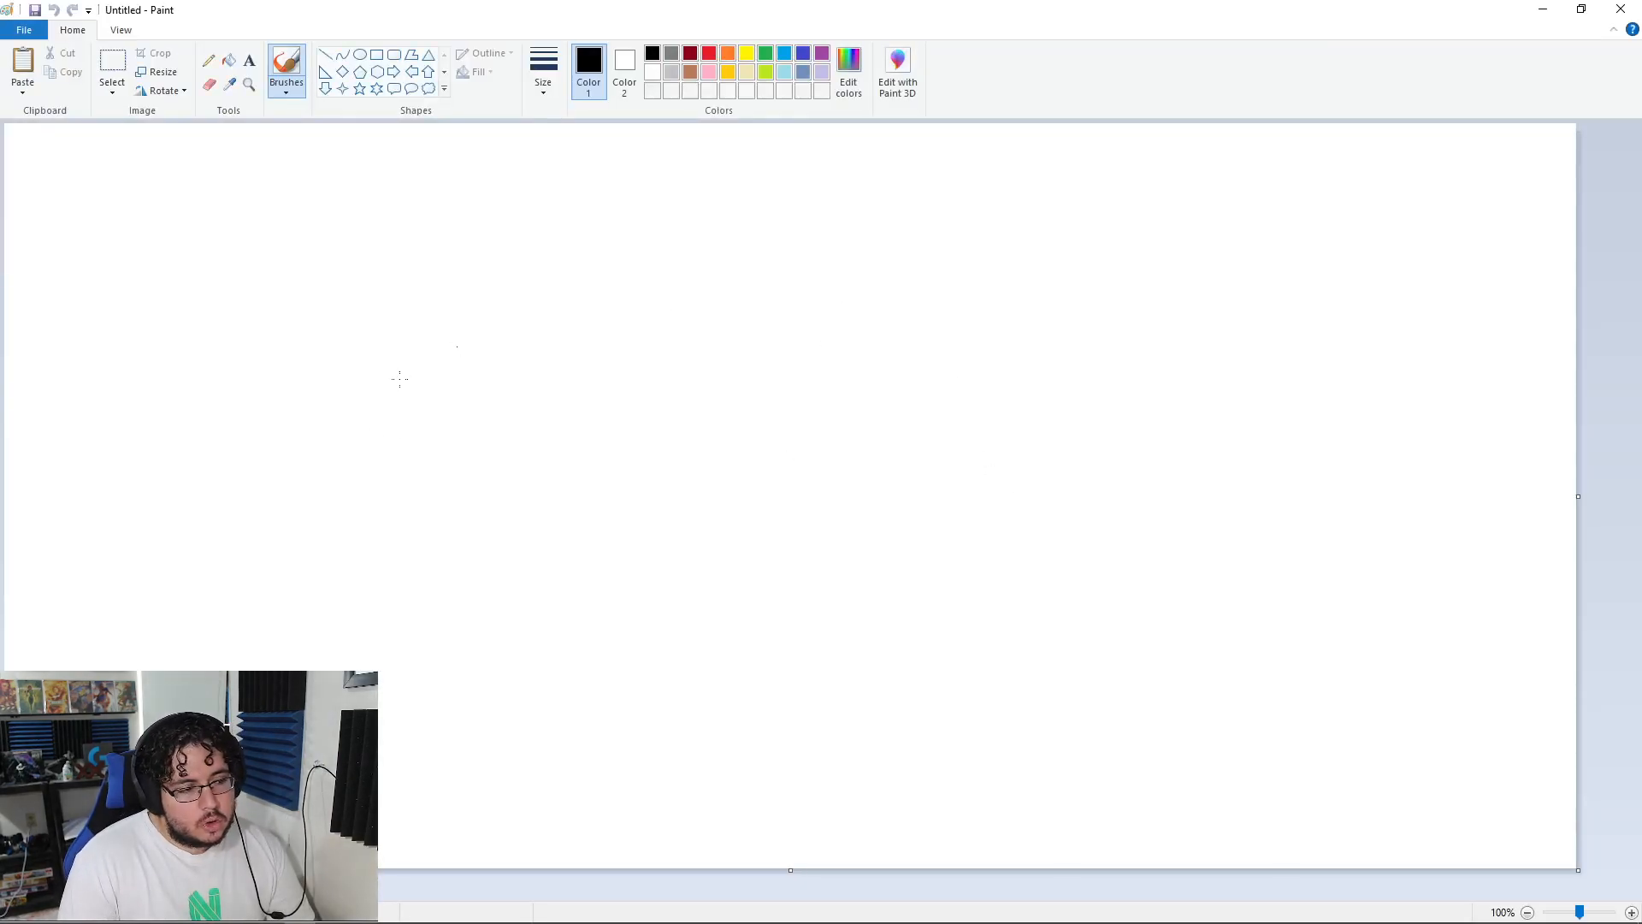
pyautogui.moveTo(325, 521); pyautogui.dragTo(733, 346)
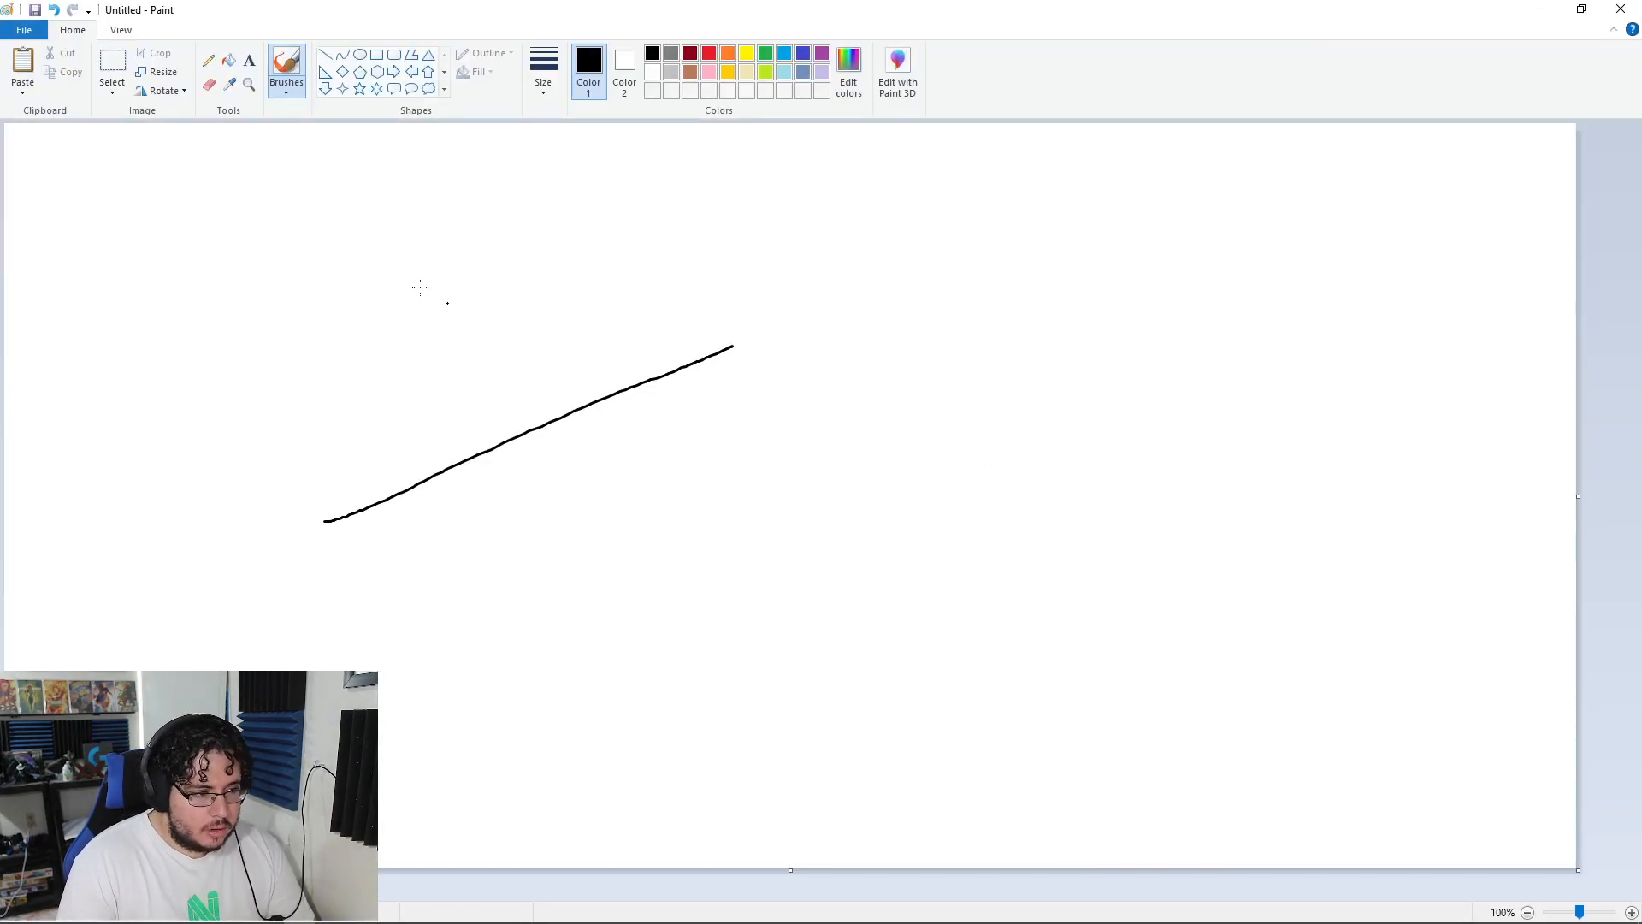
pyautogui.moveTo(381, 215)
pyautogui.mouseDown()
pyautogui.moveTo(491, 403)
pyautogui.moveTo(529, 410)
pyautogui.mouseUp()
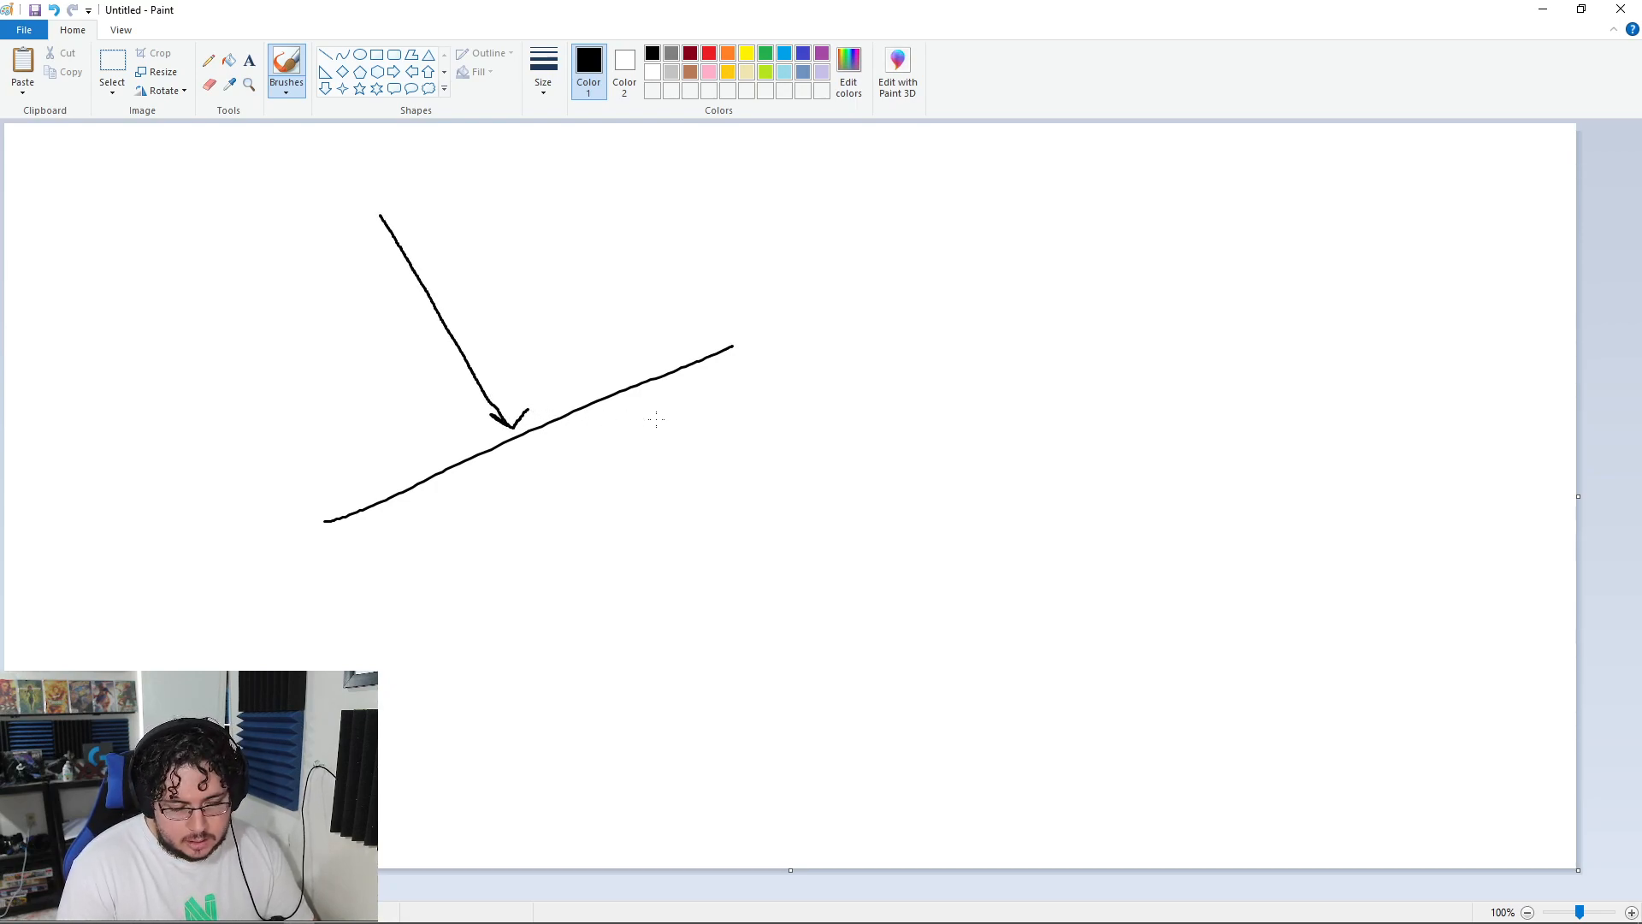
pyautogui.moveTo(513, 425); pyautogui.dragTo(531, 296)
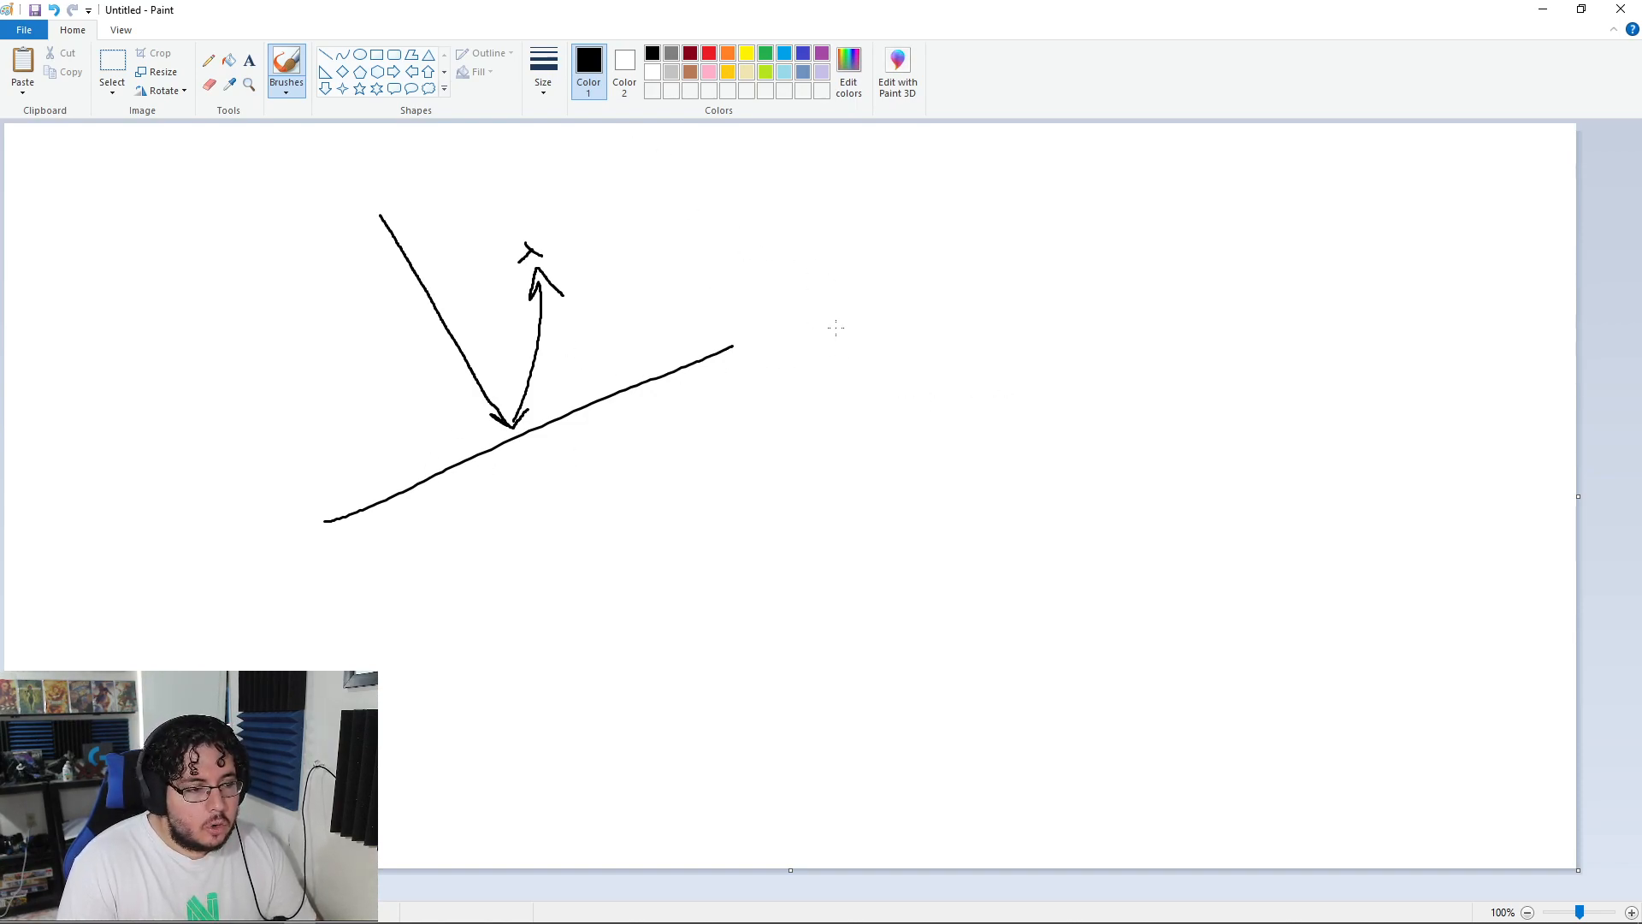
# - Sketch a second slanted surface beside the first, with a ray entering and bending beneath it
pyautogui.moveTo(802, 508); pyautogui.dragTo(1222, 359)
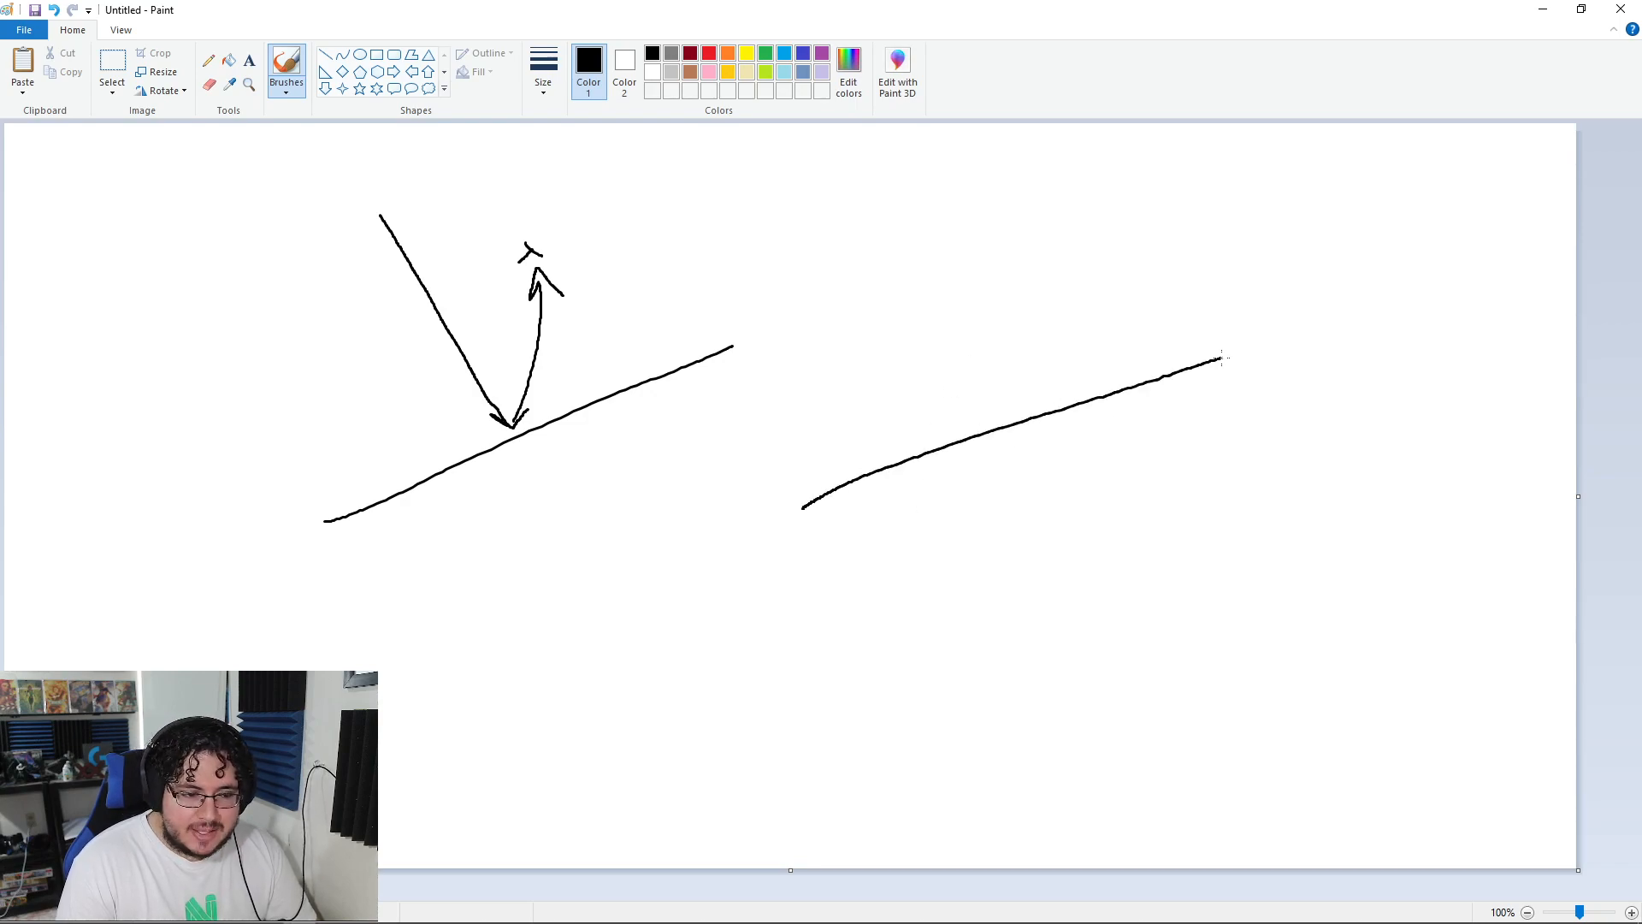
pyautogui.moveTo(971, 430); pyautogui.dragTo(1088, 477)
pyautogui.moveTo(1075, 454); pyautogui.dragTo(1100, 471)
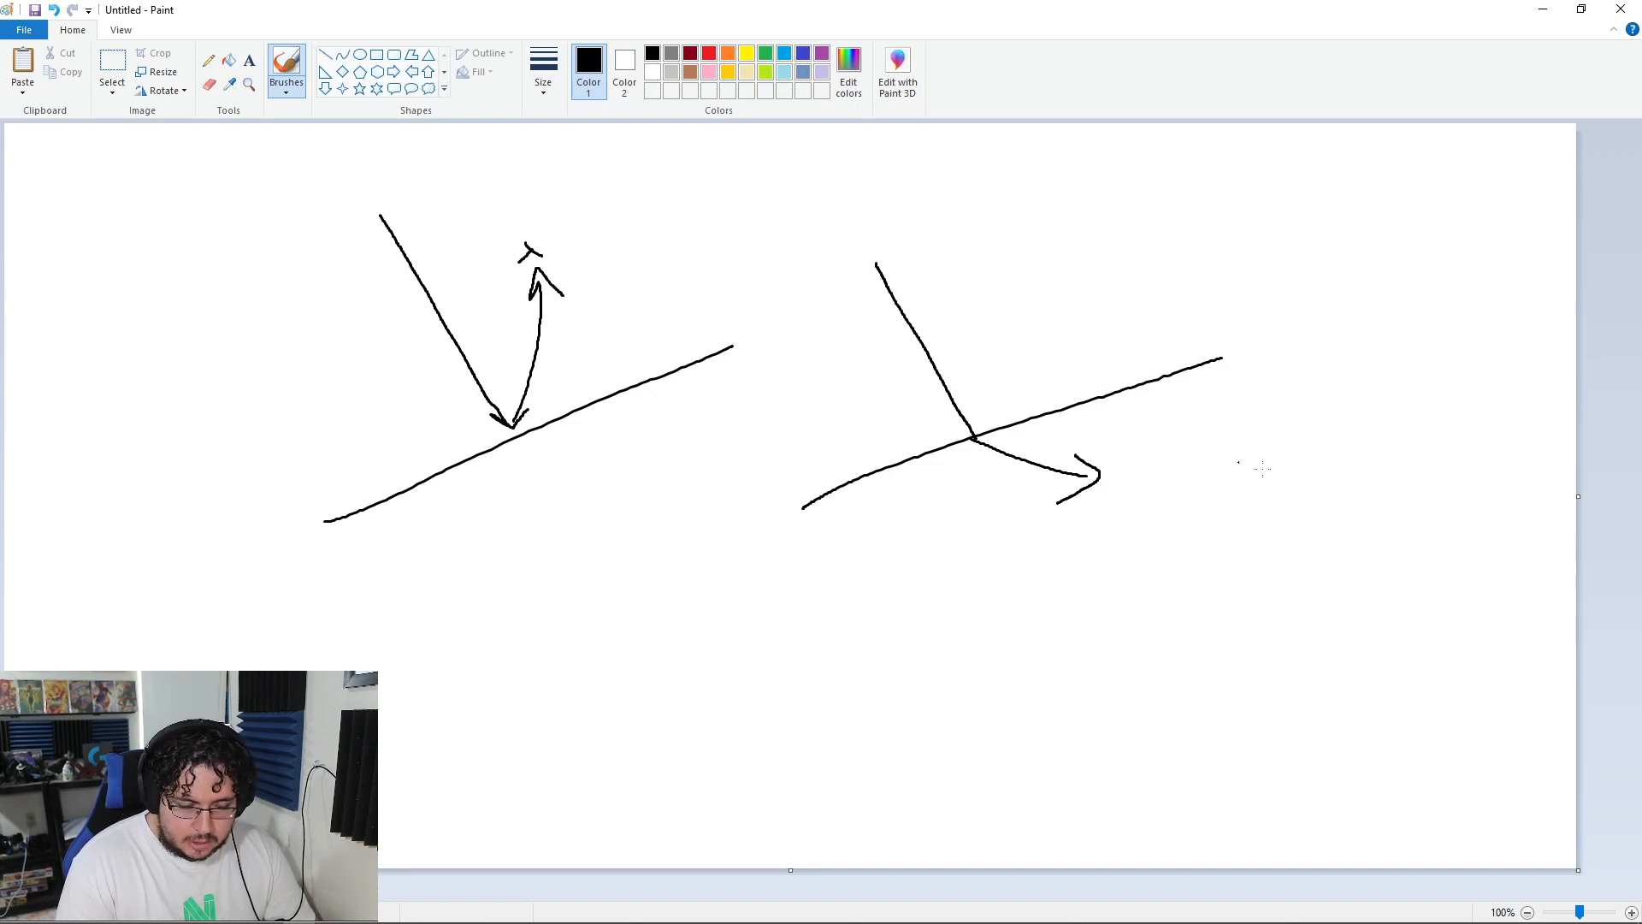
pyautogui.moveTo(1106, 447); pyautogui.dragTo(881, 226)
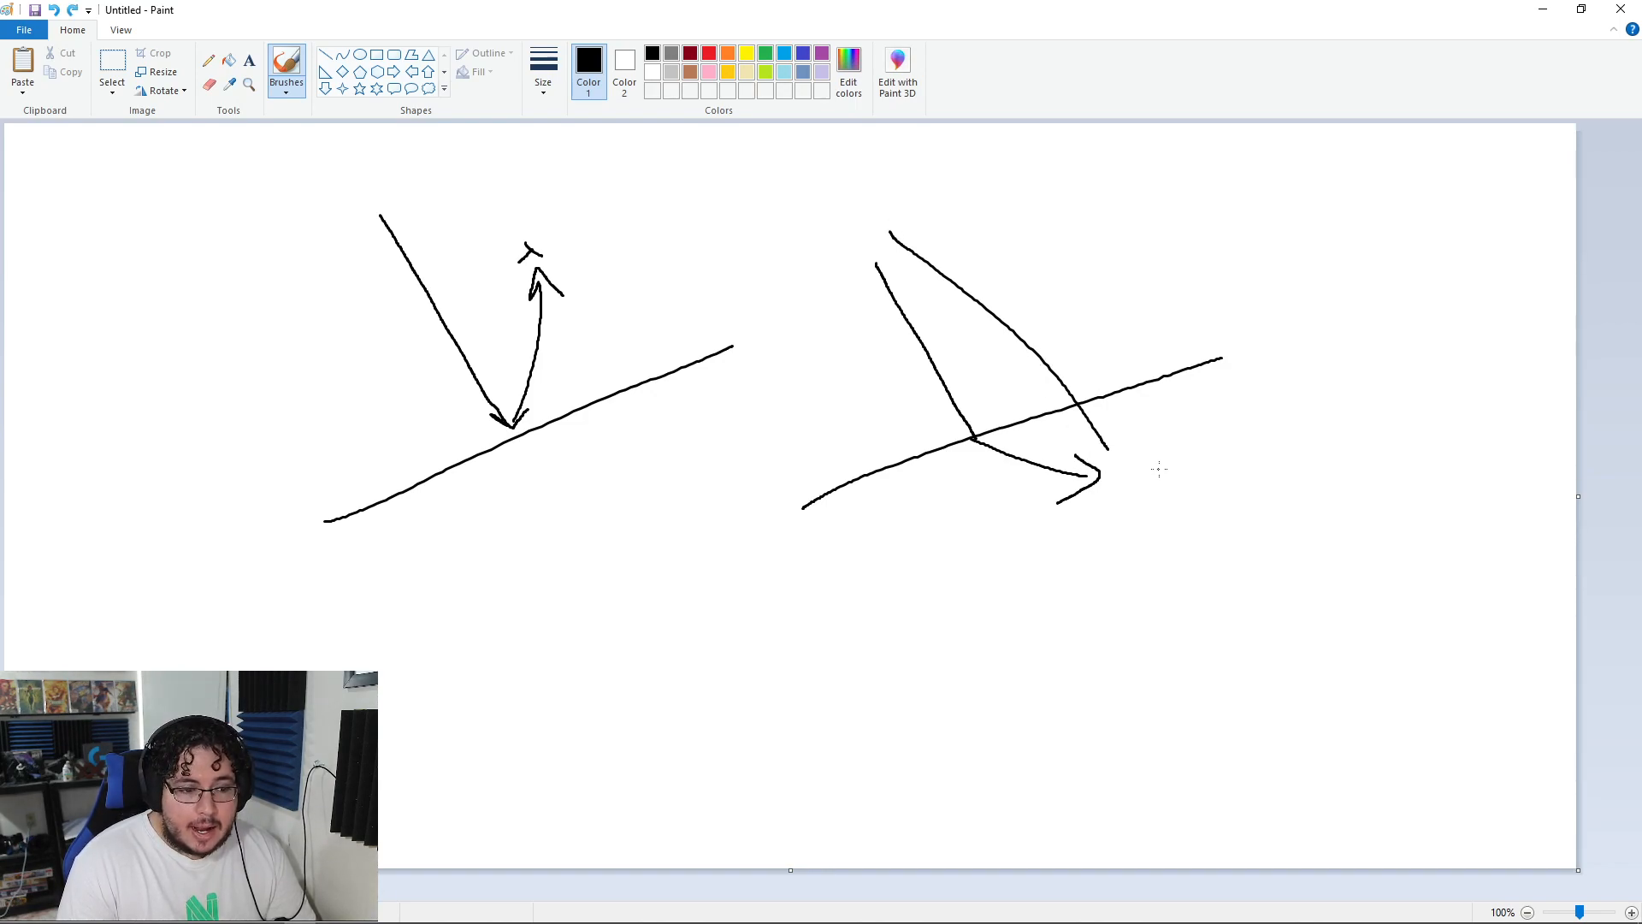
pyautogui.hotkey('ctrl', 'z')
pyautogui.moveTo(856, 540); pyautogui.dragTo(1275, 410)
pyautogui.hotkey('ctrl', 'z')
# - Sketch two parallel surfaces below the other diagrams, with a ray bending as it passes through both
pyautogui.moveTo(680, 725); pyautogui.dragTo(982, 602)
pyautogui.moveTo(806, 742); pyautogui.dragTo(992, 666)
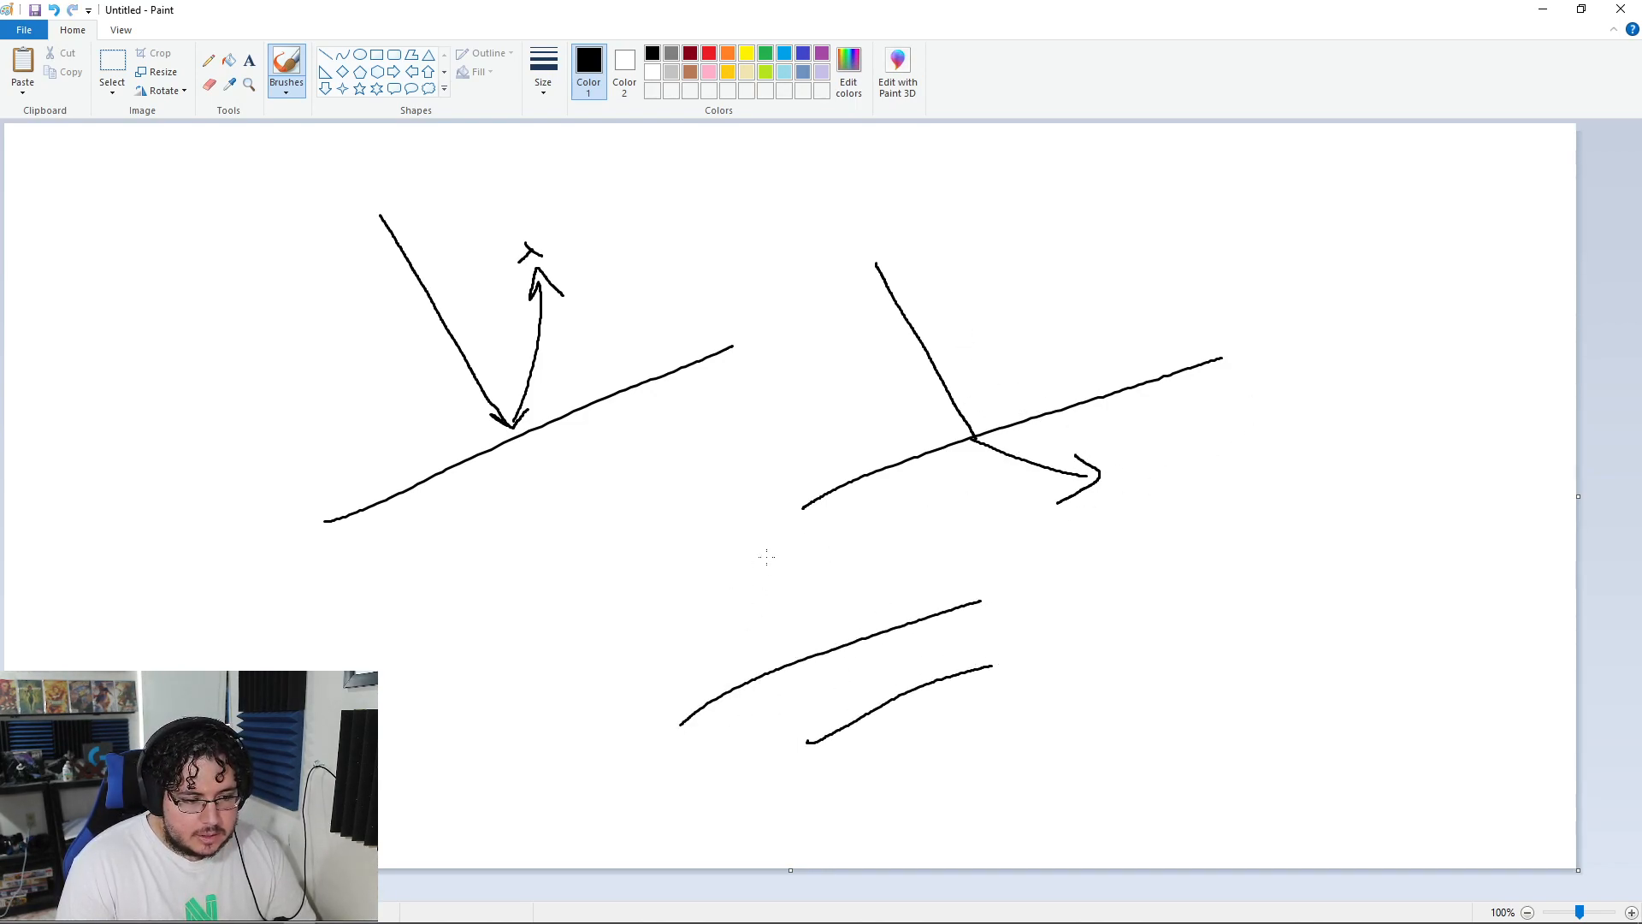
pyautogui.moveTo(887, 670); pyautogui.dragTo(881, 682)
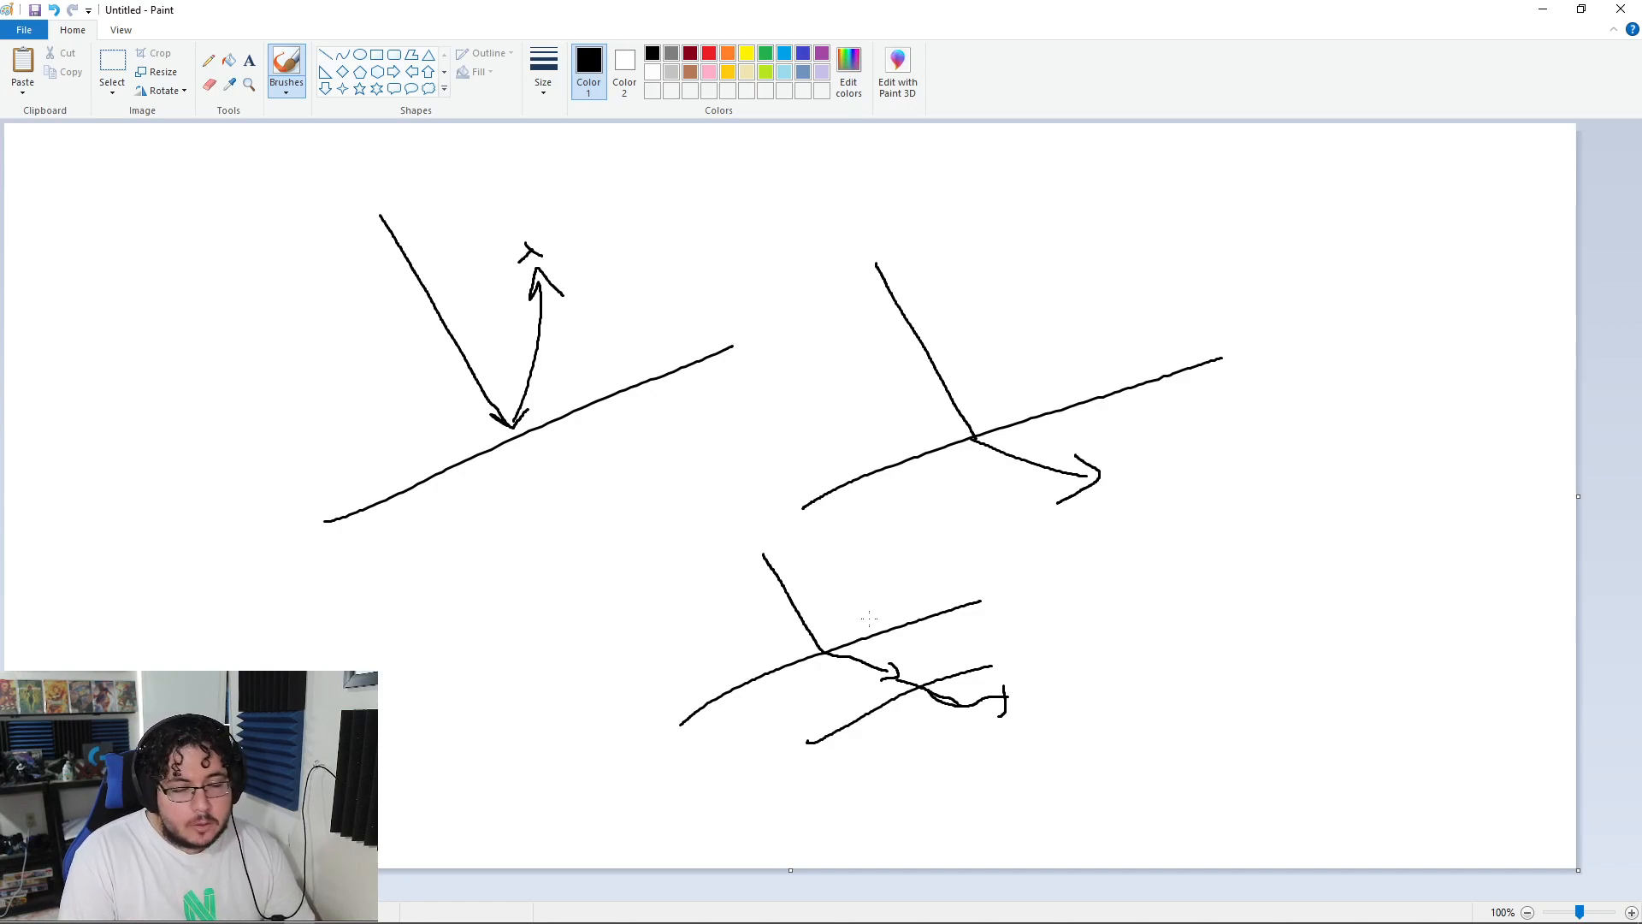
# - Return to Maya and reverse the normals of the Glass mesh
pyautogui.click(1543, 10)
pyautogui.scroll(2, 975, 395)
pyautogui.moveTo(903, 428); pyautogui.dragTo(964, 327, button='right')
pyautogui.scroll(3, 865, 373)
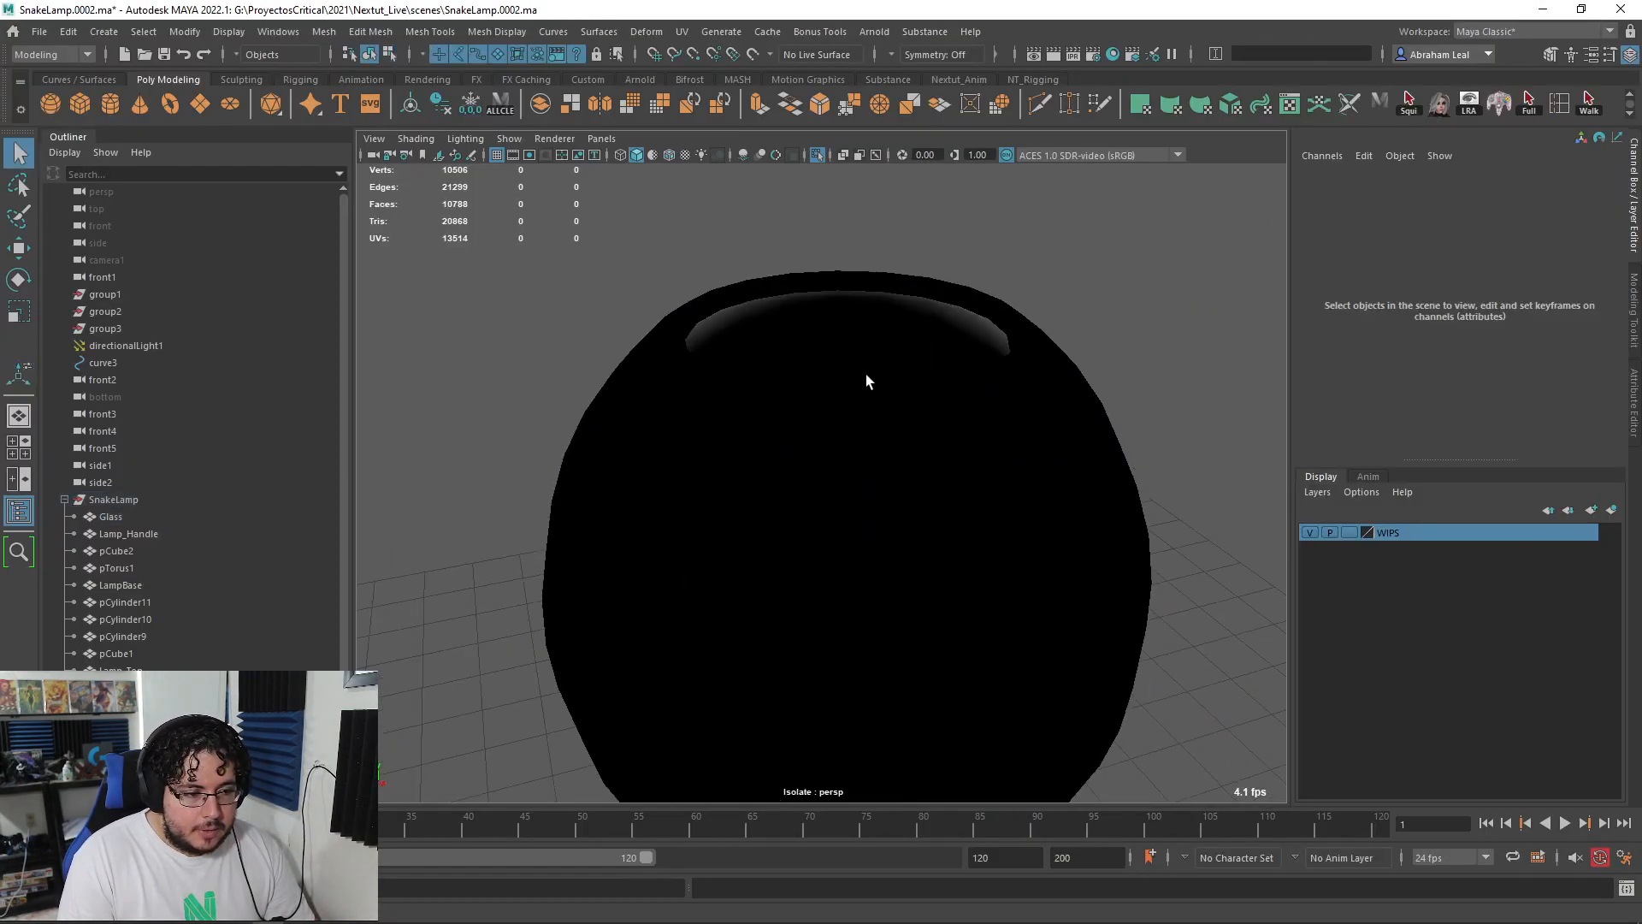
pyautogui.click(764, 306)
pyautogui.click(499, 32)
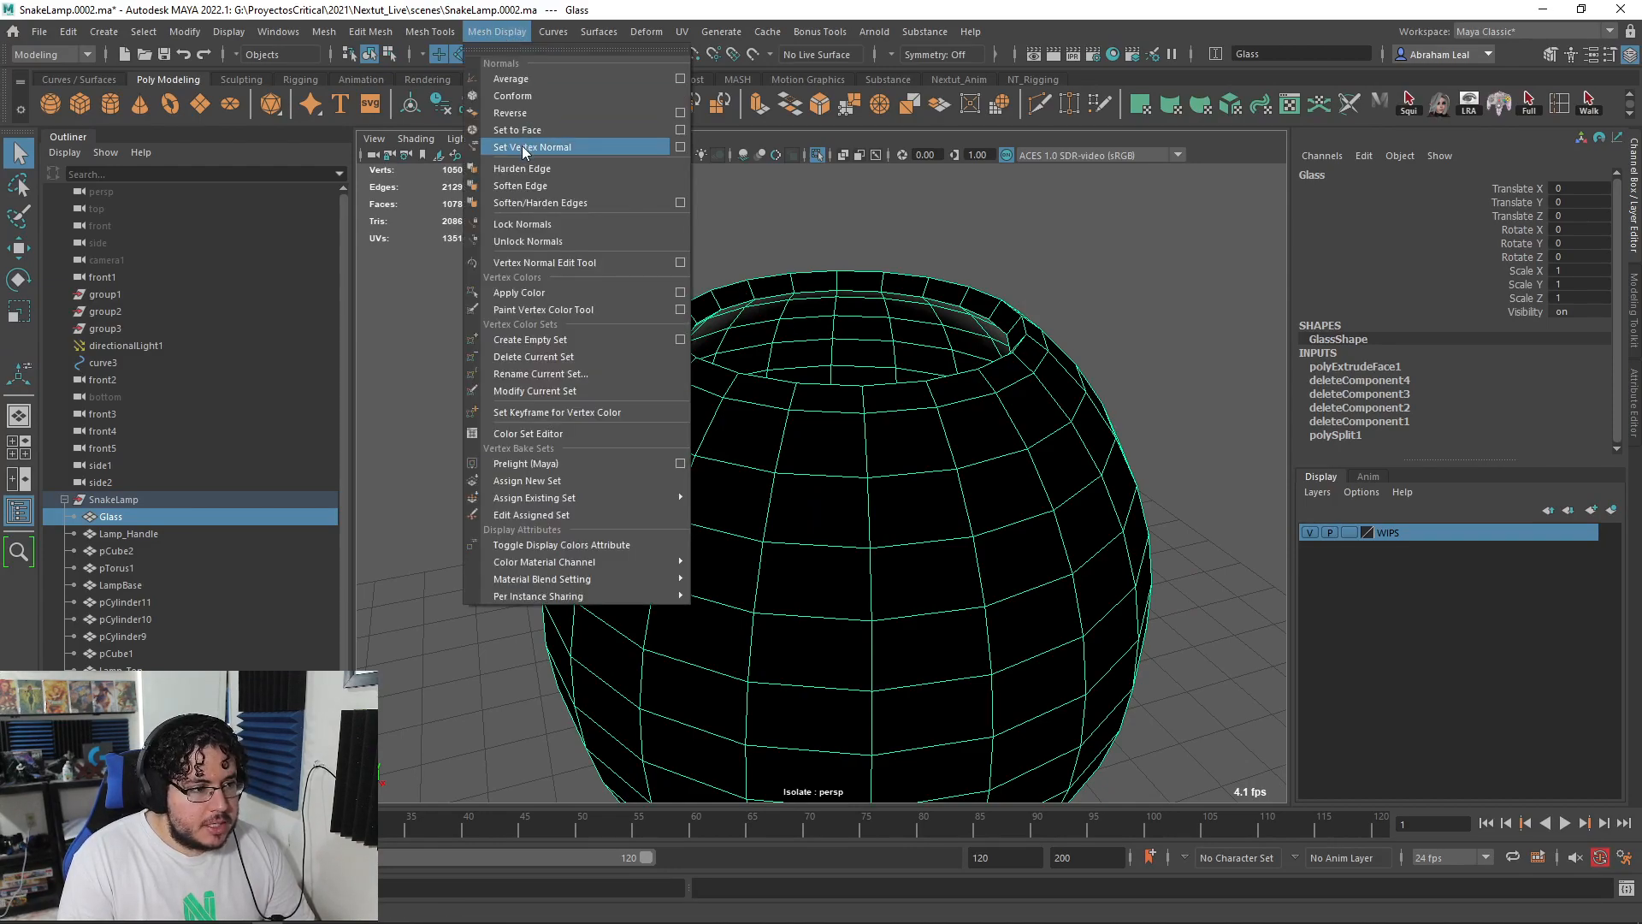
pyautogui.click(530, 131)
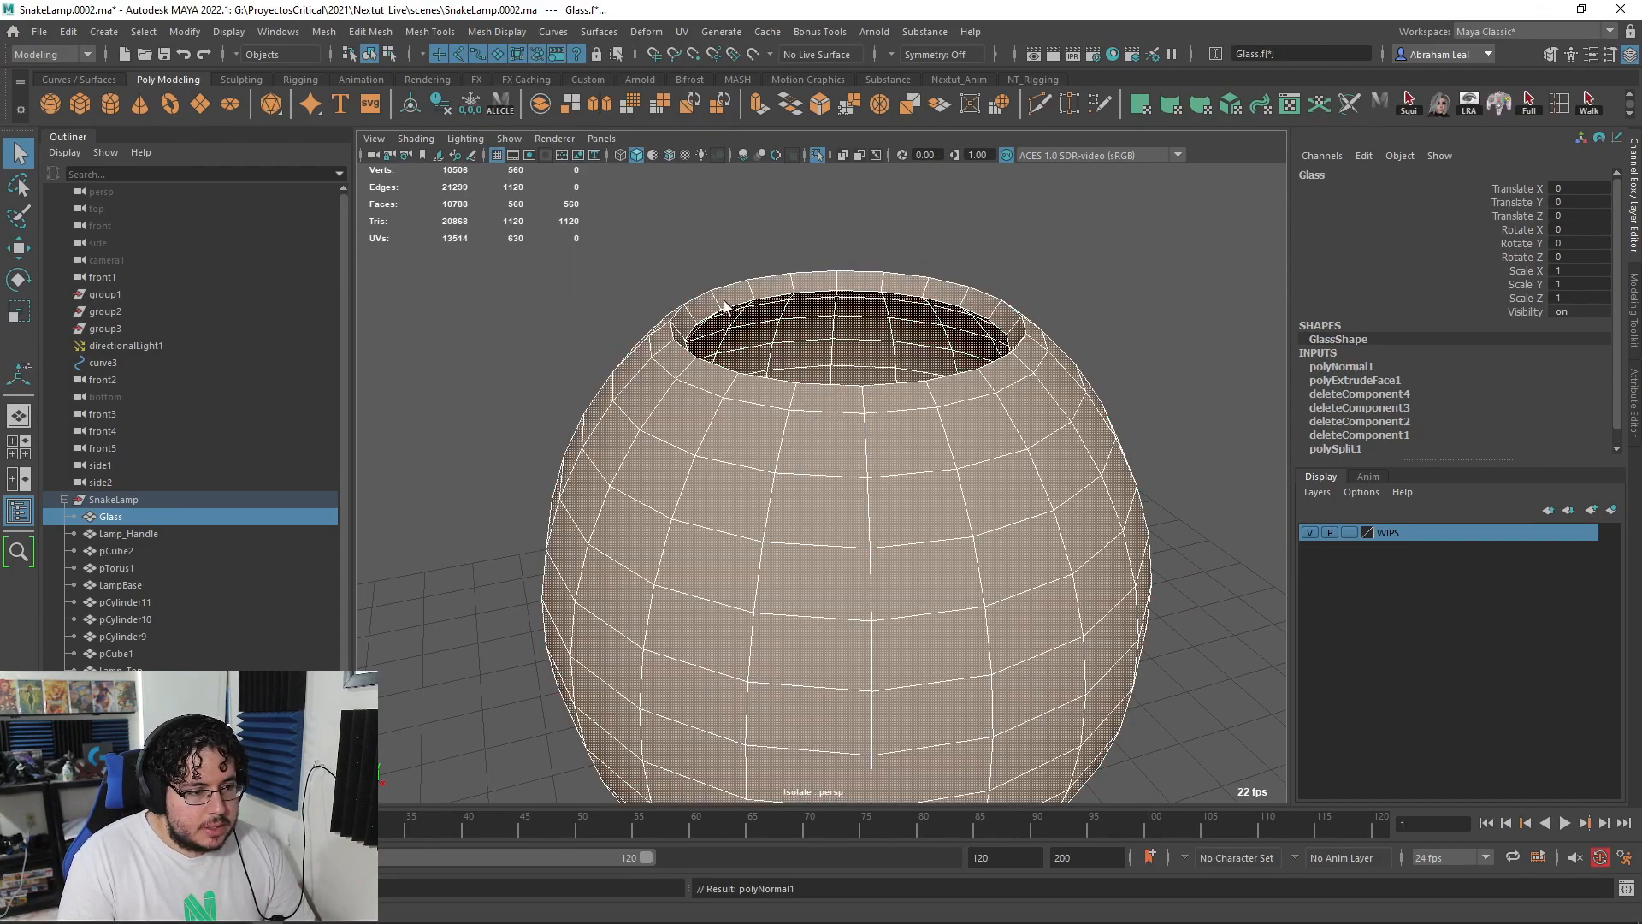
# - Bevel the inner and outer edge loops around the Glass's top and bottom openings
pyautogui.press('F10')
pyautogui.doubleClick(723, 287)
pyautogui.keyDown('shift'); pyautogui.doubleClick(738, 302); pyautogui.keyUp('shift')
pyautogui.scroll(-4, 809, 430)
pyautogui.keyDown('alt'); pyautogui.moveTo(809, 430); pyautogui.dragTo(819, 261); pyautogui.keyUp('alt')
pyautogui.scroll(5, 770, 308)
pyautogui.keyDown('shift'); pyautogui.doubleClick(729, 281); pyautogui.keyUp('shift')
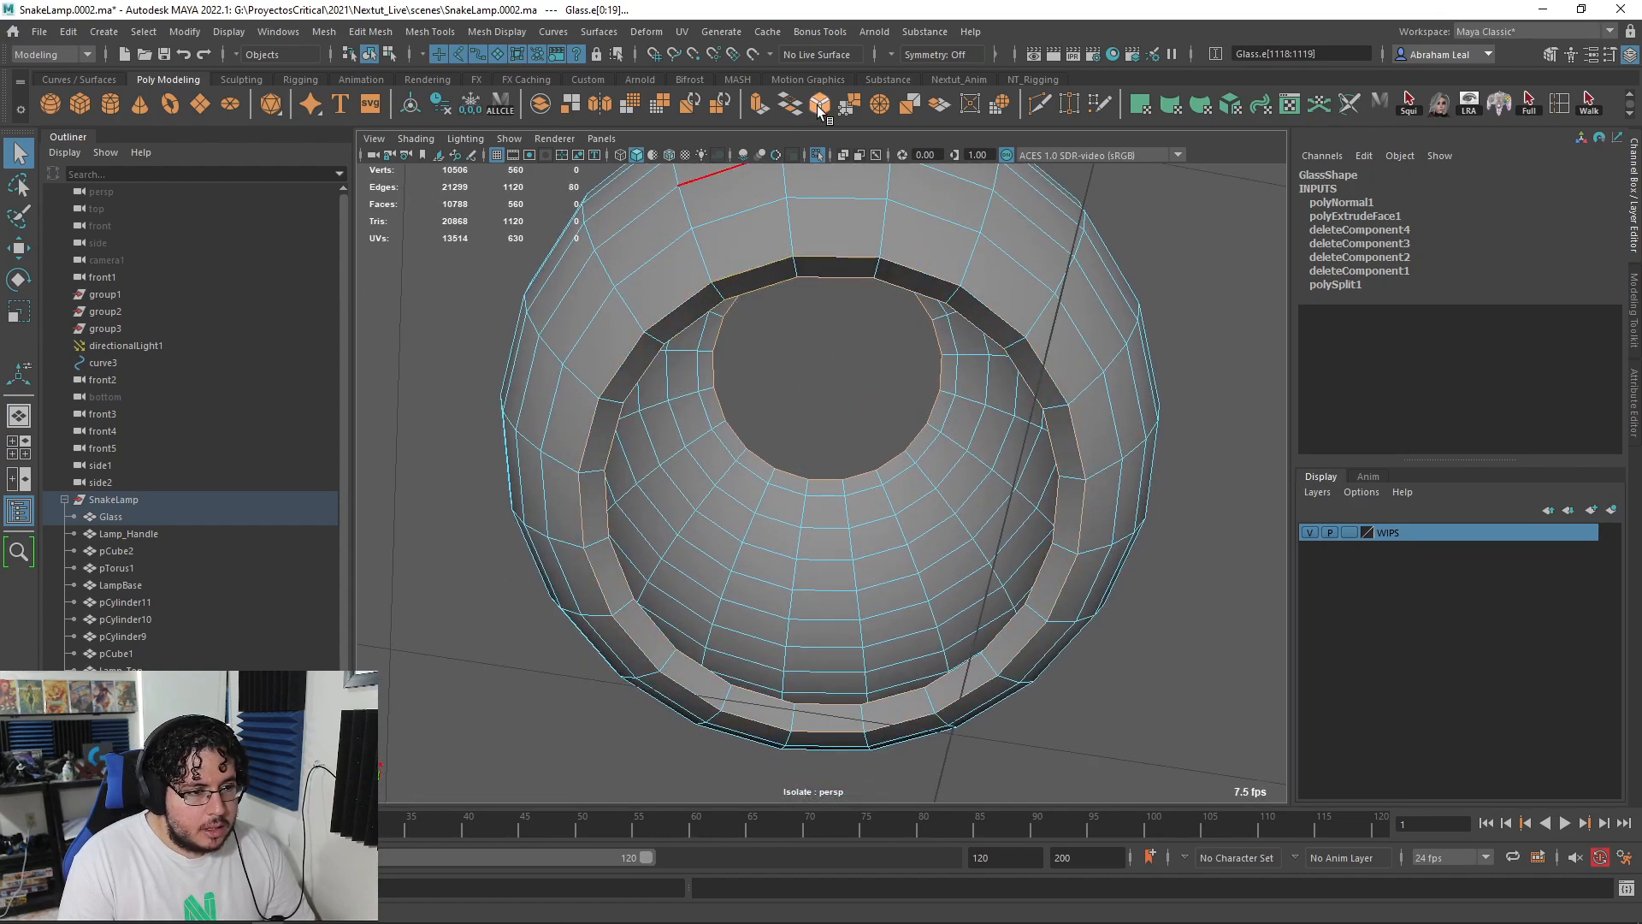
pyautogui.hotkey('ctrl', 'b')
pyautogui.moveTo(1103, 324)
pyautogui.mouseDown()
pyautogui.moveTo(1074, 324)
pyautogui.moveTo(1107, 342)
pyautogui.mouseUp()
# - Leave component mode and display the Glass mesh with smooth preview
pyautogui.press('q')
pyautogui.press('F8')
pyautogui.press('3')
pyautogui.click(1162, 229)
pyautogui.scroll(-4, 983, 299)
pyautogui.keyDown('alt'); pyautogui.moveTo(962, 283); pyautogui.dragTo(925, 534); pyautogui.keyUp('alt')
pyautogui.click(945, 423)
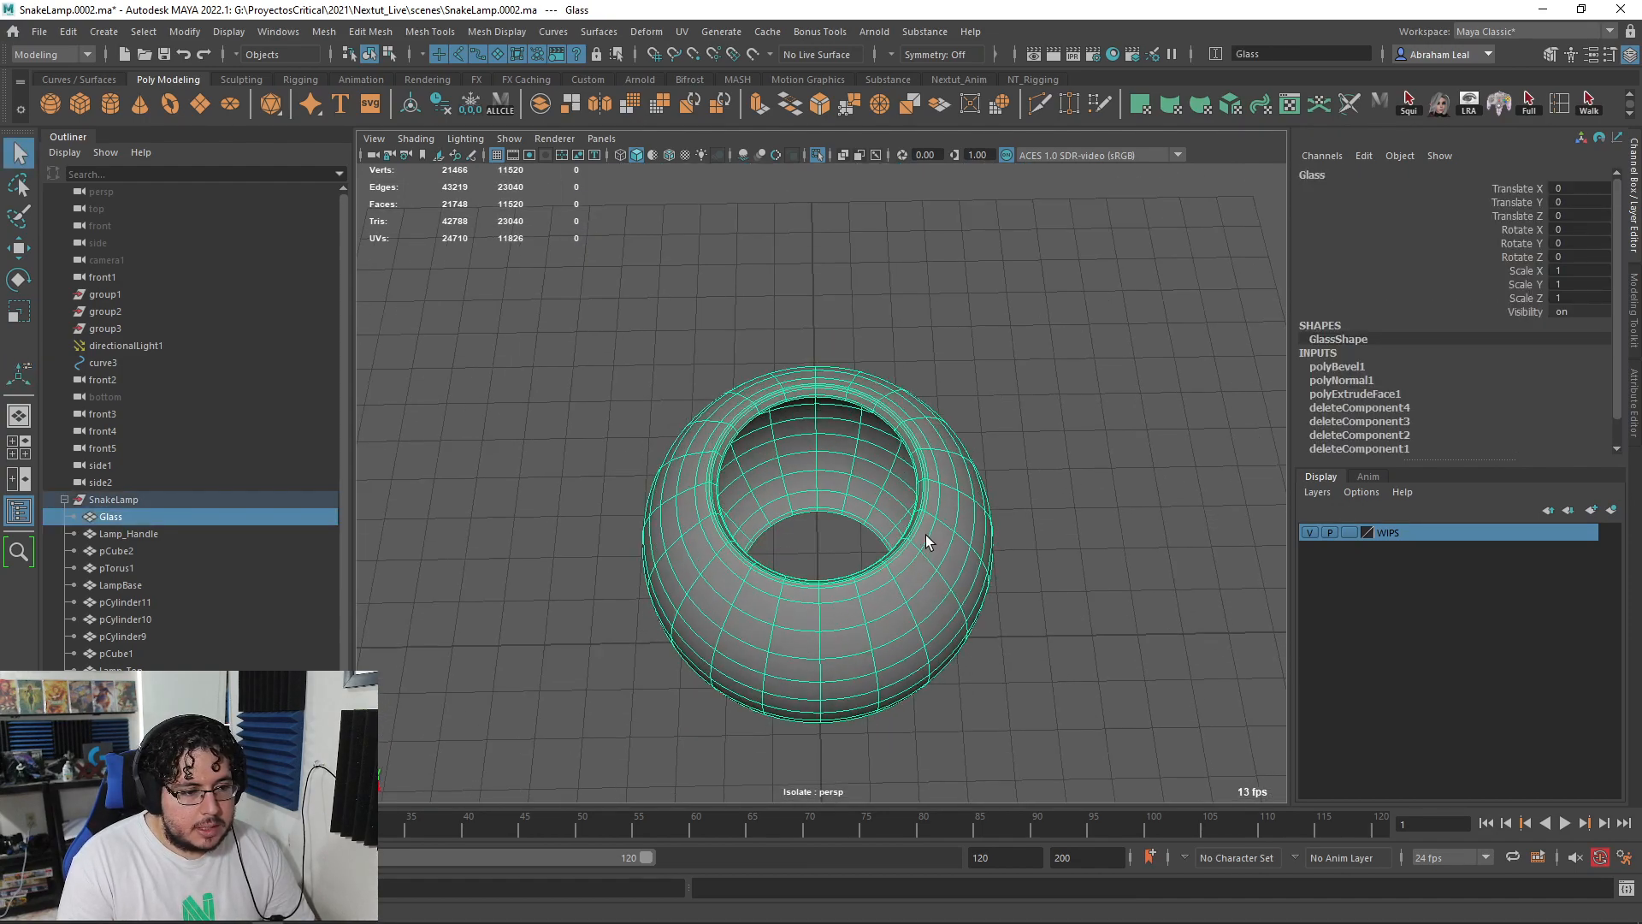
# - Show the whole lamp again and examine how the Glass's lower edge fits into the collar
pyautogui.click(817, 158)
pyautogui.scroll(-5, 898, 510)
pyautogui.keyDown('alt'); pyautogui.moveTo(908, 509); pyautogui.dragTo(623, 438); pyautogui.keyUp('alt')
pyautogui.scroll(5, 871, 396)
pyautogui.keyDown('alt'); pyautogui.moveTo(624, 439); pyautogui.dragTo(693, 515, button='middle'); pyautogui.keyUp('alt')
pyautogui.scroll(4, 693, 515)
pyautogui.keyDown('alt'); pyautogui.moveTo(693, 515); pyautogui.dragTo(657, 480); pyautogui.keyUp('alt')
pyautogui.scroll(-5, 657, 480)
pyautogui.keyDown('alt'); pyautogui.moveTo(657, 480); pyautogui.dragTo(738, 461, button='middle'); pyautogui.keyUp('alt')
pyautogui.scroll(6, 737, 461)
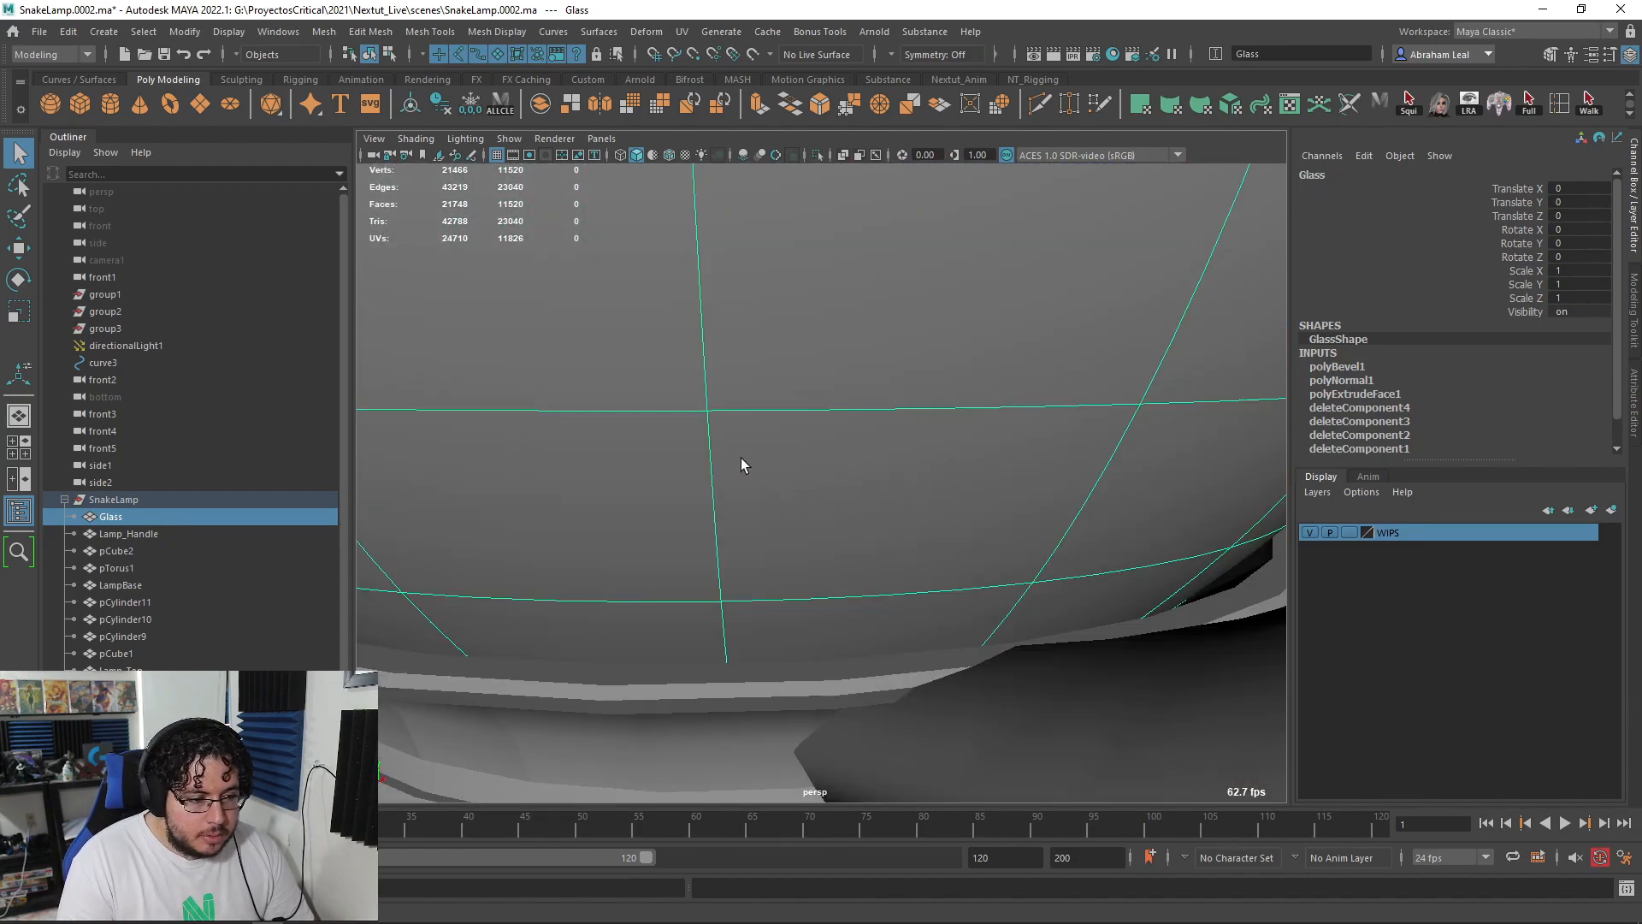
pyautogui.keyDown('alt'); pyautogui.moveTo(737, 462); pyautogui.dragTo(762, 451); pyautogui.keyUp('alt')
pyautogui.scroll(-3, 757, 532)
pyautogui.scroll(-4, 758, 532)
# - Examine the finished Glass on the full lamp beside the reference image
pyautogui.keyDown('alt'); pyautogui.moveTo(757, 532); pyautogui.dragTo(849, 501); pyautogui.keyUp('alt')
pyautogui.scroll(-5, 876, 362)
pyautogui.scroll(-6, 696, 488)
pyautogui.scroll(4, 821, 432)
pyautogui.moveTo(821, 433)
pyautogui.keyDown('alt'); pyautogui.mouseDown()
pyautogui.moveTo(762, 426)
pyautogui.moveTo(823, 433)
pyautogui.mouseUp(); pyautogui.keyUp('alt')
pyautogui.scroll(-2, 813, 431)
pyautogui.scroll(2, 823, 436)
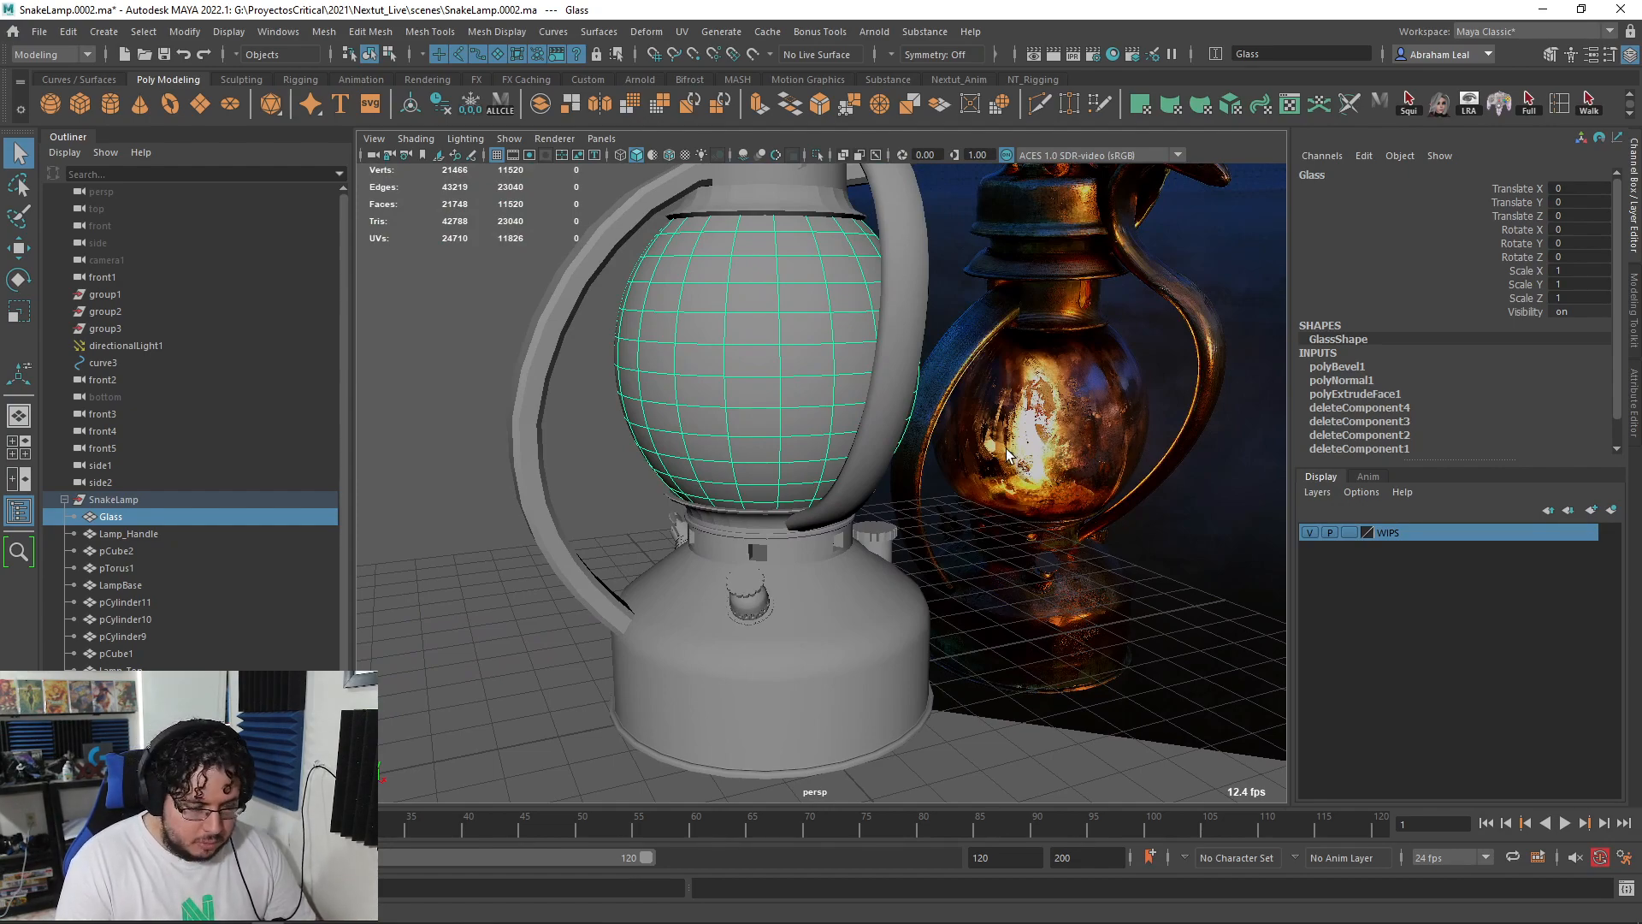
pyautogui.scroll(-4, 806, 377)
pyautogui.scroll(5, 739, 395)
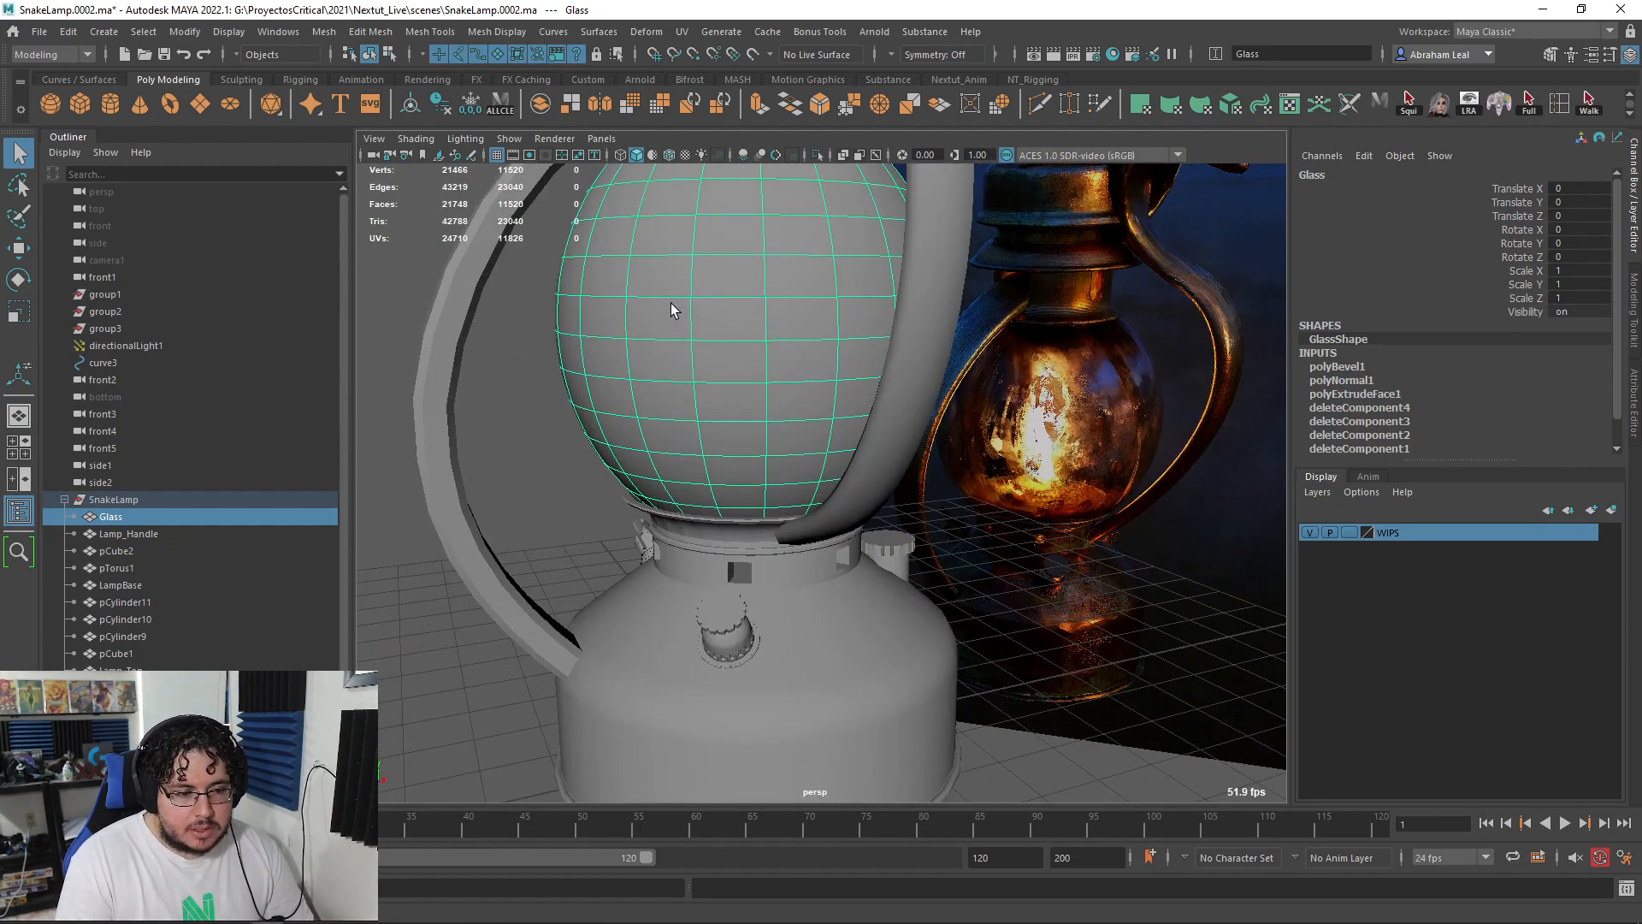
pyautogui.scroll(-2, 850, 371)
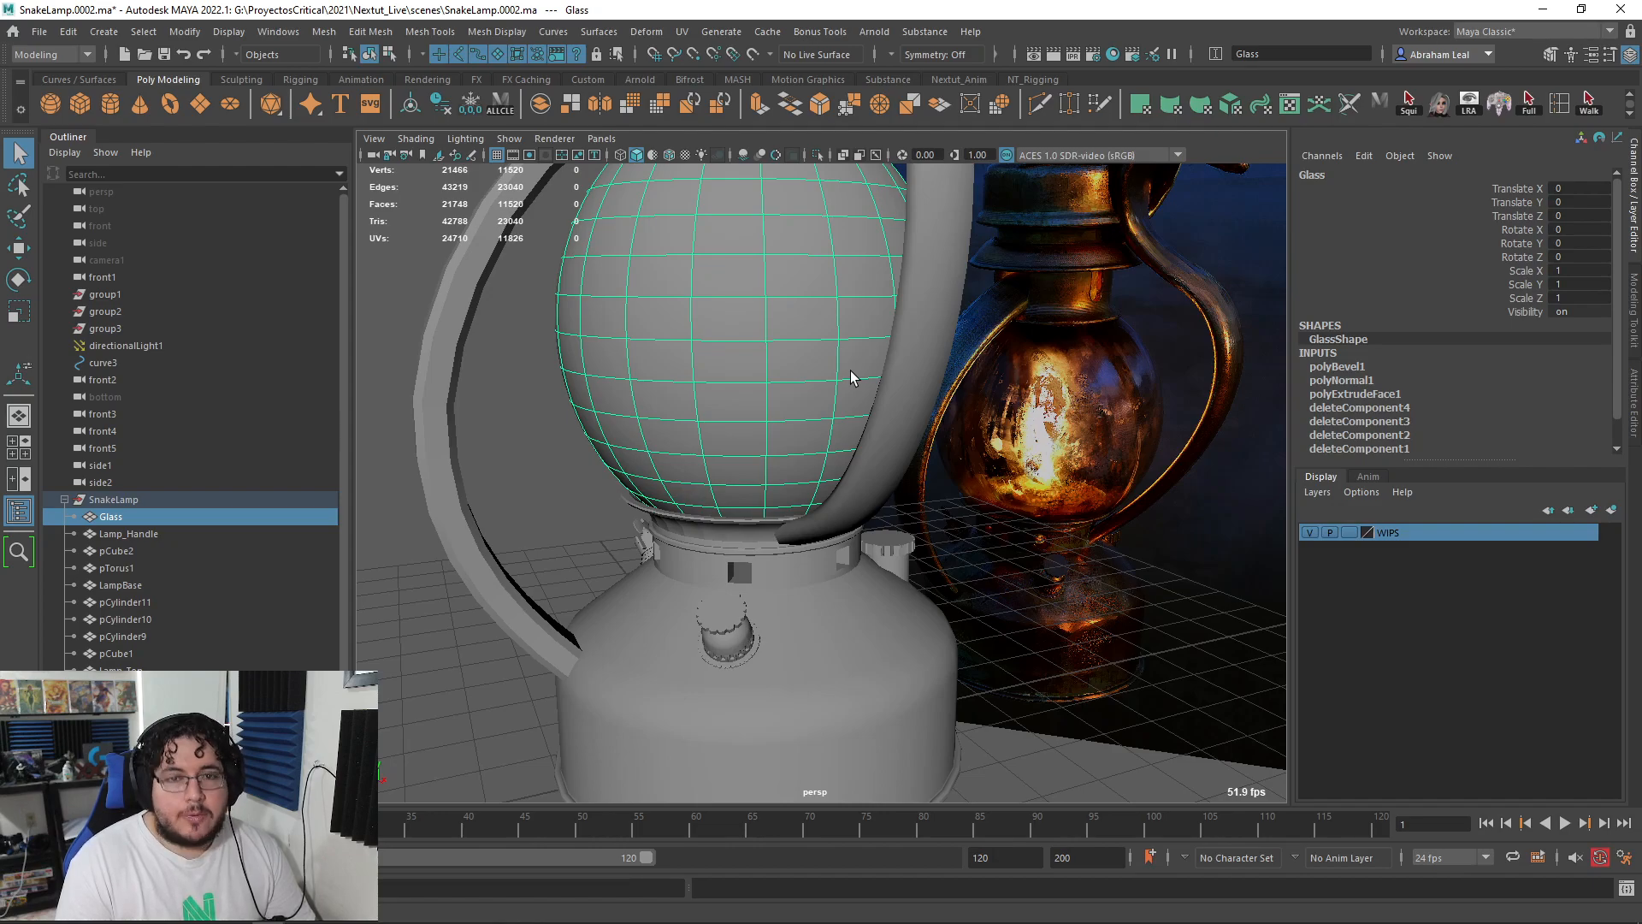
pyautogui.moveTo(845, 364)
pyautogui.keyDown('alt'); pyautogui.mouseDown()
pyautogui.moveTo(884, 385)
pyautogui.moveTo(842, 369)
pyautogui.mouseUp(); pyautogui.keyUp('alt')
pyautogui.scroll(-2, 838, 406)
# - Rename the curved strap pCube2 in front of the glass as SmallSnake
pyautogui.moveTo(900, 299); pyautogui.dragTo(723, 558)
pyautogui.keyDown('alt'); pyautogui.moveTo(739, 557); pyautogui.dragTo(779, 590); pyautogui.keyUp('alt')
pyautogui.click(793, 655)
pyautogui.doubleClick(141, 552)
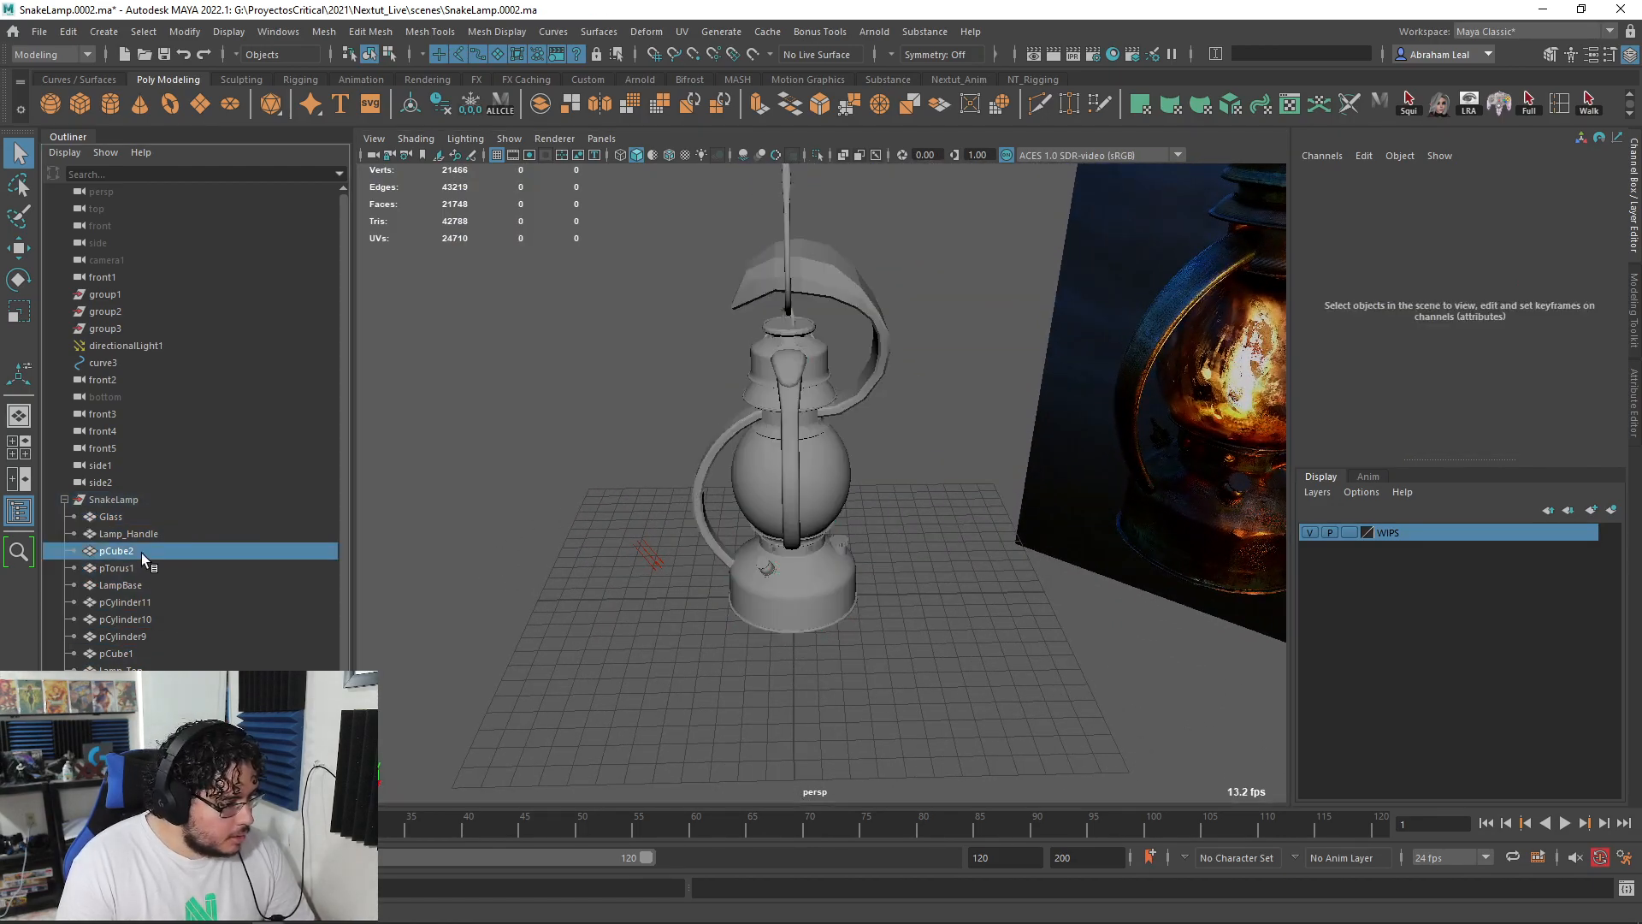
pyautogui.click(147, 520)
pyautogui.click(148, 533)
pyautogui.doubleClick(142, 554)
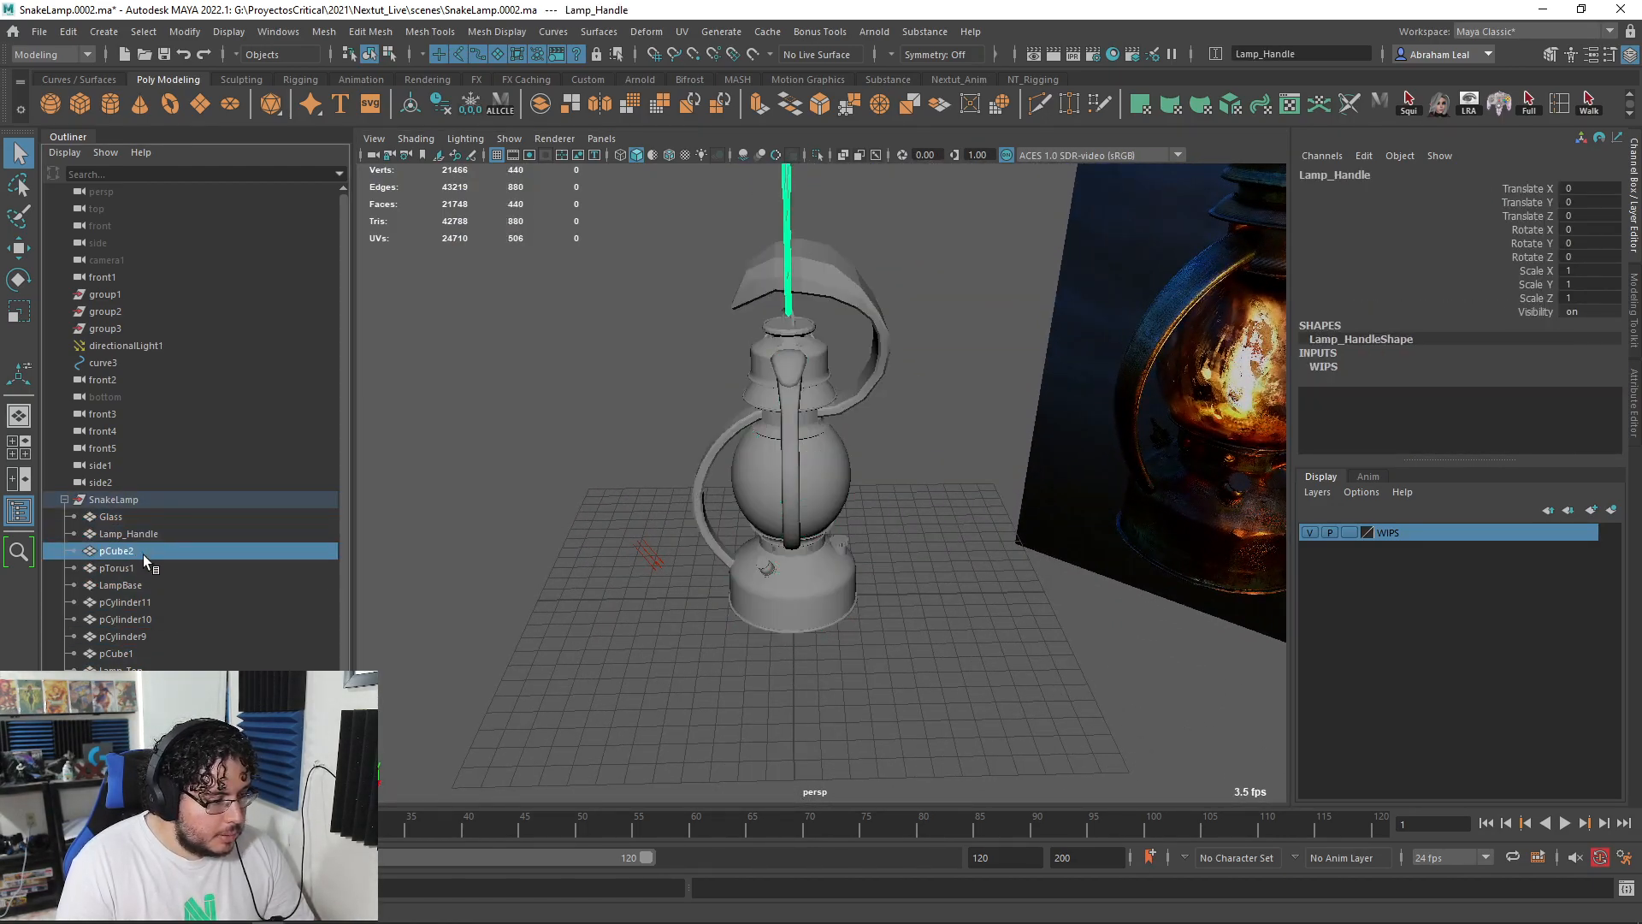
pyautogui.press('BackSpace')
pyautogui.press('BackSpace')
pyautogui.press('BackSpace')
pyautogui.press('BackSpace')
pyautogui.press('BackSpace')
pyautogui.press('BackSpace')
pyautogui.write('S')
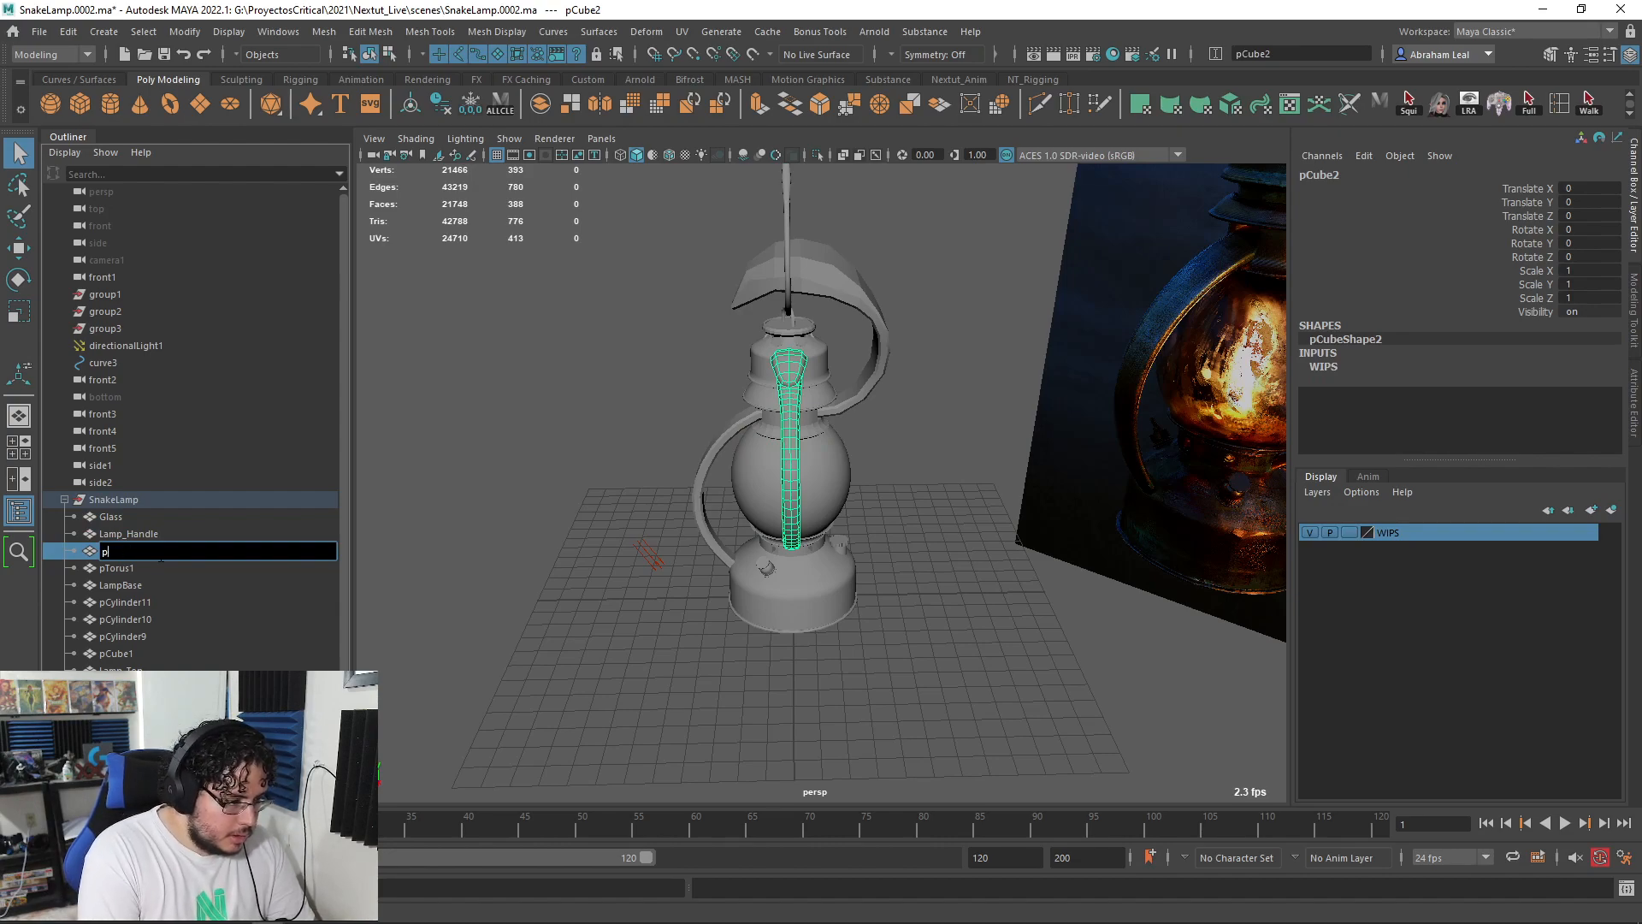
pyautogui.write('mall S')
pyautogui.press('Return')
# - Rename the small ring pTorus1 on the lamp's top as SmallHook
pyautogui.doubleClick(162, 569)
pyautogui.press('BackSpace')
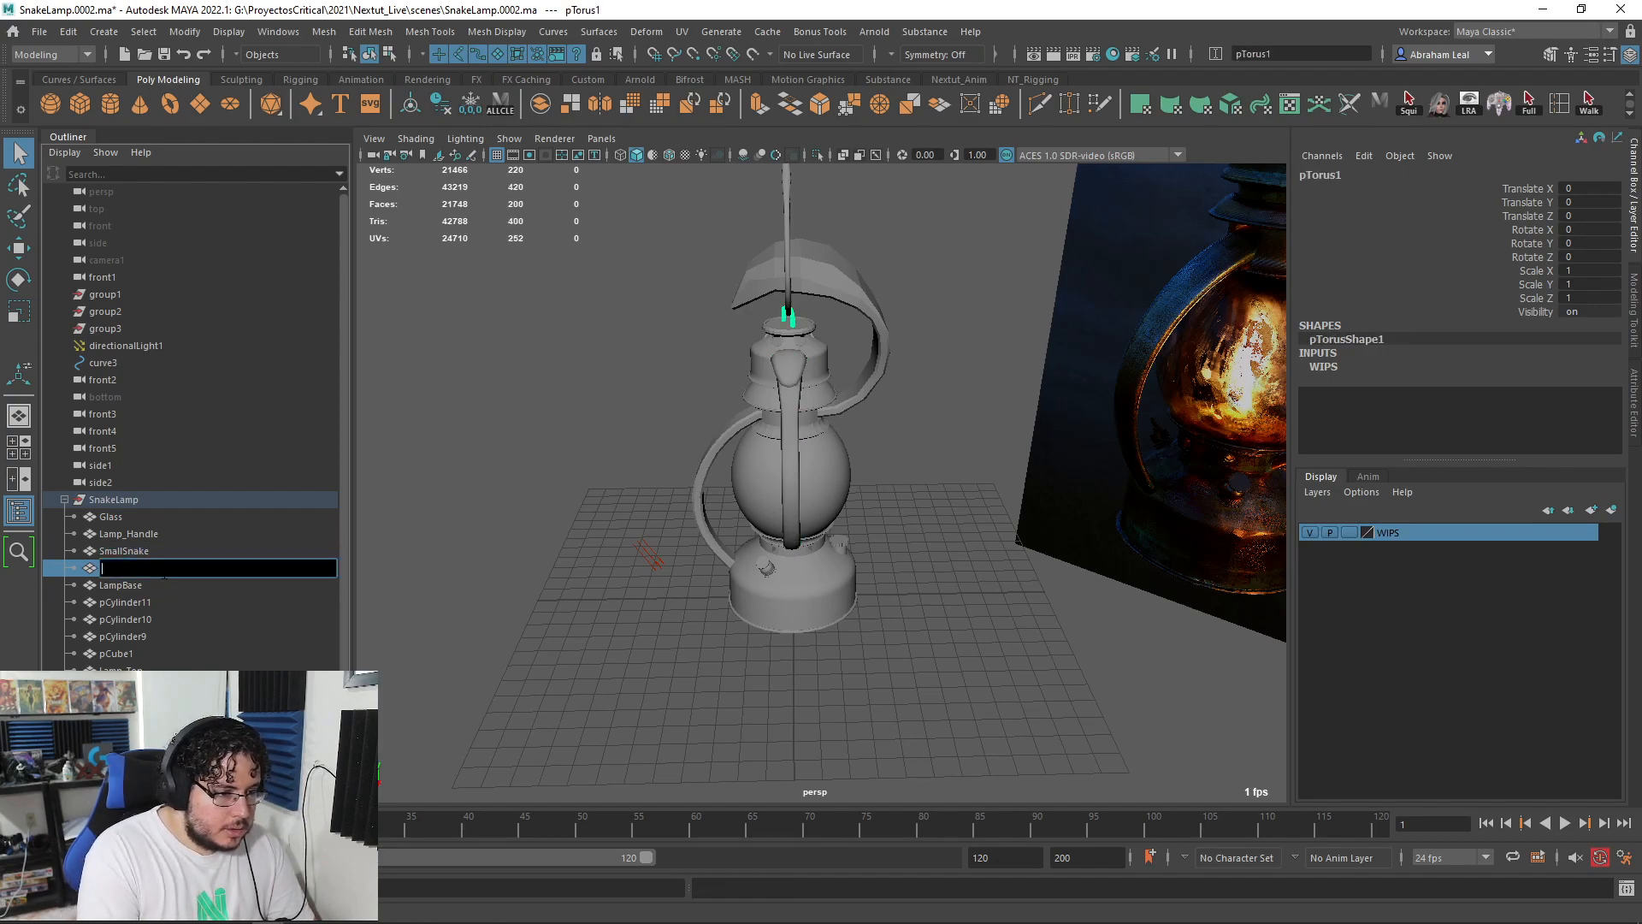
pyautogui.write('H')
pyautogui.press('capslock')
pyautogui.write('SmallHook')
pyautogui.press('Return')
# - Rename pCylinder11, the cap beside the base's shoulder, as FillerCap
pyautogui.doubleClick(192, 603)
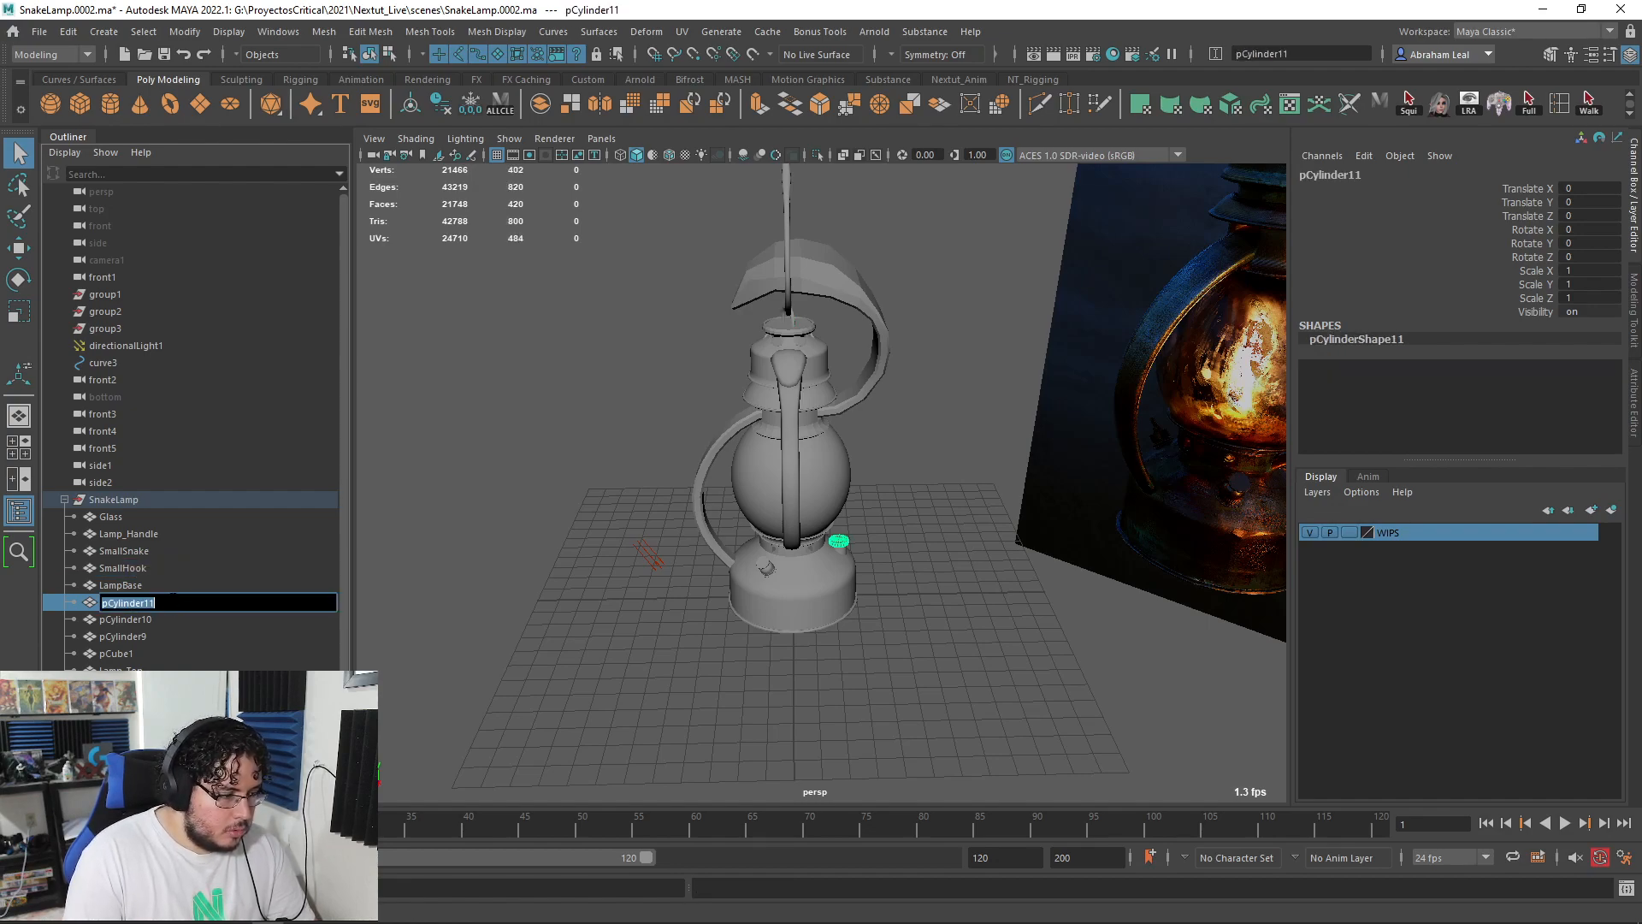
pyautogui.write('C')
pyautogui.write('F')
pyautogui.press('capslock')
pyautogui.write('illerCap')
pyautogui.press('Return')
# - Rename pCylinder10, the spout under the filler cap, as FillerBody
pyautogui.doubleClick(171, 619)
pyautogui.press('capslock')
pyautogui.write('F')
pyautogui.press('capslock')
pyautogui.write('illerBod')
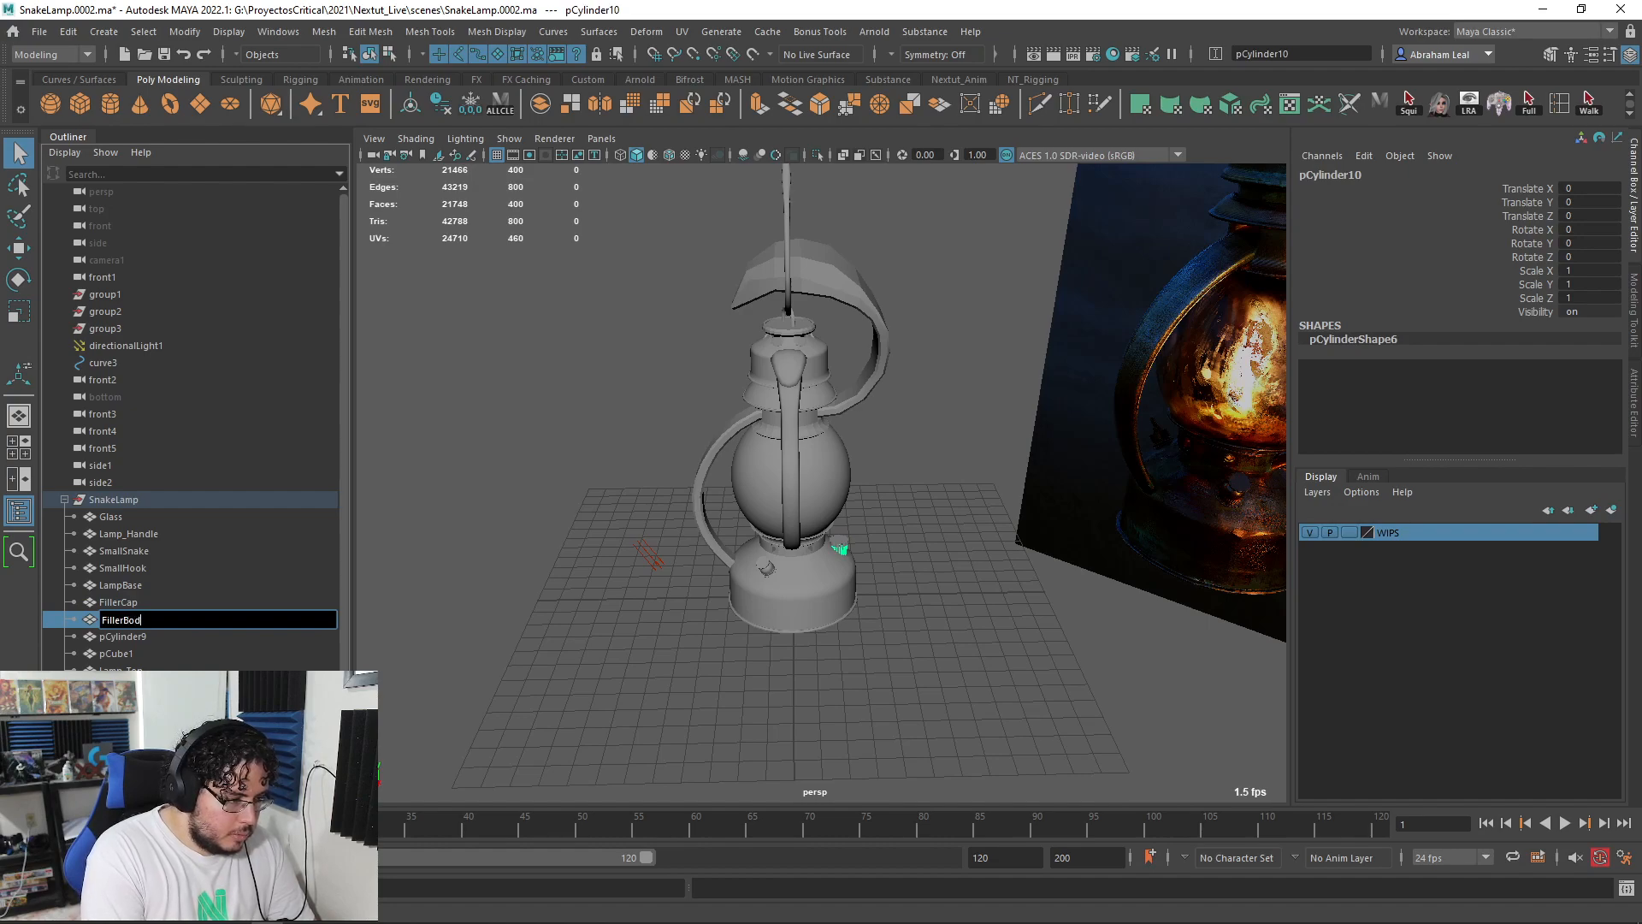
pyautogui.write('y')
pyautogui.press('Return')
# - Rename pCylinder9, the knob on the front of the base, as Valve
pyautogui.doubleClick(135, 637)
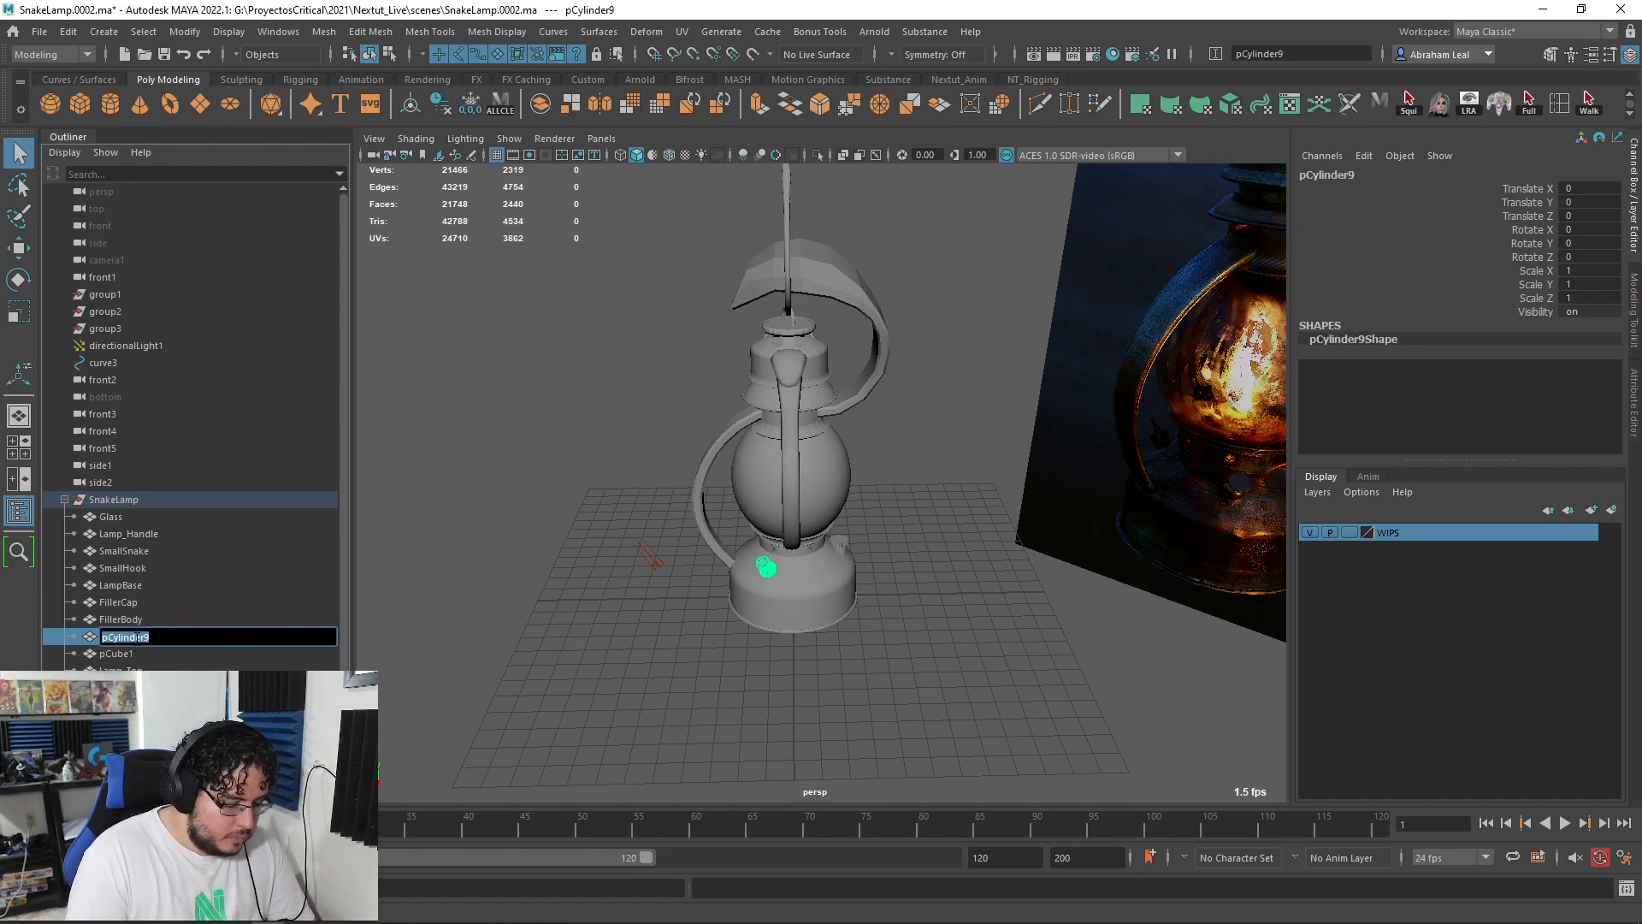
pyautogui.write('V')
pyautogui.press('capslock')
pyautogui.write('alv')
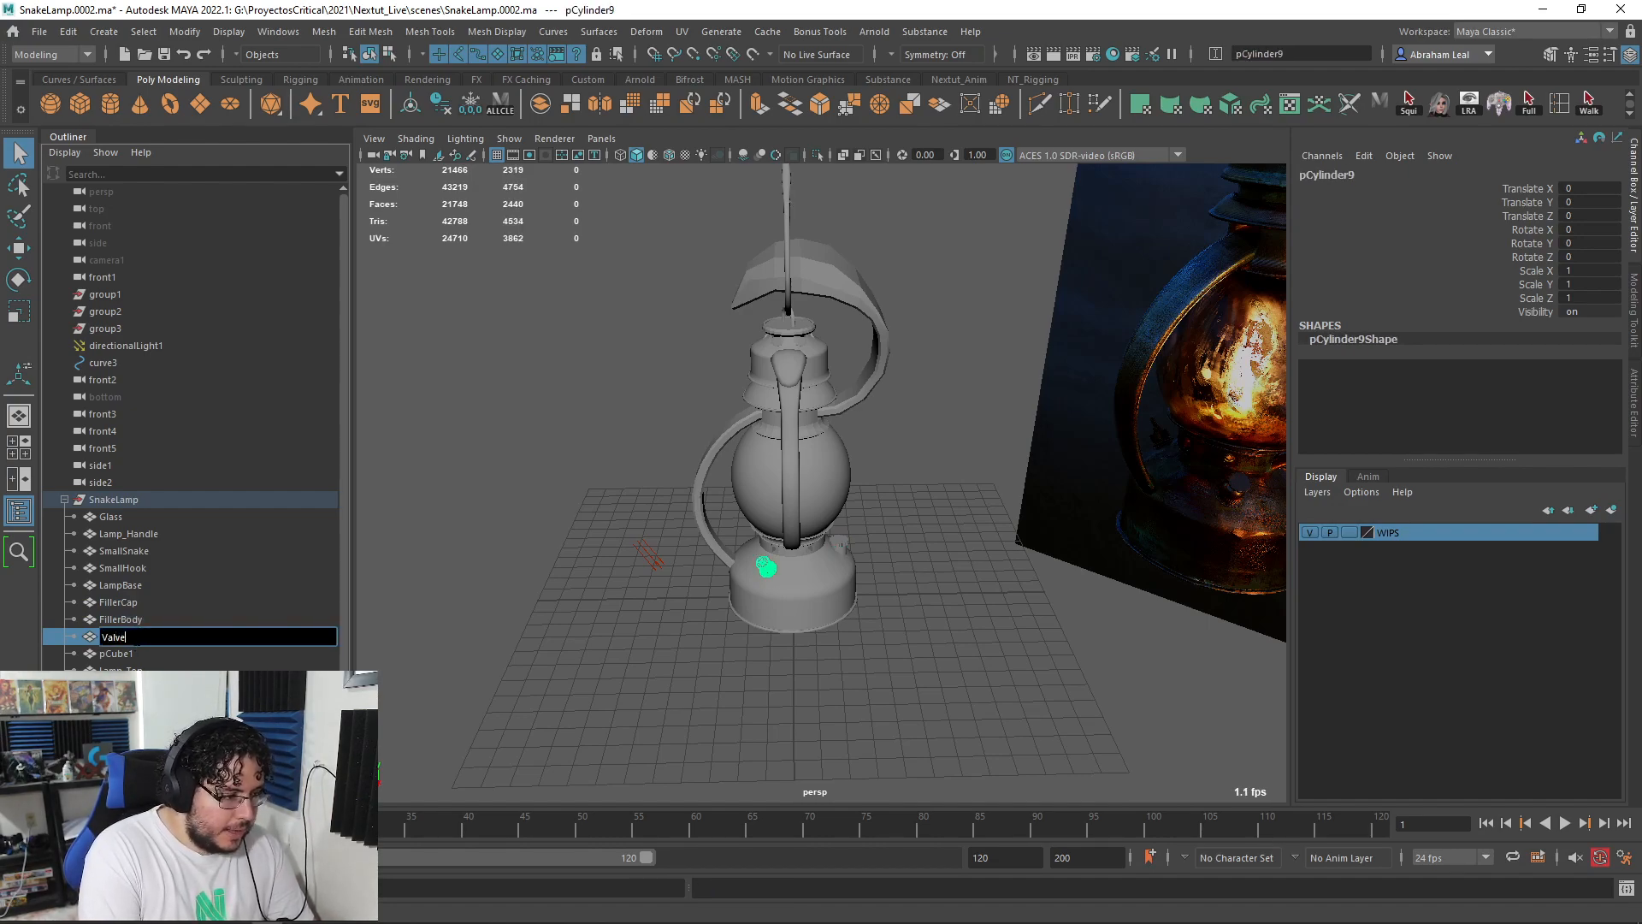
pyautogui.write('e')
pyautogui.press('Return')
# - Rename pCube1, the large snake wrapping around the lamp, as MainSnake
pyautogui.doubleClick(121, 654)
pyautogui.press('capslock')
pyautogui.write('M')
pyautogui.press('capslock')
pyautogui.write('ain')
pyautogui.press('capslock')
pyautogui.write('Snake')
pyautogui.press('Return')
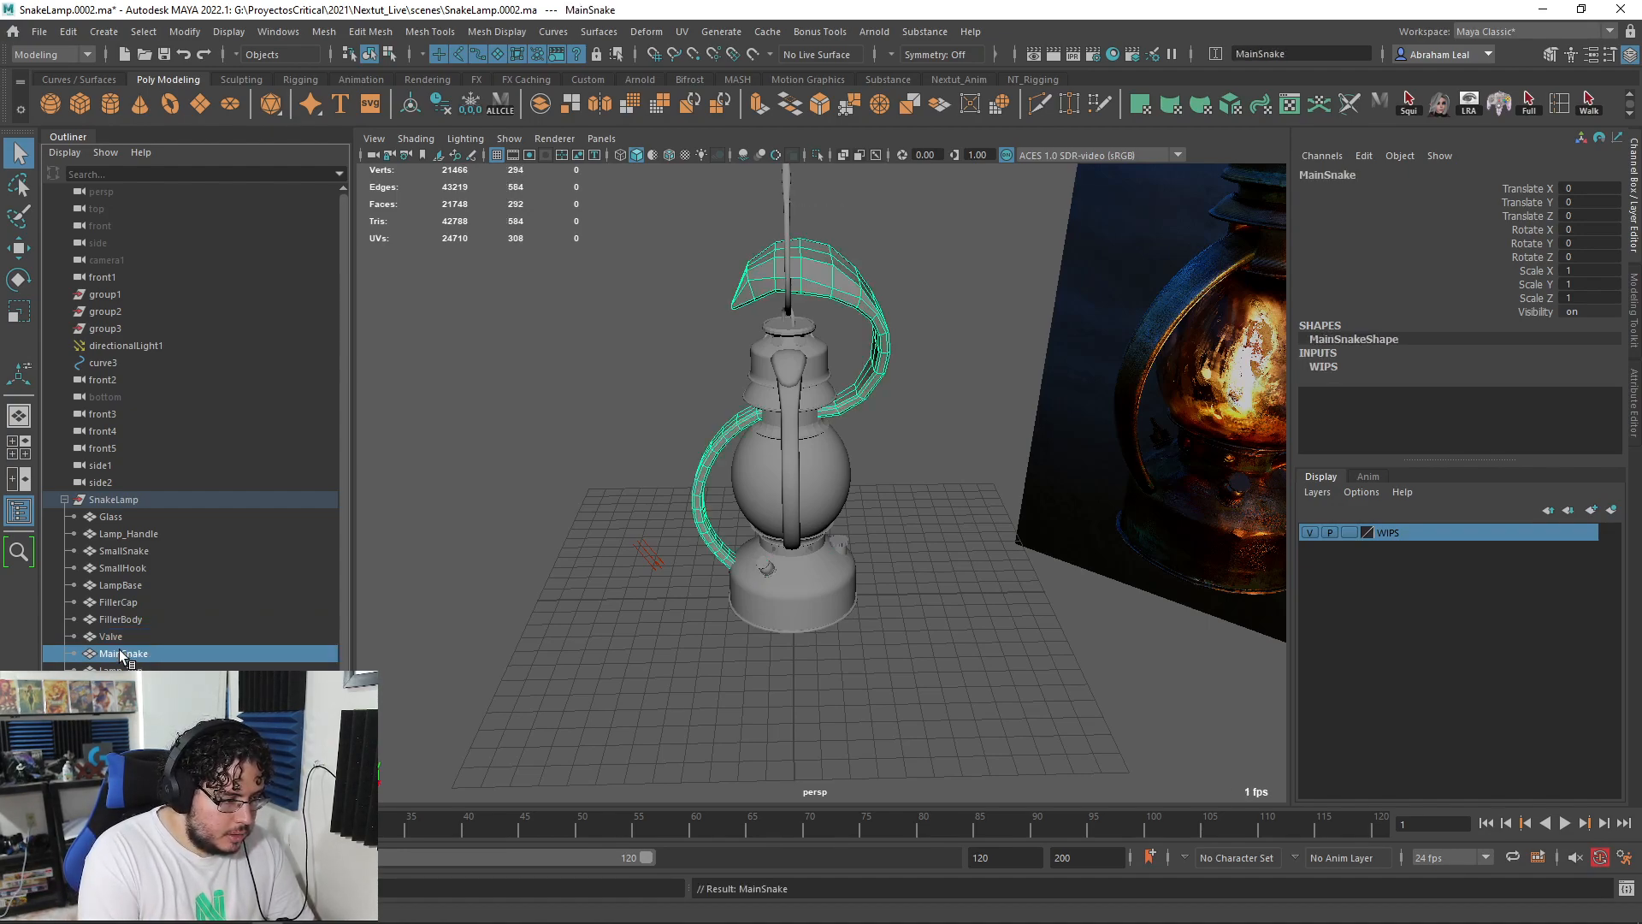
# - Rename pCube5, the small part on the other side of the base, as SecondaryValve
pyautogui.click(153, 674)
pyautogui.click(154, 689)
pyautogui.keyDown('alt'); pyautogui.moveTo(548, 514); pyautogui.dragTo(804, 521); pyautogui.keyUp('alt')
pyautogui.press('capslock')
pyautogui.press('capslock')
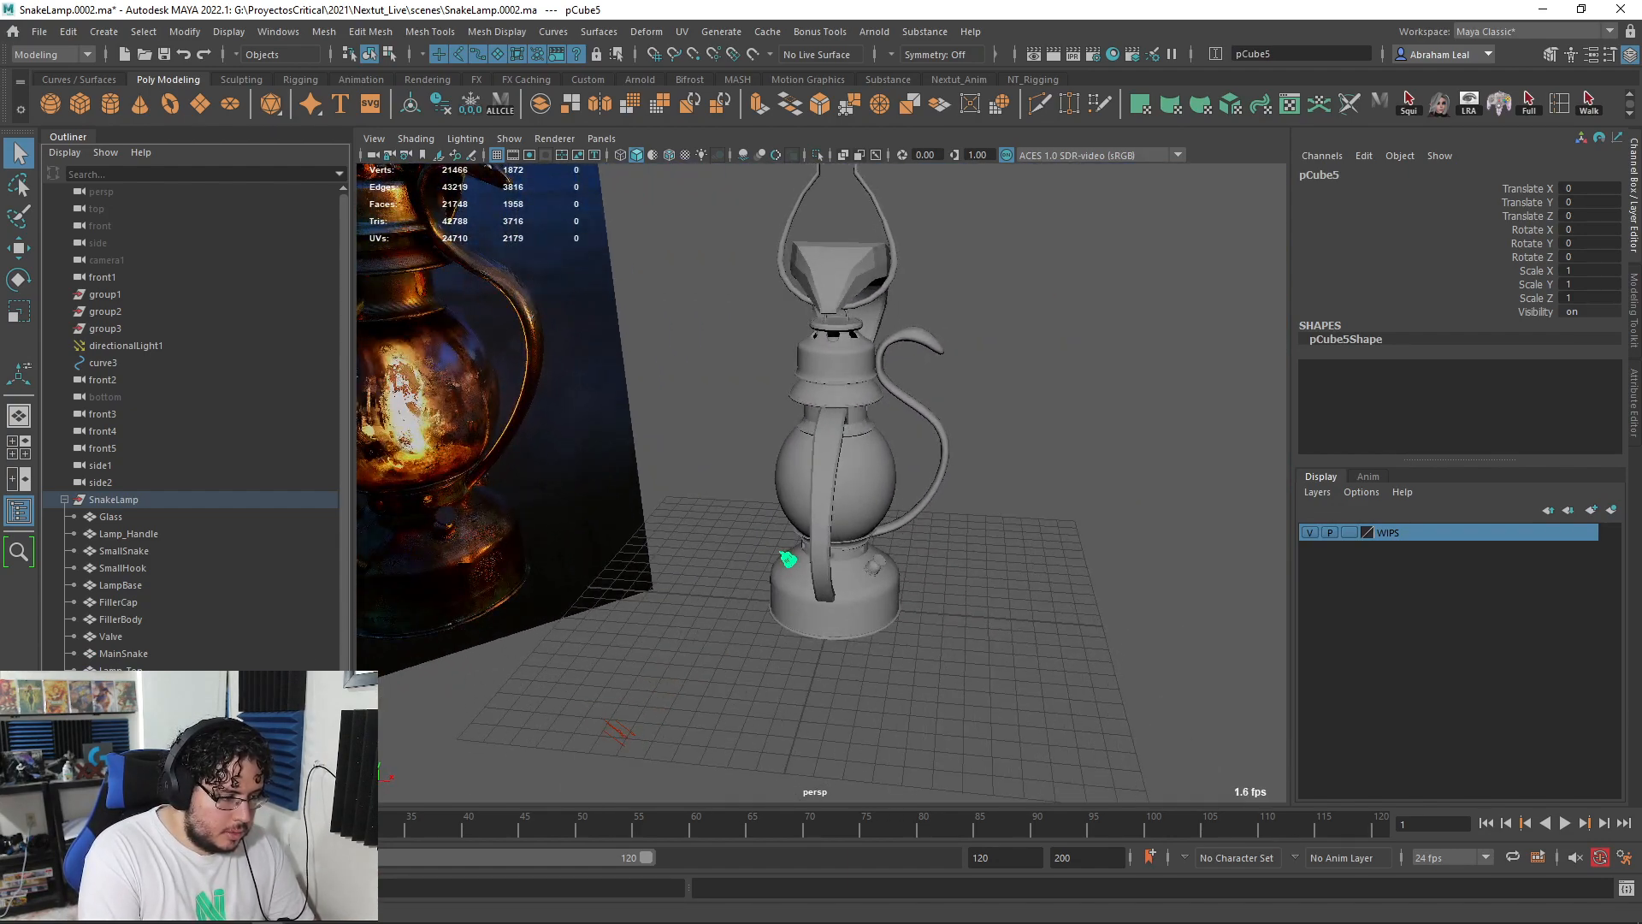
pyautogui.click(1018, 358)
# - Apply Smooth to the MainSnake mesh to give it a denser topology
pyautogui.click(171, 500)
pyautogui.keyDown('shift'); pyautogui.click(134, 705); pyautogui.keyUp('shift')
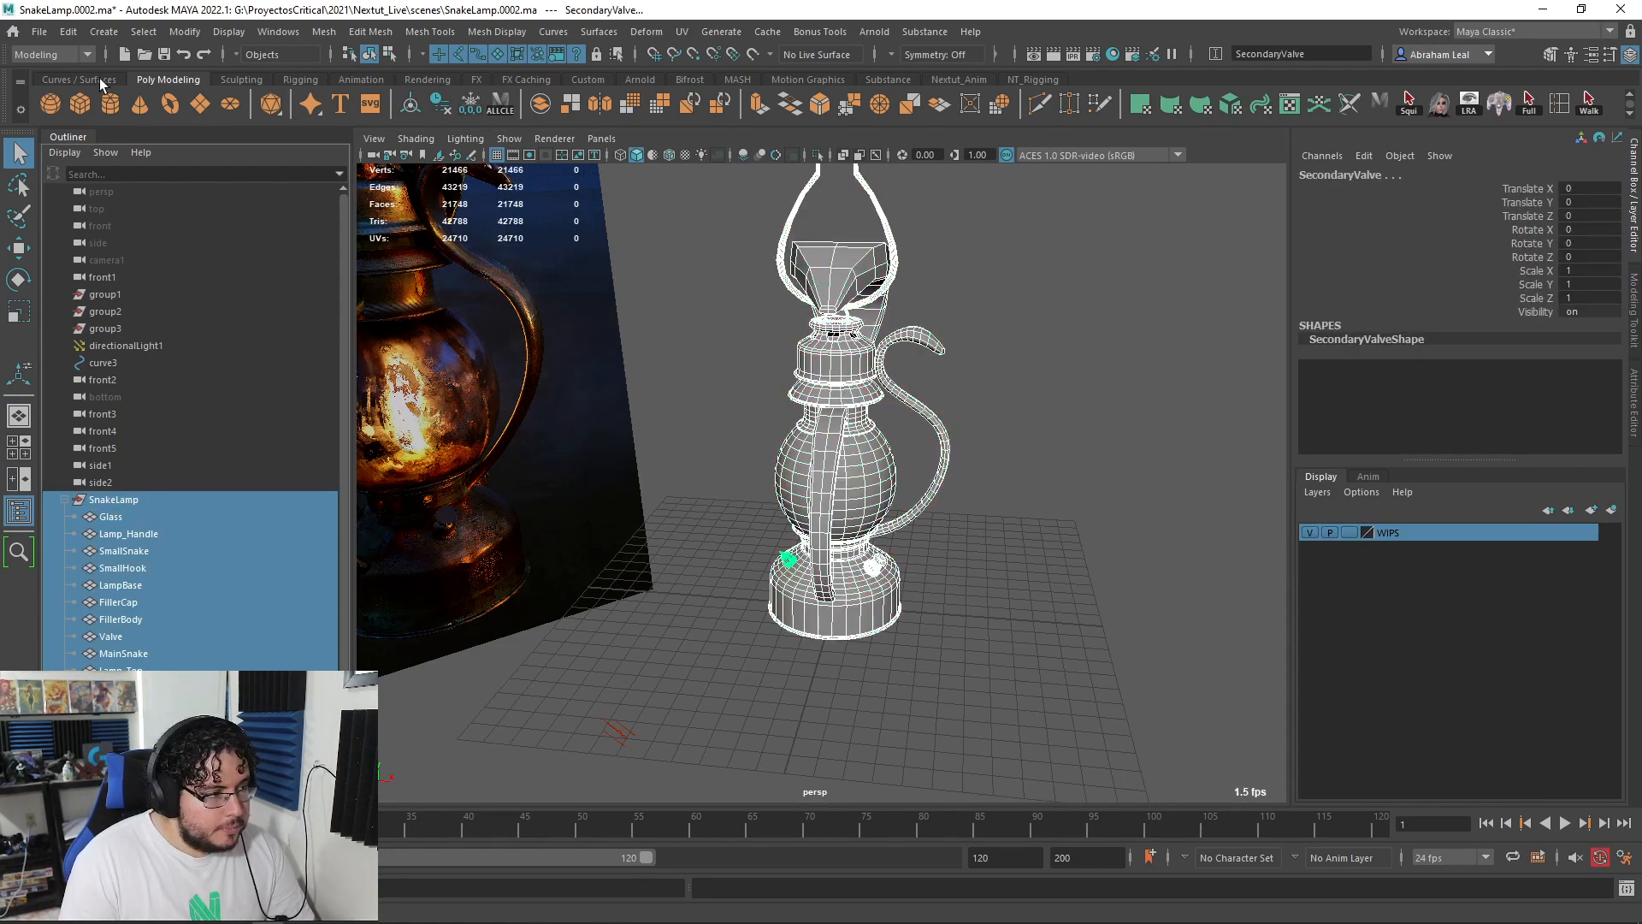
pyautogui.keyDown('alt'); pyautogui.moveTo(599, 342); pyautogui.dragTo(700, 336); pyautogui.keyUp('alt')
pyautogui.keyDown('alt'); pyautogui.moveTo(701, 336); pyautogui.dragTo(858, 333, button='right'); pyautogui.keyUp('alt')
pyautogui.click(862, 296)
pyautogui.click(324, 32)
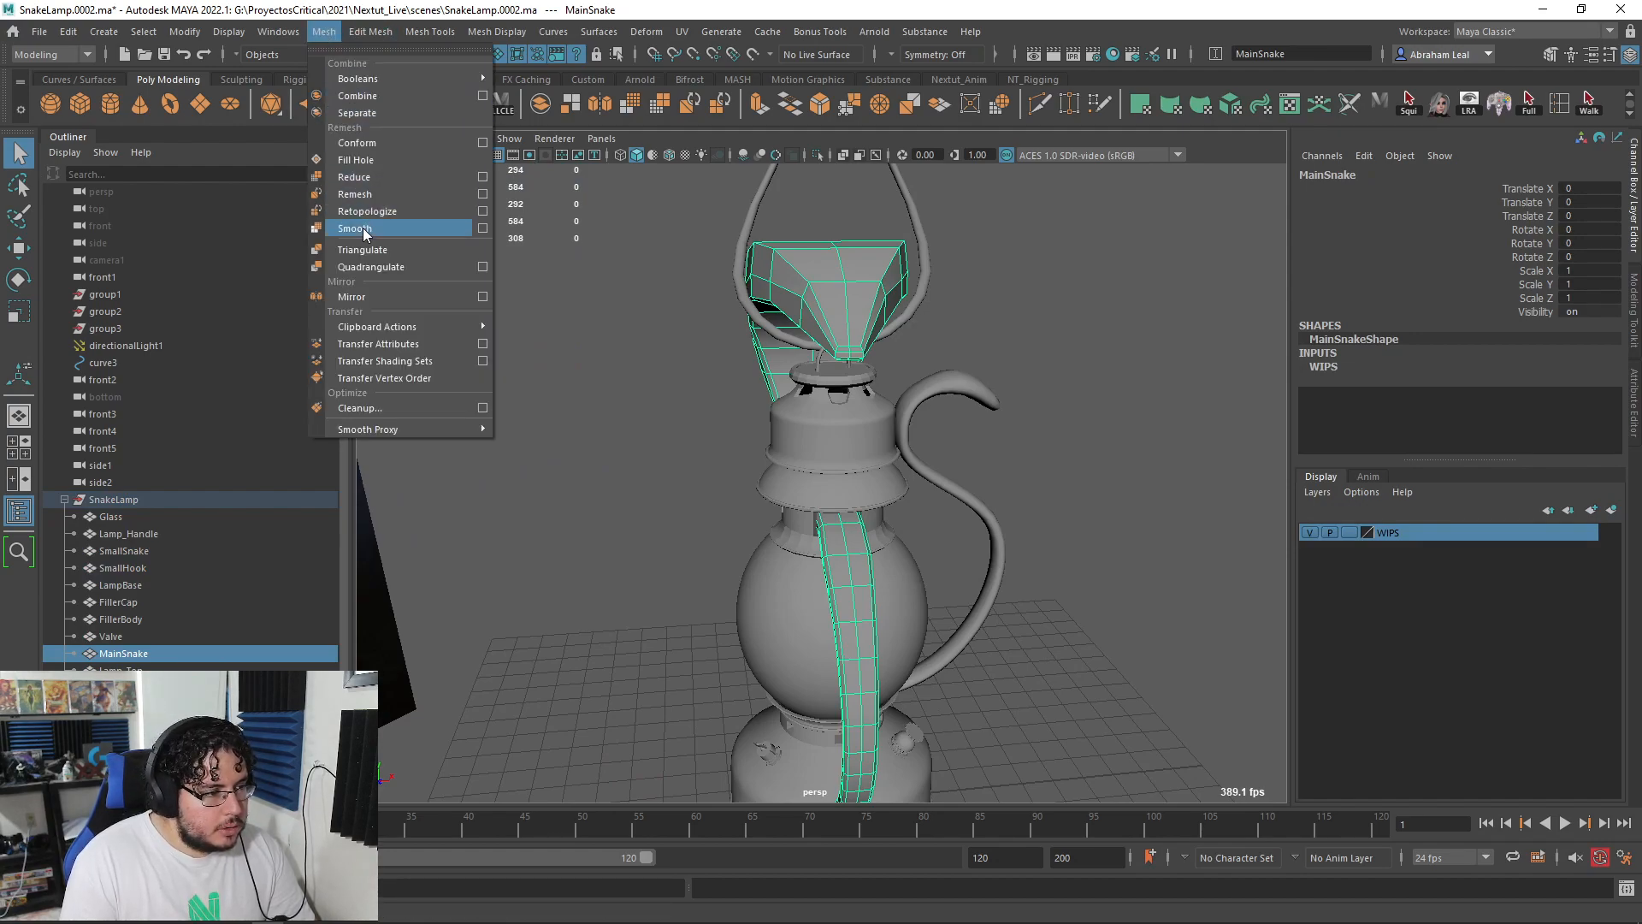
pyautogui.click(355, 229)
pyautogui.click(719, 282)
# - Select all the lamp parts and examine their wireframe density from the base up to the snake's head and handle
pyautogui.moveTo(977, 285); pyautogui.dragTo(752, 556)
pyautogui.scroll(-2, 856, 552)
pyautogui.keyDown('alt'); pyautogui.moveTo(907, 548); pyautogui.dragTo(908, 426, button='middle'); pyautogui.keyUp('alt')
pyautogui.moveTo(1021, 223); pyautogui.dragTo(636, 734)
pyautogui.keyDown('alt'); pyautogui.moveTo(736, 612); pyautogui.dragTo(842, 582, button='right'); pyautogui.keyUp('alt')
pyautogui.keyDown('alt'); pyautogui.moveTo(842, 581); pyautogui.dragTo(805, 566); pyautogui.keyUp('alt')
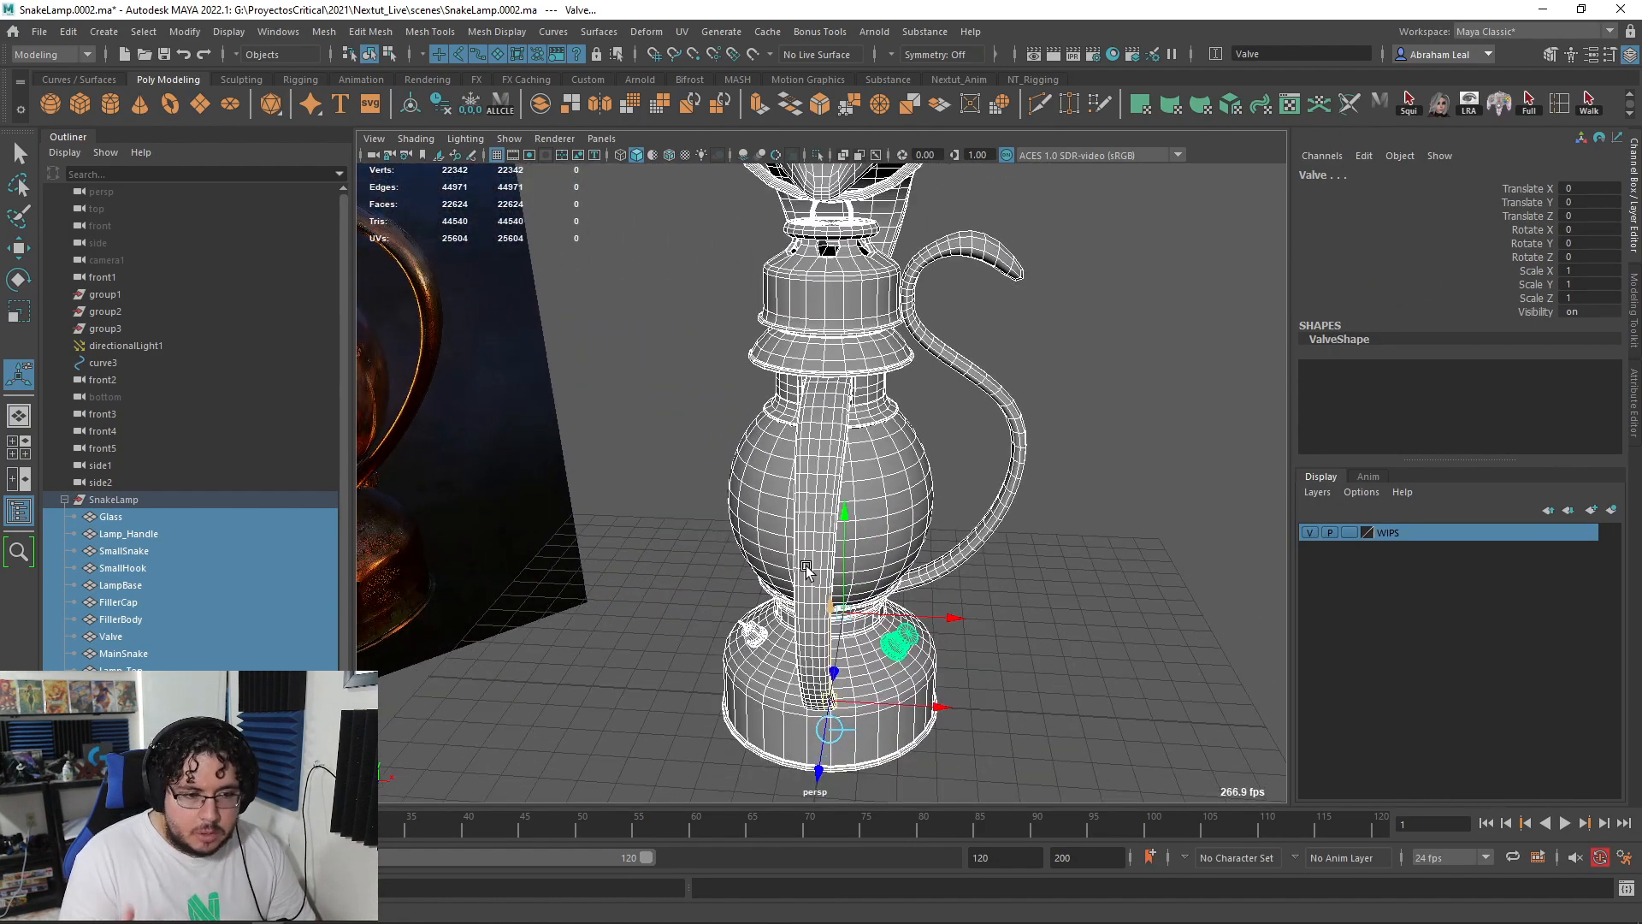
pyautogui.keyDown('alt'); pyautogui.moveTo(898, 505); pyautogui.dragTo(928, 479); pyautogui.keyUp('alt')
pyautogui.keyDown('alt'); pyautogui.moveTo(927, 479); pyautogui.dragTo(842, 441, button='right'); pyautogui.keyUp('alt')
pyautogui.keyDown('alt'); pyautogui.moveTo(842, 440); pyautogui.dragTo(804, 500, button='middle'); pyautogui.keyUp('alt')
pyautogui.keyDown('alt'); pyautogui.moveTo(804, 503); pyautogui.dragTo(911, 513); pyautogui.keyUp('alt')
pyautogui.keyDown('alt'); pyautogui.moveTo(911, 513); pyautogui.dragTo(921, 590, button='middle'); pyautogui.keyUp('alt')
pyautogui.keyDown('alt'); pyautogui.moveTo(921, 590); pyautogui.dragTo(828, 564); pyautogui.keyUp('alt')
pyautogui.keyDown('alt'); pyautogui.moveTo(828, 565); pyautogui.dragTo(949, 561, button='right'); pyautogui.keyUp('alt')
pyautogui.keyDown('alt'); pyautogui.moveTo(949, 560); pyautogui.dragTo(960, 664, button='middle'); pyautogui.keyUp('alt')
pyautogui.keyDown('alt'); pyautogui.moveTo(960, 664); pyautogui.dragTo(913, 627); pyautogui.keyUp('alt')
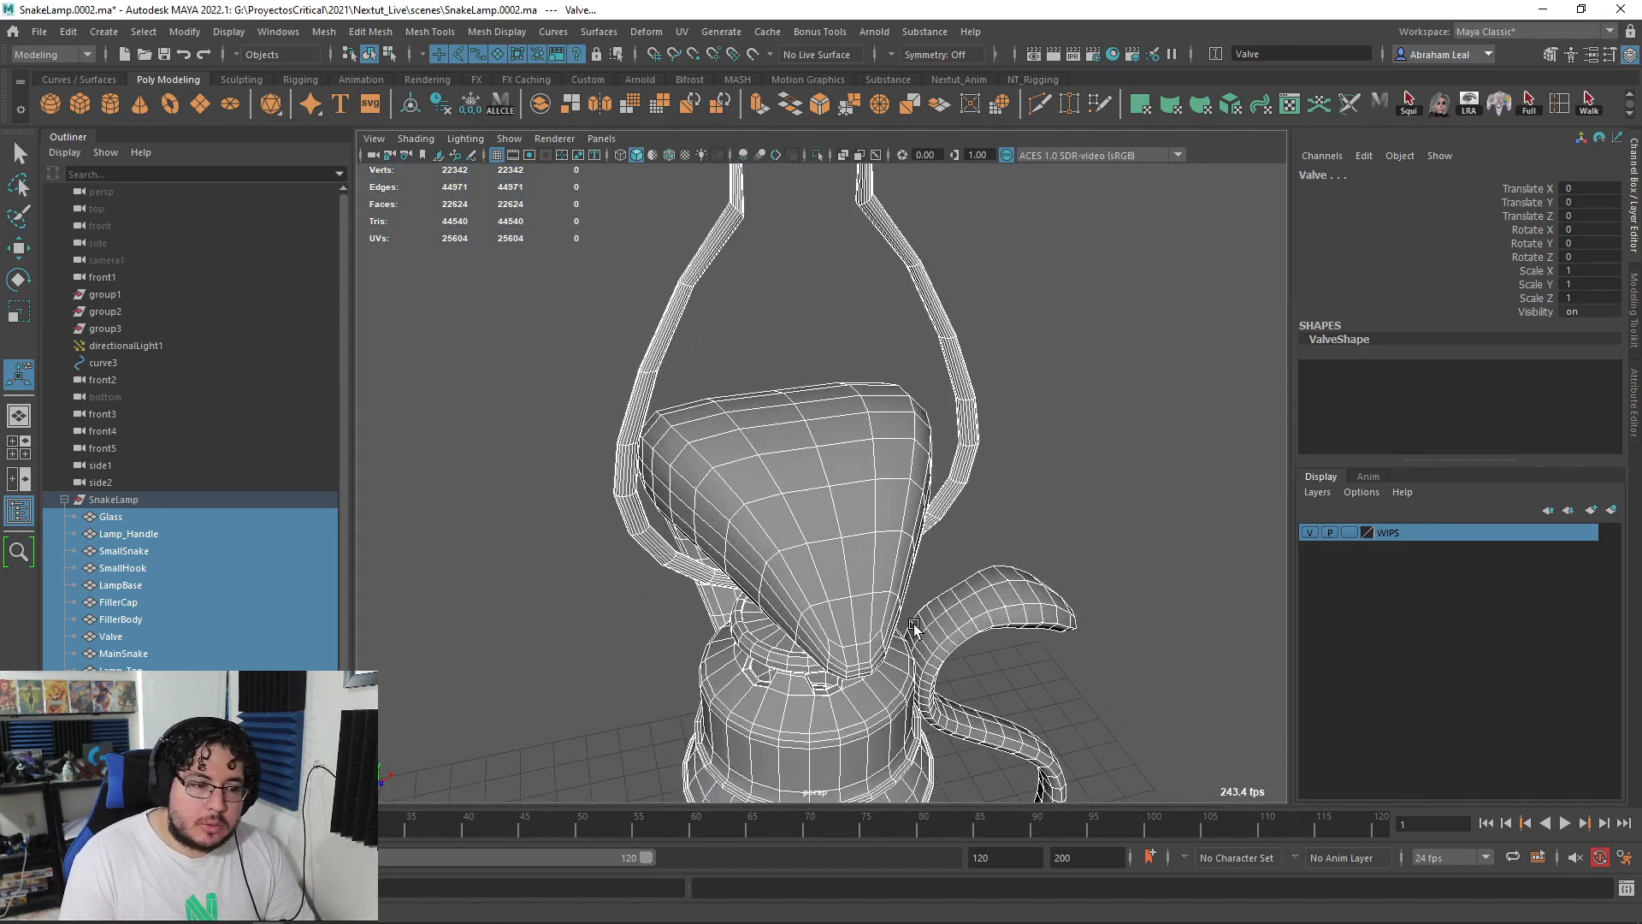
pyautogui.keyDown('alt'); pyautogui.moveTo(956, 648); pyautogui.dragTo(916, 560, button='right'); pyautogui.keyUp('alt')
pyautogui.keyDown('alt'); pyautogui.moveTo(916, 559); pyautogui.dragTo(916, 513, button='middle'); pyautogui.keyUp('alt')
pyautogui.keyDown('alt'); pyautogui.moveTo(916, 513); pyautogui.dragTo(787, 489); pyautogui.keyUp('alt')
pyautogui.keyDown('alt'); pyautogui.moveTo(847, 489); pyautogui.dragTo(887, 426, button='middle'); pyautogui.keyUp('alt')
pyautogui.keyDown('alt'); pyautogui.moveTo(887, 426); pyautogui.dragTo(685, 421, button='right'); pyautogui.keyUp('alt')
pyautogui.keyDown('alt'); pyautogui.moveTo(928, 471); pyautogui.dragTo(858, 438); pyautogui.keyUp('alt')
pyautogui.keyDown('alt'); pyautogui.moveTo(1027, 513); pyautogui.dragTo(840, 508); pyautogui.keyUp('alt')
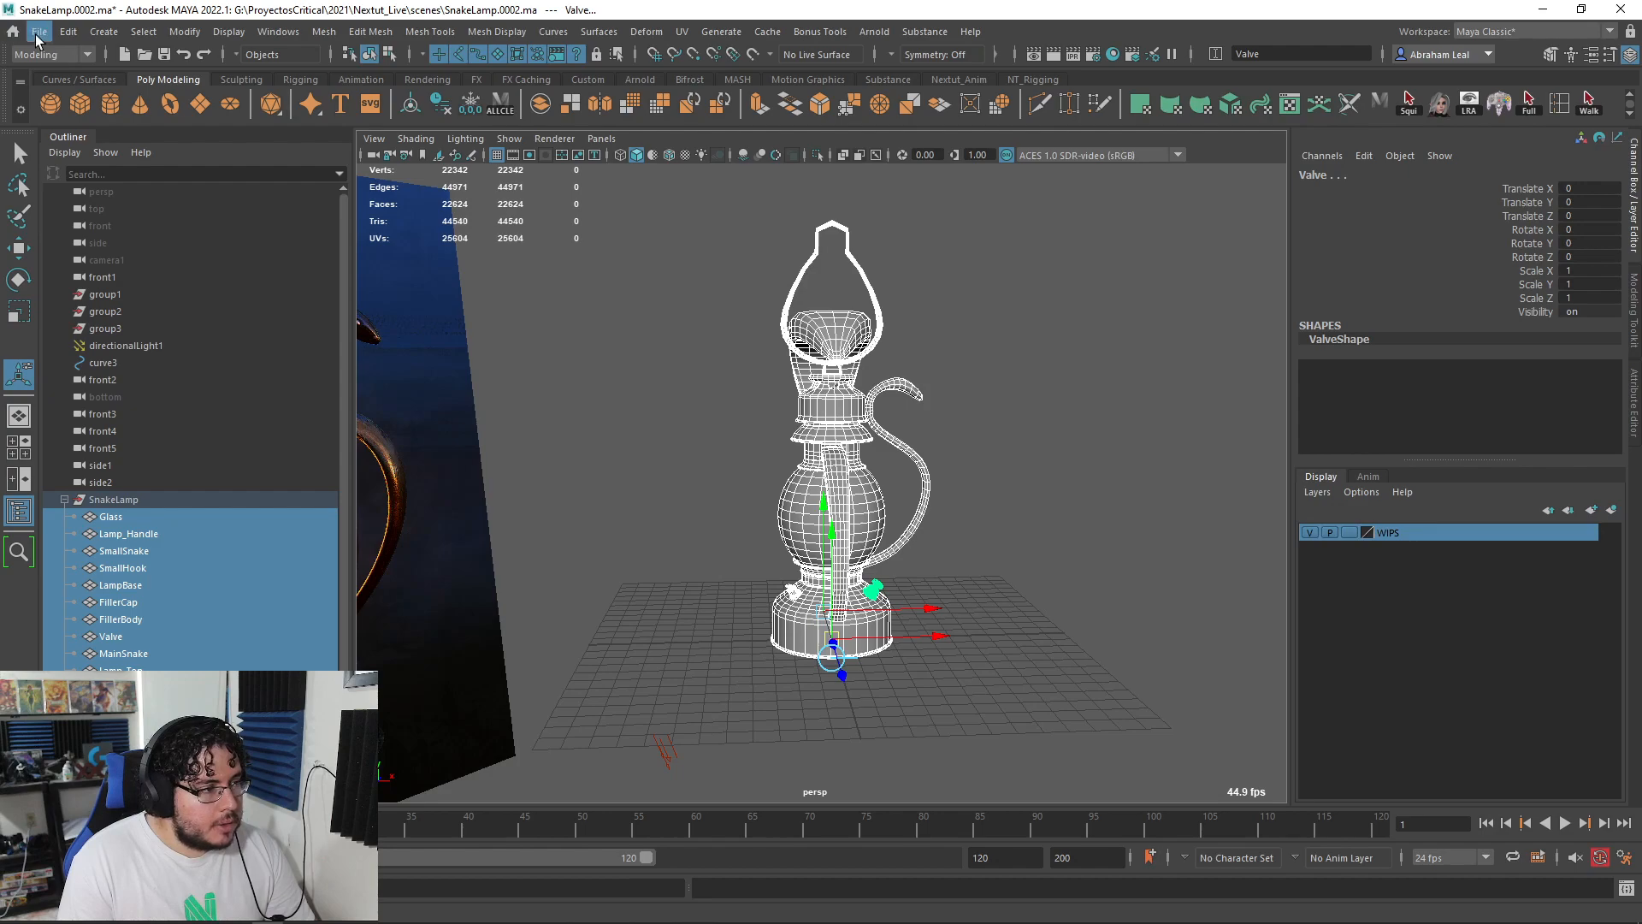
# - Start exporting the SnakeLamp group with all its parts, creating a SnakeLamp folder inside the project's assets folder
pyautogui.click(105, 503)
pyautogui.keyDown('shift'); pyautogui.click(109, 705); pyautogui.keyUp('shift')
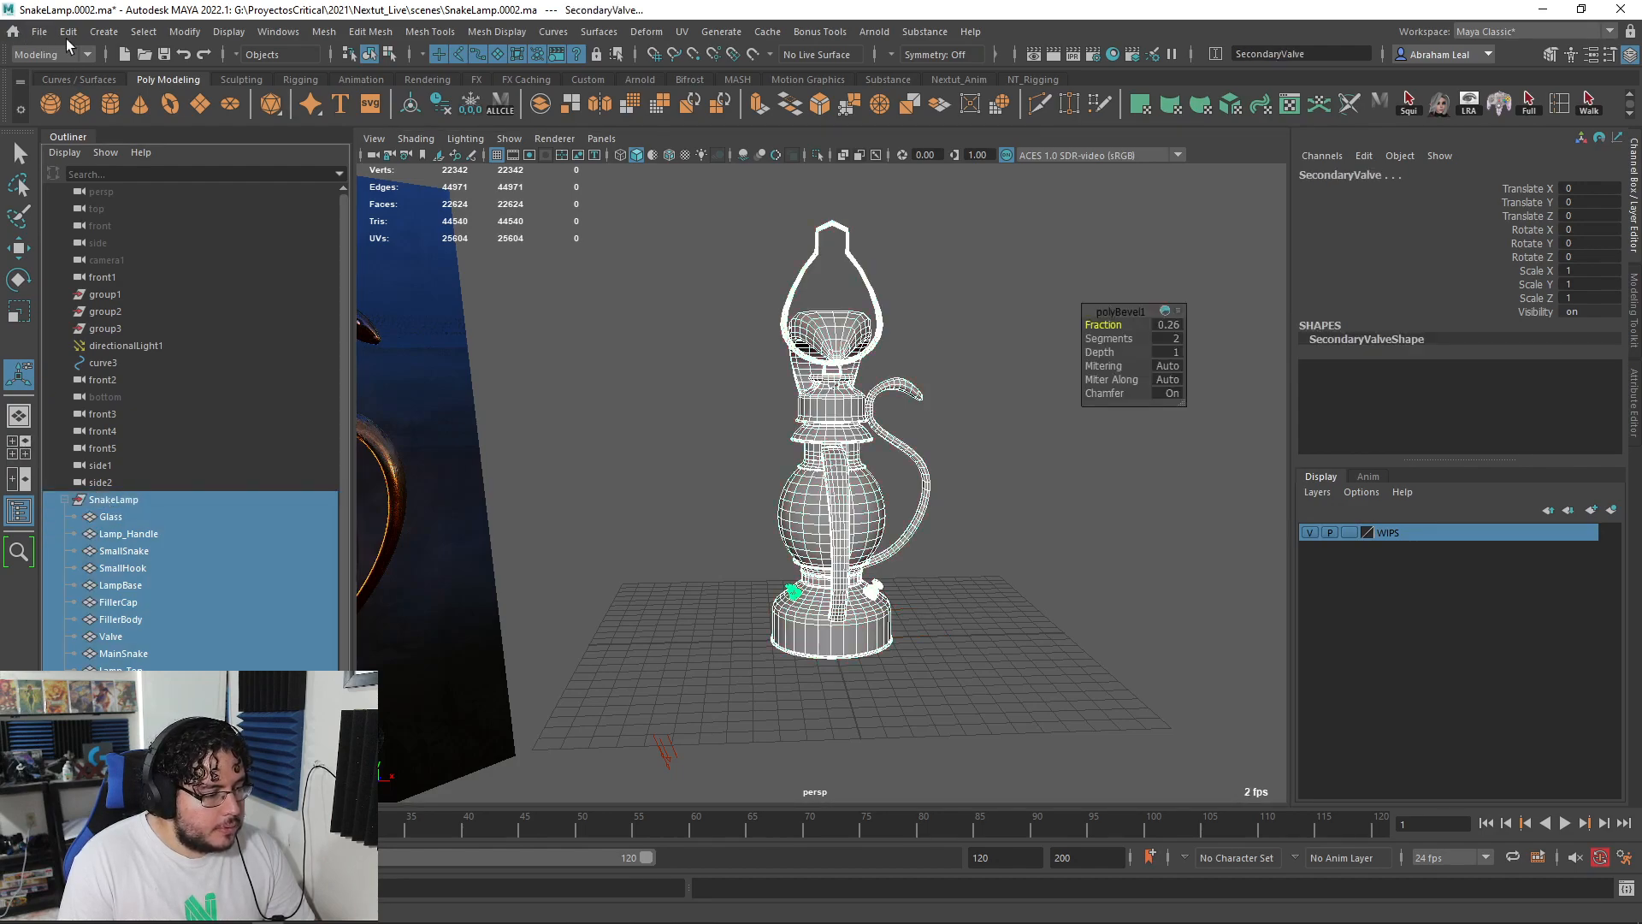
pyautogui.click(44, 29)
pyautogui.click(96, 258)
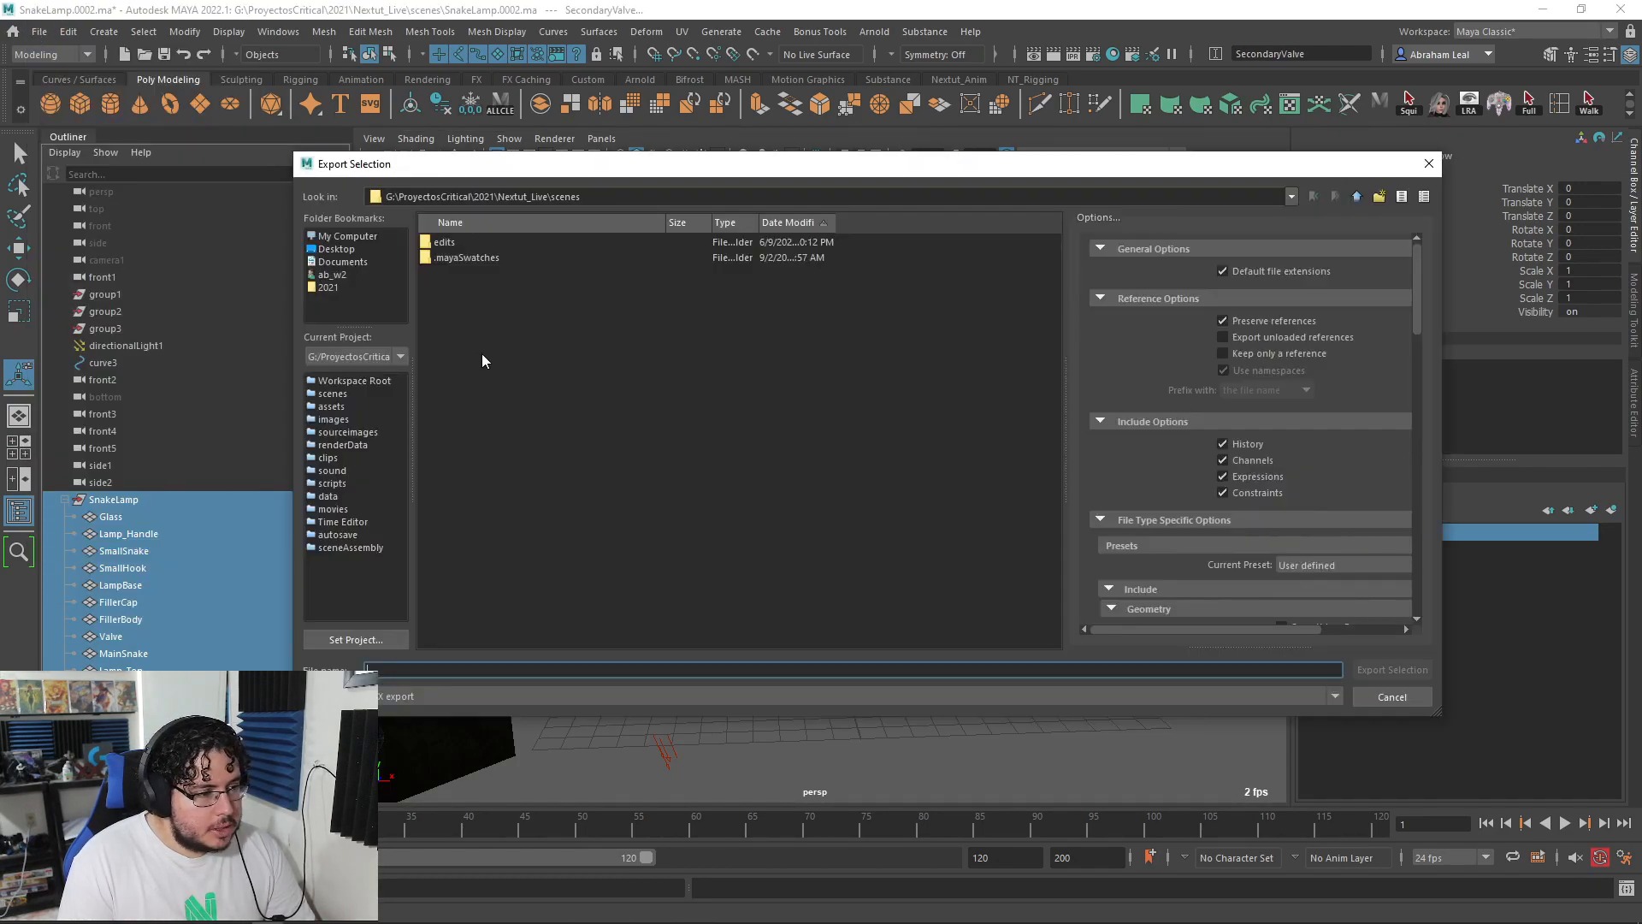
pyautogui.click(344, 405)
pyautogui.rightClick(496, 450)
pyautogui.click(552, 492)
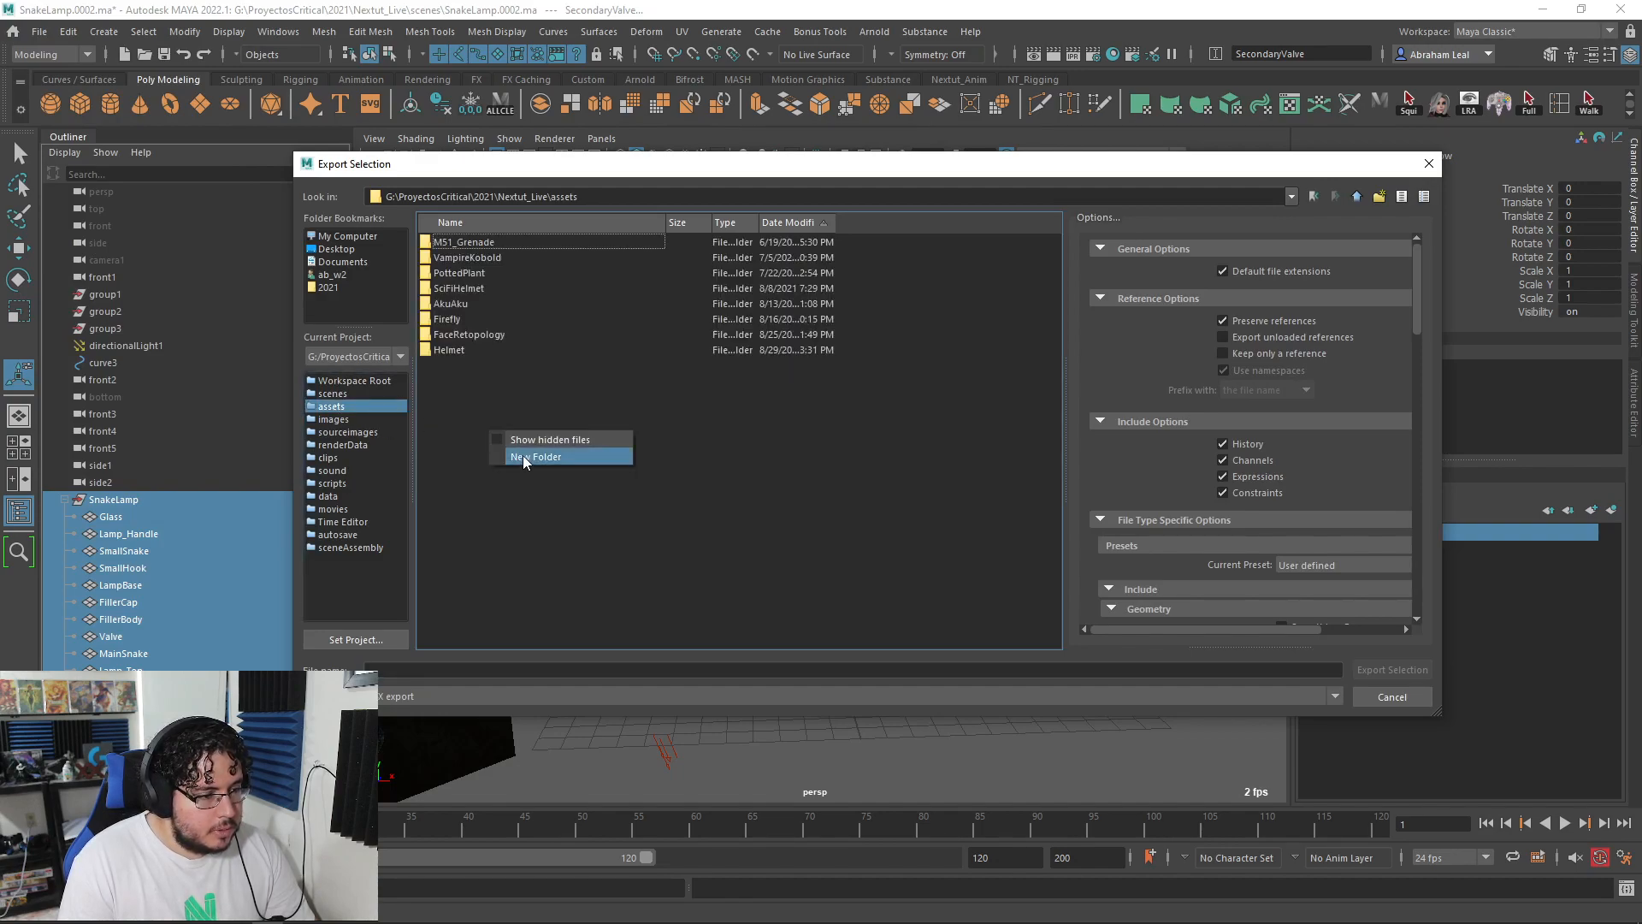
pyautogui.click(531, 462)
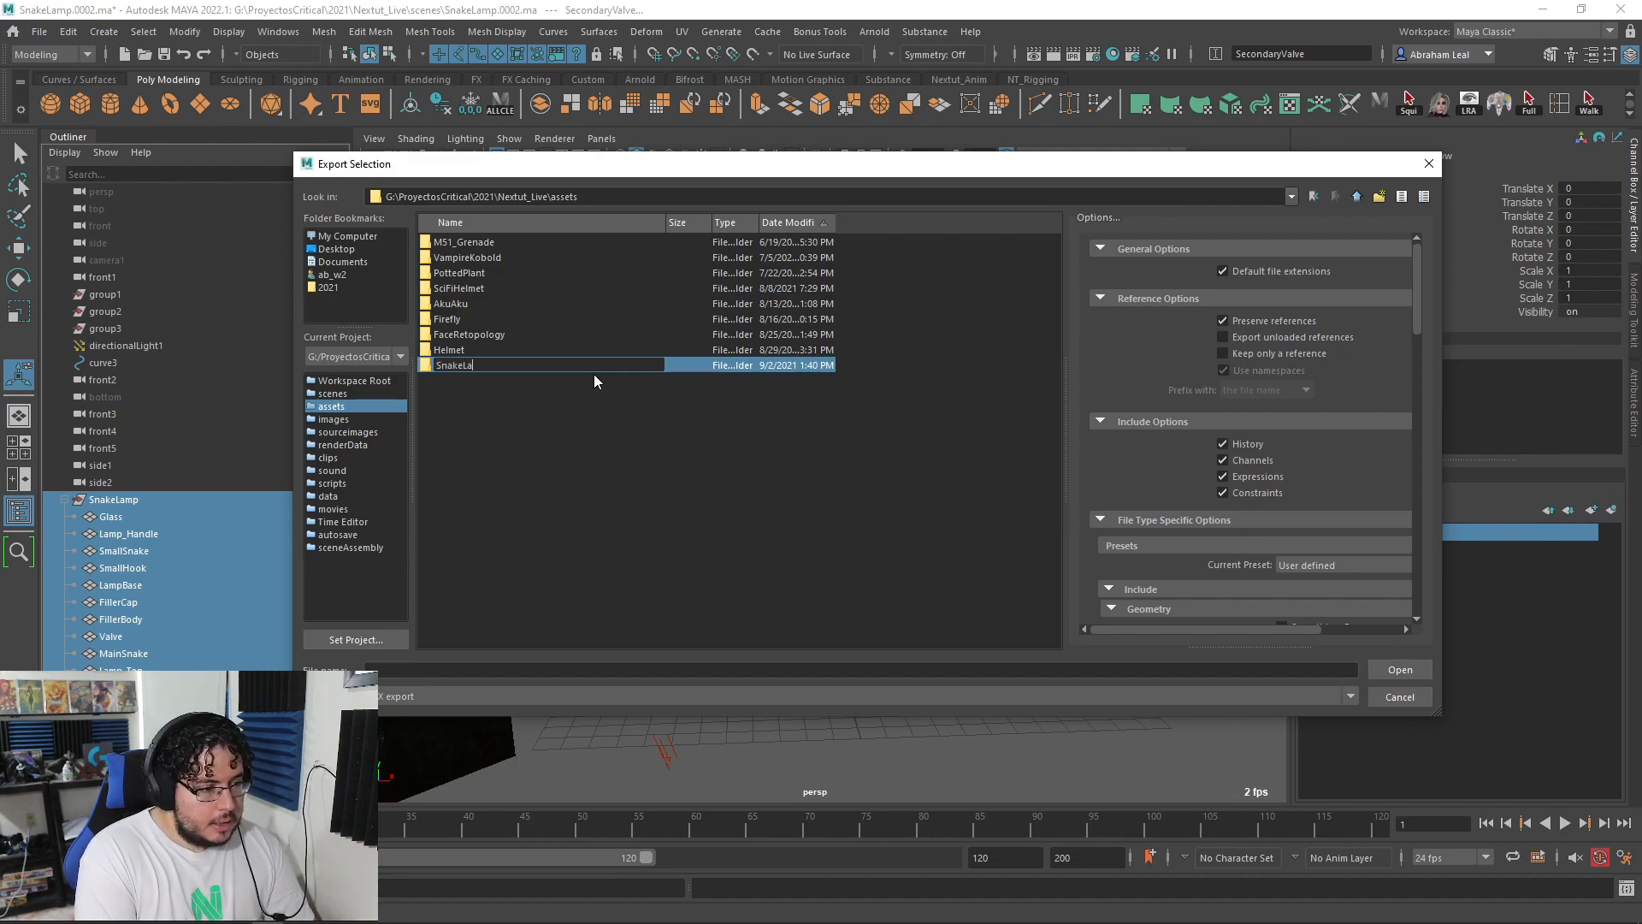
pyautogui.write('SnakeLamp')
pyautogui.press('Return')
# - Export the selected lamp as an FBX named SnakeLamp_MayaOut, then clear the selection
pyautogui.click(466, 675)
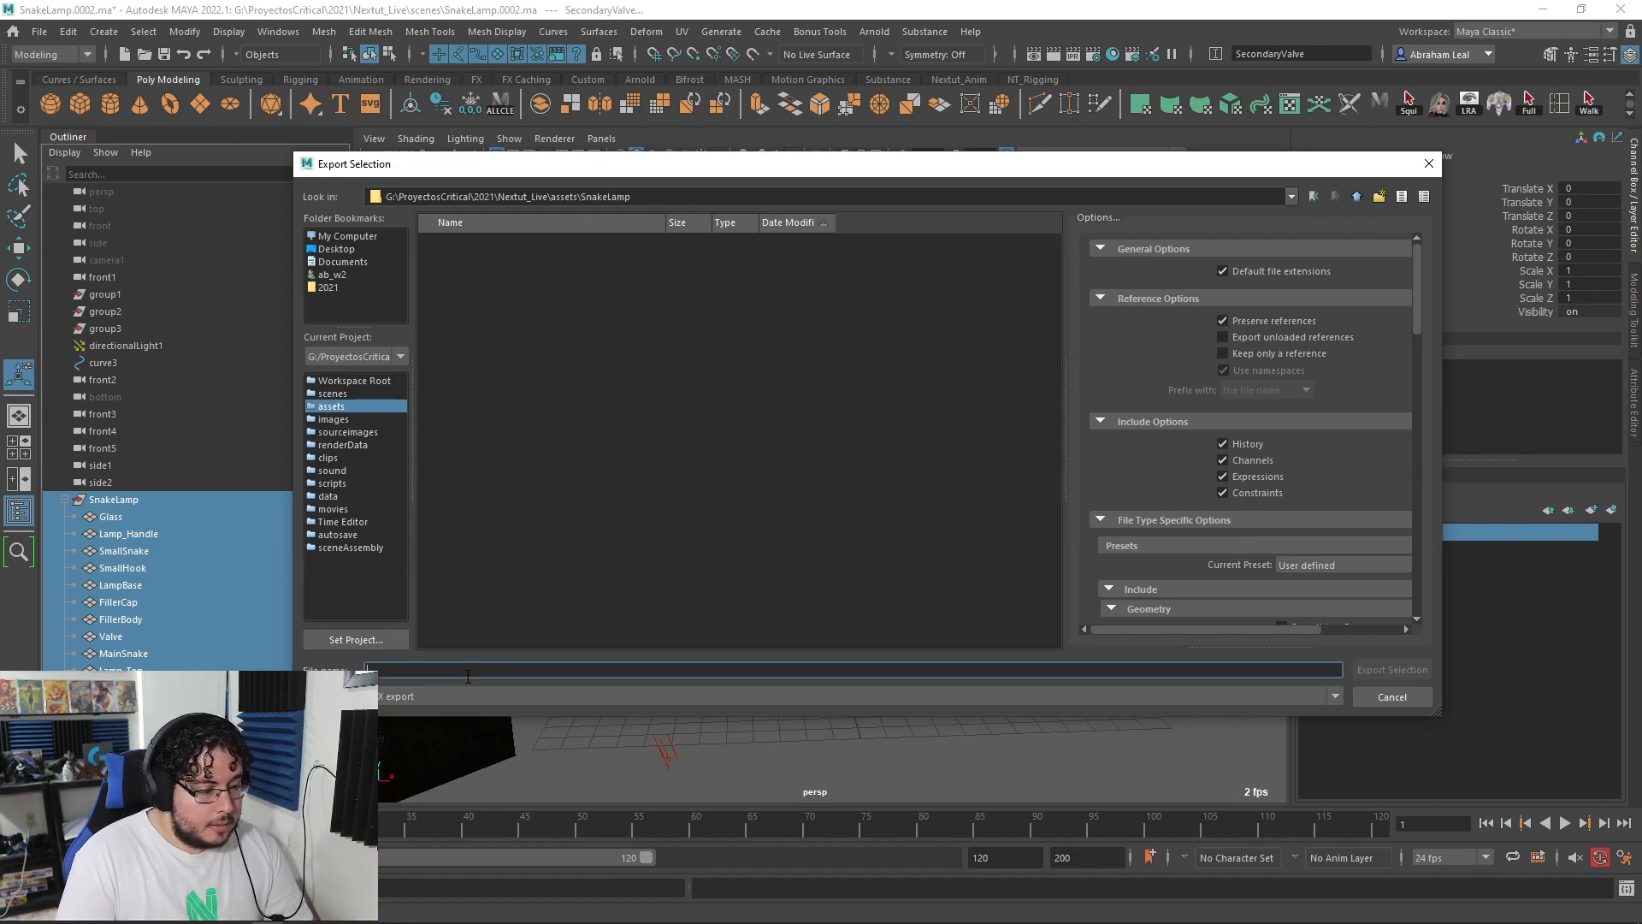
pyautogui.write('s')
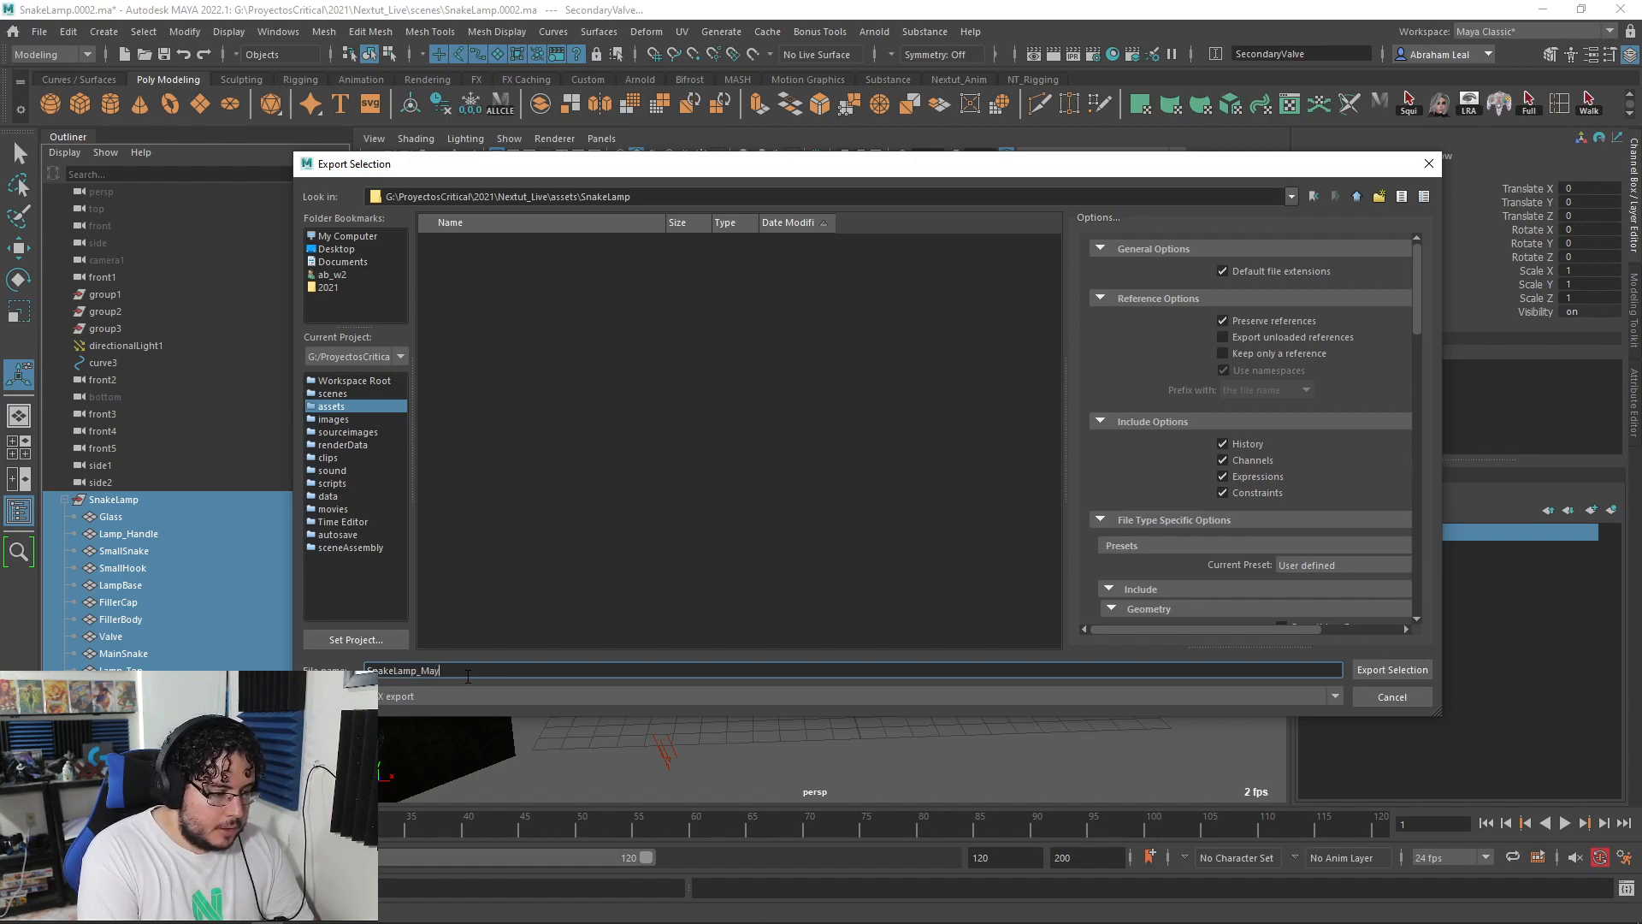
pyautogui.press('Return')
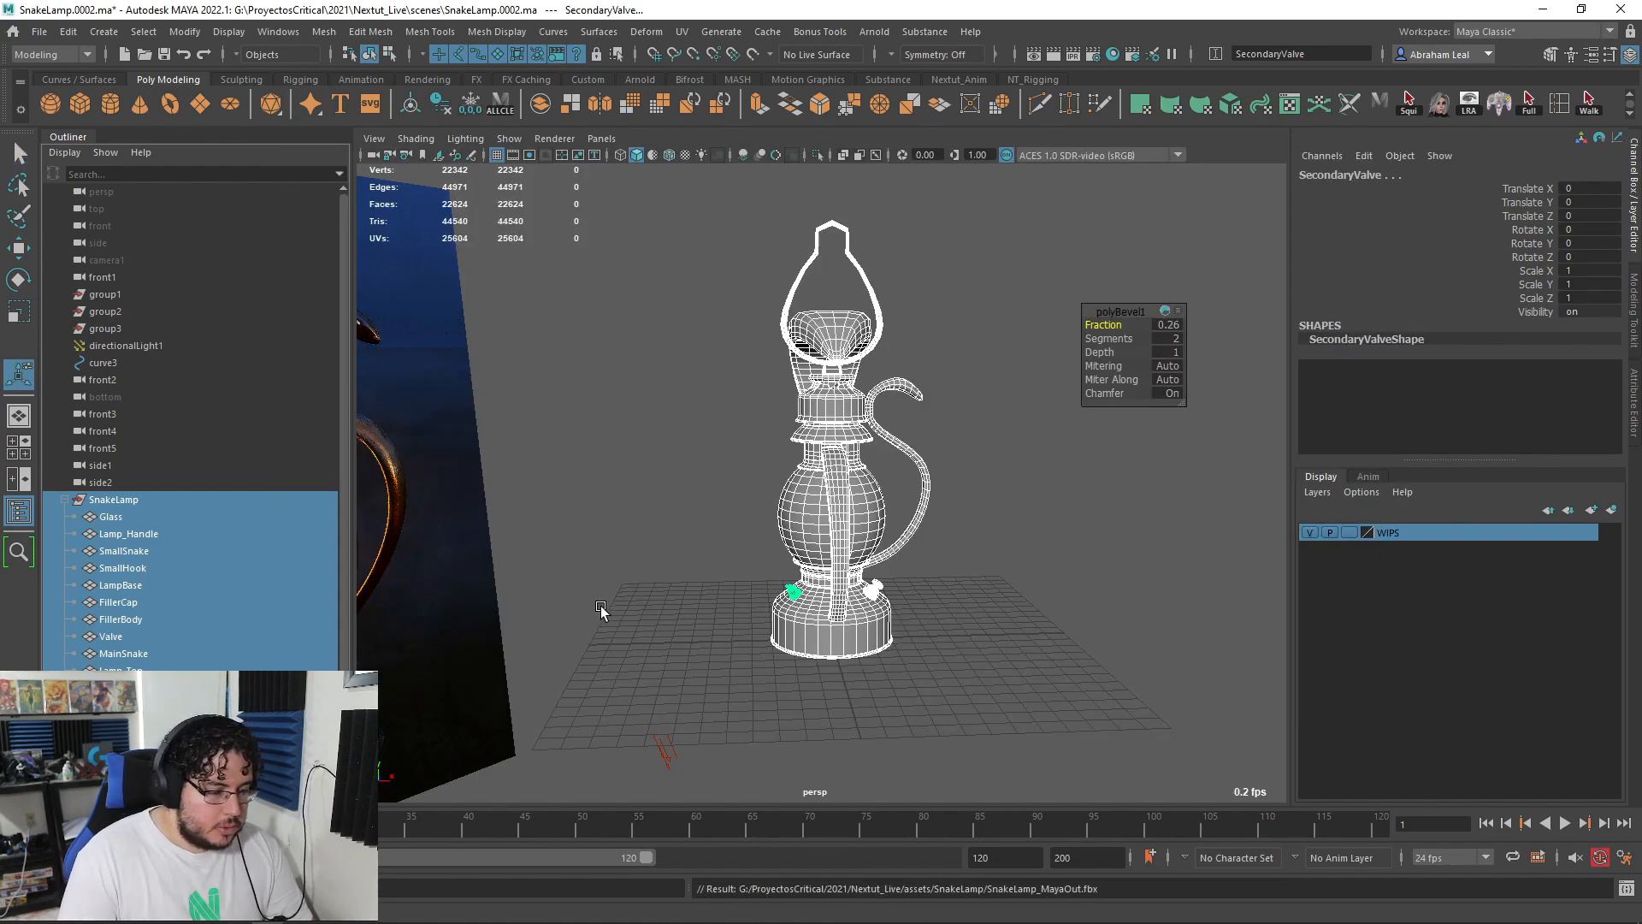
pyautogui.click(599, 605)
# - Launch ZBrush
pyautogui.press('super')
pyautogui.write('zbrush')
pyautogui.press('Return')
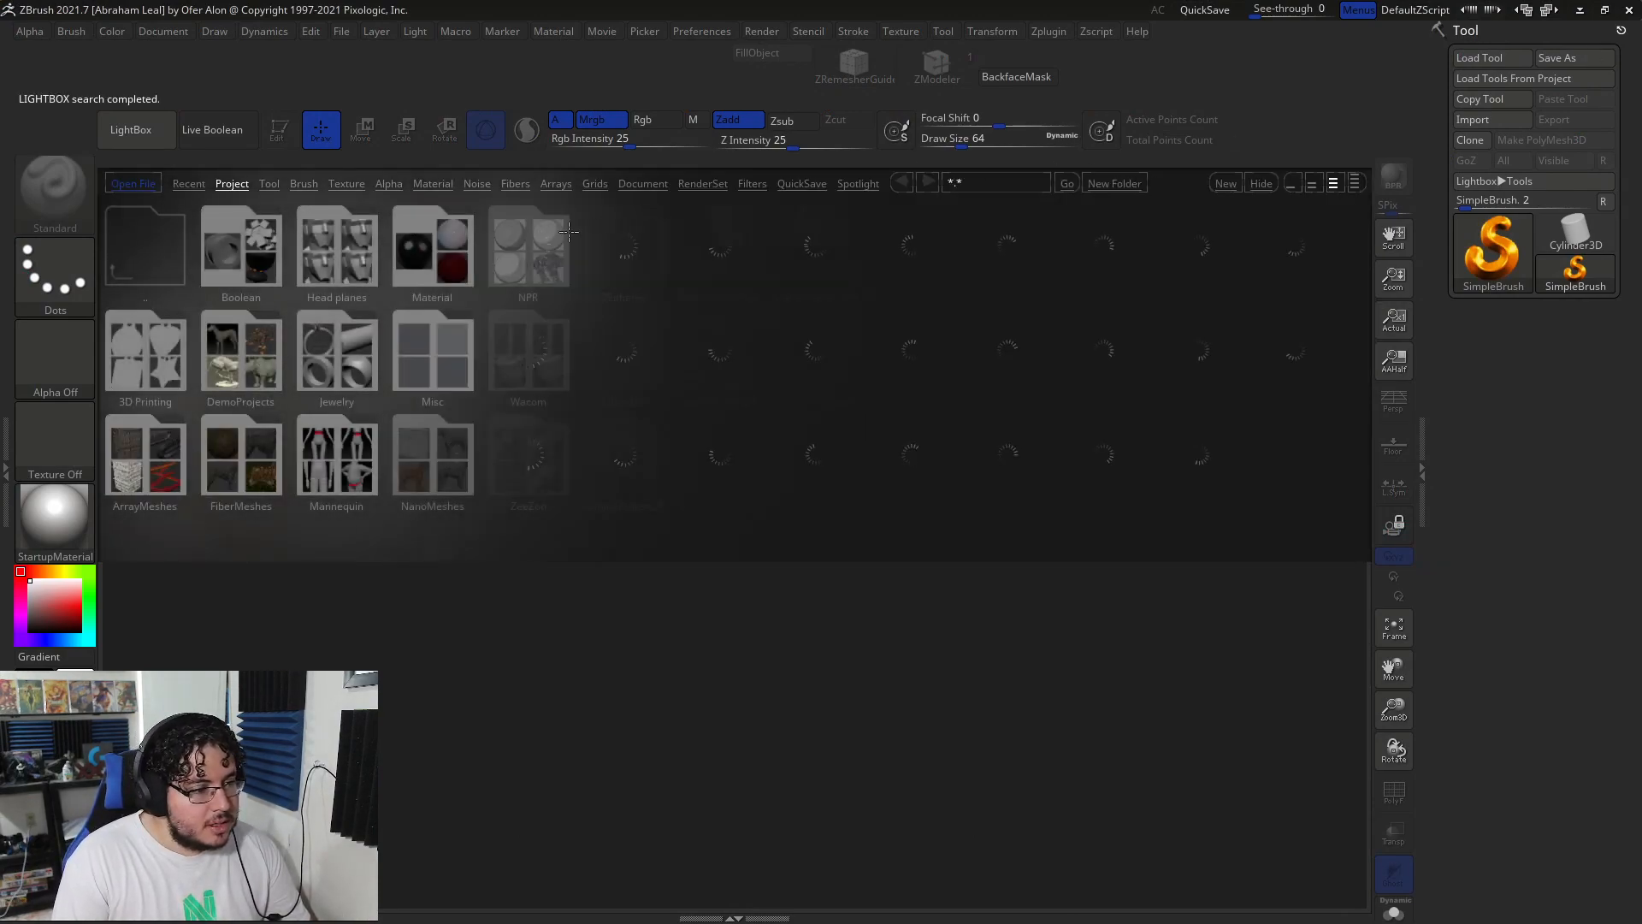
# - Import the lamp FBX from the project's assets/SnakeLamp folder with Import Mats as Polygroups turned off
pyautogui.click(1473, 120)
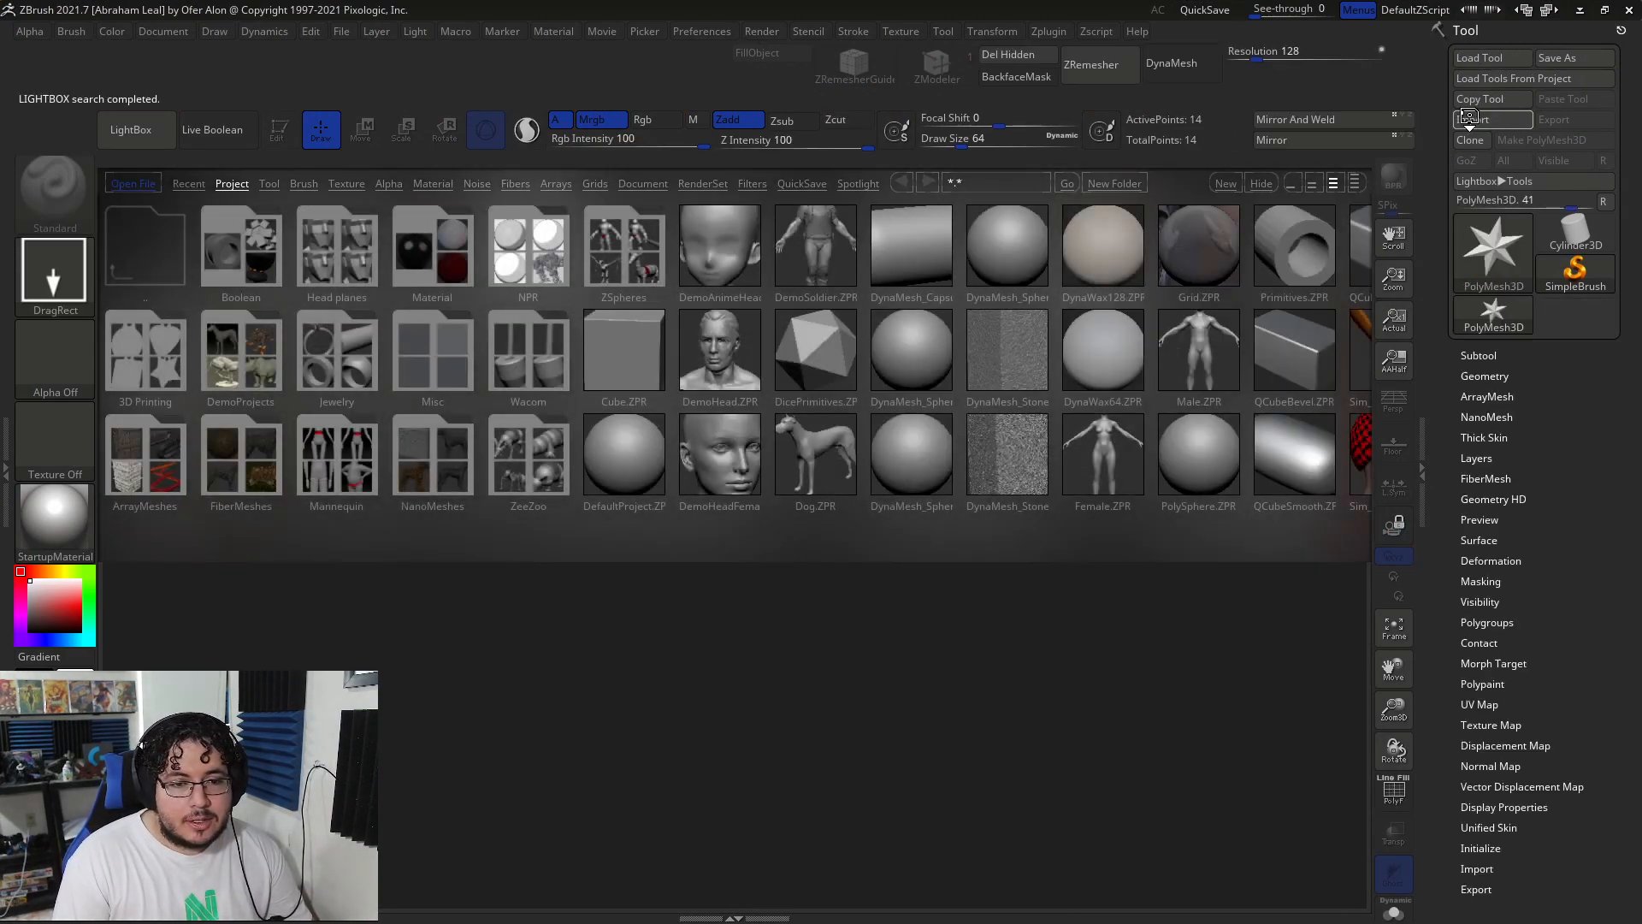
pyautogui.scroll(2, 508, 321)
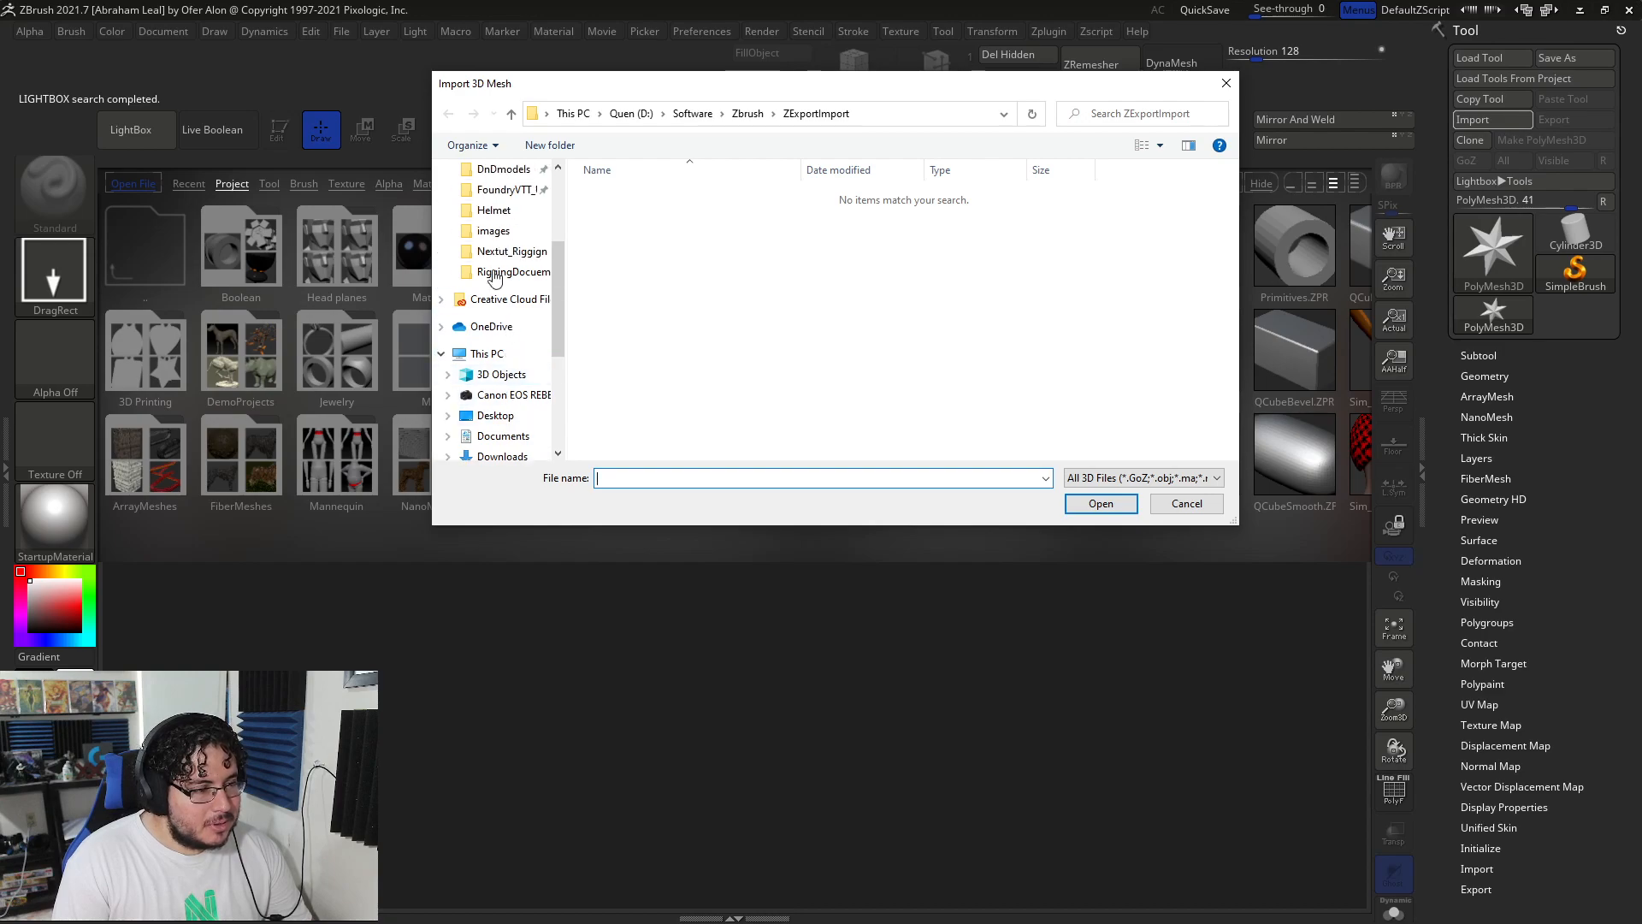
pyautogui.click(501, 227)
pyautogui.click(832, 113)
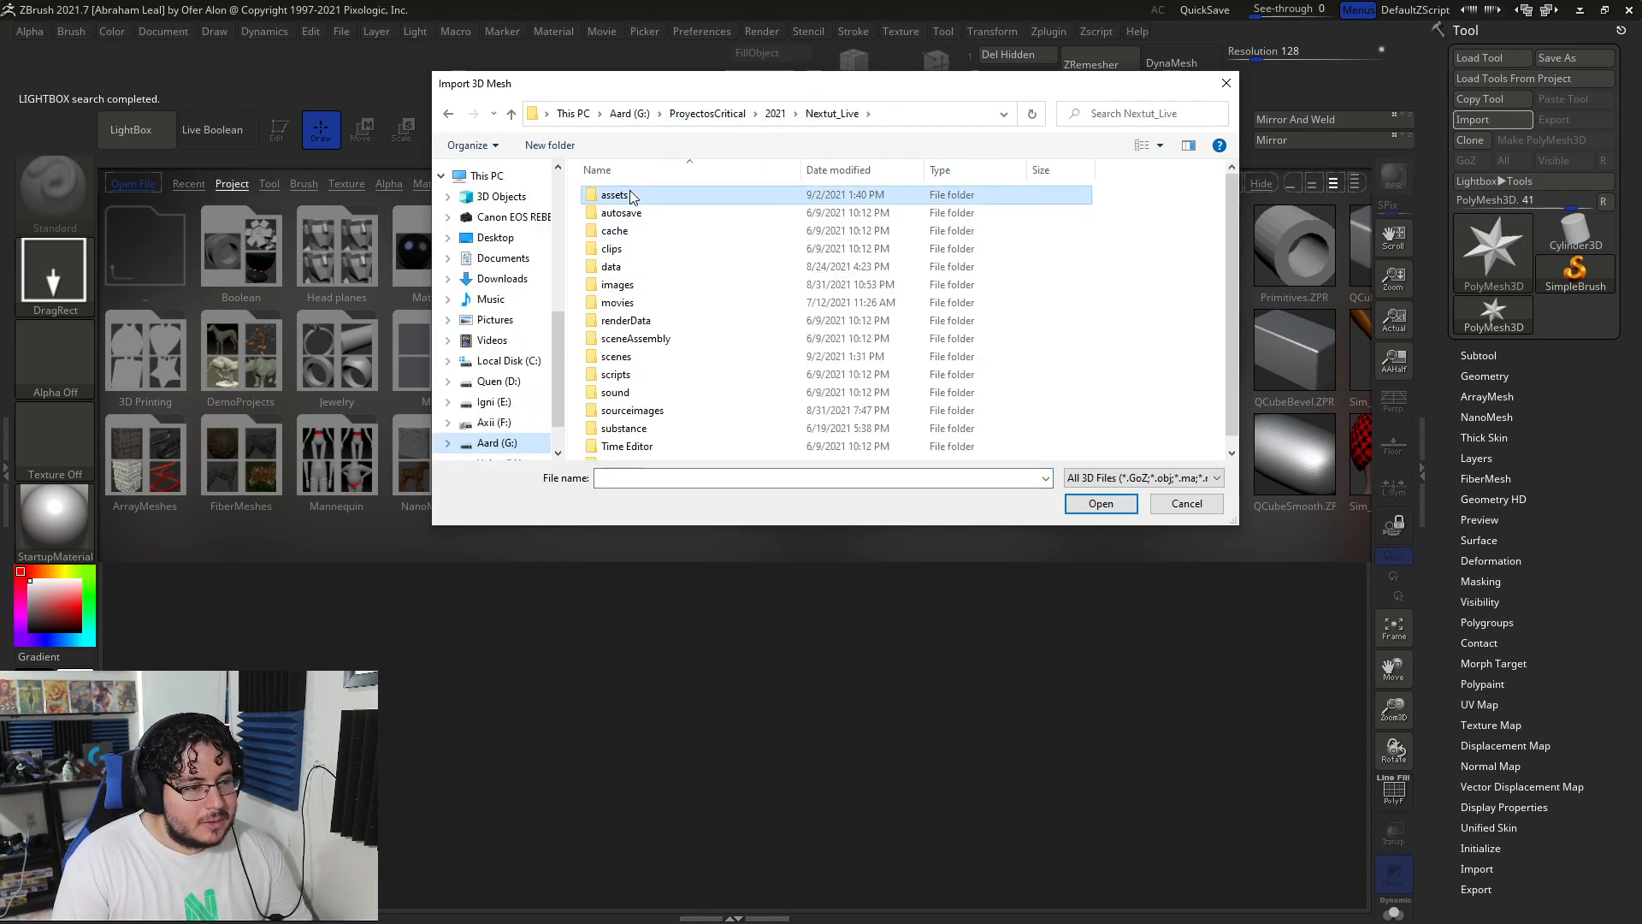
pyautogui.doubleClick(609, 195)
pyautogui.doubleClick(629, 319)
pyautogui.doubleClick(652, 200)
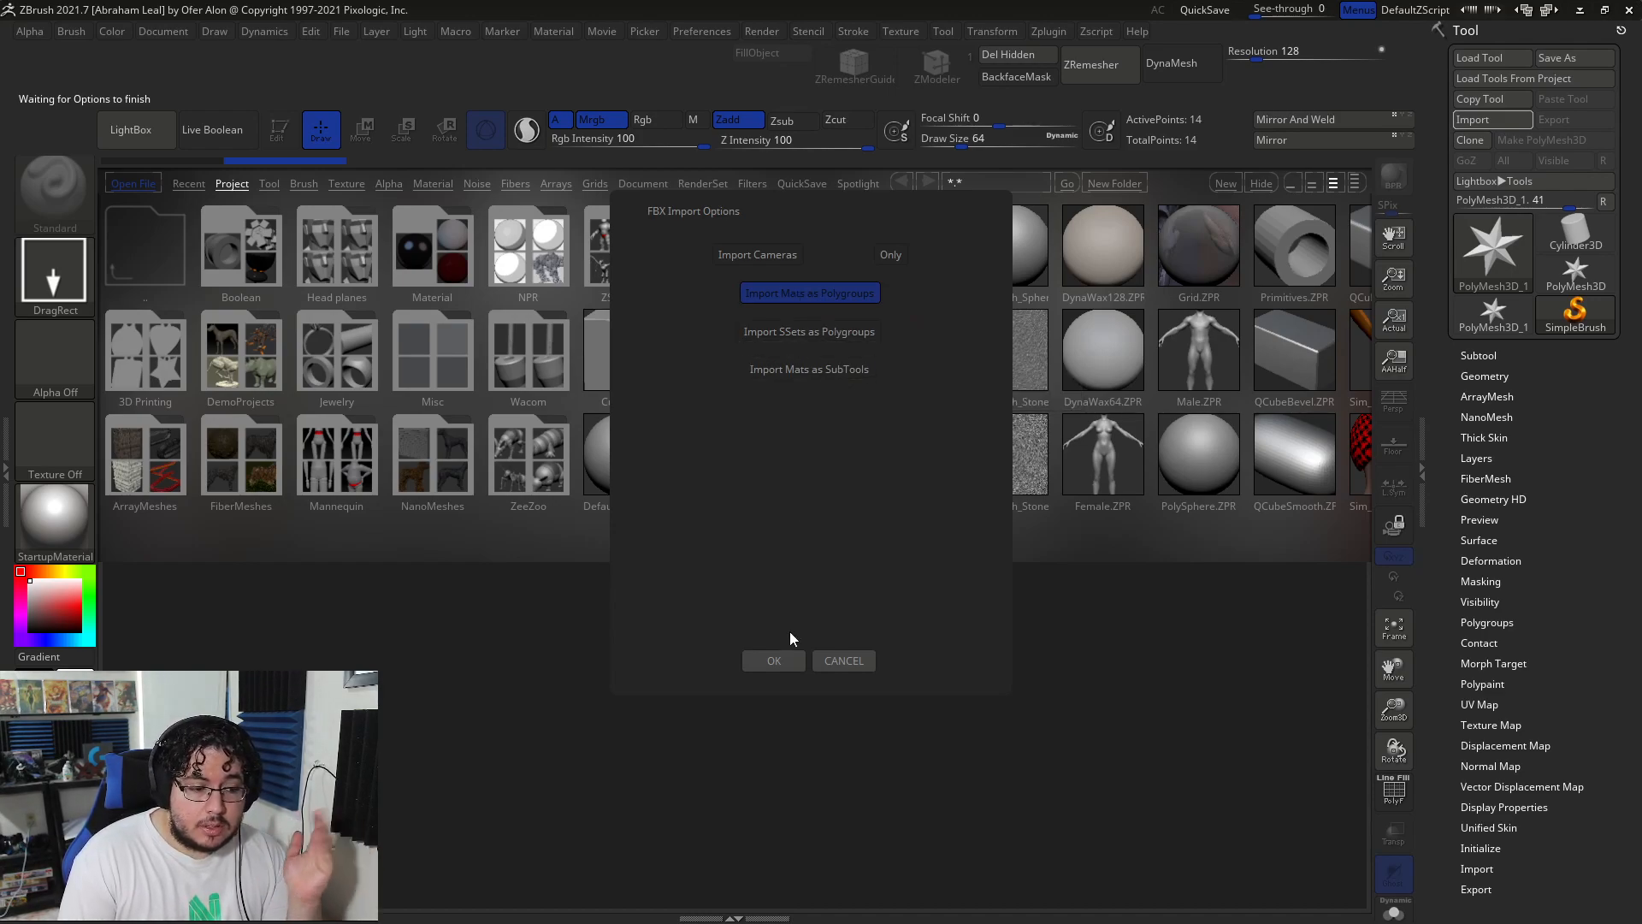
pyautogui.click(818, 296)
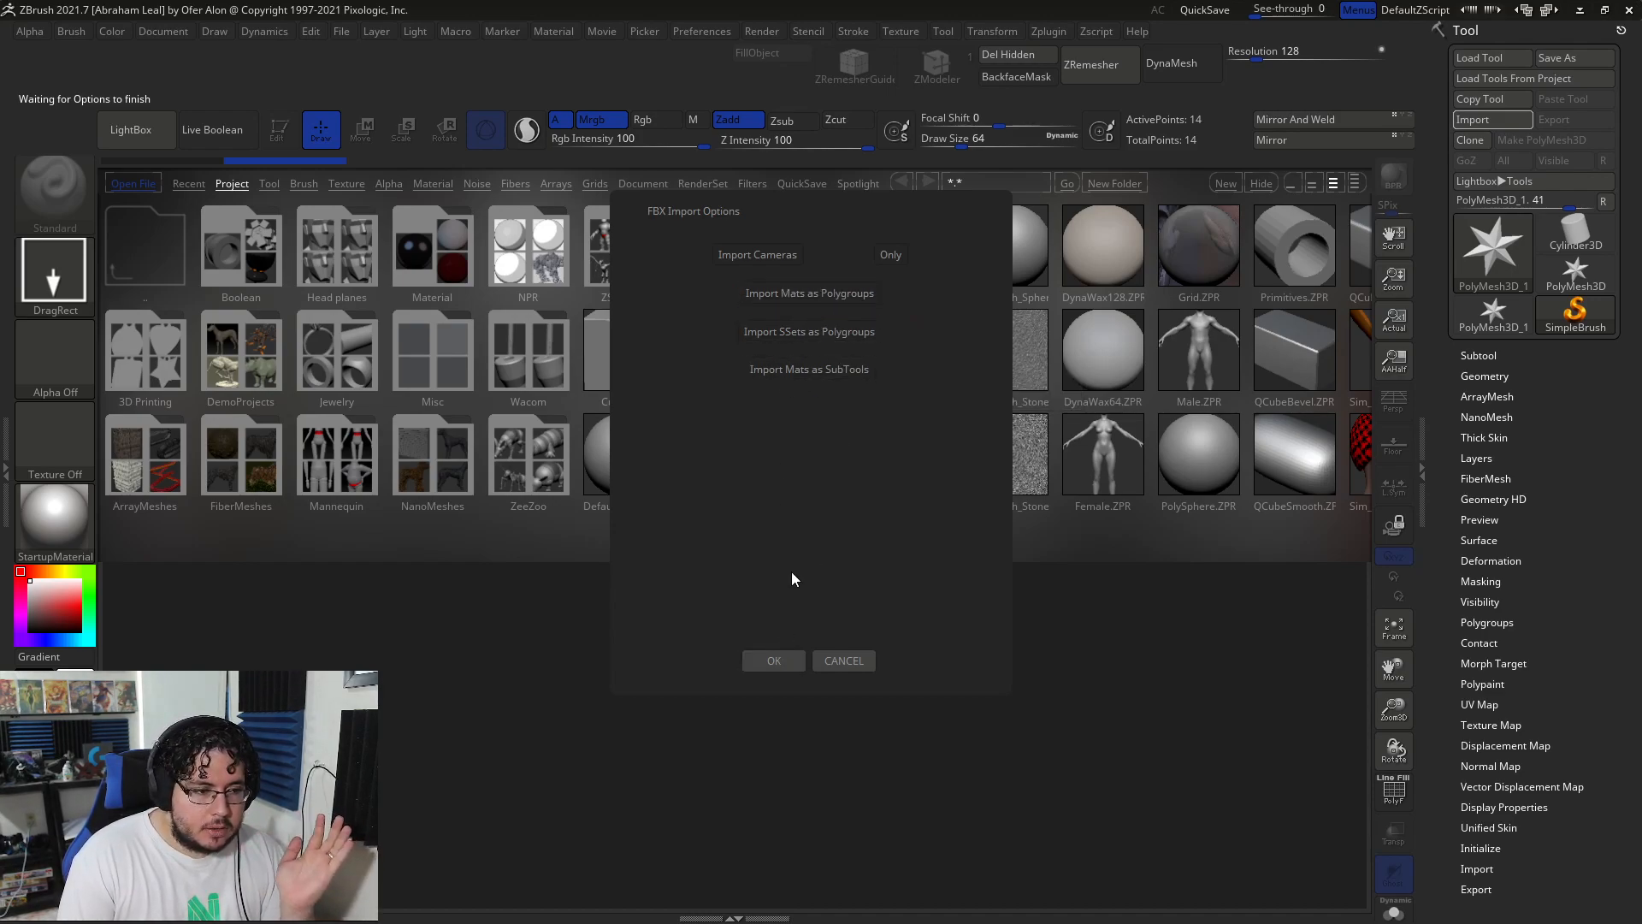
pyautogui.click(786, 653)
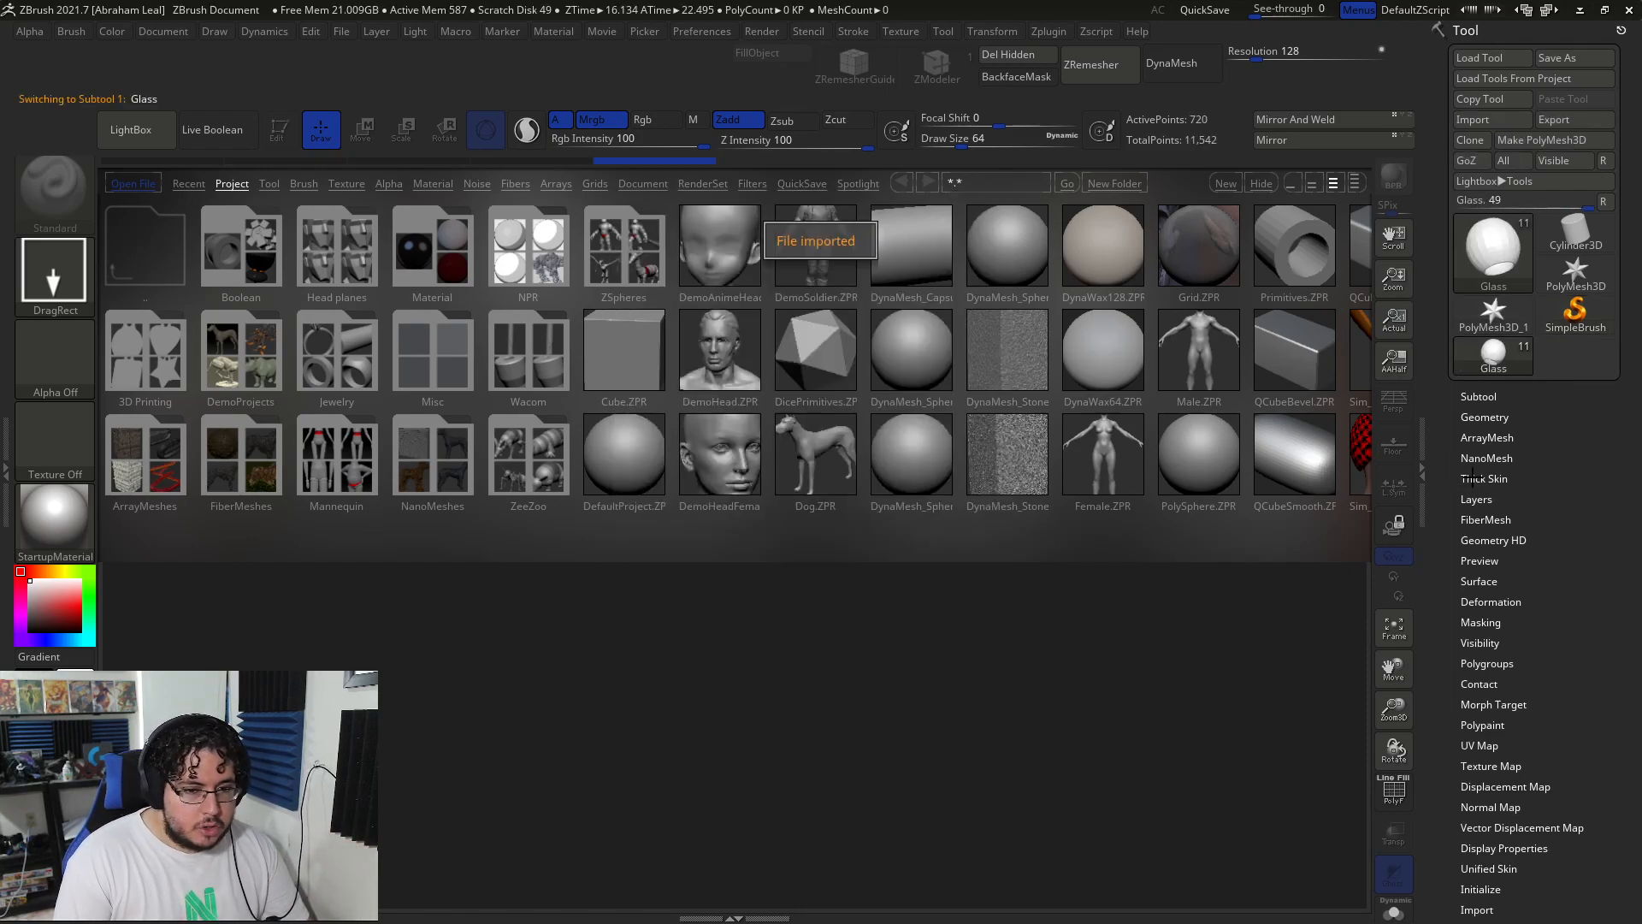
# - Show the subtool list, then draw the imported lamp on the canvas in Edit mode with LightBox hidden
pyautogui.click(1484, 395)
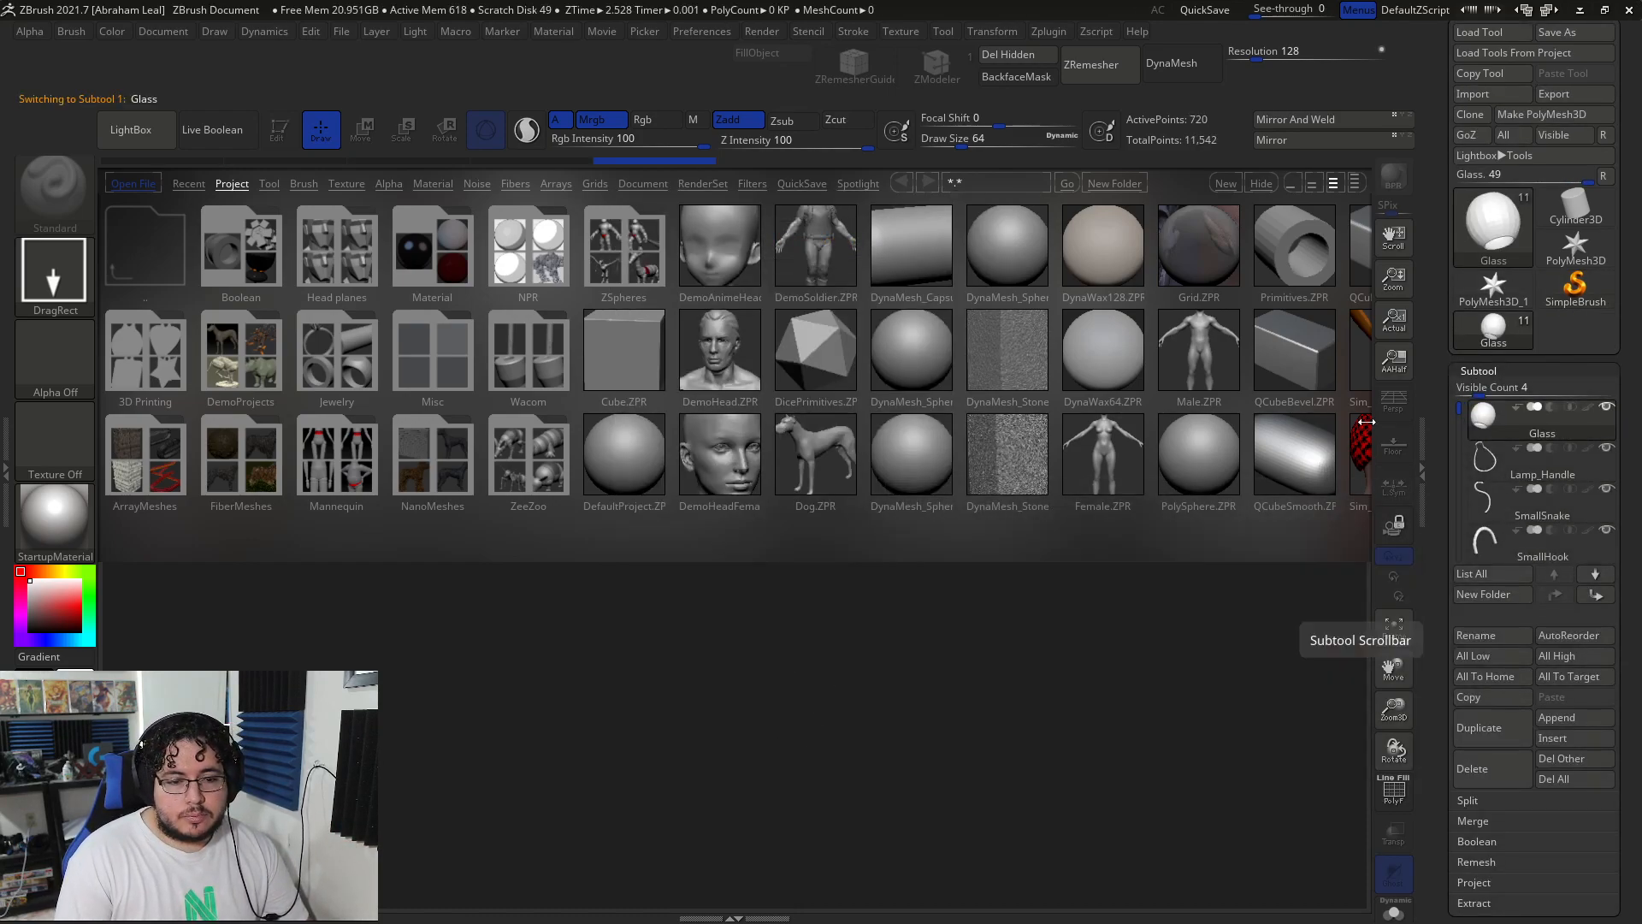
pyautogui.click(131, 129)
pyautogui.moveTo(707, 664); pyautogui.dragTo(696, 890)
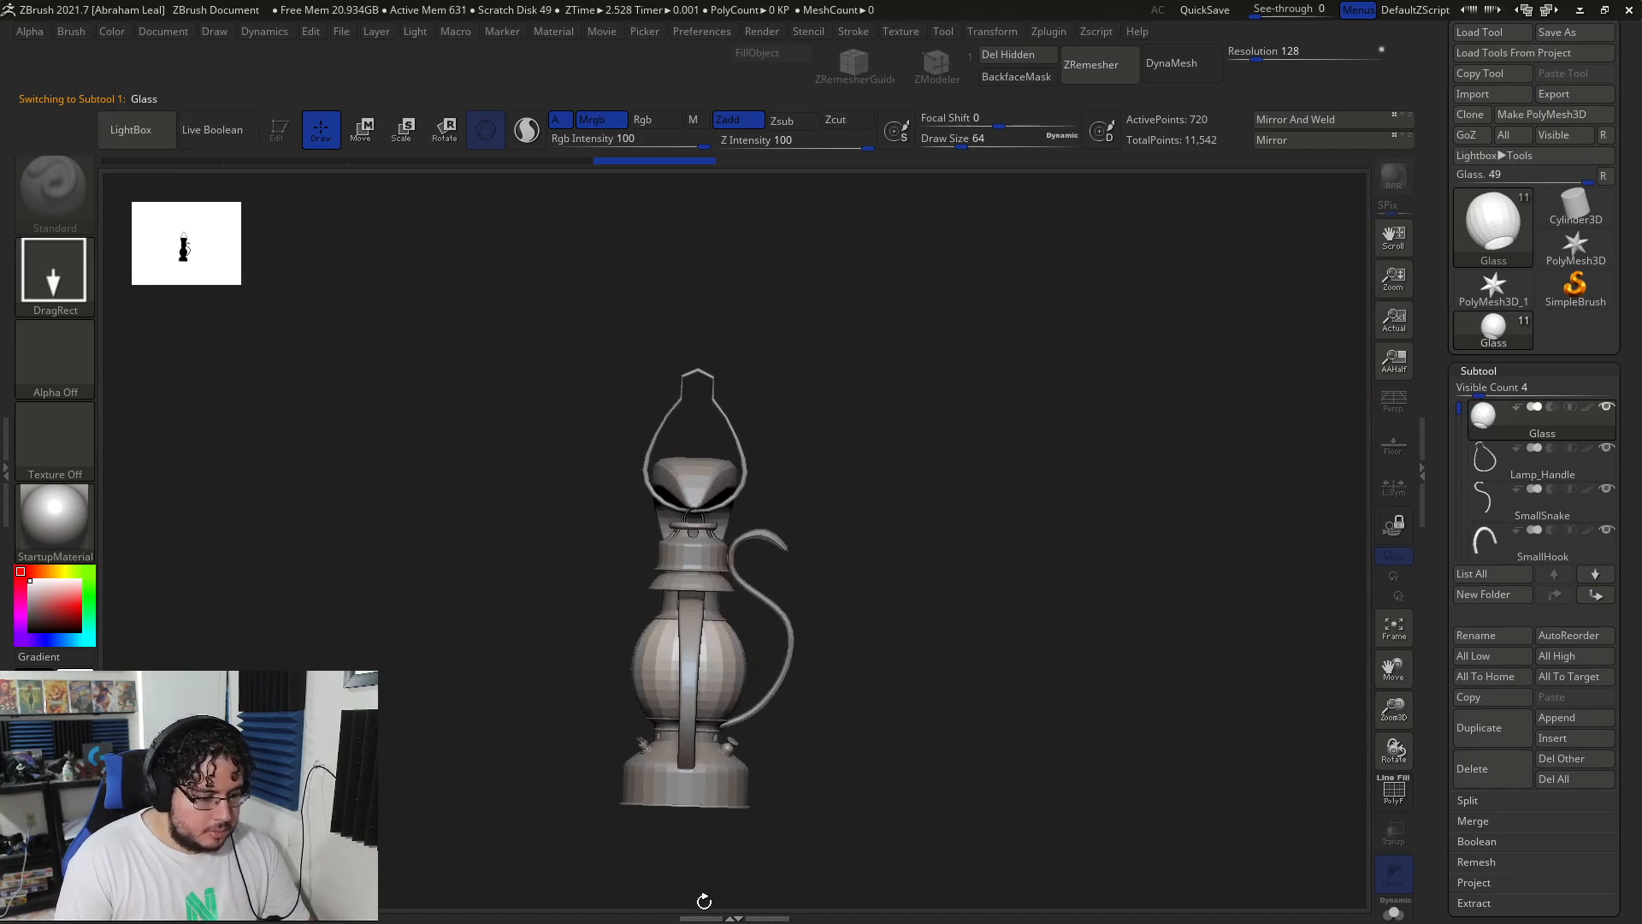
pyautogui.press('t')
pyautogui.press(',')
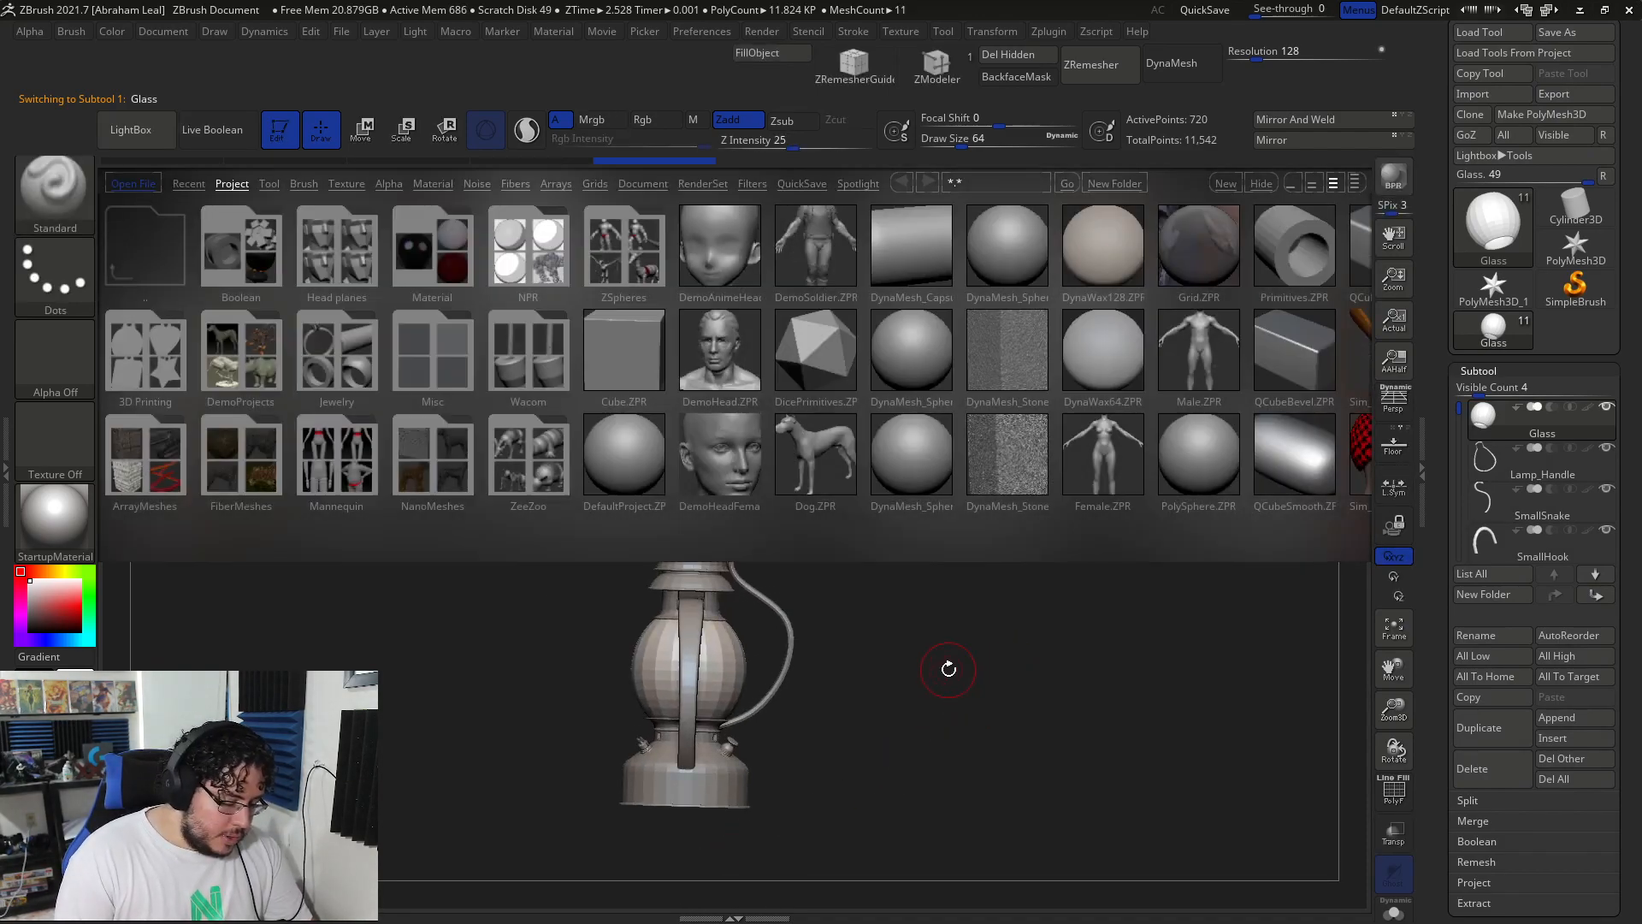
pyautogui.press(',')
# - Compare the imported lamp with the original in Maya and examine it from several angles in ZBrush
pyautogui.moveTo(965, 655); pyautogui.dragTo(1038, 630)
pyautogui.hotkey('alt', 'Tab')
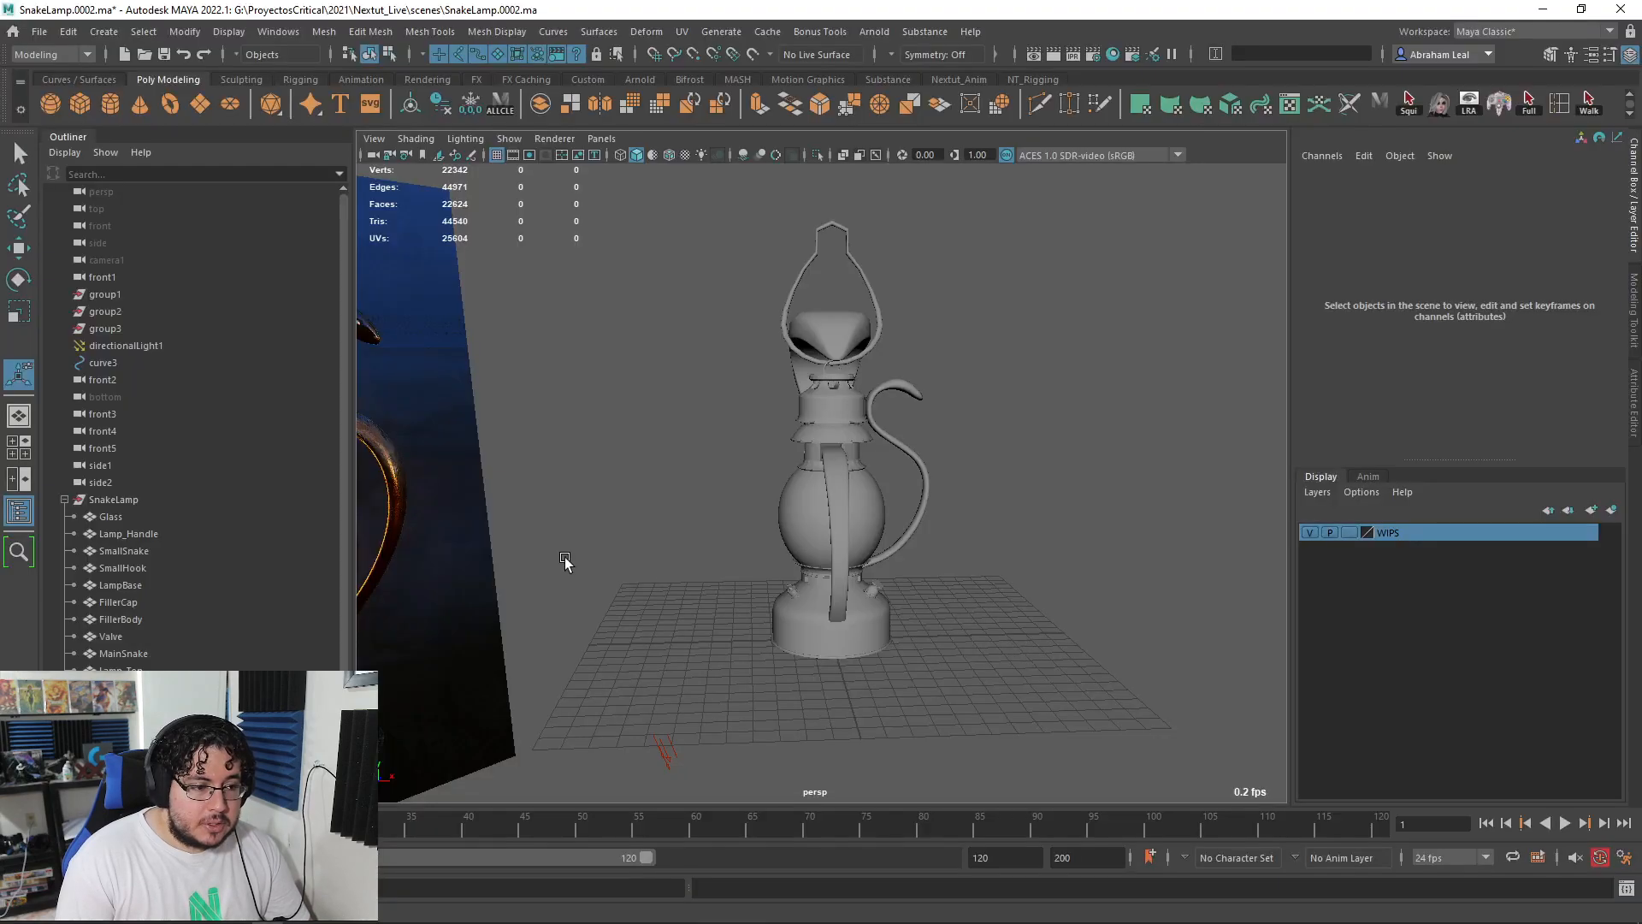
pyautogui.hotkey('alt', 'Tab')
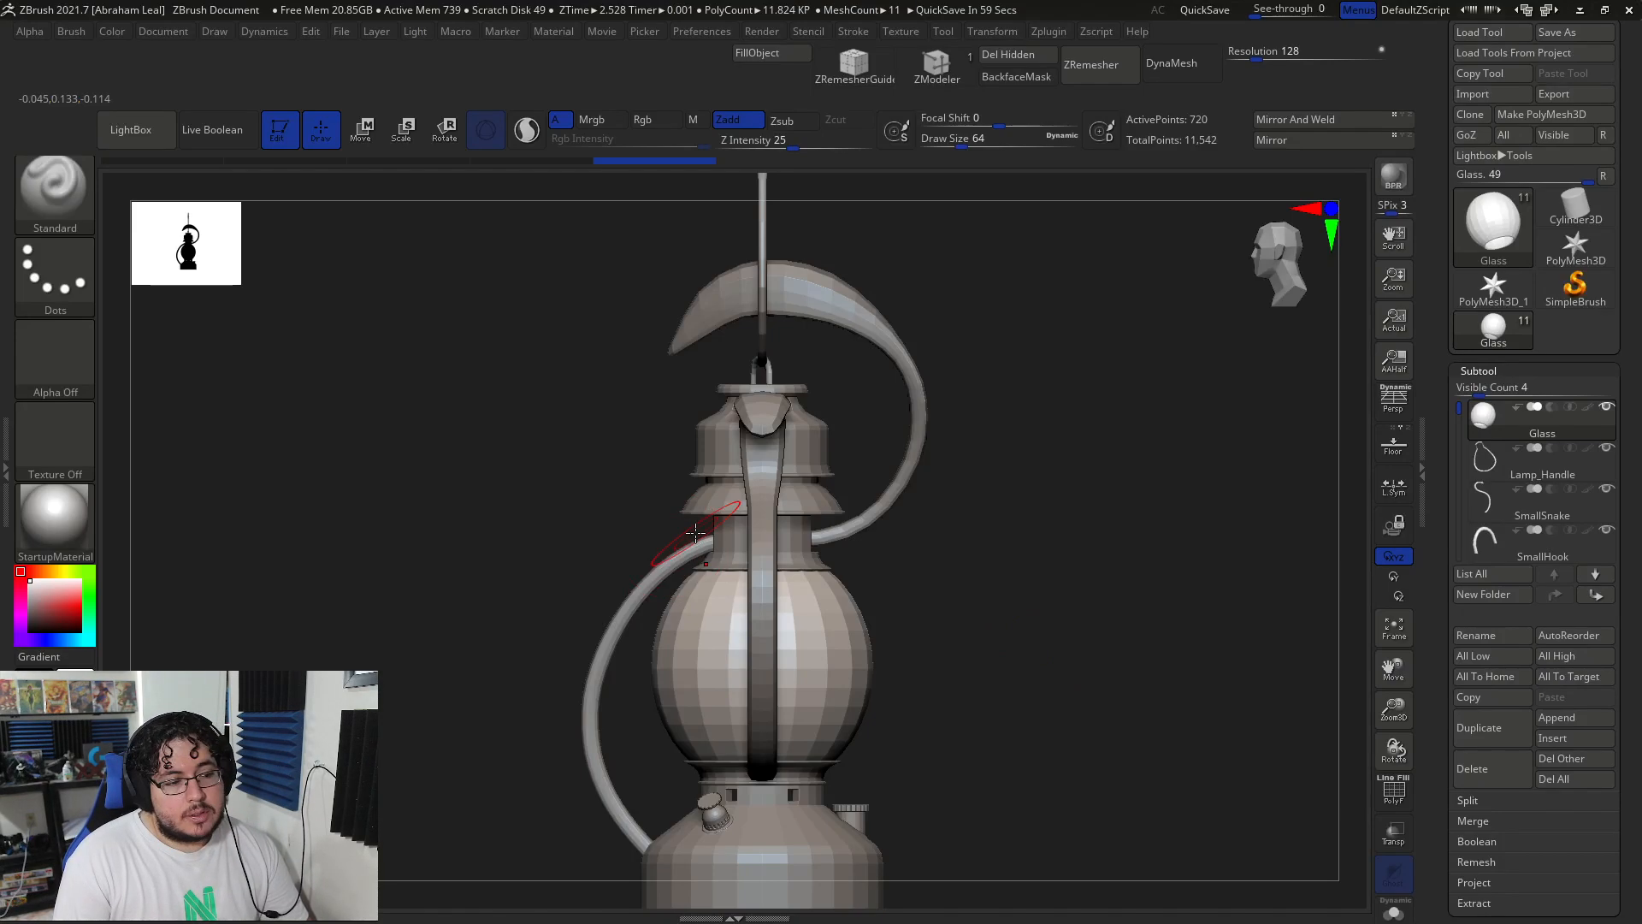
pyautogui.moveTo(1026, 495)
pyautogui.mouseDown()
pyautogui.moveTo(1129, 513)
pyautogui.moveTo(1044, 502)
pyautogui.moveTo(987, 462)
pyautogui.moveTo(1037, 554)
pyautogui.moveTo(1088, 491)
pyautogui.mouseUp()
pyautogui.press('space')
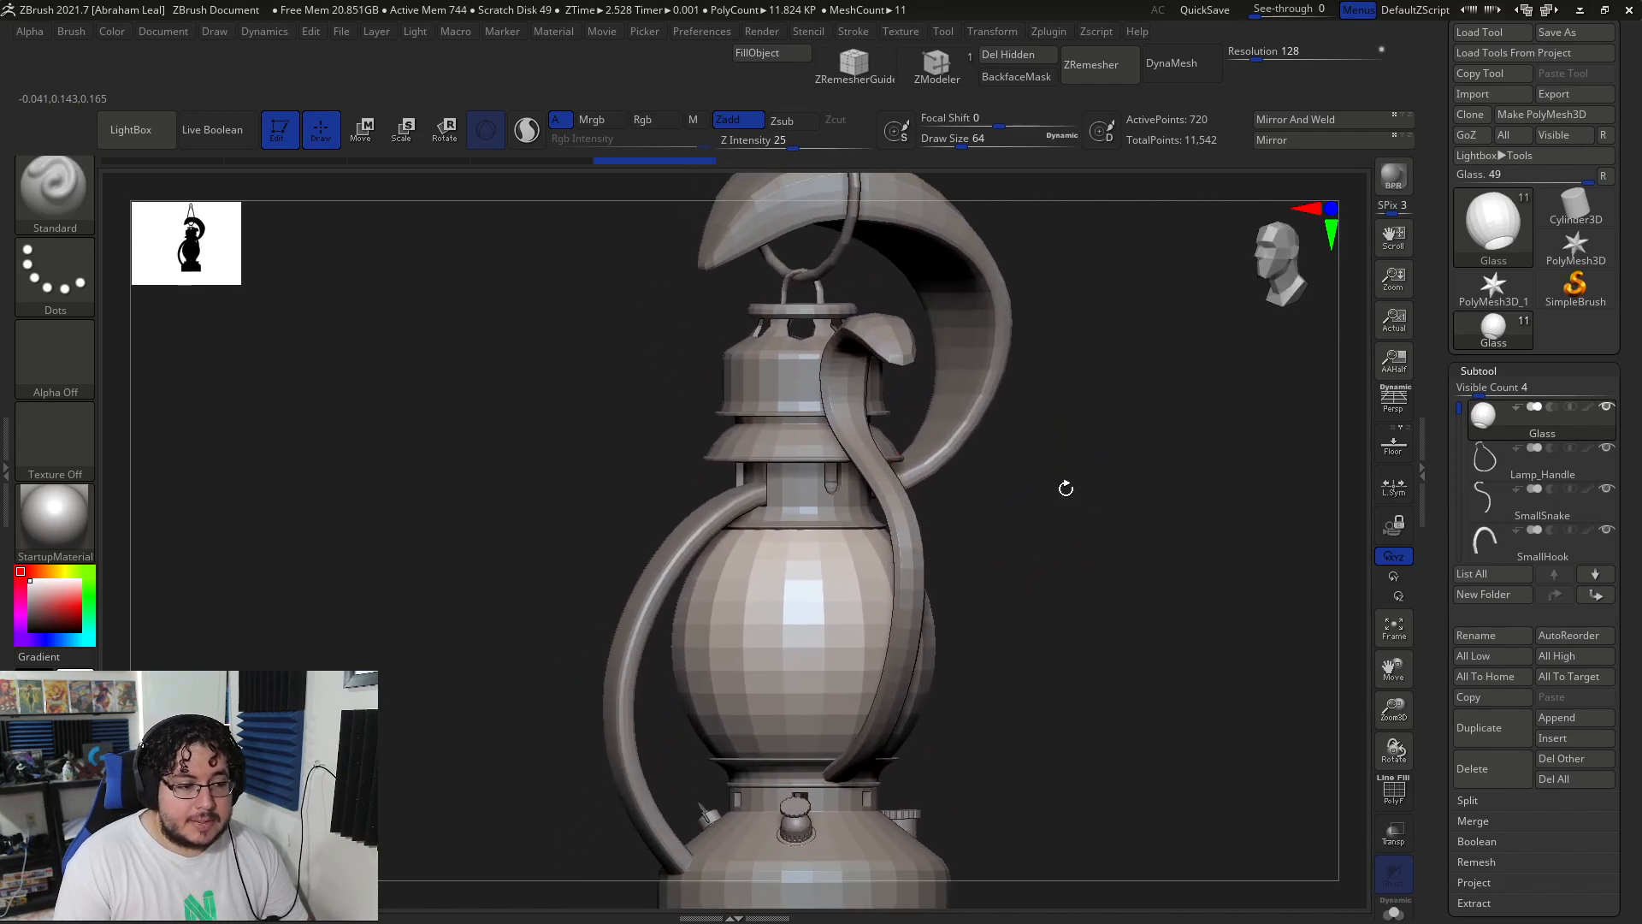
# - Make the small snake wrapping around the lamp the active subtool
pyautogui.moveTo(757, 419); pyautogui.dragTo(751, 419)
pyautogui.keyDown('alt'); pyautogui.moveTo(598, 445); pyautogui.dragTo(487, 524); pyautogui.keyUp('alt')
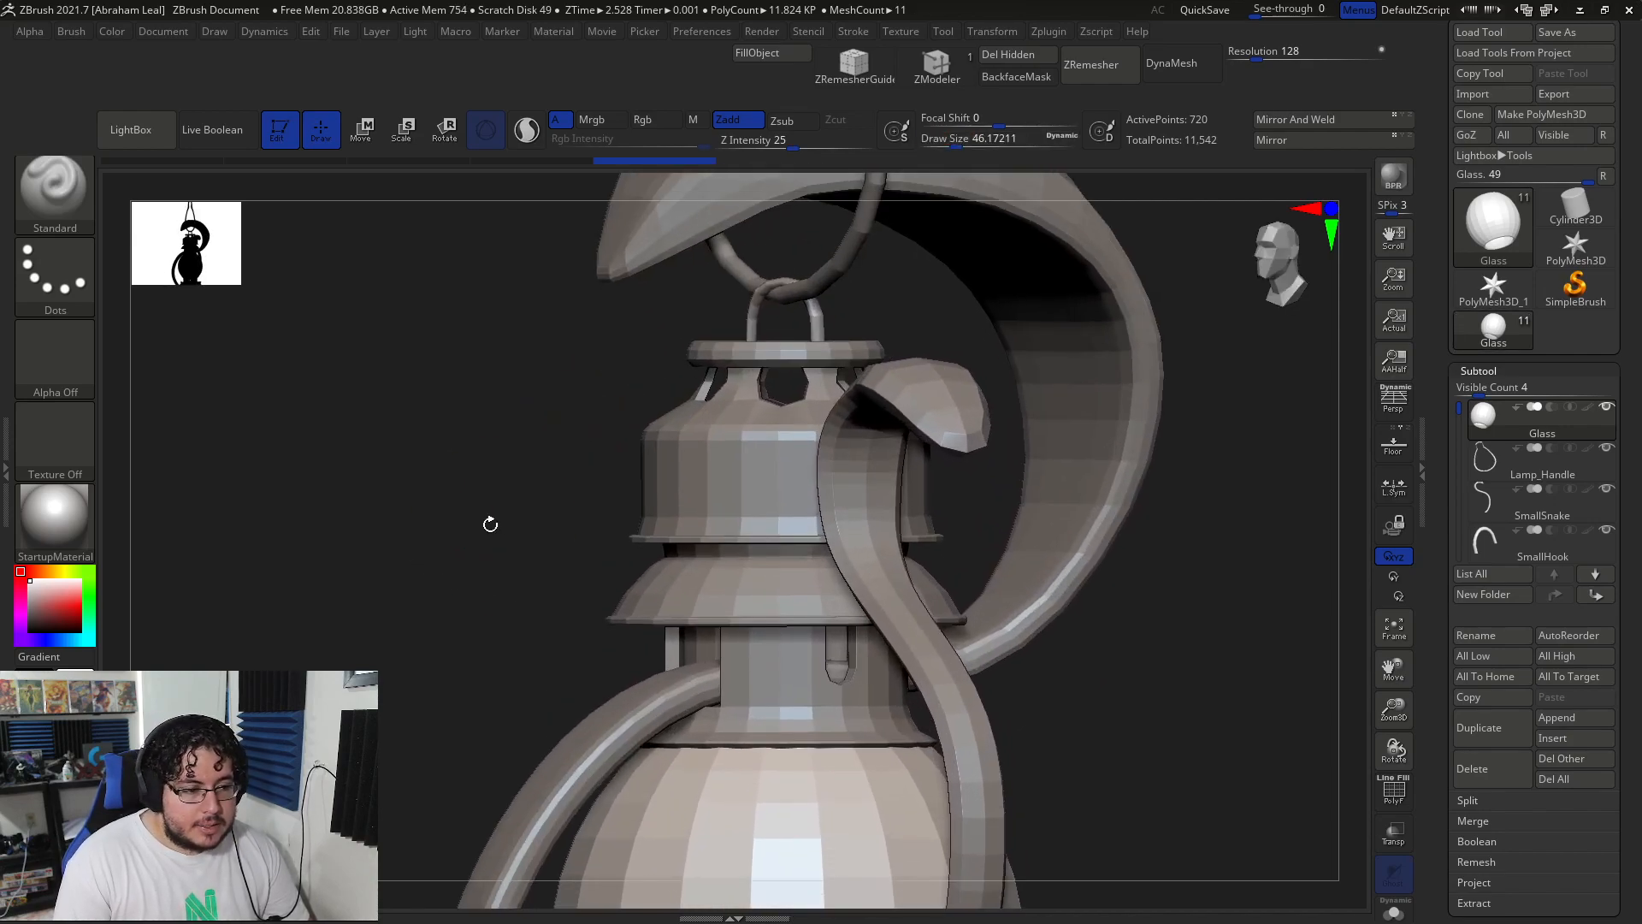
pyautogui.keyDown('alt'); pyautogui.moveTo(1294, 579); pyautogui.dragTo(1249, 515); pyautogui.keyUp('alt')
pyautogui.keyDown('alt'); pyautogui.click(917, 462); pyautogui.keyUp('alt')
pyautogui.keyDown('alt'); pyautogui.moveTo(1127, 567); pyautogui.dragTo(1092, 522); pyautogui.keyUp('alt')
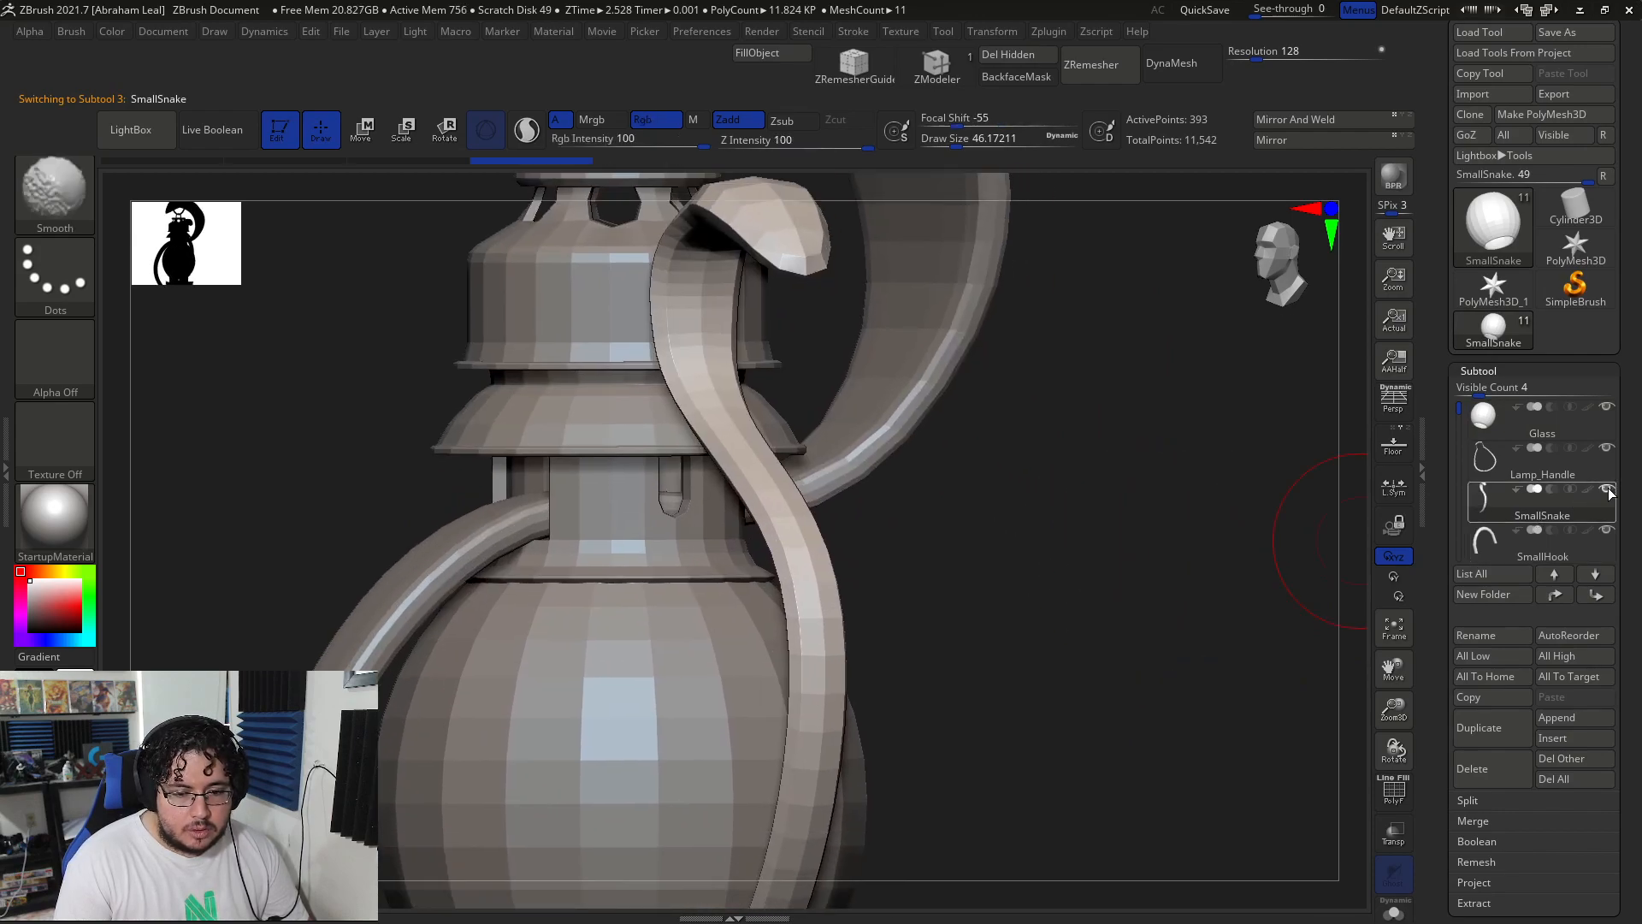
pyautogui.keyDown('shift'); pyautogui.click(1608, 491); pyautogui.keyUp('shift')
pyautogui.moveTo(973, 451); pyautogui.dragTo(902, 462)
pyautogui.hotkey('ctrl', 'z')
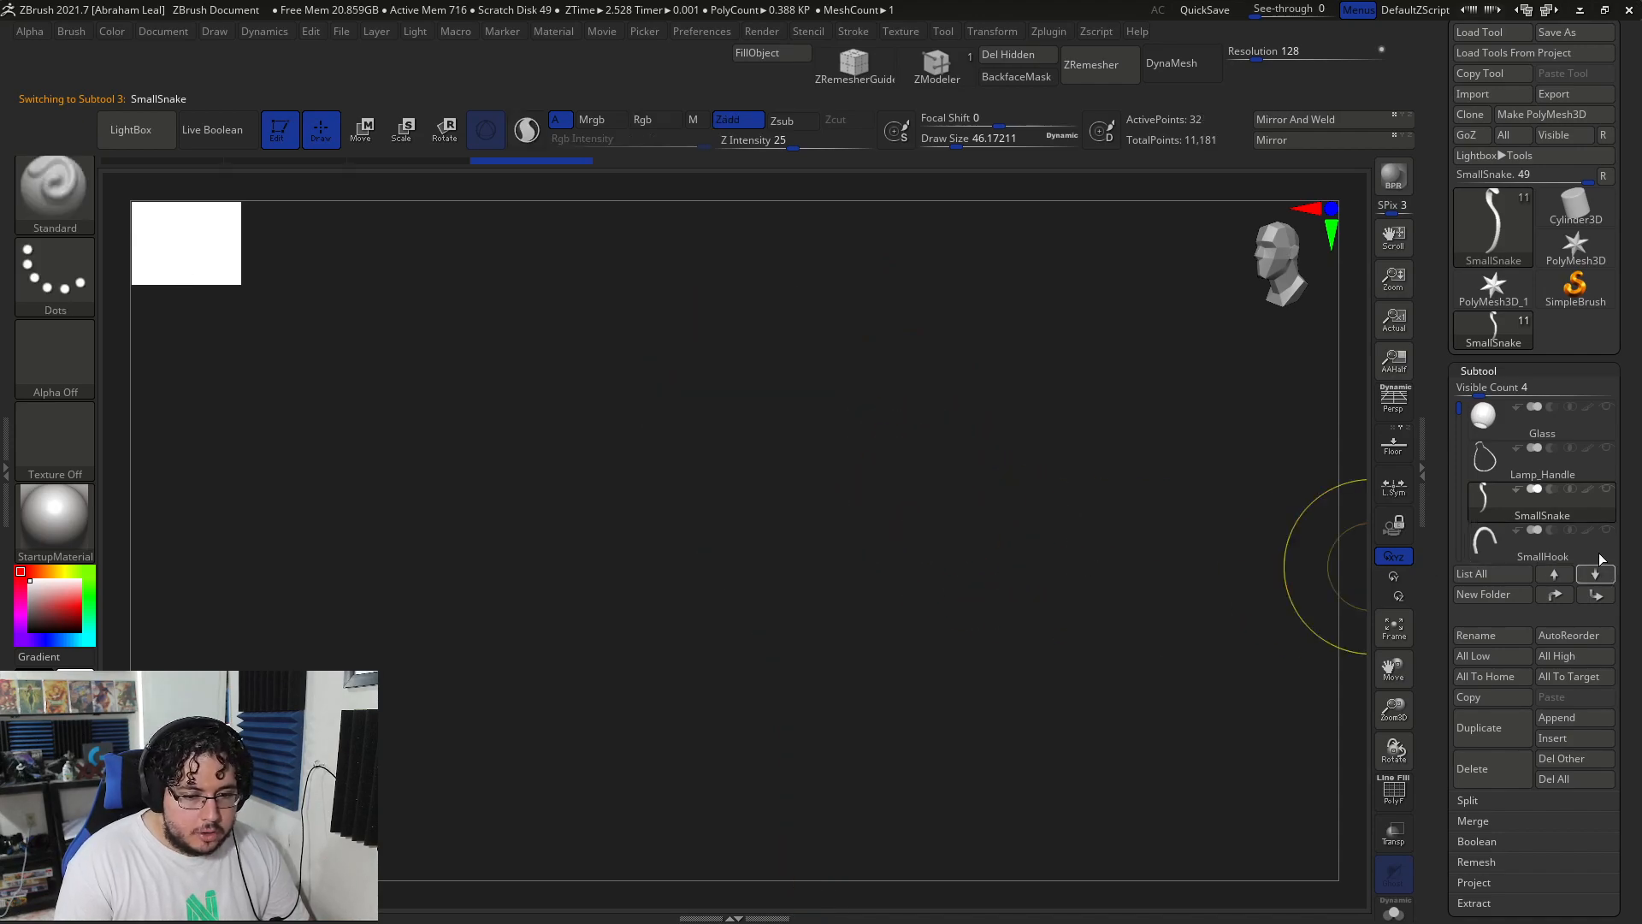
pyautogui.keyDown('shift'); pyautogui.click(1609, 491); pyautogui.keyUp('shift')
pyautogui.keyDown('alt'); pyautogui.moveTo(1174, 633); pyautogui.dragTo(1257, 682); pyautogui.keyUp('alt')
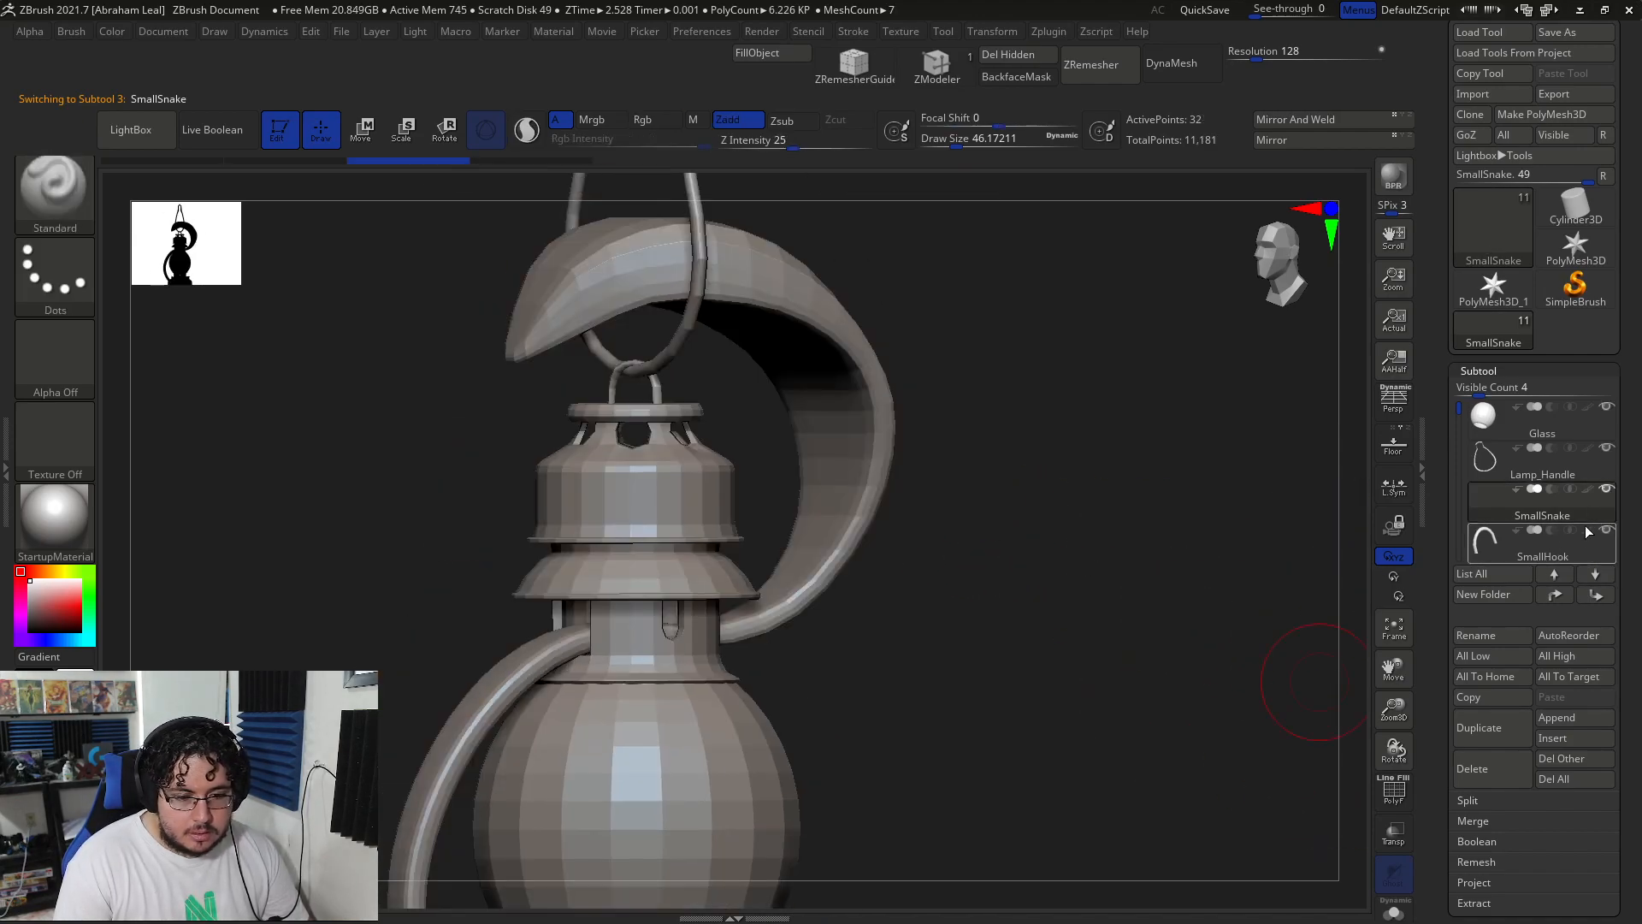
pyautogui.click(525, 159)
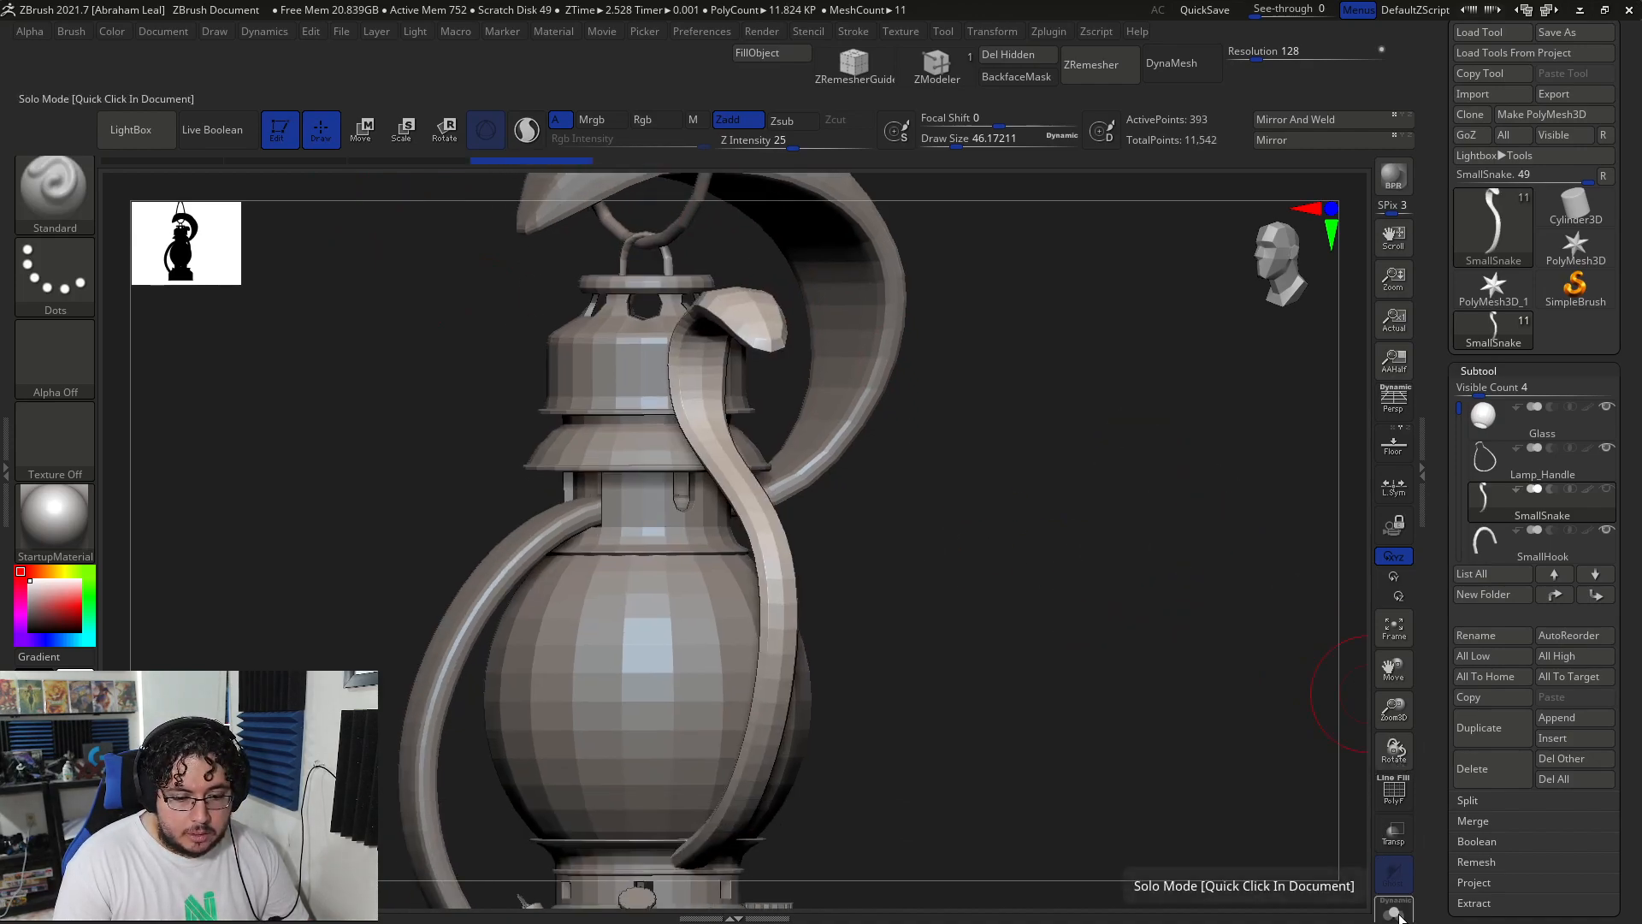
# - Isolate the SmallSnake subtool in Solo mode and subdivide it four times
pyautogui.click(1395, 915)
pyautogui.moveTo(1107, 598)
pyautogui.mouseDown()
pyautogui.moveTo(1056, 624)
pyautogui.moveTo(1100, 579)
pyautogui.moveTo(1030, 535)
pyautogui.moveTo(1055, 514)
pyautogui.moveTo(1016, 510)
pyautogui.mouseUp()
pyautogui.press('ctrl')
pyautogui.hotkey('ctrl', 'd')
pyautogui.hotkey('ctrl', 'd')
pyautogui.hotkey('ctrl', 'd')
pyautogui.hotkey('ctrl', 'd')
pyautogui.moveTo(1001, 459)
pyautogui.keyDown('alt'); pyautogui.mouseDown()
pyautogui.moveTo(1039, 645)
pyautogui.moveTo(1037, 575)
pyautogui.moveTo(1032, 613)
pyautogui.mouseUp(); pyautogui.keyUp('alt')
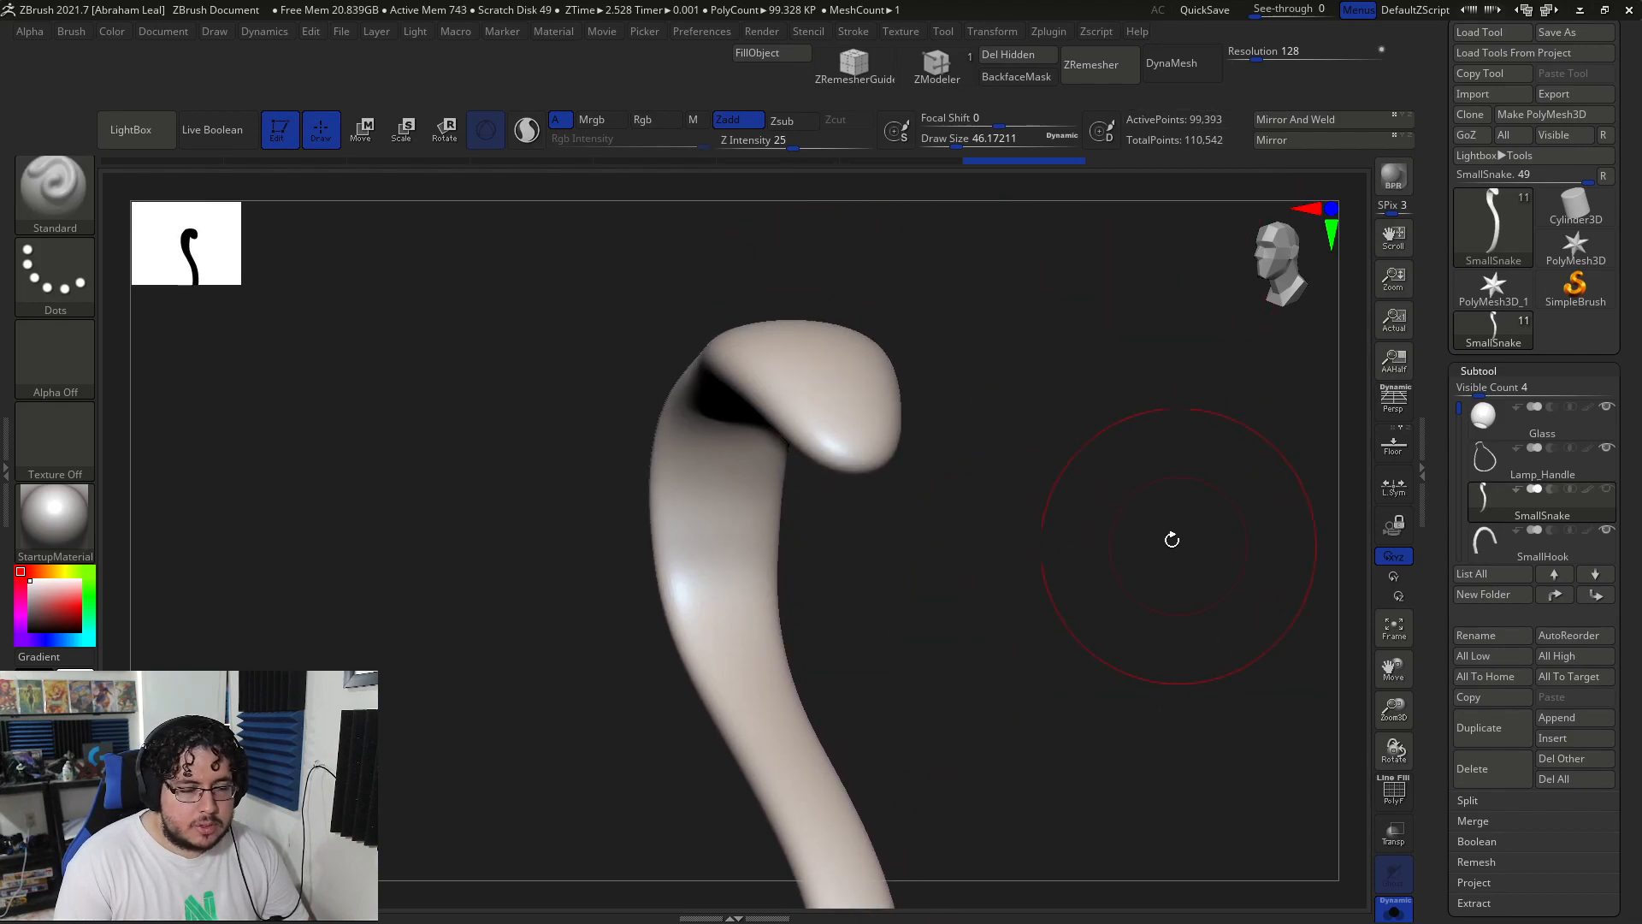
# - Examine the snake heads in the OilLamp.jpg reference in Photoshop and return to ZBrush
pyautogui.hotkey('alt', 'Tab')
pyautogui.hotkey('alt', 'Tab')
pyautogui.hotkey('alt', 'Tab')
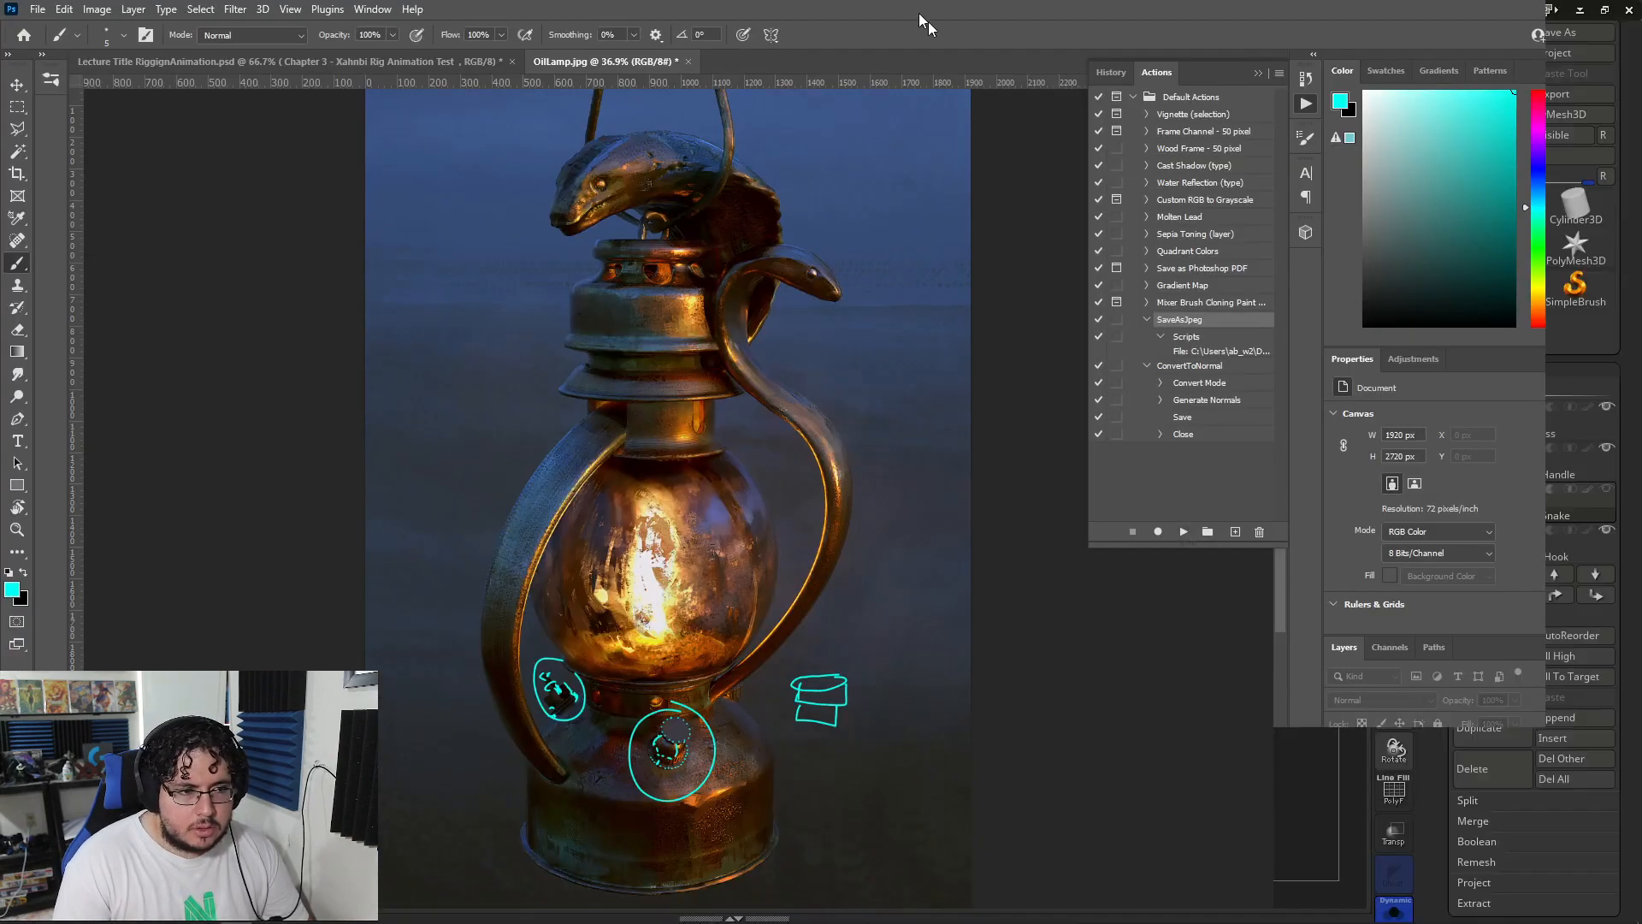
pyautogui.hotkey('alt', 'Tab')
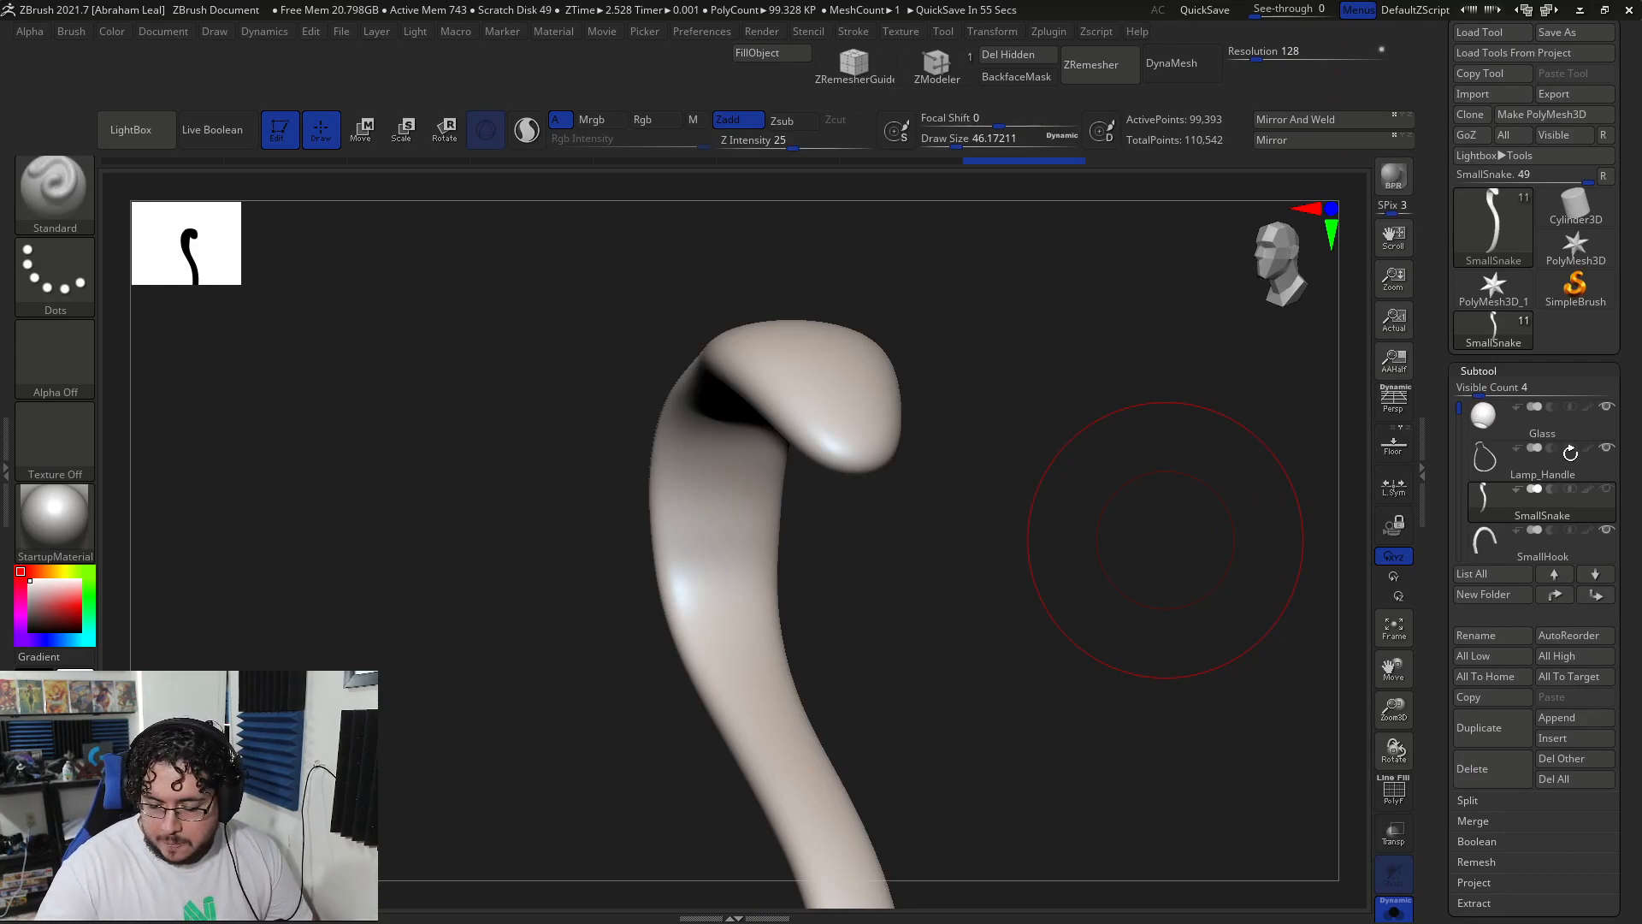
# - Choose the TrimDynamic brush with a draw size of about 12 for the small snake's head
pyautogui.moveTo(1074, 473)
pyautogui.mouseDown()
pyautogui.moveTo(1107, 488)
pyautogui.moveTo(1118, 535)
pyautogui.moveTo(1090, 622)
pyautogui.moveTo(1100, 642)
pyautogui.moveTo(1069, 598)
pyautogui.mouseUp()
pyautogui.press('b')
pyautogui.press('t')
pyautogui.press('d')
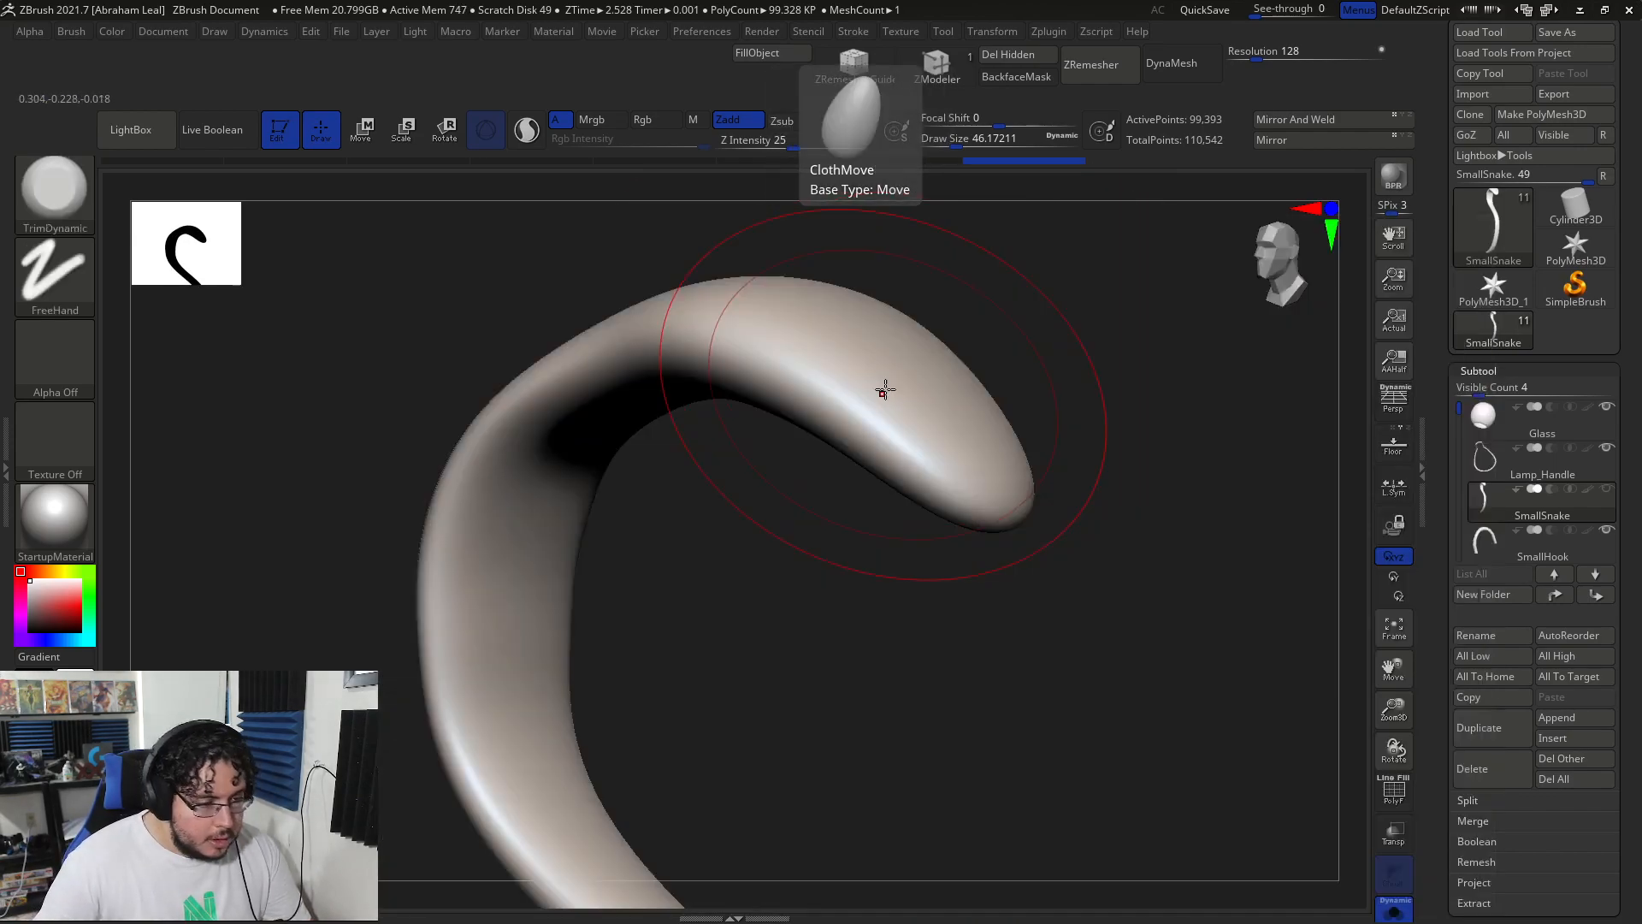
pyautogui.press('space')
pyautogui.moveTo(748, 354); pyautogui.dragTo(685, 346)
pyautogui.press('space')
pyautogui.moveTo(1056, 358); pyautogui.dragTo(1009, 359)
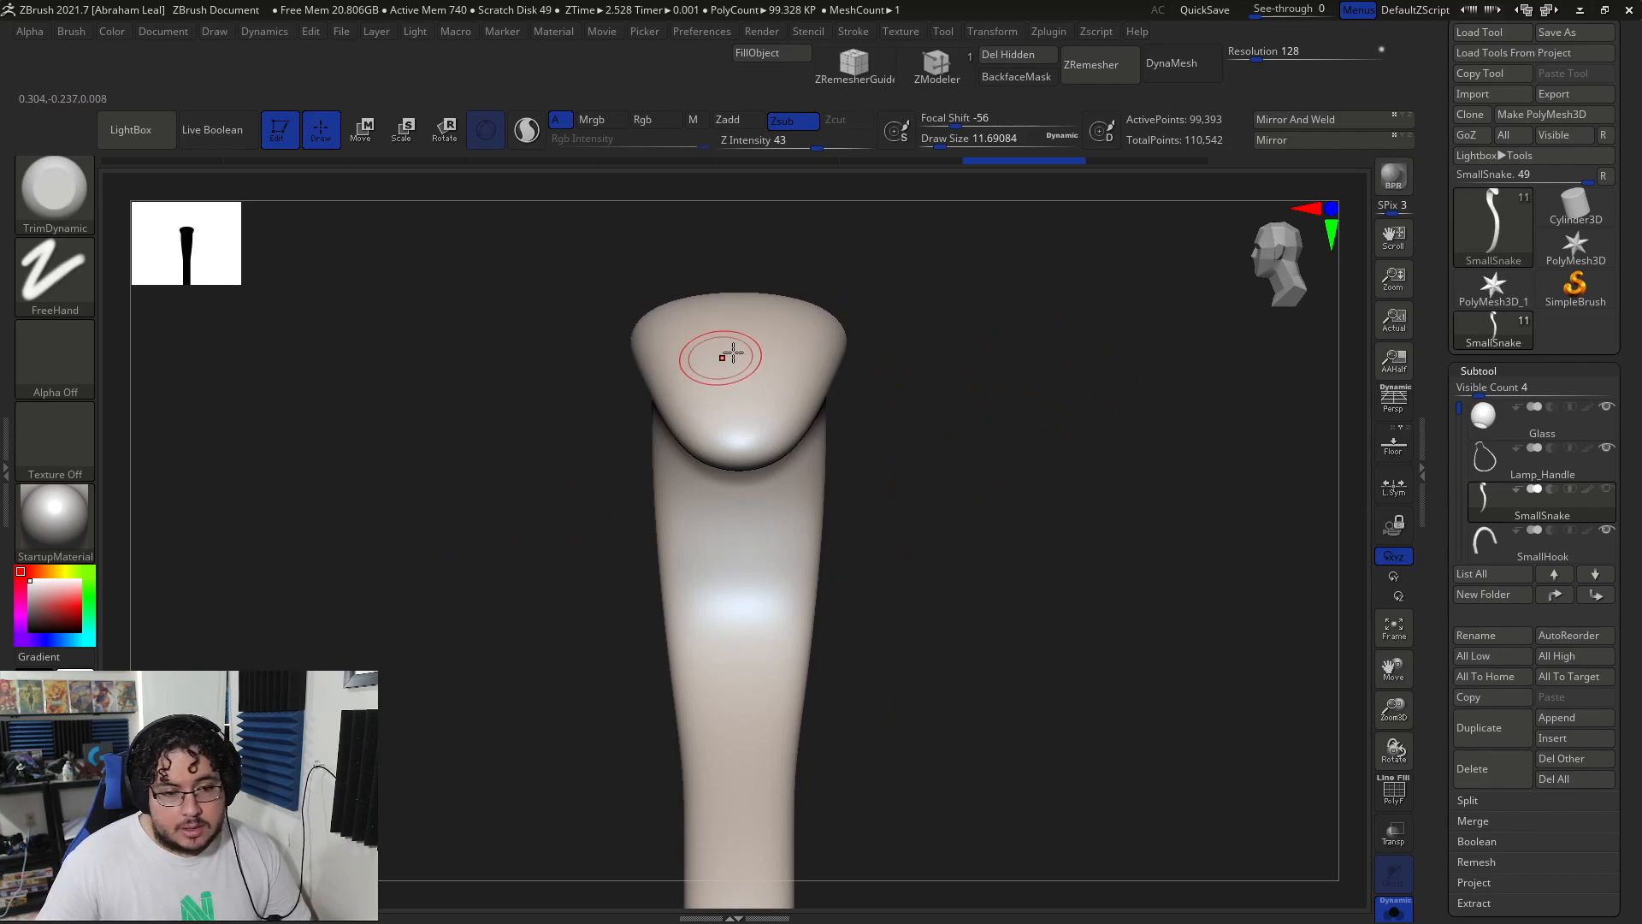
# - Activate Z-axis symmetry together with Local Symmetry for sculpting the small snake
pyautogui.click(853, 31)
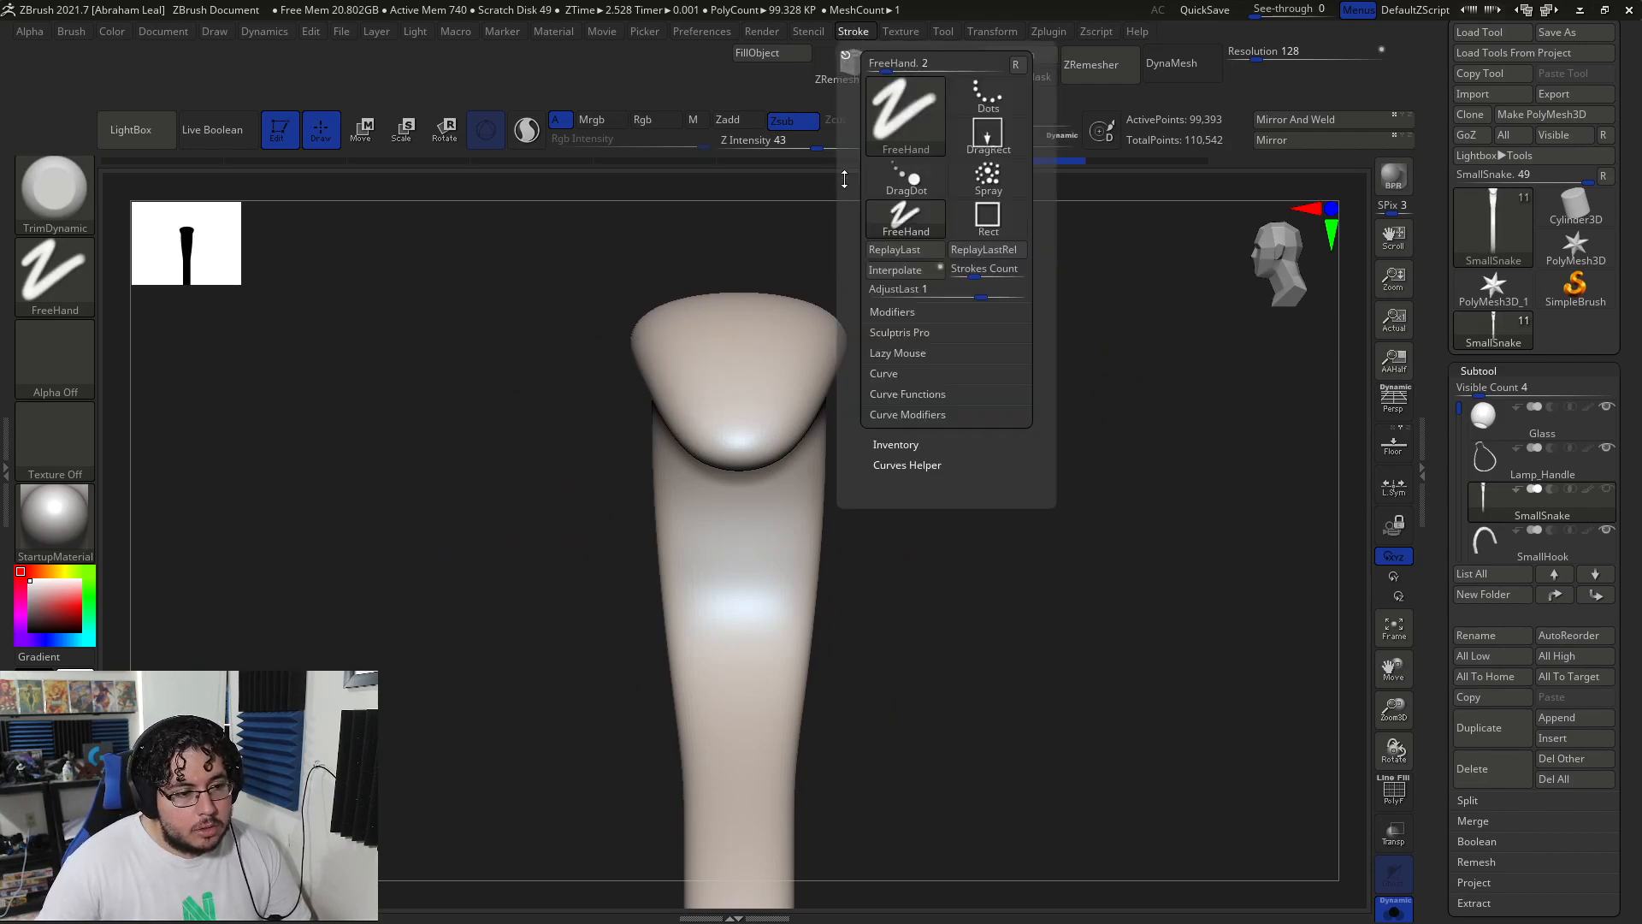
pyautogui.click(809, 32)
pyautogui.click(855, 31)
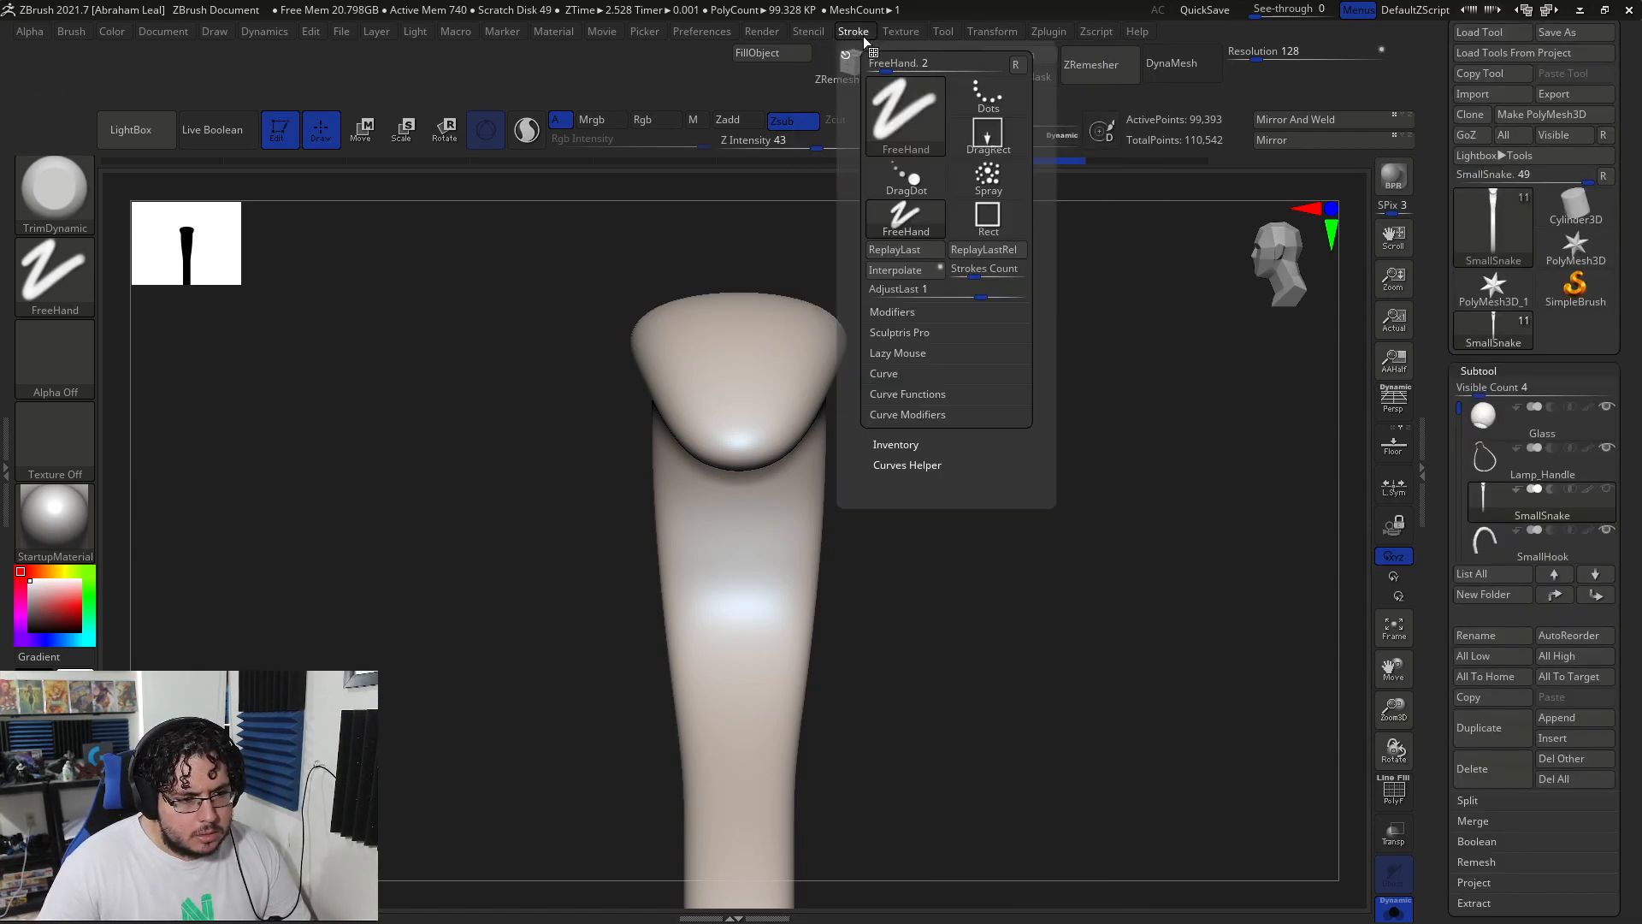
pyautogui.moveTo(995, 38)
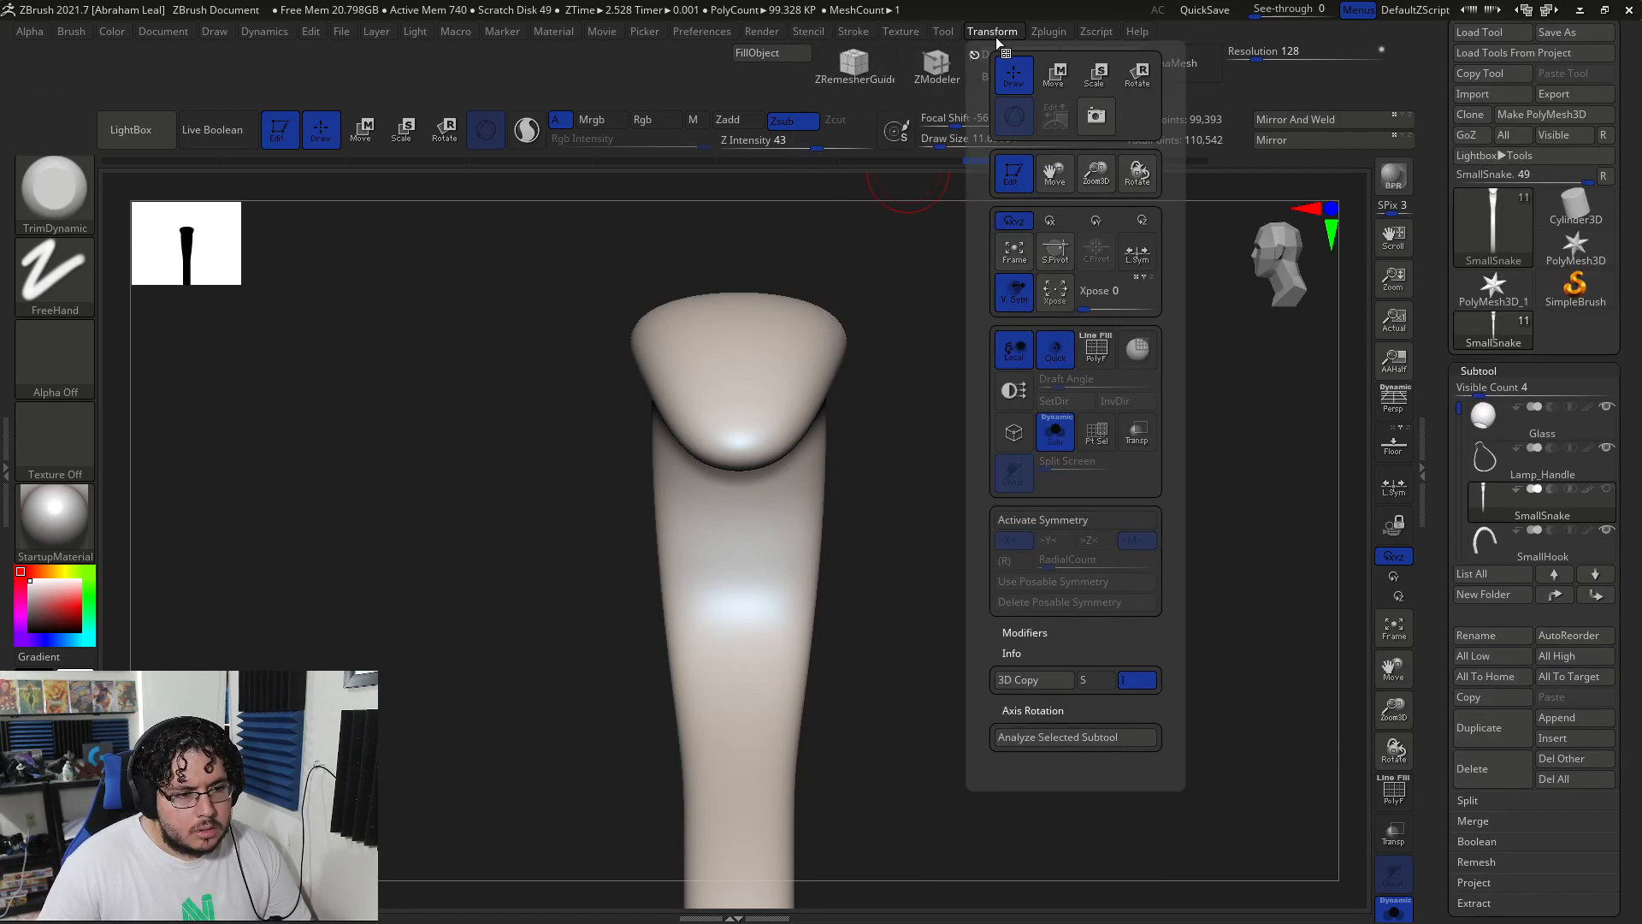
pyautogui.click(1029, 522)
pyautogui.click(1090, 541)
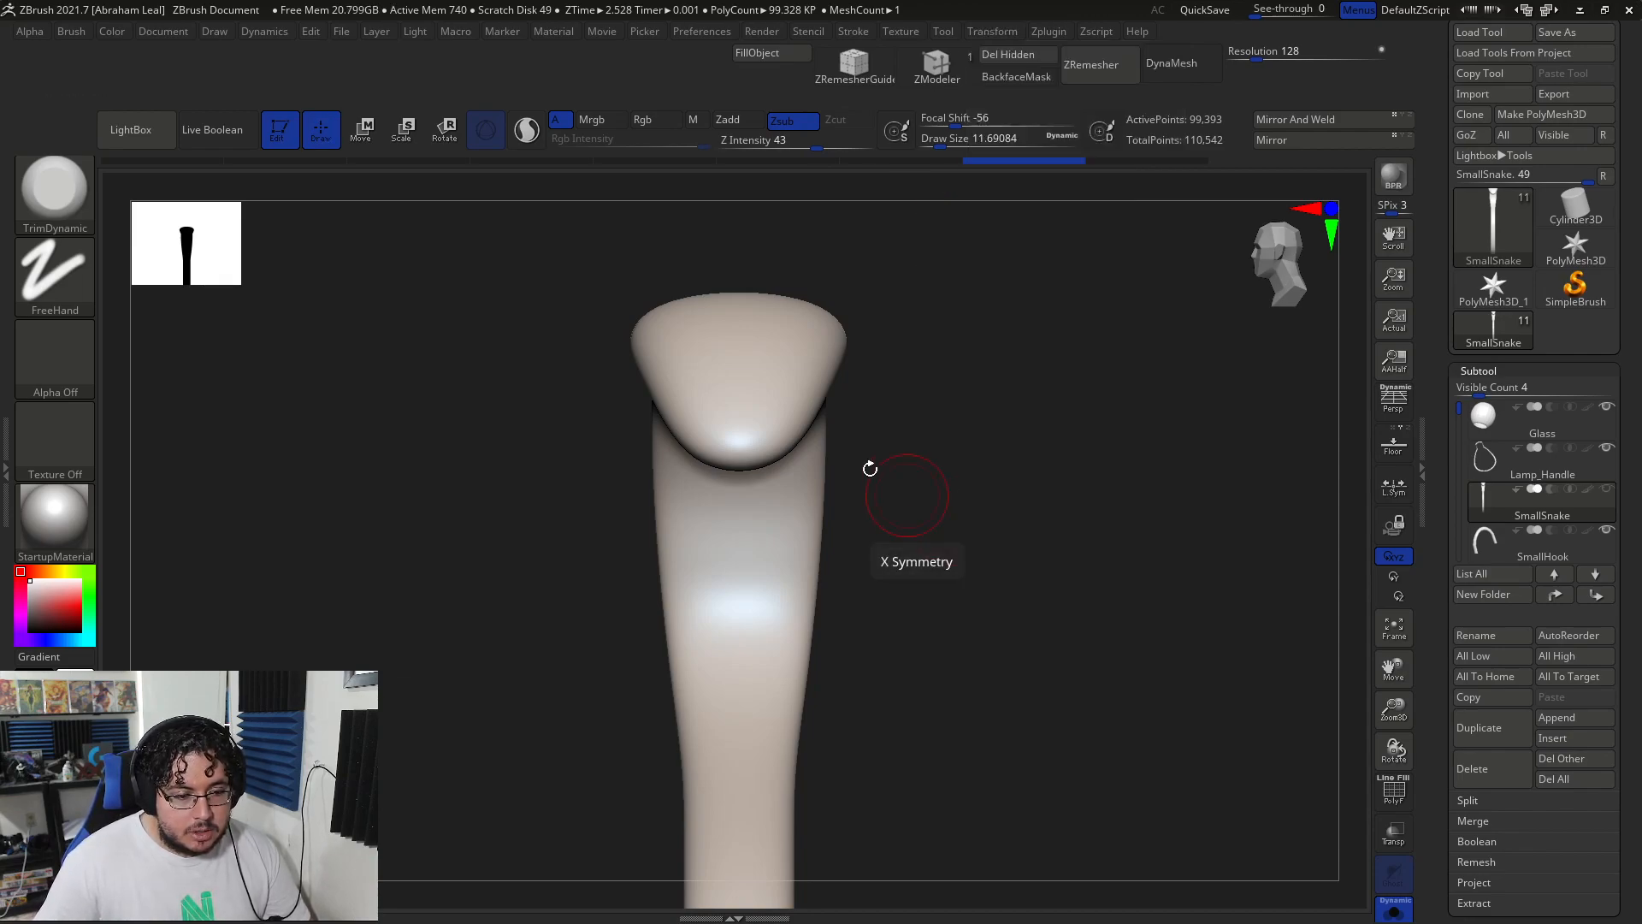
pyautogui.click(1396, 493)
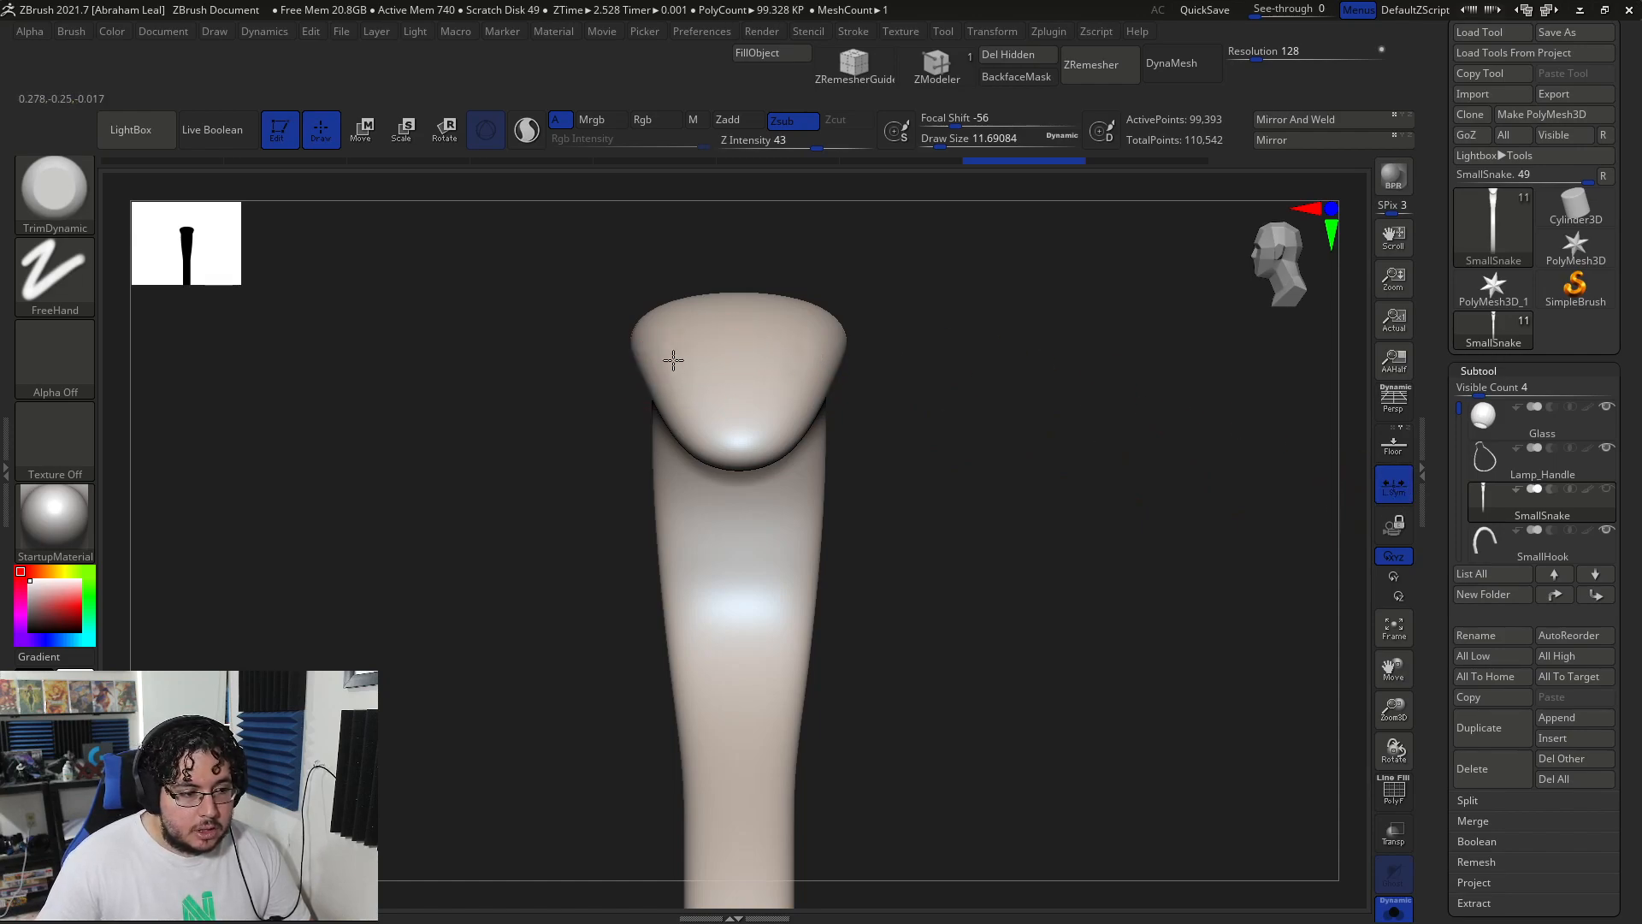
# - Flatten the side of the small snake's head and neck with TrimDynamic, increasing the draw size to about 25
pyautogui.moveTo(935, 341); pyautogui.dragTo(1027, 347)
pyautogui.press('space')
pyautogui.moveTo(686, 317); pyautogui.dragTo(694, 316)
pyautogui.moveTo(796, 300); pyautogui.dragTo(829, 306)
pyautogui.press('space')
pyautogui.moveTo(679, 348); pyautogui.dragTo(675, 348)
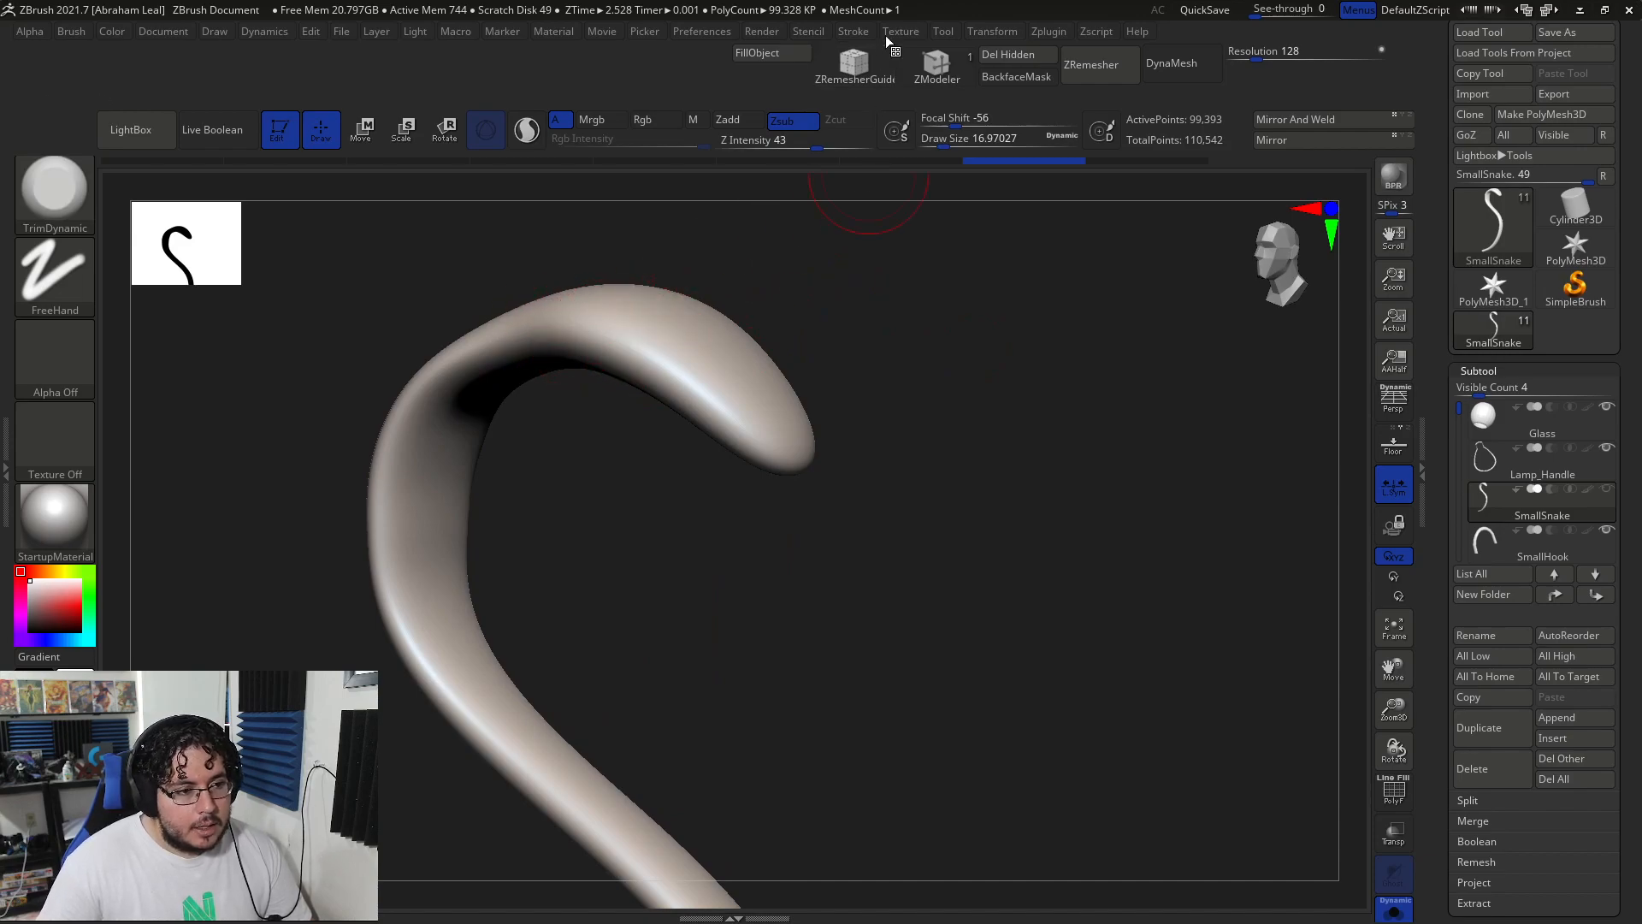
pyautogui.click(898, 32)
pyautogui.moveTo(975, 33)
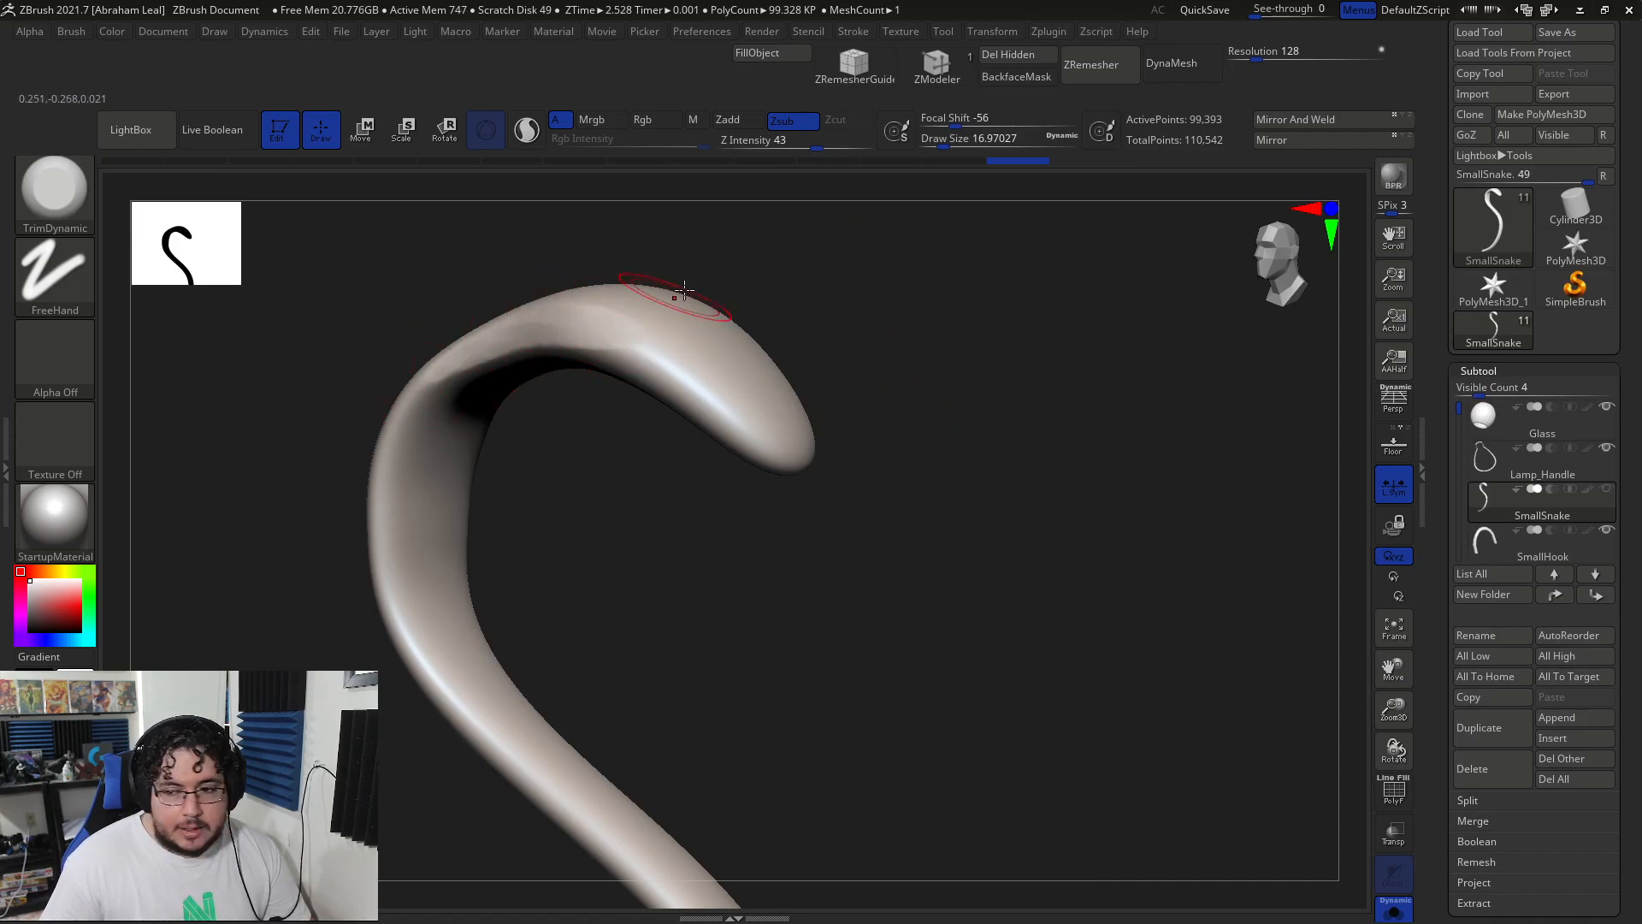
pyautogui.press(']')
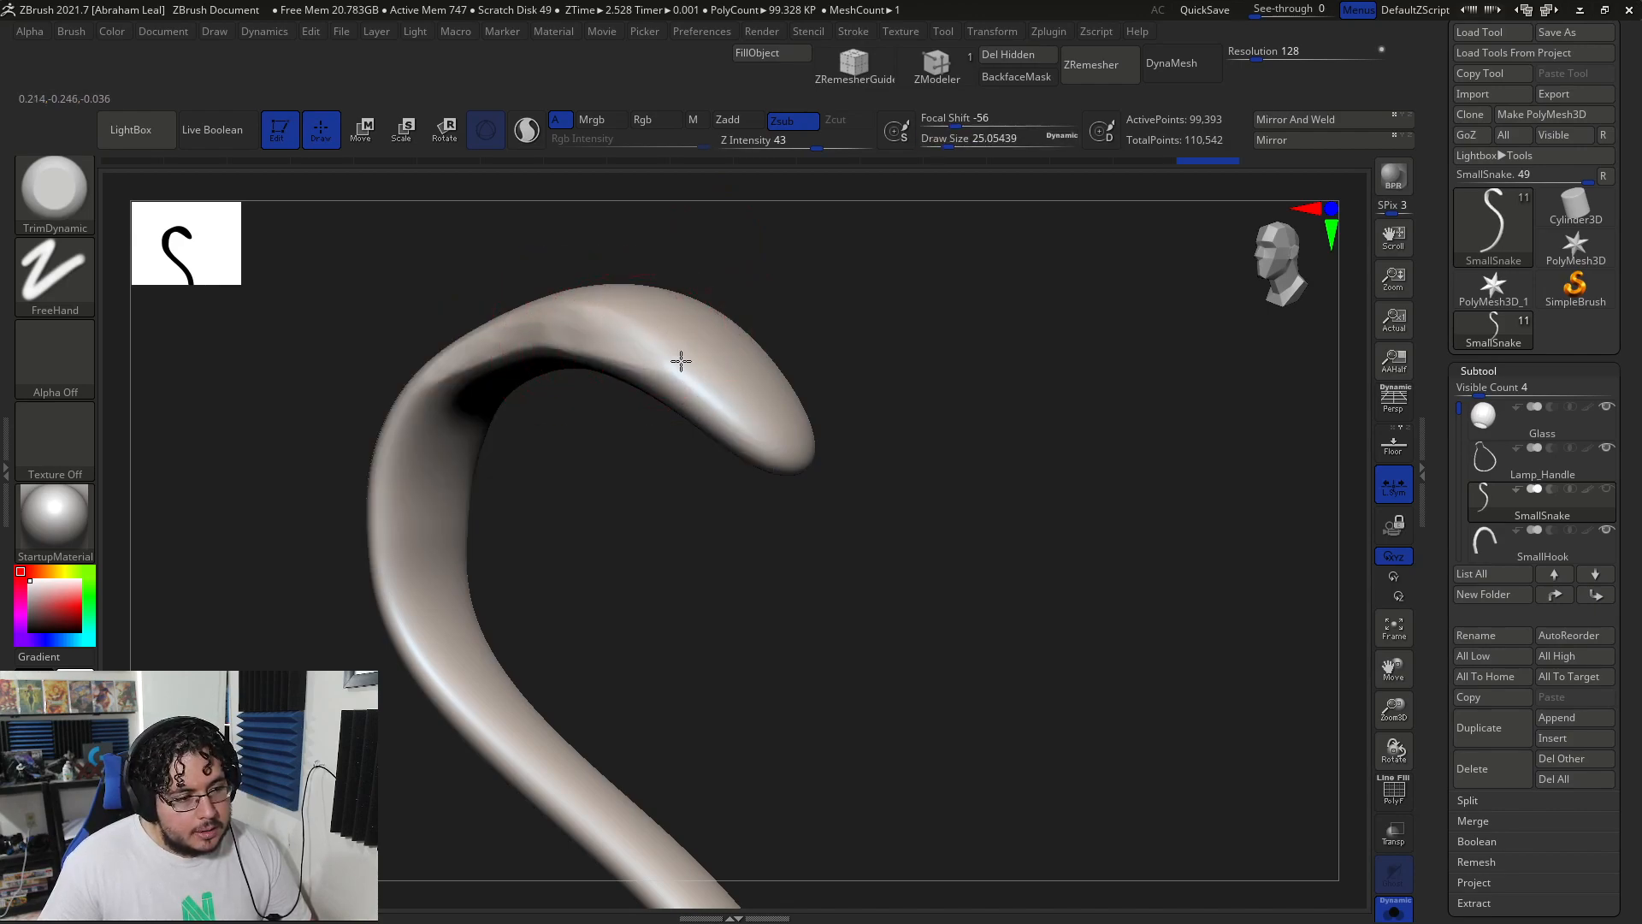
pyautogui.moveTo(813, 322)
pyautogui.mouseDown()
pyautogui.moveTo(806, 277)
pyautogui.moveTo(590, 322)
pyautogui.moveTo(710, 369)
pyautogui.mouseUp()
# - Build up volume on the snake's head and snout with ClayBuildup, using a draw size of about 20
pyautogui.press('b')
pyautogui.press('c')
pyautogui.press('b')
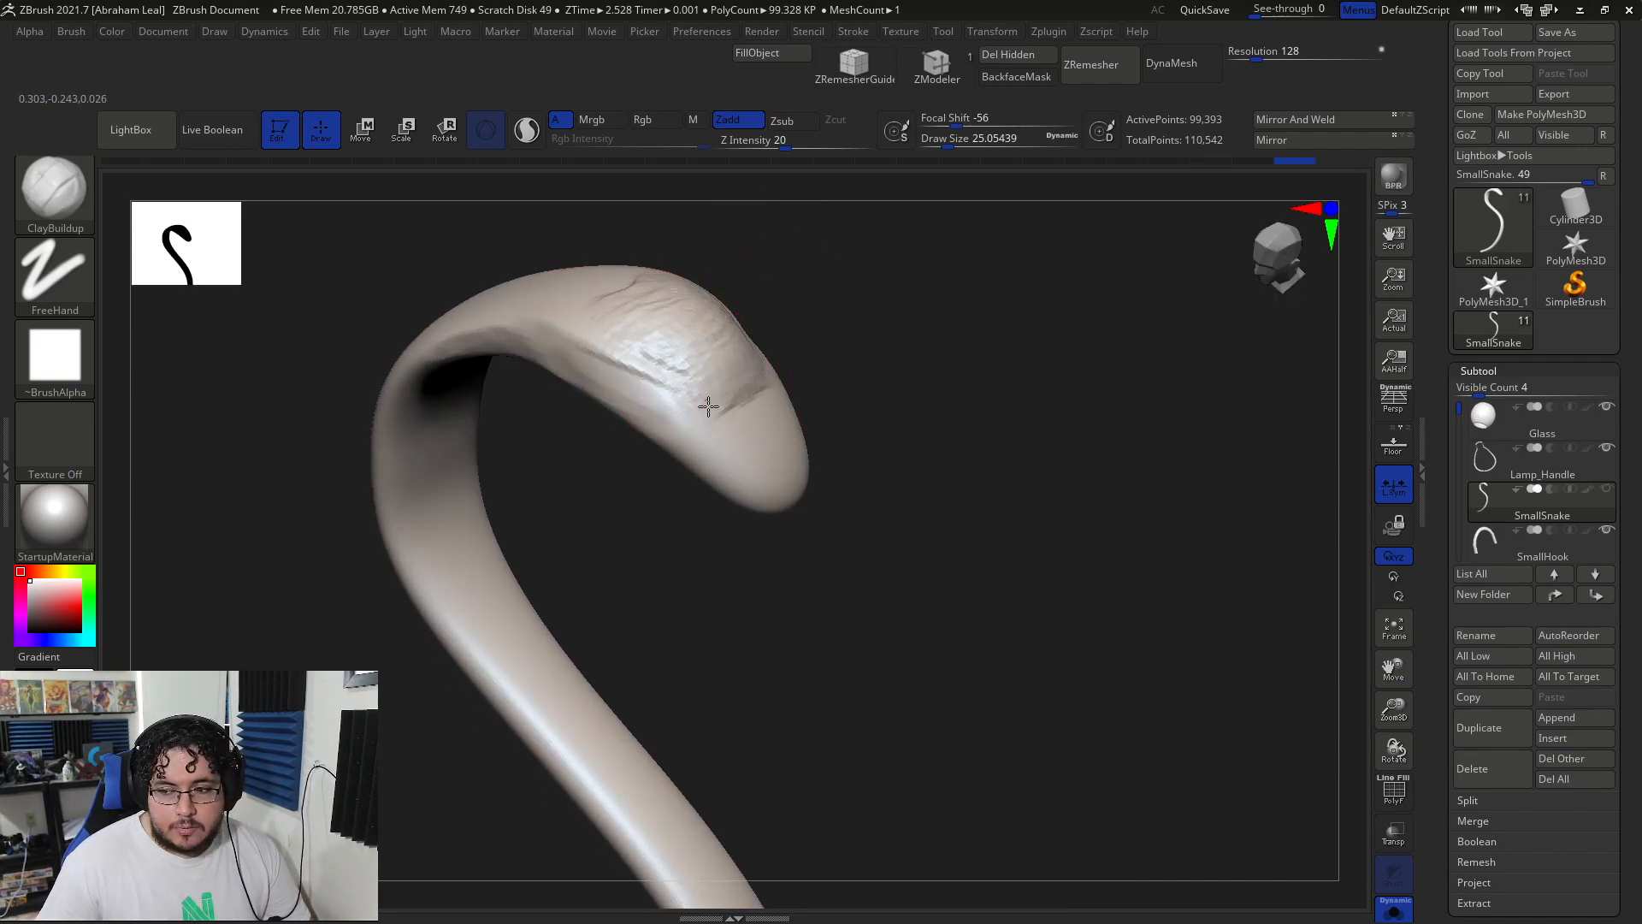
pyautogui.press('space')
pyautogui.moveTo(731, 418); pyautogui.dragTo(727, 417)
pyautogui.moveTo(855, 393); pyautogui.dragTo(859, 346)
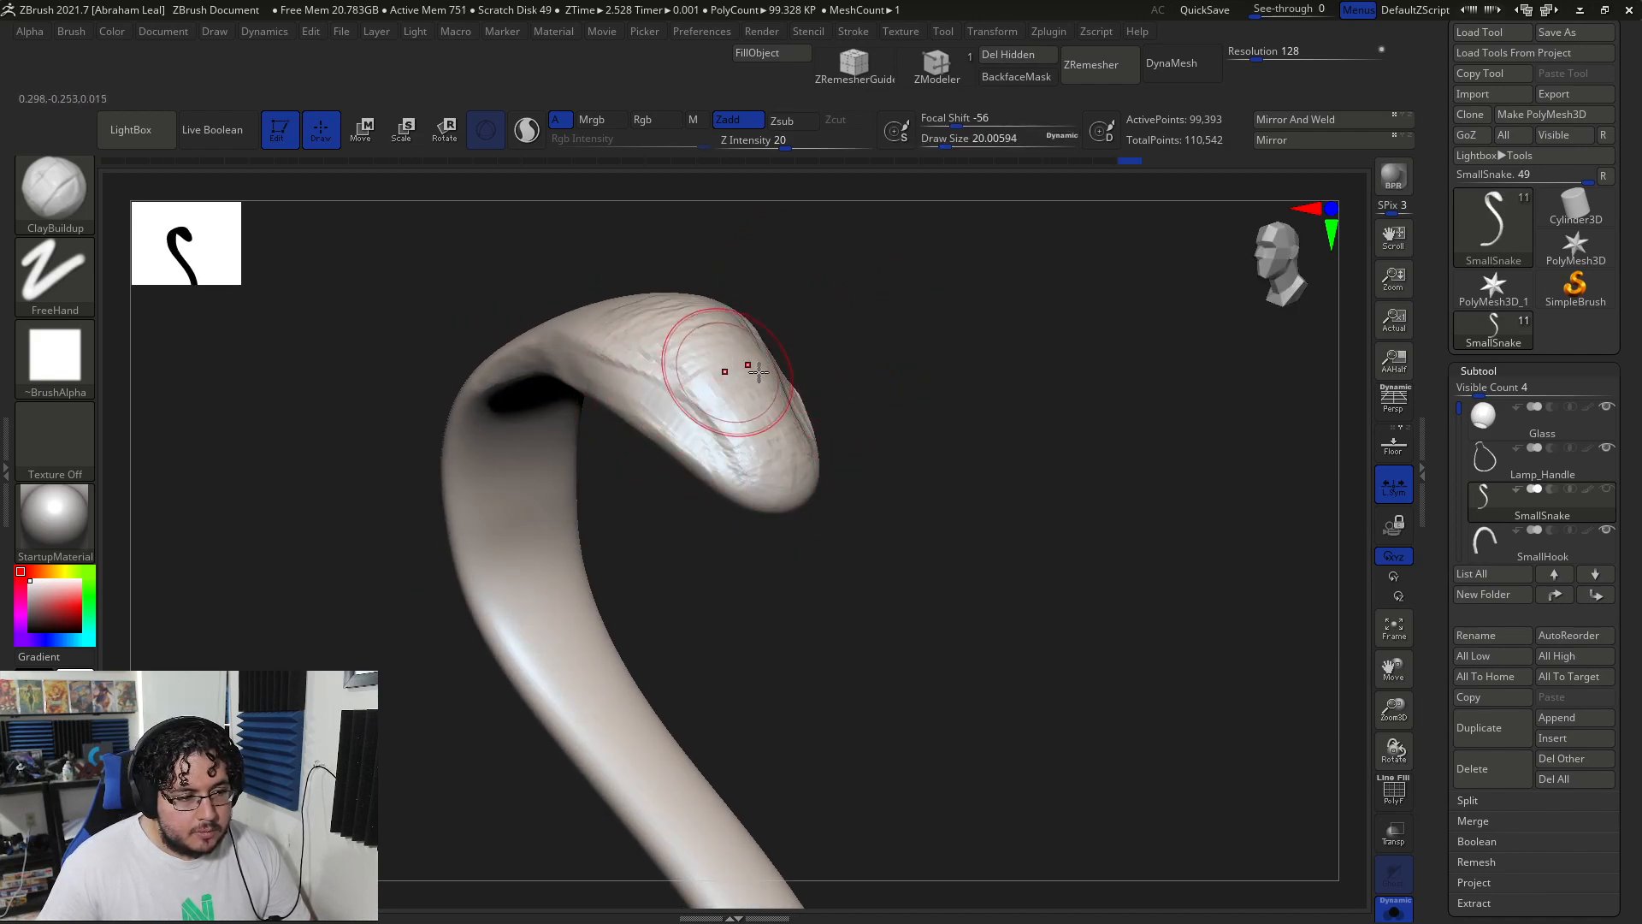
pyautogui.moveTo(740, 374); pyautogui.dragTo(774, 323)
# - Flatten the added clay on the side of the snake's head with TrimDynamic at draw size 28.75
pyautogui.press('b')
pyautogui.press('t')
pyautogui.press('d')
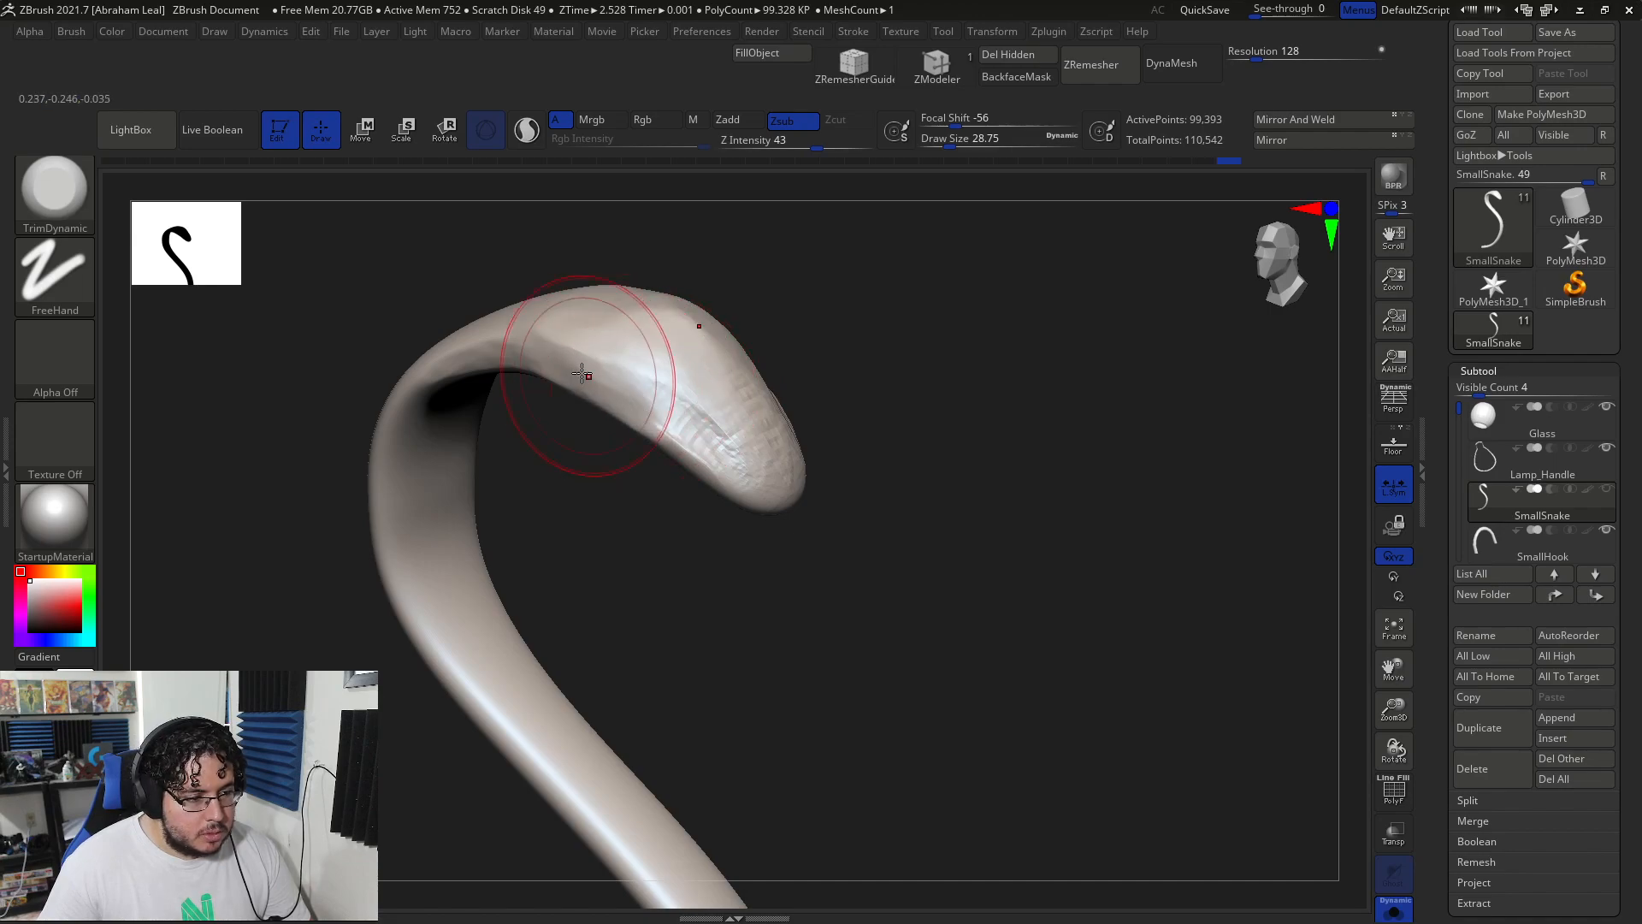
pyautogui.moveTo(683, 428); pyautogui.dragTo(705, 446)
pyautogui.moveTo(614, 462); pyautogui.dragTo(671, 462)
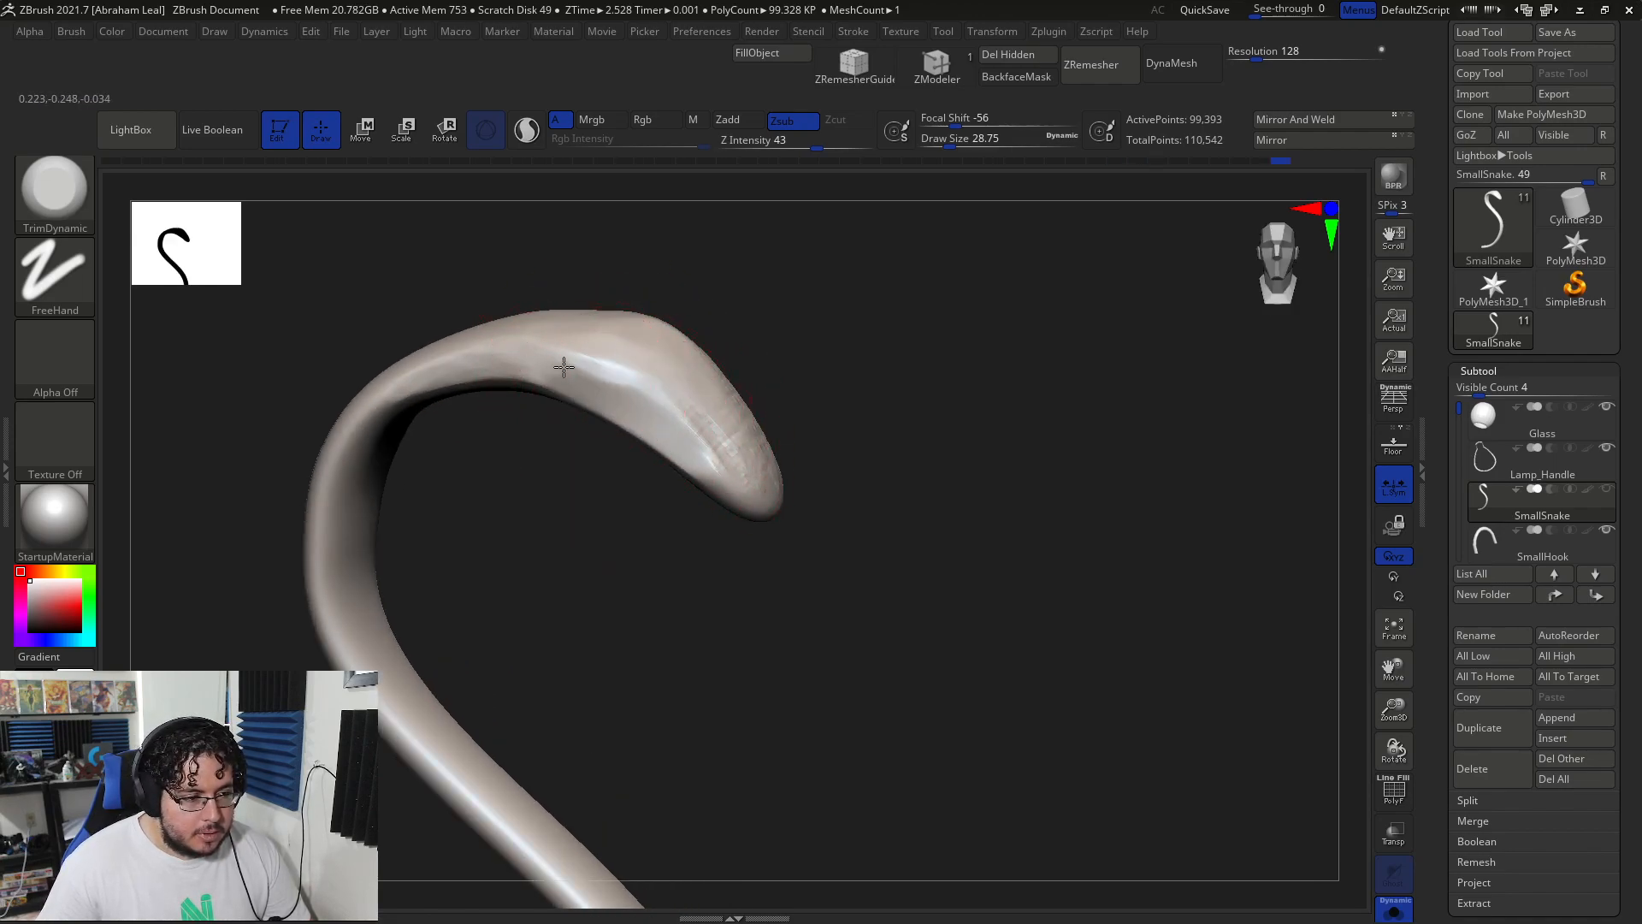
pyautogui.moveTo(666, 422); pyautogui.dragTo(694, 451)
pyautogui.moveTo(769, 342); pyautogui.dragTo(823, 296)
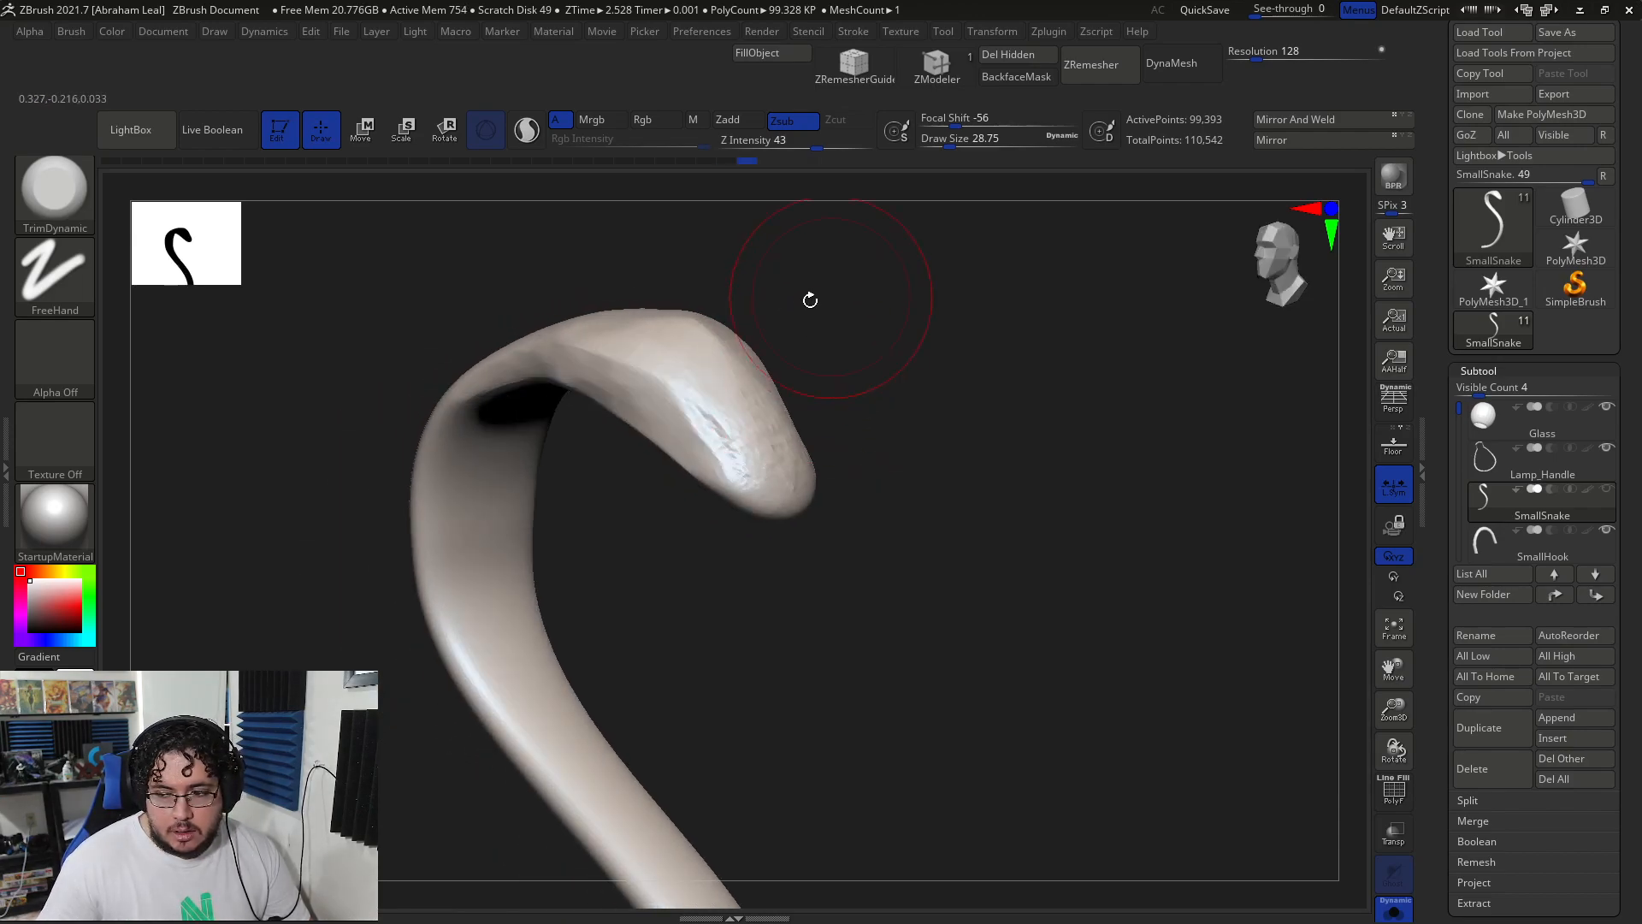
# - Plane down the snout and the top of the snake's head with TrimDynamic strokes
pyautogui.moveTo(666, 419); pyautogui.dragTo(753, 479)
pyautogui.moveTo(940, 419); pyautogui.dragTo(804, 410)
pyautogui.moveTo(741, 380); pyautogui.dragTo(776, 487)
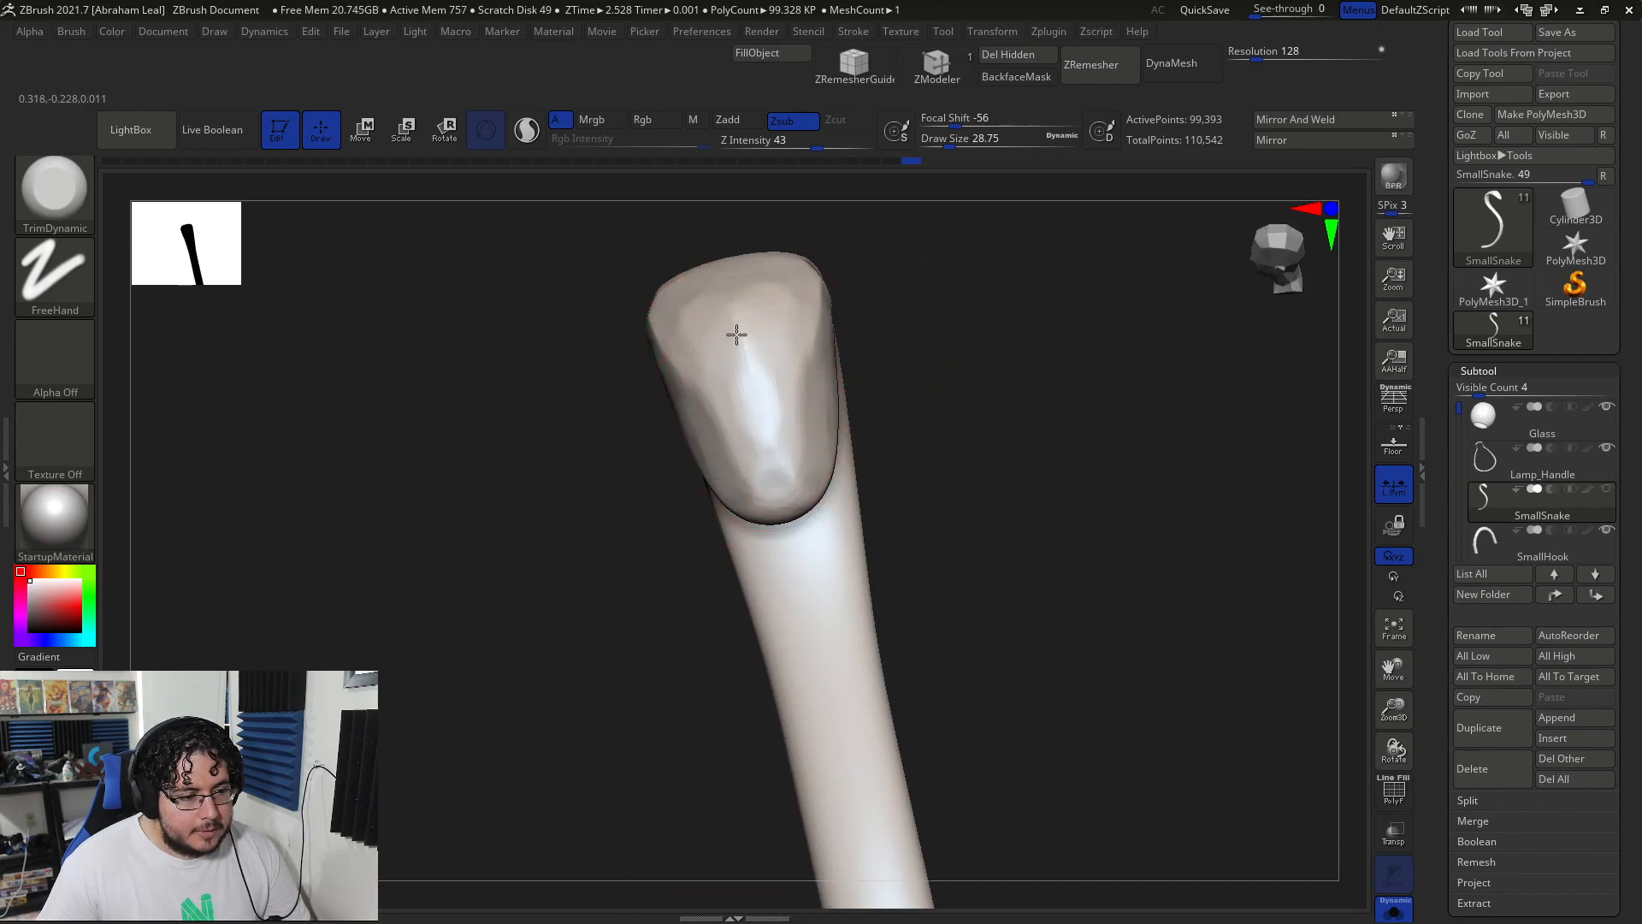
pyautogui.moveTo(743, 357); pyautogui.dragTo(753, 375)
pyautogui.moveTo(900, 293)
pyautogui.mouseDown()
pyautogui.moveTo(855, 304)
pyautogui.moveTo(964, 382)
pyautogui.moveTo(956, 419)
pyautogui.mouseUp()
pyautogui.moveTo(730, 363); pyautogui.dragTo(756, 395)
pyautogui.moveTo(556, 386); pyautogui.dragTo(648, 389)
pyautogui.moveTo(855, 273); pyautogui.dragTo(1046, 377)
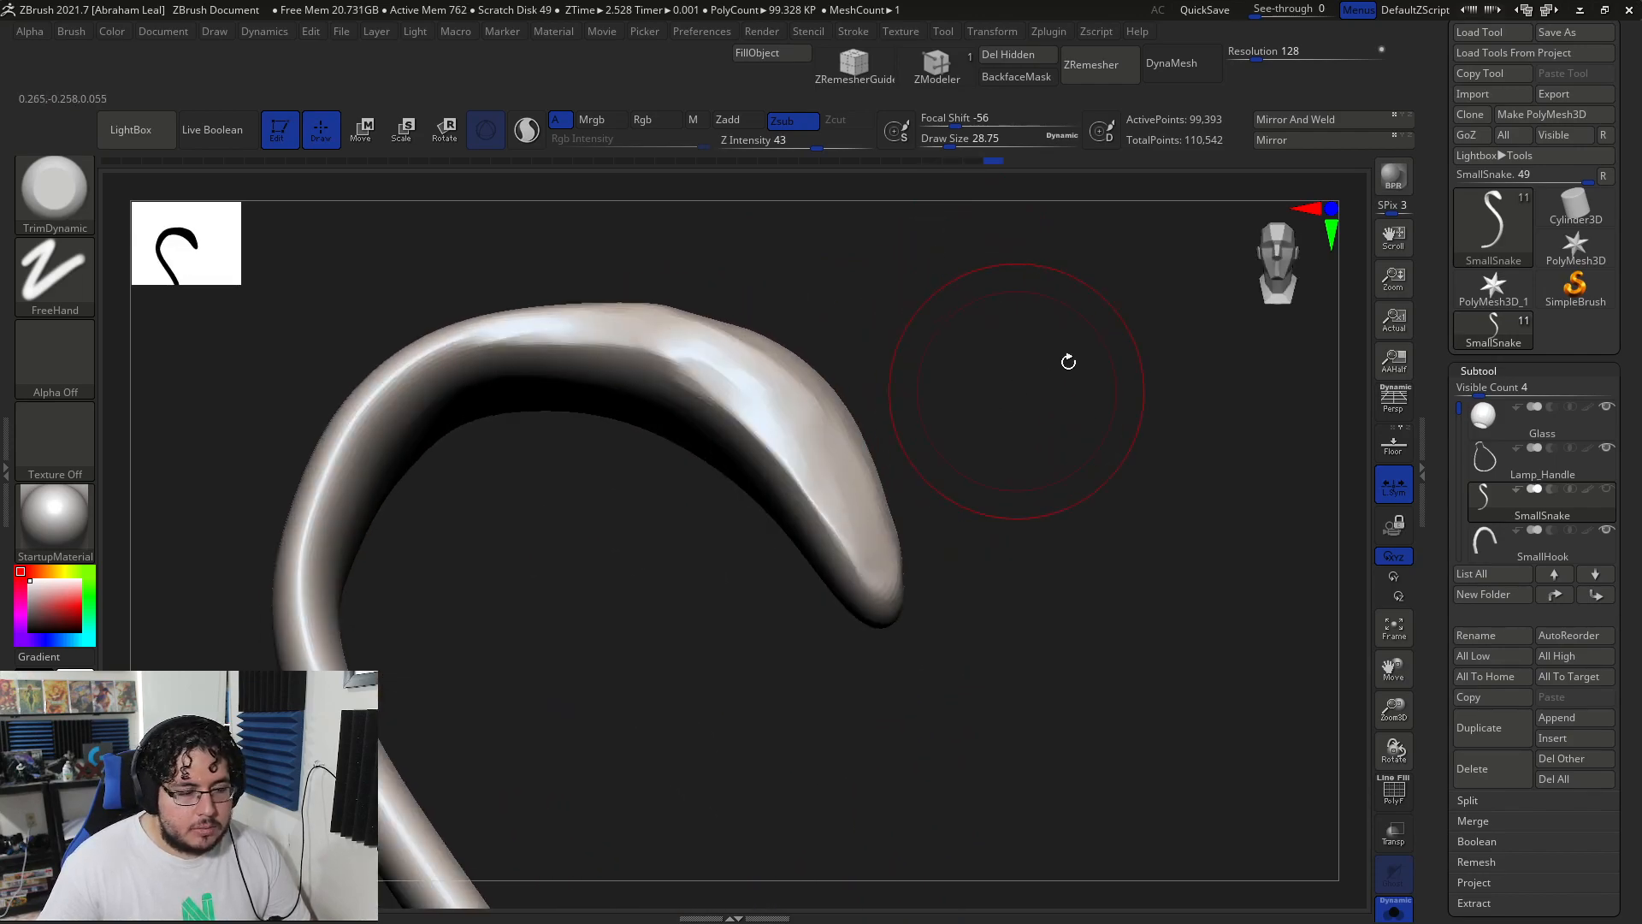
# - Define the ridge along the side of the snake's head with TrimDynamic at a draw size of about 15.6
pyautogui.moveTo(907, 439); pyautogui.dragTo(913, 344)
pyautogui.press('space')
pyautogui.moveTo(760, 407); pyautogui.dragTo(749, 407)
pyautogui.moveTo(916, 321); pyautogui.dragTo(909, 363)
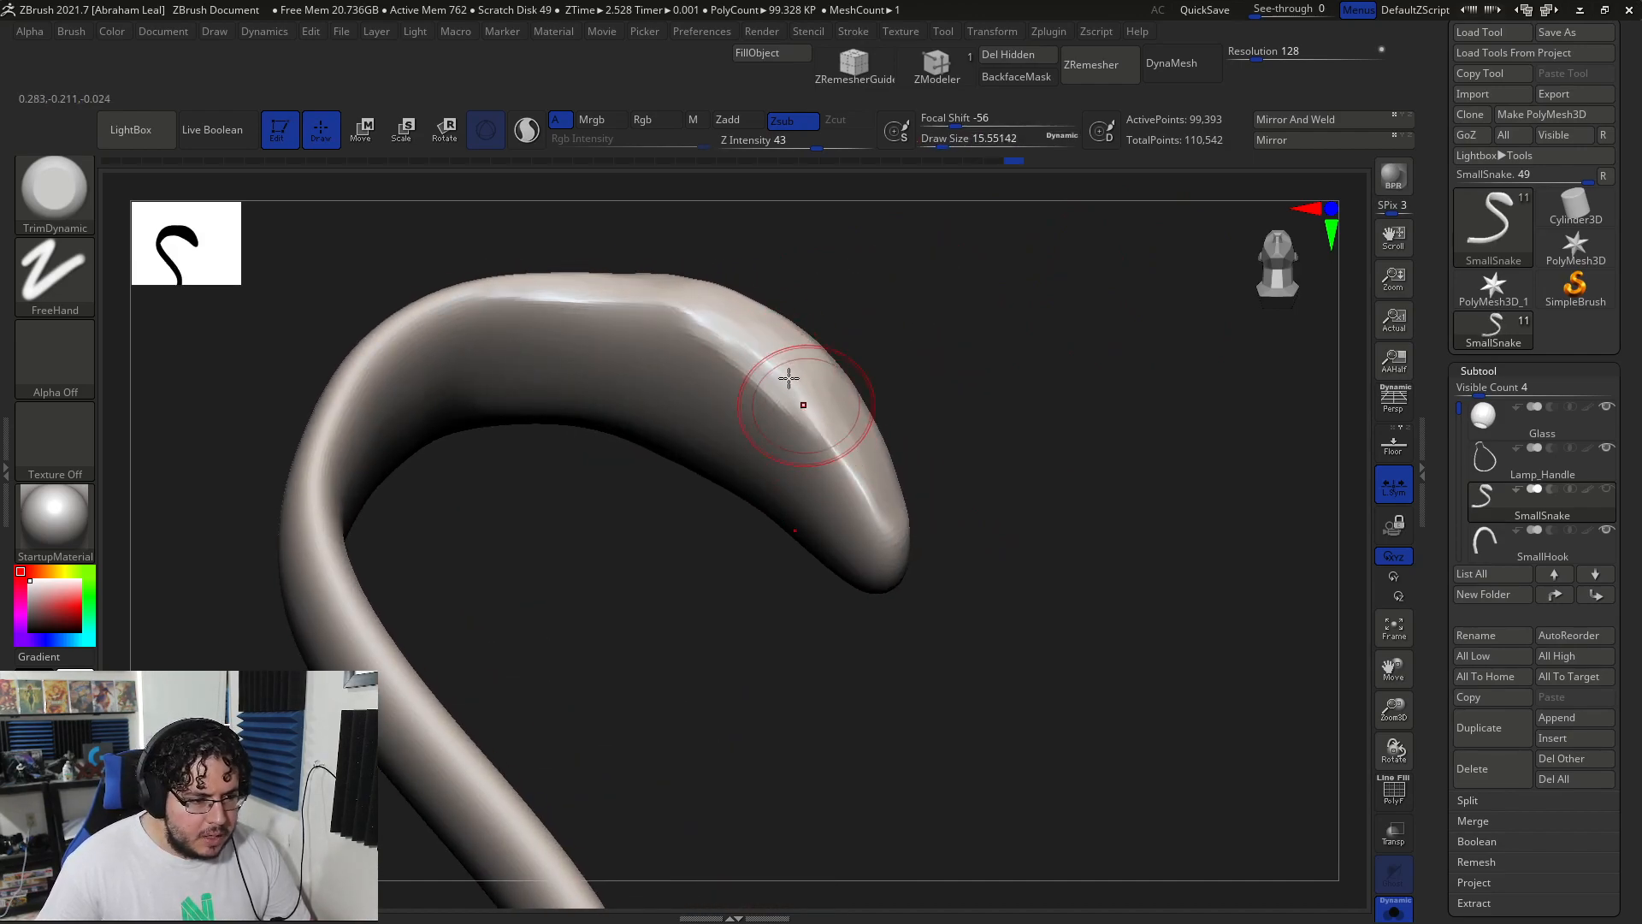
pyautogui.moveTo(825, 432); pyautogui.dragTo(848, 467)
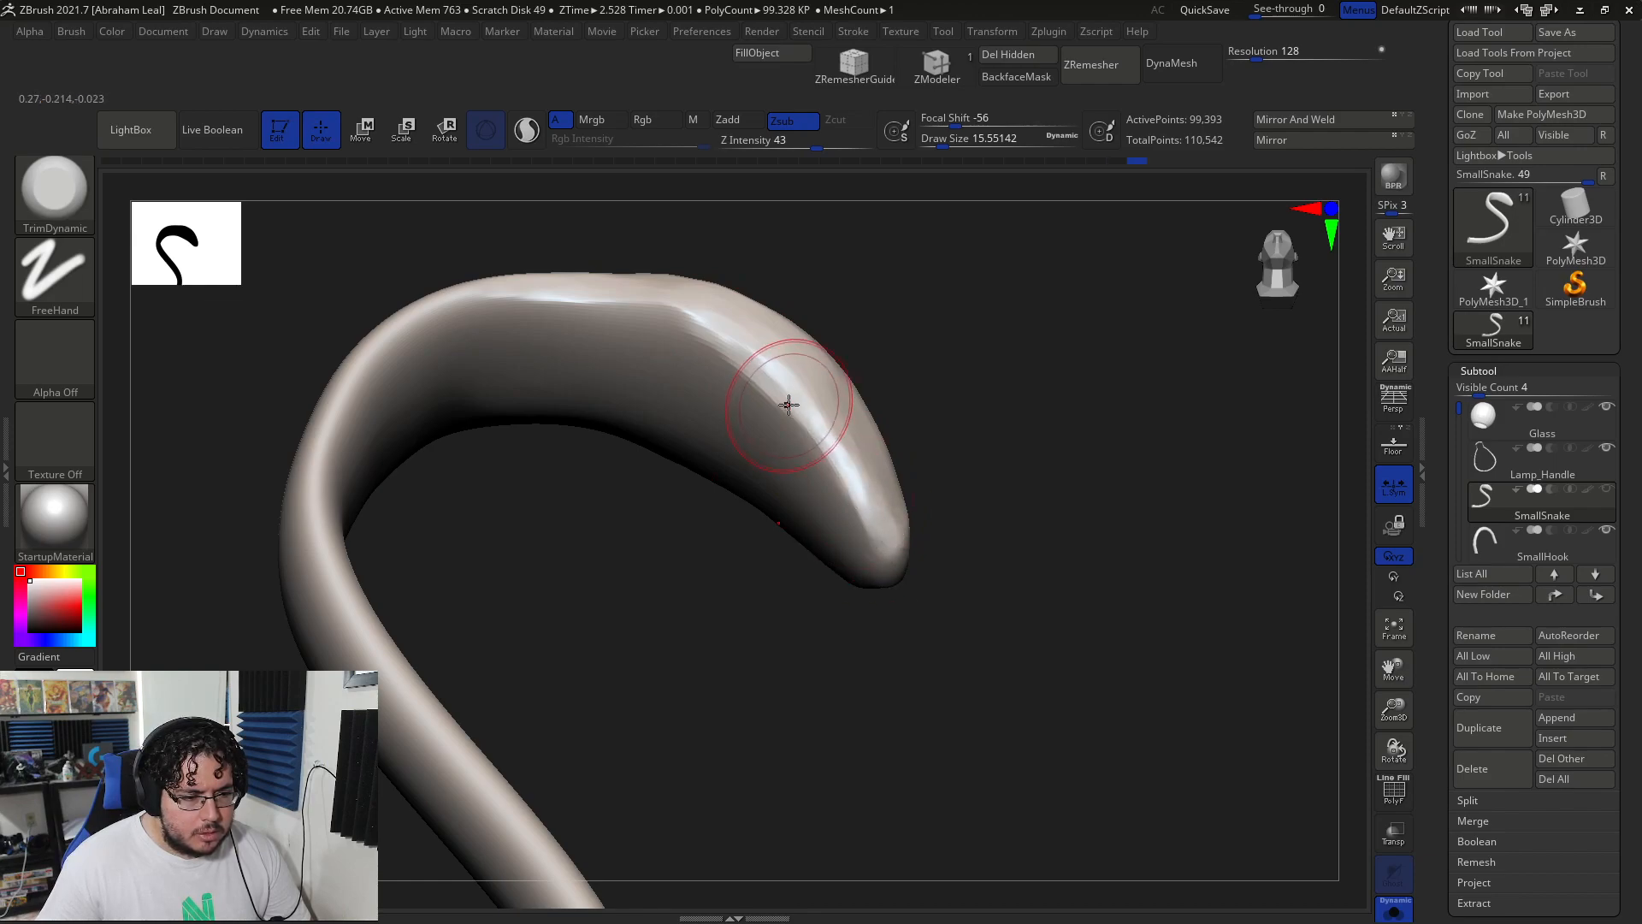
pyautogui.moveTo(923, 346); pyautogui.dragTo(1071, 245)
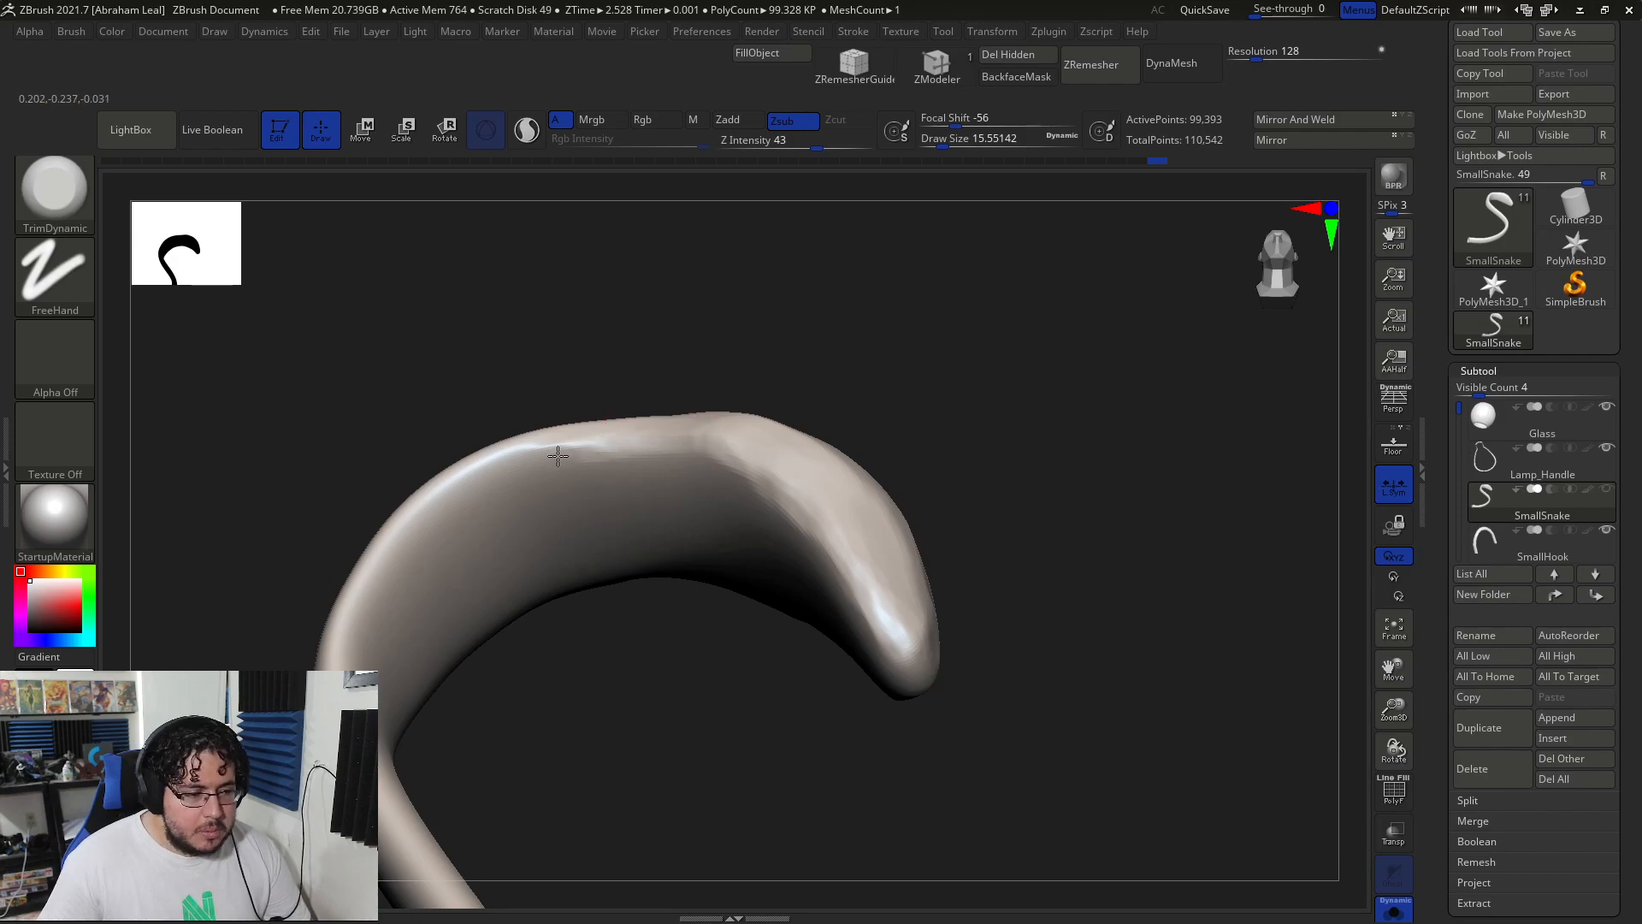
# - Push out the neck contour just behind the snake's head with the Move brush at a draw size of about 37
pyautogui.moveTo(726, 389); pyautogui.dragTo(705, 364)
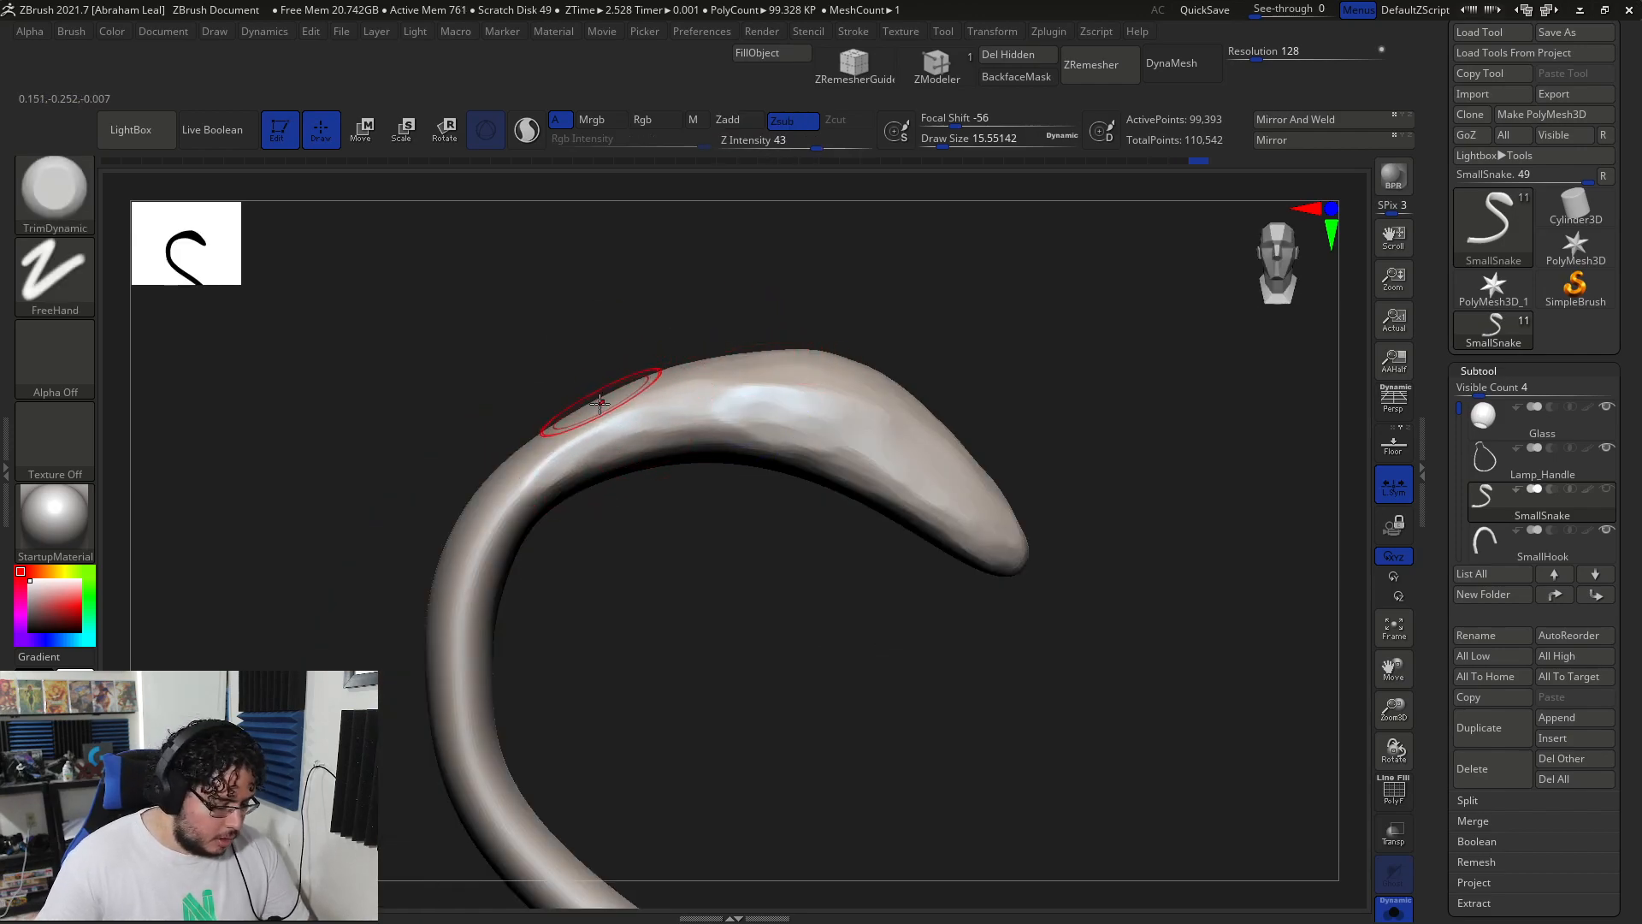
pyautogui.press('b')
pyautogui.press('m')
pyautogui.press('v')
pyautogui.press('space')
pyautogui.moveTo(611, 407); pyautogui.dragTo(602, 405)
pyautogui.press('space')
pyautogui.moveTo(609, 410); pyautogui.dragTo(606, 397)
pyautogui.moveTo(573, 425); pyautogui.dragTo(566, 416)
pyautogui.moveTo(611, 405); pyautogui.dragTo(607, 394)
pyautogui.moveTo(743, 323); pyautogui.dragTo(758, 321)
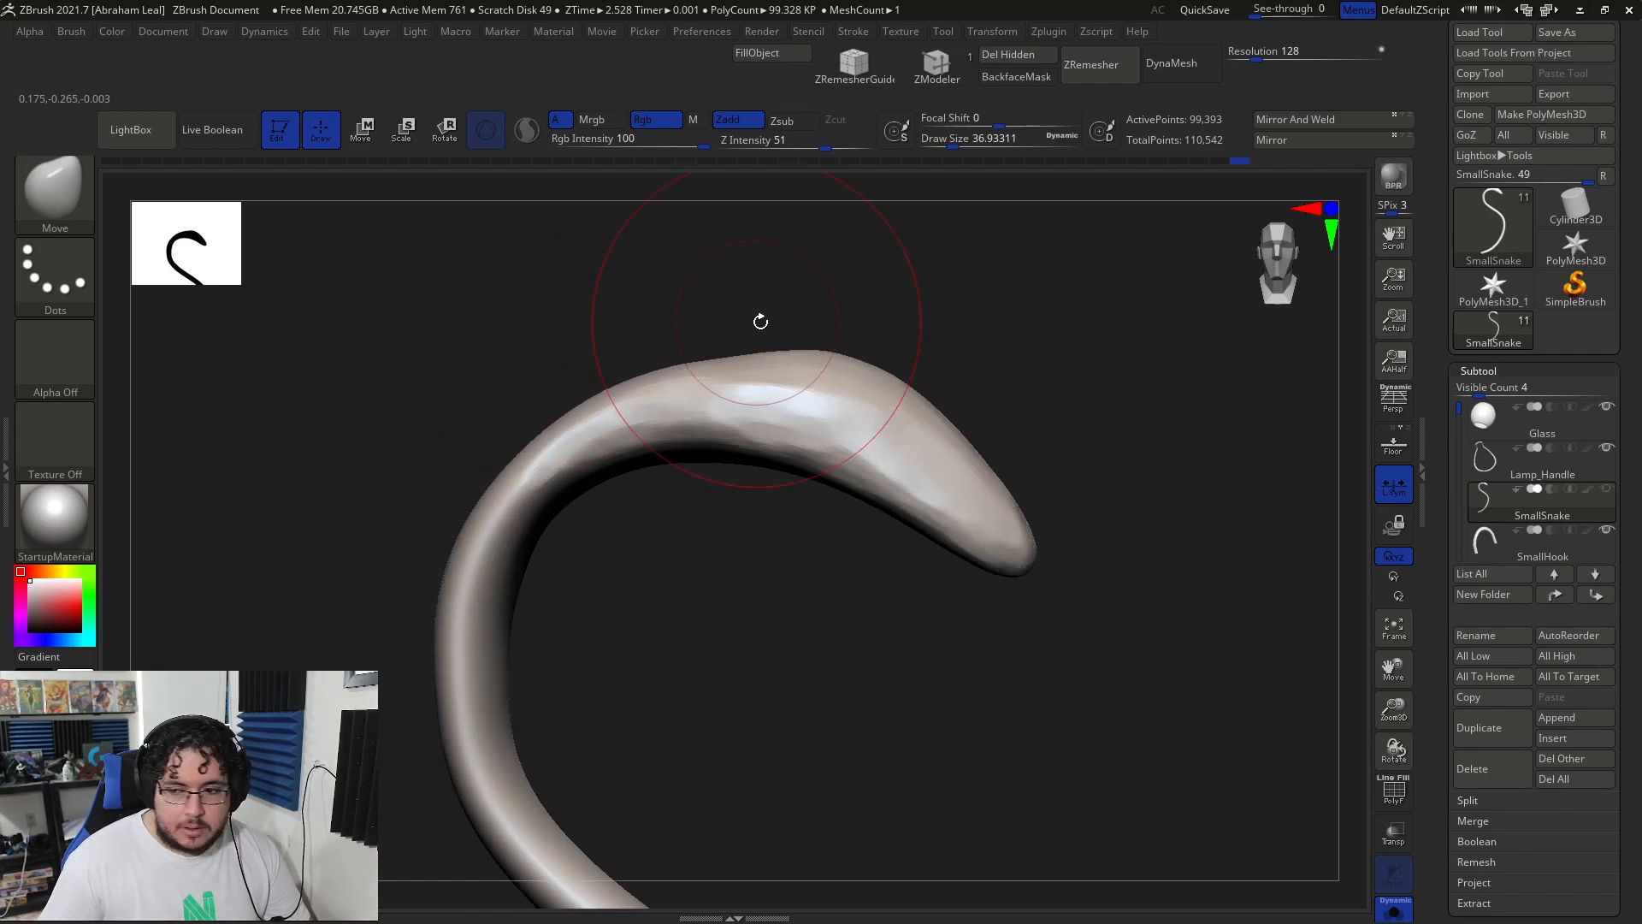
# - Trim the planes along the snake's neck and cheek with TrimDynamic at a draw size of about 15.6
pyautogui.press('b')
pyautogui.press('t')
pyautogui.press('d')
pyautogui.press('space')
pyautogui.moveTo(753, 435); pyautogui.dragTo(741, 434)
pyautogui.moveTo(743, 409); pyautogui.dragTo(755, 437, button='right')
pyautogui.press('space')
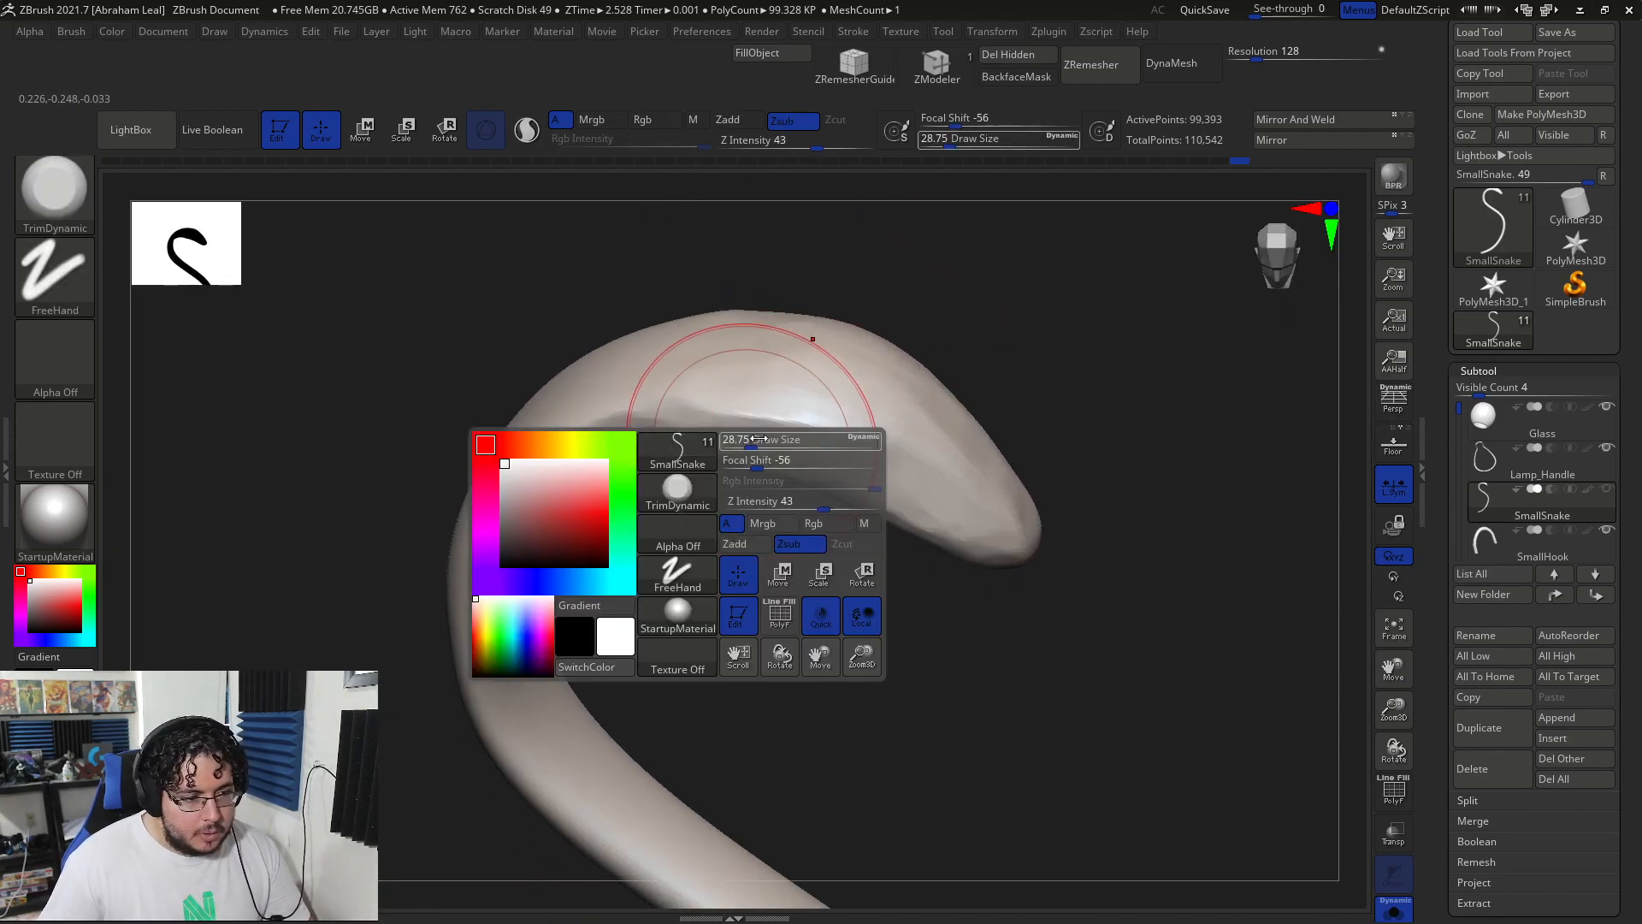
pyautogui.press('space')
pyautogui.moveTo(709, 434); pyautogui.dragTo(827, 429)
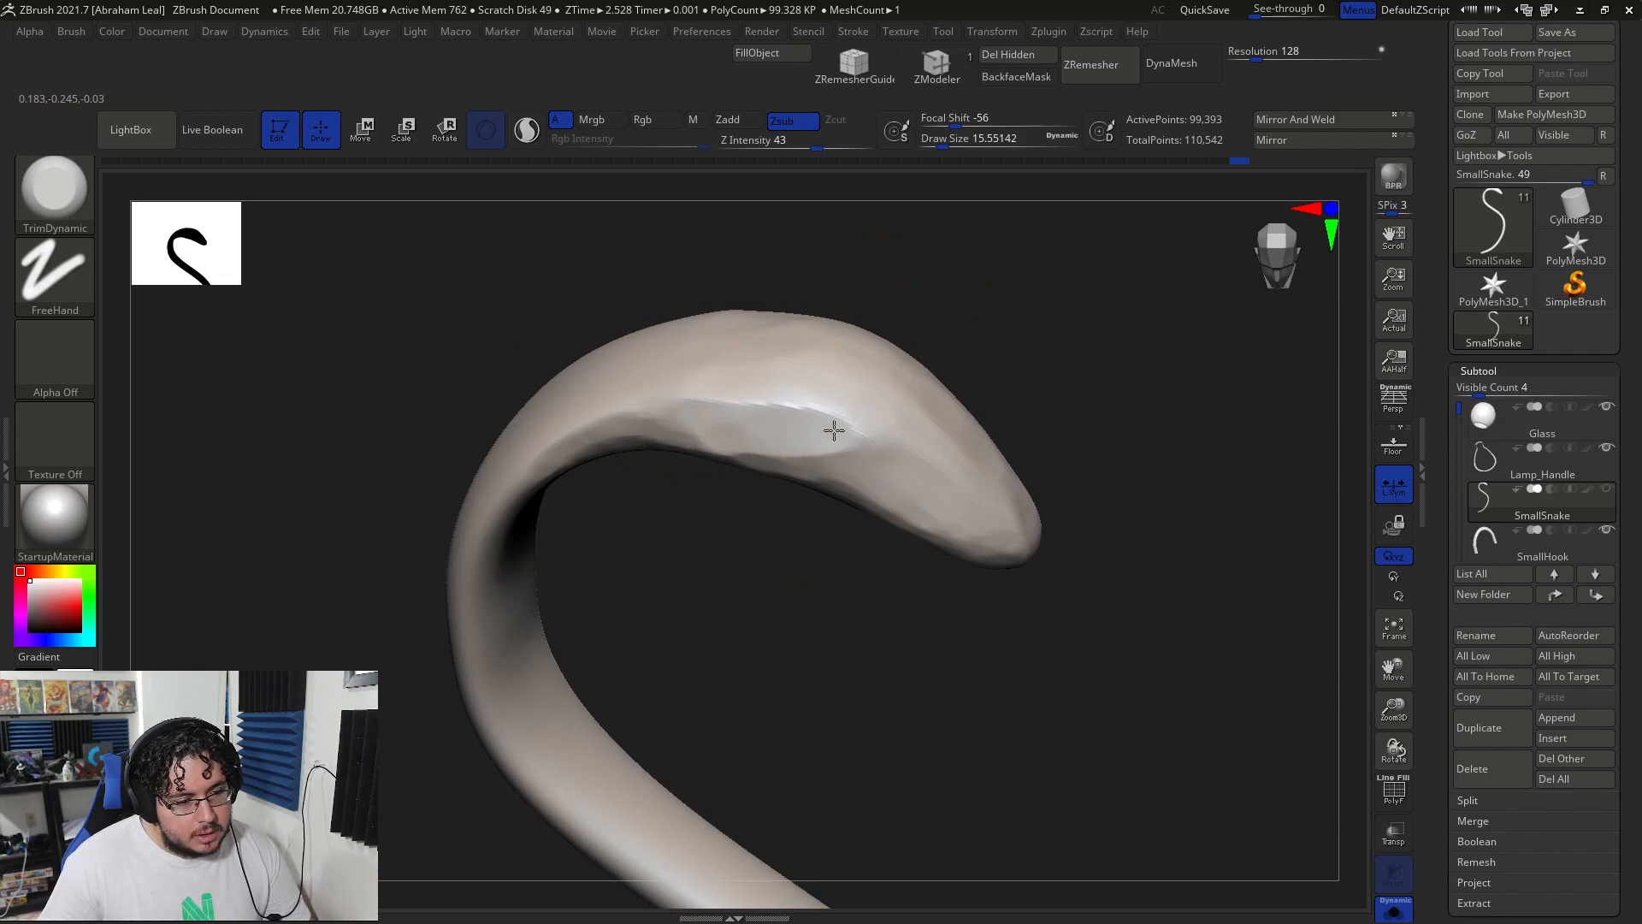
pyautogui.moveTo(697, 421); pyautogui.dragTo(774, 434, button='right')
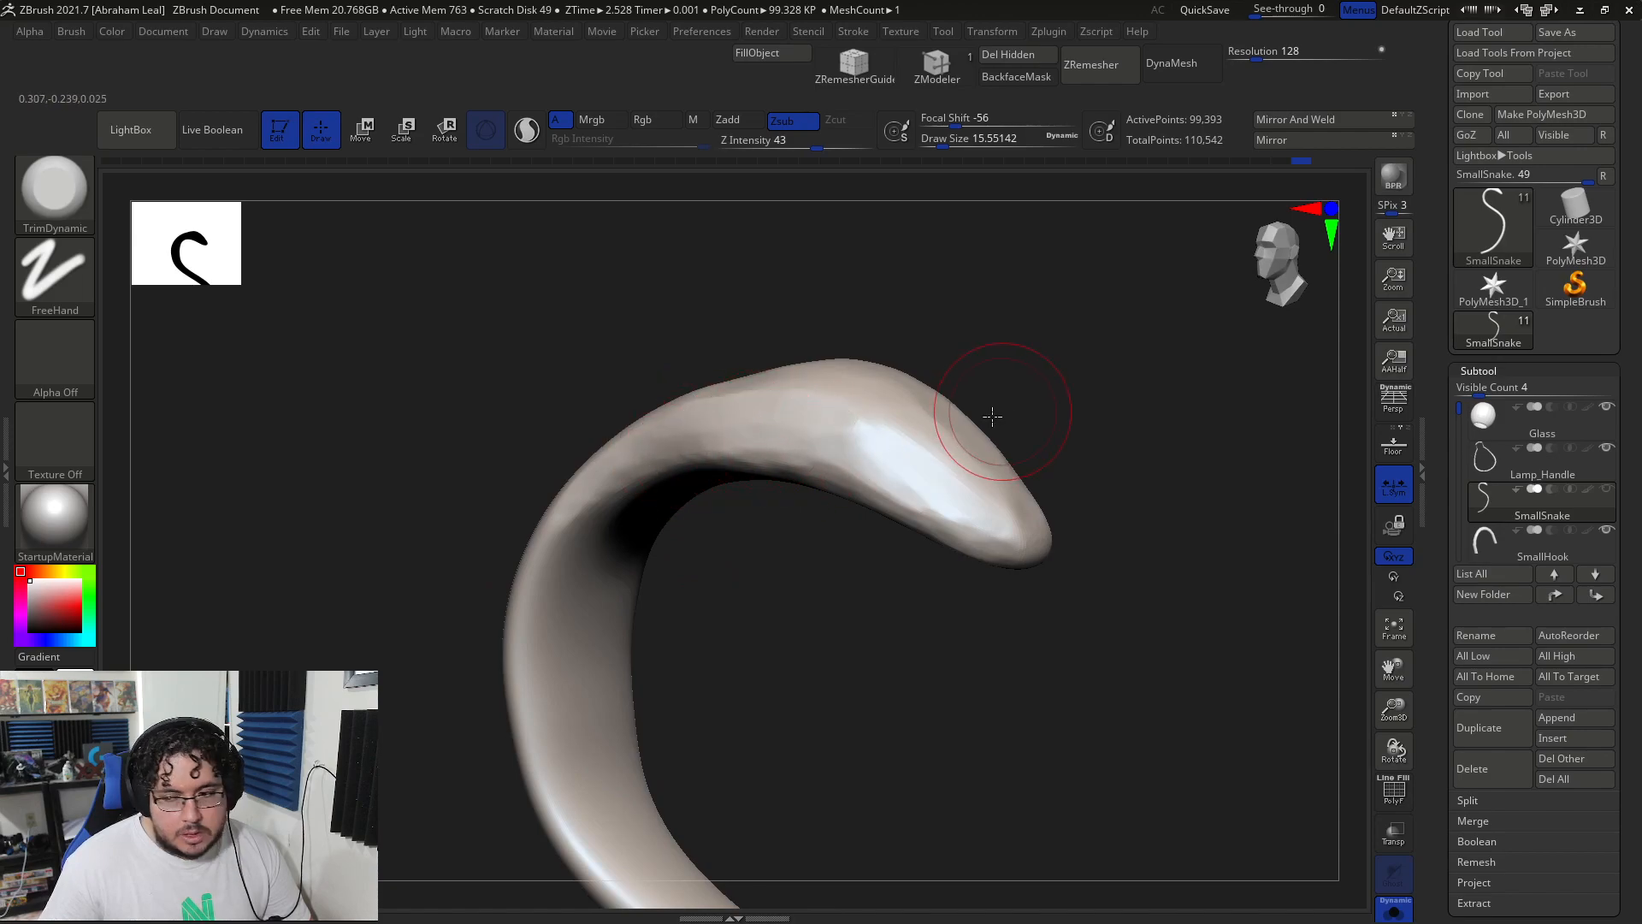
pyautogui.moveTo(1001, 413); pyautogui.dragTo(825, 476, button='right')
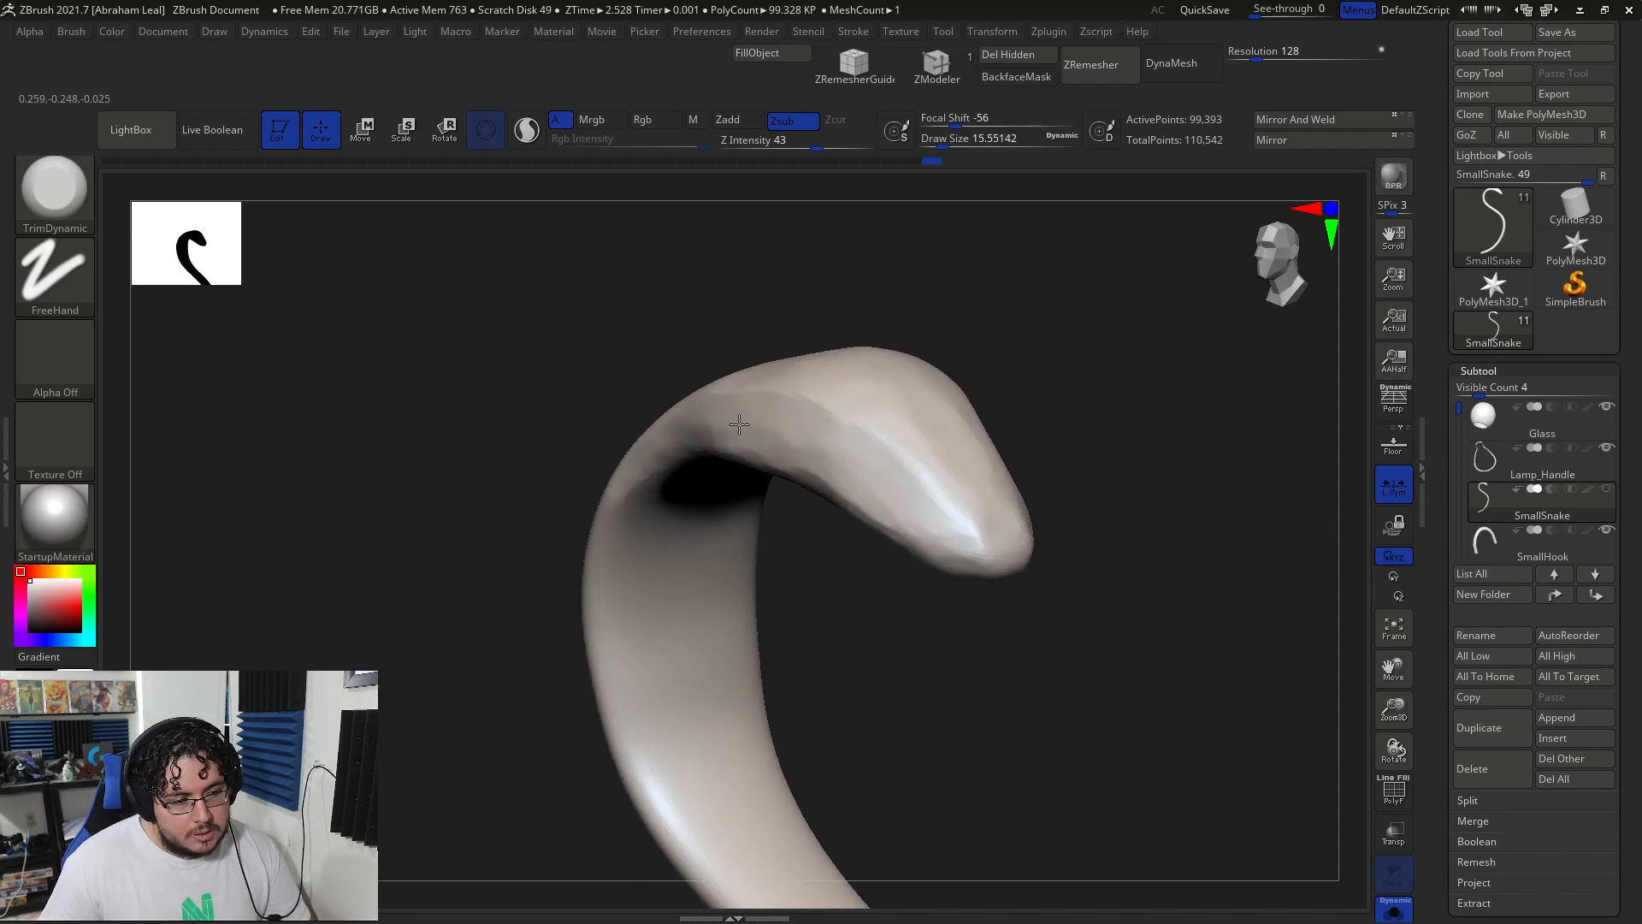
# - Carve symmetrical eye sockets into the sides of the small snake's head using ClayBuildup at a draw size of about 5.75
pyautogui.moveTo(812, 413)
pyautogui.mouseDown()
pyautogui.moveTo(838, 406)
pyautogui.moveTo(817, 434)
pyautogui.mouseUp()
pyautogui.press('b')
pyautogui.press('c')
pyautogui.press('b')
pyautogui.press('space')
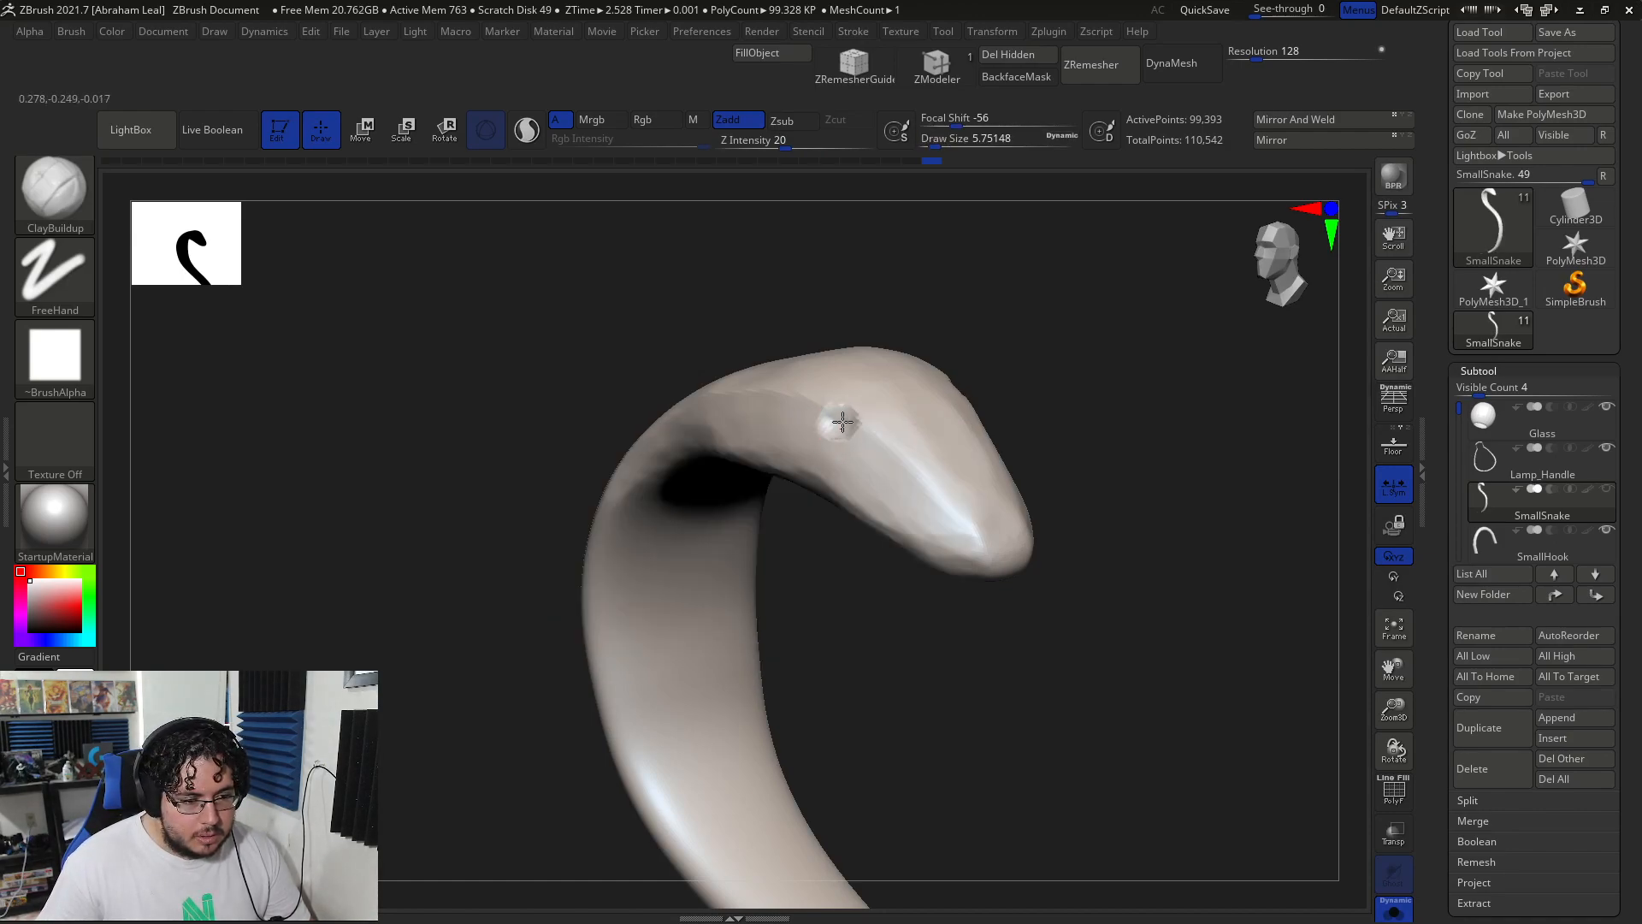
pyautogui.keyDown('shift'); pyautogui.moveTo(1087, 370); pyautogui.dragTo(1185, 398); pyautogui.keyUp('shift')
pyautogui.hotkey('ctrl', 'z')
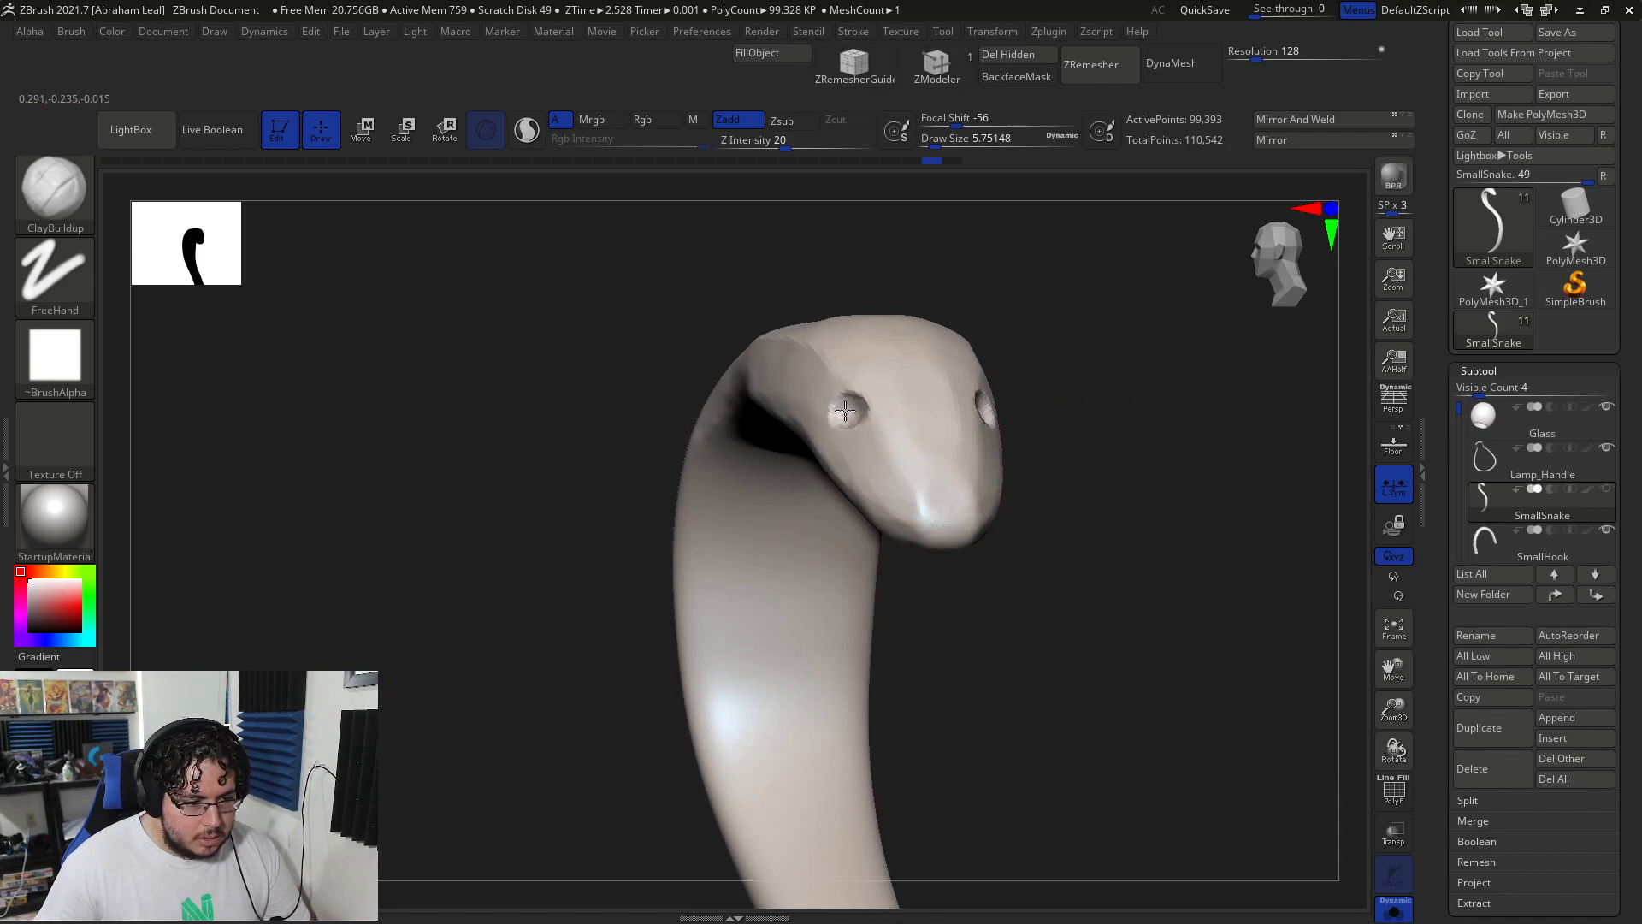
pyautogui.moveTo(1065, 369); pyautogui.dragTo(950, 384)
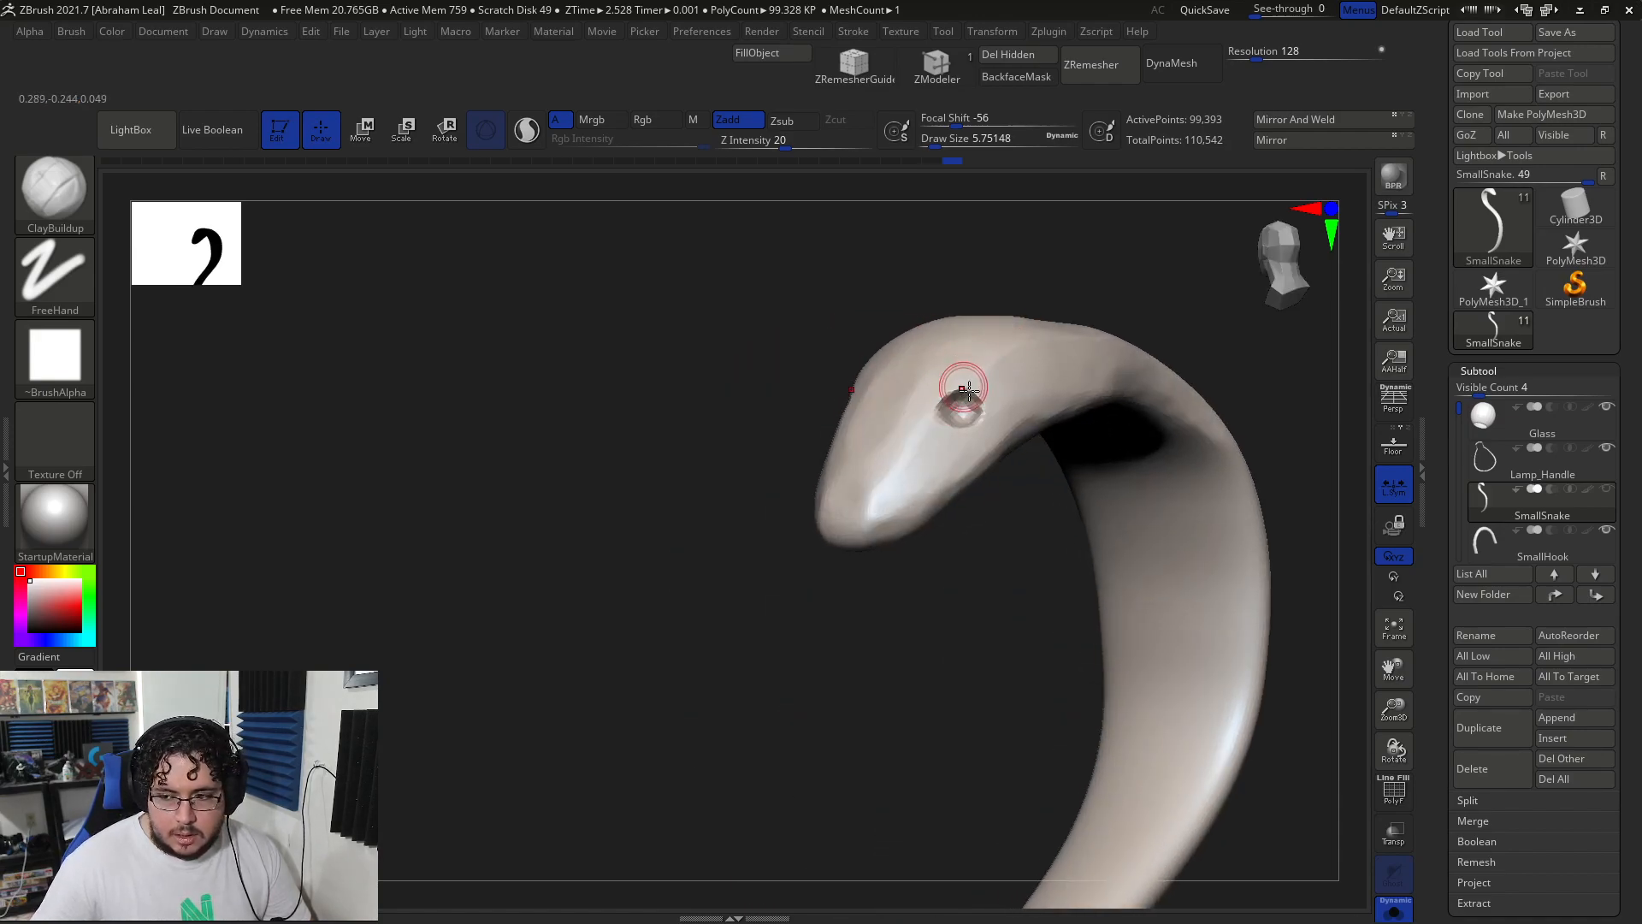
# - Reshape the snake head's silhouette from above and from the side using the Move brush at adjusted draw sizes
pyautogui.moveTo(809, 441); pyautogui.dragTo(1144, 356)
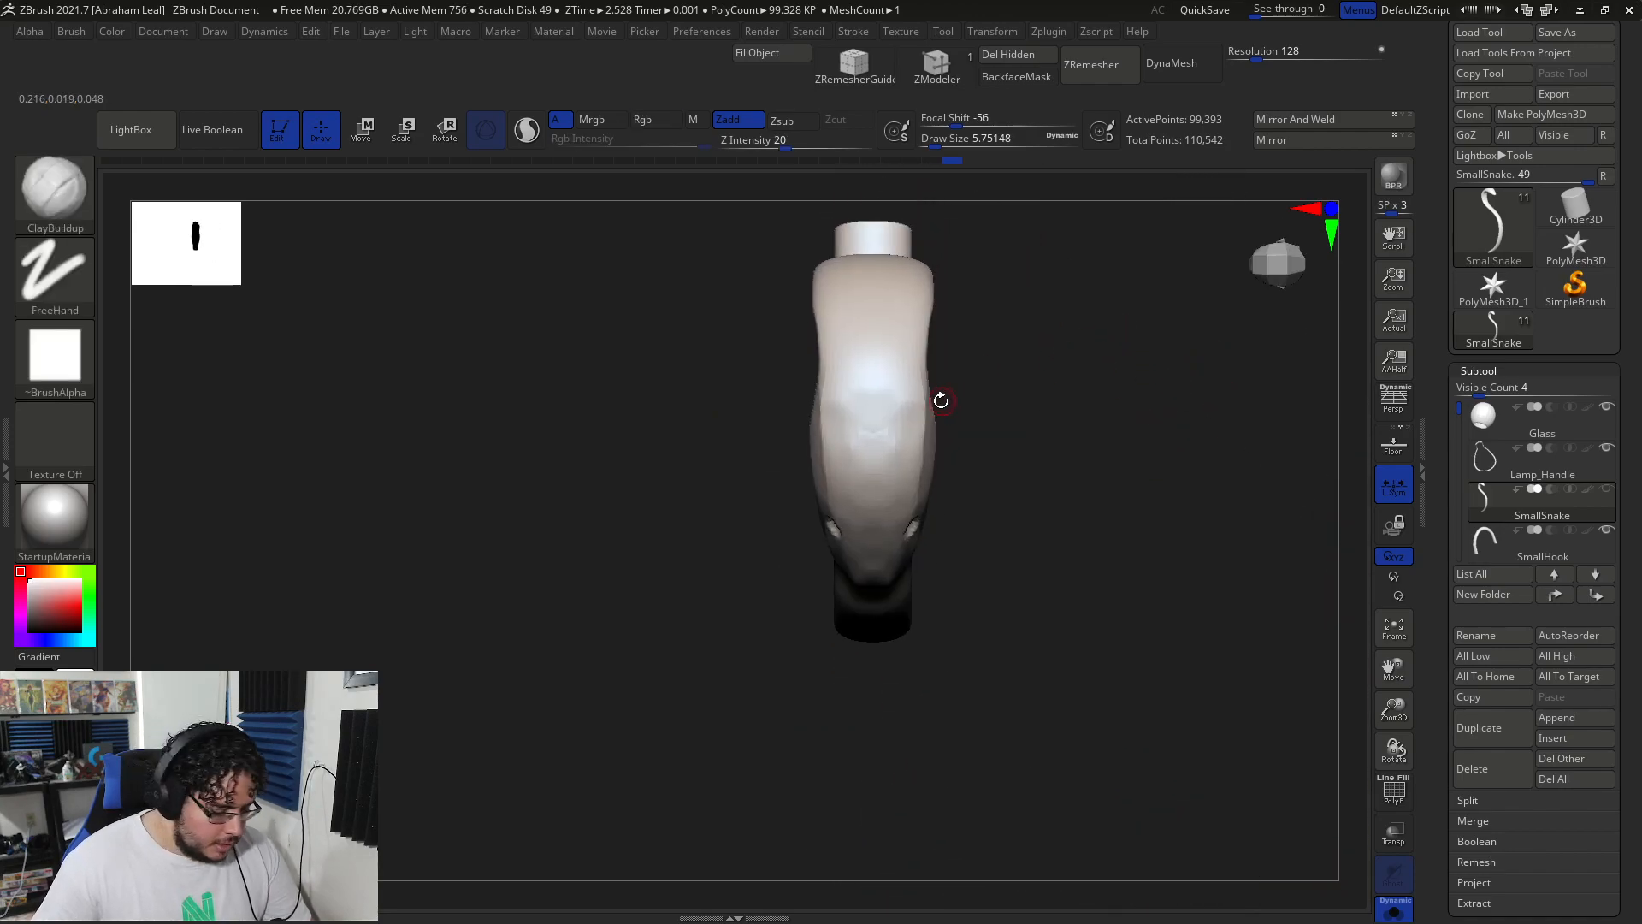
pyautogui.press('b')
pyautogui.press('m')
pyautogui.press('v')
pyautogui.press('s')
pyautogui.moveTo(942, 391)
pyautogui.mouseDown()
pyautogui.moveTo(959, 390)
pyautogui.moveTo(926, 347)
pyautogui.moveTo(949, 349)
pyautogui.mouseUp()
pyautogui.press('s')
pyautogui.moveTo(1057, 355); pyautogui.dragTo(940, 357)
pyautogui.press('s')
pyautogui.click(943, 349)
pyautogui.keyDown('shift'); pyautogui.moveTo(770, 408); pyautogui.dragTo(815, 427); pyautogui.keyUp('shift')
pyautogui.press('space')
pyautogui.click(886, 342)
pyautogui.moveTo(821, 361); pyautogui.dragTo(803, 351)
pyautogui.moveTo(701, 340)
pyautogui.mouseDown()
pyautogui.moveTo(760, 334)
pyautogui.moveTo(737, 319)
pyautogui.moveTo(799, 282)
pyautogui.moveTo(890, 301)
pyautogui.moveTo(901, 333)
pyautogui.moveTo(928, 342)
pyautogui.moveTo(862, 378)
pyautogui.moveTo(1018, 494)
pyautogui.mouseUp()
# - Flatten the planes of the snake's head and neck behind the eye using TrimDynamic at a draw size of about 21.6
pyautogui.press('b')
pyautogui.press('d')
pyautogui.press('space')
pyautogui.click(792, 369)
pyautogui.moveTo(1076, 386)
pyautogui.keyDown('alt'); pyautogui.mouseDown()
pyautogui.moveTo(1000, 352)
pyautogui.moveTo(1082, 352)
pyautogui.moveTo(1048, 409)
pyautogui.mouseUp(); pyautogui.keyUp('alt')
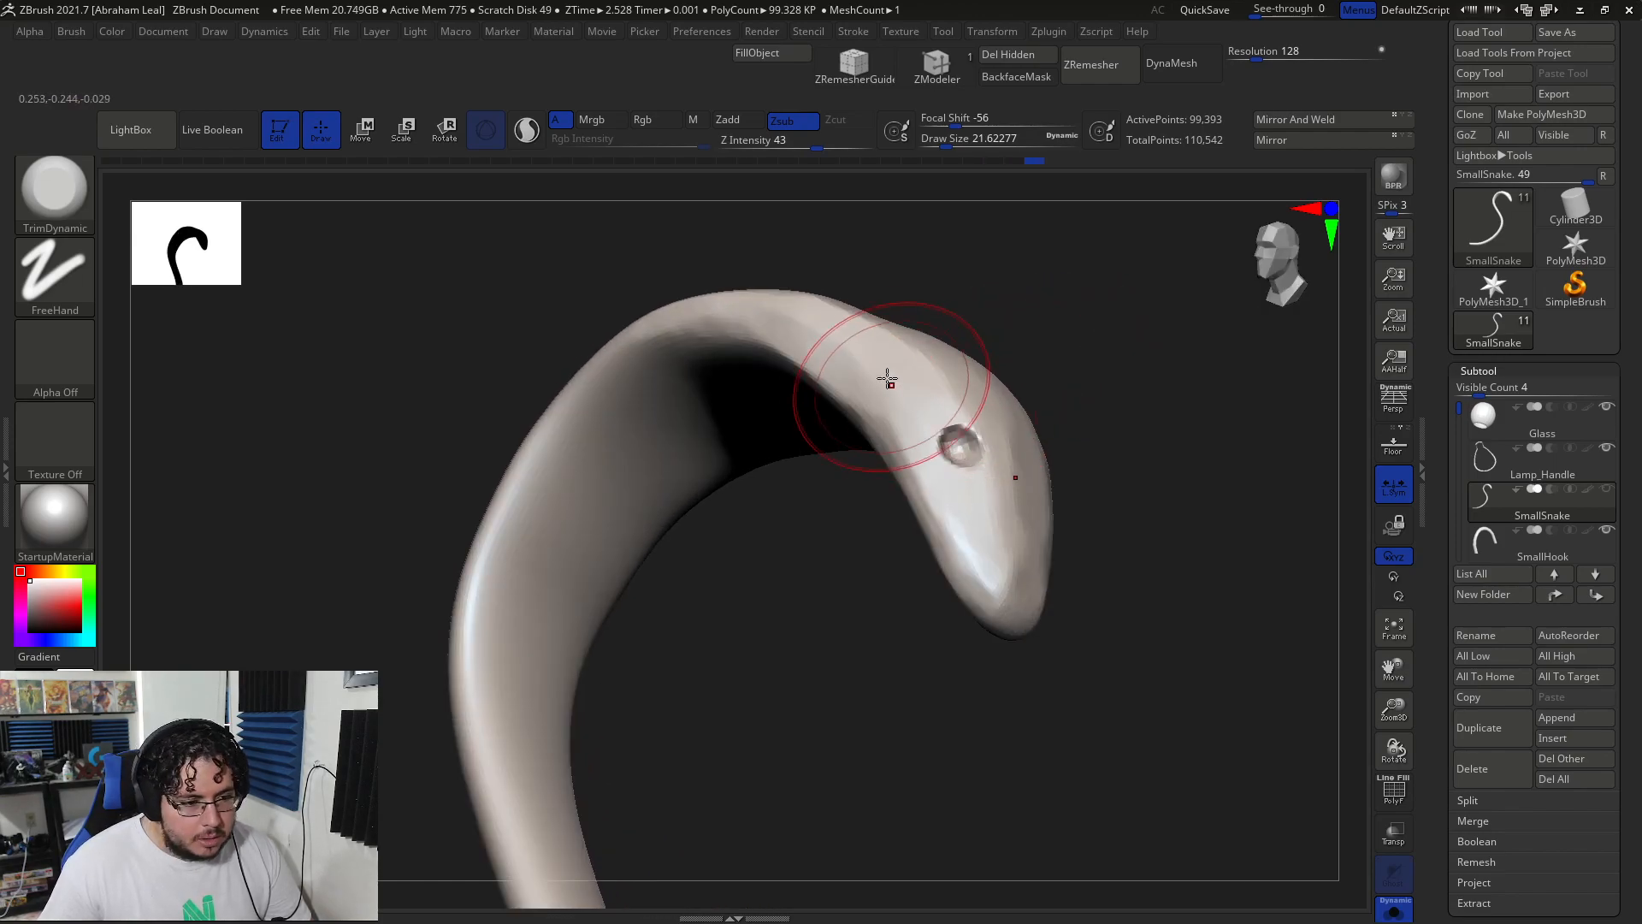
pyautogui.moveTo(942, 375); pyautogui.dragTo(907, 406)
# - Build up a jaw bulge behind the snake's eye using ClayBuildup at a draw size of about 12.9
pyautogui.press('b')
pyautogui.press('c')
pyautogui.press('b')
pyautogui.press('space')
pyautogui.click(886, 417)
pyautogui.moveTo(1019, 344); pyautogui.dragTo(1069, 343)
pyautogui.press('space')
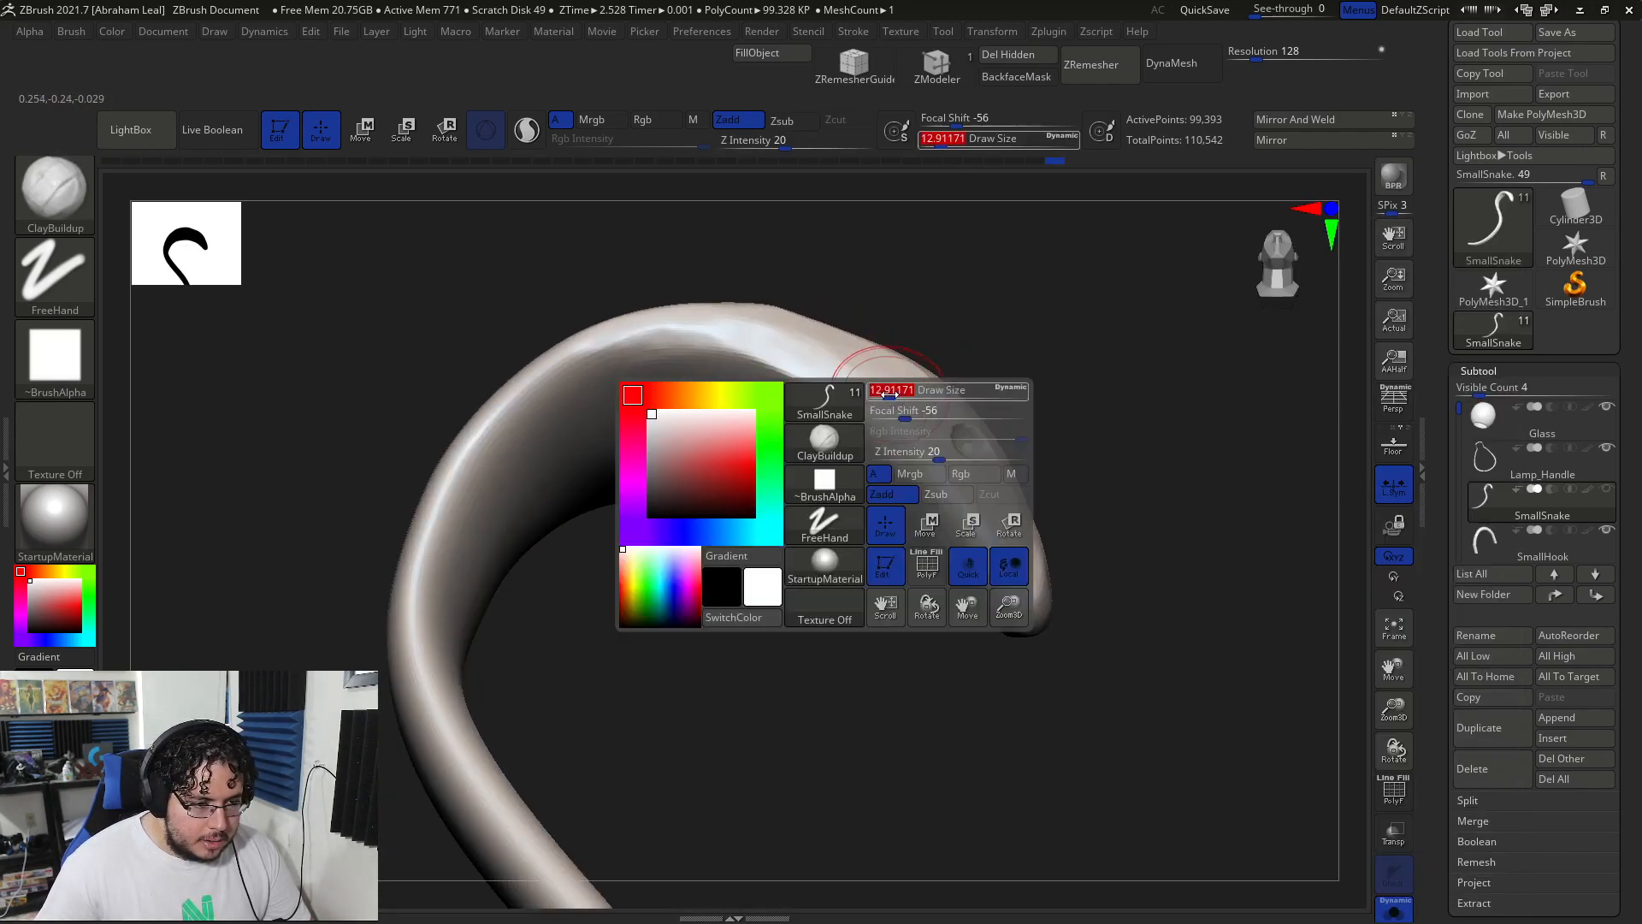
pyautogui.click(892, 396)
pyautogui.moveTo(862, 401); pyautogui.dragTo(854, 424)
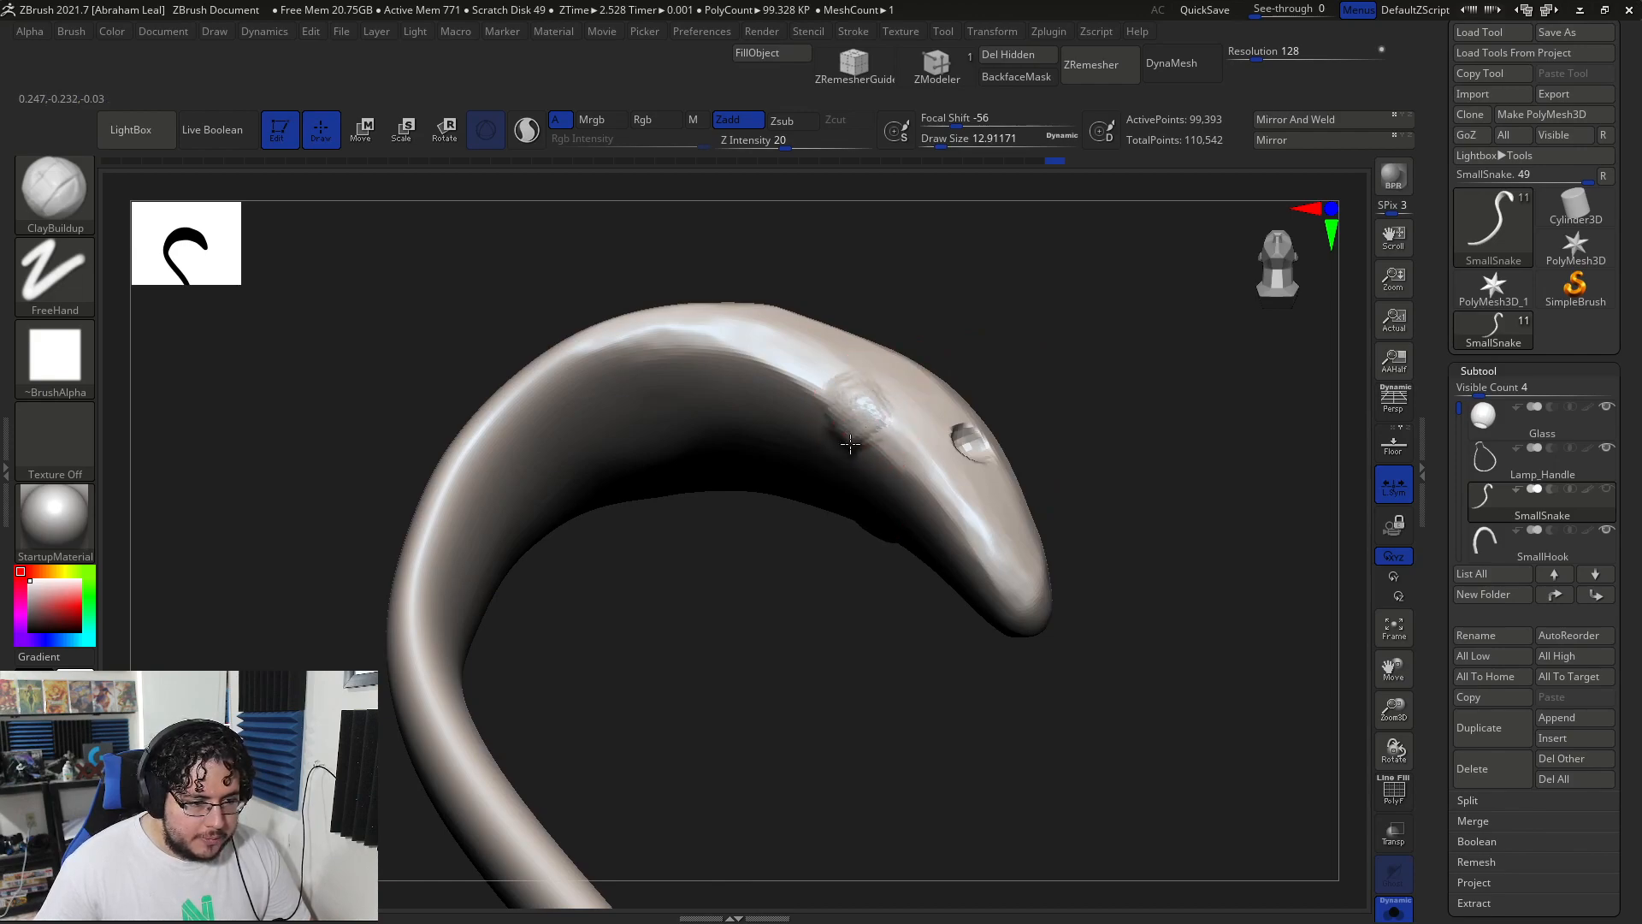
# - Smooth the jaw bulge behind the eye and add more clay volume along the underside of the head
pyautogui.moveTo(1022, 346); pyautogui.dragTo(883, 436)
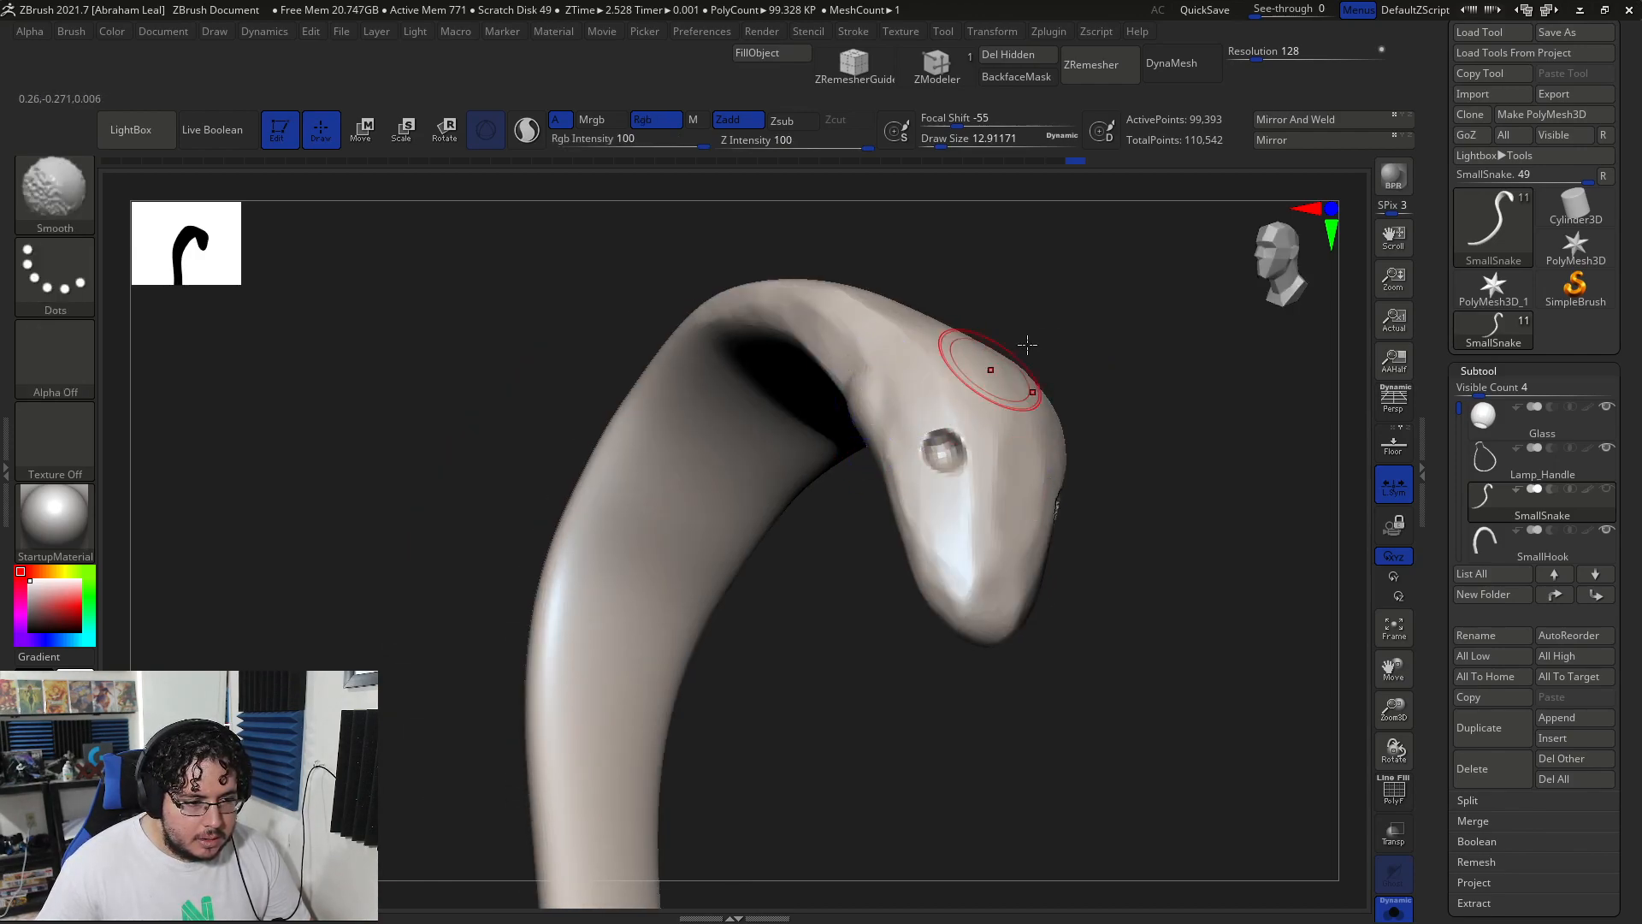
pyautogui.moveTo(1030, 344); pyautogui.dragTo(1079, 339)
pyautogui.moveTo(873, 410); pyautogui.dragTo(865, 438)
pyautogui.moveTo(817, 517); pyautogui.dragTo(842, 469)
pyautogui.moveTo(836, 428)
pyautogui.mouseDown()
pyautogui.moveTo(854, 436)
pyautogui.moveTo(845, 468)
pyautogui.moveTo(882, 466)
pyautogui.moveTo(846, 445)
pyautogui.moveTo(860, 466)
pyautogui.moveTo(880, 453)
pyautogui.mouseUp()
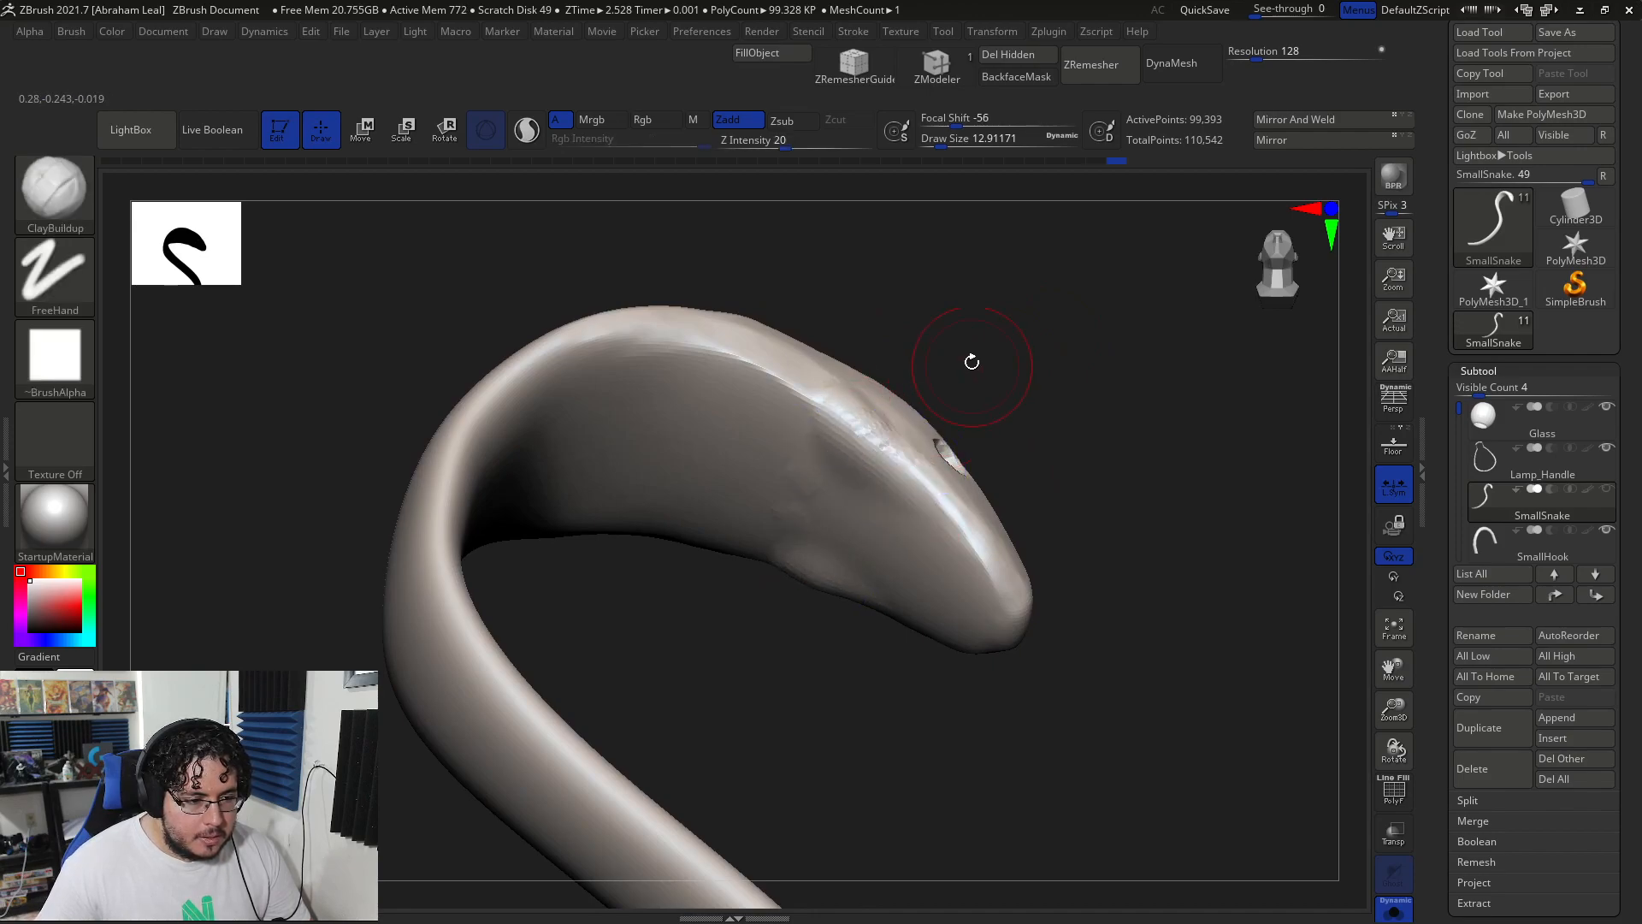
# - Flatten the jaw, cheeks and top of the snake's head using TrimDynamic at a draw size of about 18.5
pyautogui.moveTo(973, 363); pyautogui.dragTo(845, 386)
pyautogui.press('b')
pyautogui.press('t')
pyautogui.press('d')
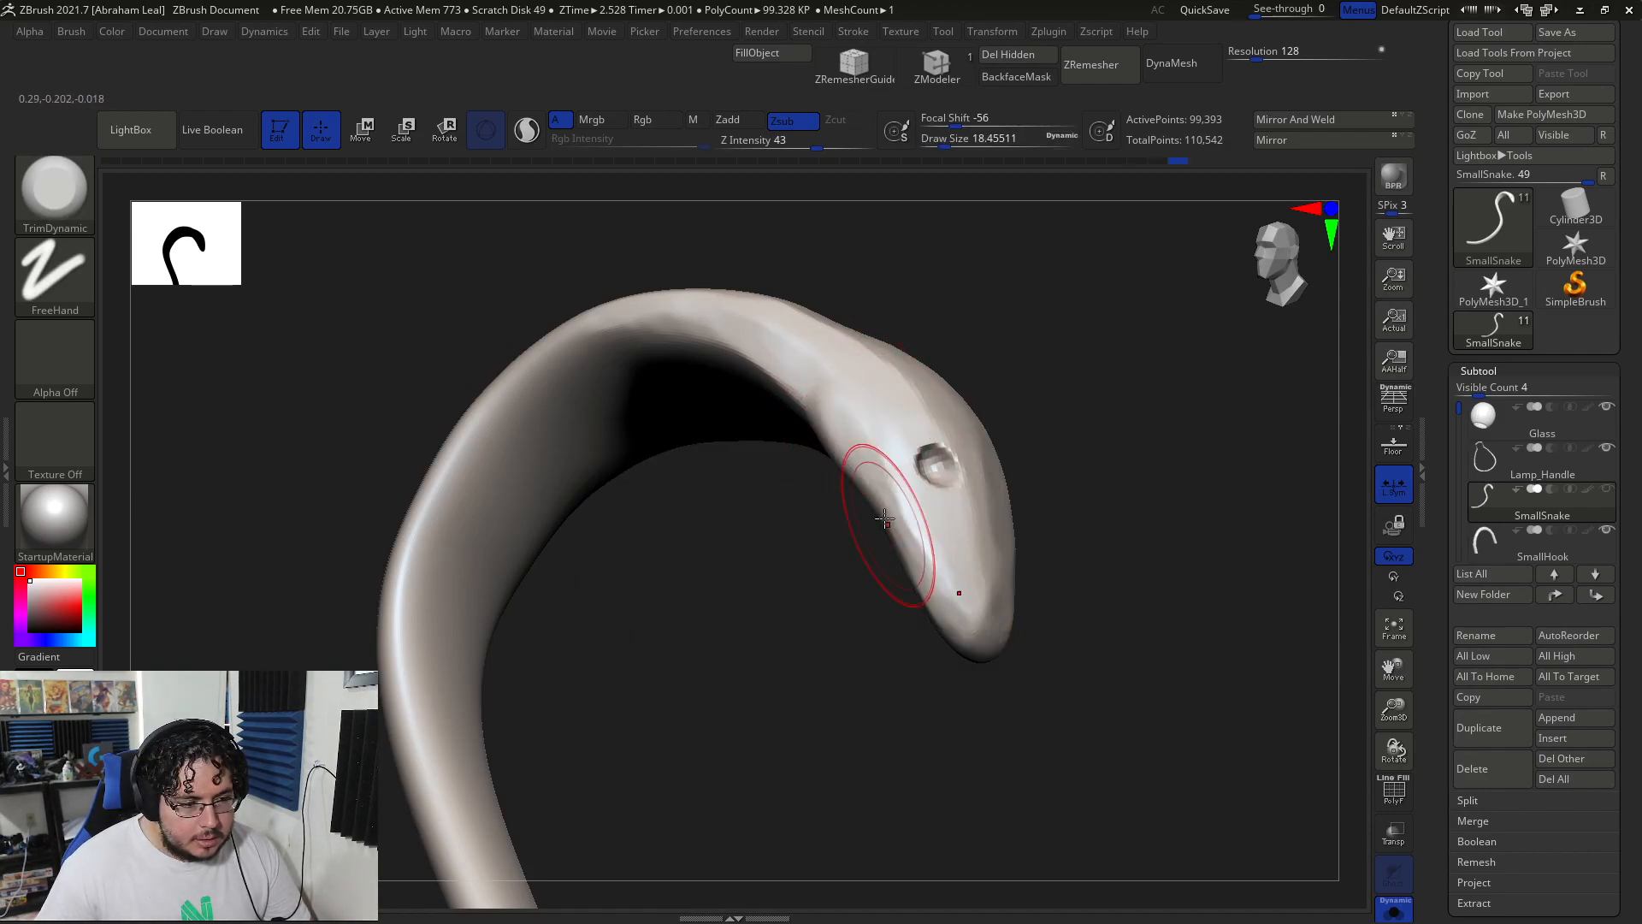
pyautogui.moveTo(1070, 476); pyautogui.dragTo(679, 414)
pyautogui.moveTo(1051, 498); pyautogui.dragTo(933, 603)
pyautogui.moveTo(996, 638); pyautogui.dragTo(1189, 611)
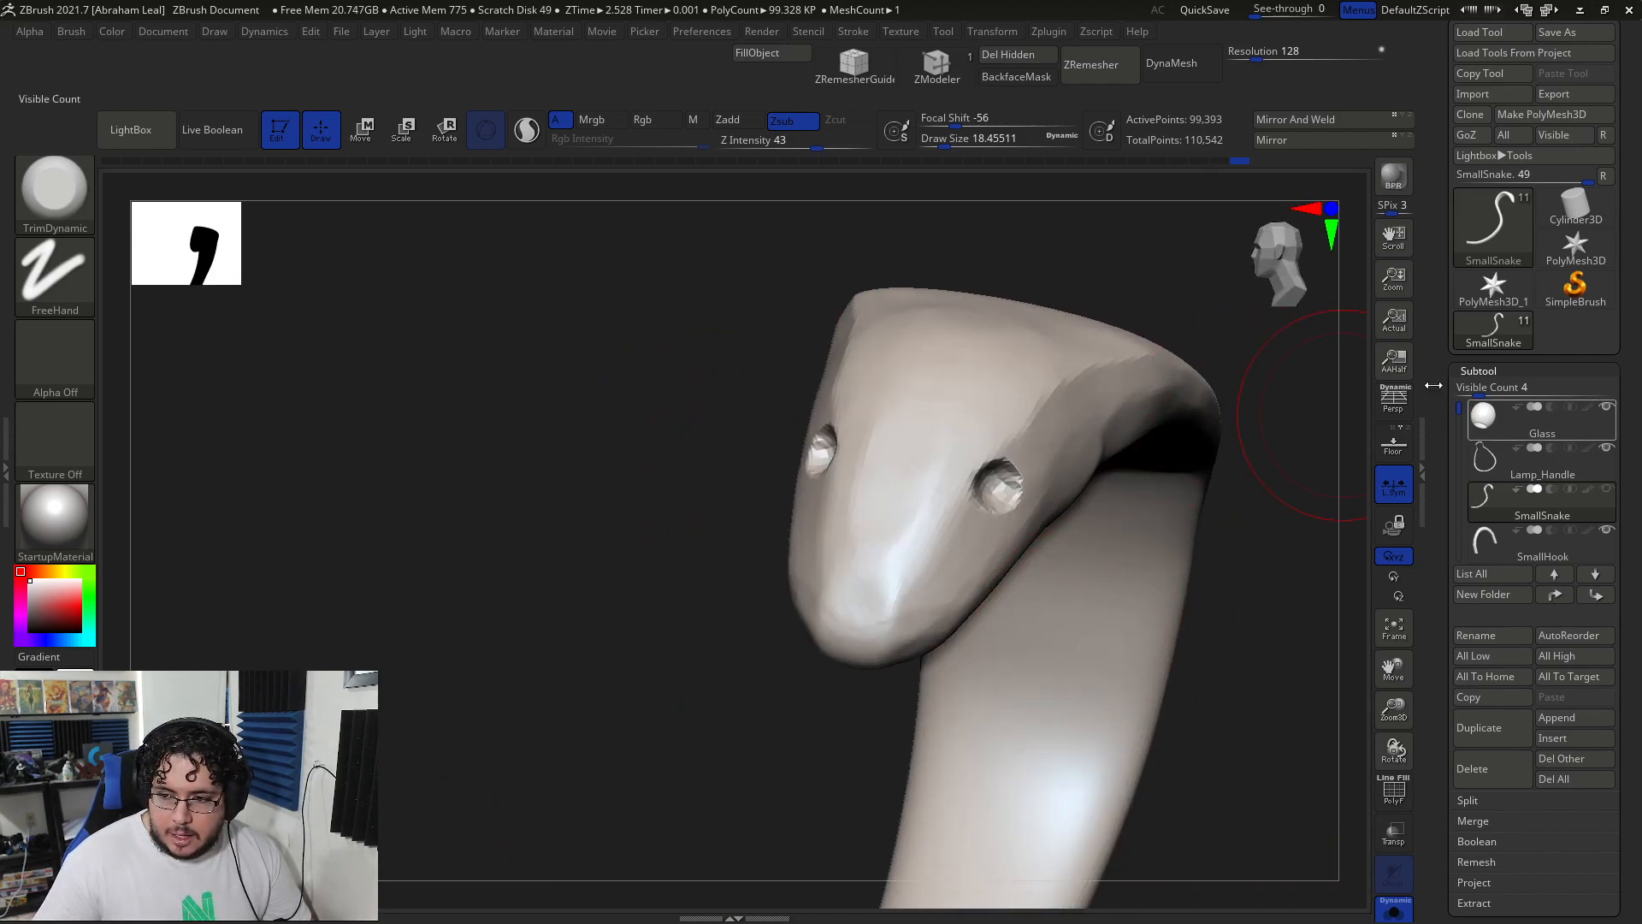
pyautogui.moveTo(695, 460); pyautogui.dragTo(866, 444)
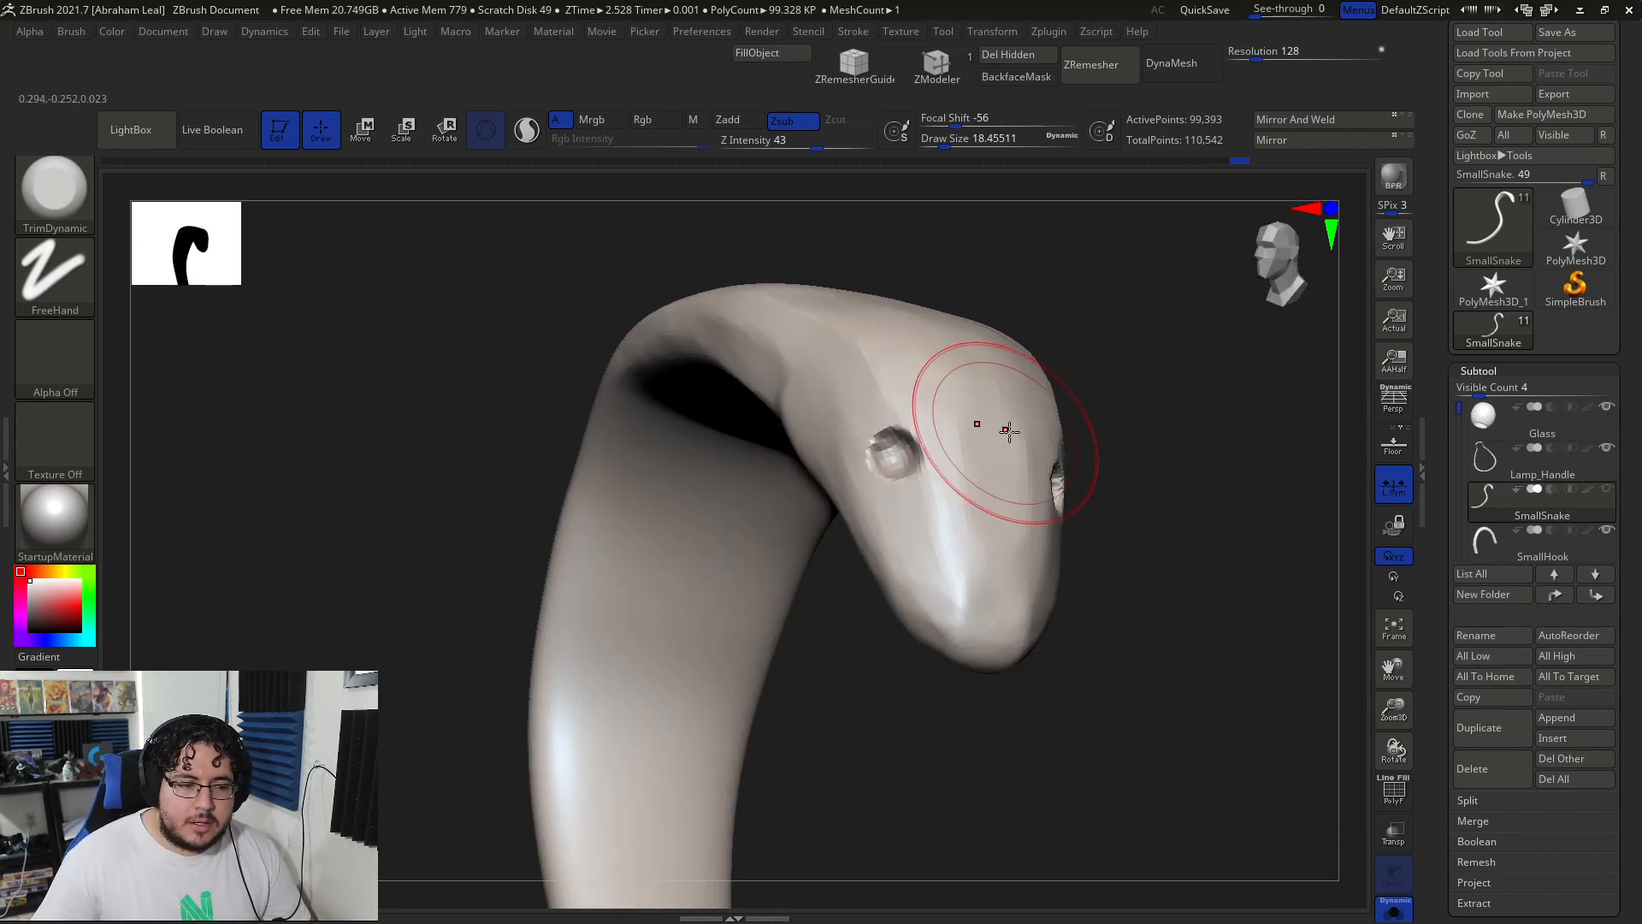
# - Append a 3D sphere as a subtool and make it active with the transform gizmo, staying in 3D mode
pyautogui.click(1557, 719)
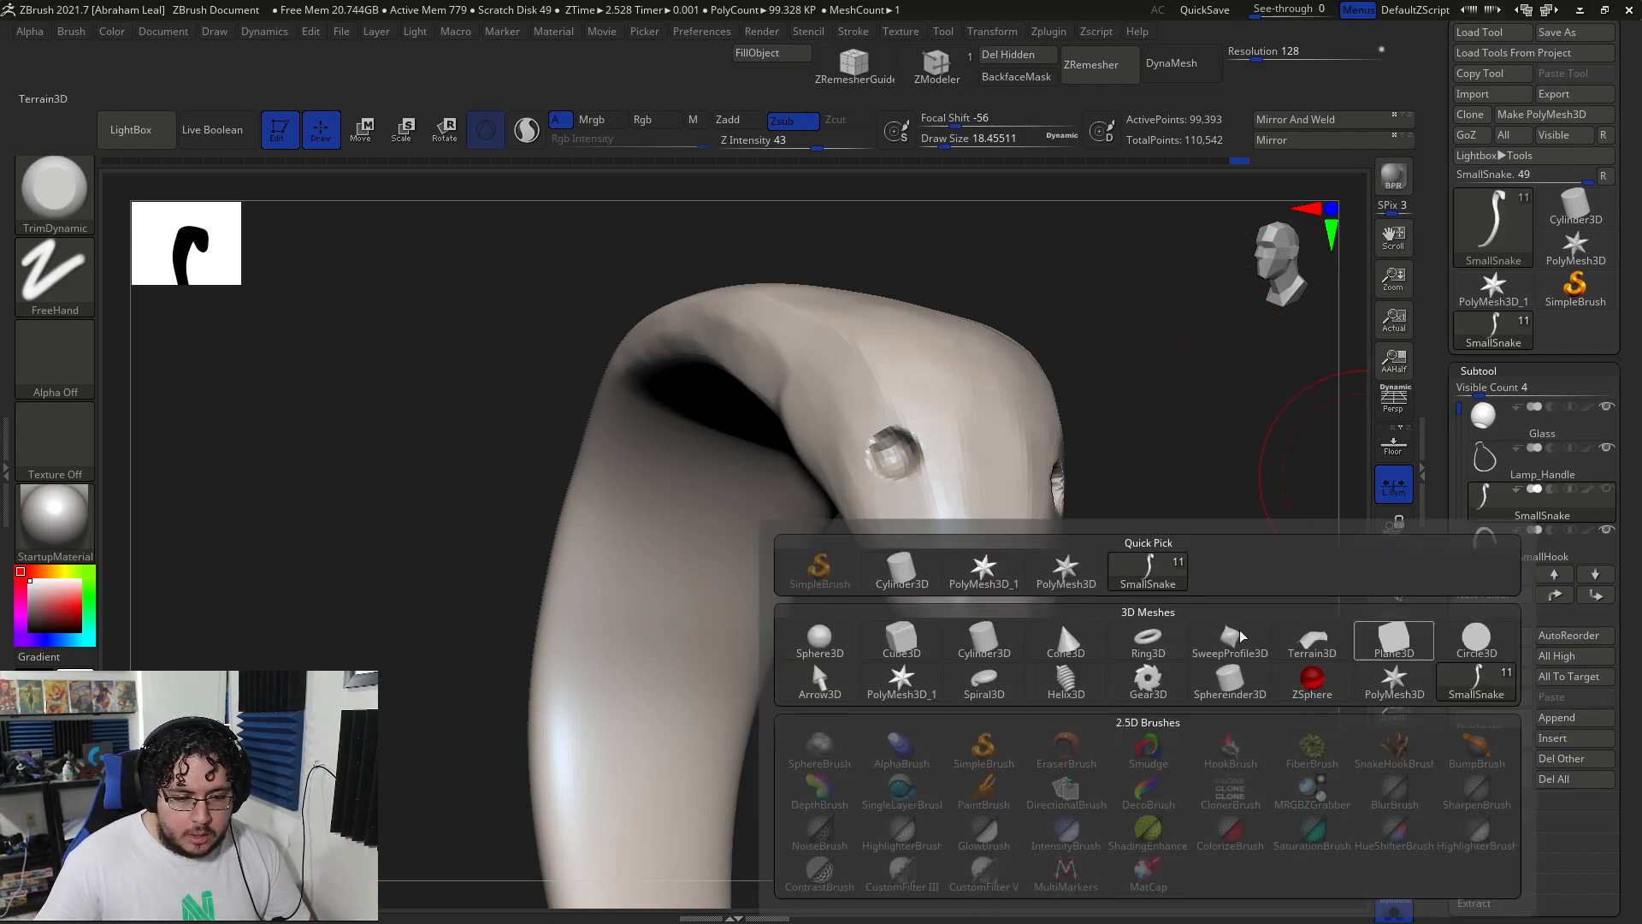
pyautogui.click(1059, 619)
pyautogui.moveTo(1210, 514); pyautogui.dragTo(977, 381)
pyautogui.click(1395, 904)
pyautogui.keyDown('alt'); pyautogui.click(996, 645); pyautogui.keyUp('alt')
pyautogui.press('r')
pyautogui.press('t')
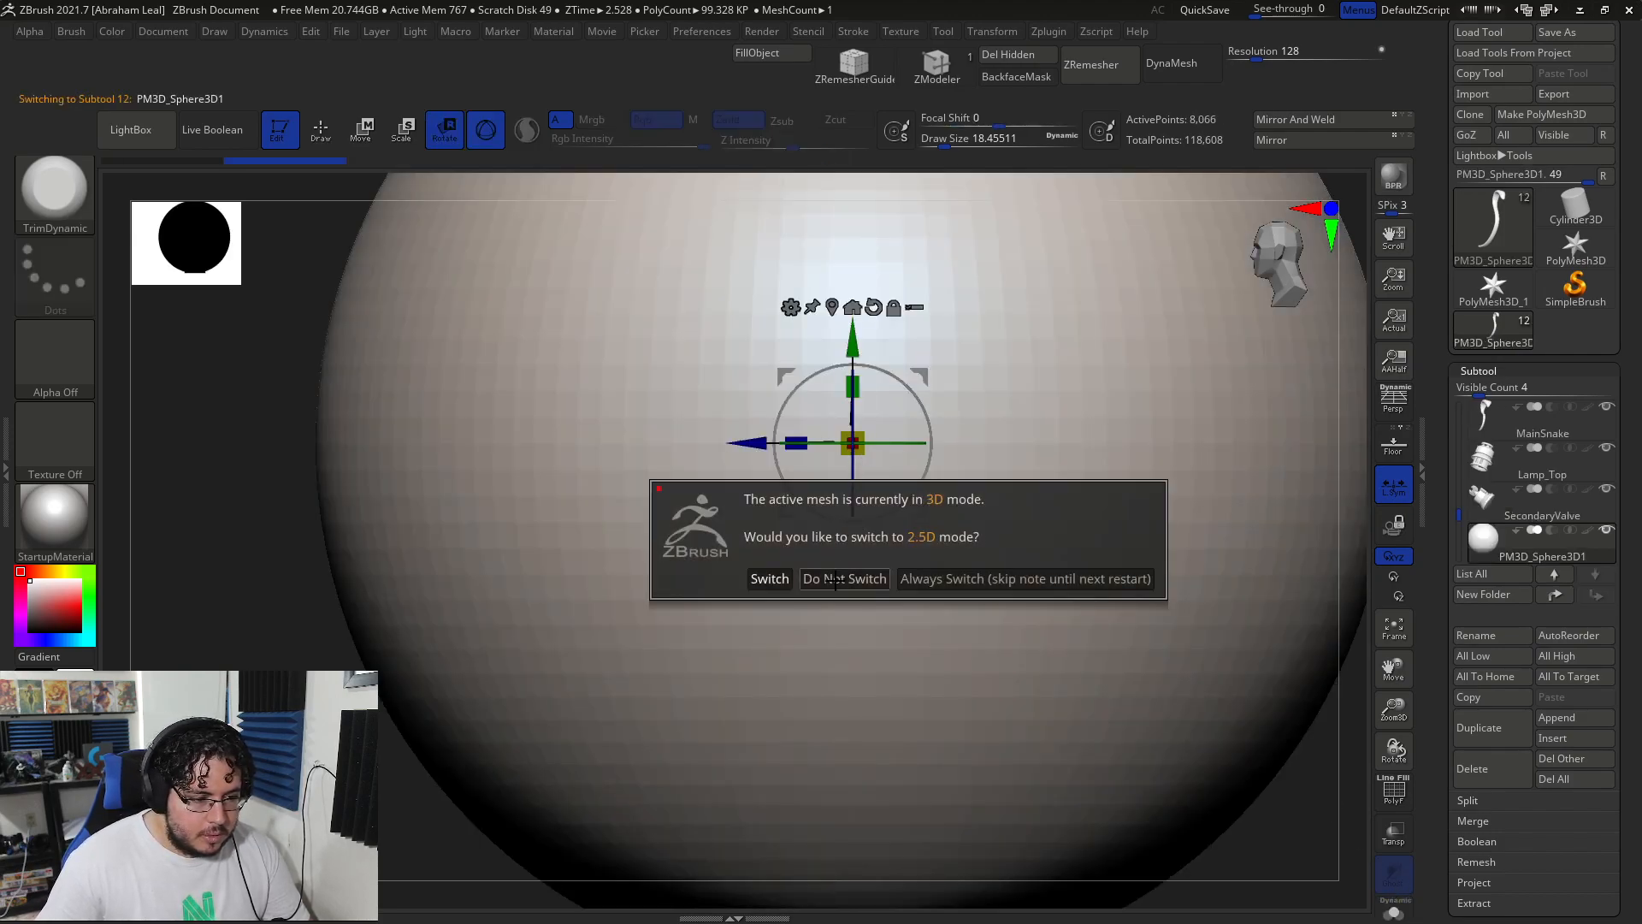
pyautogui.click(836, 580)
# - Scale the appended sphere down and make the SmallSnake subtool visible alongside the lamp
pyautogui.moveTo(856, 446); pyautogui.dragTo(248, 429)
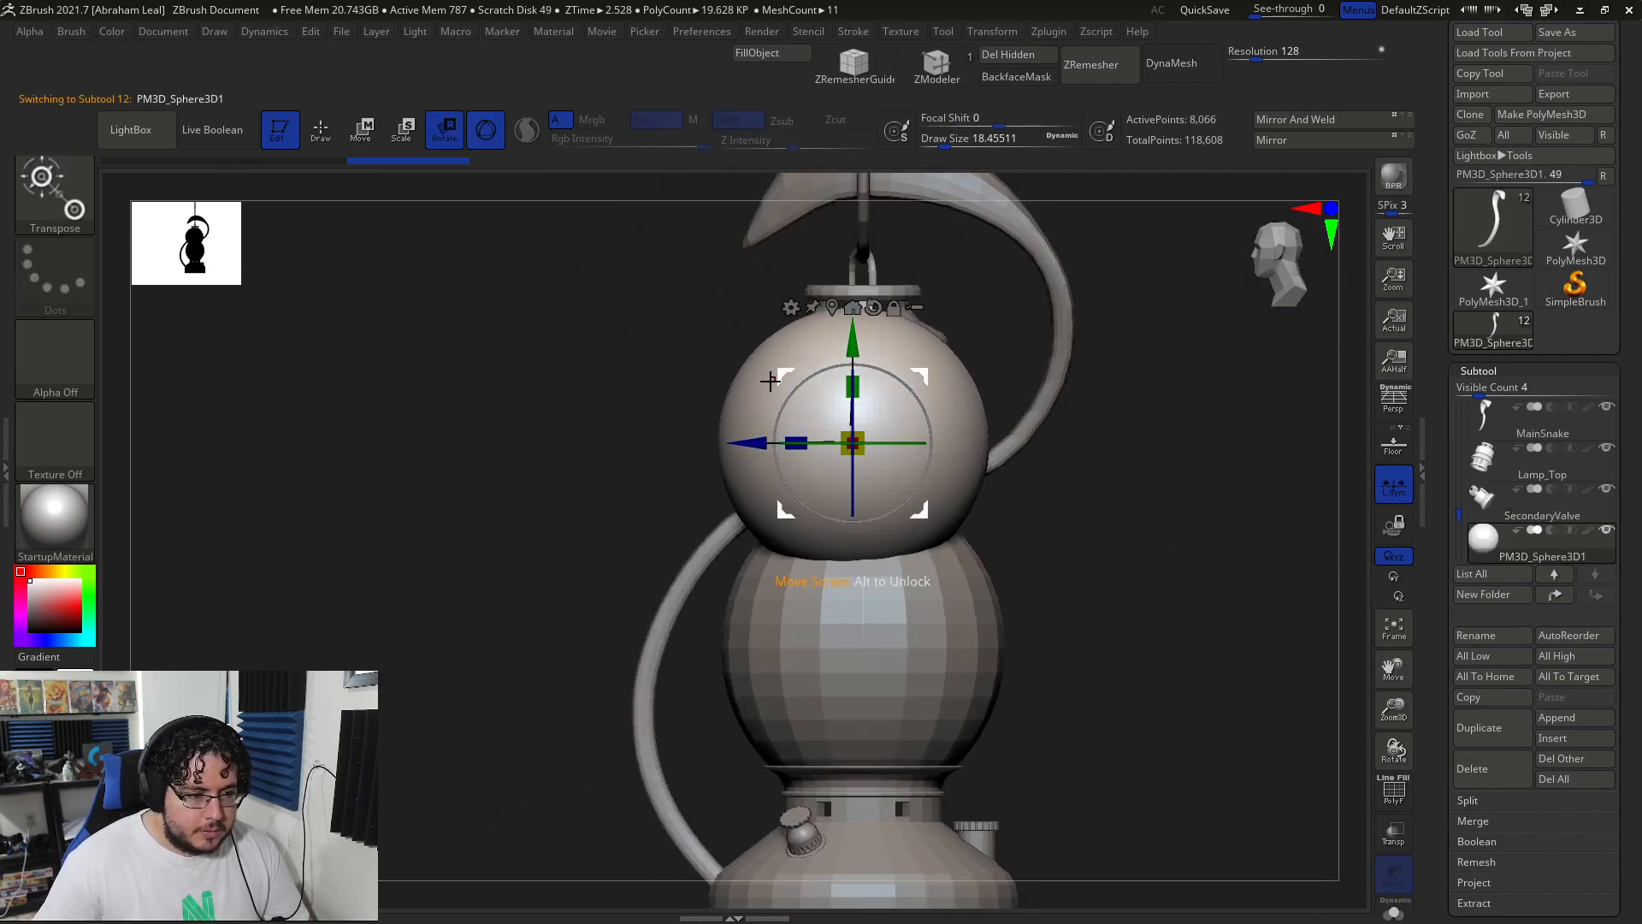
pyautogui.moveTo(853, 443); pyautogui.dragTo(623, 426)
pyautogui.moveTo(623, 417); pyautogui.dragTo(757, 412)
pyautogui.moveTo(1460, 504); pyautogui.dragTo(1461, 404)
pyautogui.click(1588, 499)
pyautogui.click(1607, 491)
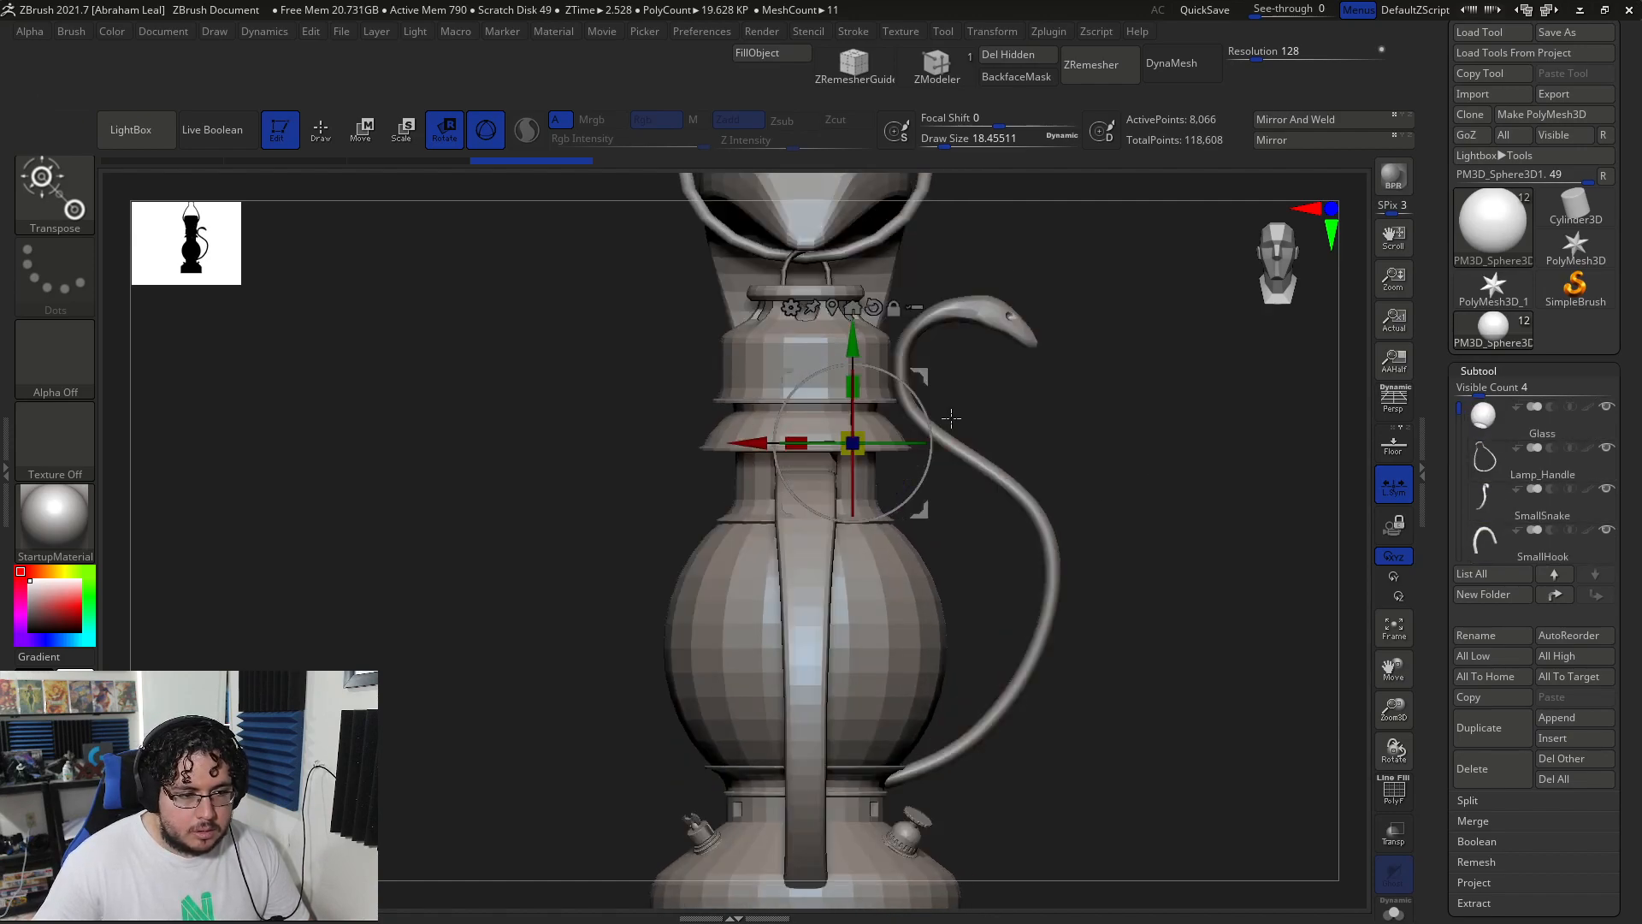
# - Move the sphere to the snake's head, shrink it to eyeball size and seat it in one eye socket
pyautogui.click(1027, 440)
pyautogui.moveTo(1011, 342); pyautogui.dragTo(1010, 226)
pyautogui.moveTo(993, 239); pyautogui.dragTo(737, 590, button='right')
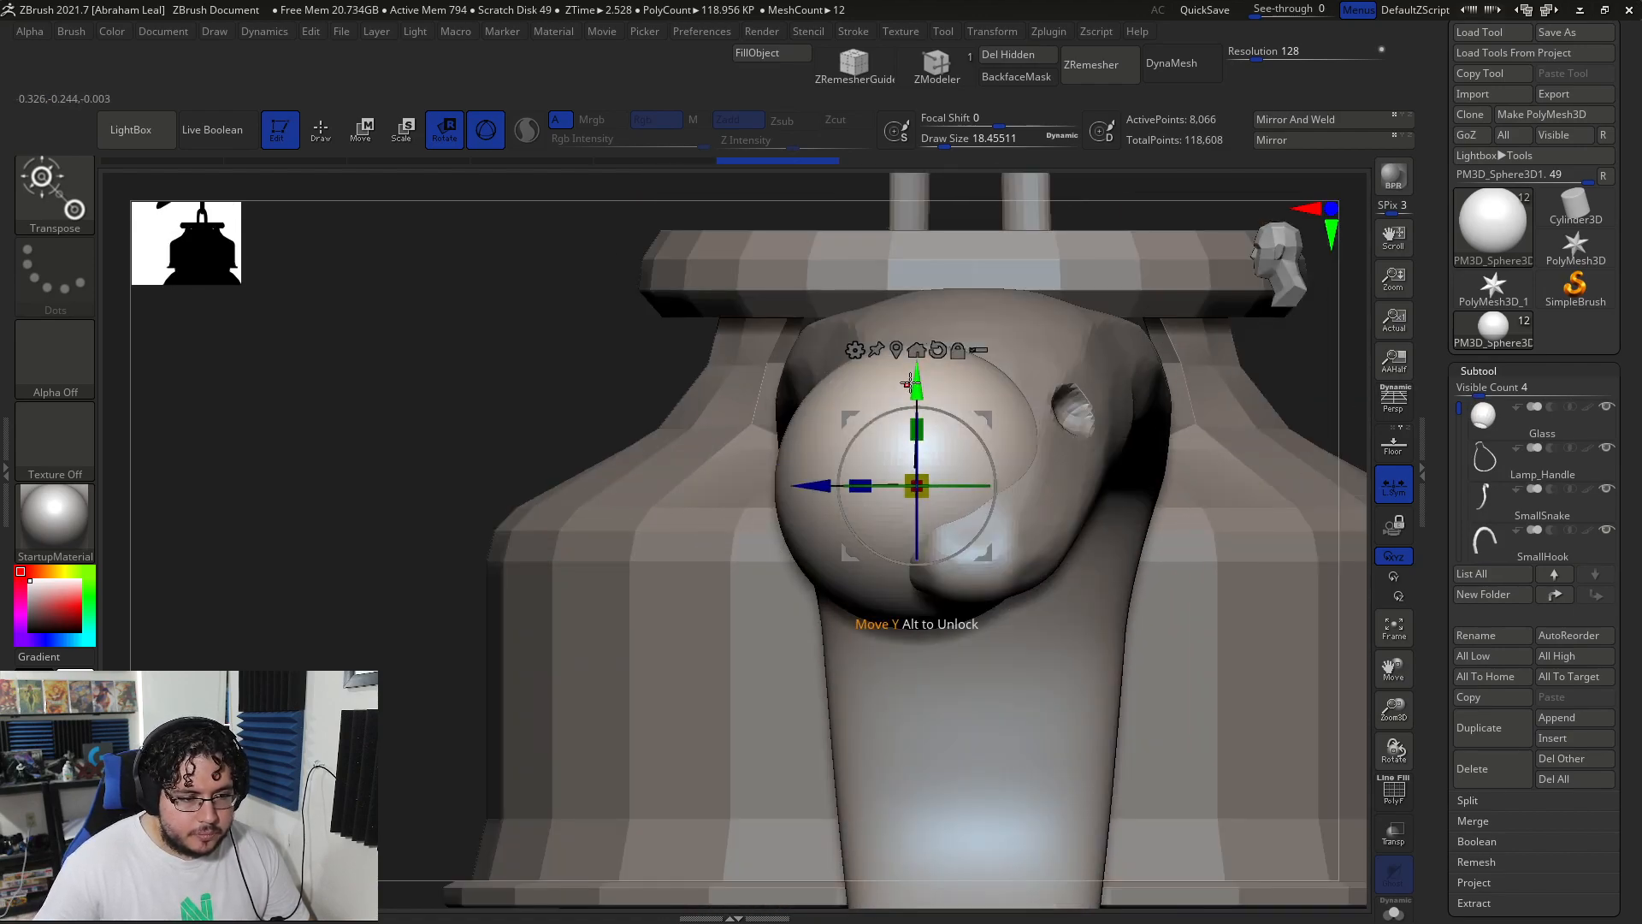
pyautogui.moveTo(915, 381); pyautogui.dragTo(914, 306)
pyautogui.moveTo(923, 418); pyautogui.dragTo(778, 409)
pyautogui.moveTo(871, 311); pyautogui.dragTo(871, 313)
pyautogui.moveTo(762, 408); pyautogui.dragTo(766, 408)
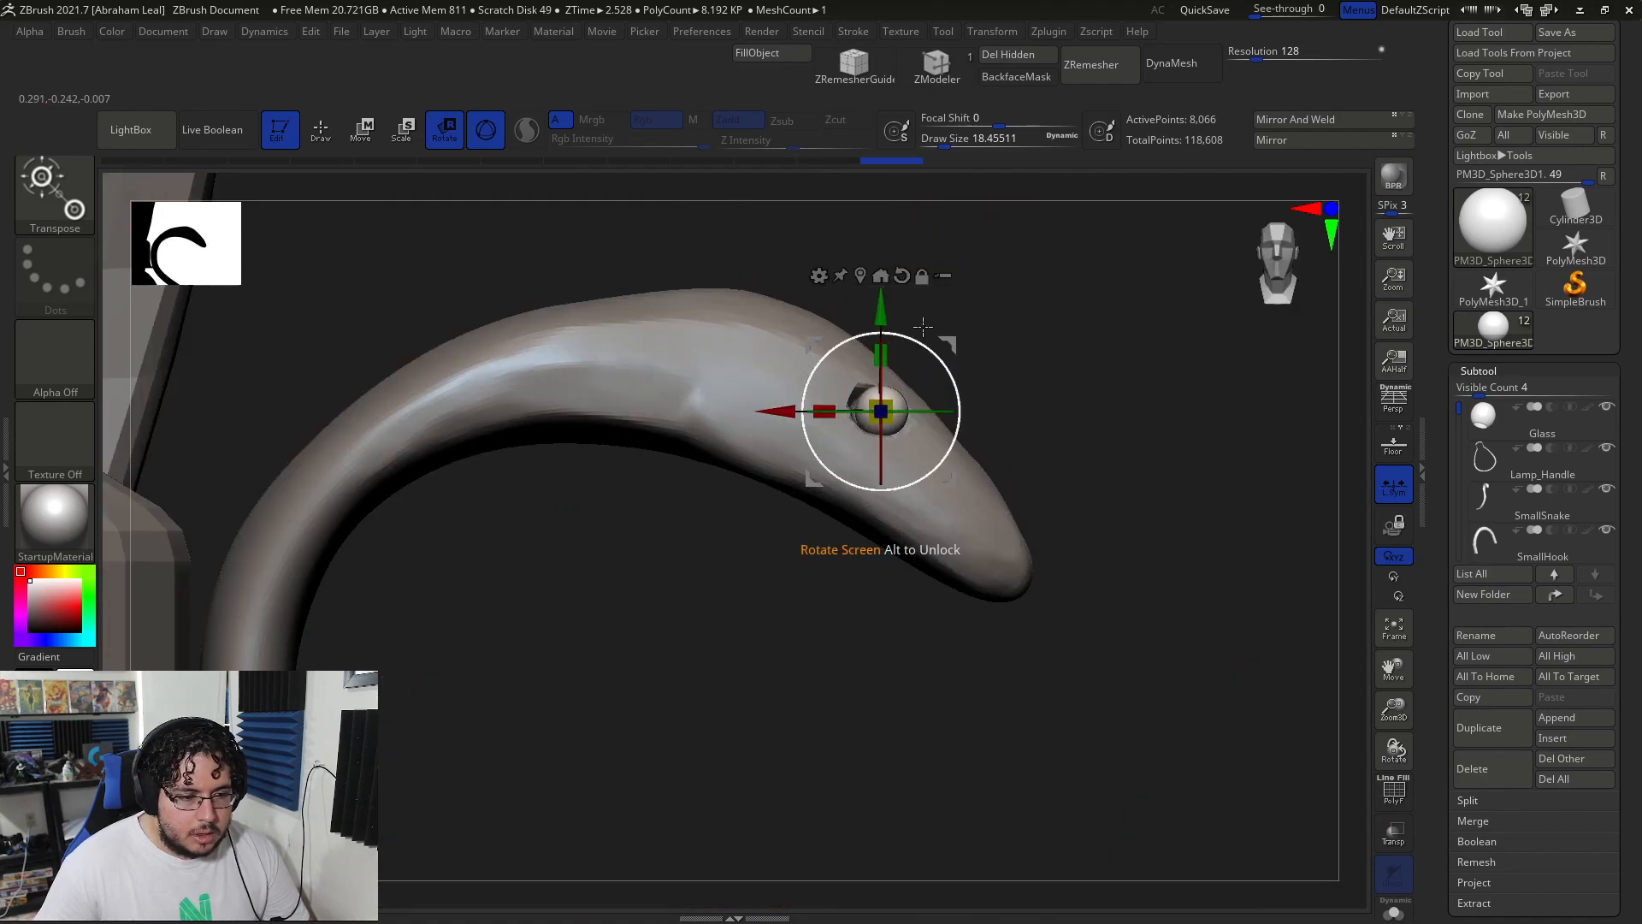
pyautogui.moveTo(856, 402); pyautogui.dragTo(757, 400)
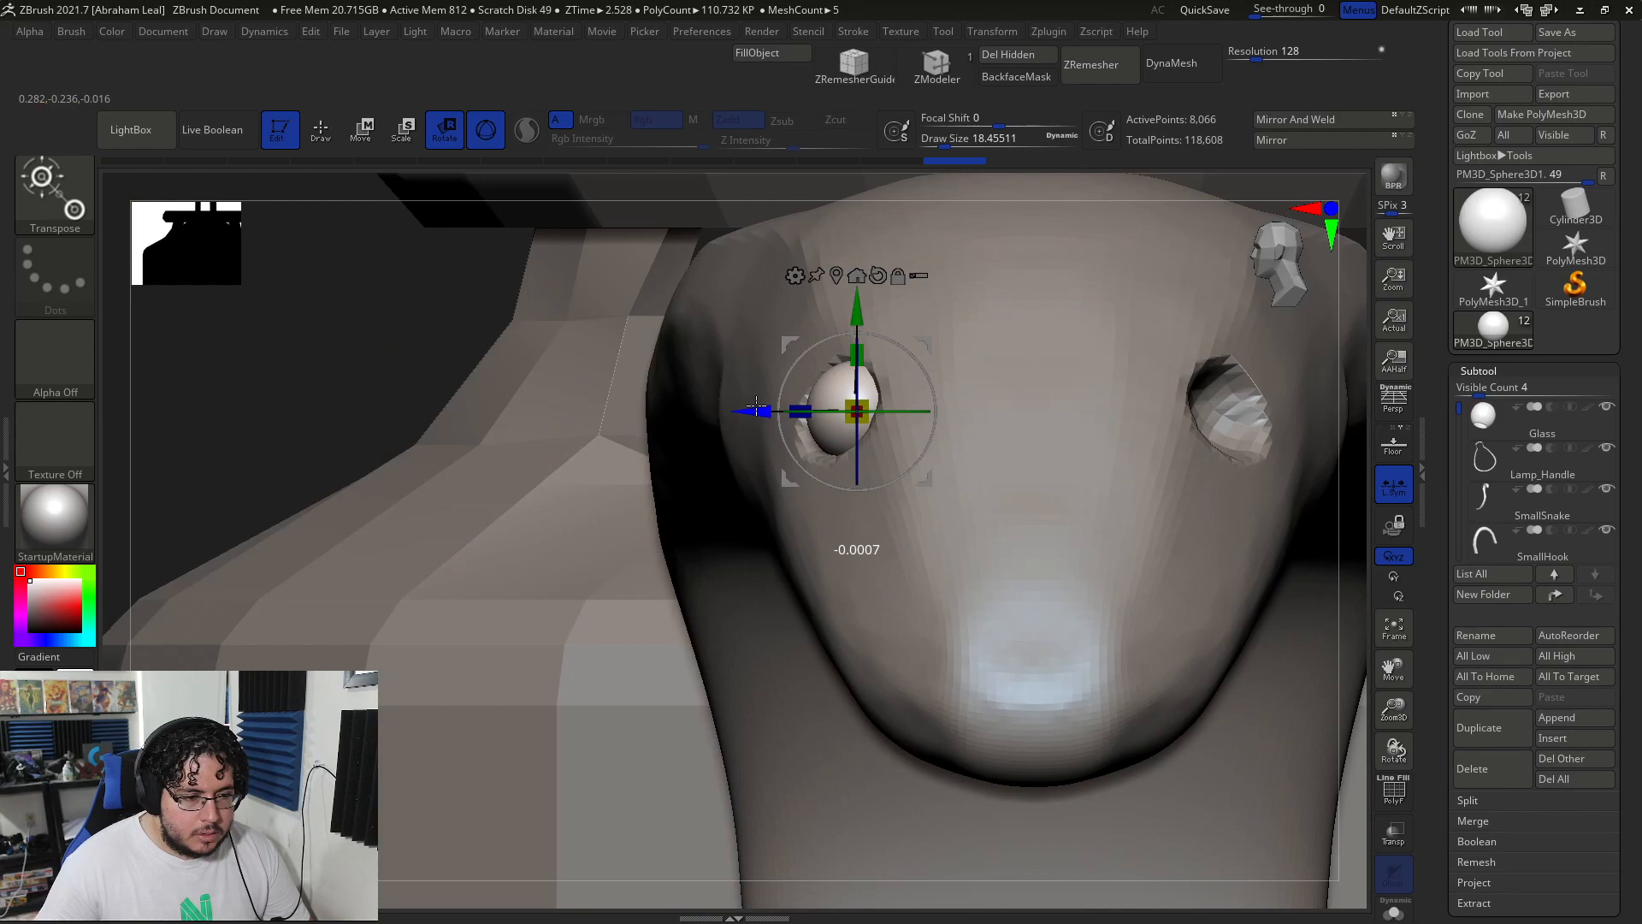
# - Mirror the eyeball sphere with SubTool Master, merging the copy into the same subtool
pyautogui.press('q')
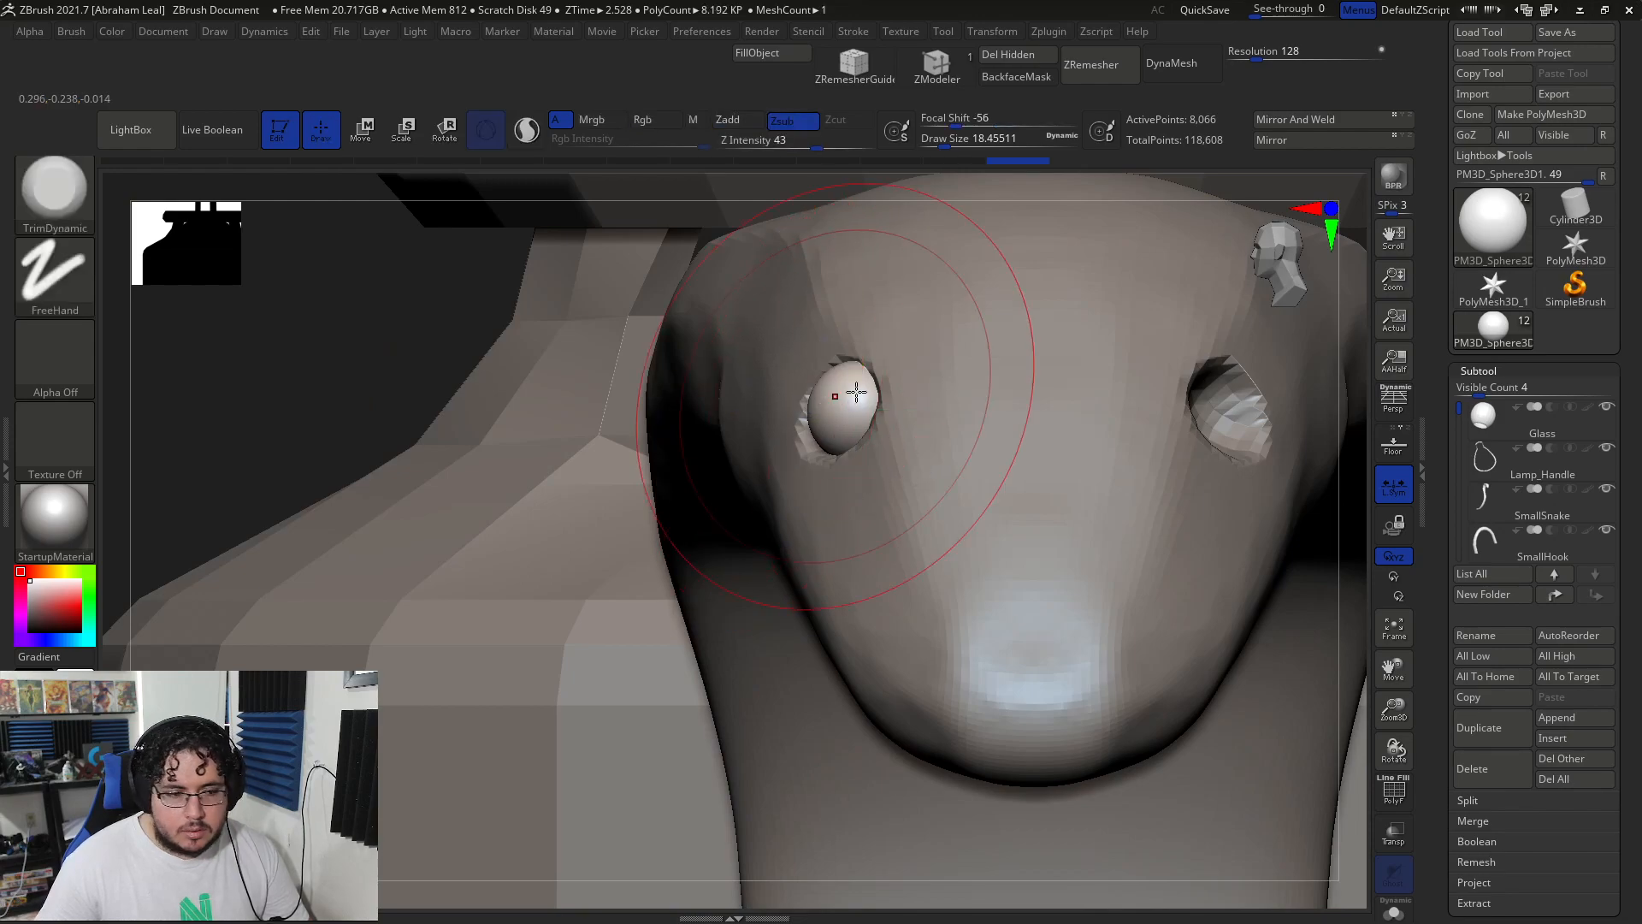
pyautogui.click(1051, 32)
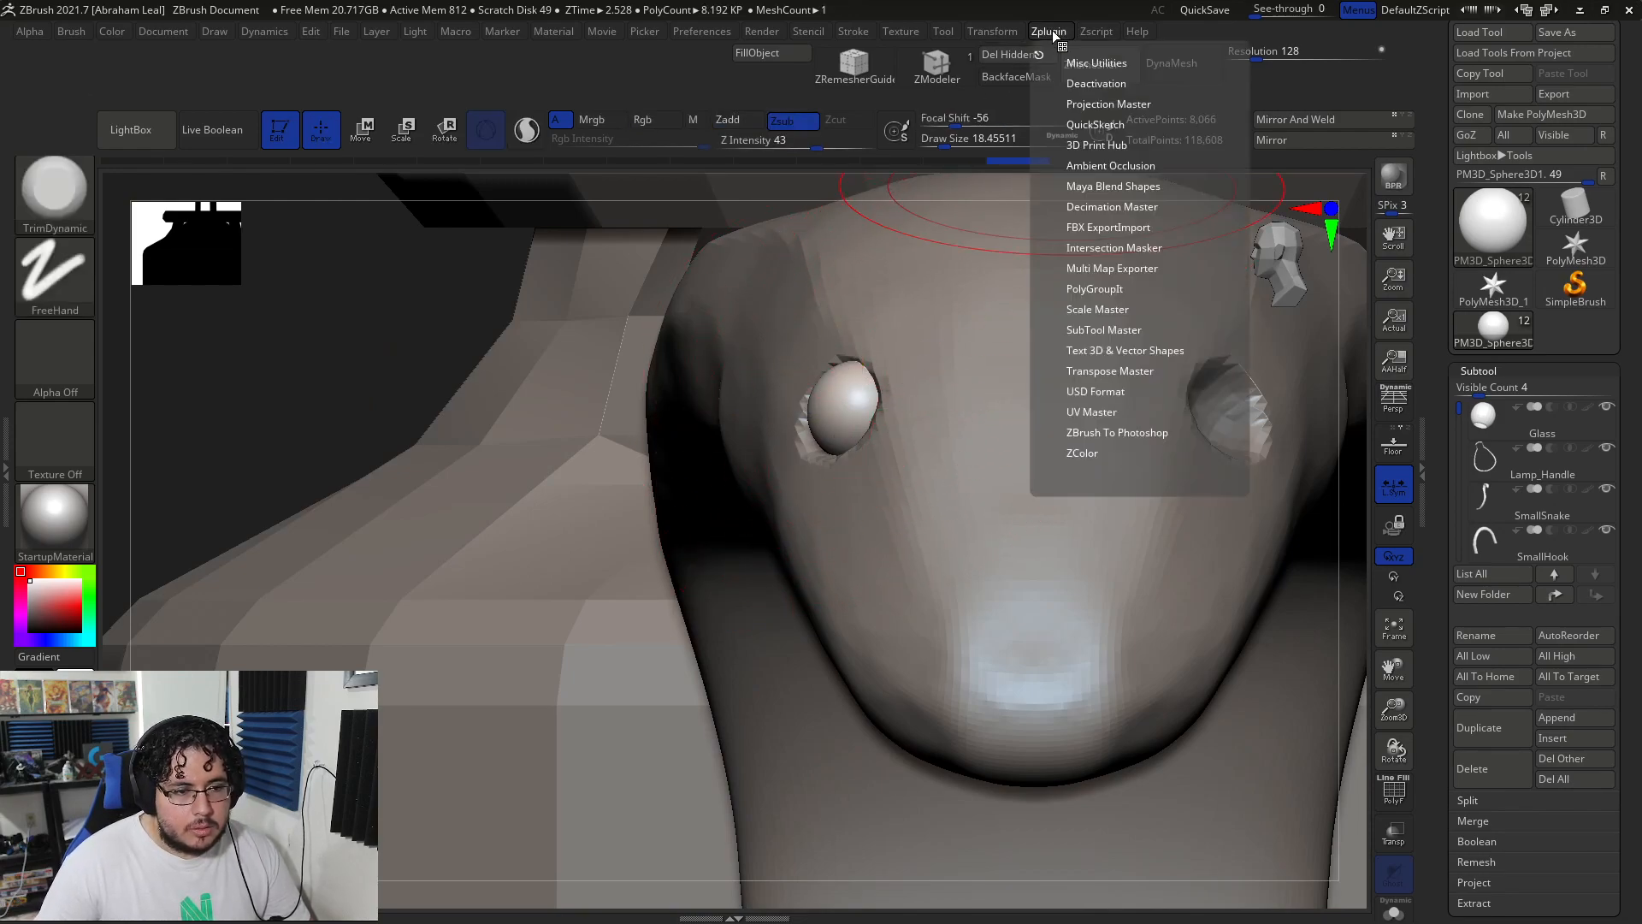
pyautogui.click(1109, 372)
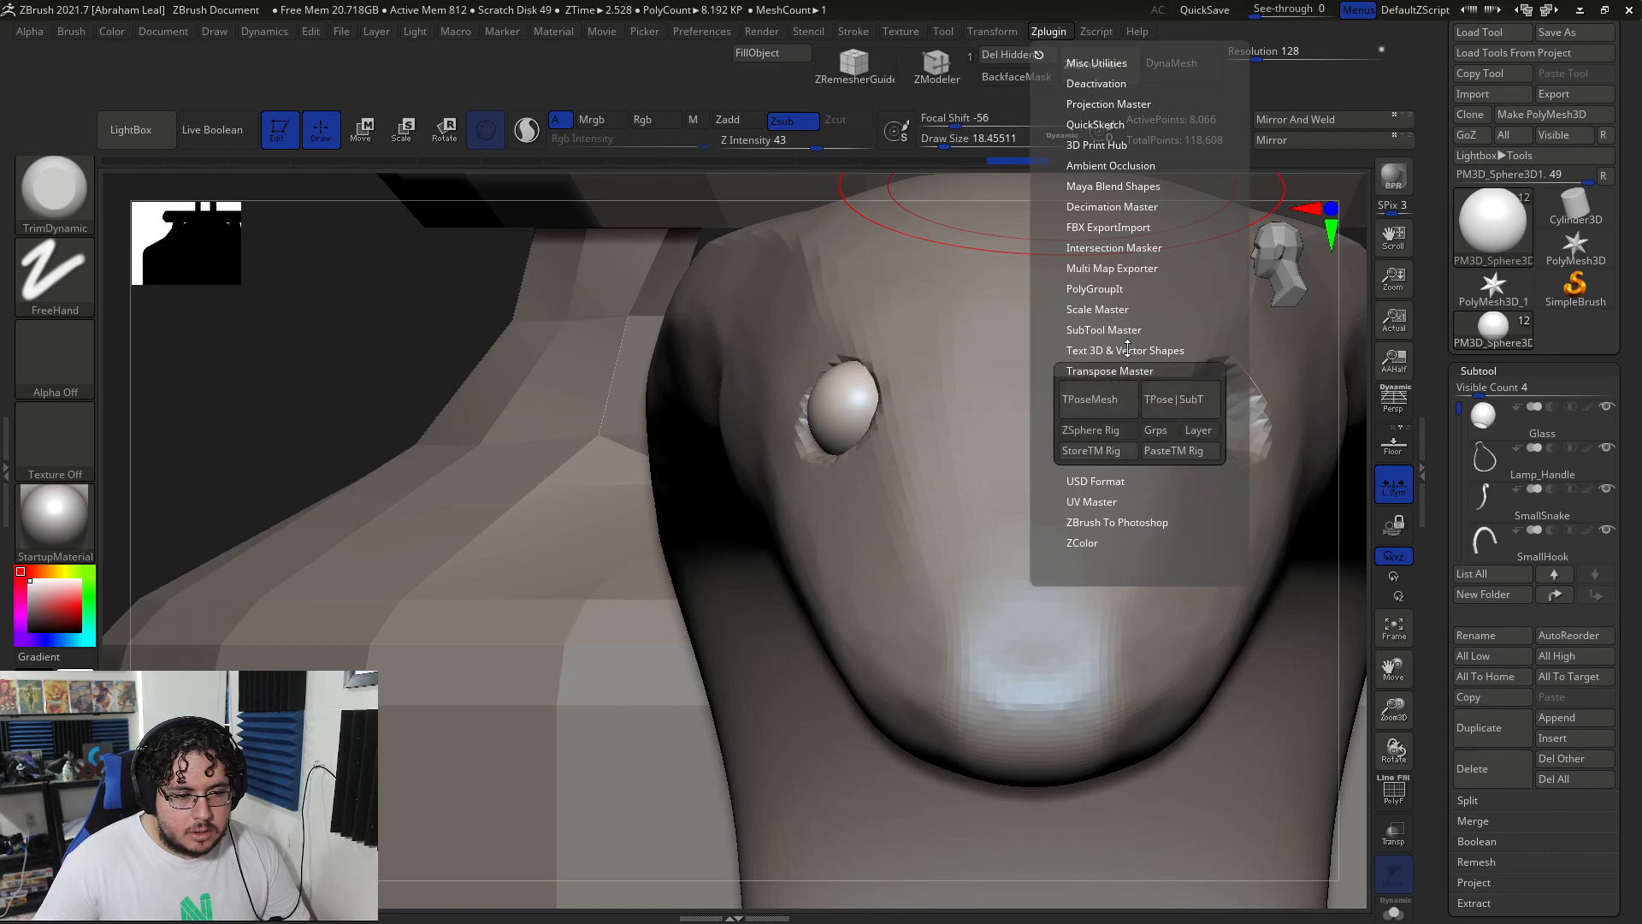
pyautogui.click(1099, 369)
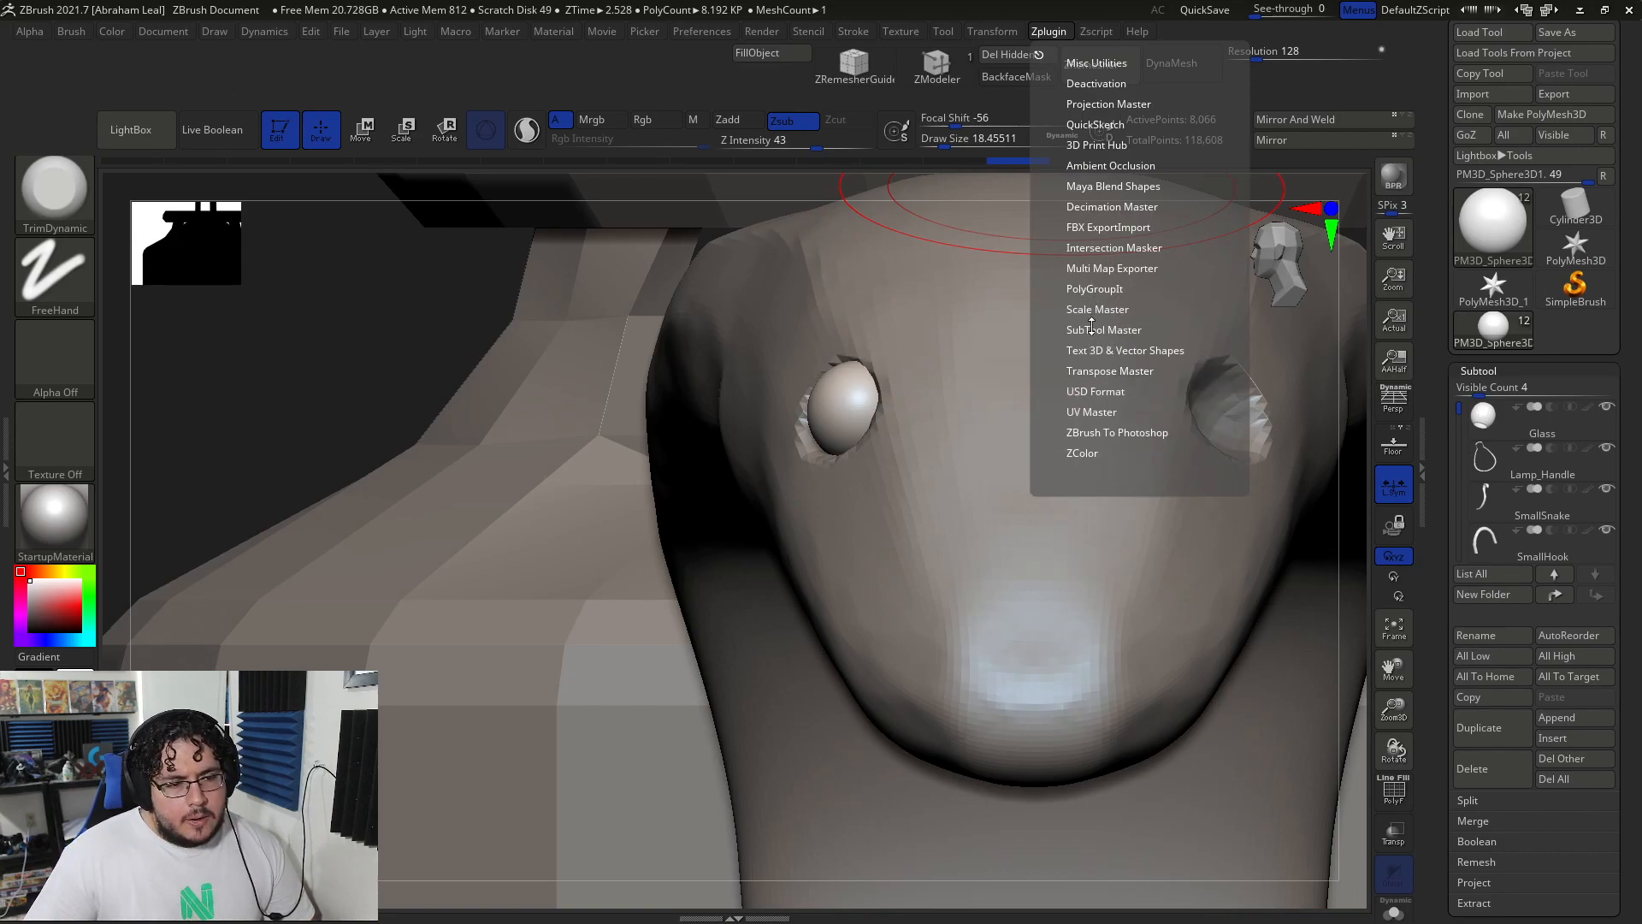
pyautogui.click(1094, 330)
pyautogui.click(1146, 411)
pyautogui.click(726, 437)
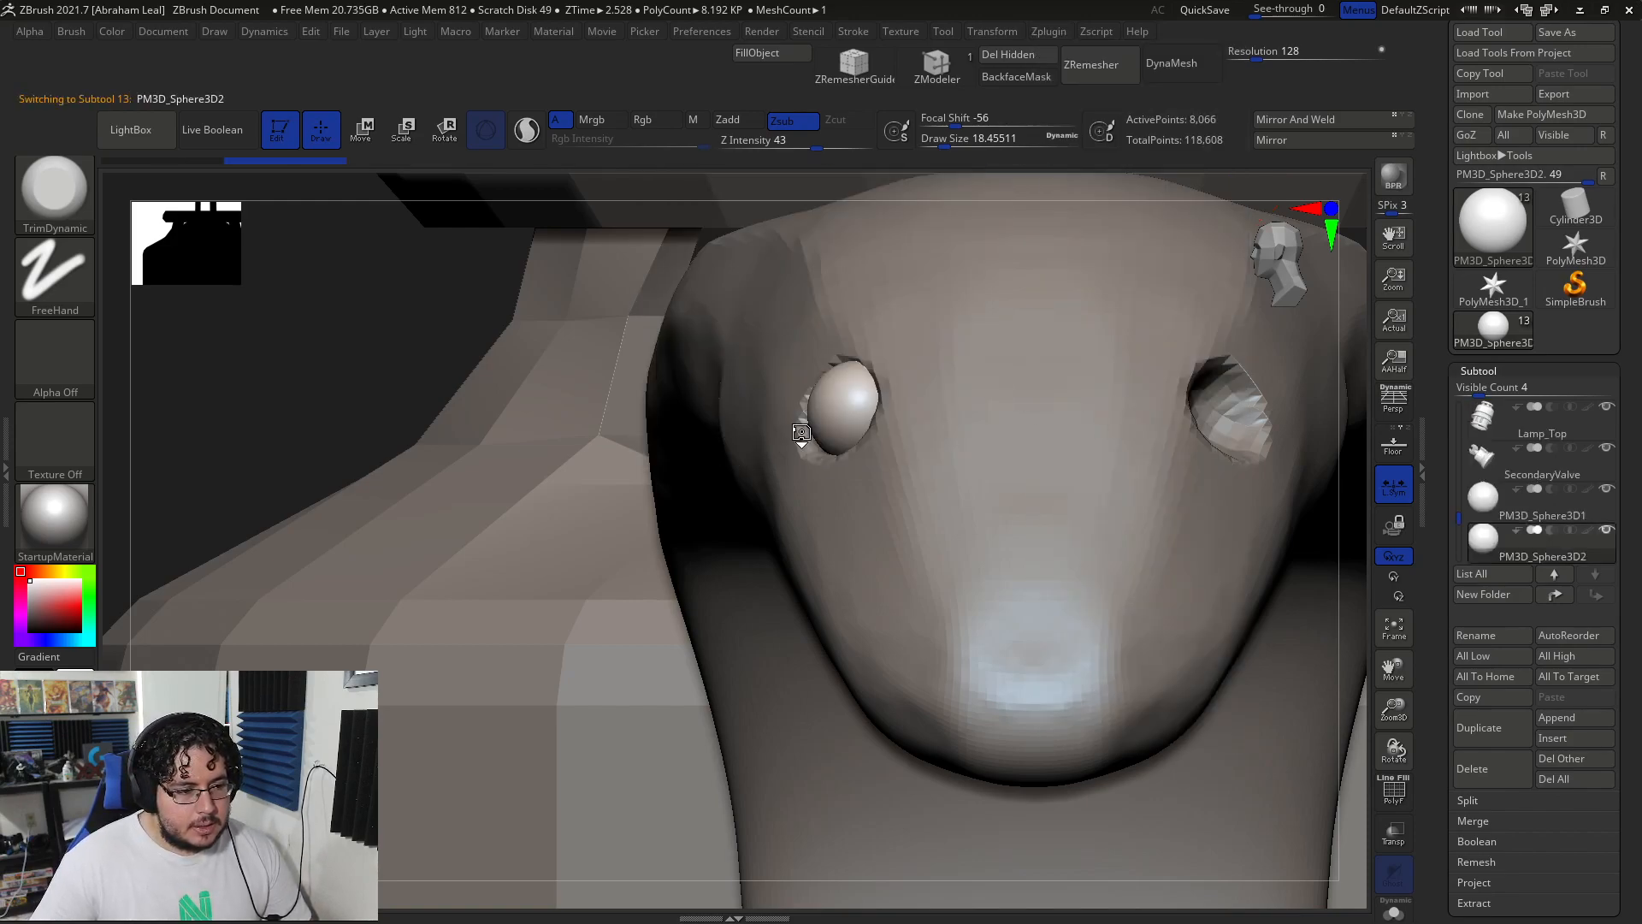
# - Turn on transparency, mask the correctly placed eyeball and move the mirrored one along Z into the opposite socket
pyautogui.keyDown('alt'); pyautogui.moveTo(433, 362); pyautogui.dragTo(302, 402); pyautogui.keyUp('alt')
pyautogui.click(1408, 839)
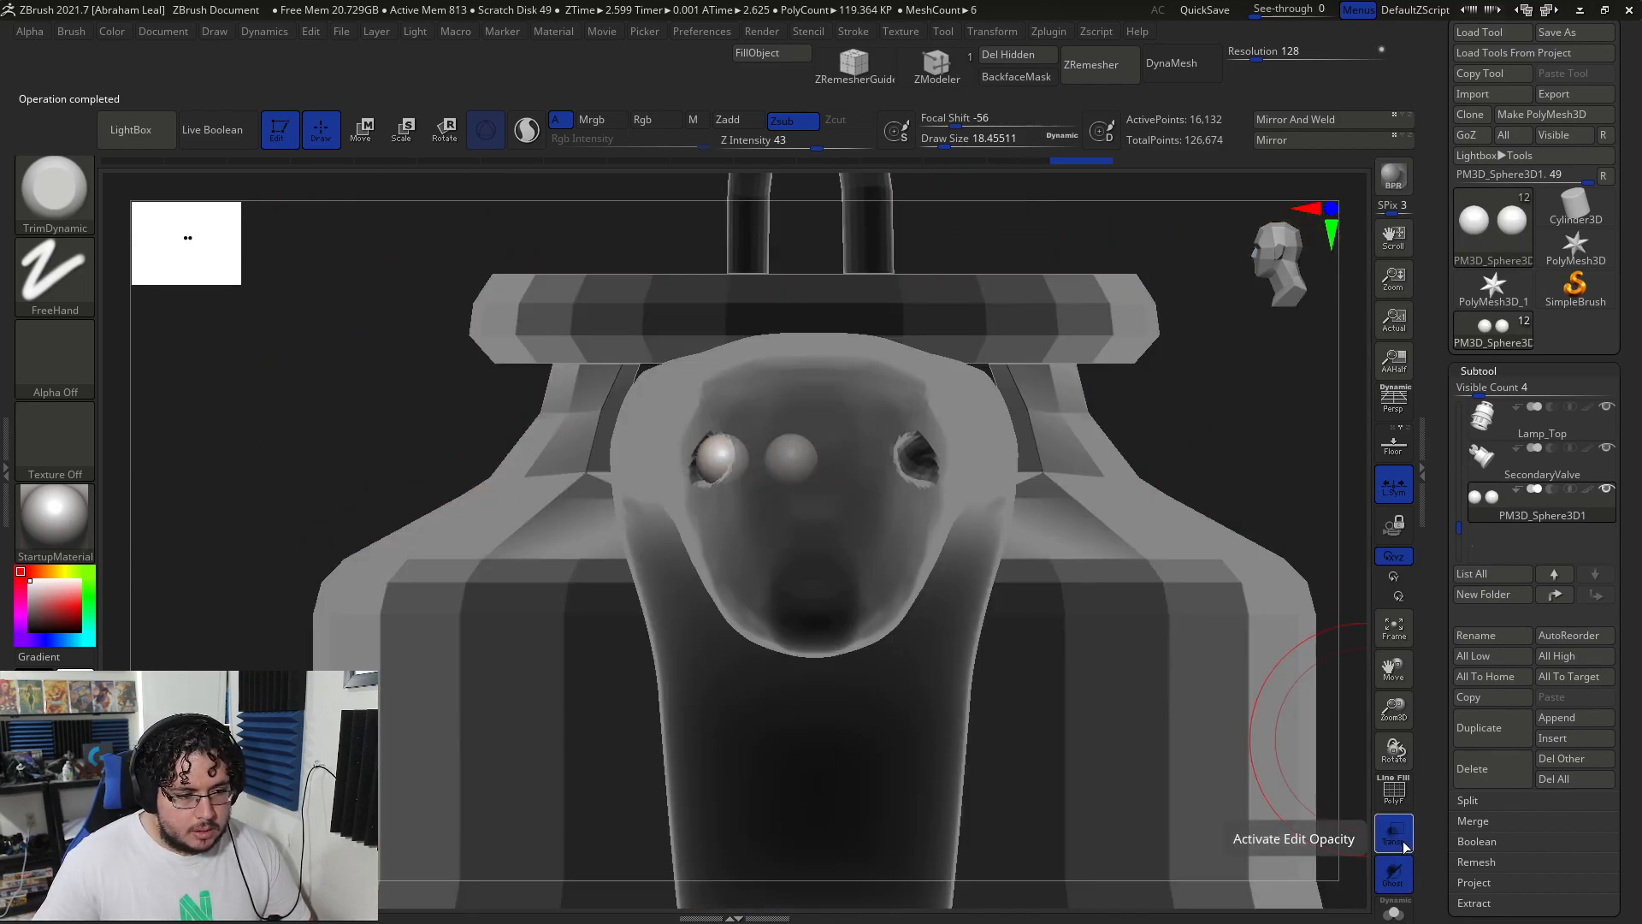
pyautogui.press('ctrl')
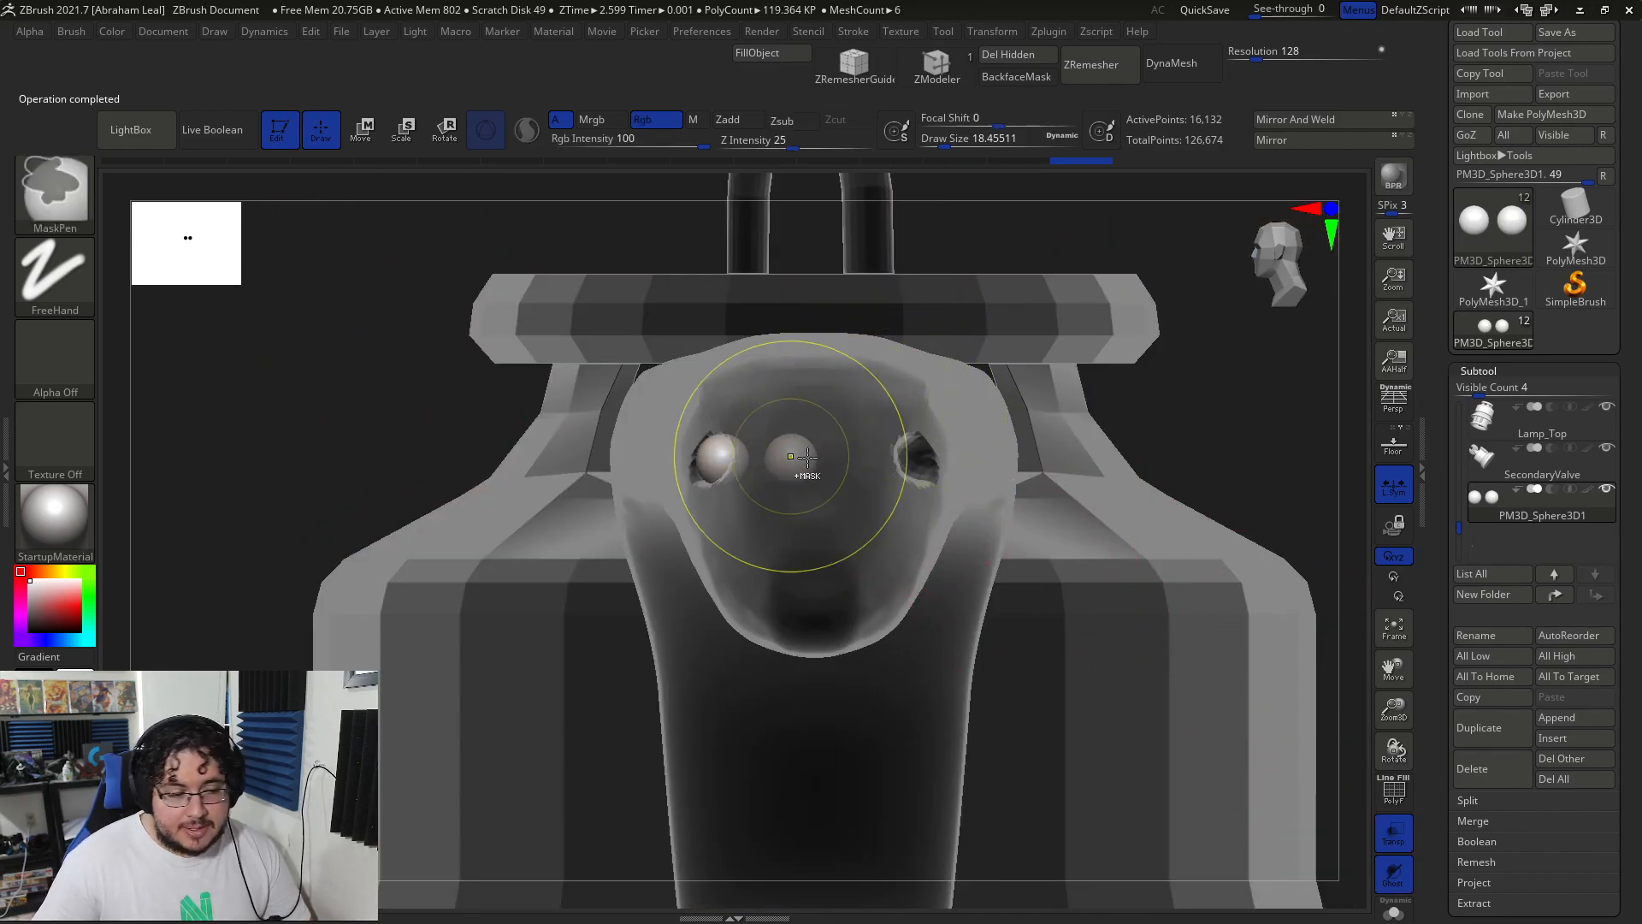
pyautogui.keyDown('ctrl'); pyautogui.moveTo(958, 361); pyautogui.dragTo(747, 559); pyautogui.keyUp('ctrl')
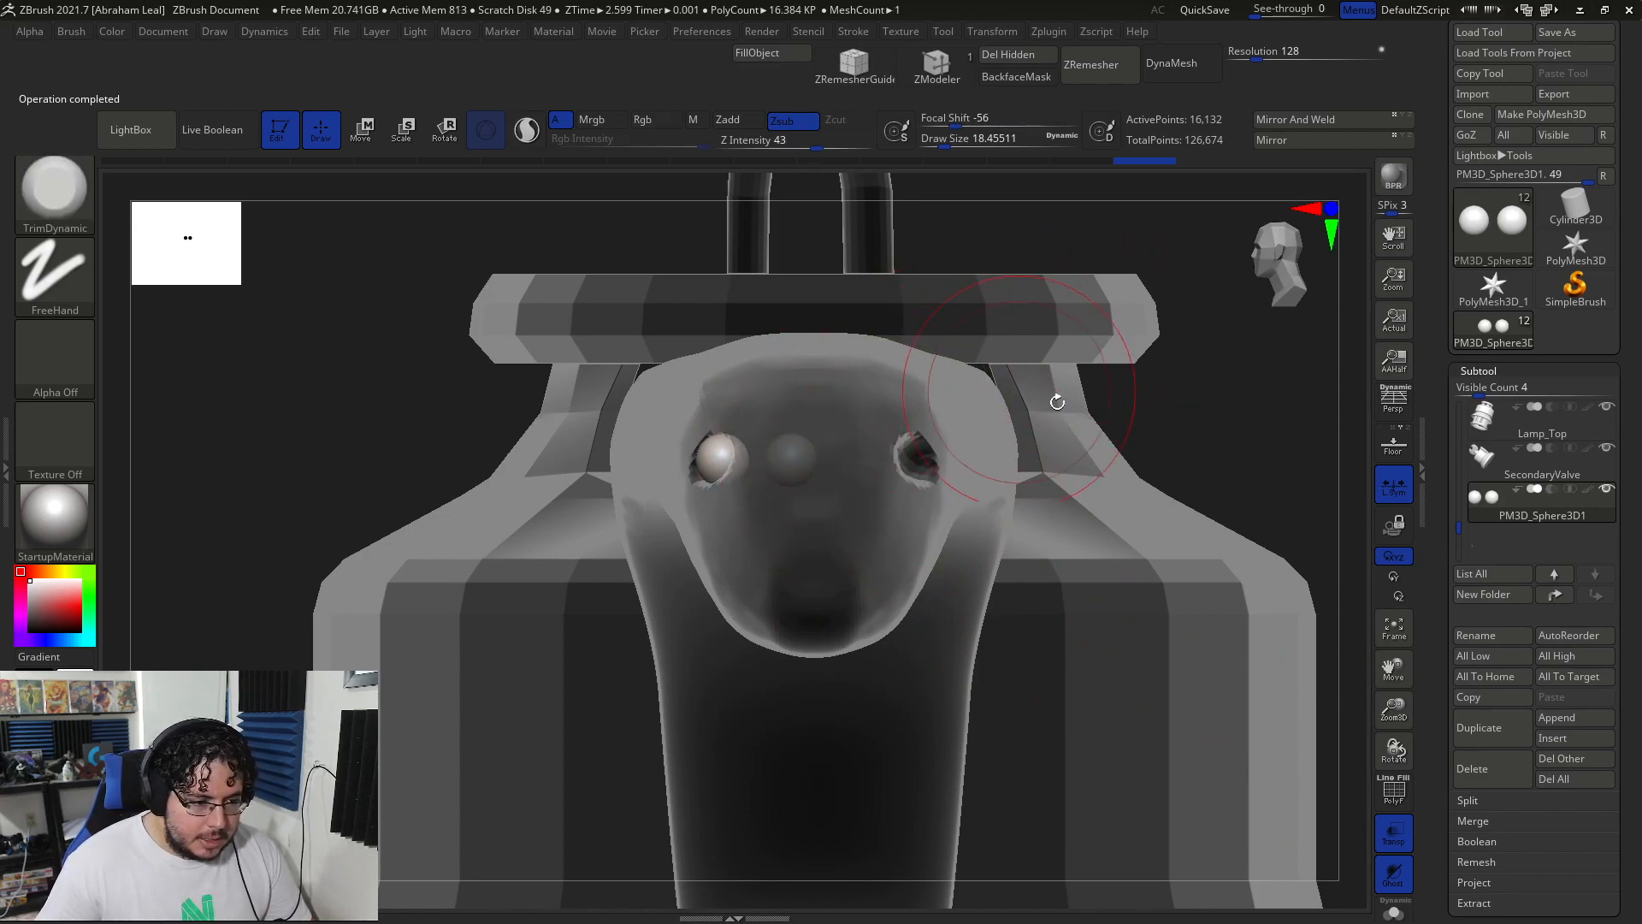
pyautogui.keyDown('ctrl'); pyautogui.click(1180, 392); pyautogui.keyUp('ctrl')
pyautogui.press('w')
pyautogui.moveTo(522, 462); pyautogui.dragTo(754, 457)
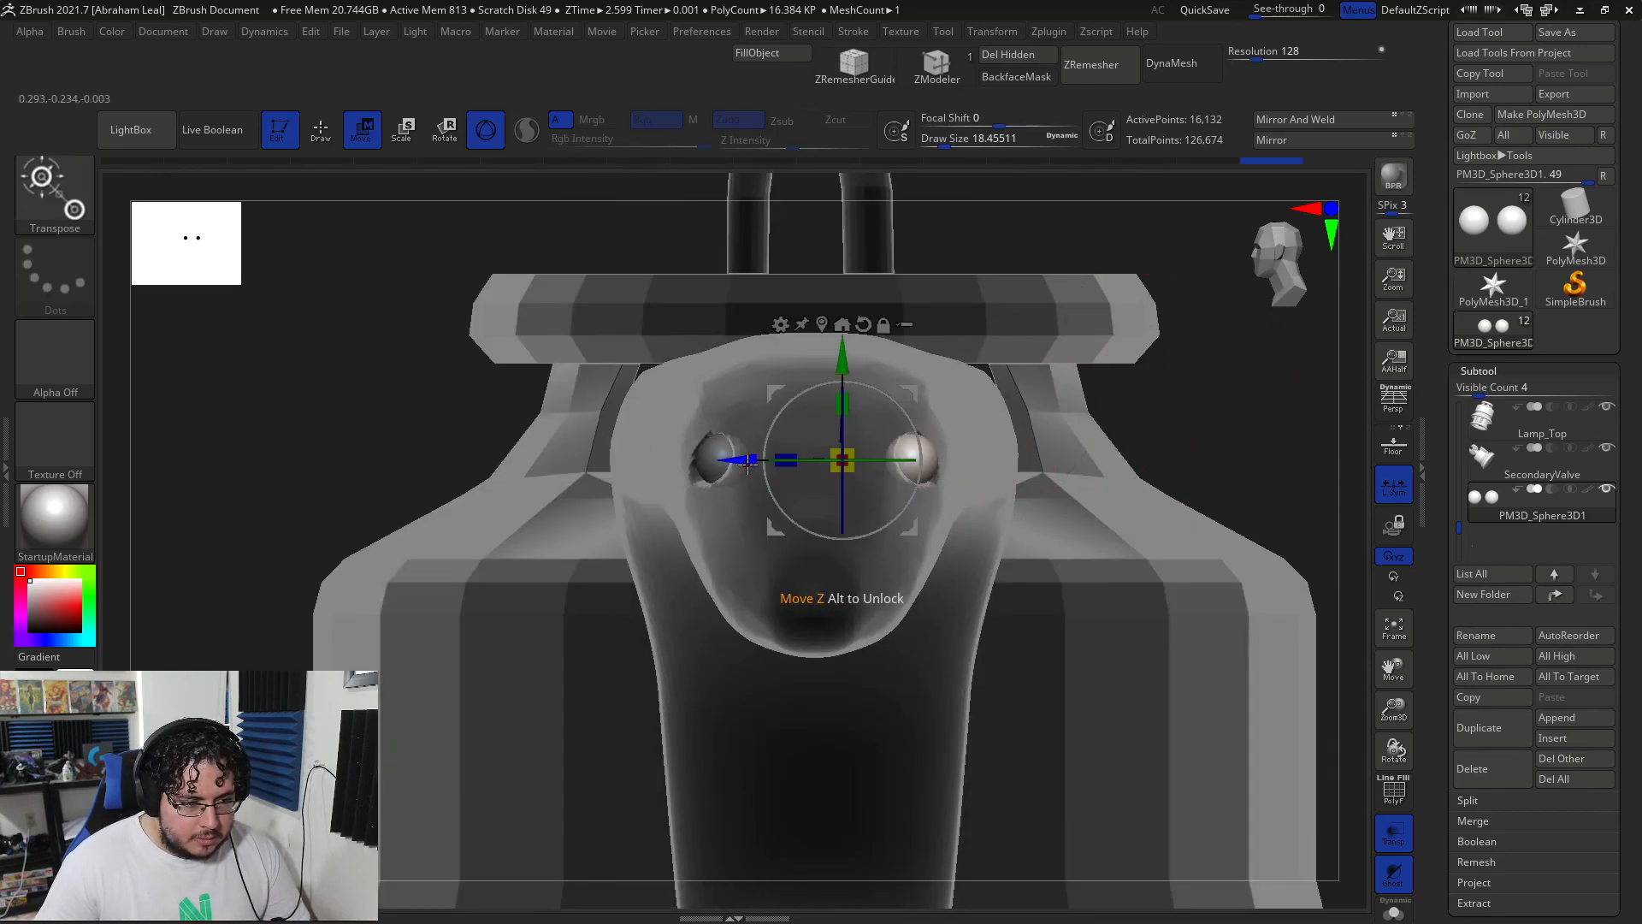
pyautogui.moveTo(749, 462); pyautogui.dragTo(741, 462)
pyautogui.press('q')
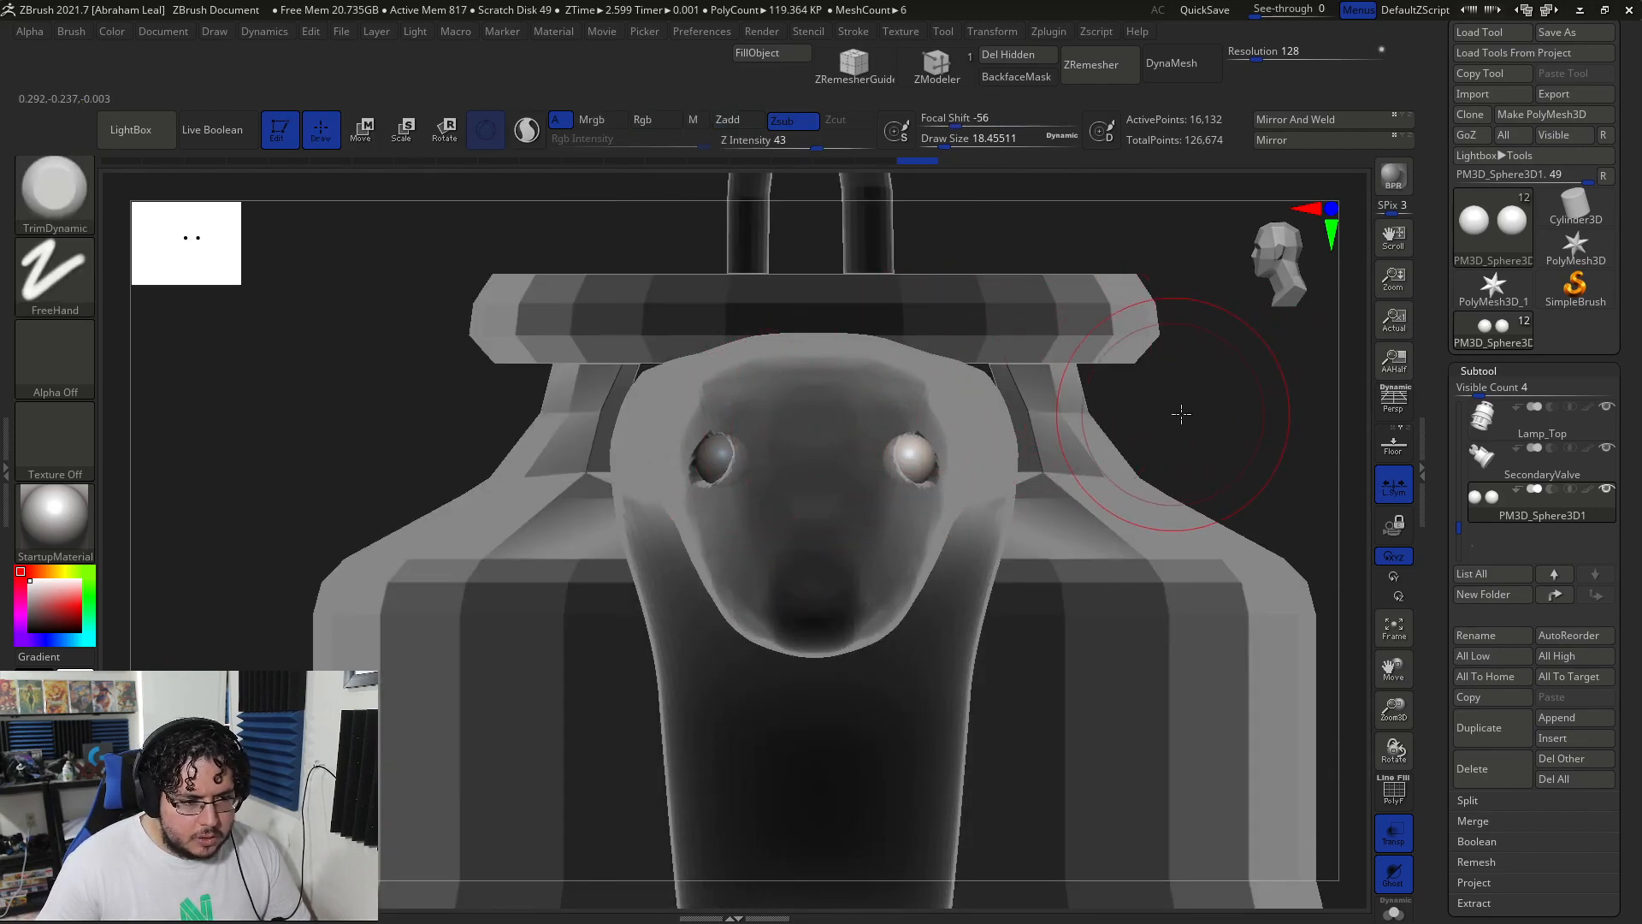
# - Make the SmallSnake subtool active with transparency off and subdivide its mesh once
pyautogui.moveTo(1177, 410); pyautogui.dragTo(1231, 408)
pyautogui.press('s')
pyautogui.moveTo(1198, 405); pyautogui.dragTo(1173, 405)
pyautogui.keyDown('alt'); pyautogui.click(887, 411); pyautogui.keyUp('alt')
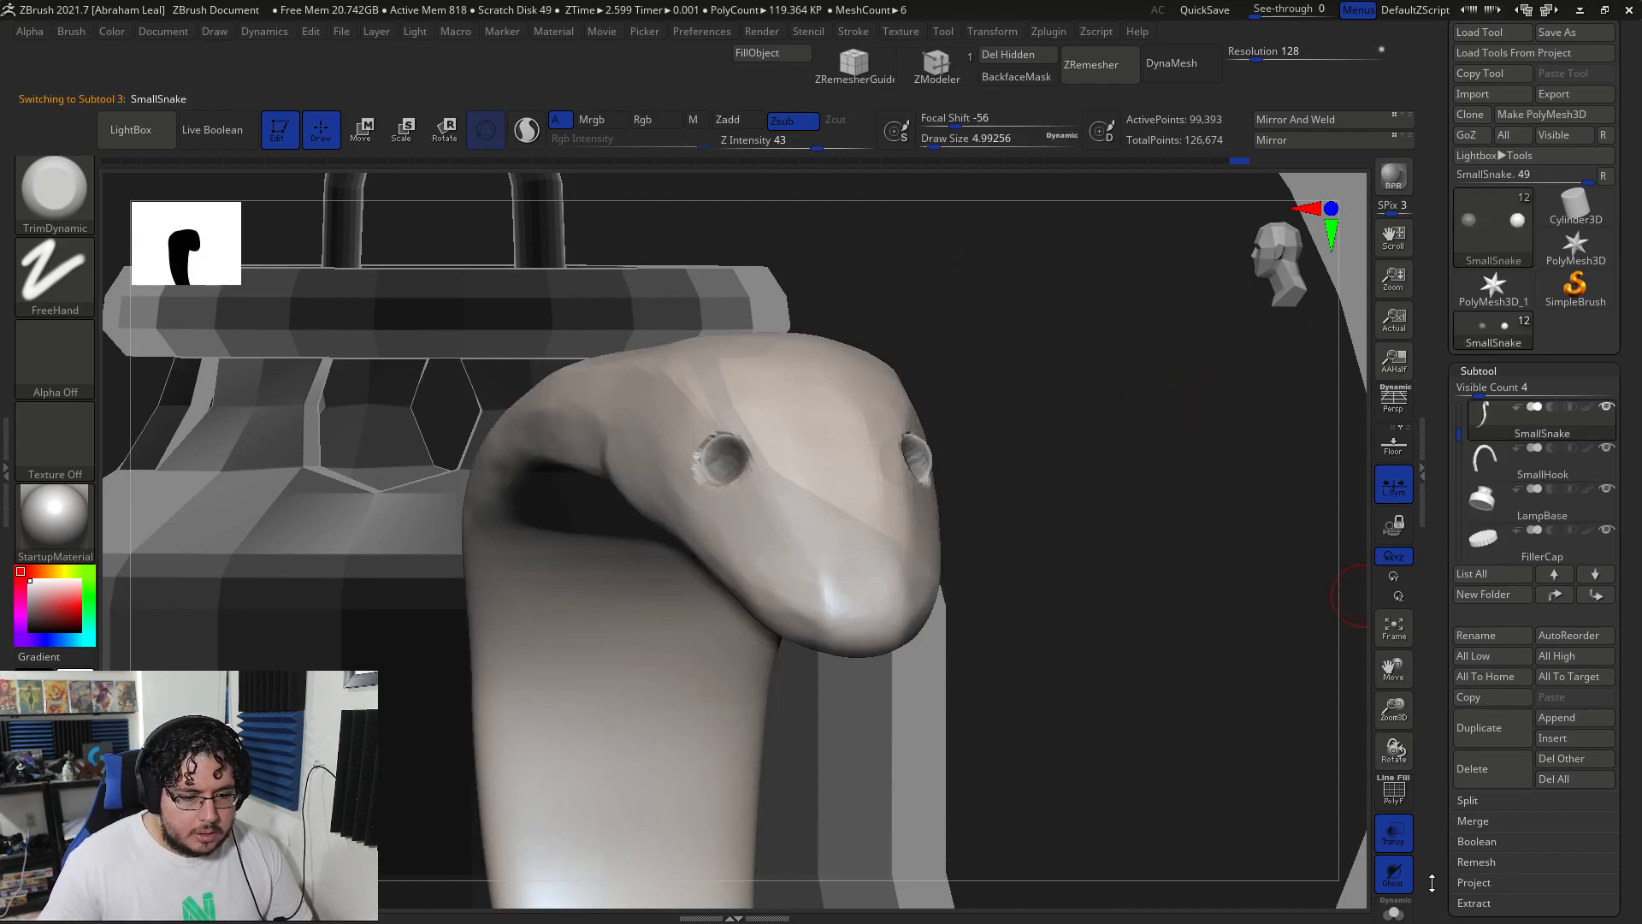
pyautogui.click(1395, 842)
pyautogui.moveTo(1067, 436)
pyautogui.mouseDown()
pyautogui.moveTo(1093, 460)
pyautogui.moveTo(1097, 415)
pyautogui.mouseUp()
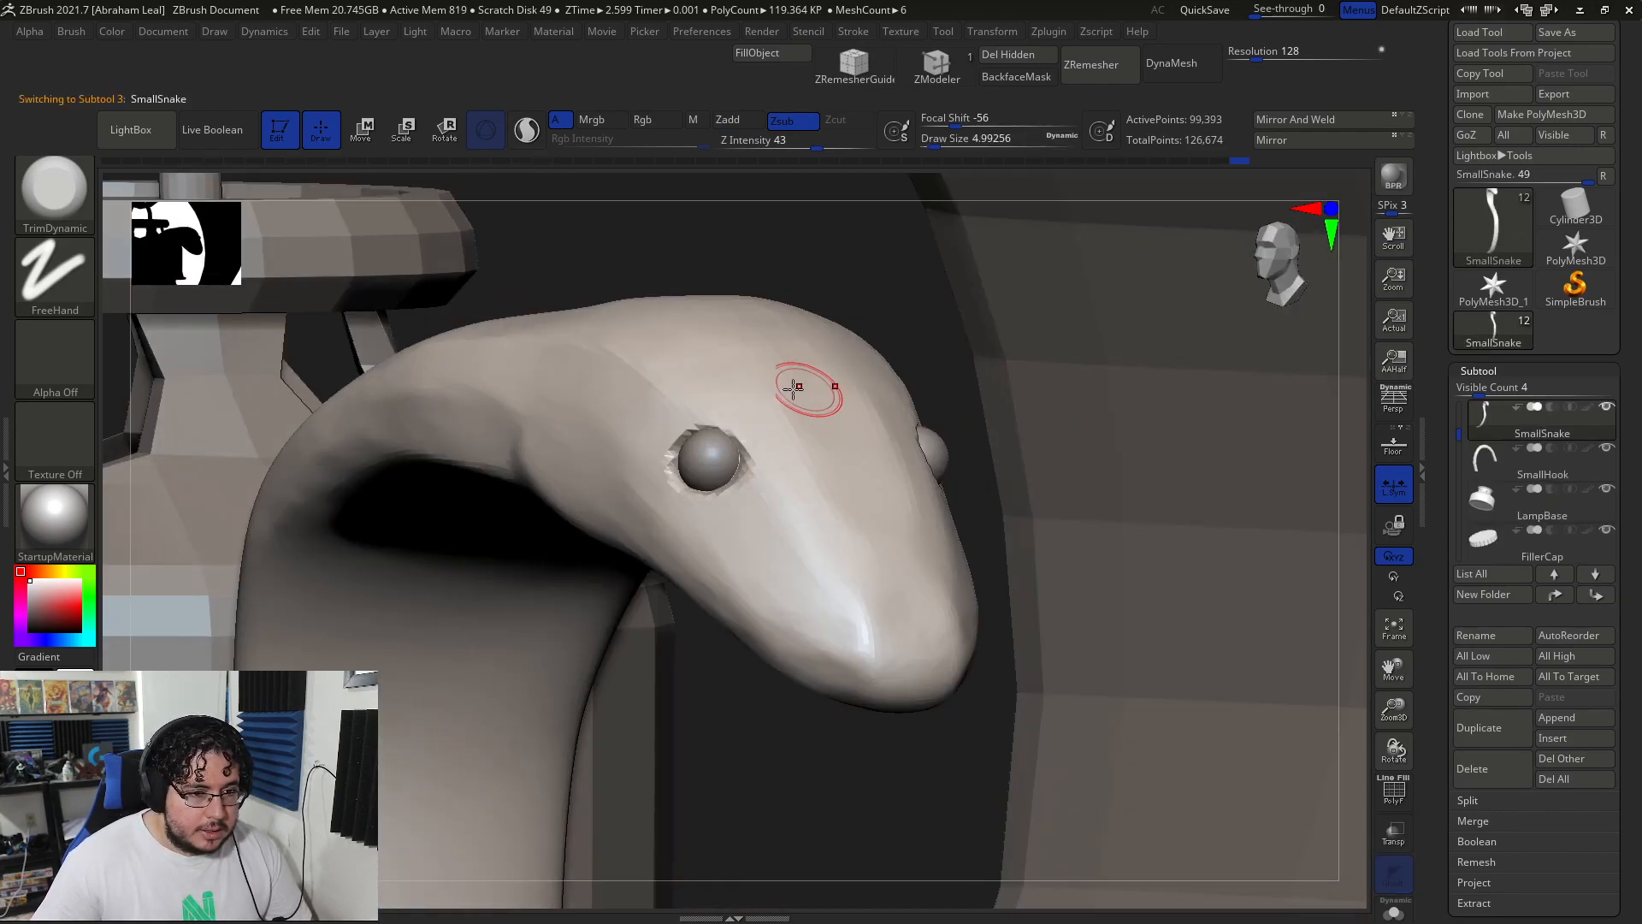
pyautogui.hotkey('ctrl', 'd')
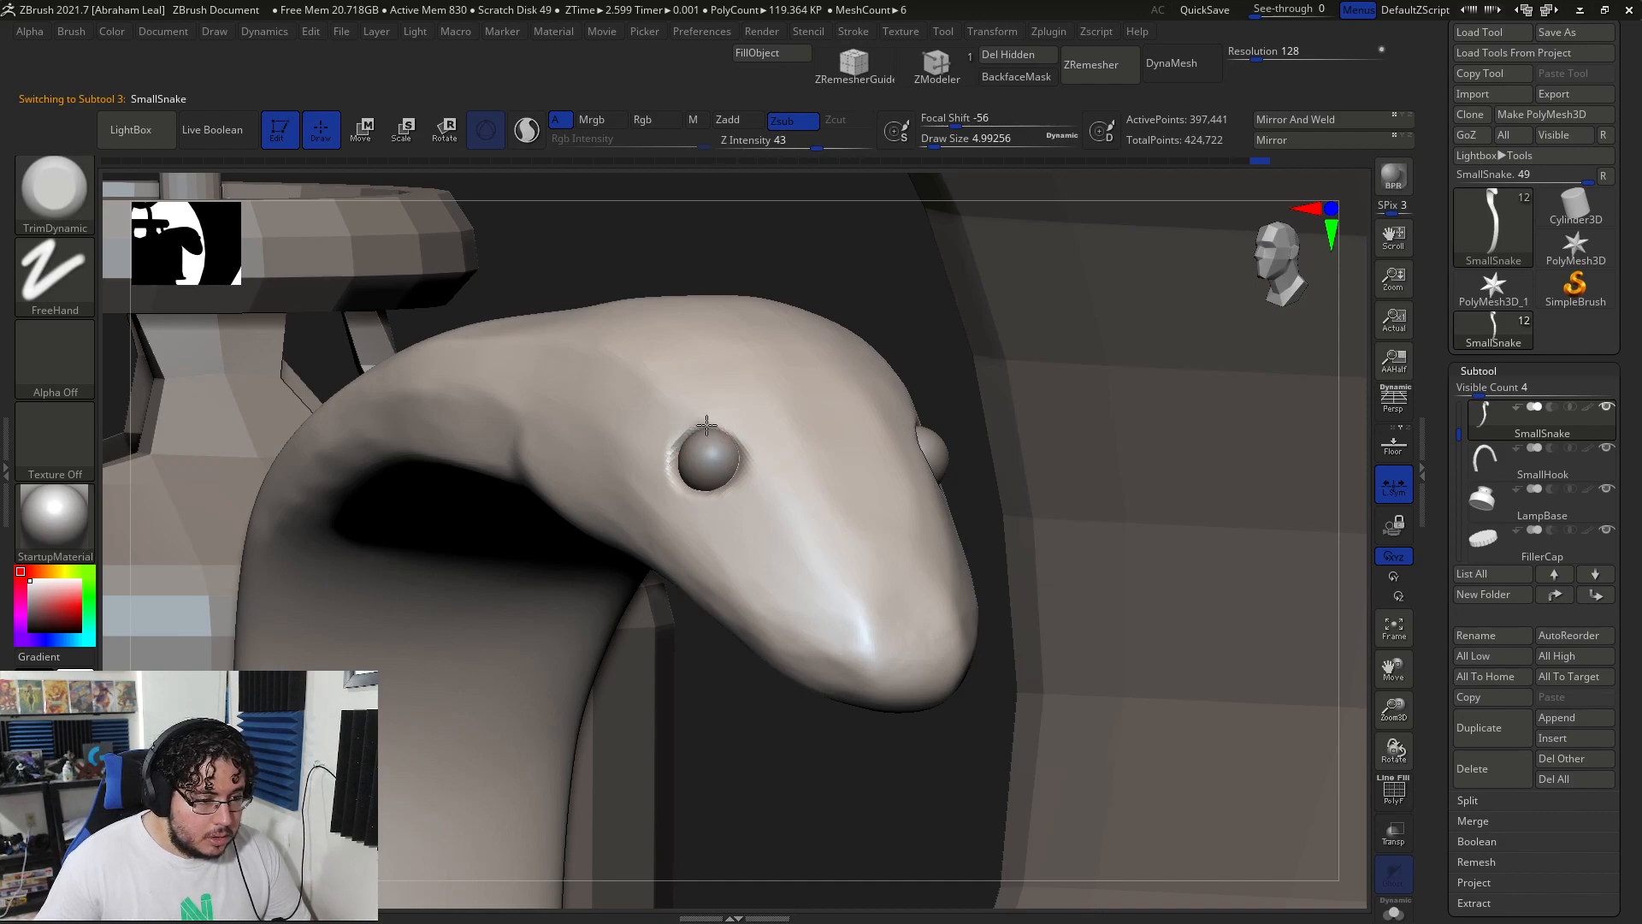
# - Build up raised rims around the snake's eyeballs using ClayBuildup at a draw size of about 5 and smooth them
pyautogui.press('b')
pyautogui.press('c')
pyautogui.press('b')
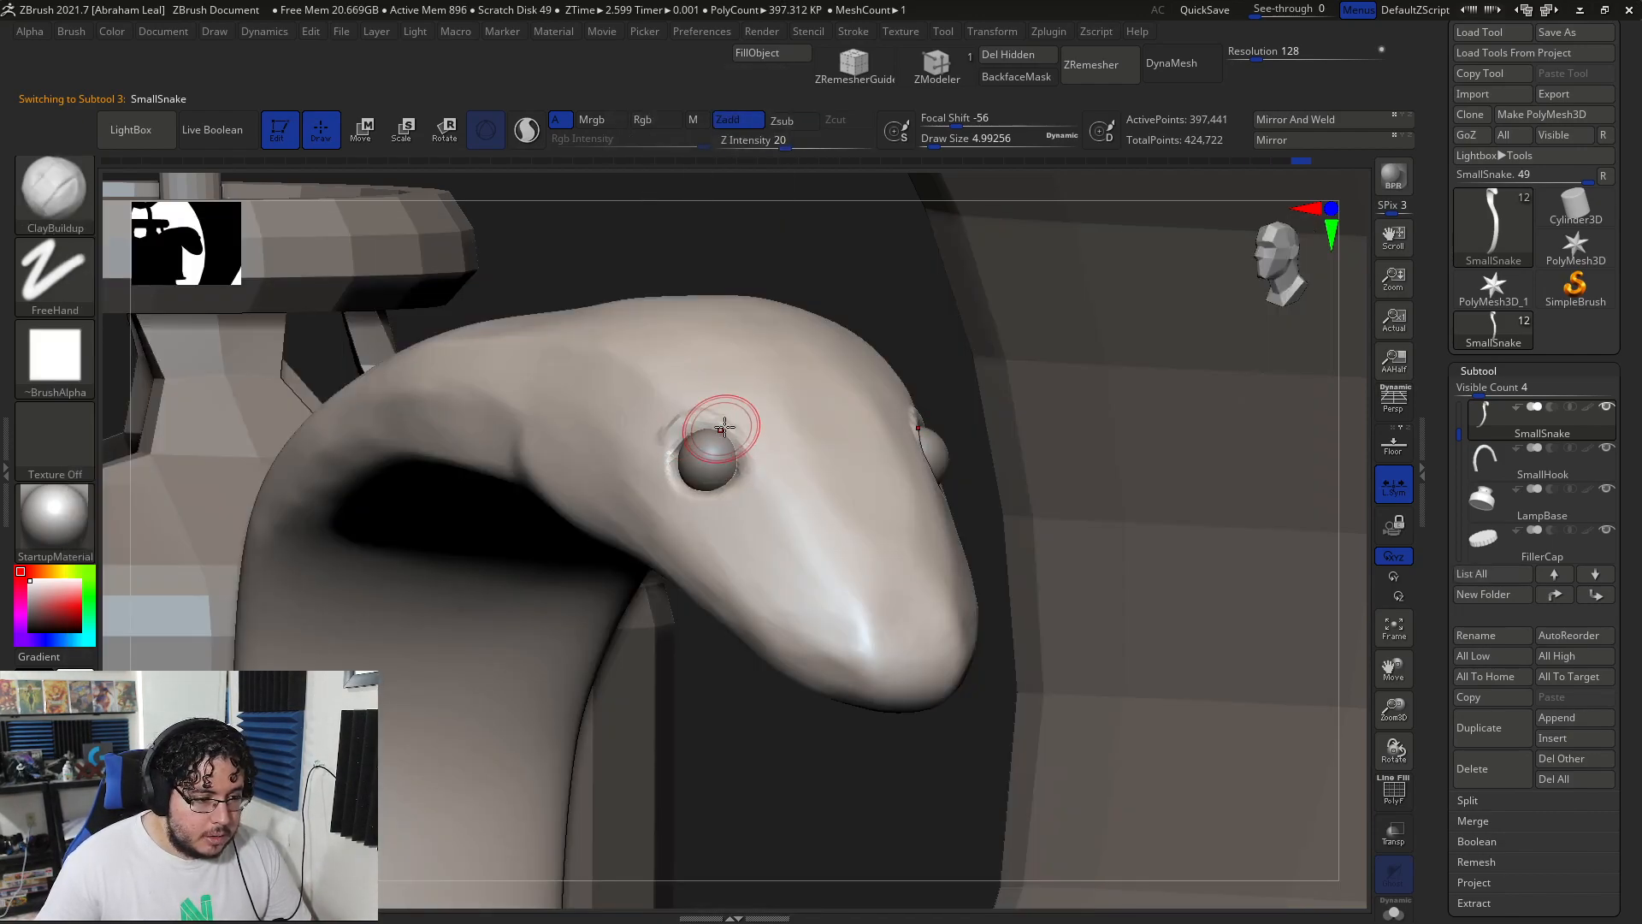
pyautogui.press('shift')
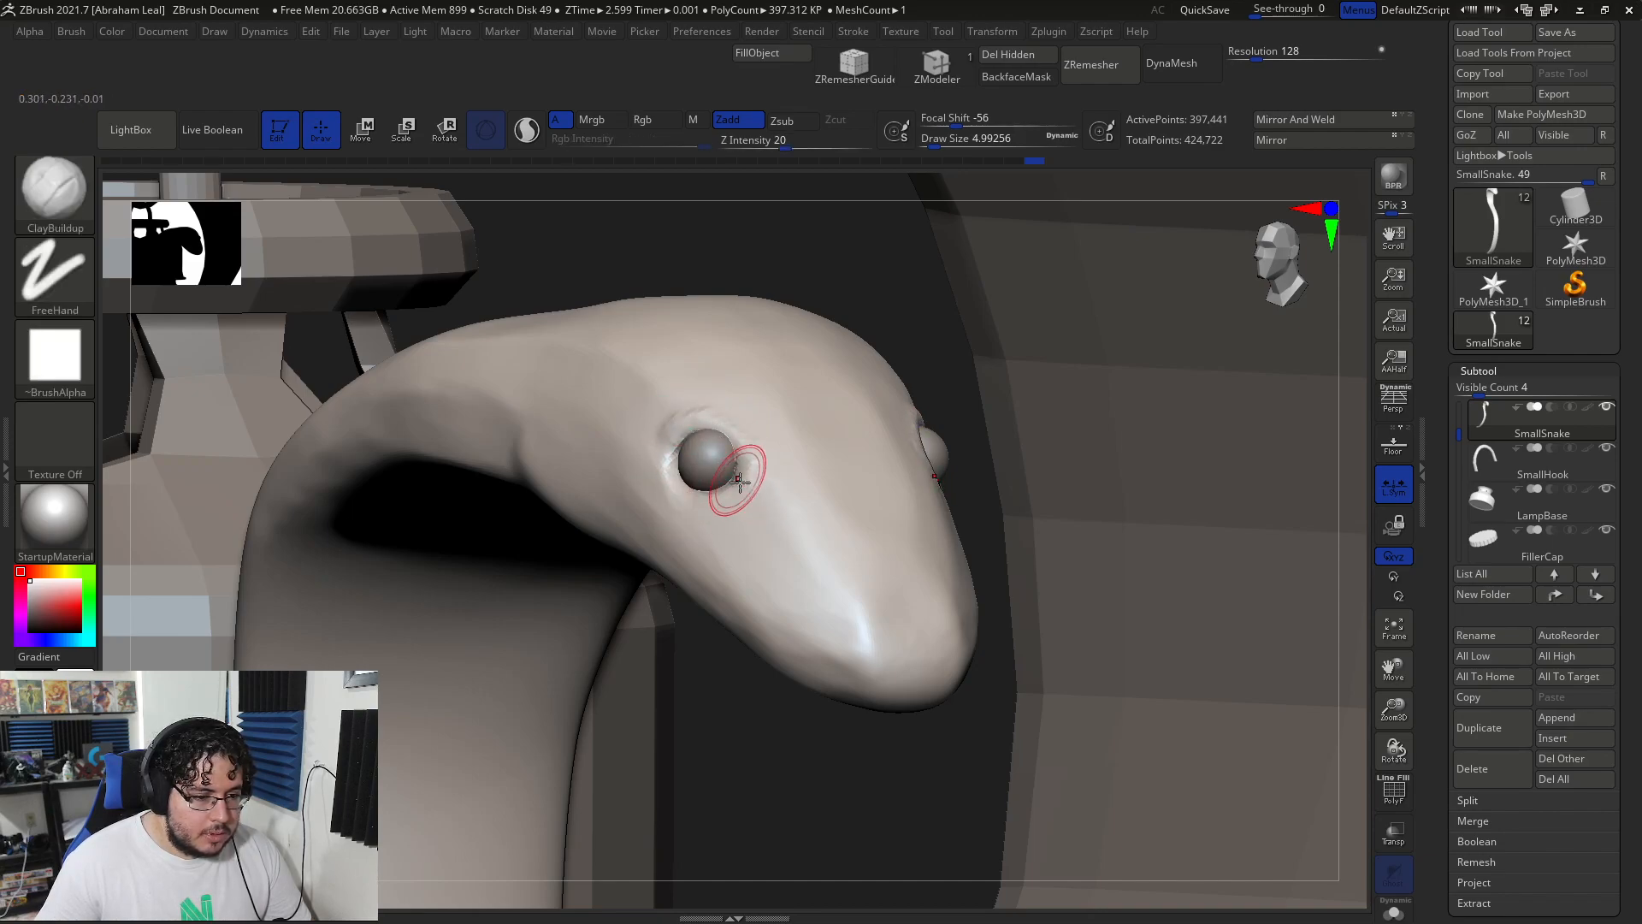
pyautogui.press('shift')
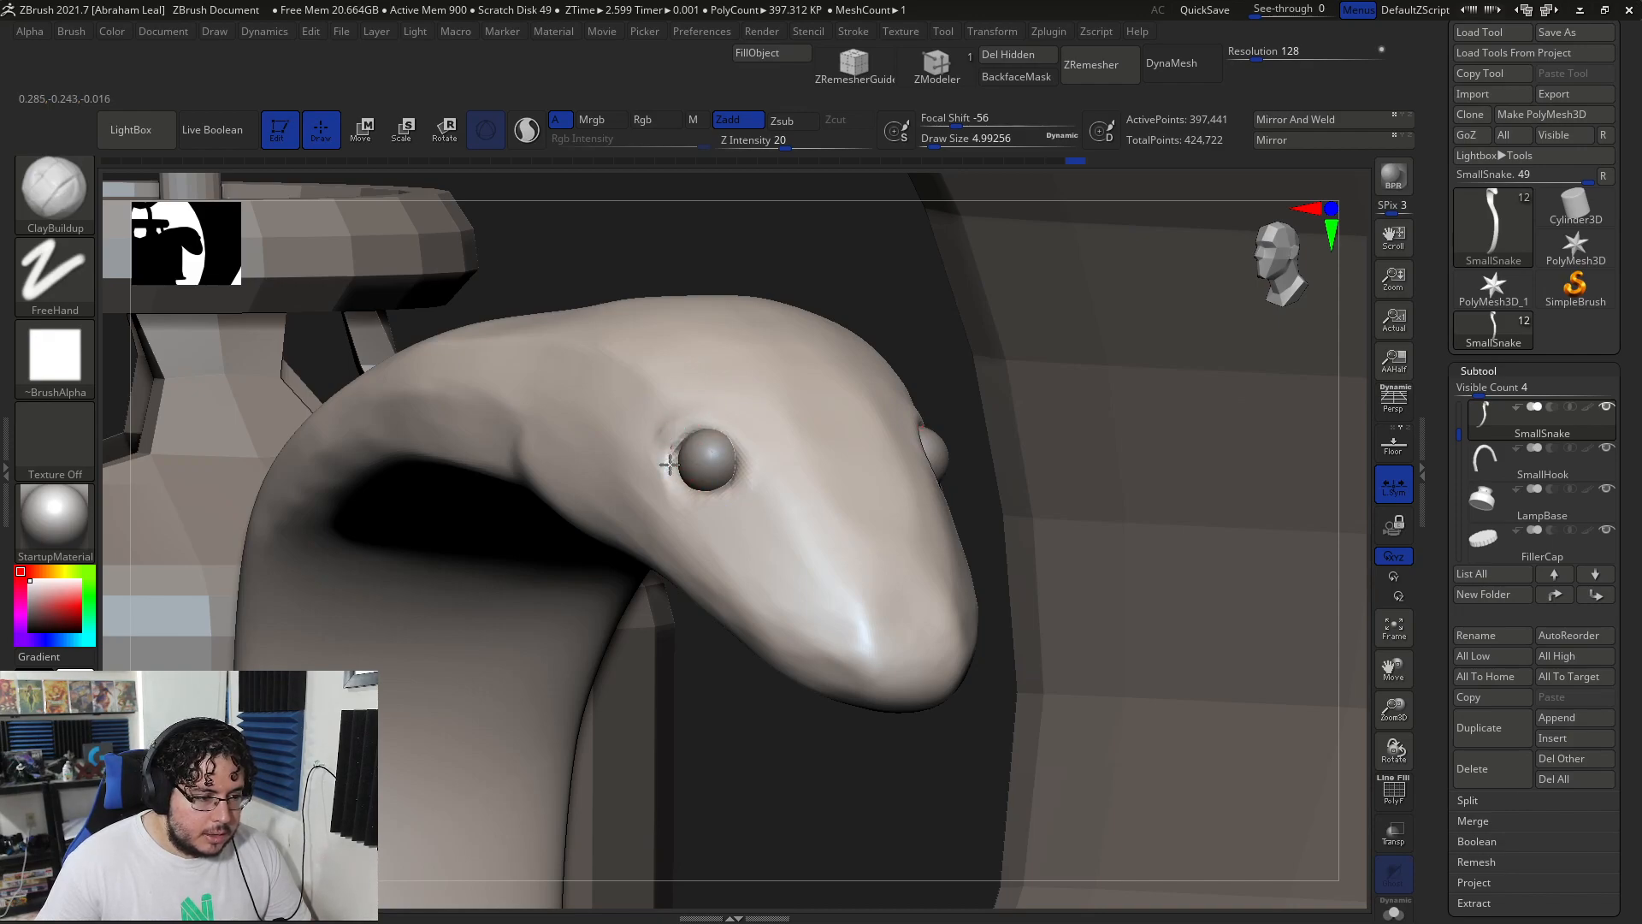
# - Smooth the eye rim of the small snake and subdivide its mesh once more
pyautogui.press('shift')
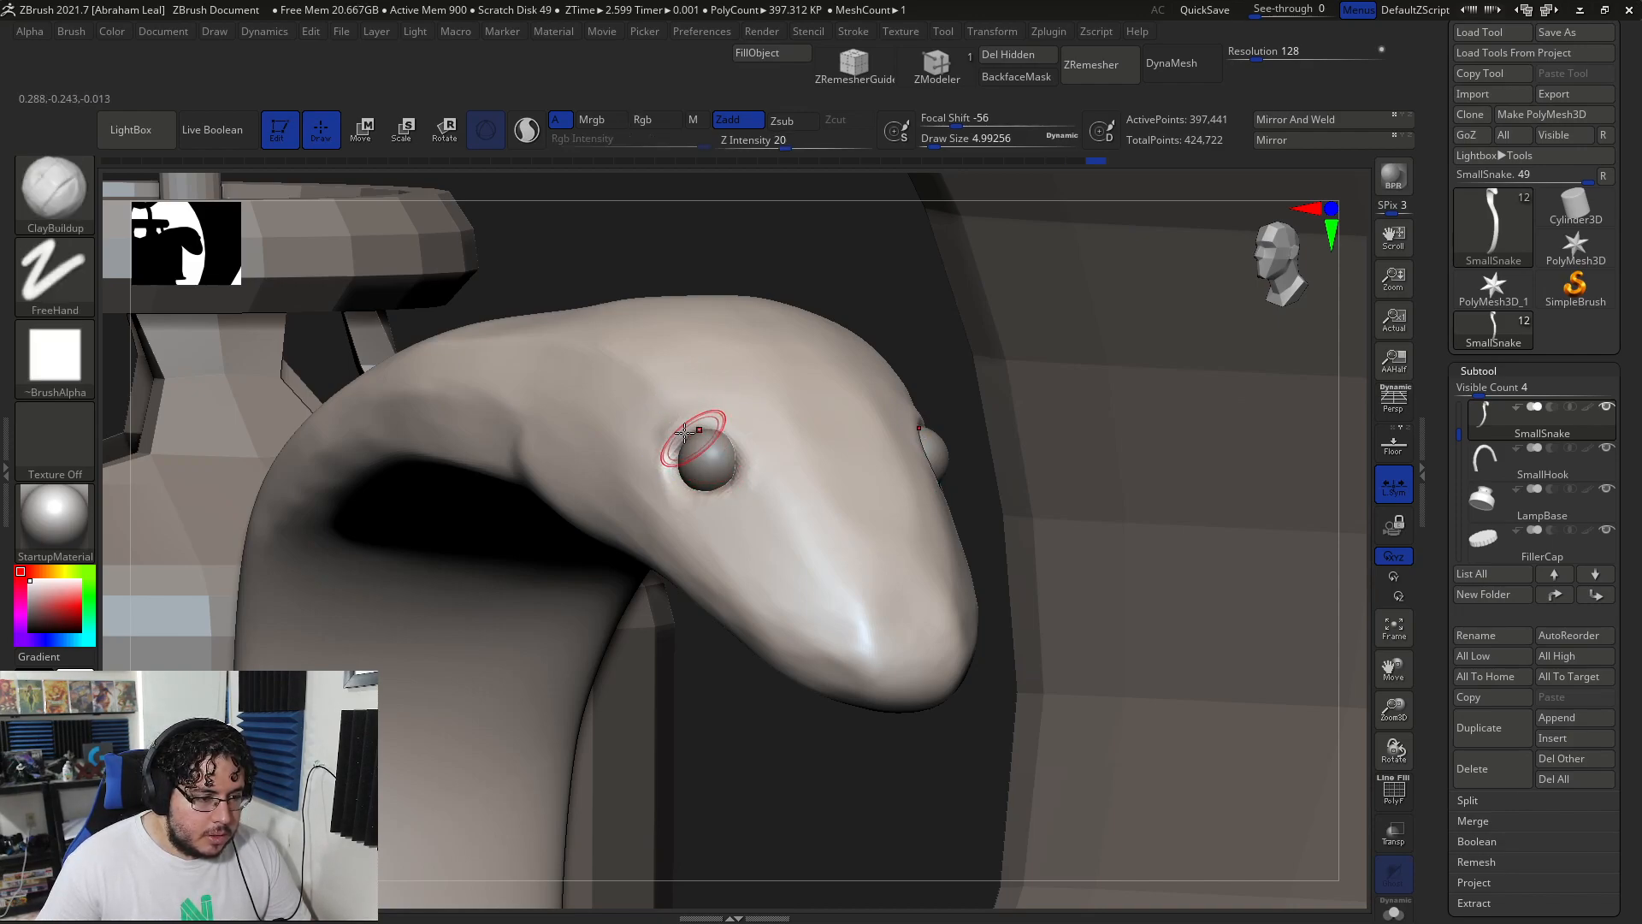
pyautogui.press('shift')
pyautogui.hotkey('ctrl', 'd')
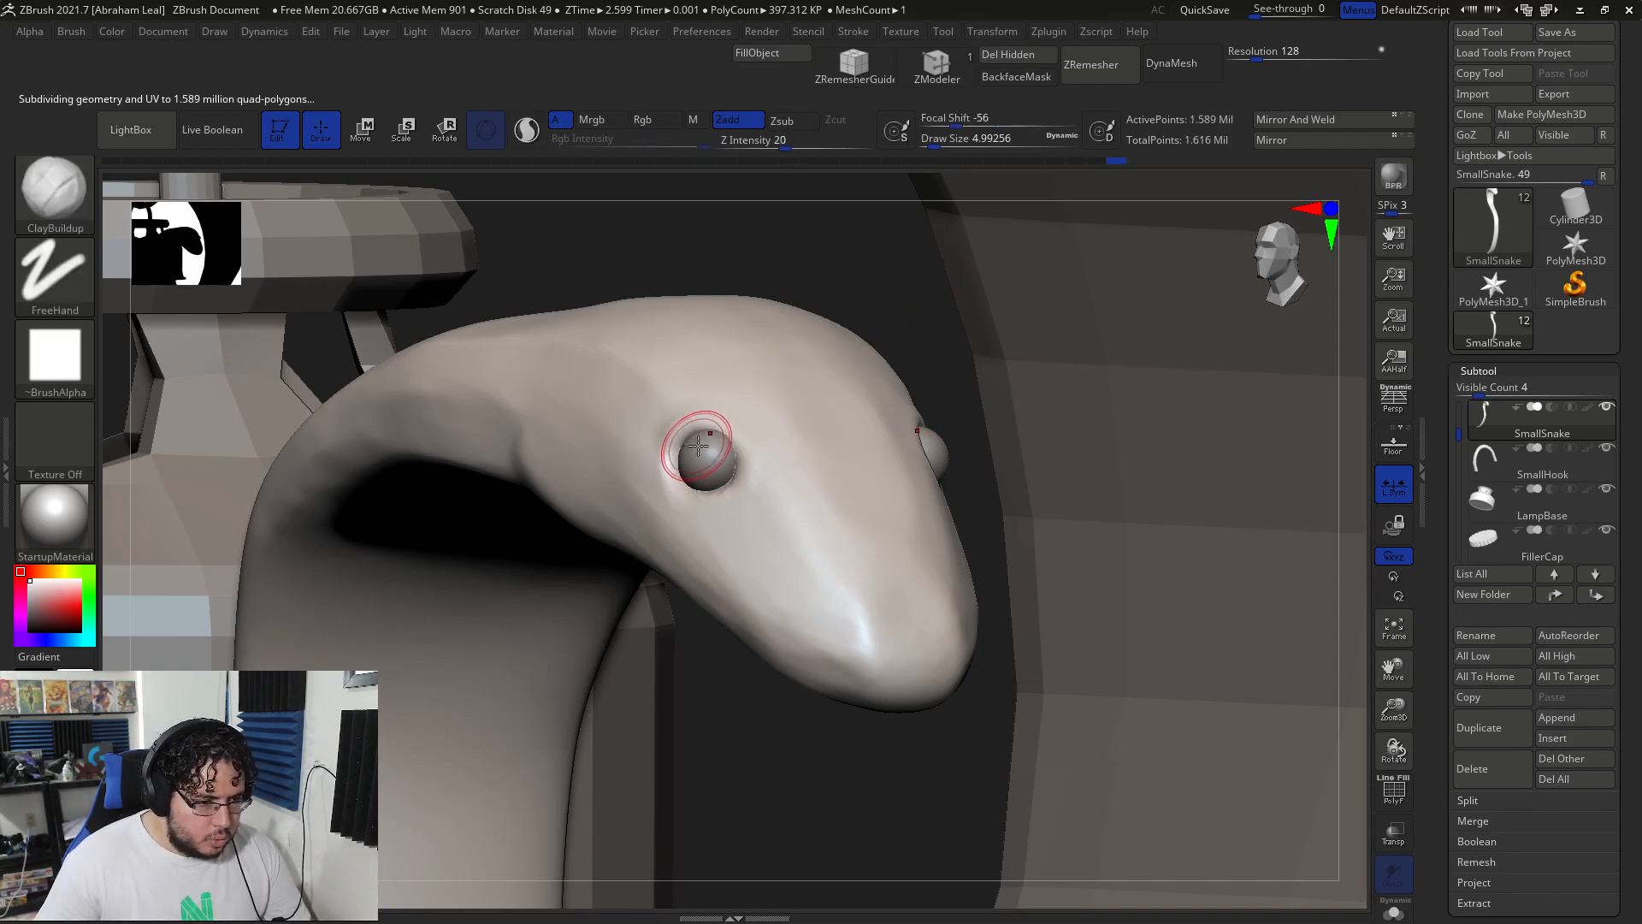
pyautogui.press('shift')
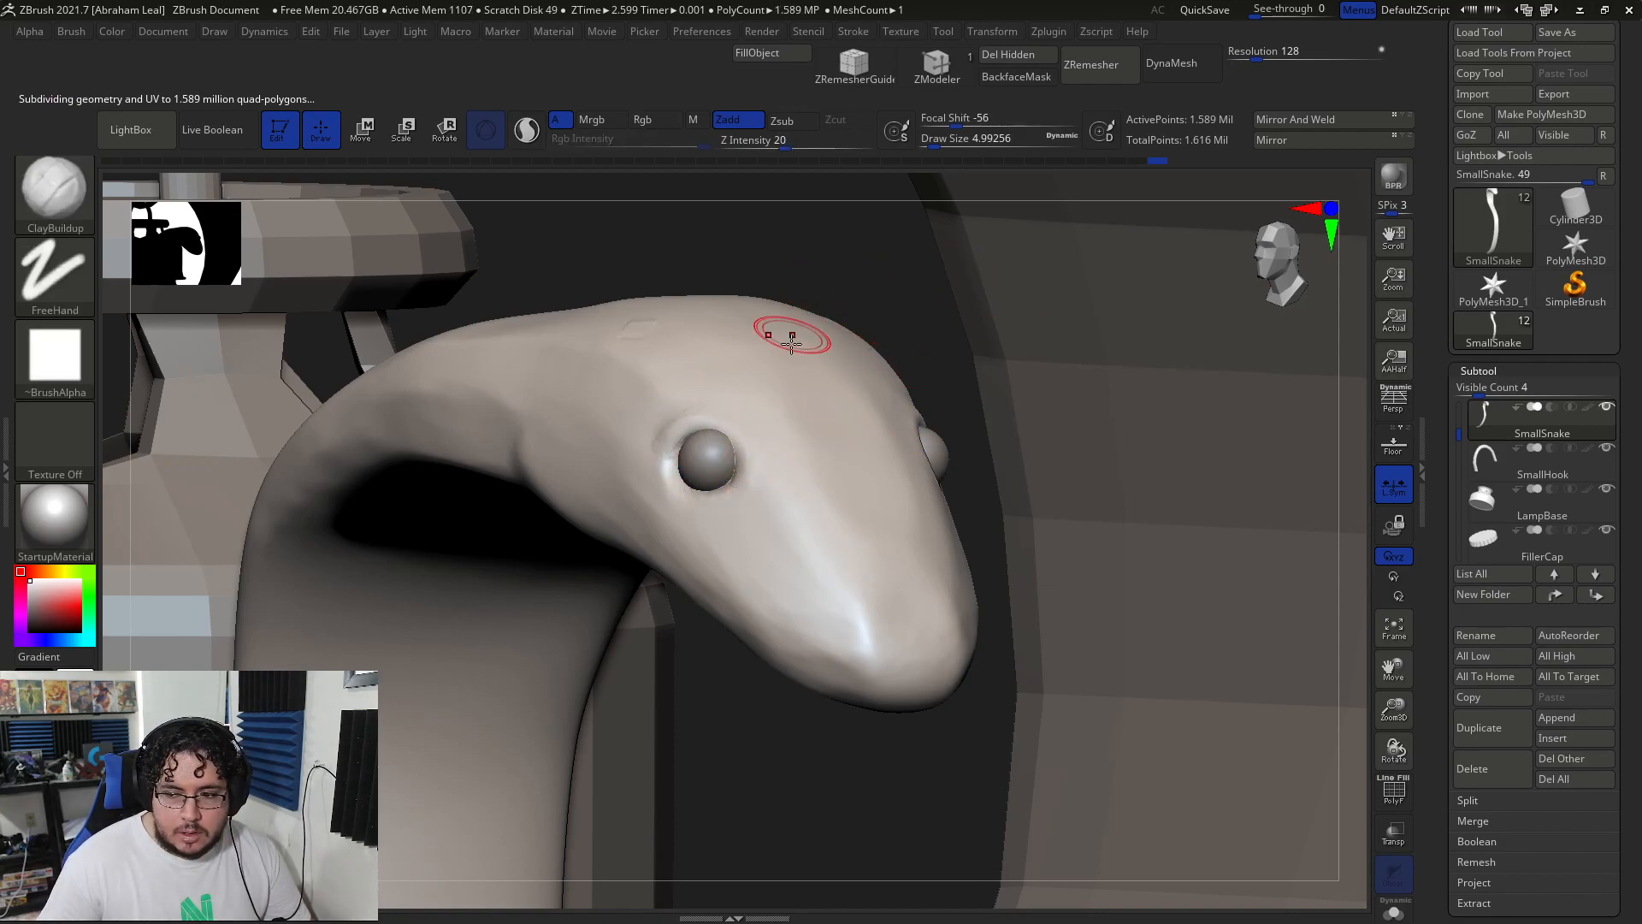
# - Sculpt a soft ridge along the side of the small snake's neck behind the eye and smooth it
pyautogui.moveTo(821, 268)
pyautogui.mouseDown()
pyautogui.moveTo(1038, 342)
pyautogui.moveTo(1019, 308)
pyautogui.moveTo(821, 378)
pyautogui.moveTo(594, 396)
pyautogui.mouseUp()
pyautogui.moveTo(504, 446); pyautogui.dragTo(756, 388)
pyautogui.moveTo(657, 396); pyautogui.dragTo(854, 393)
pyautogui.moveTo(705, 377)
pyautogui.mouseDown()
pyautogui.moveTo(857, 382)
pyautogui.moveTo(776, 389)
pyautogui.mouseUp()
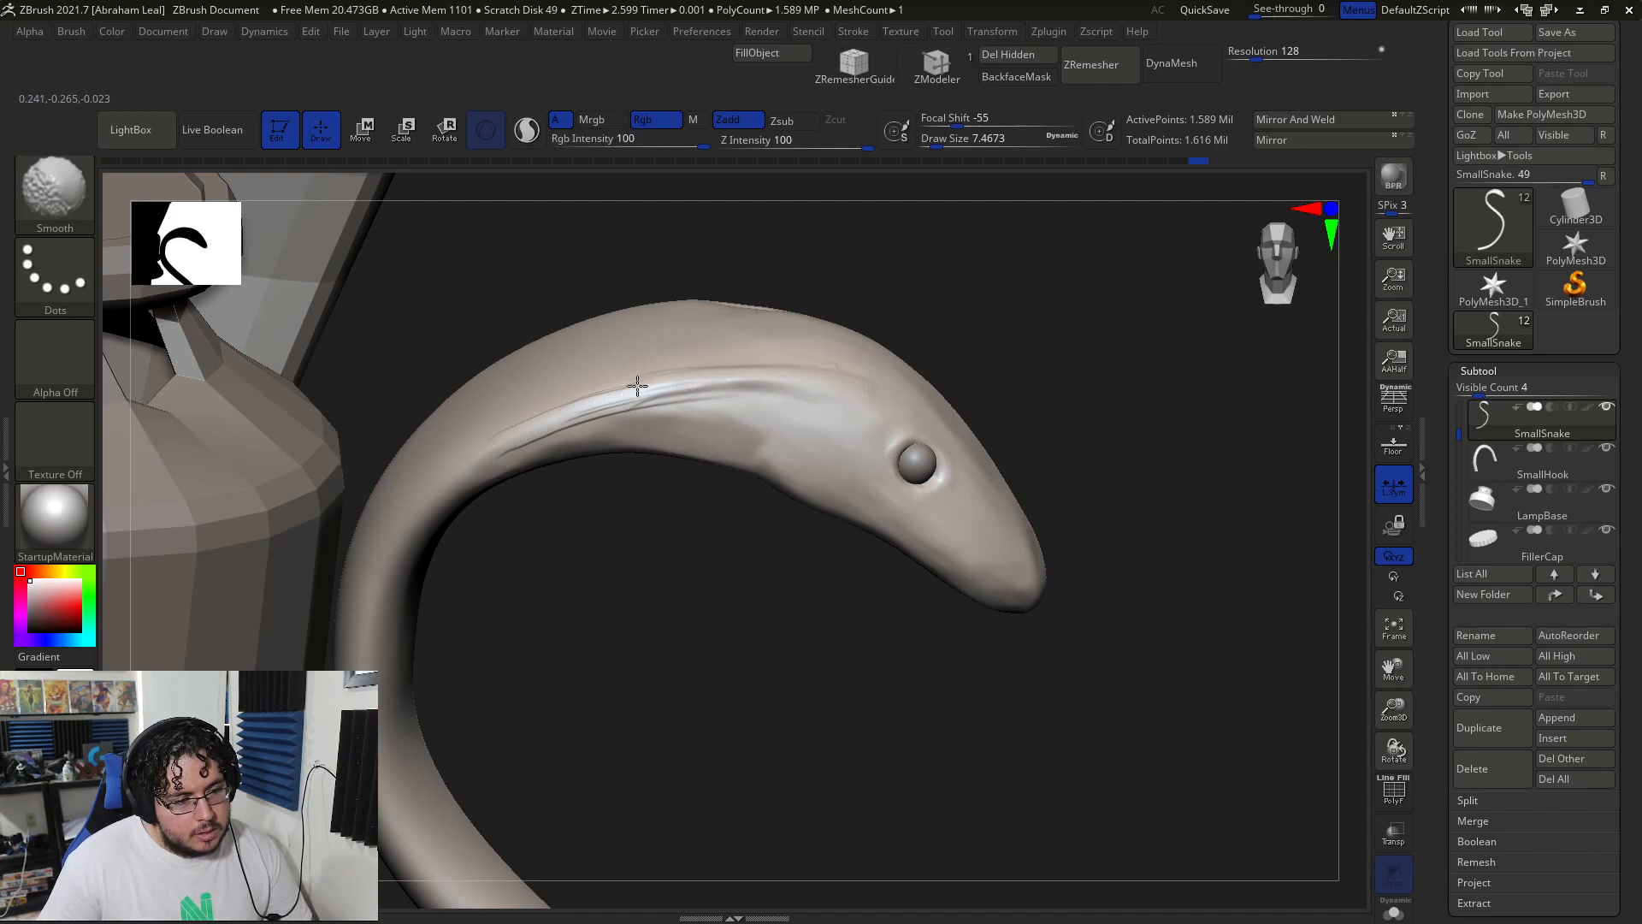
# - Plane the side of the small snake's neck with TrimDynamic at a draw size of about 14
pyautogui.press('b')
pyautogui.press('t')
pyautogui.press('d')
pyautogui.press('space')
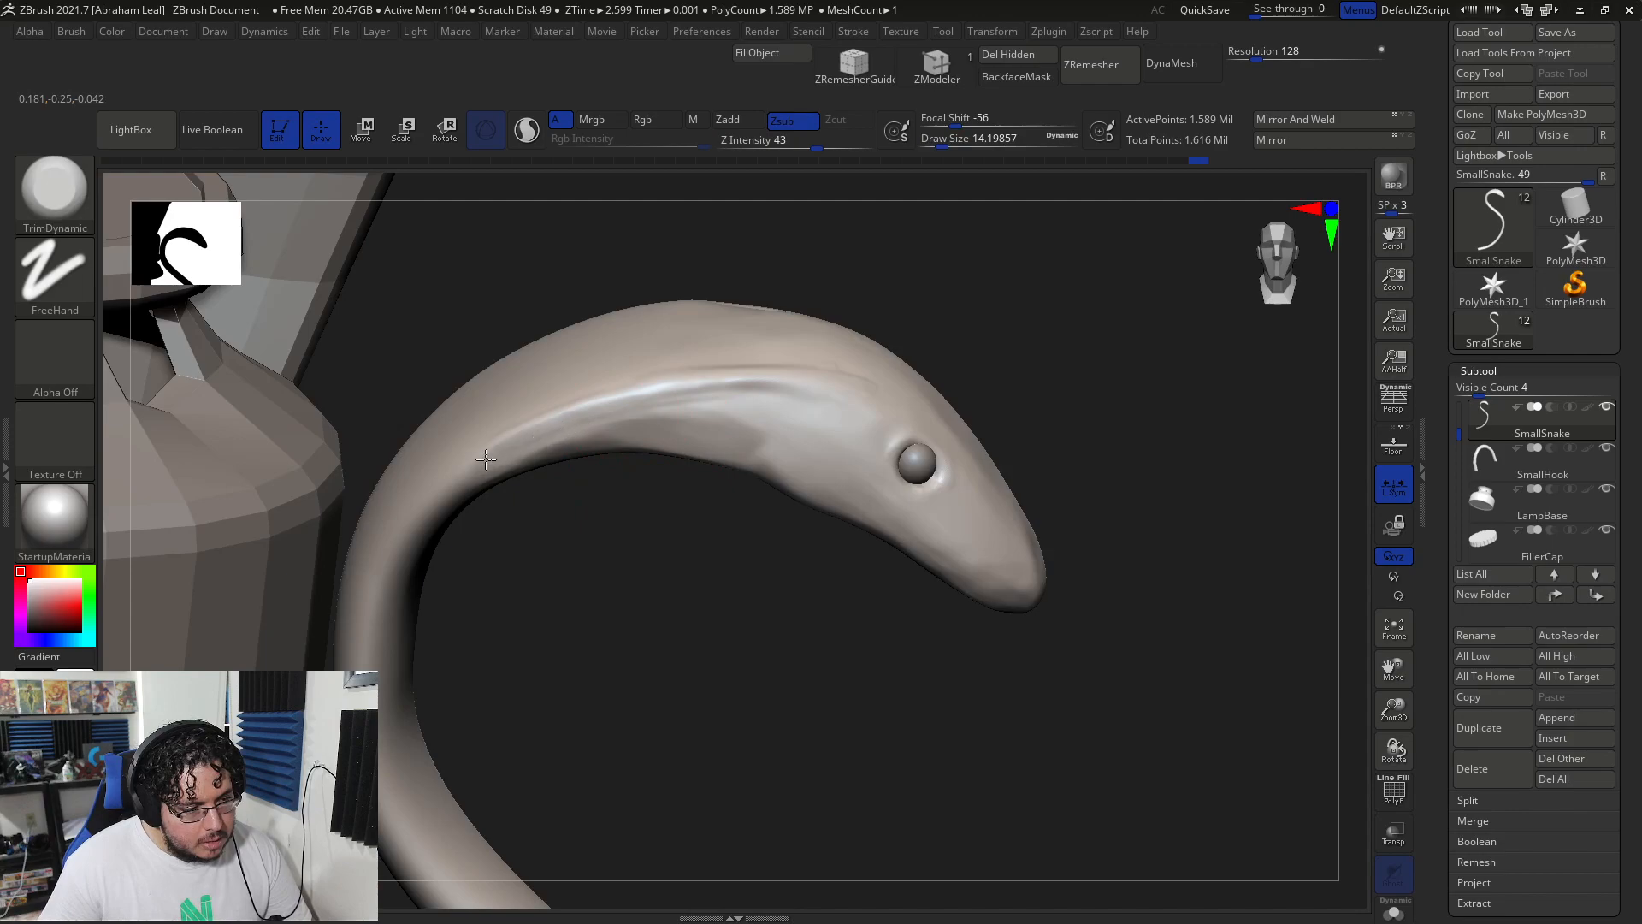
pyautogui.moveTo(962, 344); pyautogui.dragTo(957, 440)
pyautogui.moveTo(779, 353)
pyautogui.mouseDown()
pyautogui.moveTo(623, 370)
pyautogui.moveTo(490, 430)
pyautogui.moveTo(660, 398)
pyautogui.mouseUp()
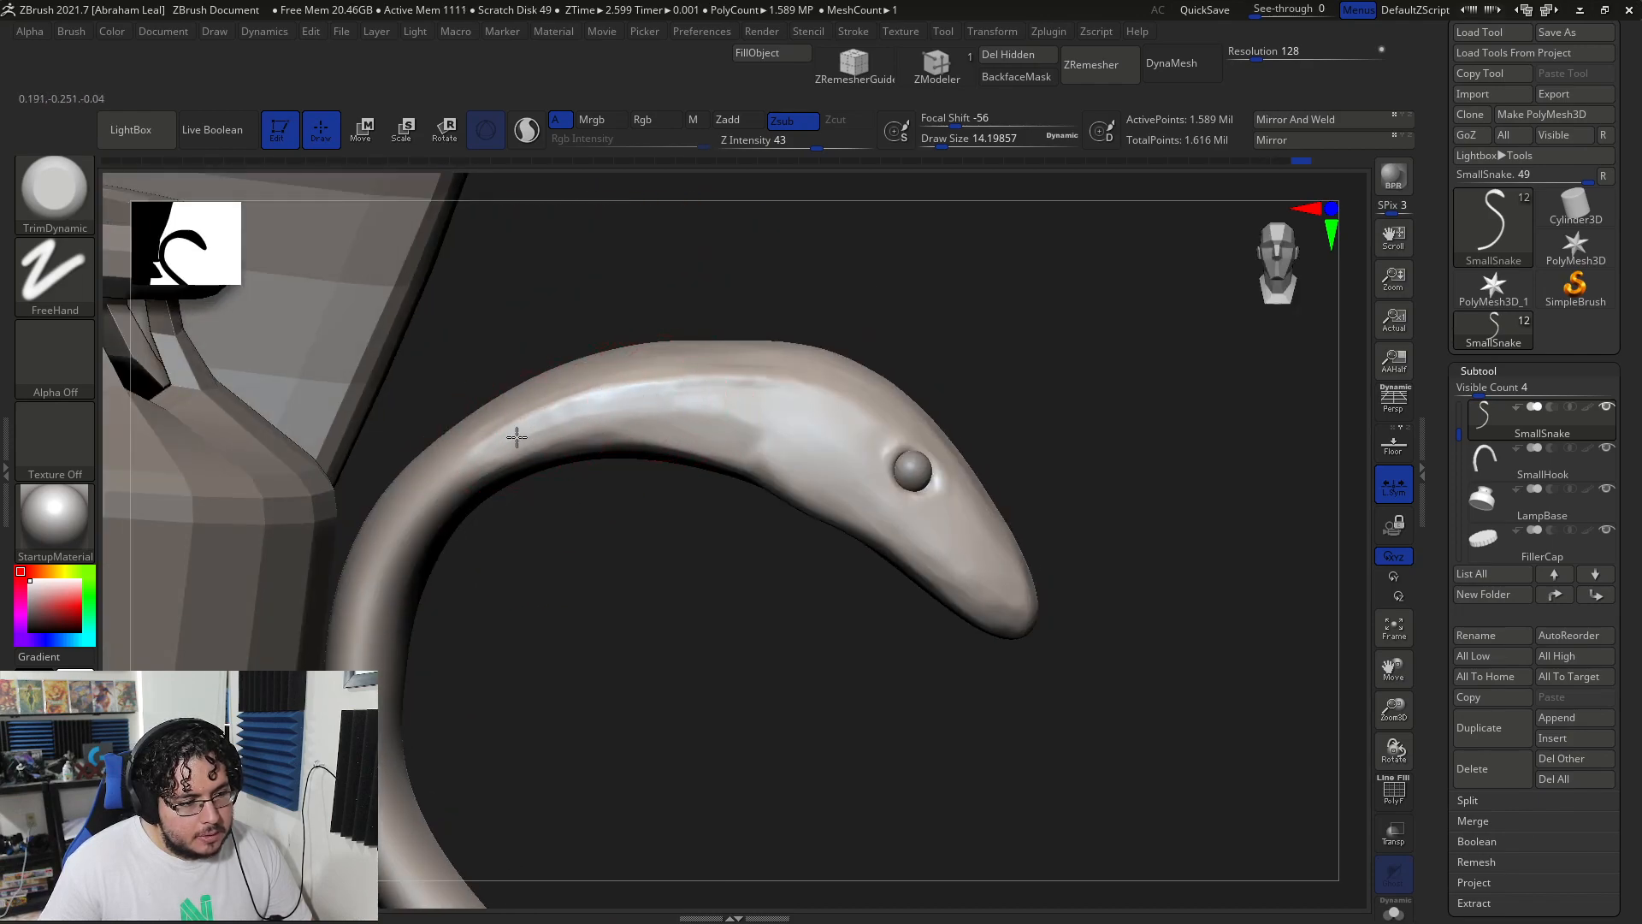
pyautogui.moveTo(605, 416); pyautogui.dragTo(522, 434)
pyautogui.moveTo(609, 478)
pyautogui.mouseDown()
pyautogui.moveTo(616, 506)
pyautogui.moveTo(579, 424)
pyautogui.mouseUp()
pyautogui.moveTo(565, 488)
pyautogui.mouseDown()
pyautogui.moveTo(590, 502)
pyautogui.moveTo(305, 561)
pyautogui.moveTo(385, 418)
pyautogui.moveTo(500, 594)
pyautogui.mouseUp()
# - Drop the small snake to its lowest subdivision level and reshape the neck below the head from the front with the Move brush
pyautogui.hotkey('shift', 'd')
pyautogui.hotkey('shift', 'd')
pyautogui.hotkey('shift', 'd')
pyautogui.hotkey('shift', 'd')
pyautogui.press('b')
pyautogui.press('m')
pyautogui.press('v')
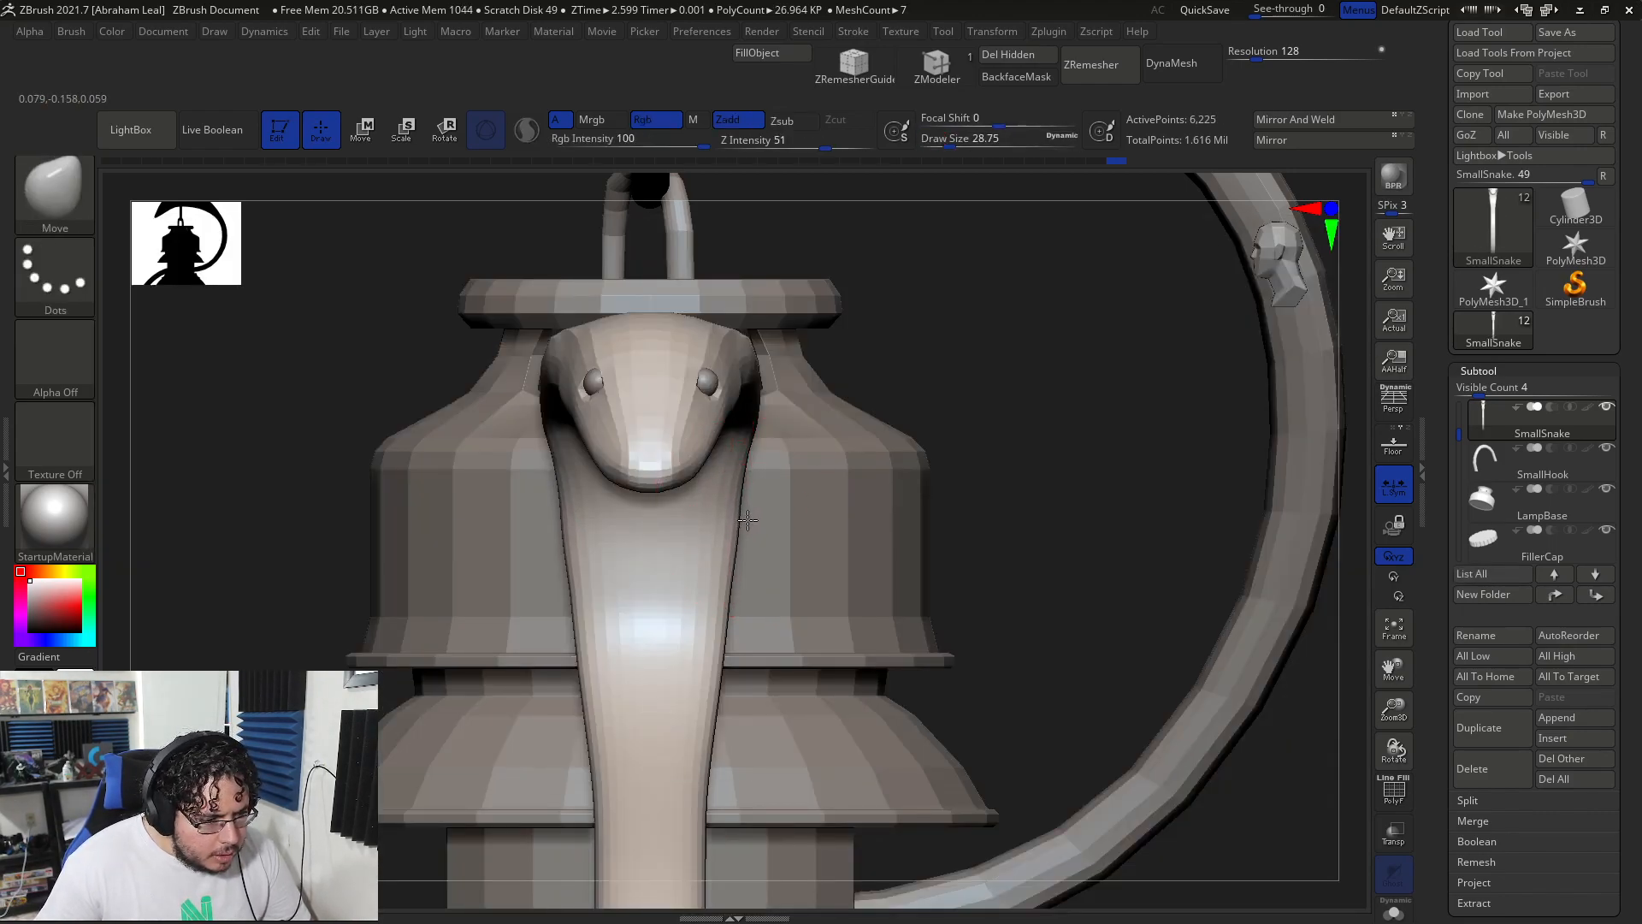
pyautogui.moveTo(742, 505); pyautogui.dragTo(748, 504)
pyautogui.keyDown('alt'); pyautogui.moveTo(961, 464); pyautogui.dragTo(964, 389); pyautogui.keyUp('alt')
pyautogui.press('space')
pyautogui.moveTo(716, 581); pyautogui.dragTo(725, 584)
# - Refine the curve and thickness of the small snake's neck from several sides with the Move brush and smooth it
pyautogui.moveTo(1015, 487); pyautogui.dragTo(628, 506)
pyautogui.press('space')
pyautogui.keyDown('shift'); pyautogui.moveTo(590, 445); pyautogui.dragTo(590, 411); pyautogui.keyUp('shift')
pyautogui.moveTo(1171, 445); pyautogui.dragTo(920, 419)
pyautogui.press('space')
pyautogui.moveTo(1095, 412); pyautogui.dragTo(851, 409)
pyautogui.press('space')
pyautogui.keyDown('shift'); pyautogui.moveTo(716, 410); pyautogui.dragTo(689, 416); pyautogui.keyUp('shift')
pyautogui.keyDown('alt'); pyautogui.moveTo(509, 495); pyautogui.dragTo(637, 487); pyautogui.keyUp('alt')
pyautogui.moveTo(1046, 596)
pyautogui.mouseDown()
pyautogui.moveTo(849, 476)
pyautogui.moveTo(715, 440)
pyautogui.mouseUp()
# - Return the small snake to its highest subdivision level and plane its body curve with TrimDynamic at a draw size of about 22
pyautogui.hotkey('ctrl', 'd')
pyautogui.hotkey('ctrl', 'd')
pyautogui.press('b')
pyautogui.press('t')
pyautogui.press('d')
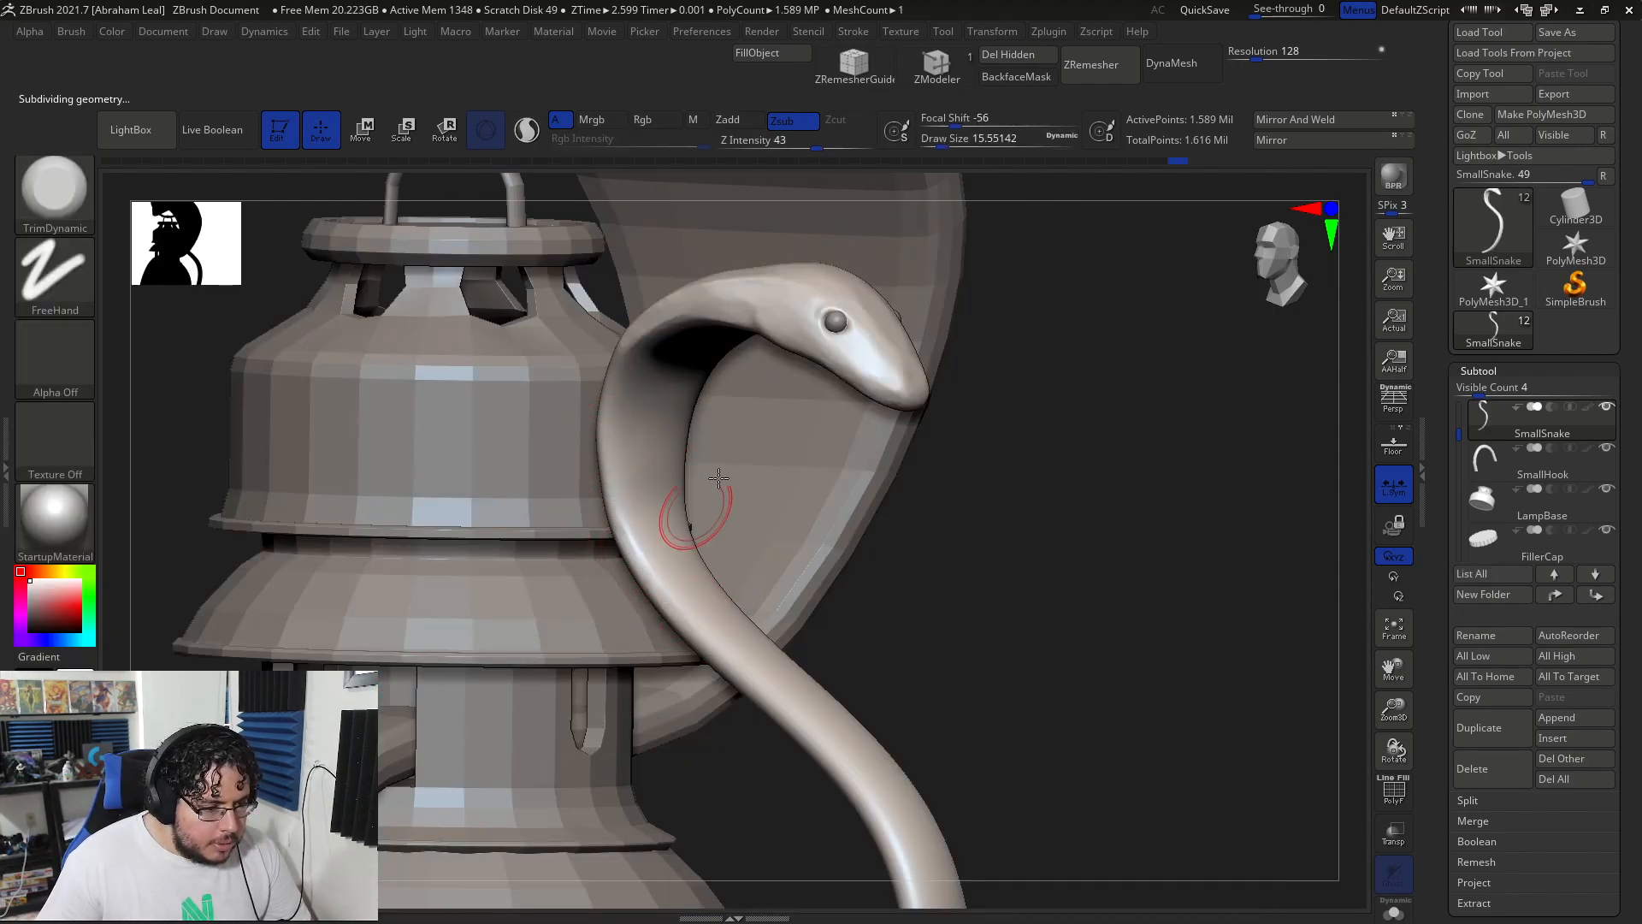
pyautogui.keyDown('alt'); pyautogui.moveTo(870, 554); pyautogui.dragTo(826, 454); pyautogui.keyUp('alt')
pyautogui.press('space')
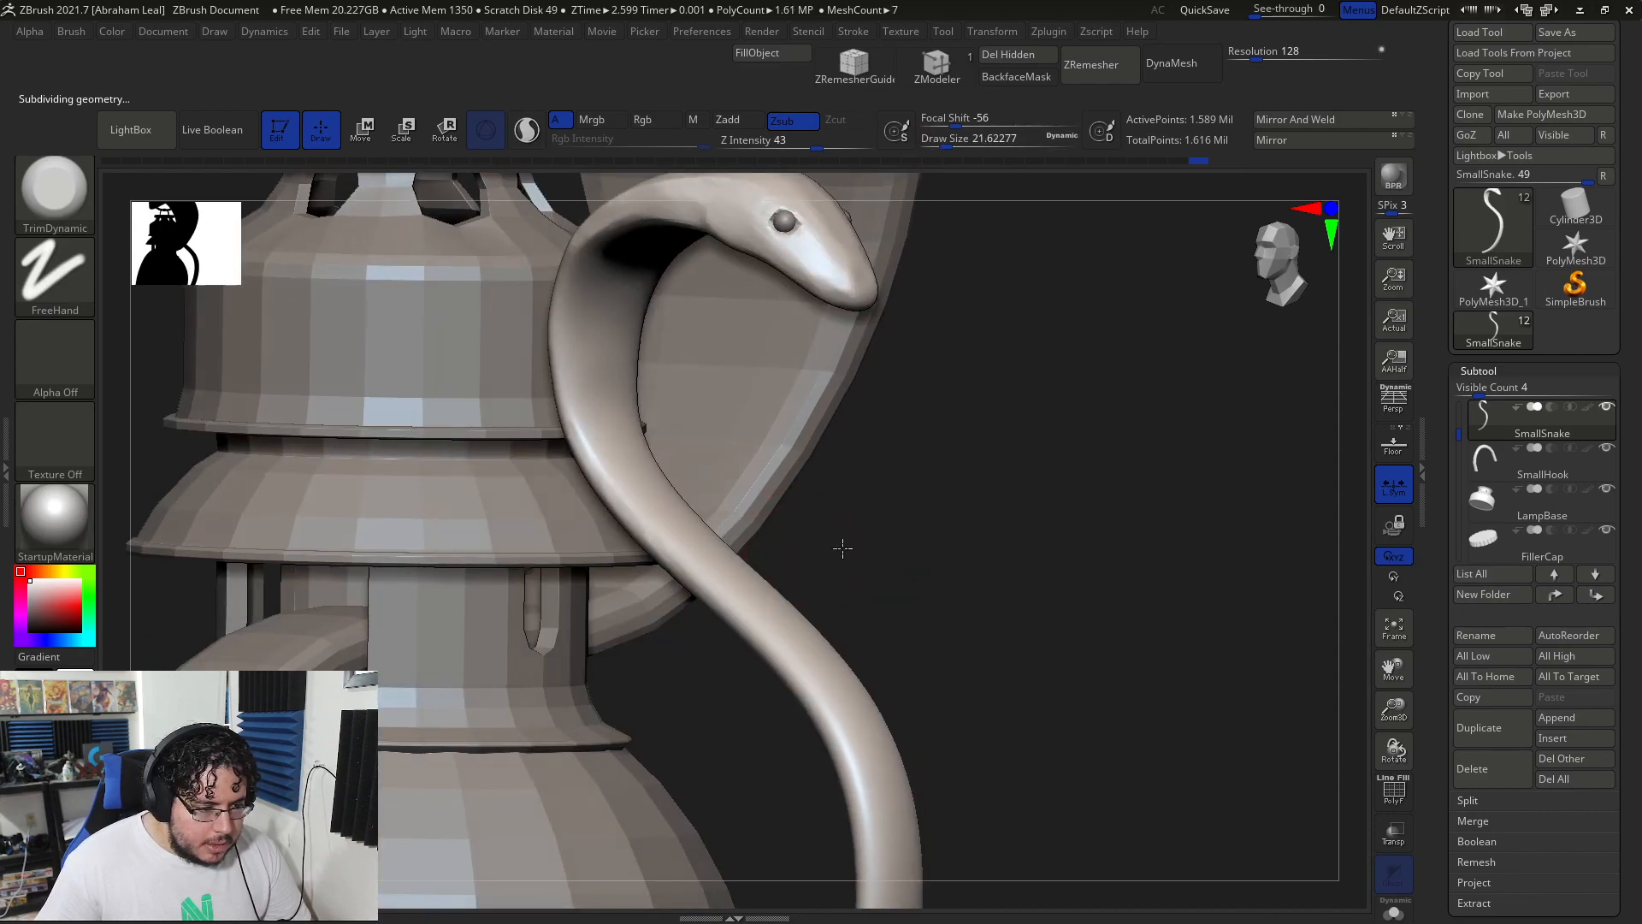
pyautogui.moveTo(850, 547); pyautogui.dragTo(753, 569)
pyautogui.moveTo(900, 611); pyautogui.dragTo(749, 626)
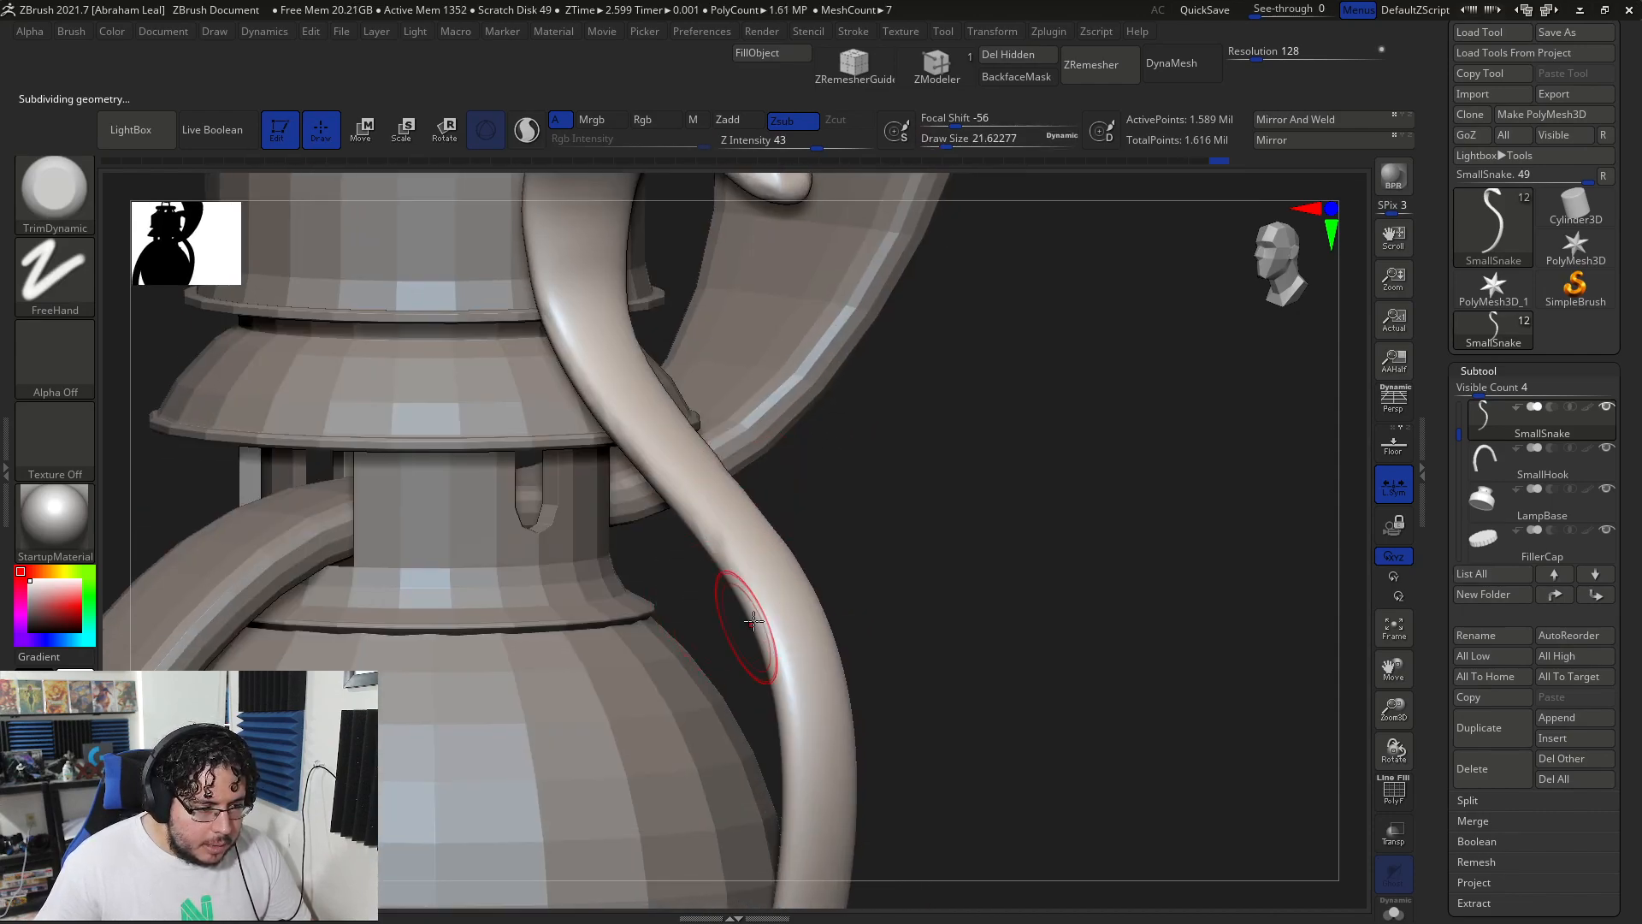
pyautogui.moveTo(864, 530)
pyautogui.mouseDown()
pyautogui.moveTo(862, 432)
pyautogui.moveTo(912, 451)
pyautogui.moveTo(793, 452)
pyautogui.mouseUp()
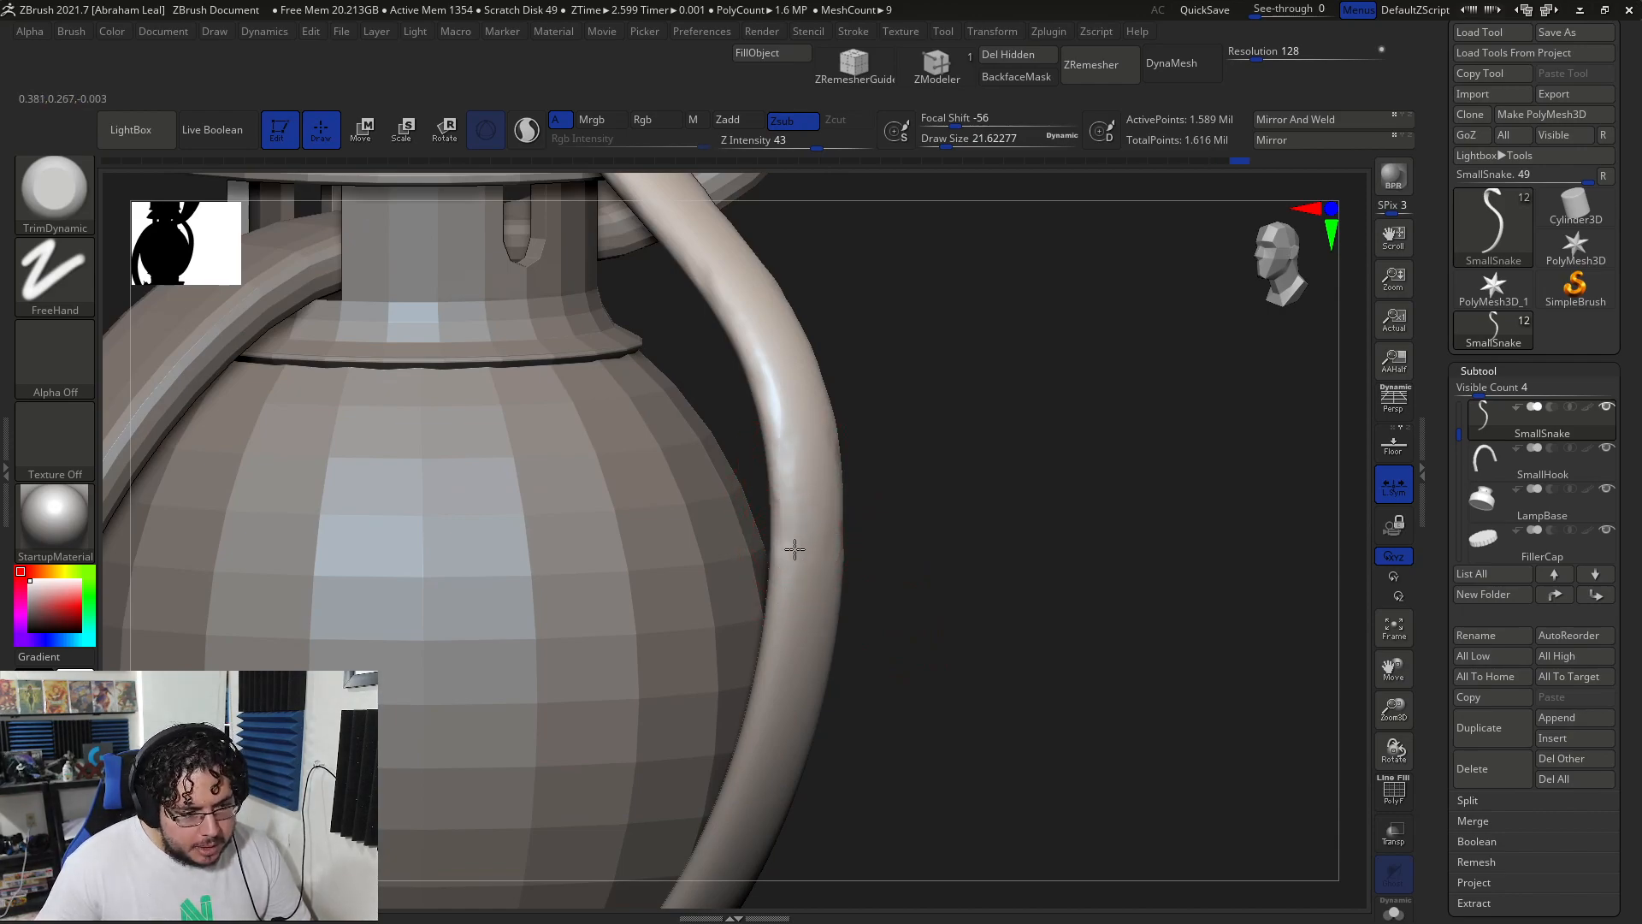
pyautogui.moveTo(924, 558)
pyautogui.mouseDown()
pyautogui.moveTo(967, 451)
pyautogui.moveTo(840, 466)
pyautogui.mouseUp()
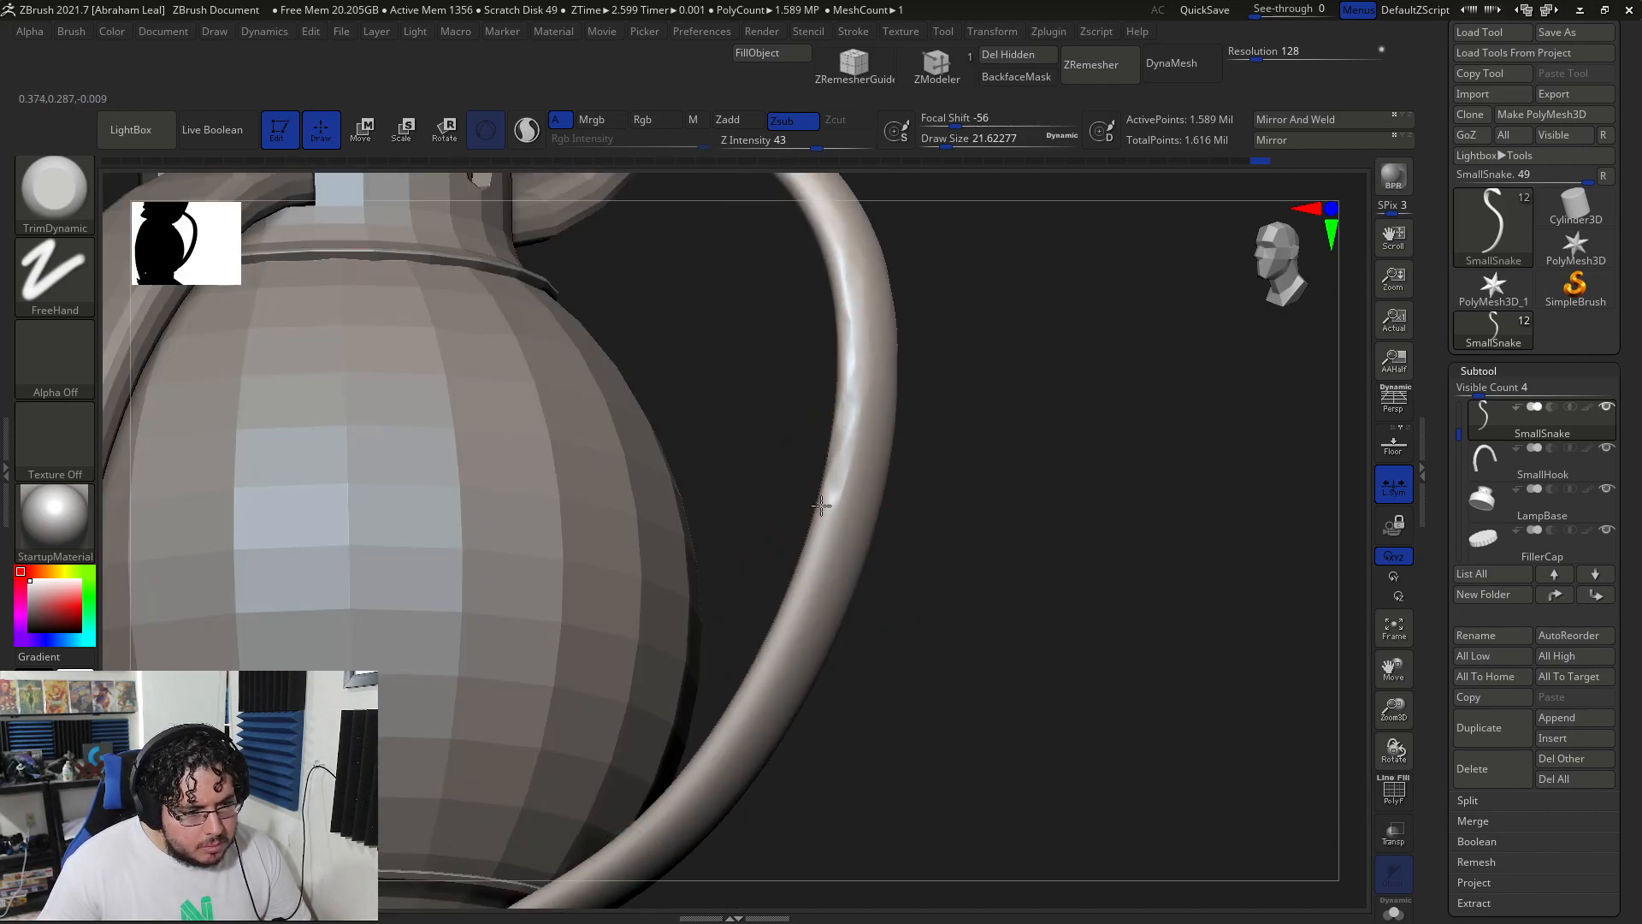
pyautogui.moveTo(850, 355); pyautogui.dragTo(824, 474)
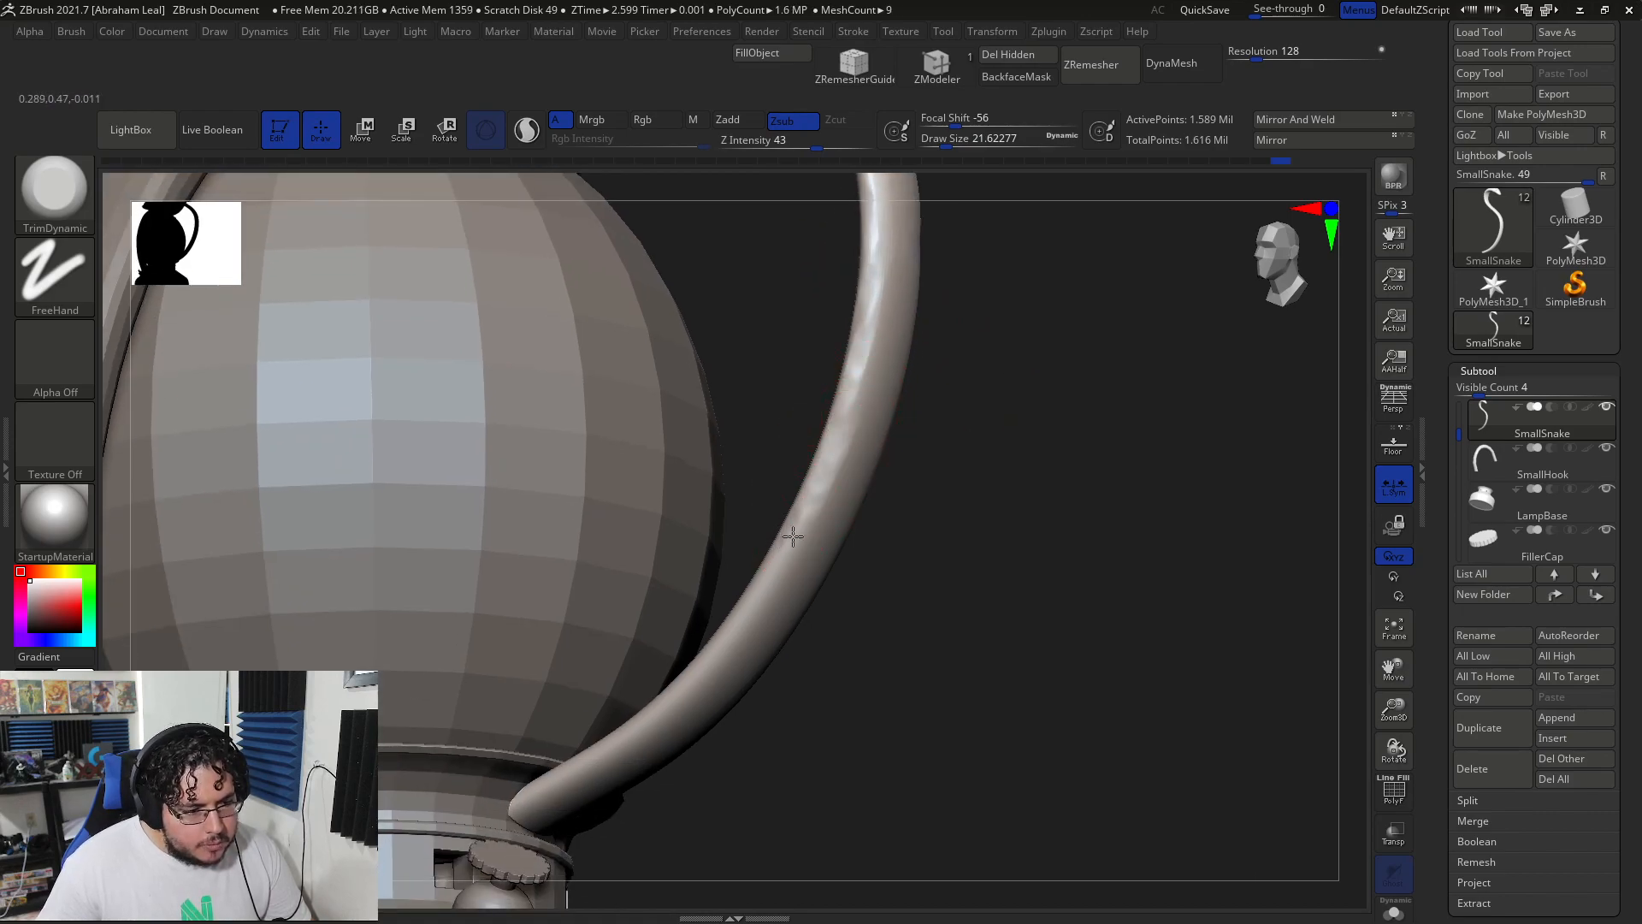
# - Continue planing the small snake's body with TrimDynamic down to the tail end and smooth the planes
pyautogui.moveTo(876, 672)
pyautogui.mouseDown()
pyautogui.moveTo(761, 571)
pyautogui.moveTo(693, 594)
pyautogui.moveTo(748, 563)
pyautogui.mouseUp()
pyautogui.moveTo(928, 592); pyautogui.dragTo(782, 556)
pyautogui.moveTo(767, 554); pyautogui.dragTo(741, 613)
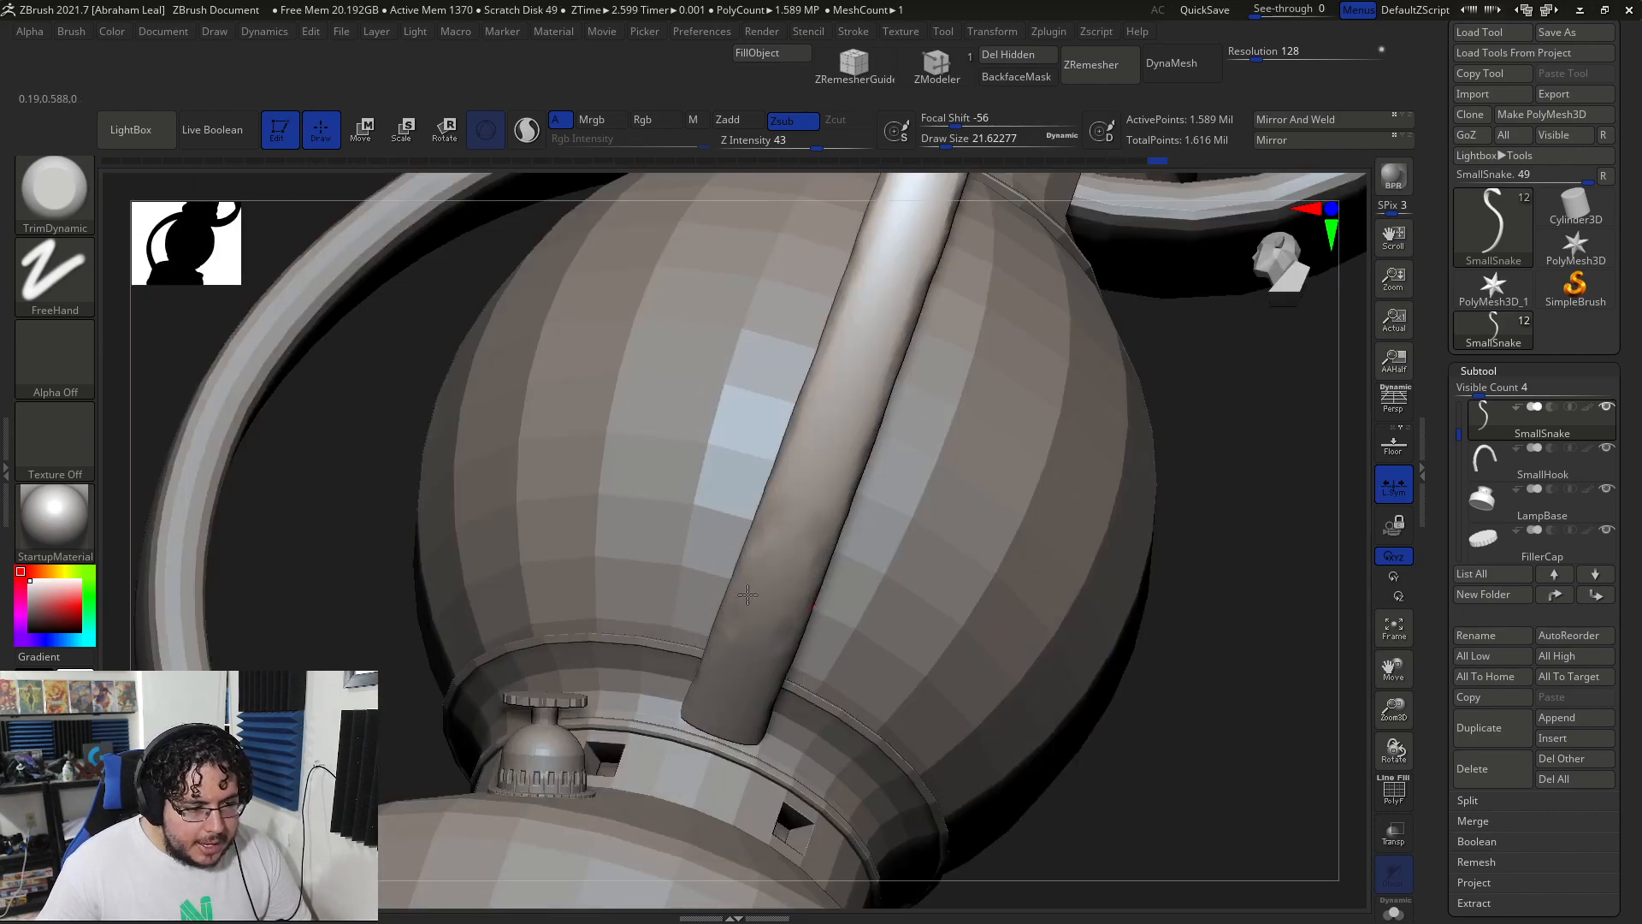
pyautogui.moveTo(1204, 490)
pyautogui.mouseDown()
pyautogui.moveTo(1185, 634)
pyautogui.moveTo(1177, 502)
pyautogui.mouseUp()
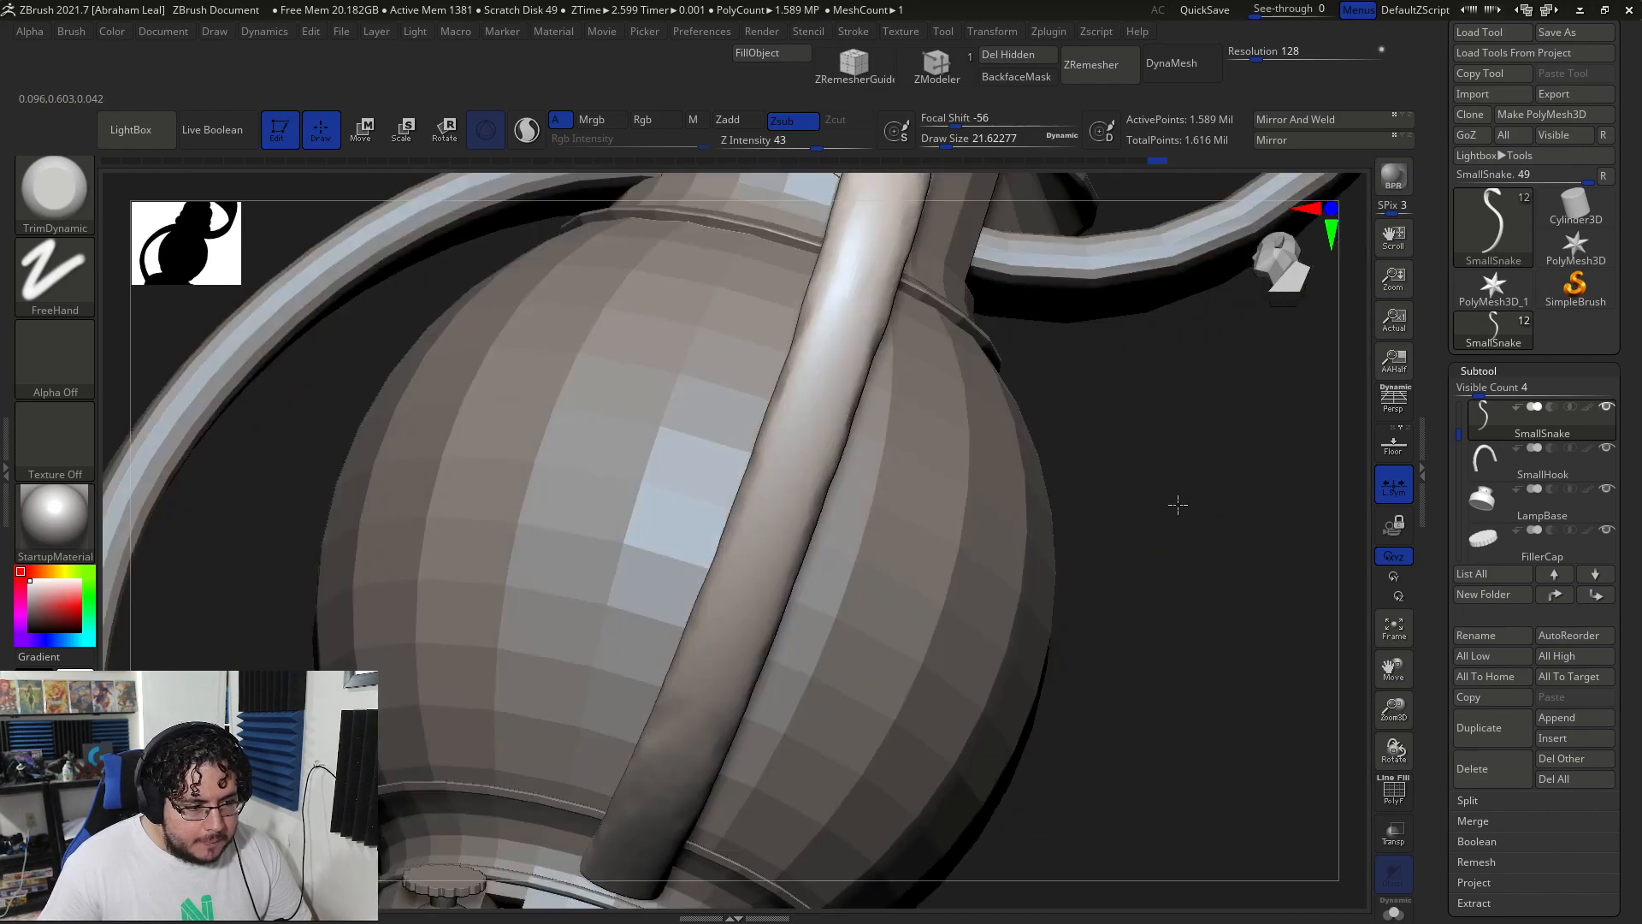
pyautogui.moveTo(738, 601); pyautogui.dragTo(717, 662)
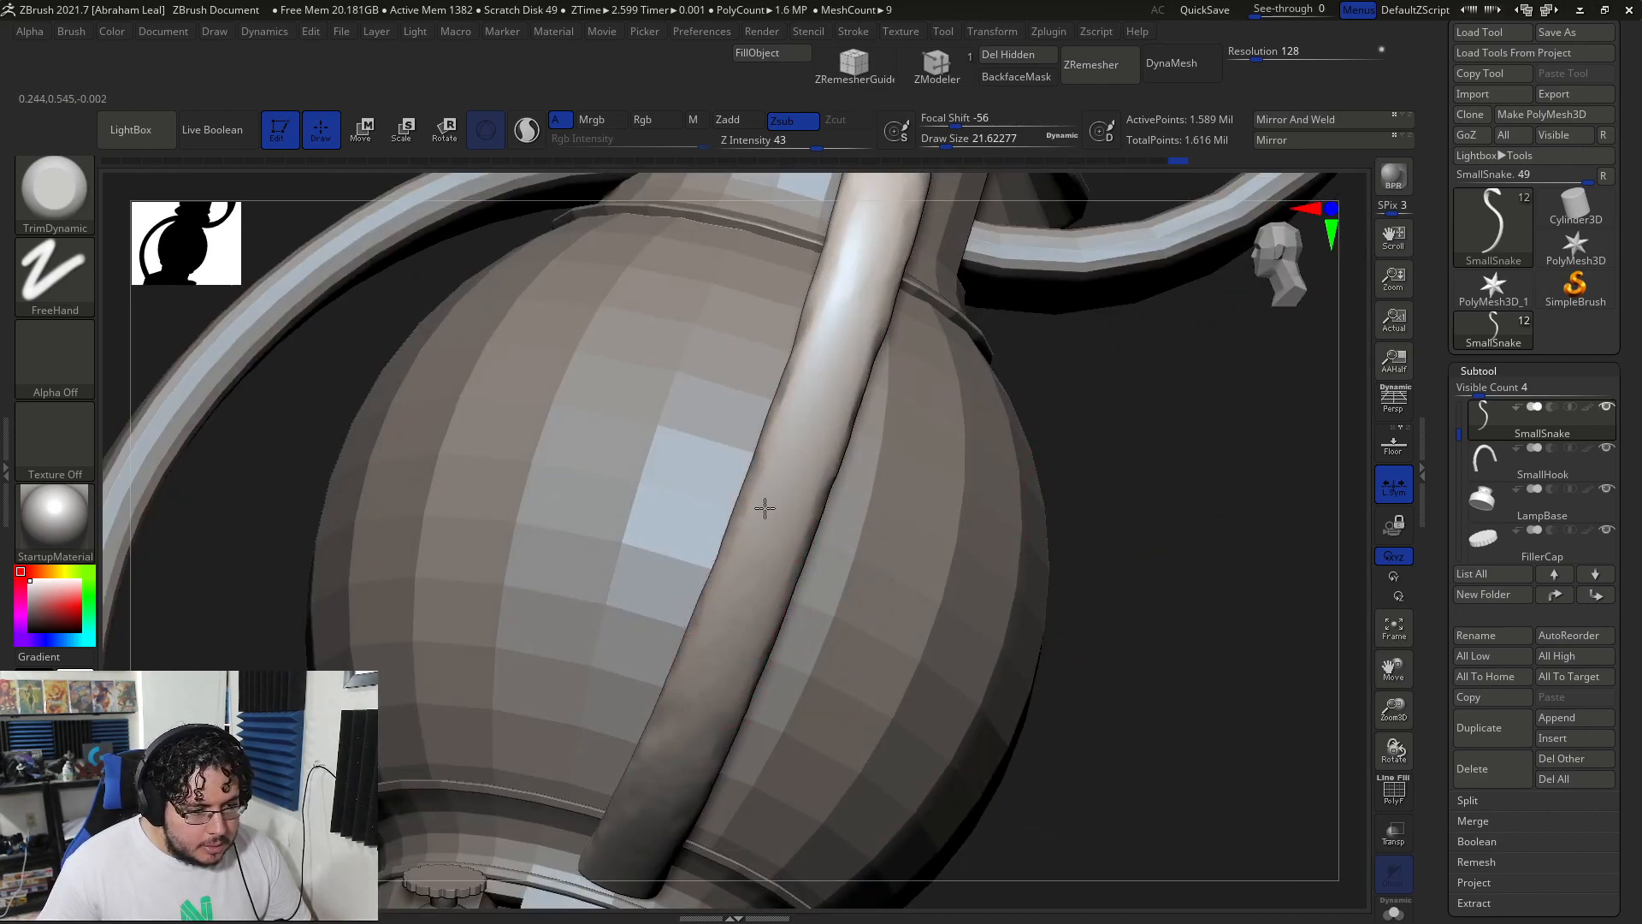
pyautogui.moveTo(1115, 524)
pyautogui.mouseDown()
pyautogui.moveTo(983, 484)
pyautogui.moveTo(770, 556)
pyautogui.mouseUp()
pyautogui.keyDown('shift'); pyautogui.moveTo(815, 466); pyautogui.dragTo(777, 568); pyautogui.keyUp('shift')
pyautogui.moveTo(1157, 439)
pyautogui.mouseDown()
pyautogui.moveTo(1009, 436)
pyautogui.moveTo(950, 496)
pyautogui.mouseUp()
# - Plane the small snake's lower body with TrimDynamic at a draw size of about 37 and smooth the length of the body
pyautogui.press('b')
pyautogui.press('space')
pyautogui.moveTo(766, 587); pyautogui.dragTo(778, 585)
pyautogui.moveTo(796, 516); pyautogui.dragTo(748, 703)
pyautogui.moveTo(1260, 607)
pyautogui.mouseDown()
pyautogui.moveTo(1309, 539)
pyautogui.moveTo(1197, 556)
pyautogui.mouseUp()
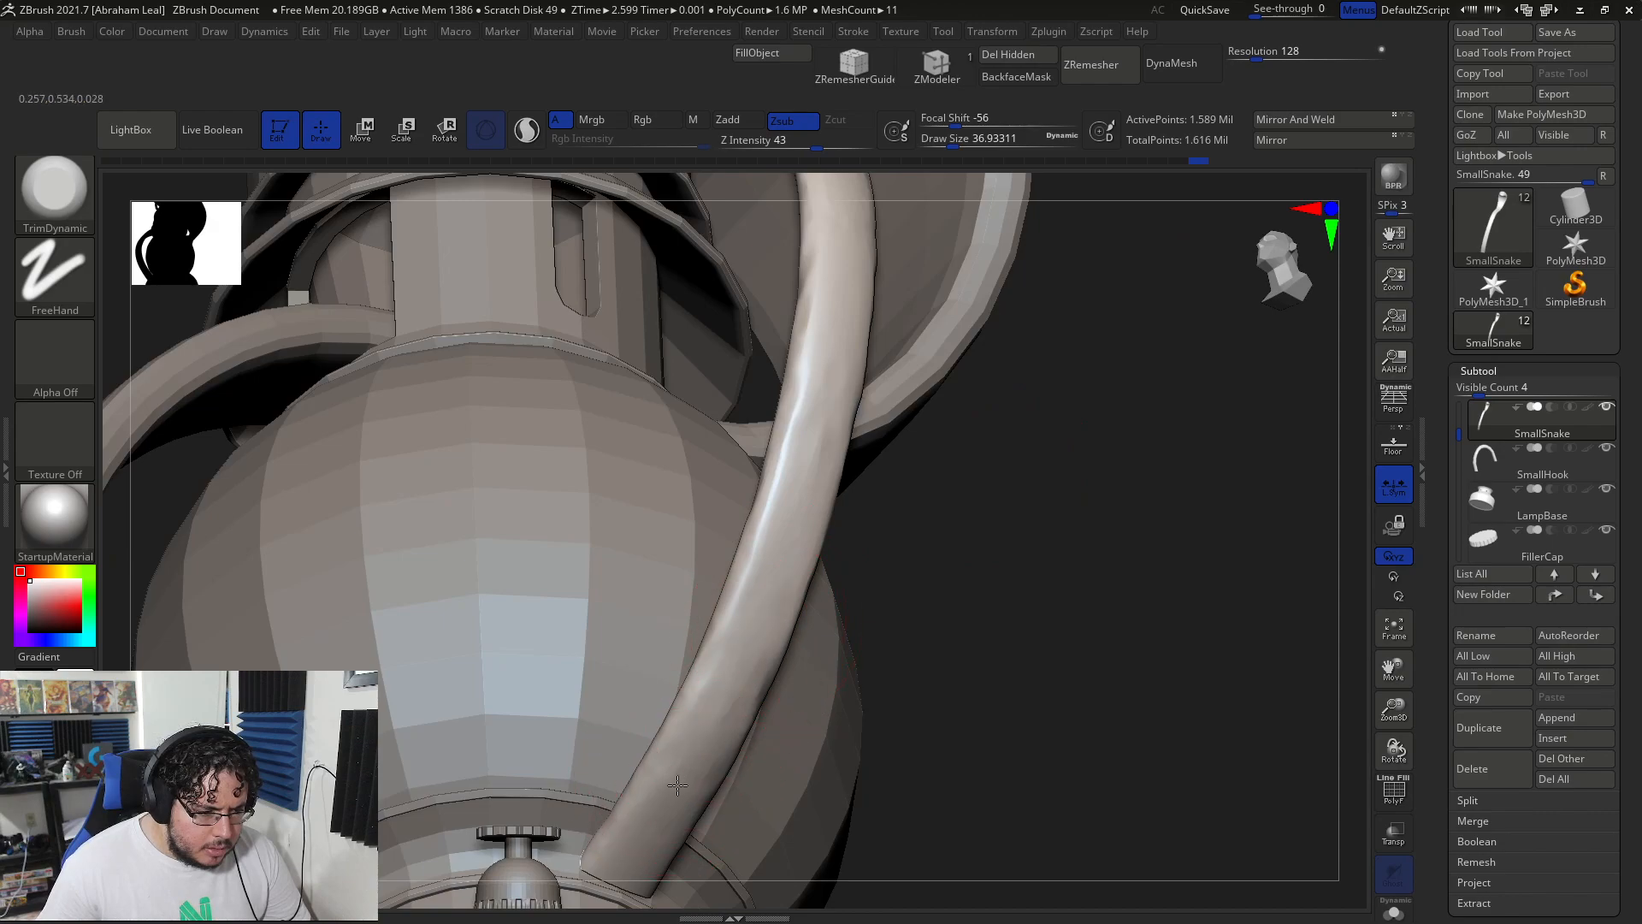
pyautogui.press('shift')
pyautogui.keyDown('shift'); pyautogui.moveTo(819, 506); pyautogui.dragTo(823, 487); pyautogui.keyUp('shift')
pyautogui.moveTo(1001, 628)
pyautogui.mouseDown()
pyautogui.moveTo(946, 654)
pyautogui.moveTo(813, 608)
pyautogui.mouseUp()
pyautogui.keyDown('shift'); pyautogui.moveTo(759, 550); pyautogui.dragTo(826, 385); pyautogui.keyUp('shift')
pyautogui.moveTo(1140, 586)
pyautogui.mouseDown()
pyautogui.moveTo(1092, 613)
pyautogui.moveTo(1096, 502)
pyautogui.moveTo(1111, 631)
pyautogui.moveTo(1103, 616)
pyautogui.mouseUp()
pyautogui.press('shift')
pyautogui.keyDown('shift'); pyautogui.moveTo(761, 464); pyautogui.dragTo(722, 403); pyautogui.keyUp('shift')
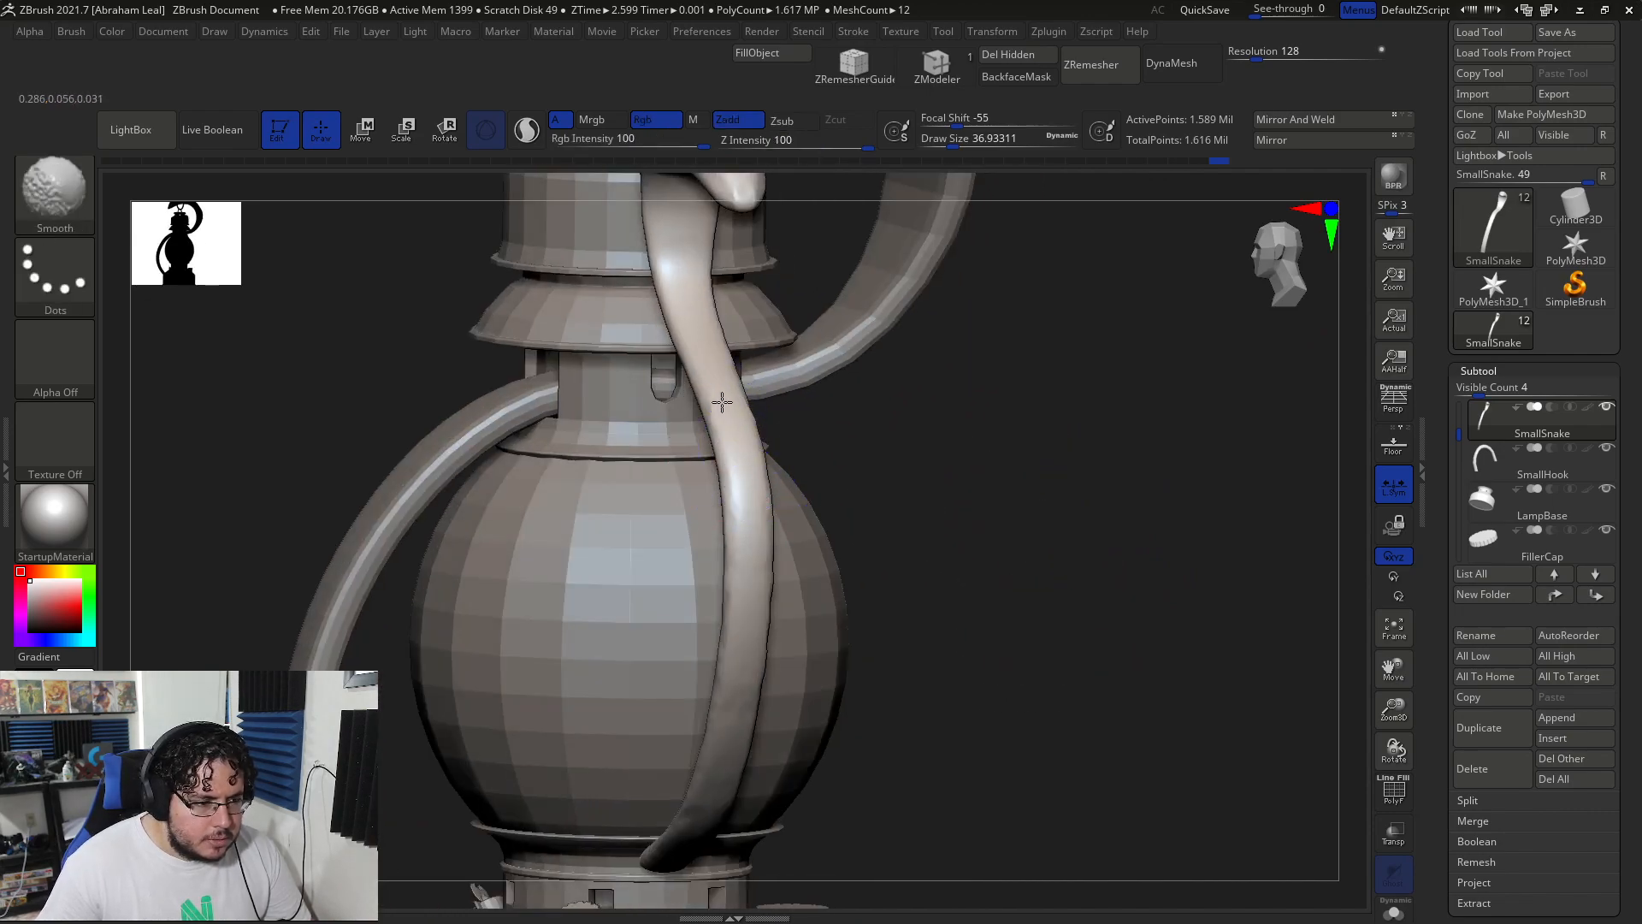
# - Plane the inner surface of the neck beneath the small snake's head with TrimDynamic at a draw size of about 22
pyautogui.moveTo(887, 432); pyautogui.dragTo(904, 377)
pyautogui.keyDown('alt'); pyautogui.moveTo(903, 554); pyautogui.dragTo(869, 593); pyautogui.keyUp('alt')
pyautogui.moveTo(825, 476); pyautogui.dragTo(960, 403)
pyautogui.press('b')
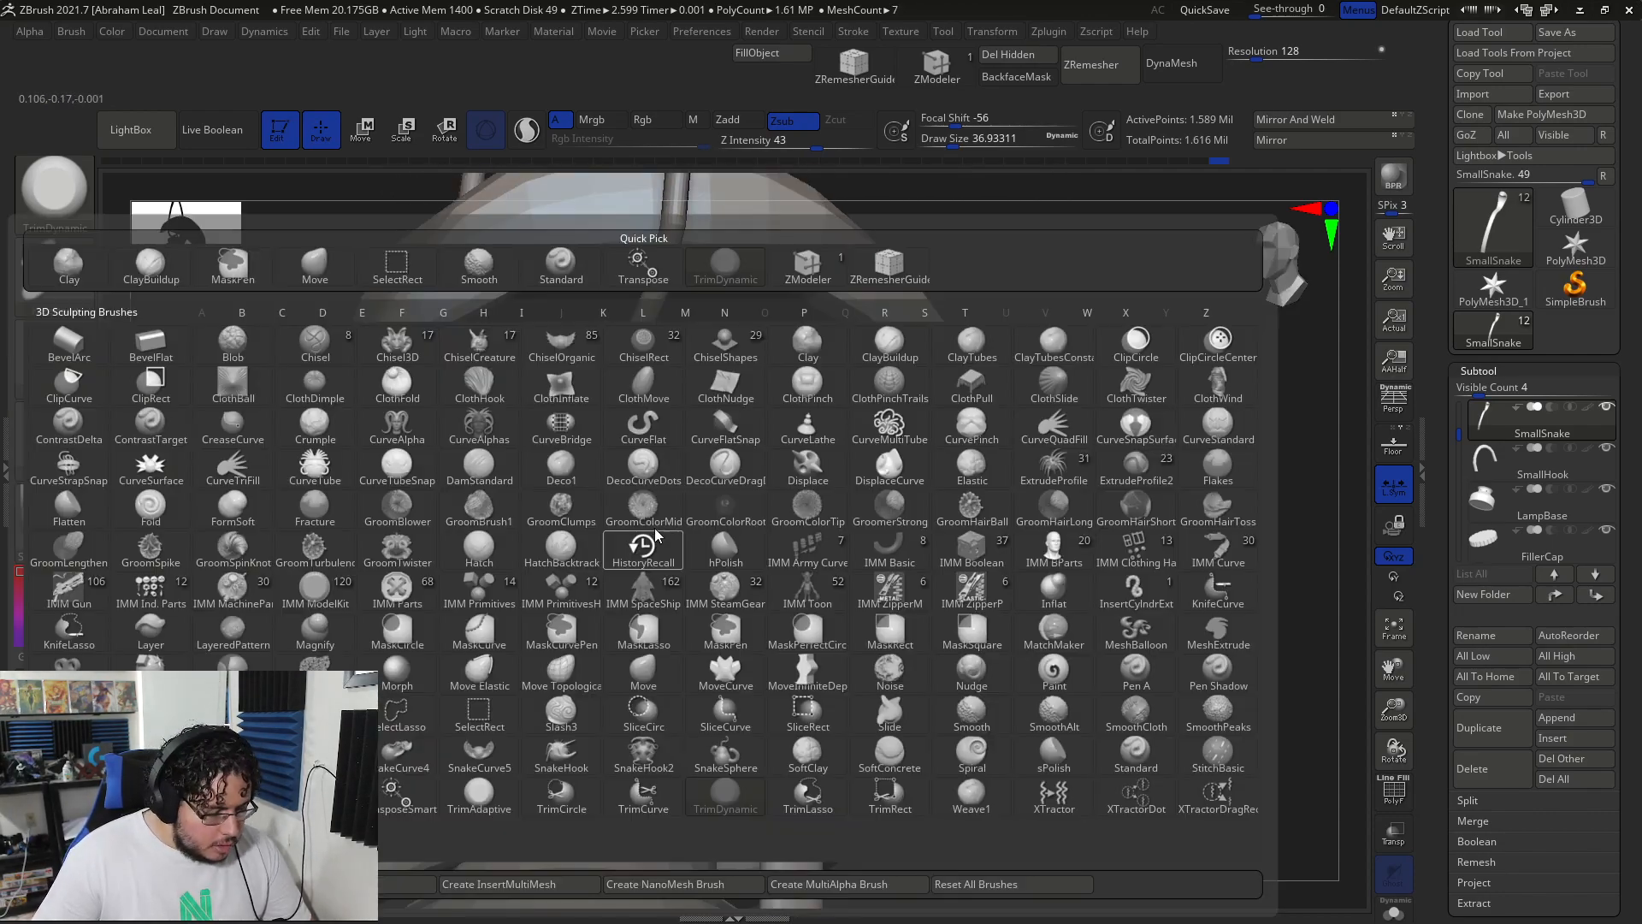
pyautogui.press('c')
pyautogui.press('b')
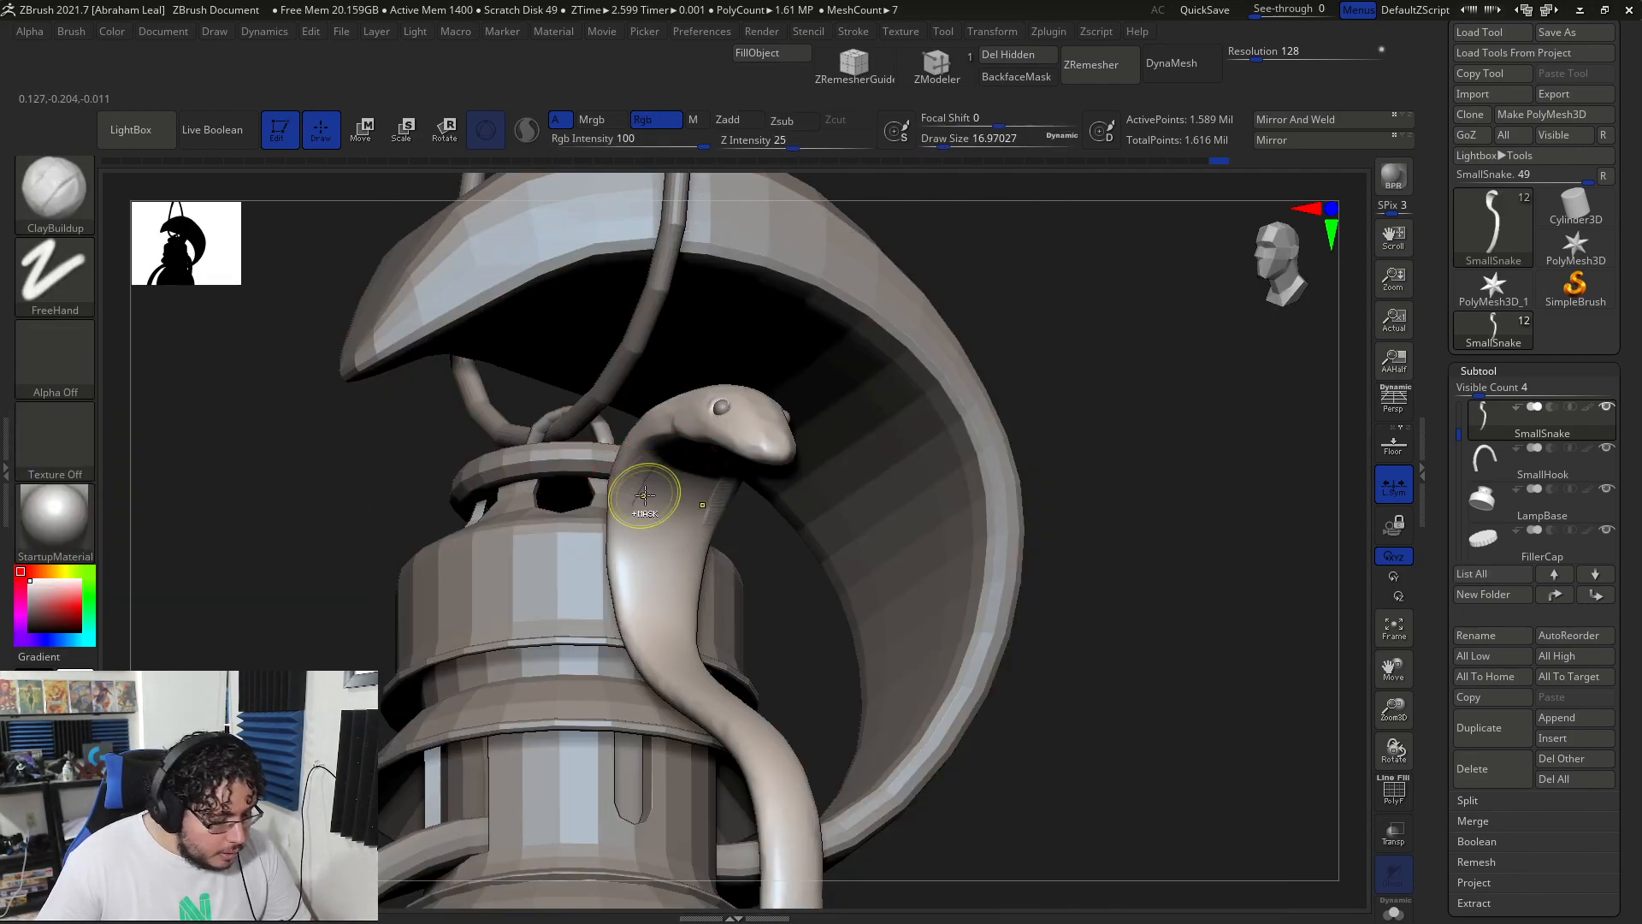
pyautogui.press('b')
pyautogui.press('t')
pyautogui.press('d')
pyautogui.press('space')
pyautogui.moveTo(661, 479); pyautogui.dragTo(667, 453)
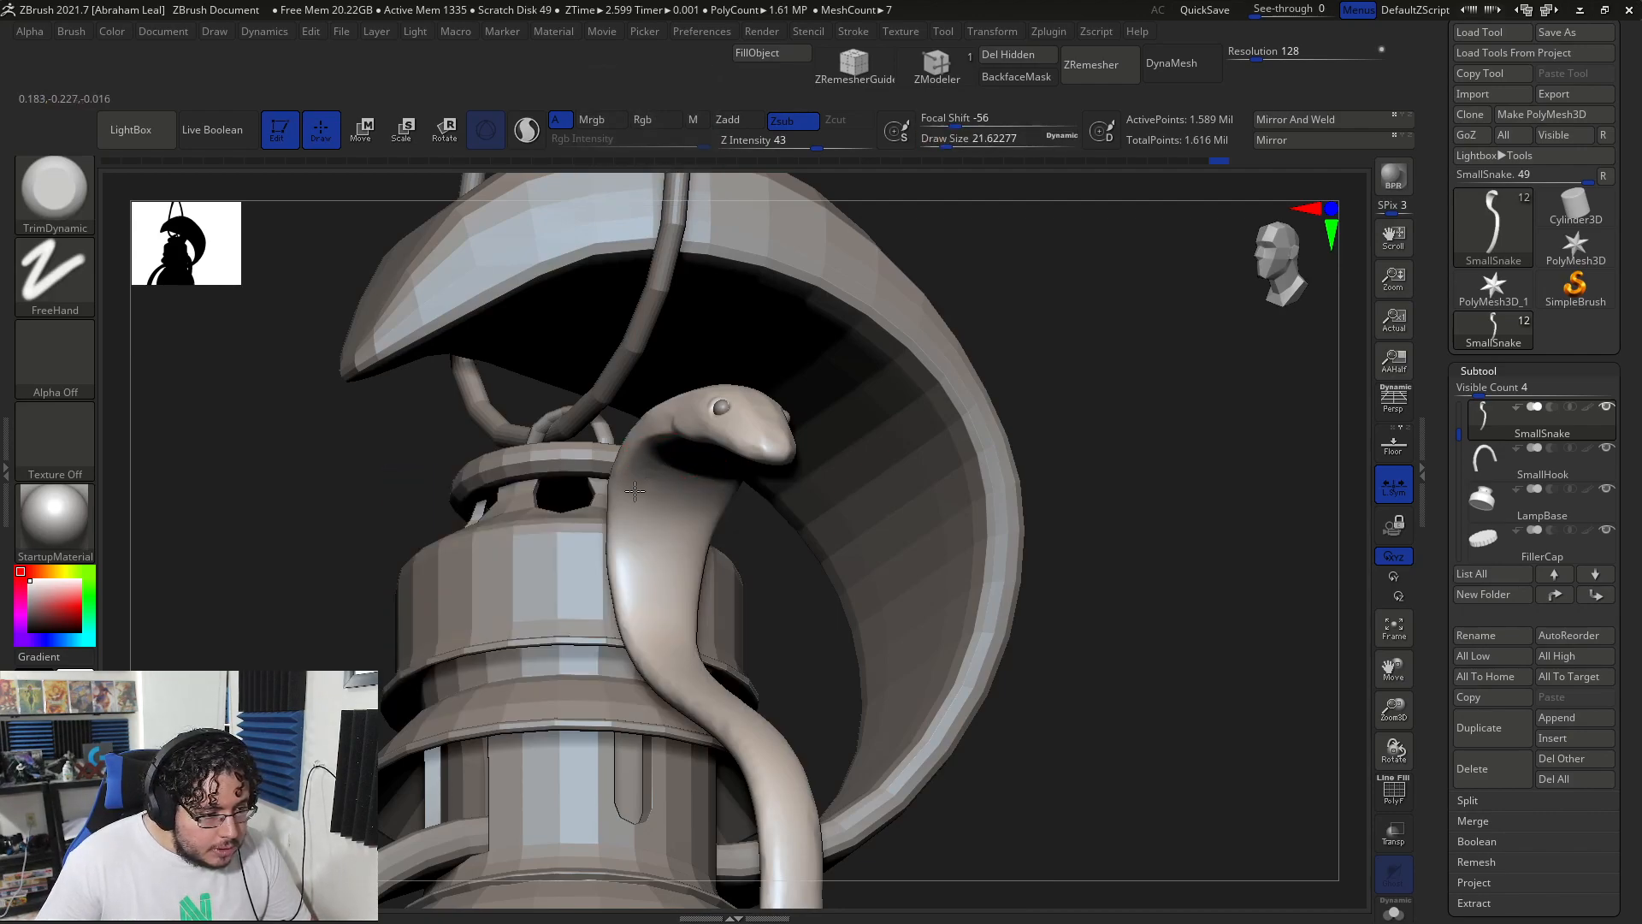
pyautogui.moveTo(639, 546); pyautogui.dragTo(640, 608)
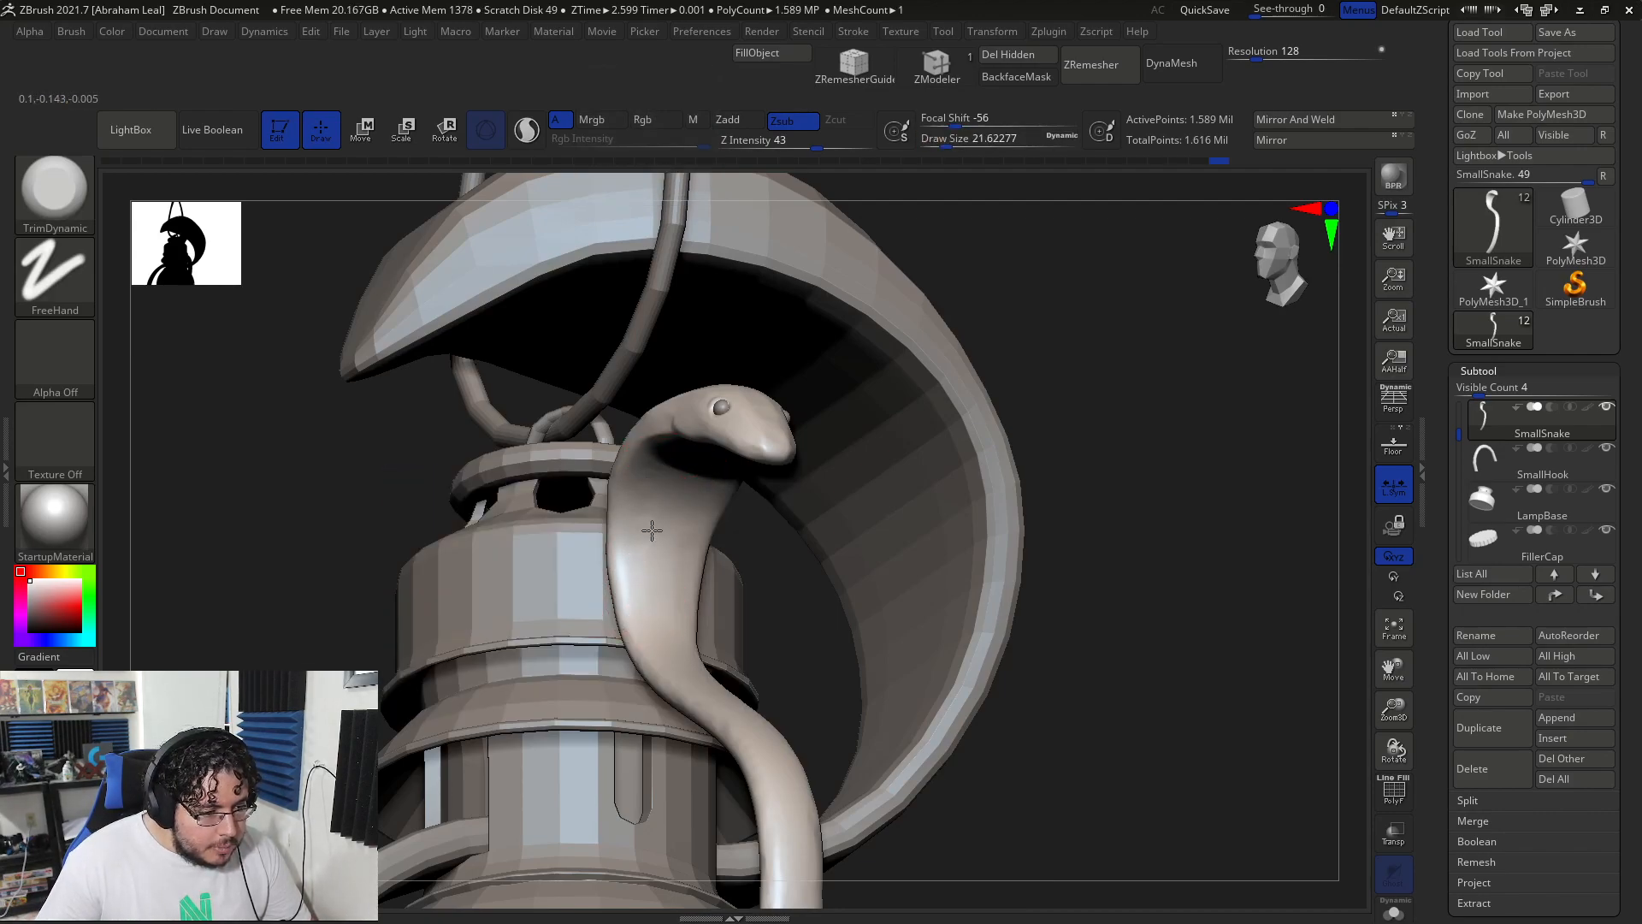
# - Plane the top of the small snake's head and neck with TrimDynamic
pyautogui.moveTo(1138, 630); pyautogui.dragTo(941, 637)
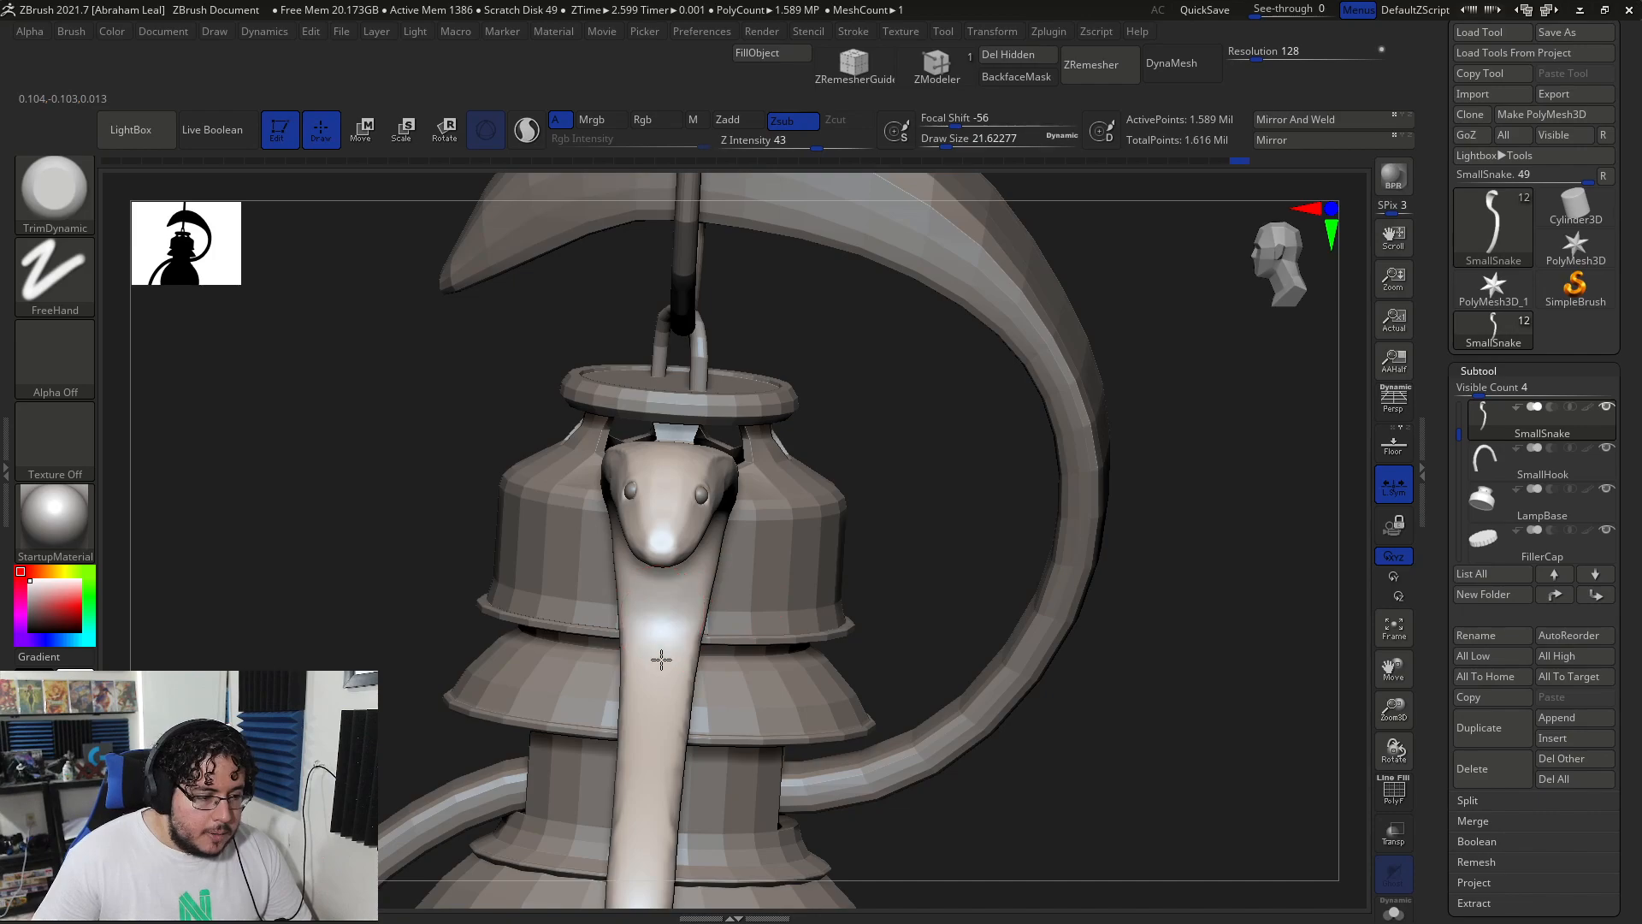
pyautogui.moveTo(1136, 551); pyautogui.dragTo(1052, 547)
pyautogui.keyDown('alt'); pyautogui.moveTo(962, 434); pyautogui.dragTo(937, 475); pyautogui.keyUp('alt')
pyautogui.moveTo(719, 498)
pyautogui.mouseDown()
pyautogui.moveTo(668, 540)
pyautogui.moveTo(717, 550)
pyautogui.mouseUp()
pyautogui.moveTo(717, 550); pyautogui.dragTo(712, 479, button='right')
pyautogui.moveTo(708, 513); pyautogui.dragTo(635, 556)
pyautogui.moveTo(717, 479); pyautogui.dragTo(720, 548, button='right')
pyautogui.moveTo(720, 506)
pyautogui.mouseDown()
pyautogui.moveTo(627, 535)
pyautogui.moveTo(646, 526)
pyautogui.mouseUp()
pyautogui.moveTo(722, 499); pyautogui.dragTo(649, 516)
pyautogui.moveTo(717, 455); pyautogui.dragTo(696, 479)
pyautogui.moveTo(850, 498); pyautogui.dragTo(869, 440, button='right')
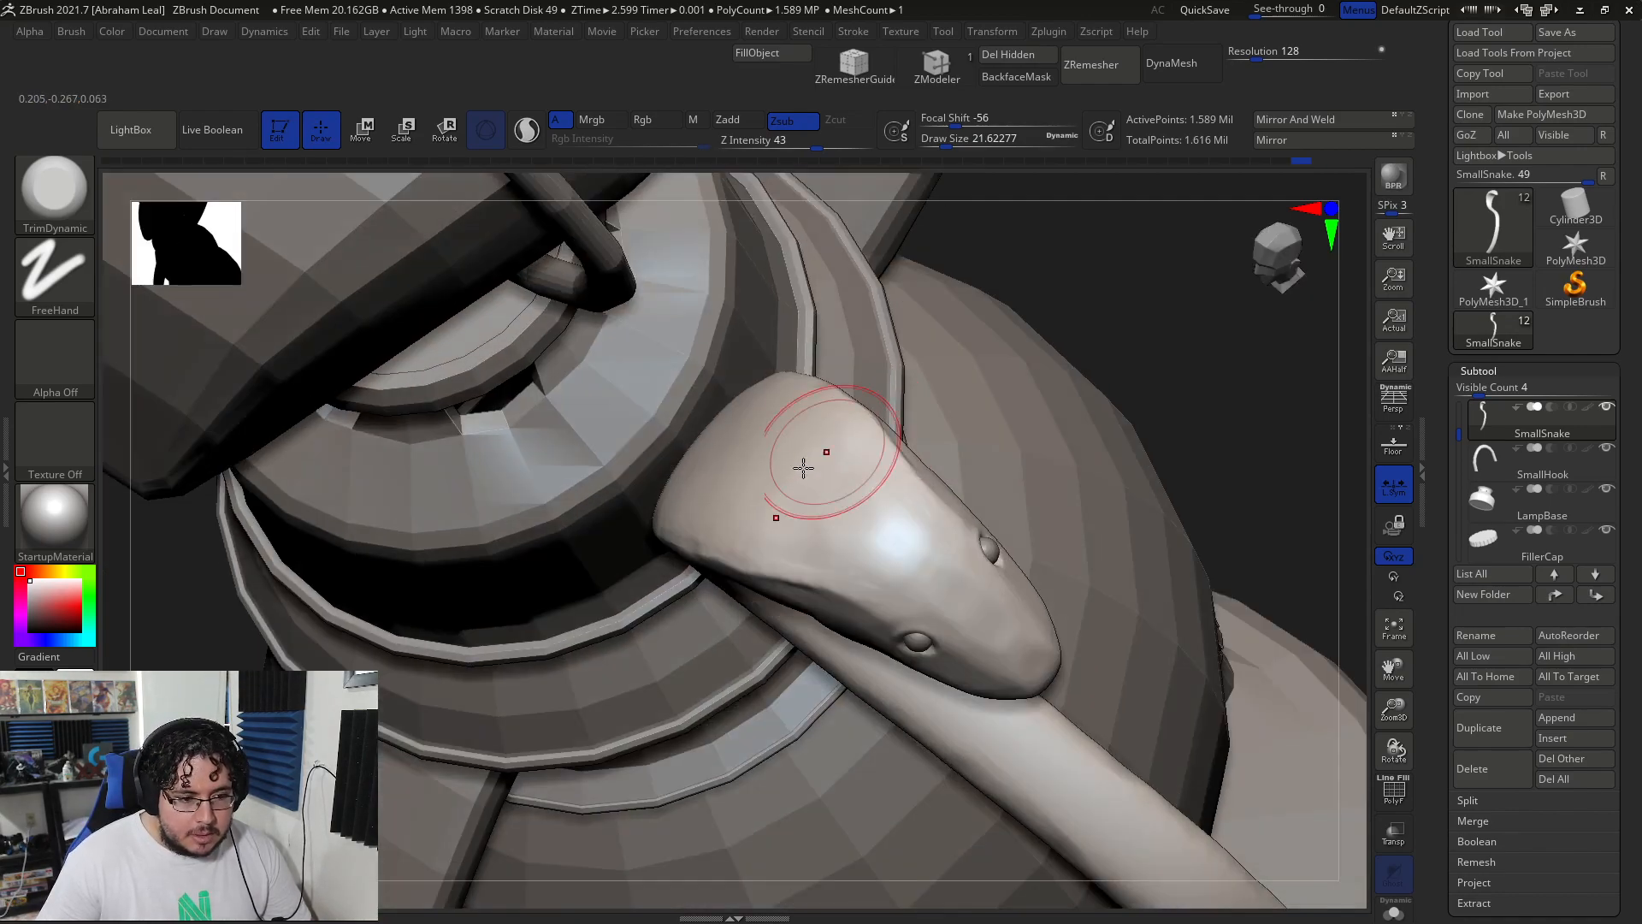
# - Adjust the width of the small snake's head from the front using the Move brush at a draw size of about 51
pyautogui.keyDown('shift'); pyautogui.moveTo(1148, 369); pyautogui.dragTo(437, 537, button='right'); pyautogui.keyUp('shift')
pyautogui.moveTo(436, 646)
pyautogui.keyDown('shift'); pyautogui.mouseDown(button='right')
pyautogui.moveTo(407, 575)
pyautogui.moveTo(425, 542)
pyautogui.moveTo(684, 493)
pyautogui.mouseUp(button='right'); pyautogui.keyUp('shift')
pyautogui.press('b')
pyautogui.press('m')
pyautogui.press('v')
pyautogui.press('space')
pyautogui.moveTo(879, 537); pyautogui.dragTo(898, 537)
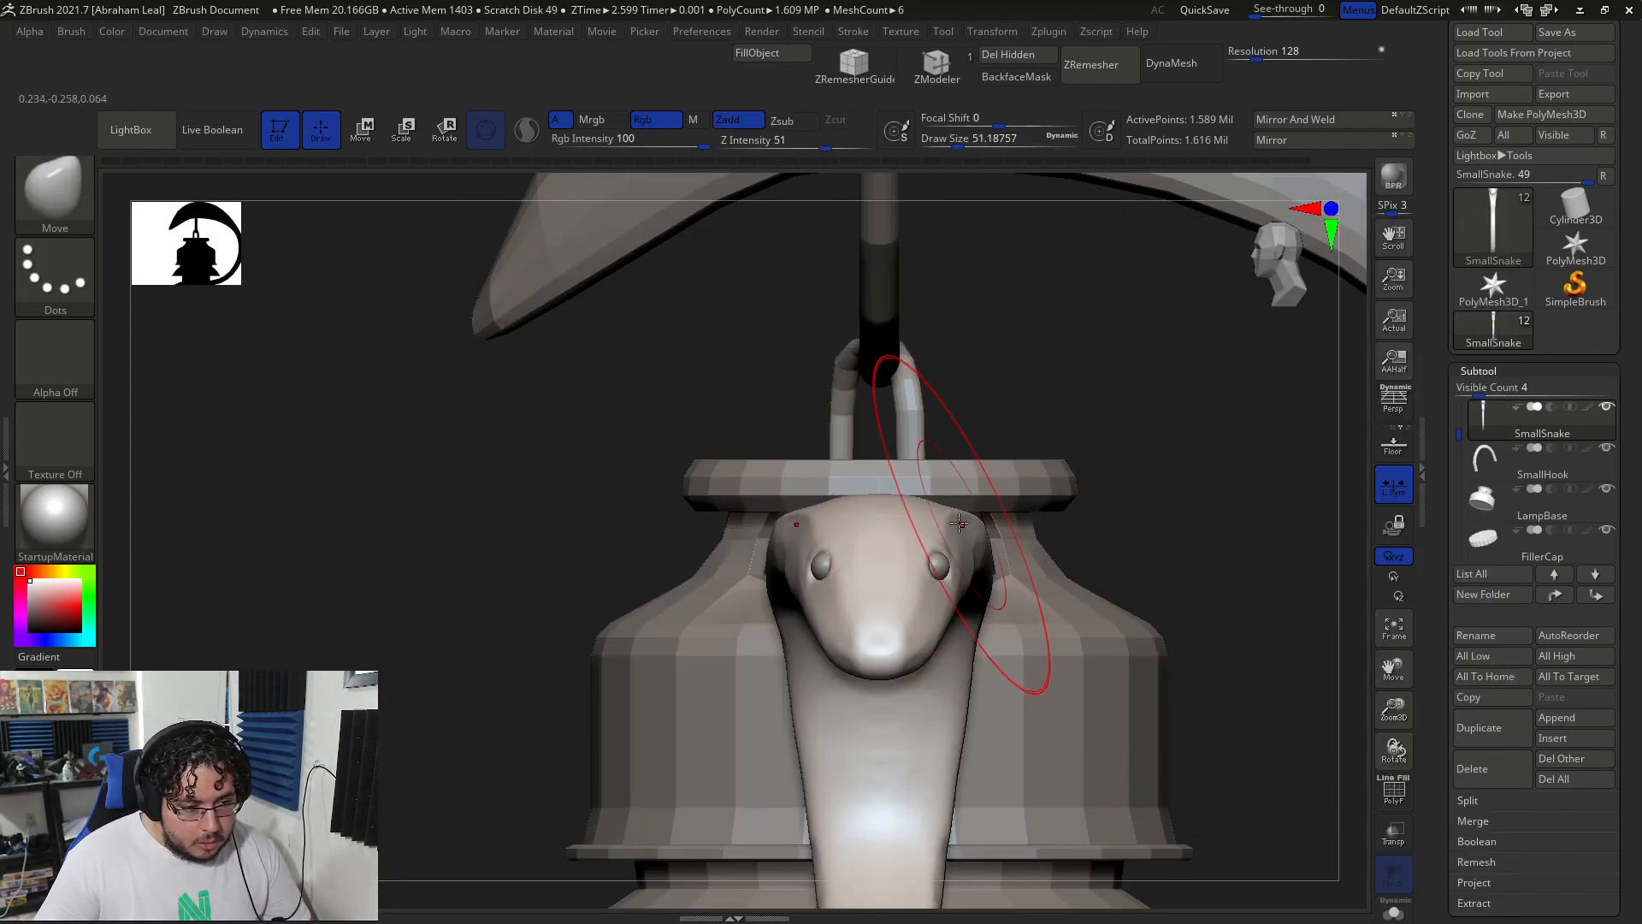
# - Refine the profile of the small snake's head and neck with the Move brush, reducing the draw size to about 27
pyautogui.moveTo(1148, 484); pyautogui.dragTo(917, 508, button='right')
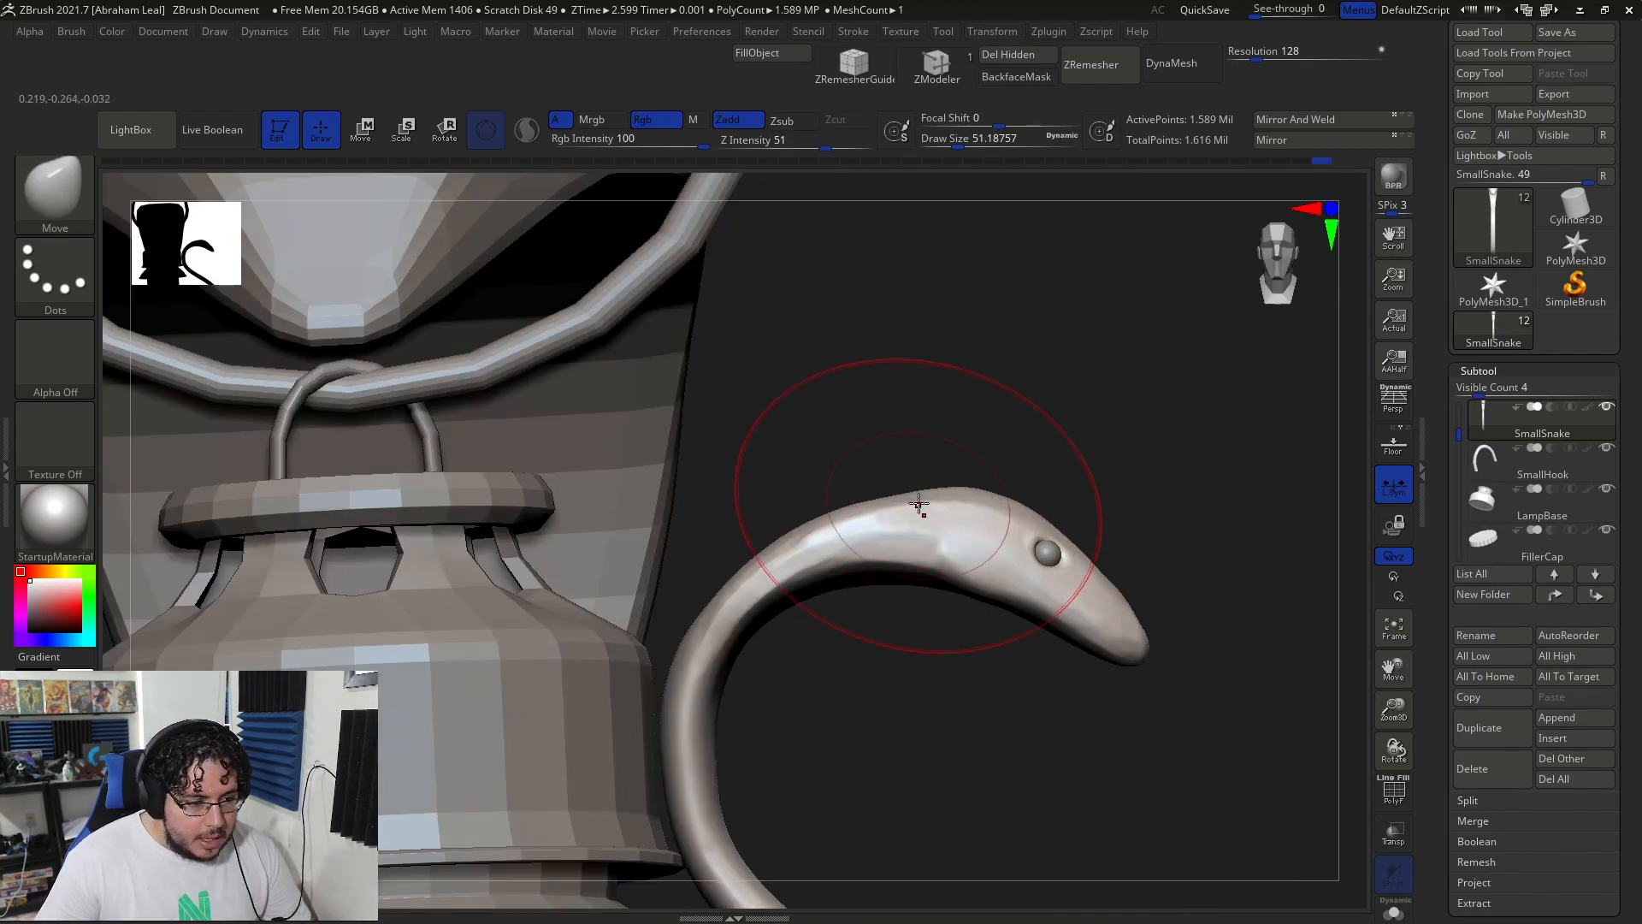
pyautogui.moveTo(843, 526); pyautogui.dragTo(843, 516)
pyautogui.moveTo(1018, 458); pyautogui.dragTo(900, 582, button='right')
pyautogui.press('space')
pyautogui.moveTo(987, 476); pyautogui.dragTo(980, 476)
pyautogui.moveTo(996, 481)
pyautogui.mouseDown(button='right')
pyautogui.moveTo(685, 521)
pyautogui.moveTo(1200, 499)
pyautogui.moveTo(1221, 422)
pyautogui.moveTo(961, 502)
pyautogui.mouseUp(button='right')
pyautogui.press('space')
pyautogui.moveTo(1045, 524); pyautogui.dragTo(1042, 523)
pyautogui.moveTo(1038, 529); pyautogui.dragTo(664, 348, button='right')
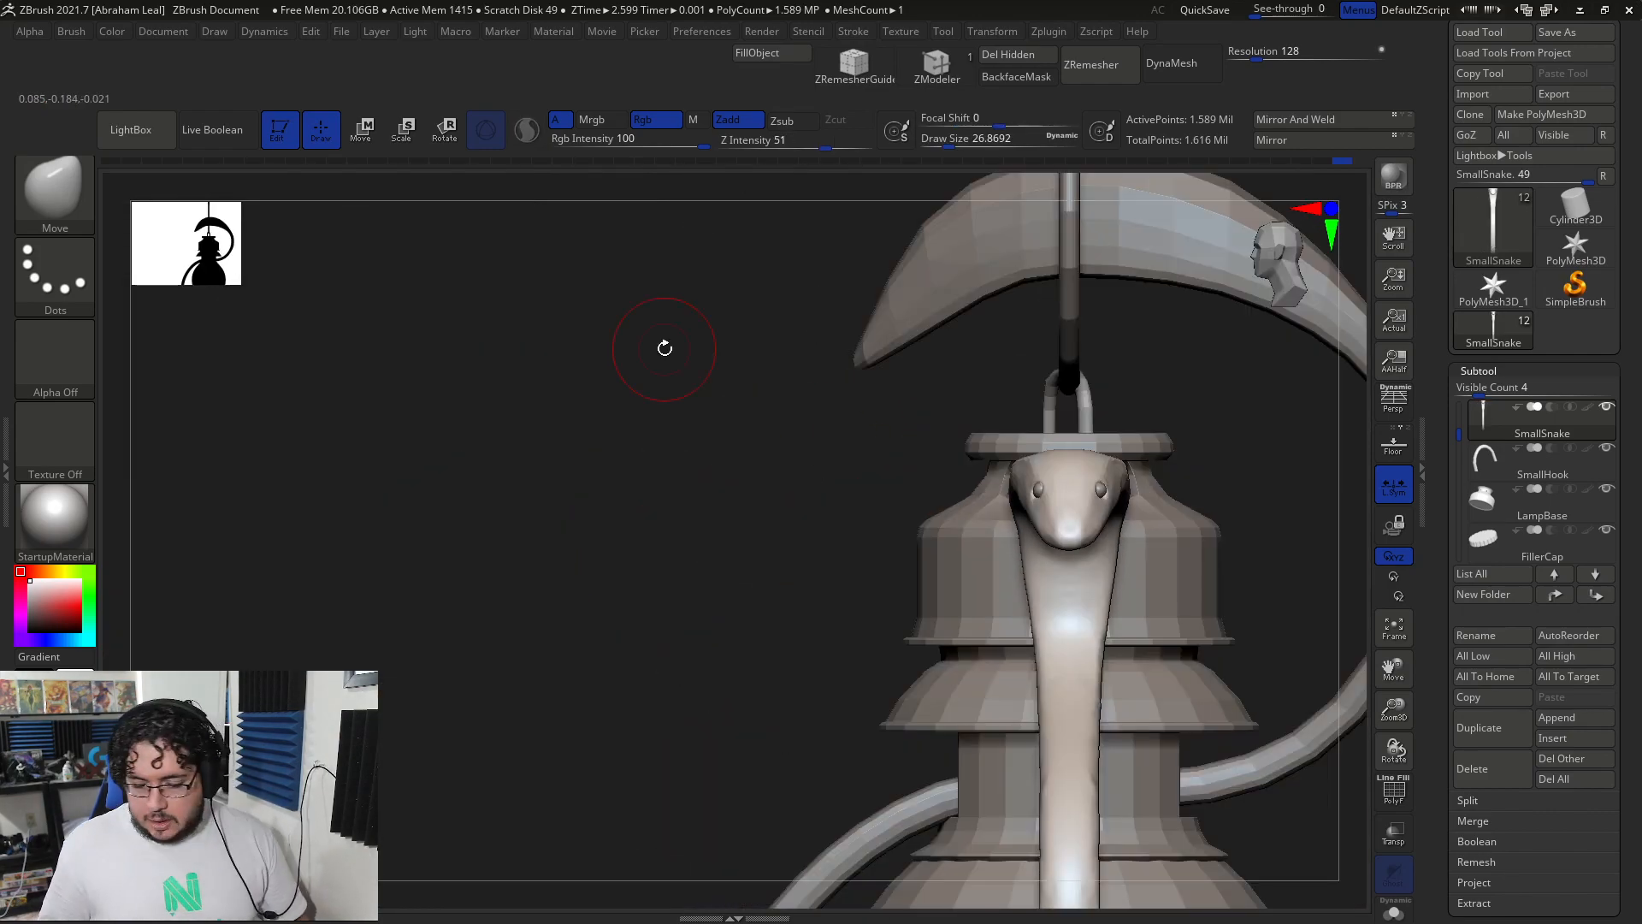
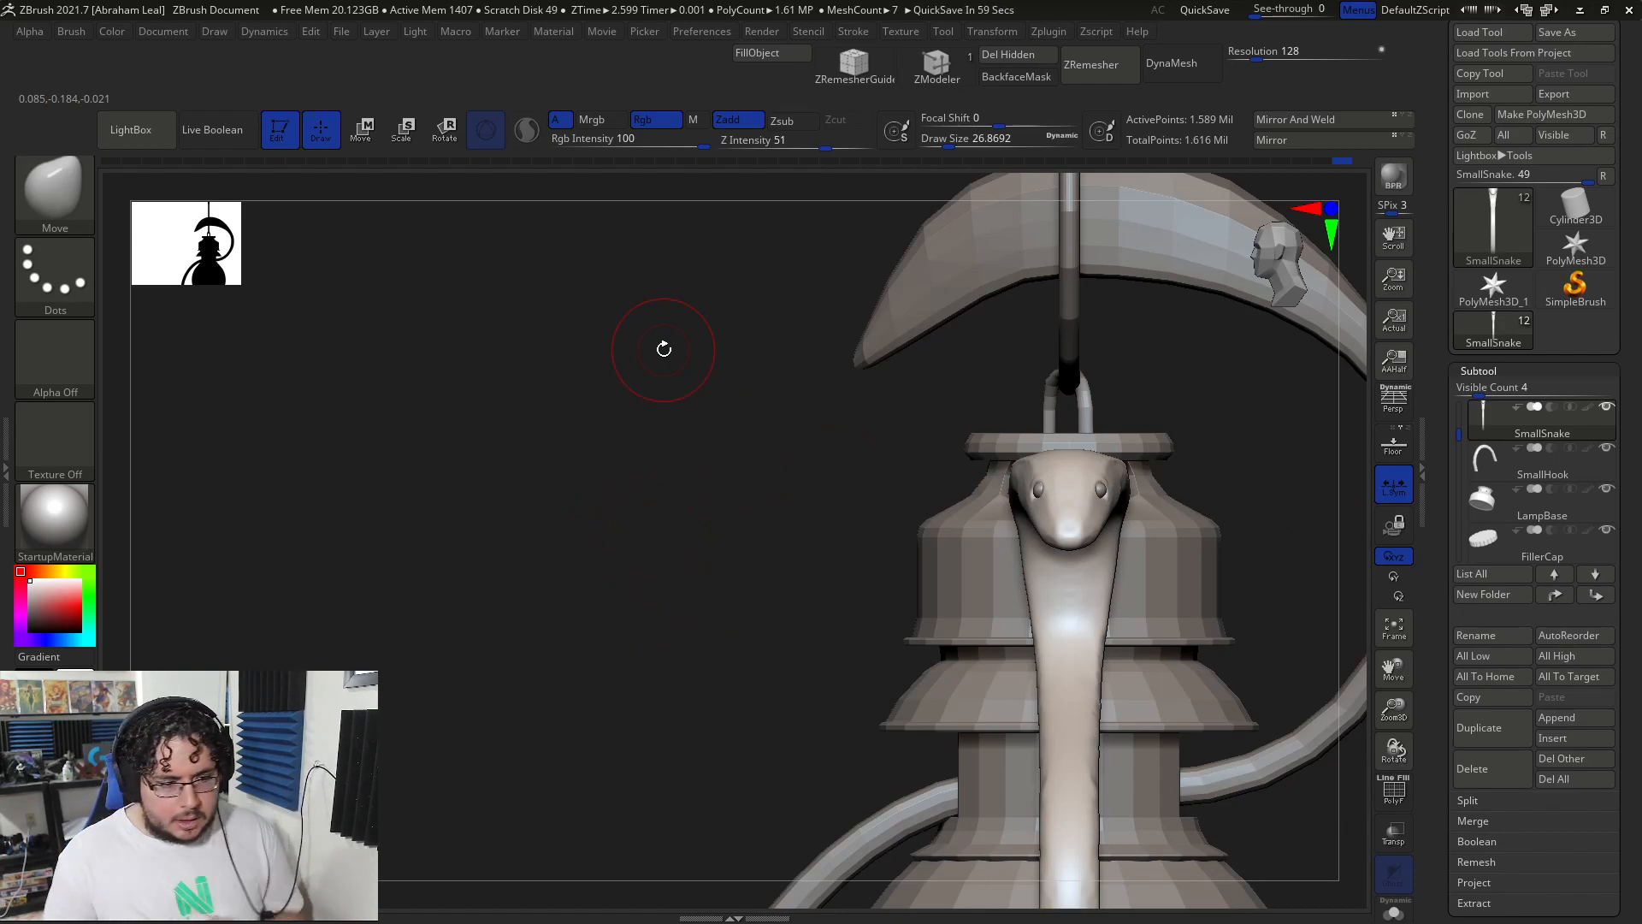
# - Make the MainSnake subtool active and subdivide its mesh three times
pyautogui.moveTo(722, 488); pyautogui.dragTo(763, 449, button='right')
pyautogui.moveTo(700, 341); pyautogui.dragTo(597, 465, button='right')
pyautogui.moveTo(812, 327); pyautogui.dragTo(1029, 392, button='right')
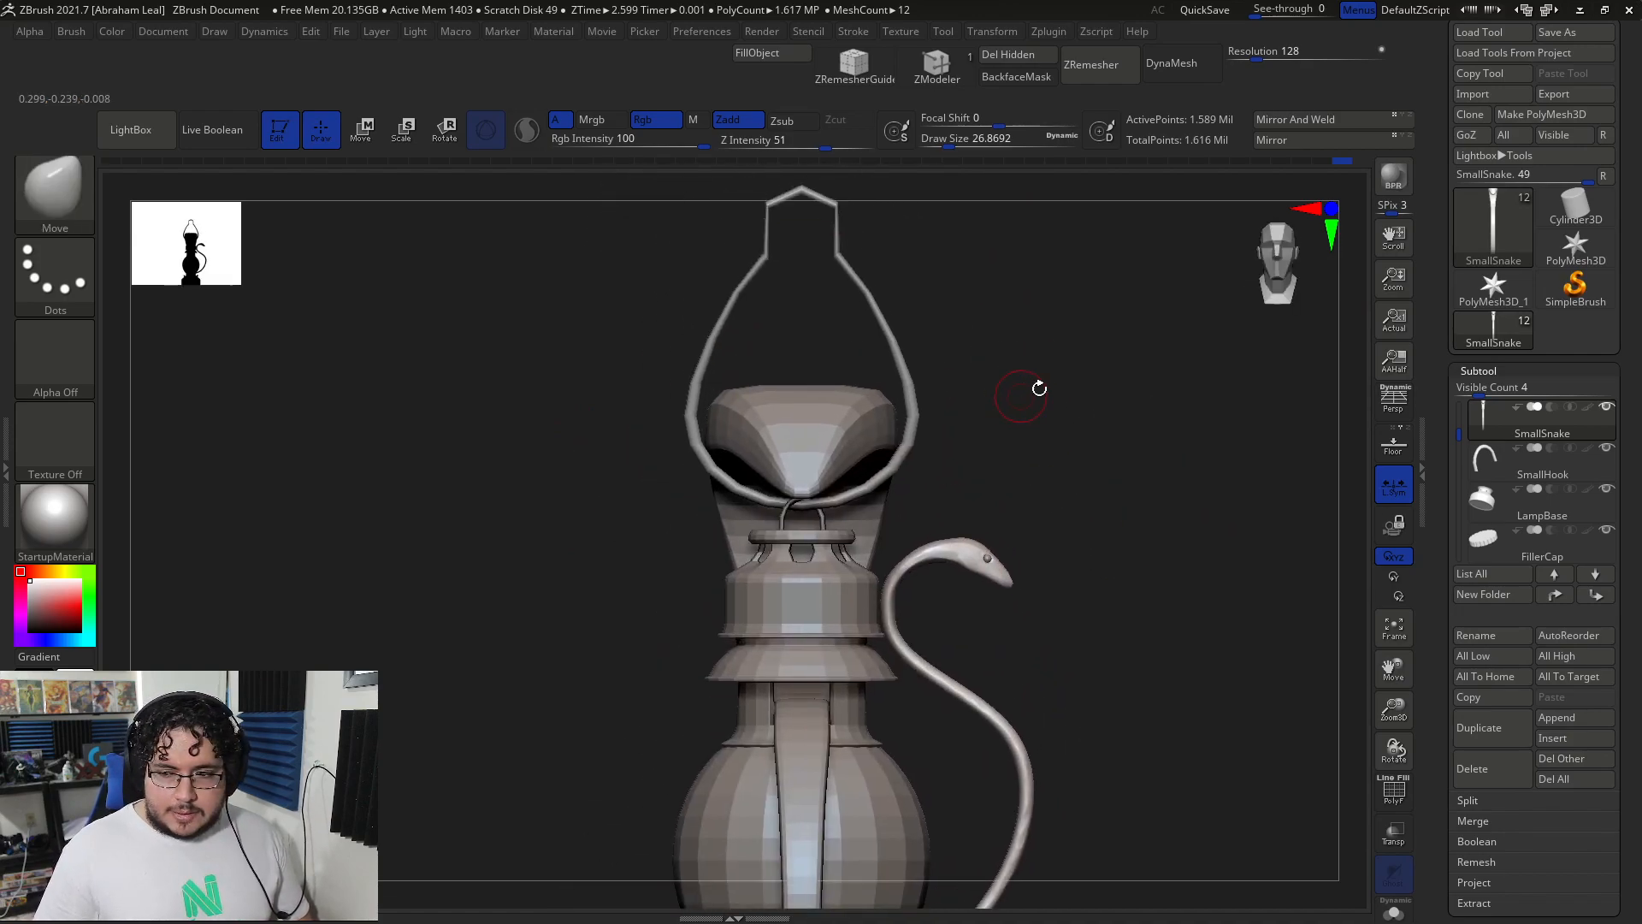
pyautogui.moveTo(1523, 462)
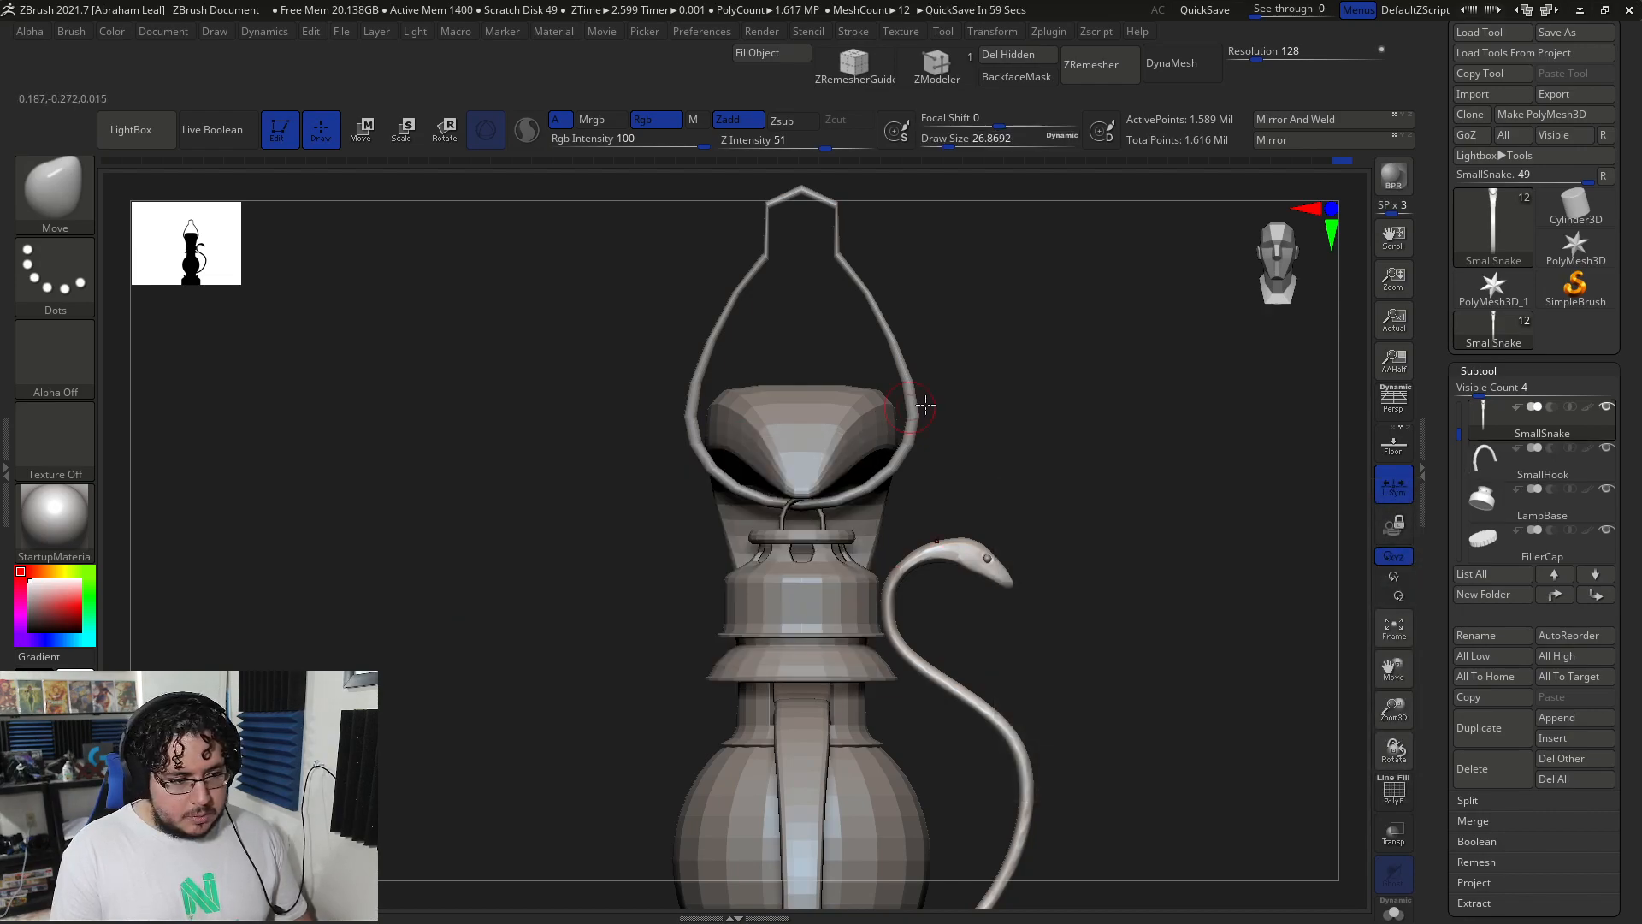
pyautogui.moveTo(867, 453); pyautogui.dragTo(835, 433, button='right')
pyautogui.keyDown('alt'); pyautogui.click(836, 432); pyautogui.keyUp('alt')
pyautogui.keyDown('ctrl'); pyautogui.moveTo(1140, 436); pyautogui.dragTo(1188, 510, button='right'); pyautogui.keyUp('ctrl')
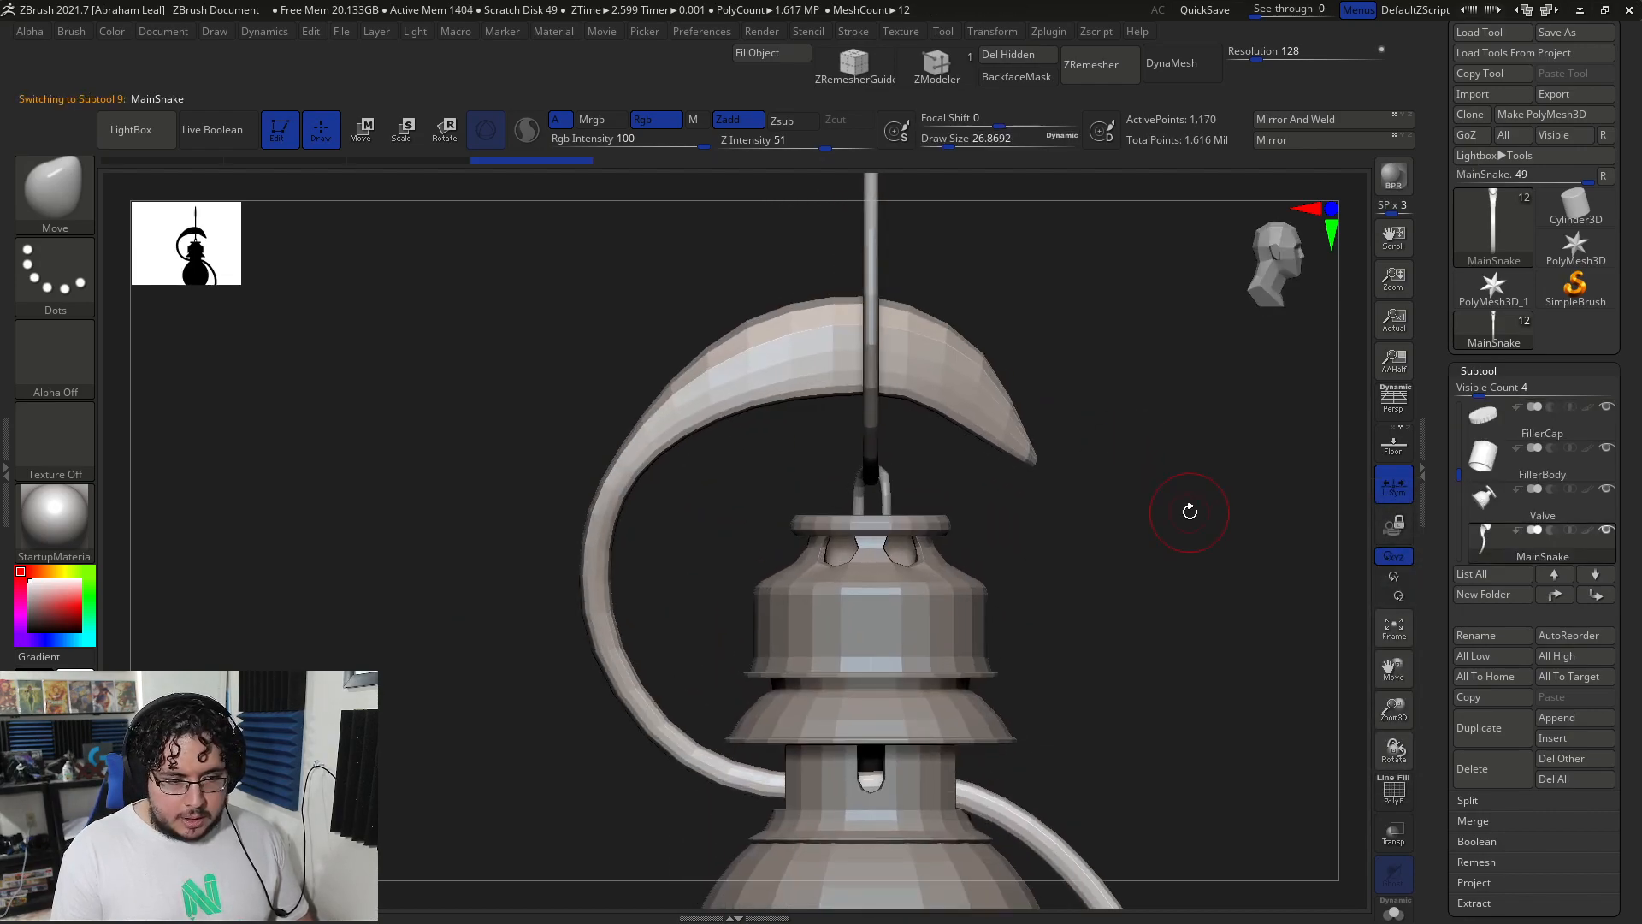
pyautogui.hotkey('ctrl', 'd')
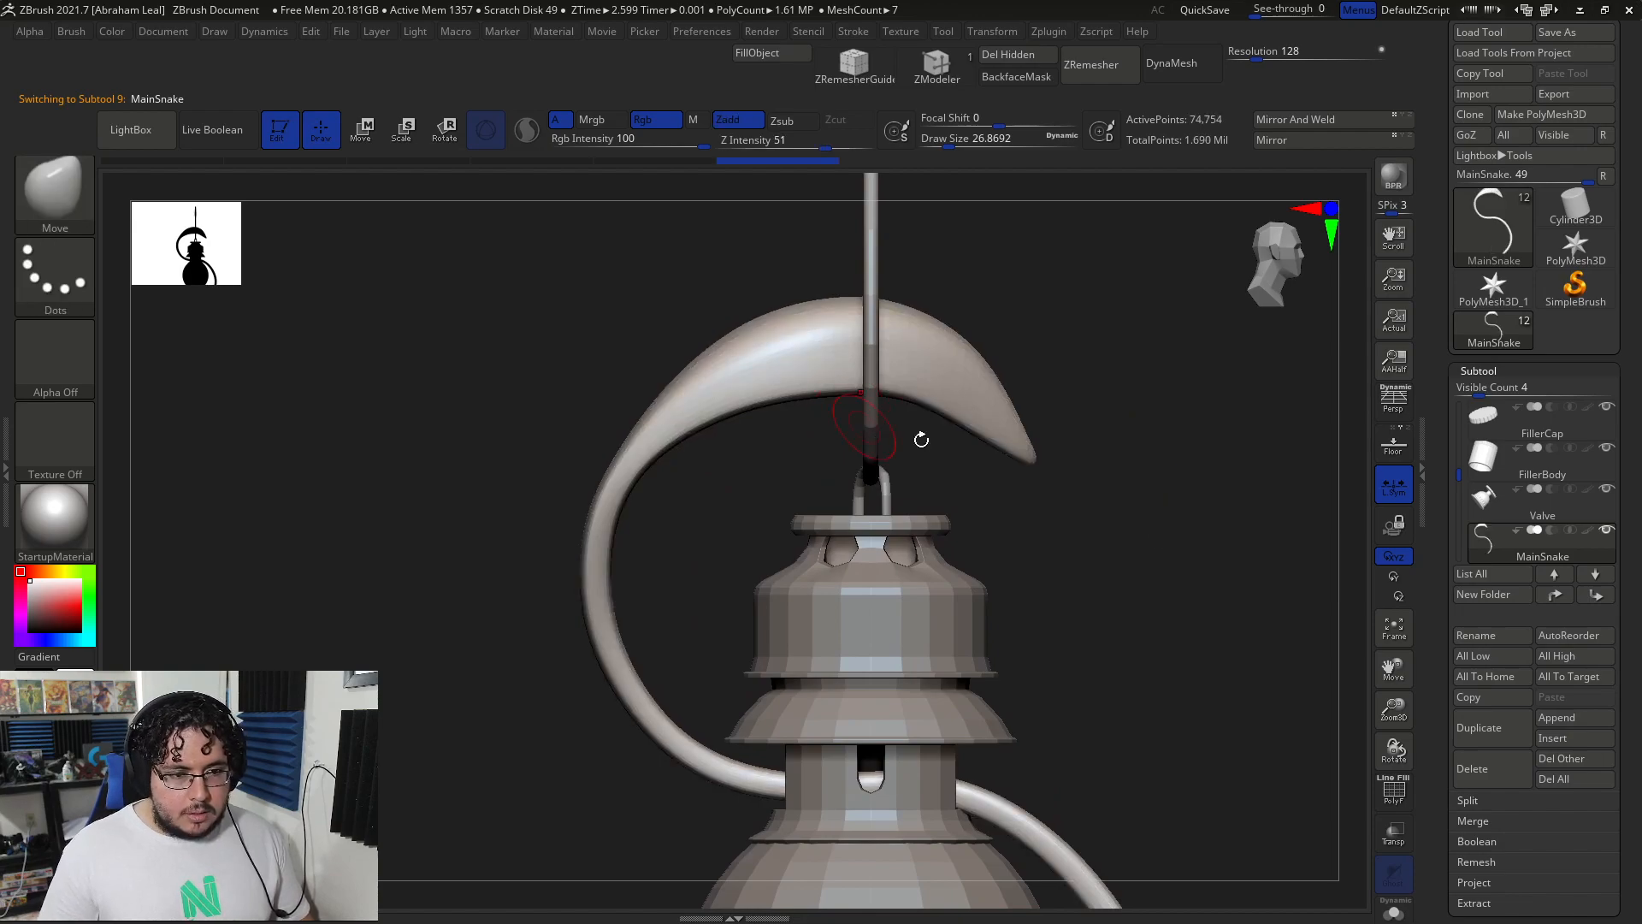
# - Try to pull a bulge out of the side of the main snake's head with the Move brush at a draw size of about 37
pyautogui.moveTo(1092, 509)
pyautogui.mouseDown()
pyautogui.moveTo(976, 454)
pyautogui.moveTo(929, 467)
pyautogui.moveTo(952, 417)
pyautogui.moveTo(969, 436)
pyautogui.moveTo(901, 357)
pyautogui.mouseUp()
pyautogui.press('b')
pyautogui.press('m')
pyautogui.press('v')
pyautogui.press('space')
pyautogui.moveTo(1231, 346); pyautogui.dragTo(1230, 411)
pyautogui.press('space')
pyautogui.moveTo(931, 356); pyautogui.dragTo(892, 352)
pyautogui.press('space')
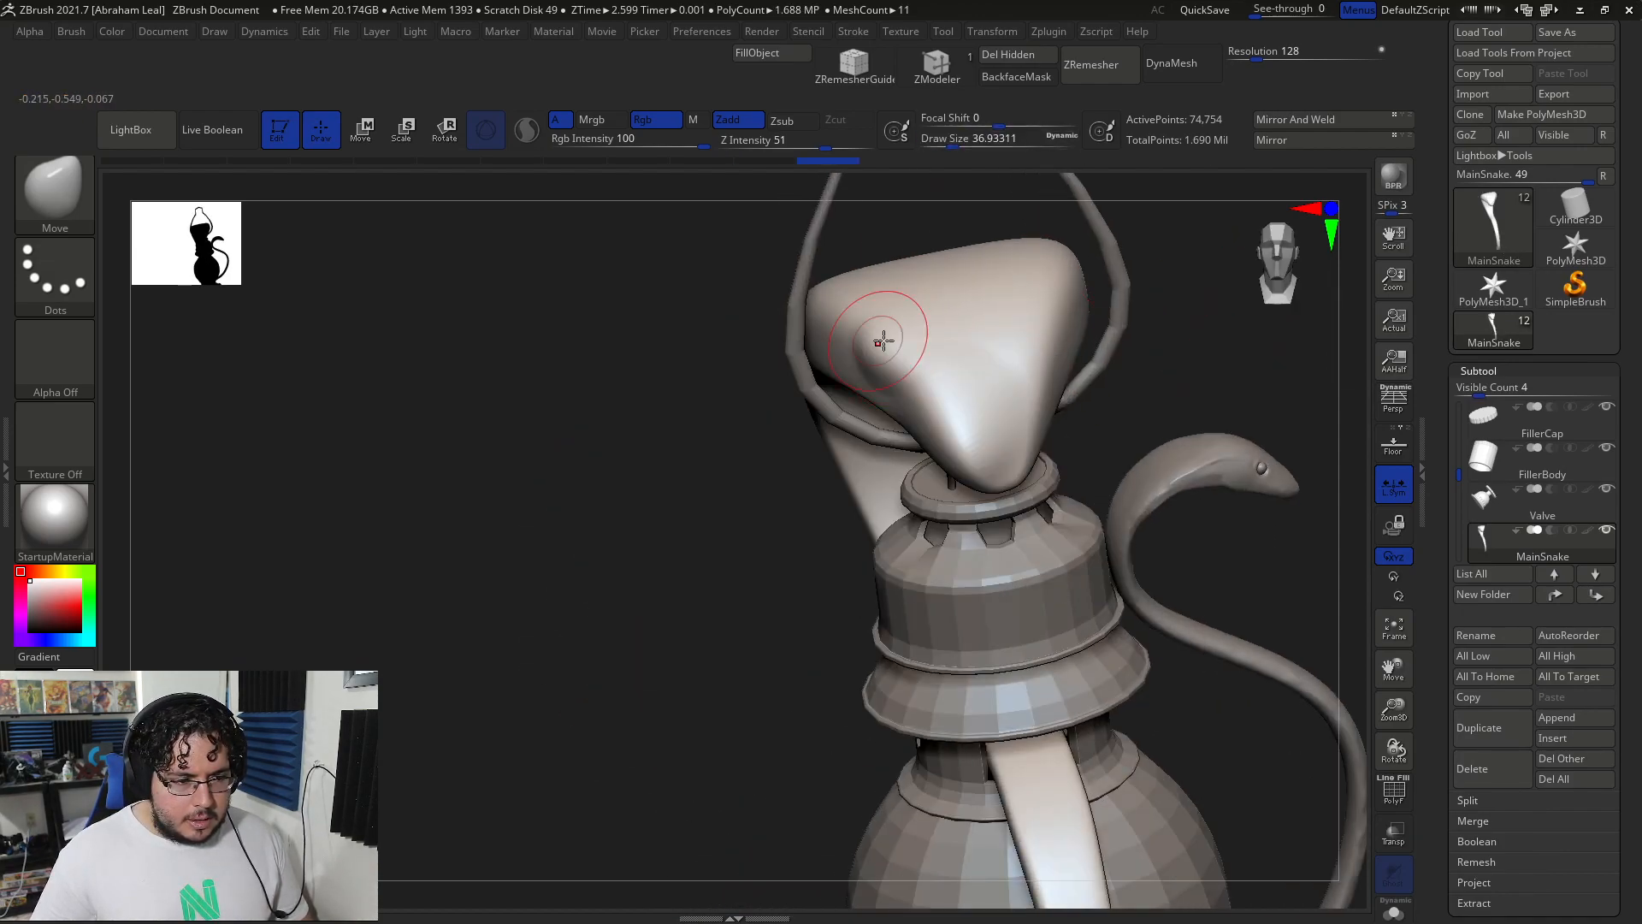
# - Undo the bulge on the main snake's head and its last subdivision
pyautogui.press('ctrl')
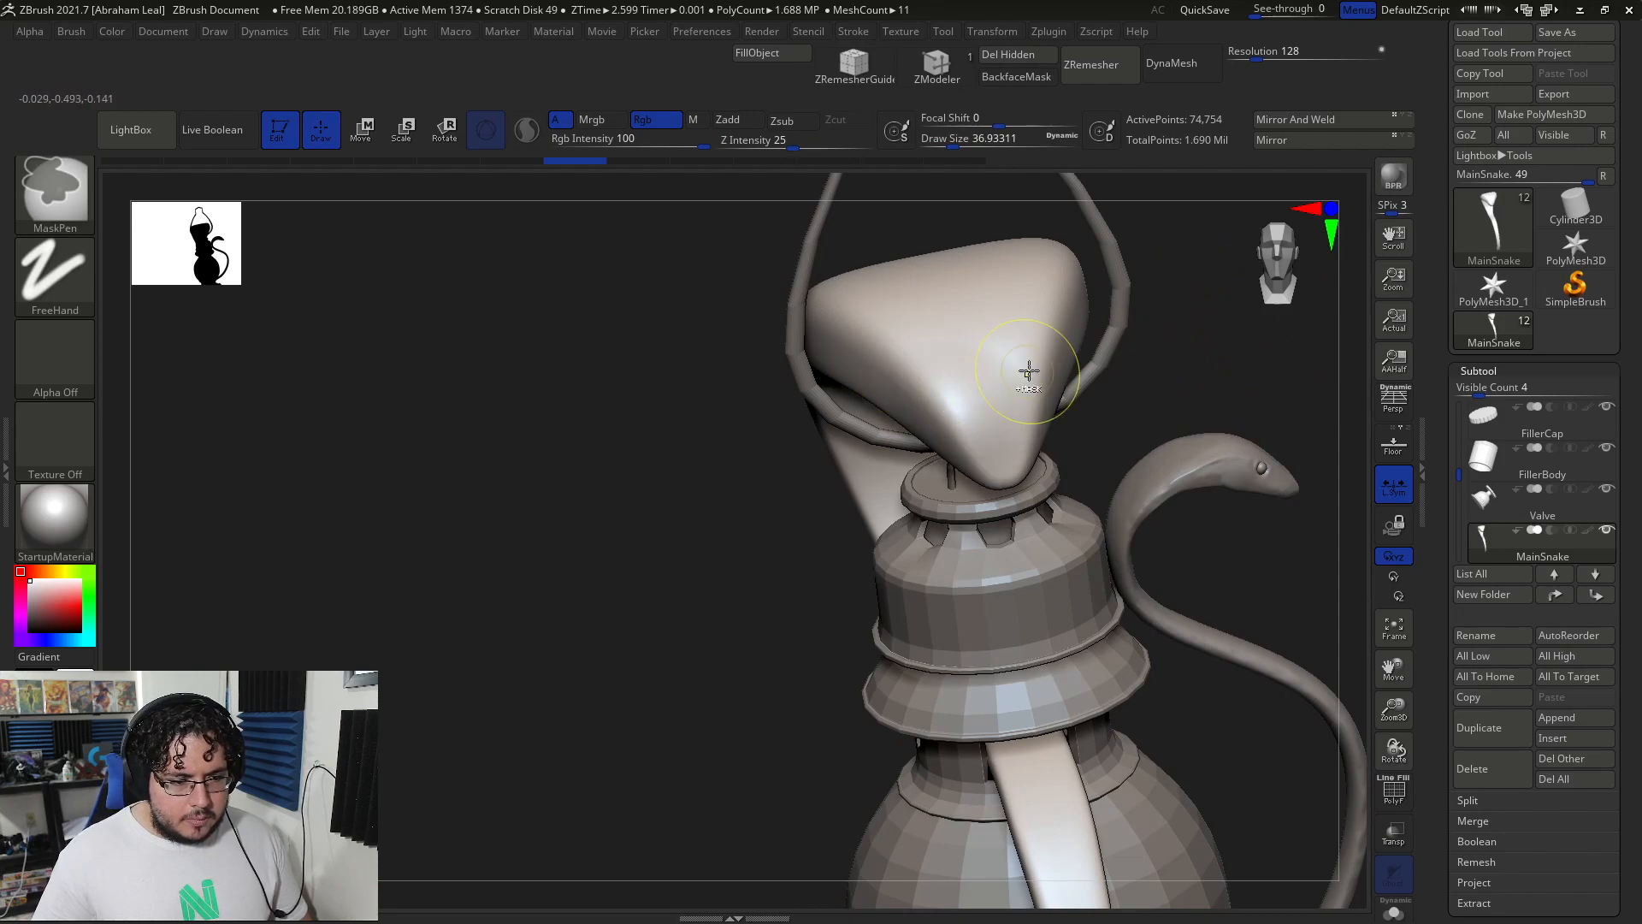
pyautogui.hotkey('ctrl', 'z')
pyautogui.hotkey('ctrl', 'z')
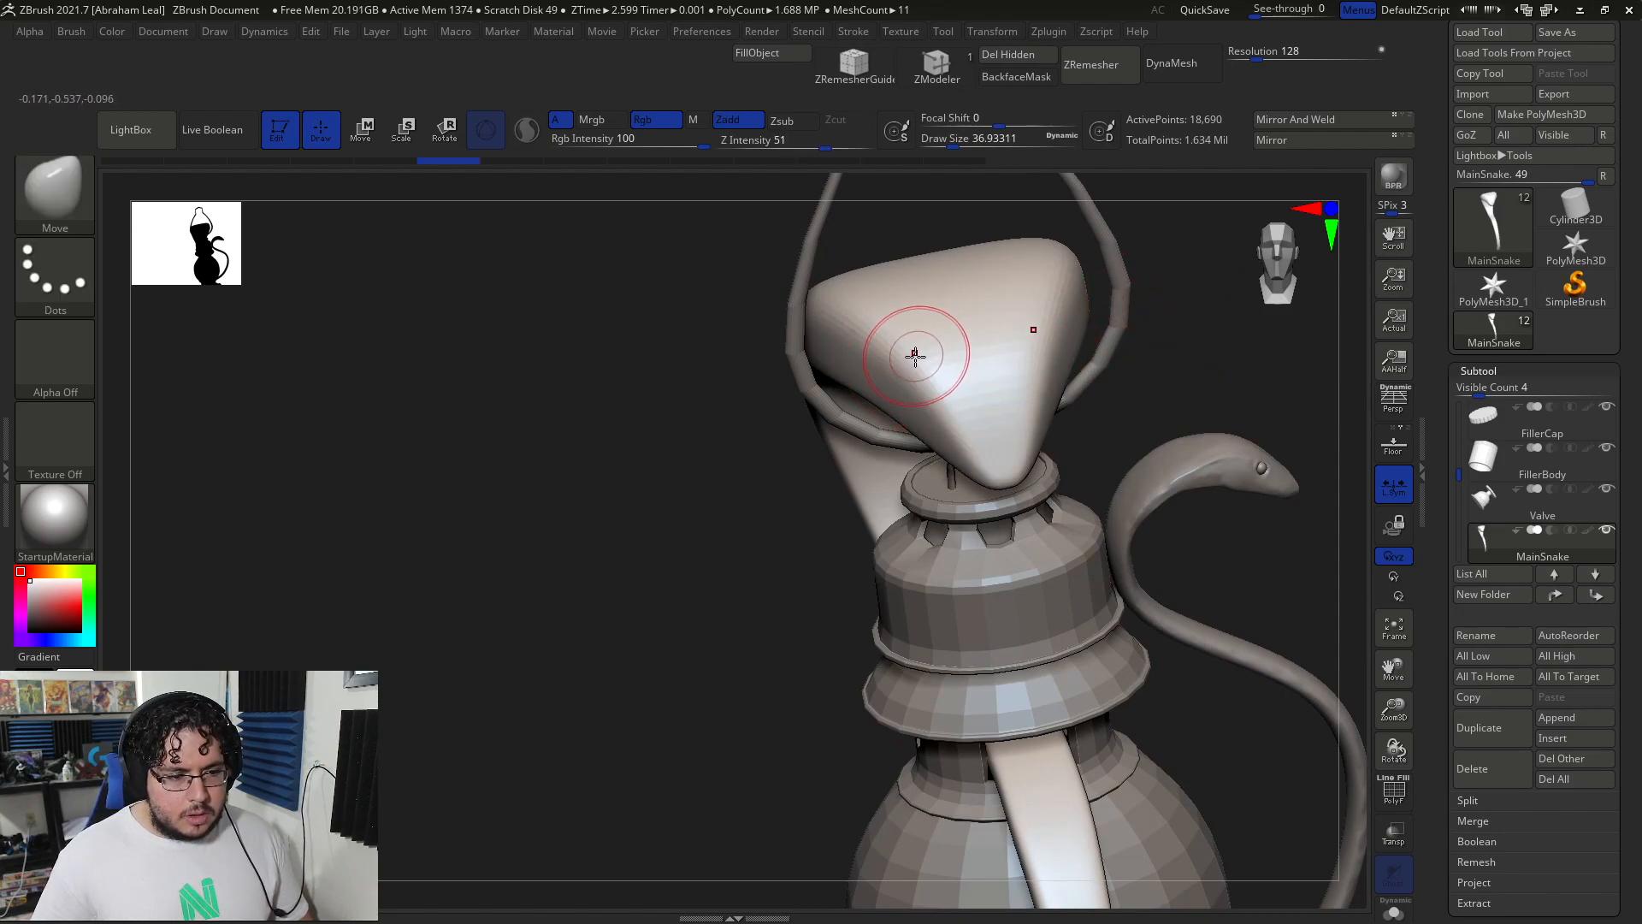
# - Reshape the sides and top of the main snake's head with the Move brush, enlarging the draw size to about 77
pyautogui.keyDown('shift'); pyautogui.moveTo(1271, 327); pyautogui.dragTo(1258, 322); pyautogui.keyUp('shift')
pyautogui.press('space')
pyautogui.moveTo(892, 377); pyautogui.dragTo(890, 348)
pyautogui.moveTo(939, 273); pyautogui.dragTo(1048, 301)
pyautogui.moveTo(919, 352); pyautogui.dragTo(916, 342)
# - Carve eye sockets into the sides of the main snake's head with the ClayBuildup brush
pyautogui.press('b')
pyautogui.press('c')
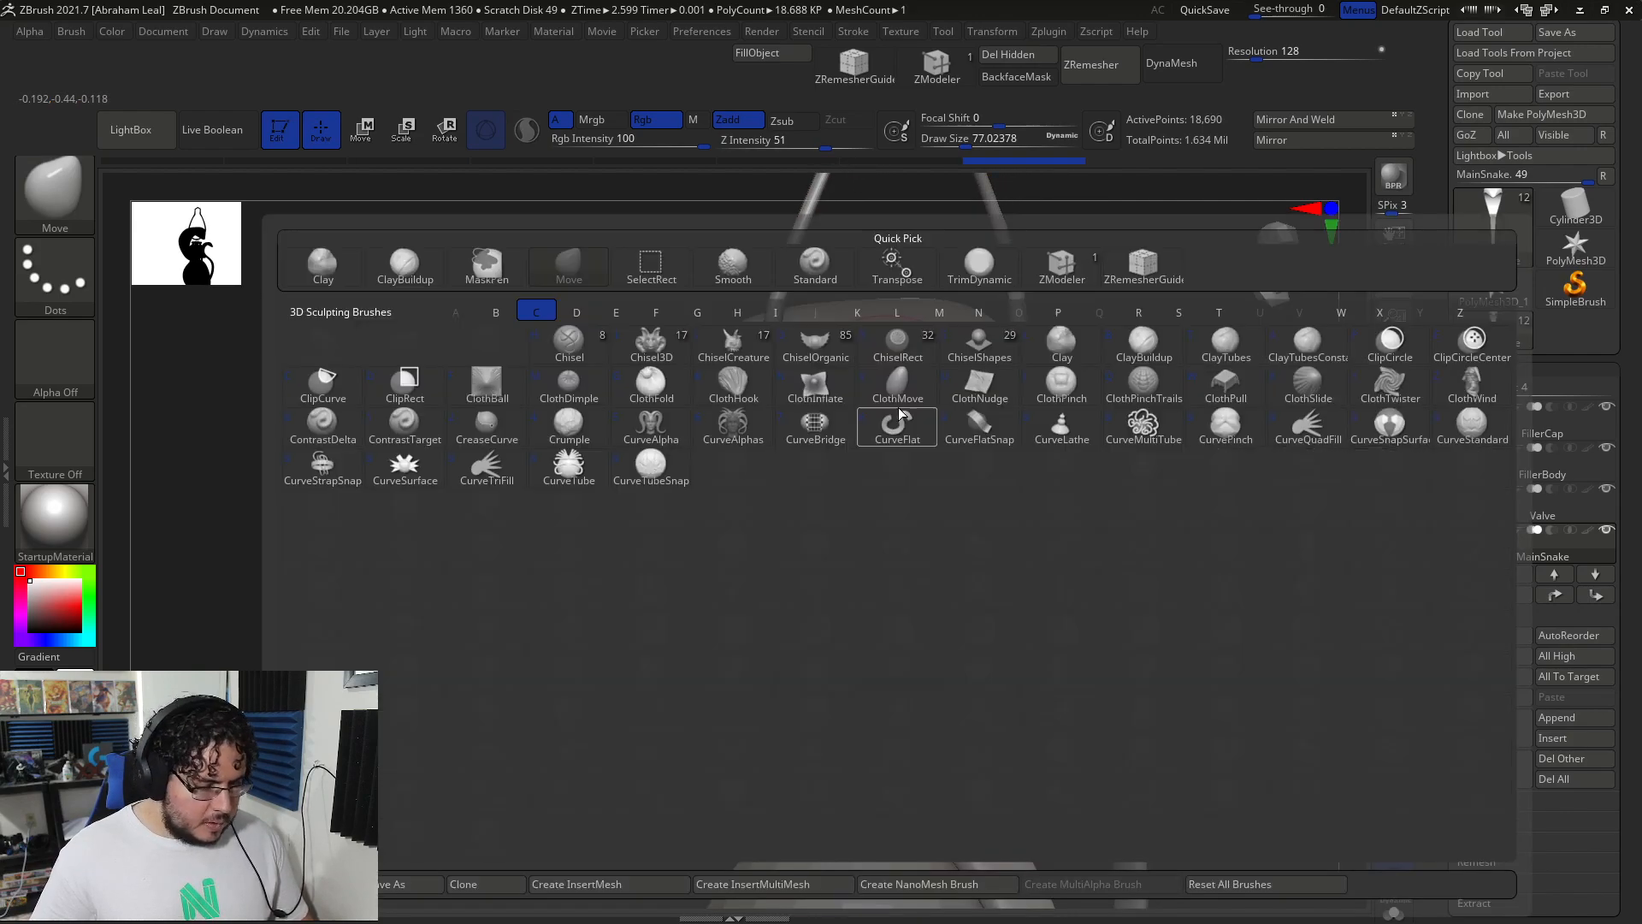
pyautogui.press('b')
pyautogui.press('space')
pyautogui.moveTo(904, 400)
pyautogui.mouseDown()
pyautogui.moveTo(879, 400)
pyautogui.moveTo(898, 383)
pyautogui.moveTo(915, 396)
pyautogui.mouseUp()
pyautogui.press('space')
pyautogui.press('space')
pyautogui.moveTo(1120, 335); pyautogui.dragTo(1140, 348)
pyautogui.press('space')
# - Rough out the main snake's snout and the area below the eyes with the ClayBuildup brush at a draw size of about 31
pyautogui.moveTo(1072, 422); pyautogui.dragTo(1084, 409)
pyautogui.press('space')
pyautogui.moveTo(1008, 455); pyautogui.dragTo(1006, 454)
pyautogui.moveTo(936, 415); pyautogui.dragTo(967, 440)
pyautogui.press('space')
pyautogui.moveTo(960, 429); pyautogui.dragTo(998, 417)
pyautogui.moveTo(1074, 397); pyautogui.dragTo(1148, 334)
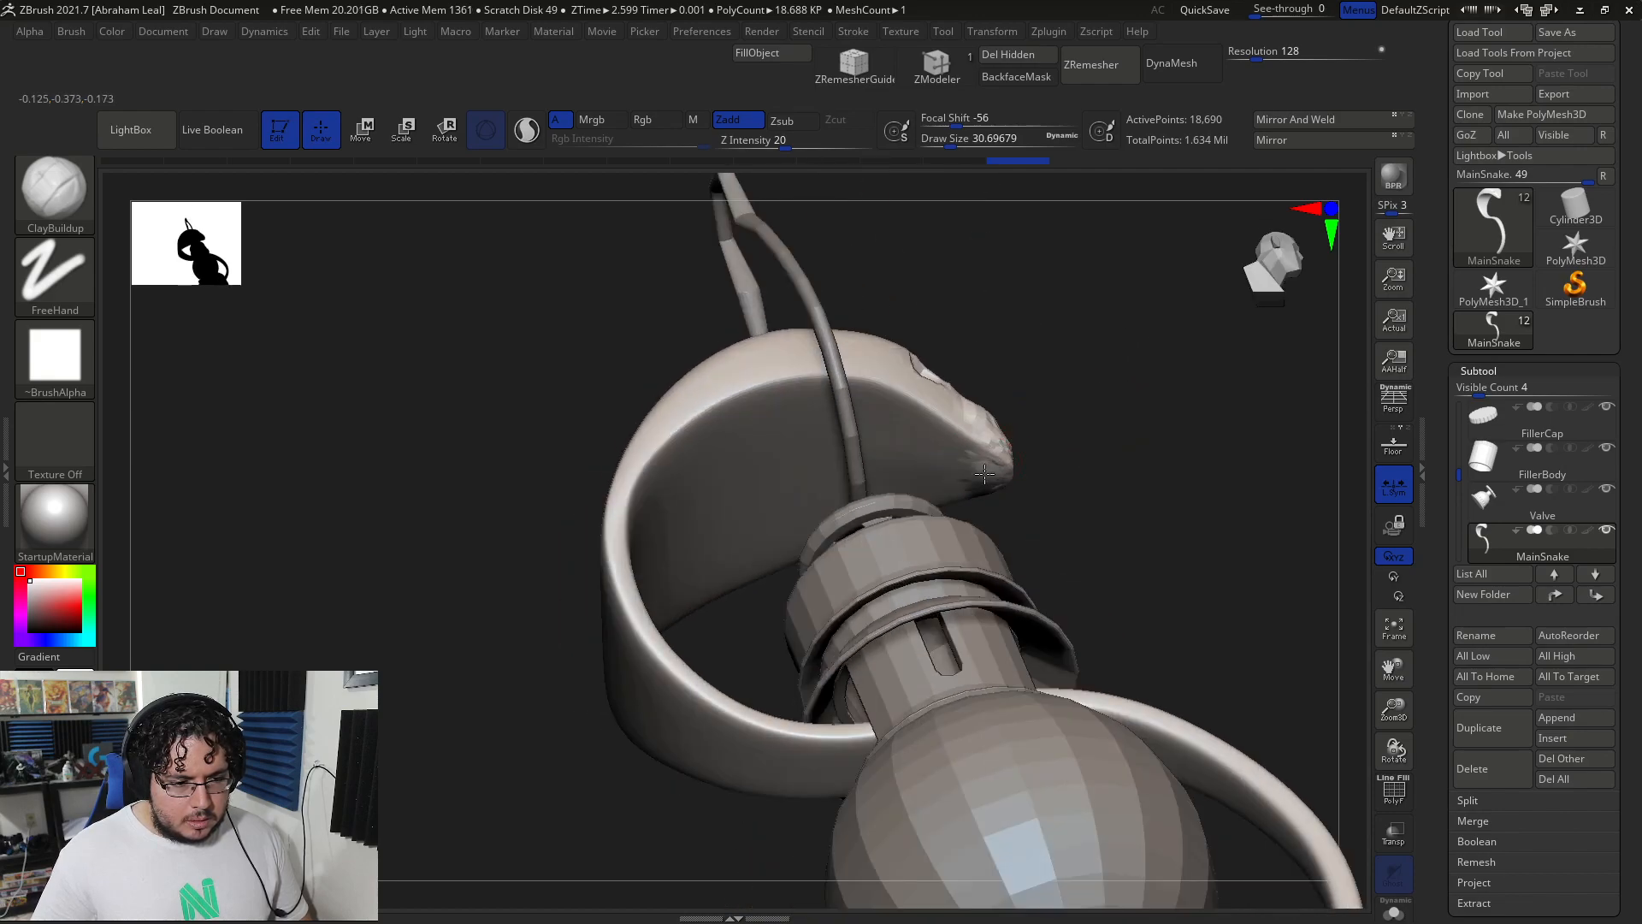
pyautogui.moveTo(978, 450); pyautogui.dragTo(963, 484)
pyautogui.moveTo(963, 484); pyautogui.dragTo(821, 445, button='right')
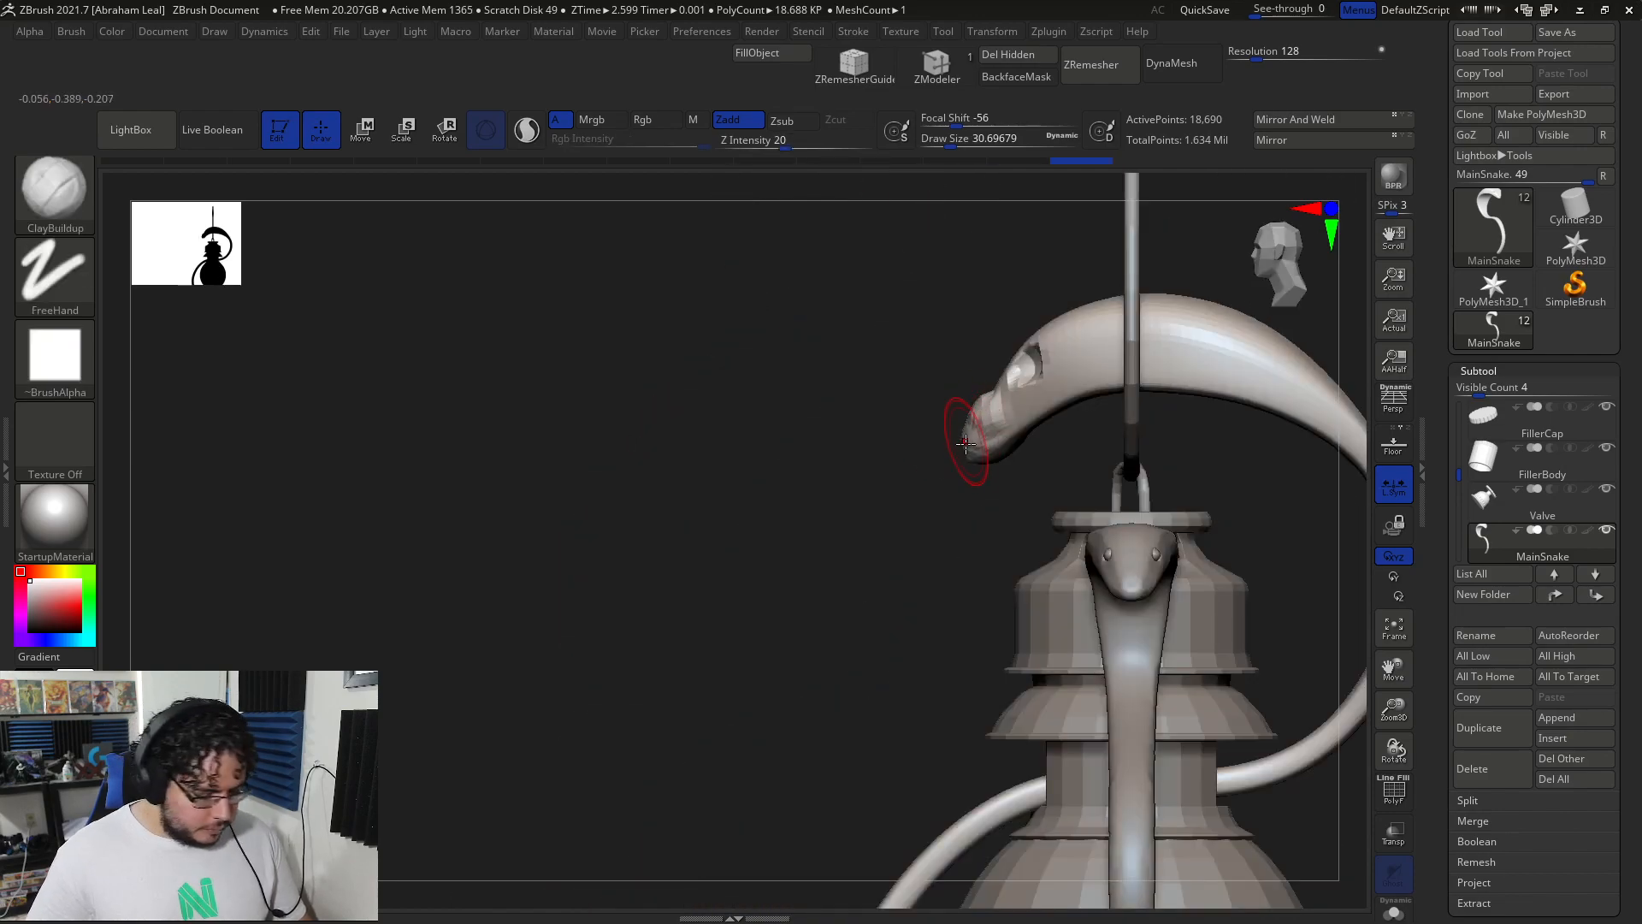
# - Subdivide the main snake's mesh once and refine its snout profile with the Move brush at draw sizes of about 65 and 41
pyautogui.press('b')
pyautogui.press('m')
pyautogui.press('p')
pyautogui.press('space')
pyautogui.press('b')
pyautogui.press('m')
pyautogui.press('v')
pyautogui.moveTo(957, 460); pyautogui.dragTo(1019, 438)
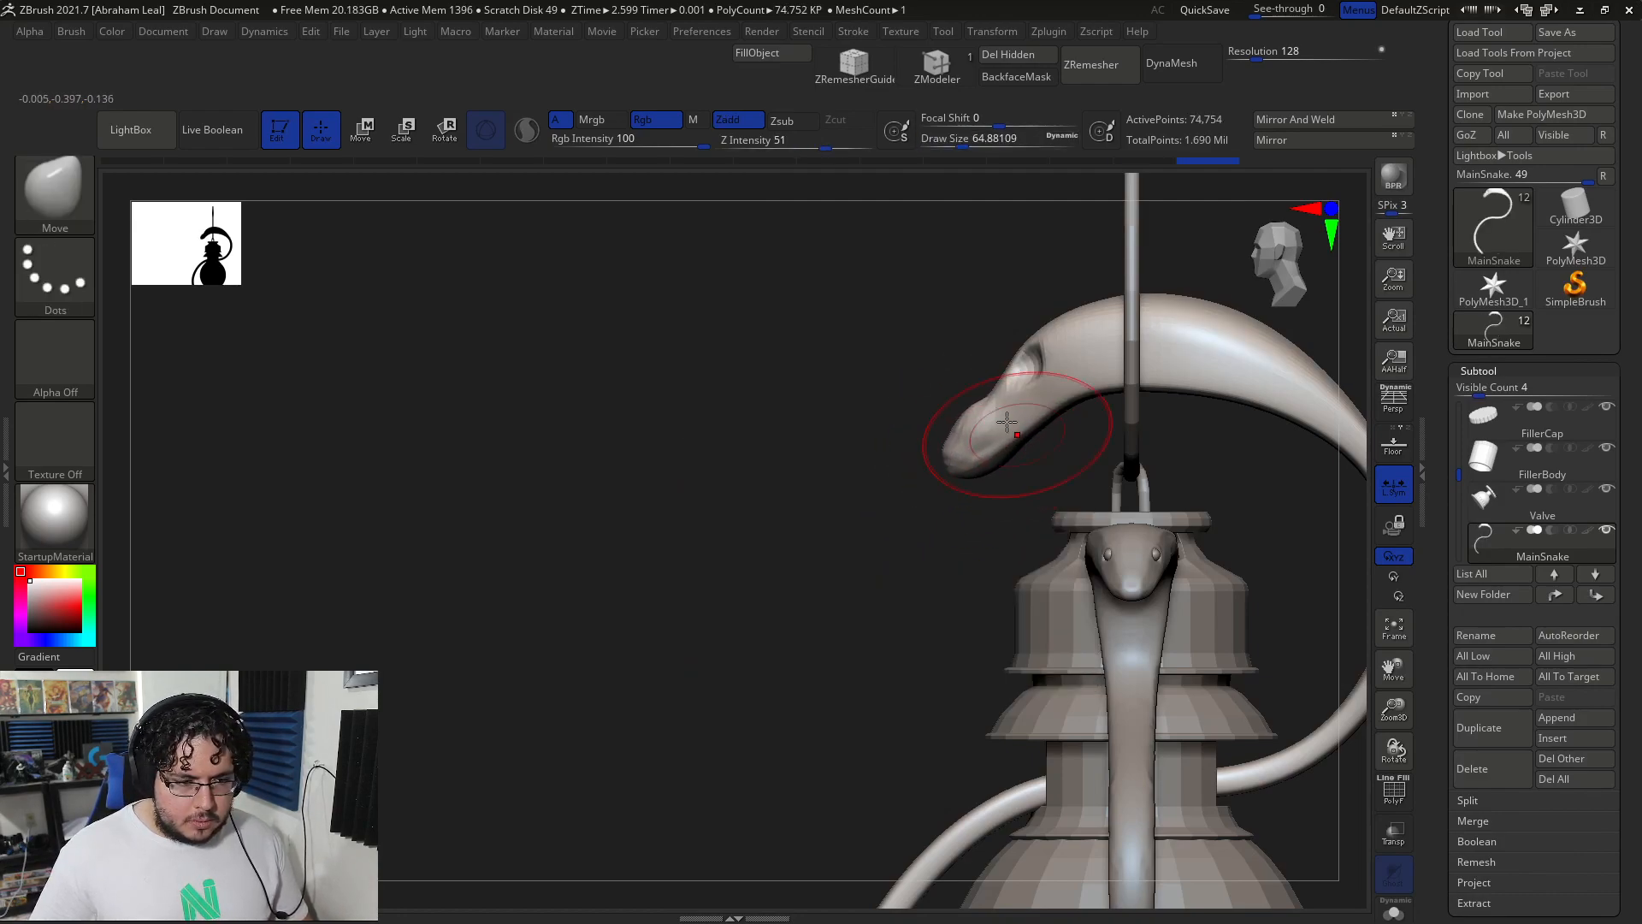
pyautogui.press('space')
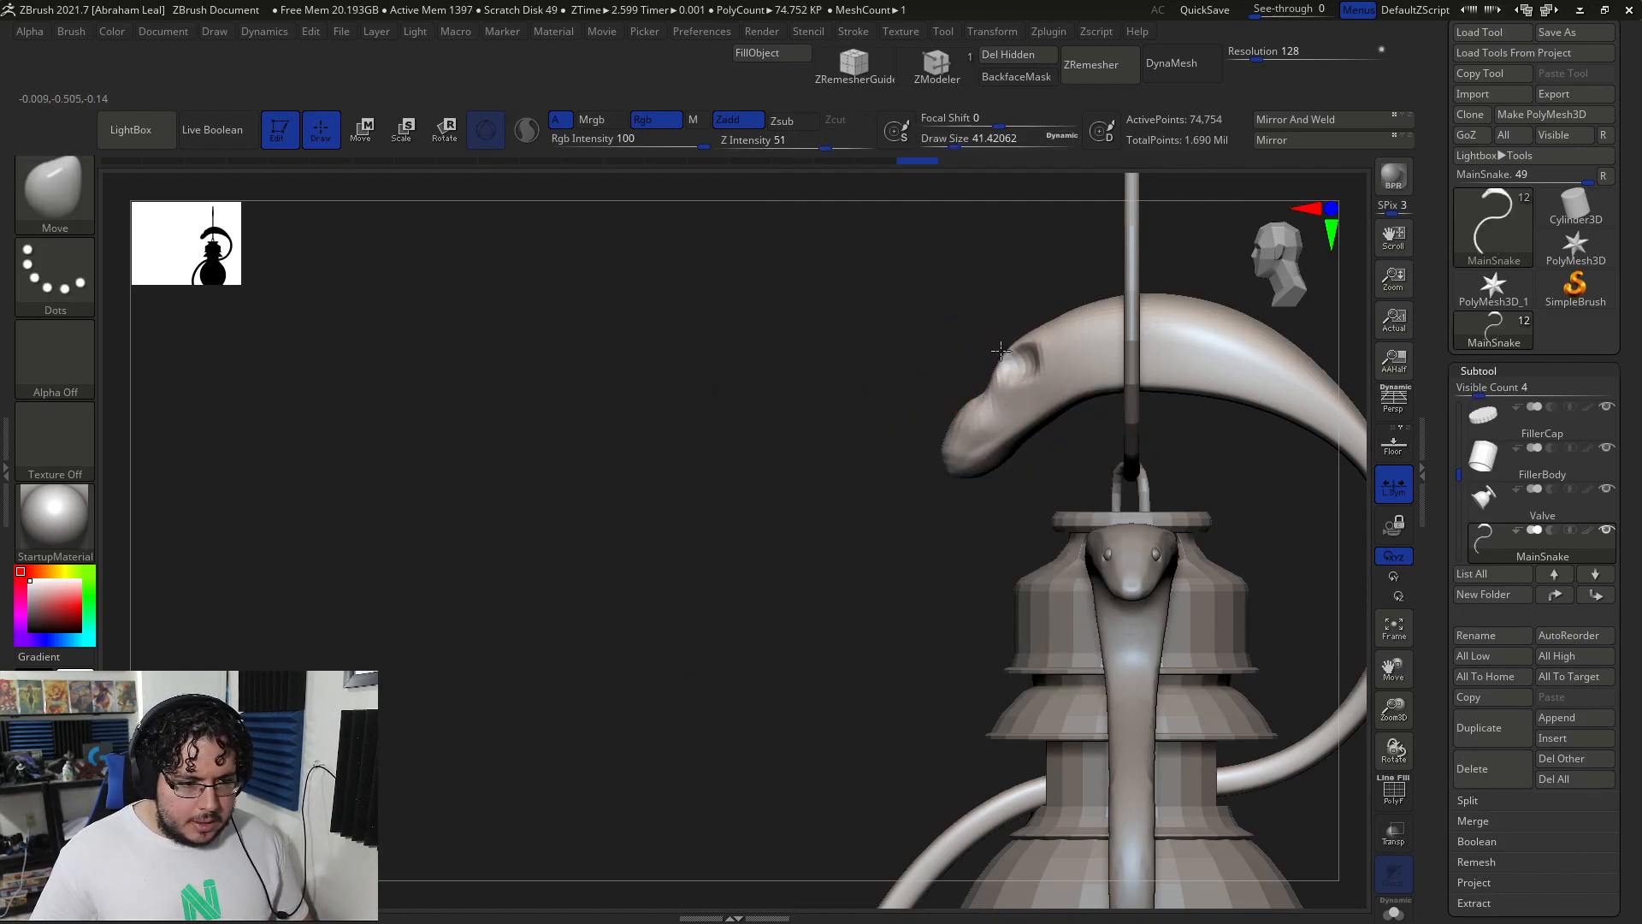
pyautogui.moveTo(914, 437)
pyautogui.mouseDown()
pyautogui.moveTo(941, 429)
pyautogui.moveTo(891, 428)
pyautogui.mouseUp()
# - Flatten the sides and tip of the main snake's snout with the TrimDynamic brush at a draw size of about 41
pyautogui.press('b')
pyautogui.press('t')
pyautogui.press('d')
pyautogui.moveTo(1038, 407); pyautogui.dragTo(876, 465)
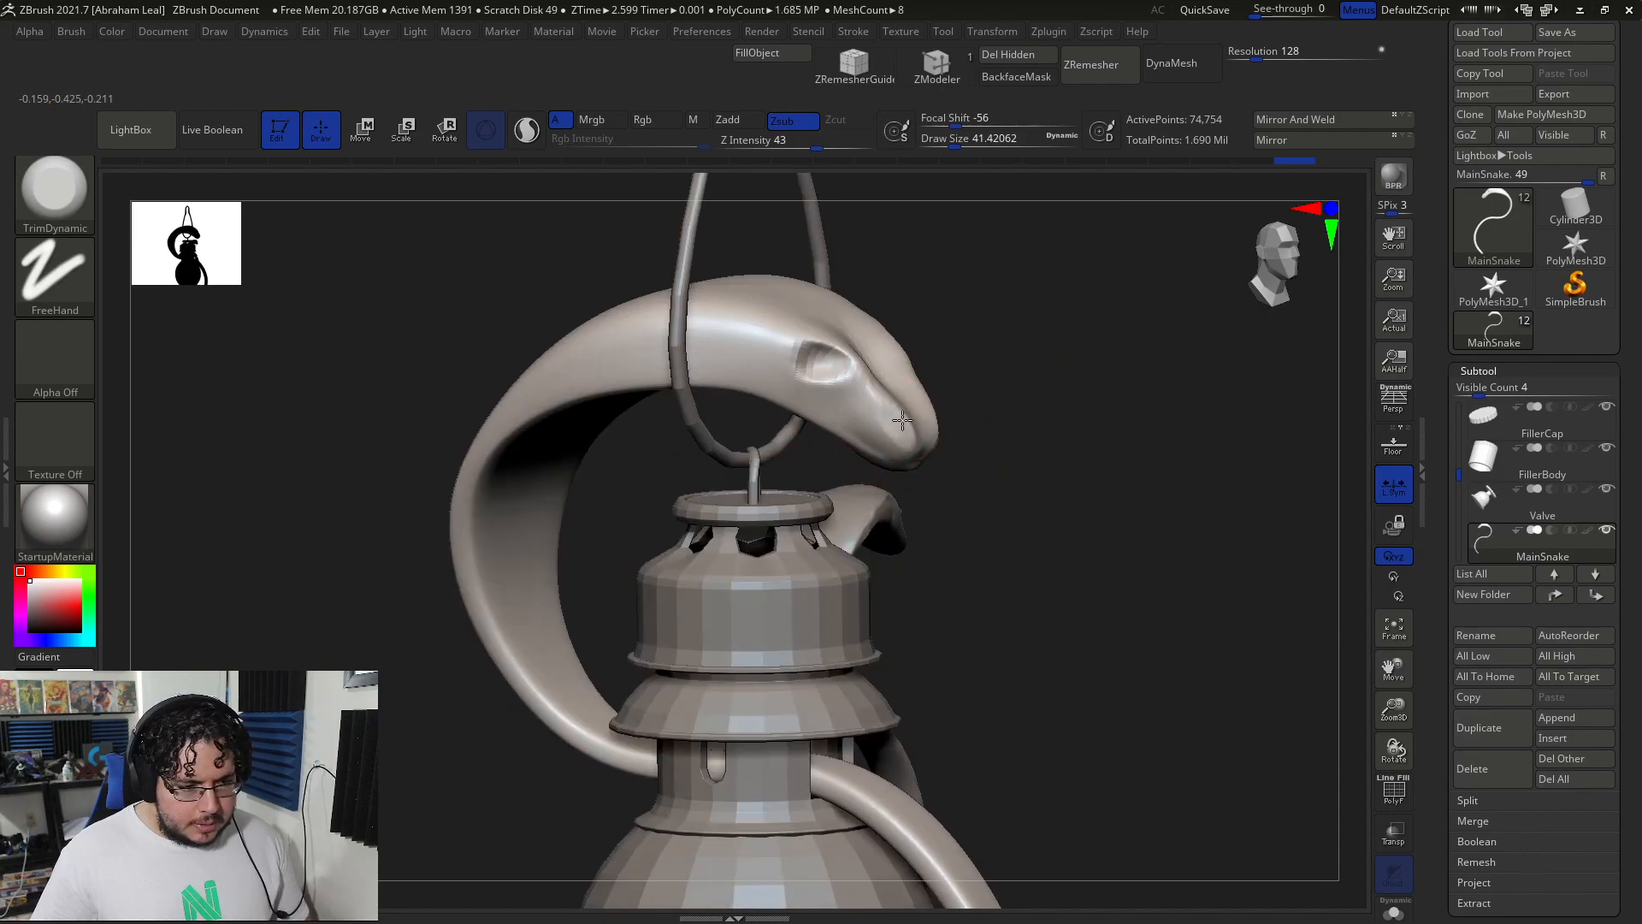
pyautogui.moveTo(903, 400); pyautogui.dragTo(890, 438)
pyautogui.moveTo(1009, 436); pyautogui.dragTo(881, 466)
pyautogui.moveTo(909, 427); pyautogui.dragTo(914, 454)
pyautogui.moveTo(736, 525); pyautogui.dragTo(737, 567)
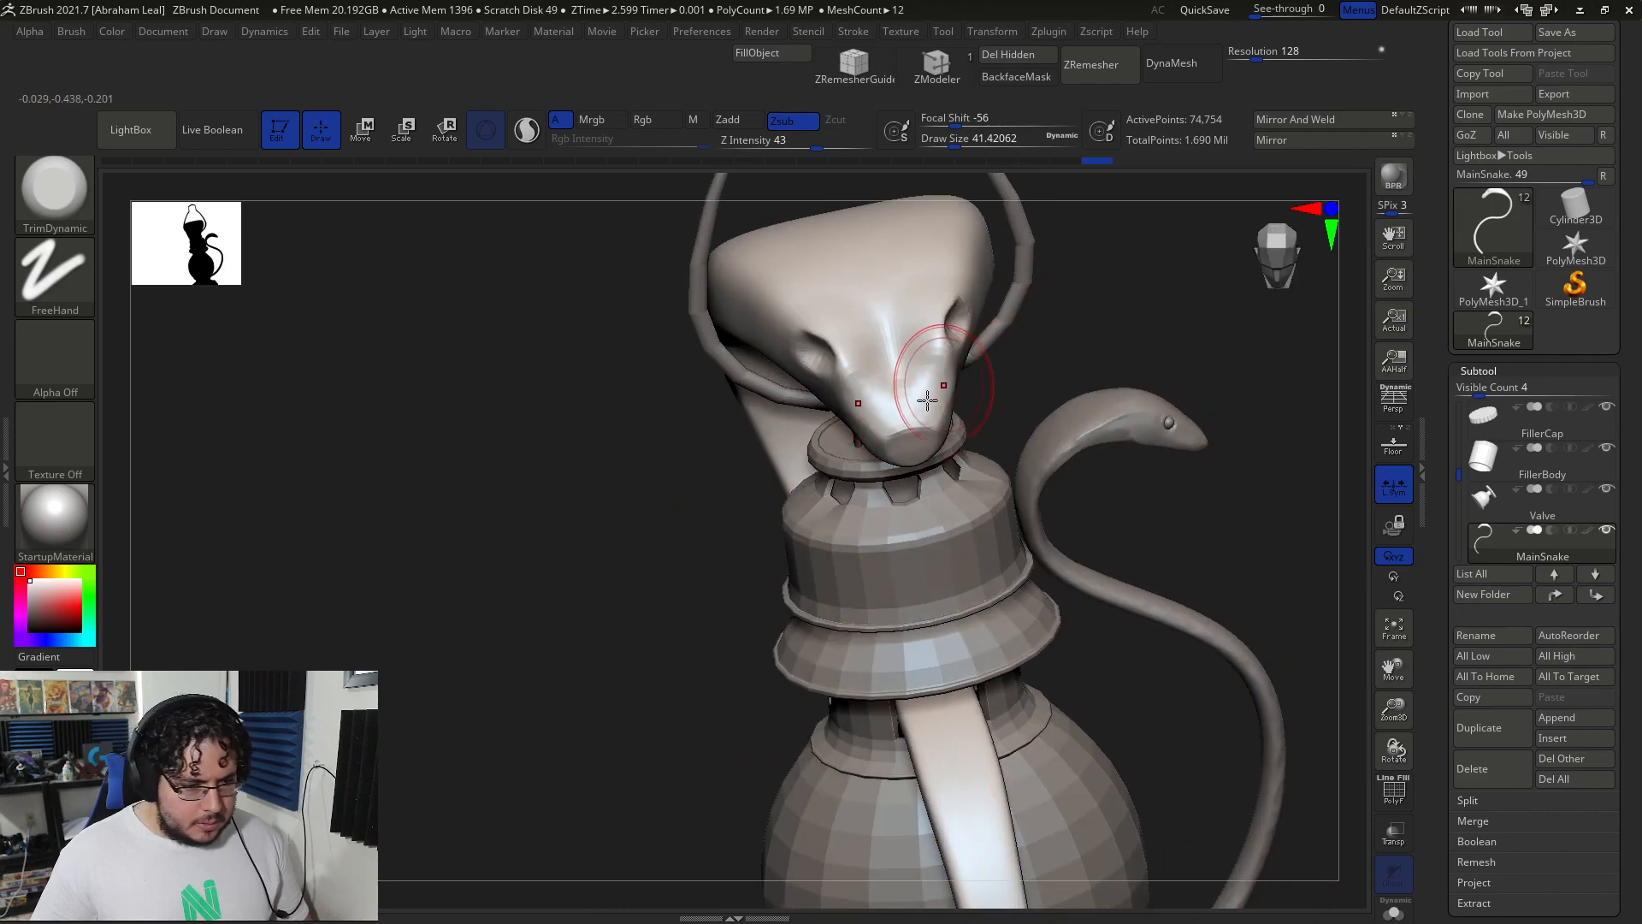
# - Adjust the main snake's head proportions with the Move brush at draw sizes of about 65 and 90, stepping back and forth through recent strokes
pyautogui.press('b')
pyautogui.press('m')
pyautogui.press('v')
pyautogui.press('space')
pyautogui.moveTo(898, 454)
pyautogui.mouseDown()
pyautogui.moveTo(865, 446)
pyautogui.moveTo(853, 396)
pyautogui.mouseUp()
pyautogui.hotkey('ctrl', 'z')
pyautogui.hotkey('ctrl', 'z')
pyautogui.hotkey('ctrl', 'z')
pyautogui.hotkey('ctrl', 'z')
pyautogui.hotkey('ctrl', 'z')
pyautogui.hotkey('ctrl', 'z')
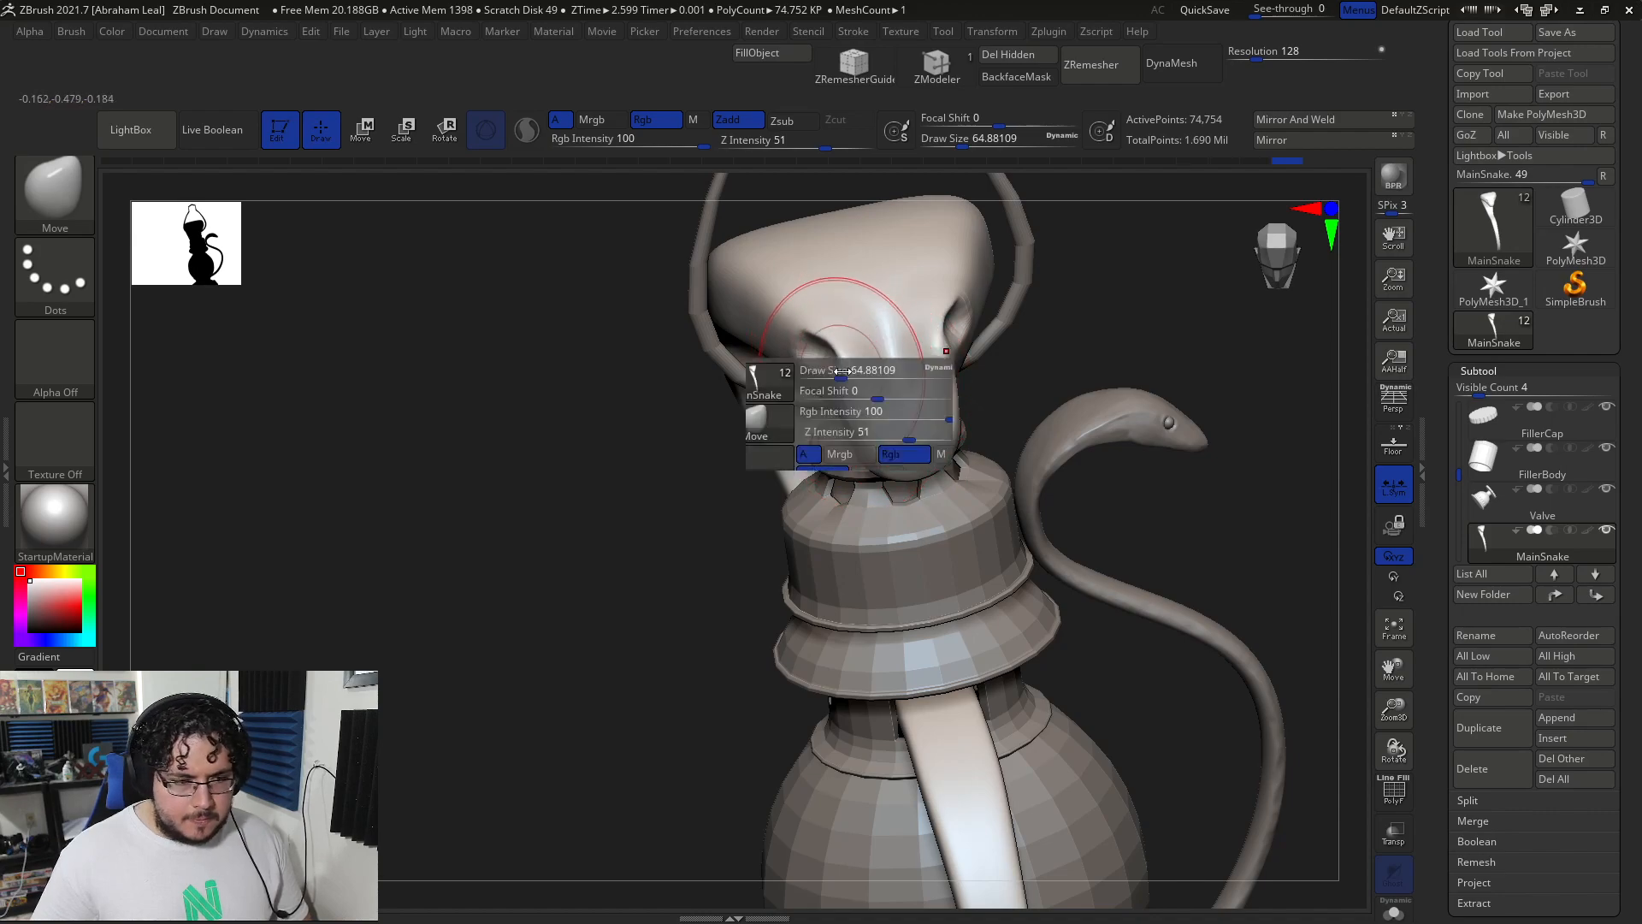
pyautogui.hotkey('ctrl', 'shift', 'z')
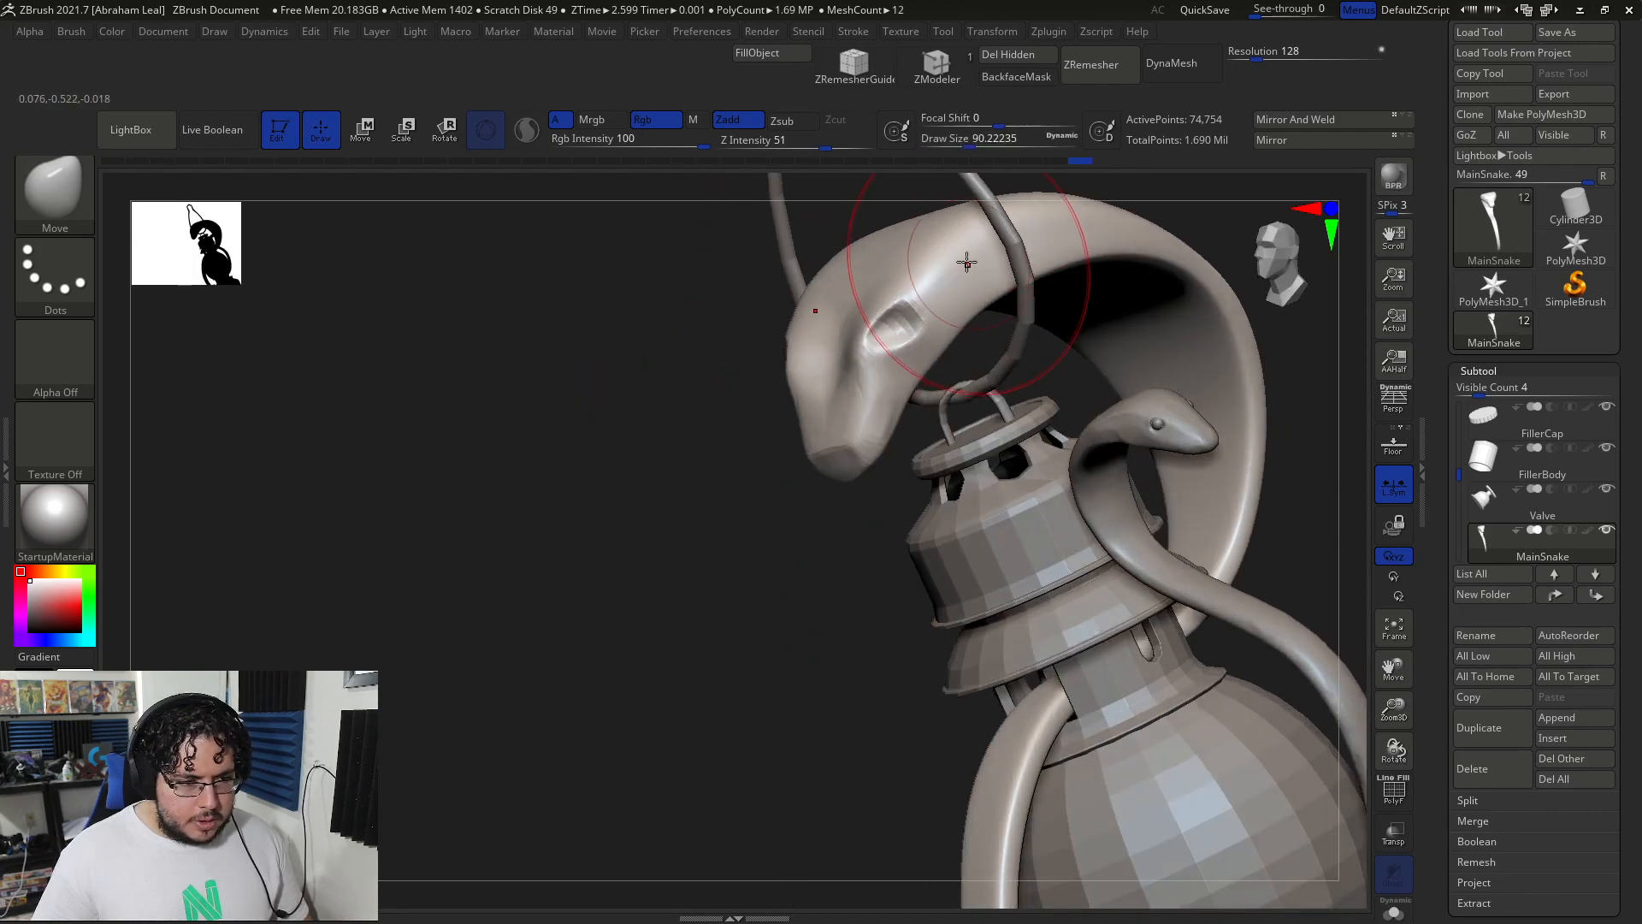
pyautogui.moveTo(718, 454)
pyautogui.mouseDown()
pyautogui.moveTo(1086, 359)
pyautogui.moveTo(1129, 263)
pyautogui.moveTo(1118, 414)
pyautogui.moveTo(1118, 318)
pyautogui.mouseUp()
# - Build up the underside of the main snake's head with the ClayBuildup brush at a draw size of about 80
pyautogui.press('b')
pyautogui.press('c')
pyautogui.press('b')
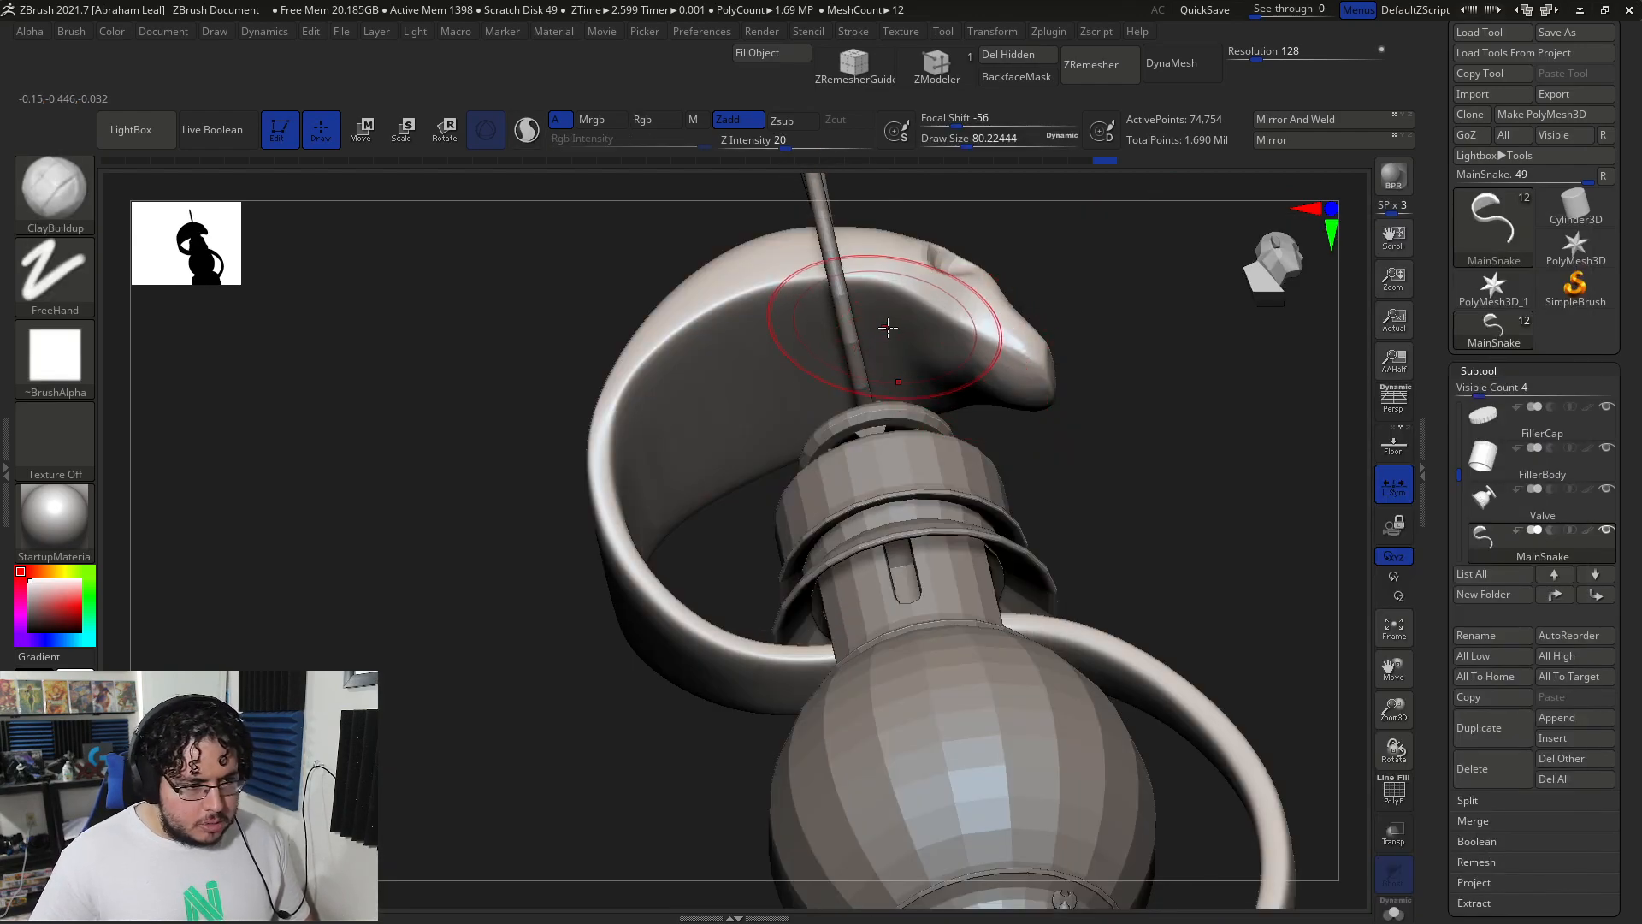
pyautogui.moveTo(858, 314)
pyautogui.mouseDown()
pyautogui.moveTo(906, 317)
pyautogui.moveTo(920, 359)
pyautogui.moveTo(915, 325)
pyautogui.moveTo(1010, 377)
pyautogui.moveTo(1129, 371)
pyautogui.moveTo(1197, 332)
pyautogui.moveTo(1005, 291)
pyautogui.mouseUp()
pyautogui.moveTo(799, 341); pyautogui.dragTo(784, 363)
pyautogui.moveTo(692, 412)
pyautogui.mouseDown()
pyautogui.moveTo(663, 503)
pyautogui.moveTo(737, 400)
pyautogui.mouseUp()
# - Define the main snake's jawline and mouth with the ClayBuildup brush at a draw size of about 23
pyautogui.press('[')
pyautogui.moveTo(663, 447); pyautogui.dragTo(839, 359)
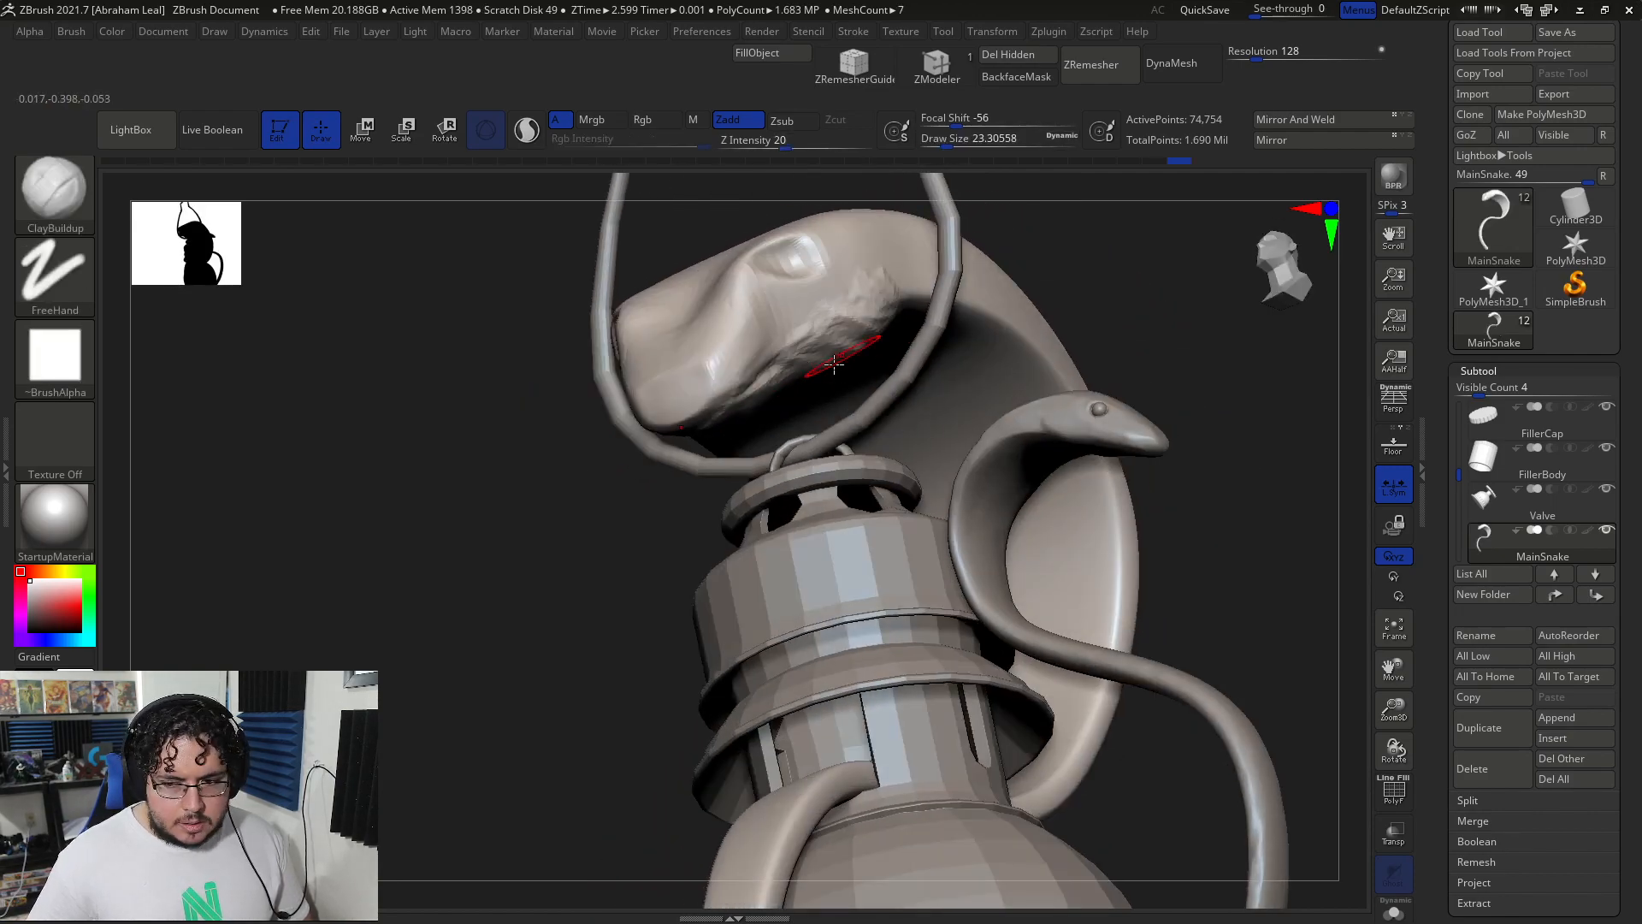
pyautogui.moveTo(1055, 302); pyautogui.dragTo(855, 334)
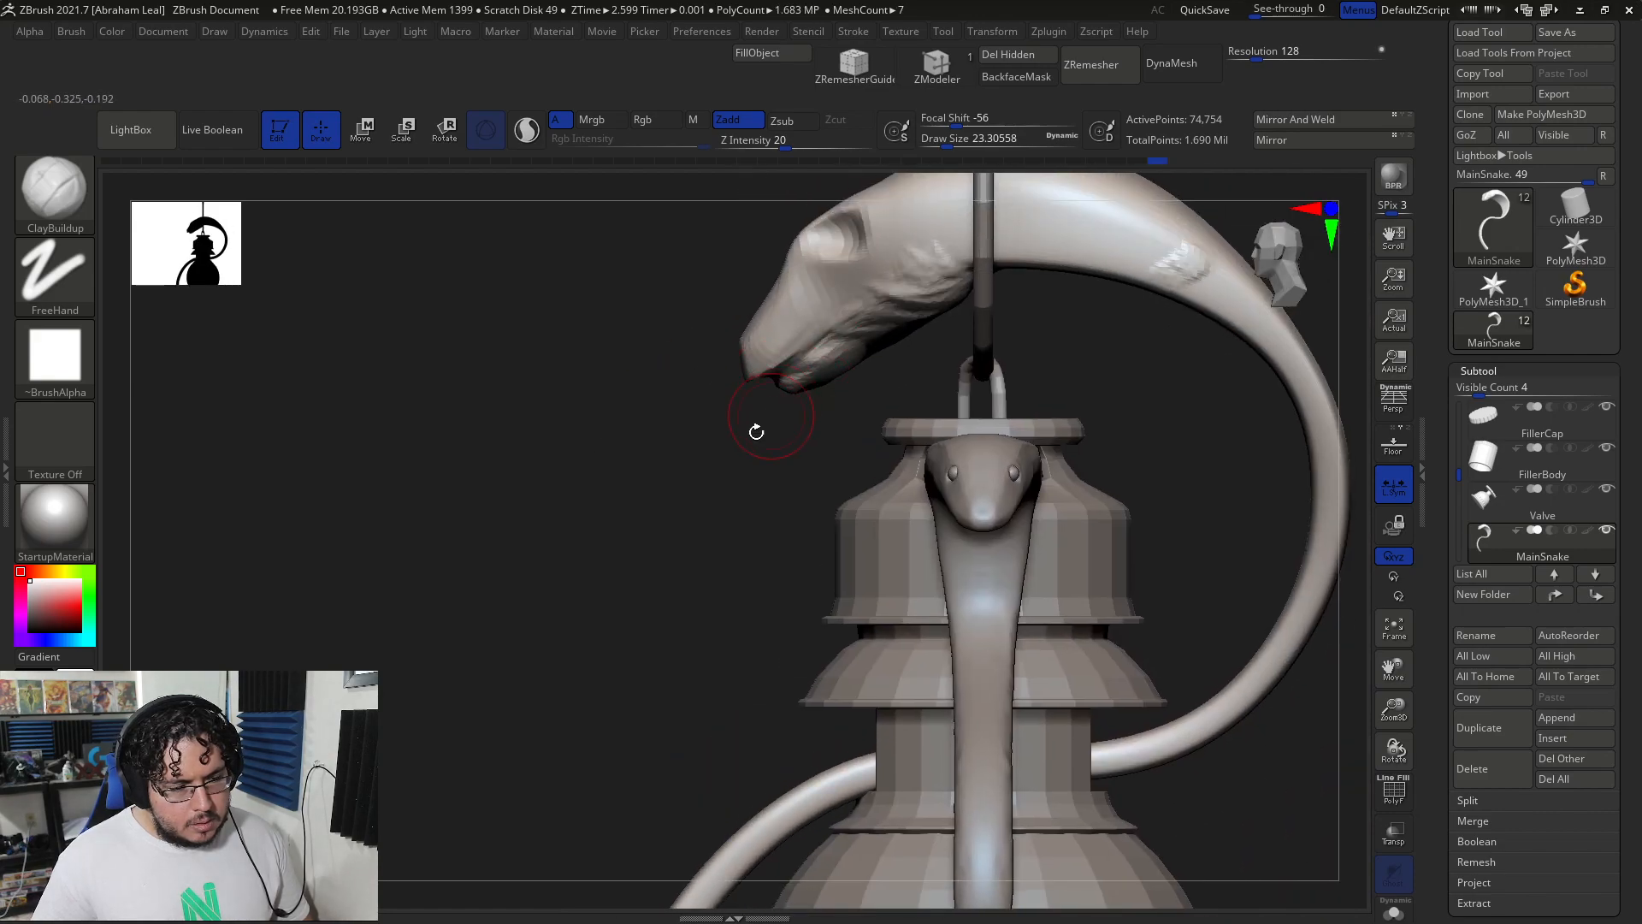
pyautogui.moveTo(764, 422); pyautogui.dragTo(795, 364)
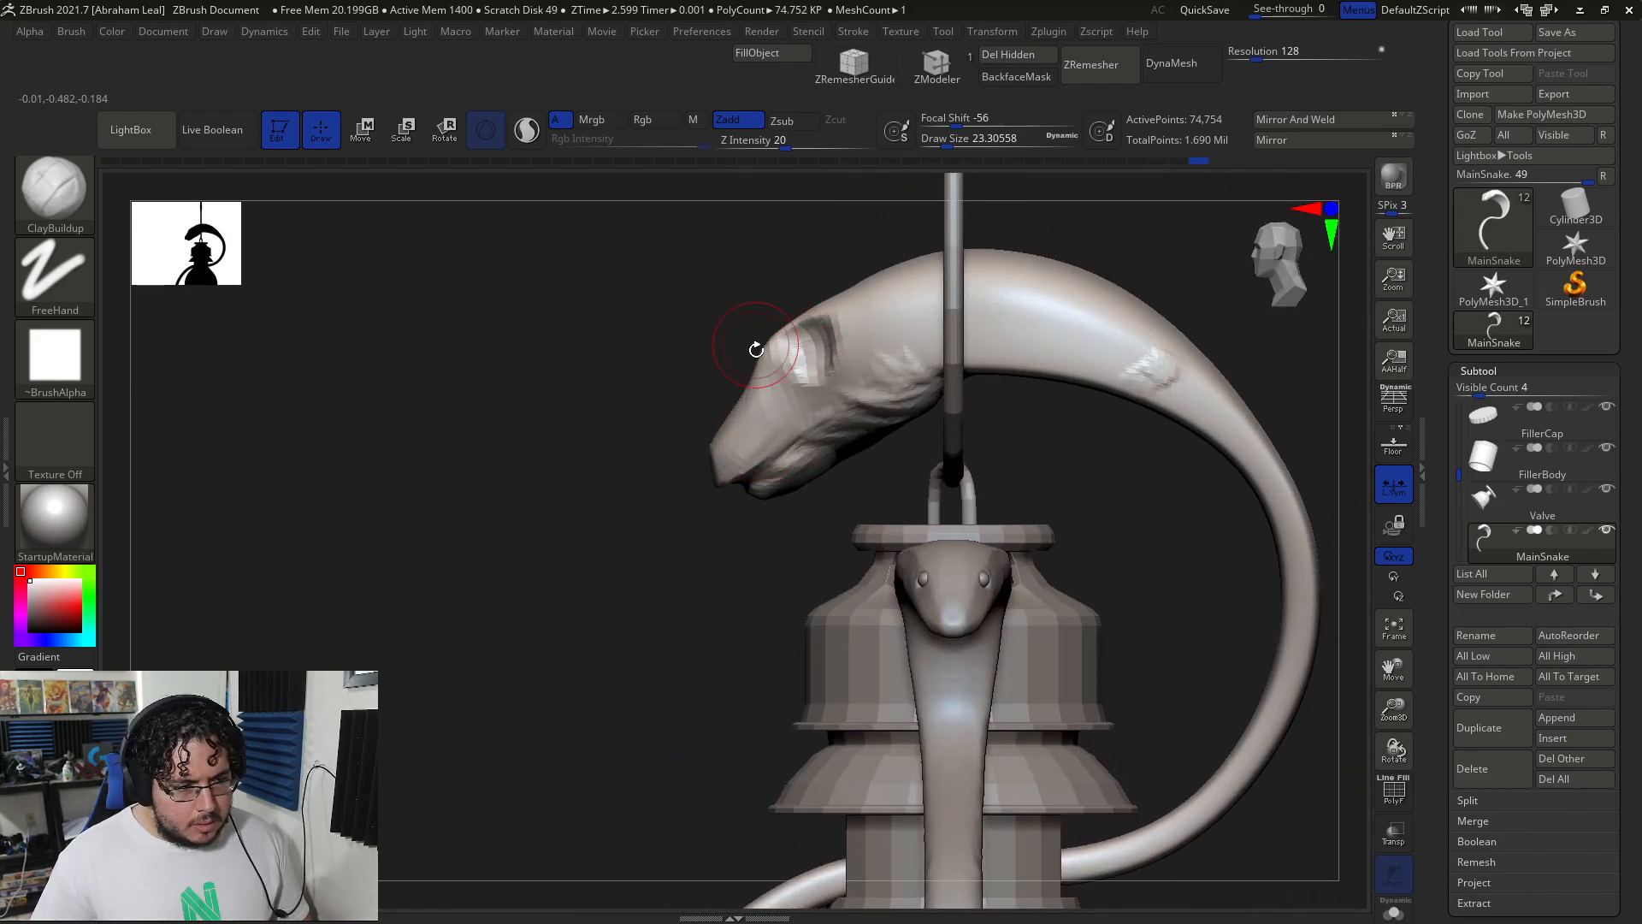
# - Reshape the top profile of the main snake's head behind the eyes with the Move brush at a draw size of about 68
pyautogui.press('b')
pyautogui.press('m')
pyautogui.press('v')
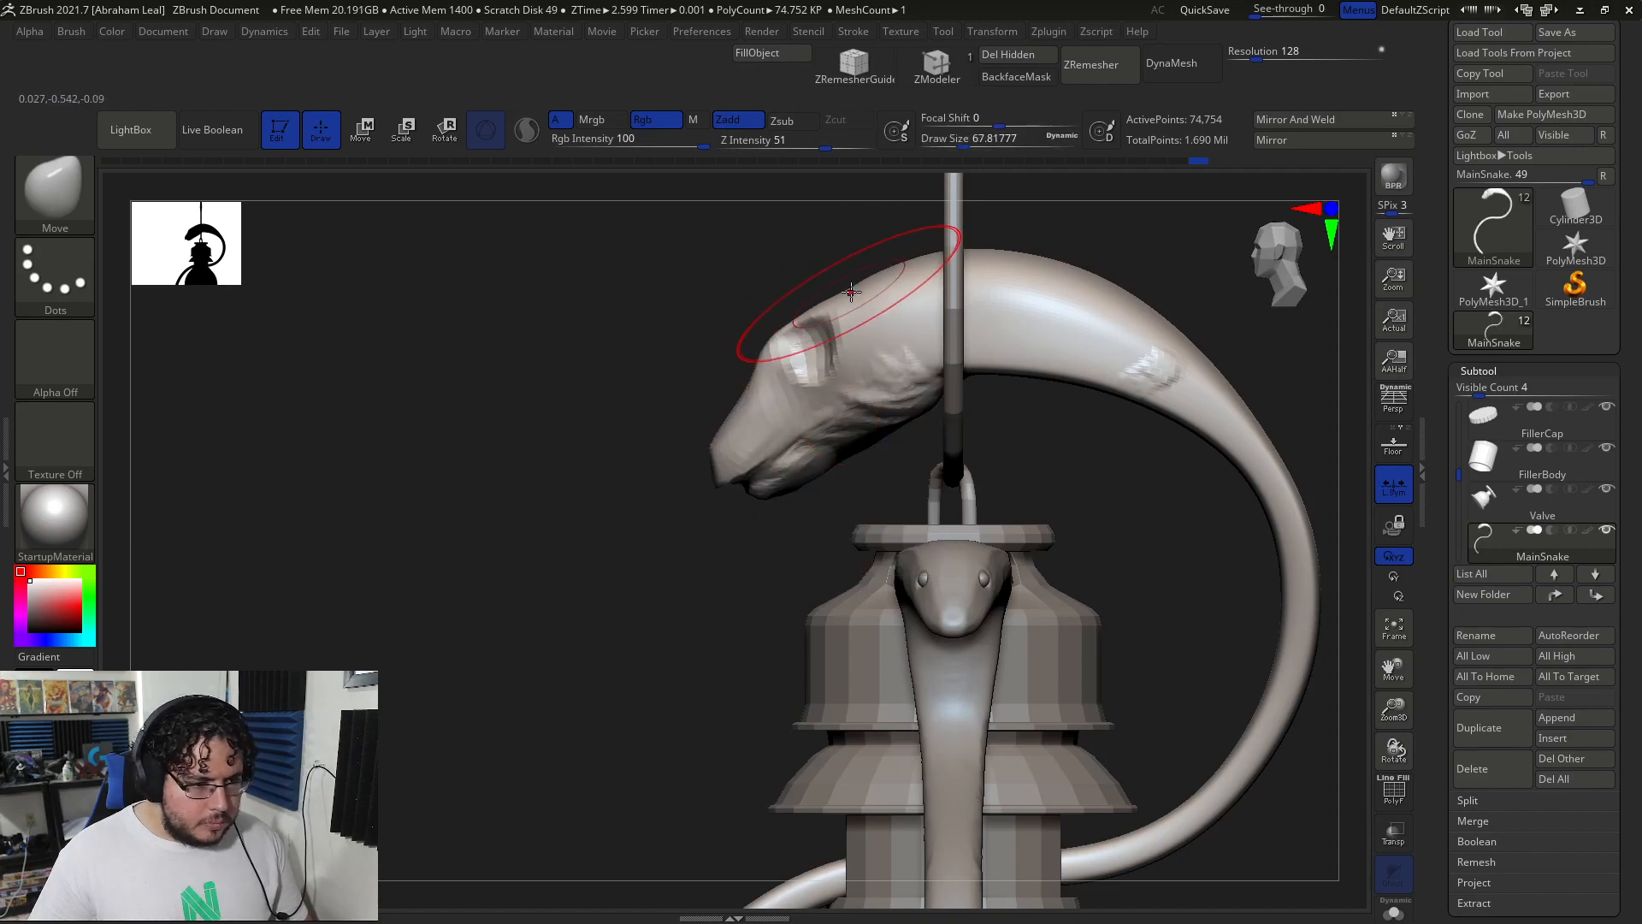
pyautogui.moveTo(905, 254); pyautogui.dragTo(946, 257)
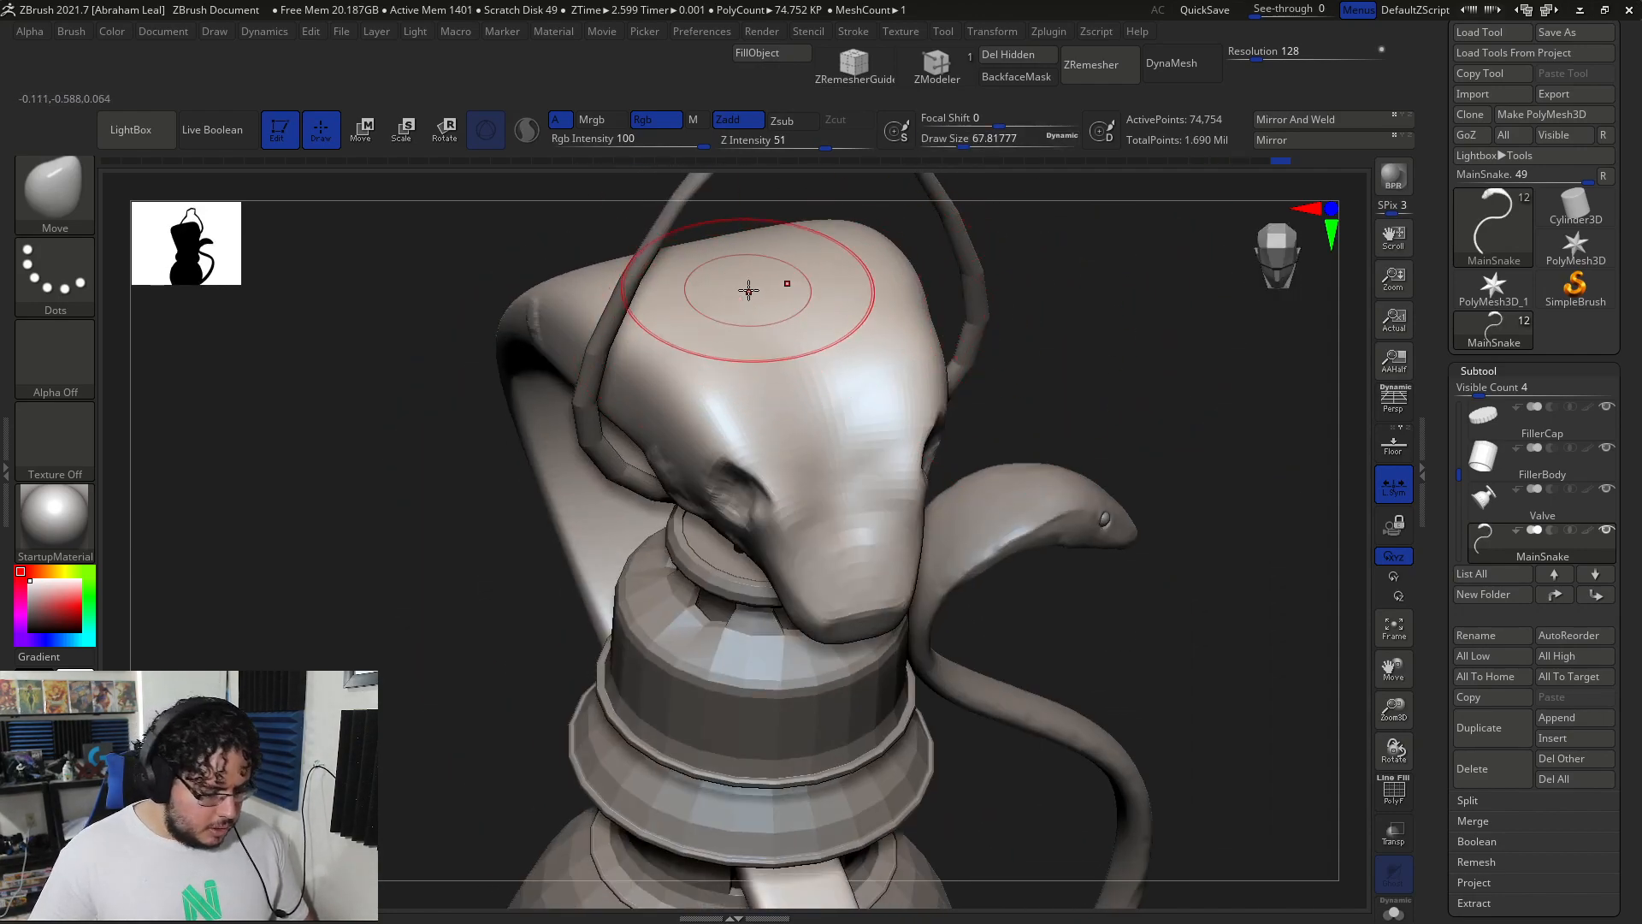
# - Build up the brow areas above the main snake's eyes with the ClayBuildup brush at a draw size of about 41
pyautogui.press('b')
pyautogui.press('c')
pyautogui.press('b')
pyautogui.moveTo(697, 320)
pyautogui.mouseDown()
pyautogui.moveTo(697, 355)
pyautogui.moveTo(656, 353)
pyautogui.moveTo(753, 424)
pyautogui.mouseUp()
pyautogui.press('space')
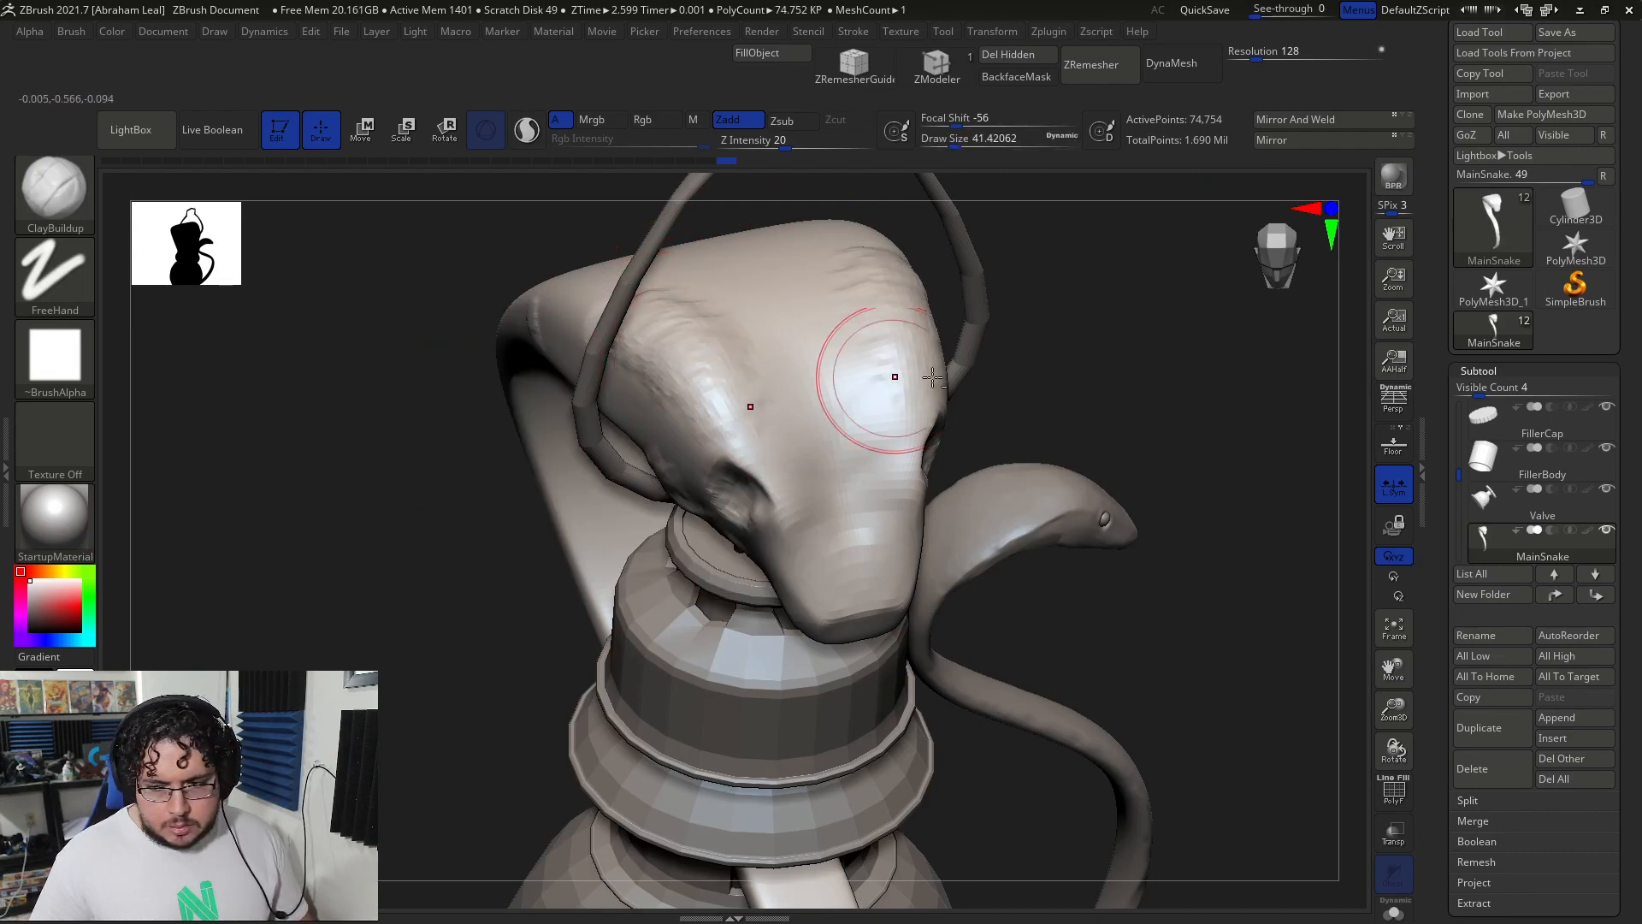
pyautogui.keyDown('alt'); pyautogui.moveTo(891, 377); pyautogui.dragTo(921, 334, button='right'); pyautogui.keyUp('alt')
pyautogui.moveTo(951, 333); pyautogui.dragTo(928, 231)
# - Sculpt the rims around the main snake's eye sockets with the ClayBuildup brush at a draw size of about 25
pyautogui.press('space')
pyautogui.moveTo(744, 446); pyautogui.dragTo(728, 447)
pyautogui.moveTo(865, 412); pyautogui.dragTo(796, 394, button='right')
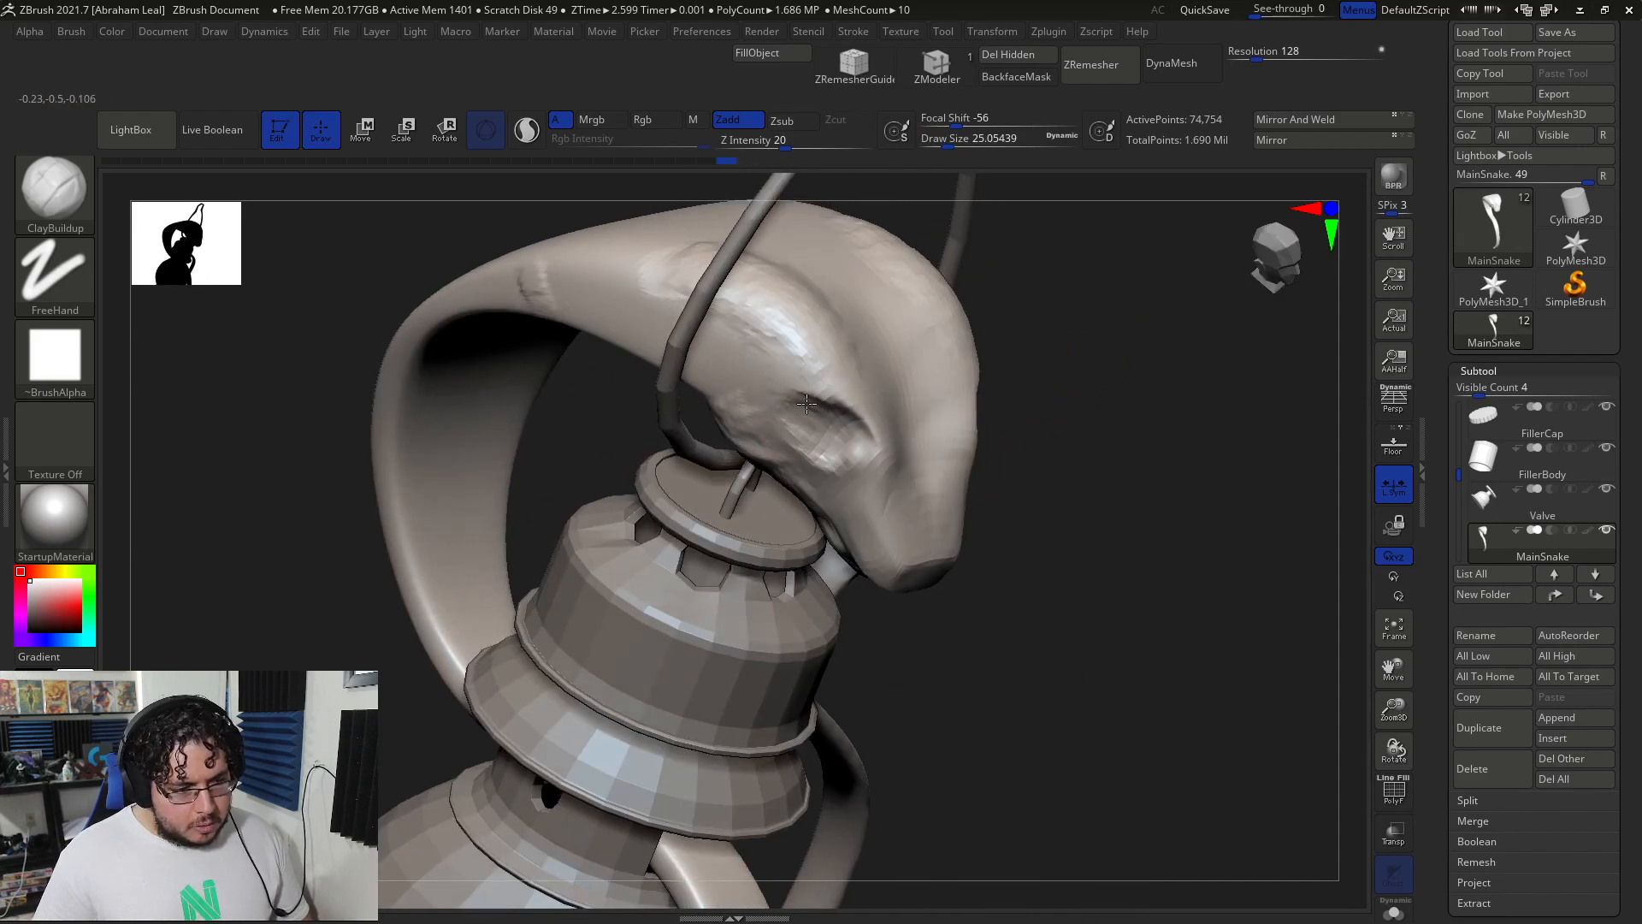
pyautogui.moveTo(783, 395); pyautogui.dragTo(845, 398)
pyautogui.moveTo(867, 426); pyautogui.dragTo(974, 338, button='right')
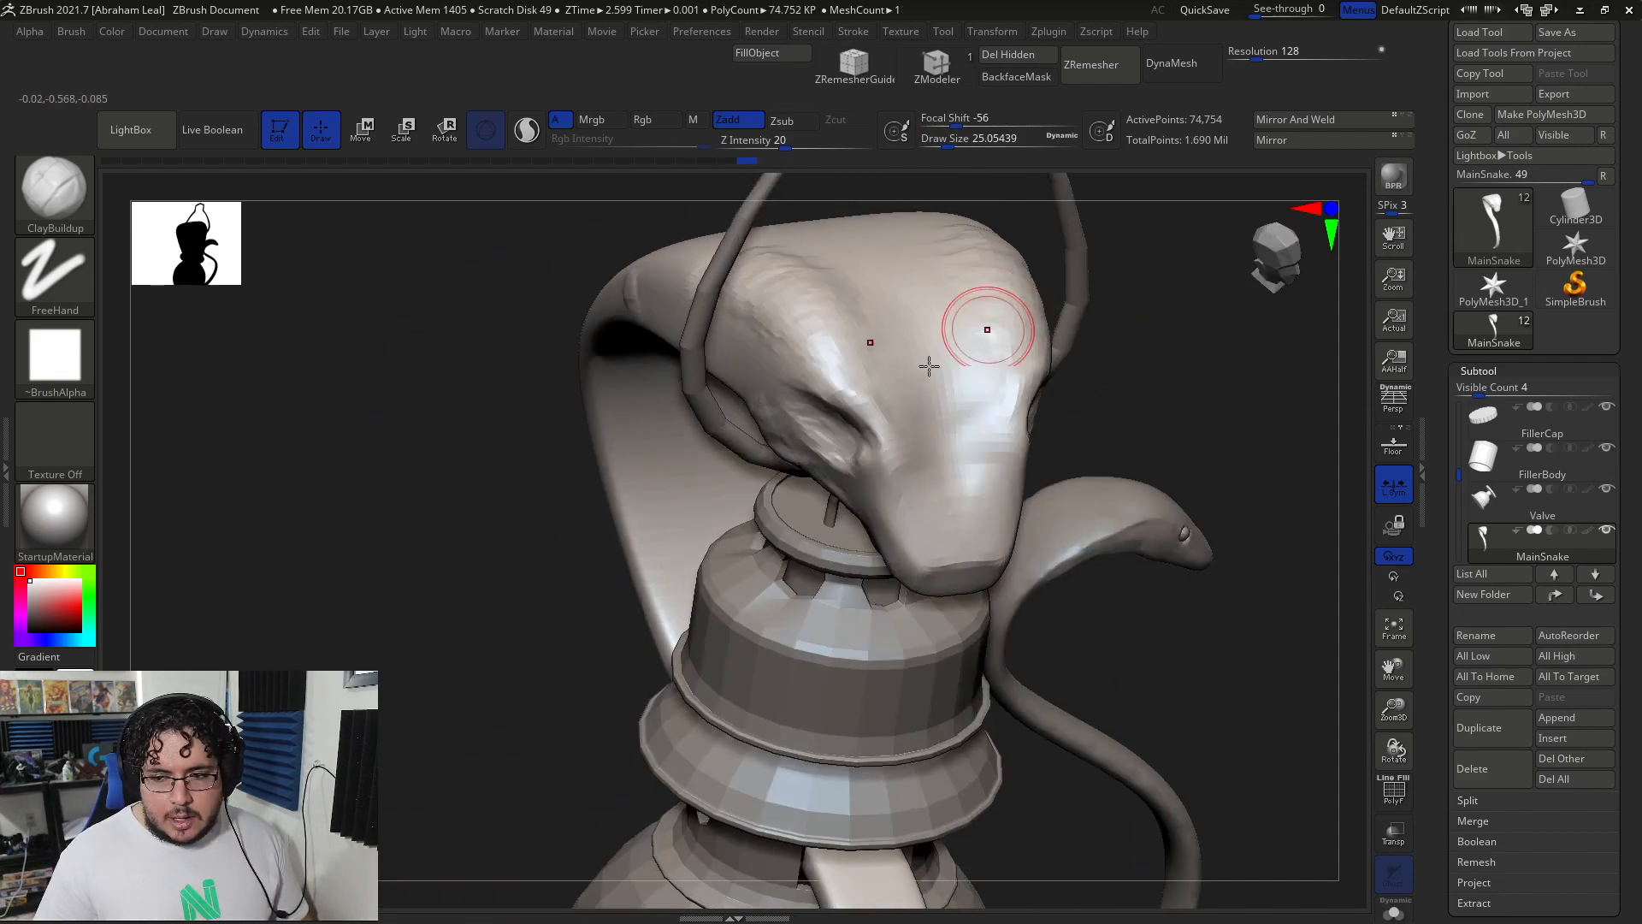
pyautogui.moveTo(870, 418); pyautogui.dragTo(885, 462)
# - Add ridges along the main snake's snout with the ClayBuildup brush and smooth the surface between eyes and nose
pyautogui.moveTo(1155, 420)
pyautogui.mouseDown(button='right')
pyautogui.moveTo(1158, 348)
pyautogui.moveTo(1103, 342)
pyautogui.mouseUp(button='right')
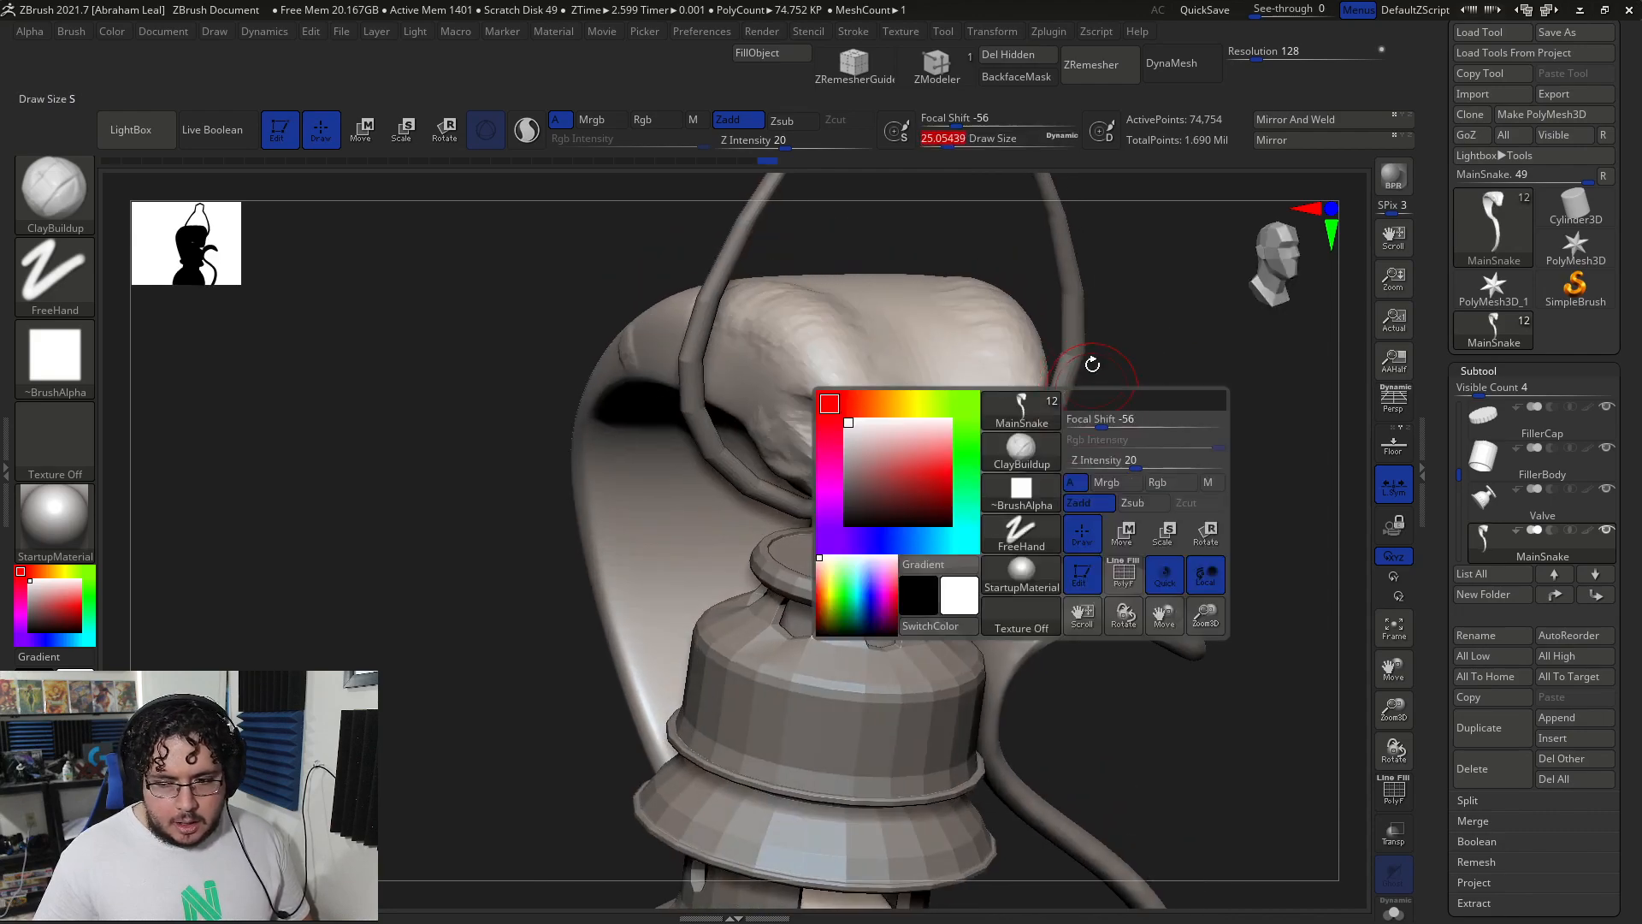
pyautogui.moveTo(924, 534); pyautogui.dragTo(899, 481)
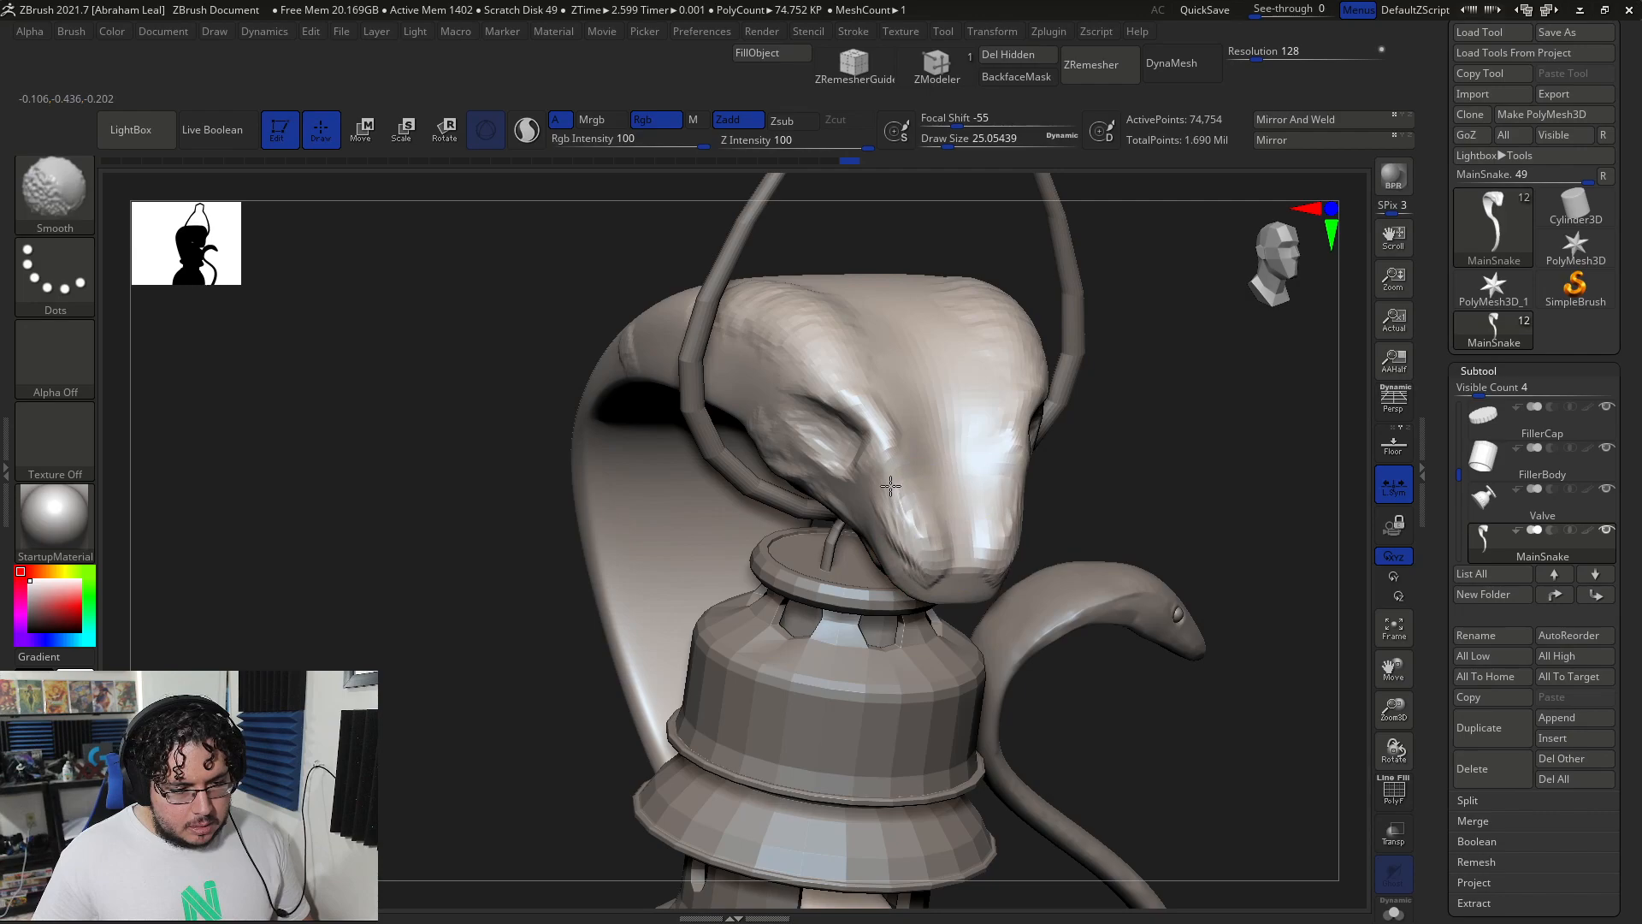
pyautogui.moveTo(1146, 513)
pyautogui.mouseDown()
pyautogui.moveTo(873, 522)
pyautogui.moveTo(902, 578)
pyautogui.moveTo(1034, 547)
pyautogui.mouseUp()
pyautogui.keyDown('shift'); pyautogui.moveTo(1032, 447); pyautogui.dragTo(1022, 462); pyautogui.keyUp('shift')
pyautogui.moveTo(1138, 415)
pyautogui.mouseDown()
pyautogui.moveTo(1247, 427)
pyautogui.moveTo(1166, 399)
pyautogui.moveTo(1120, 432)
pyautogui.mouseUp()
# - Add volume to the top of the main snake's head and snout with the ClayBuildup brush at a draw size of about 65
pyautogui.press('space')
pyautogui.moveTo(1115, 437)
pyautogui.mouseDown()
pyautogui.moveTo(1129, 439)
pyautogui.moveTo(1074, 411)
pyautogui.mouseUp()
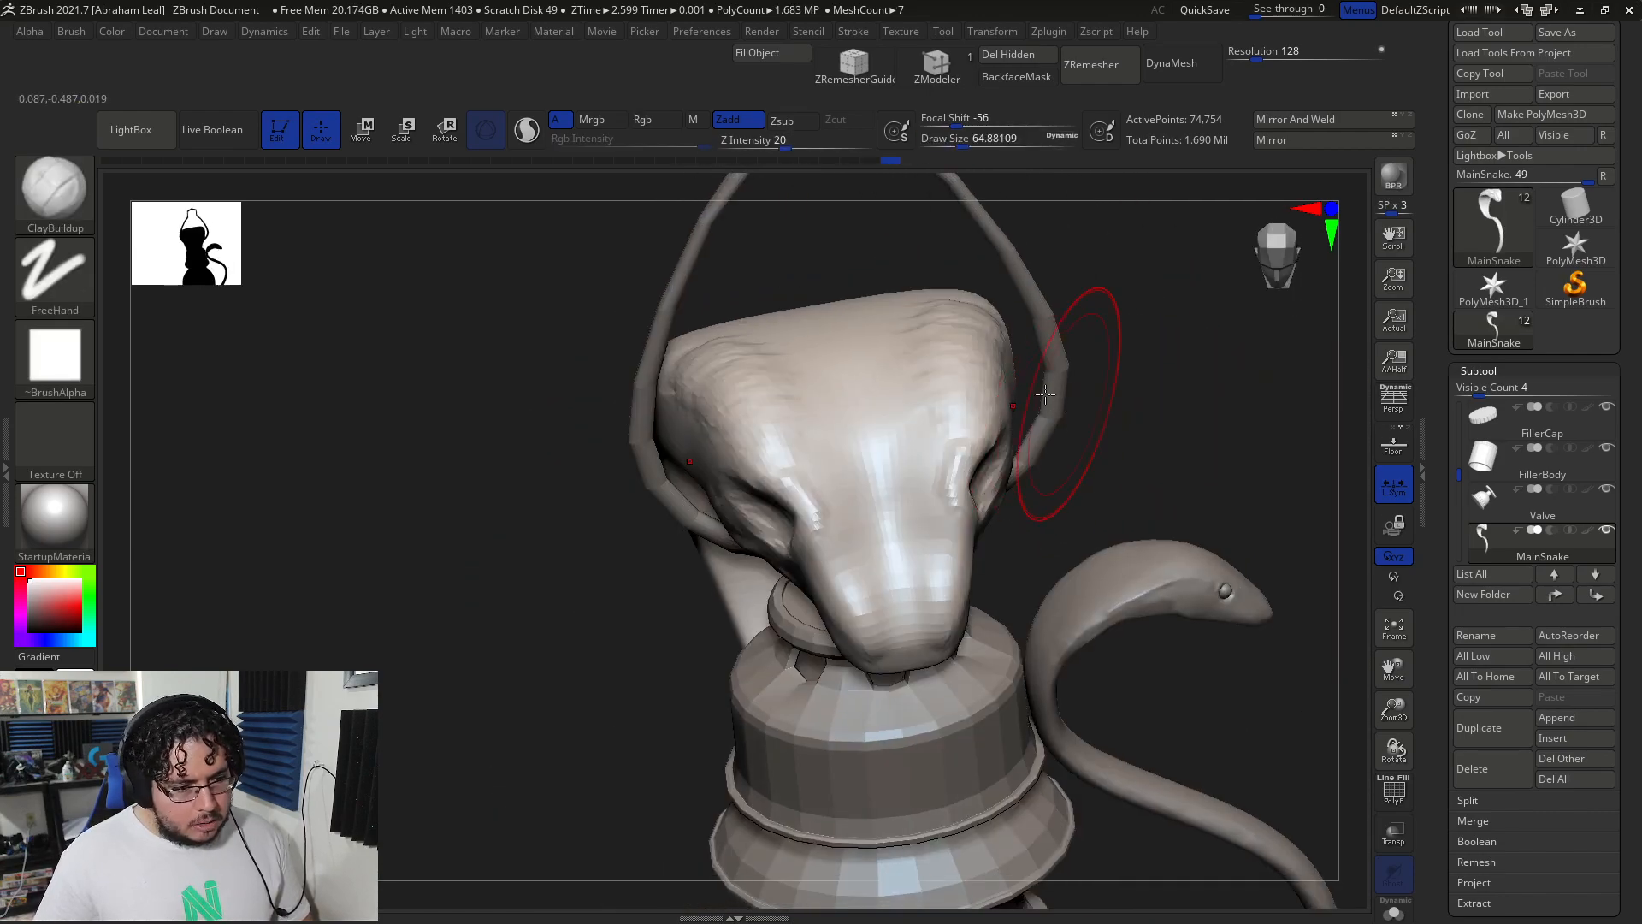
pyautogui.moveTo(854, 346)
pyautogui.mouseDown()
pyautogui.moveTo(843, 331)
pyautogui.moveTo(847, 455)
pyautogui.moveTo(883, 508)
pyautogui.moveTo(903, 624)
pyautogui.mouseUp()
pyautogui.moveTo(1197, 470); pyautogui.dragTo(1035, 462)
pyautogui.moveTo(824, 610)
pyautogui.mouseDown()
pyautogui.moveTo(957, 502)
pyautogui.moveTo(712, 618)
pyautogui.mouseUp()
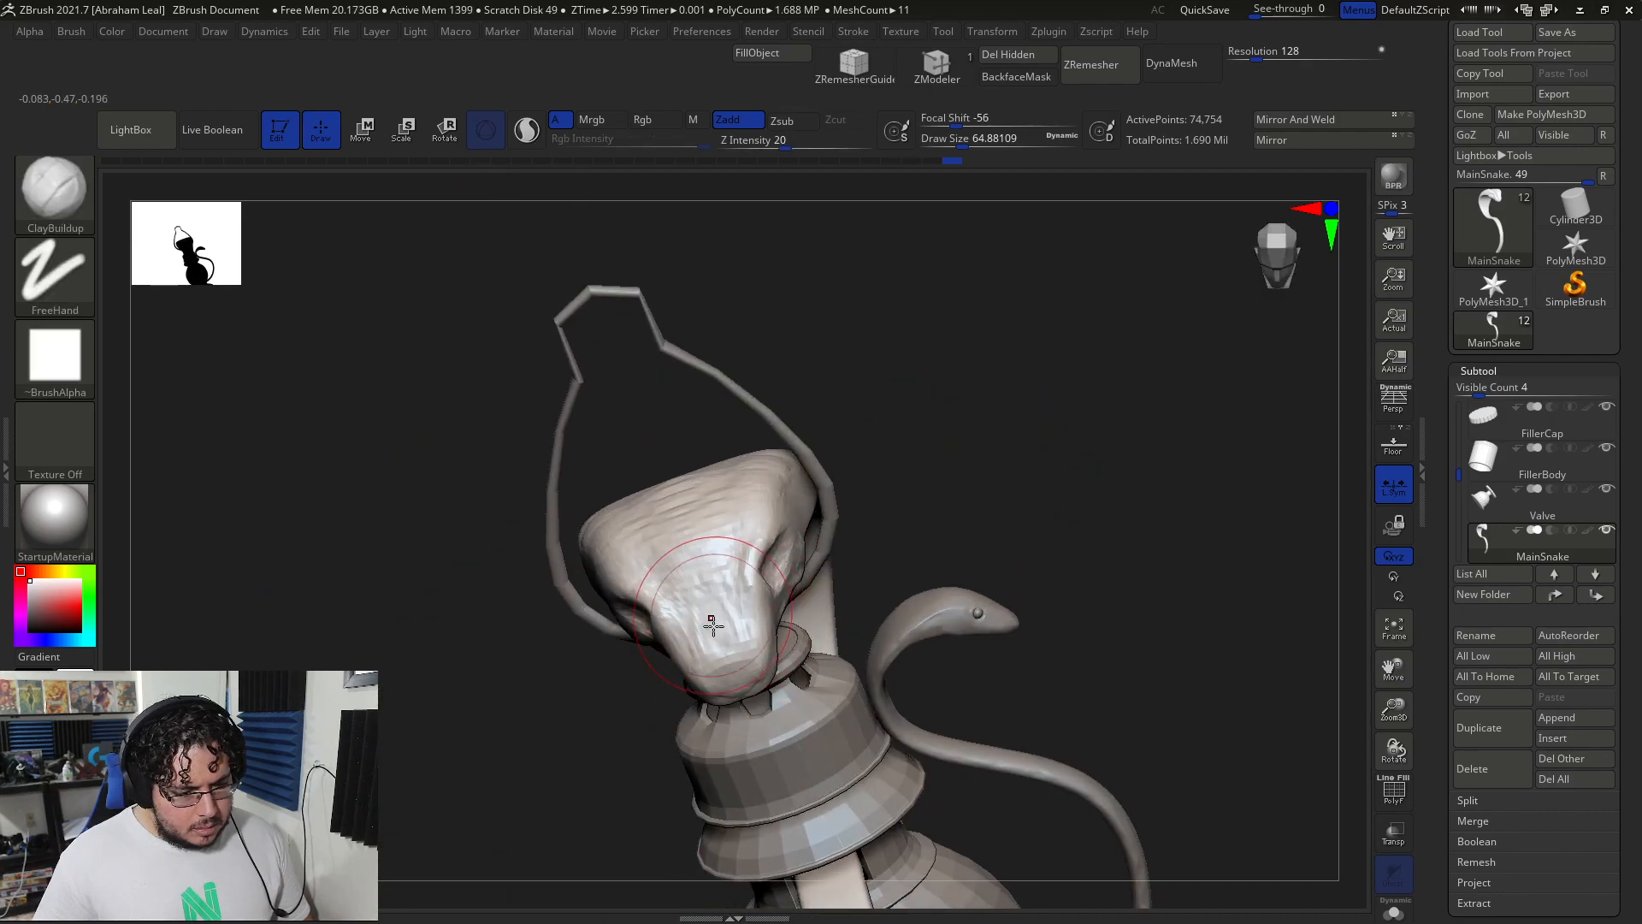
pyautogui.moveTo(1018, 490); pyautogui.dragTo(1093, 433)
pyautogui.moveTo(960, 471)
pyautogui.keyDown('alt'); pyautogui.mouseDown()
pyautogui.moveTo(981, 409)
pyautogui.moveTo(962, 479)
pyautogui.mouseUp(); pyautogui.keyUp('alt')
# - Adjust the overall silhouette of the main snake's head with the Move brush, enlarging the draw size to about 124
pyautogui.press('b')
pyautogui.press('m')
pyautogui.press('v')
pyautogui.press('space')
pyautogui.moveTo(847, 512)
pyautogui.mouseDown()
pyautogui.moveTo(826, 487)
pyautogui.moveTo(852, 466)
pyautogui.moveTo(840, 481)
pyautogui.mouseUp()
pyautogui.press('space')
pyautogui.moveTo(990, 419); pyautogui.dragTo(1045, 415)
pyautogui.press('space')
pyautogui.moveTo(830, 528); pyautogui.dragTo(826, 529)
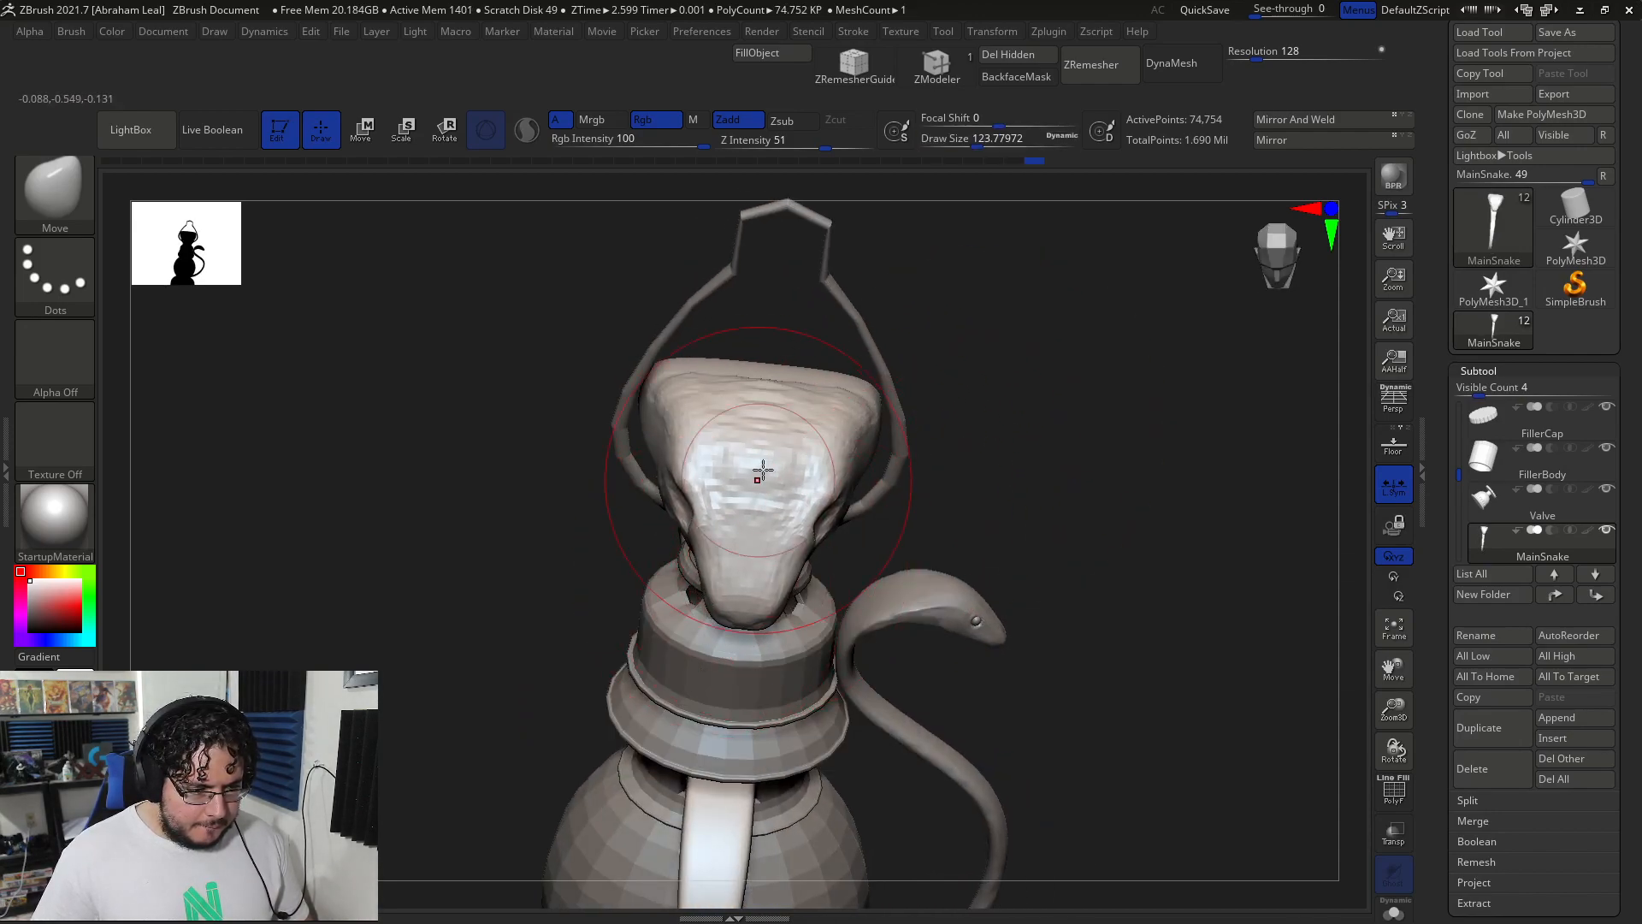
# - Flatten the top and sides of the main snake's head with the TrimDynamic brush at a draw size of about 74
pyautogui.press('b')
pyautogui.press('t')
pyautogui.press('d')
pyautogui.moveTo(735, 419)
pyautogui.mouseDown()
pyautogui.moveTo(691, 400)
pyautogui.moveTo(729, 454)
pyautogui.moveTo(720, 523)
pyautogui.mouseUp()
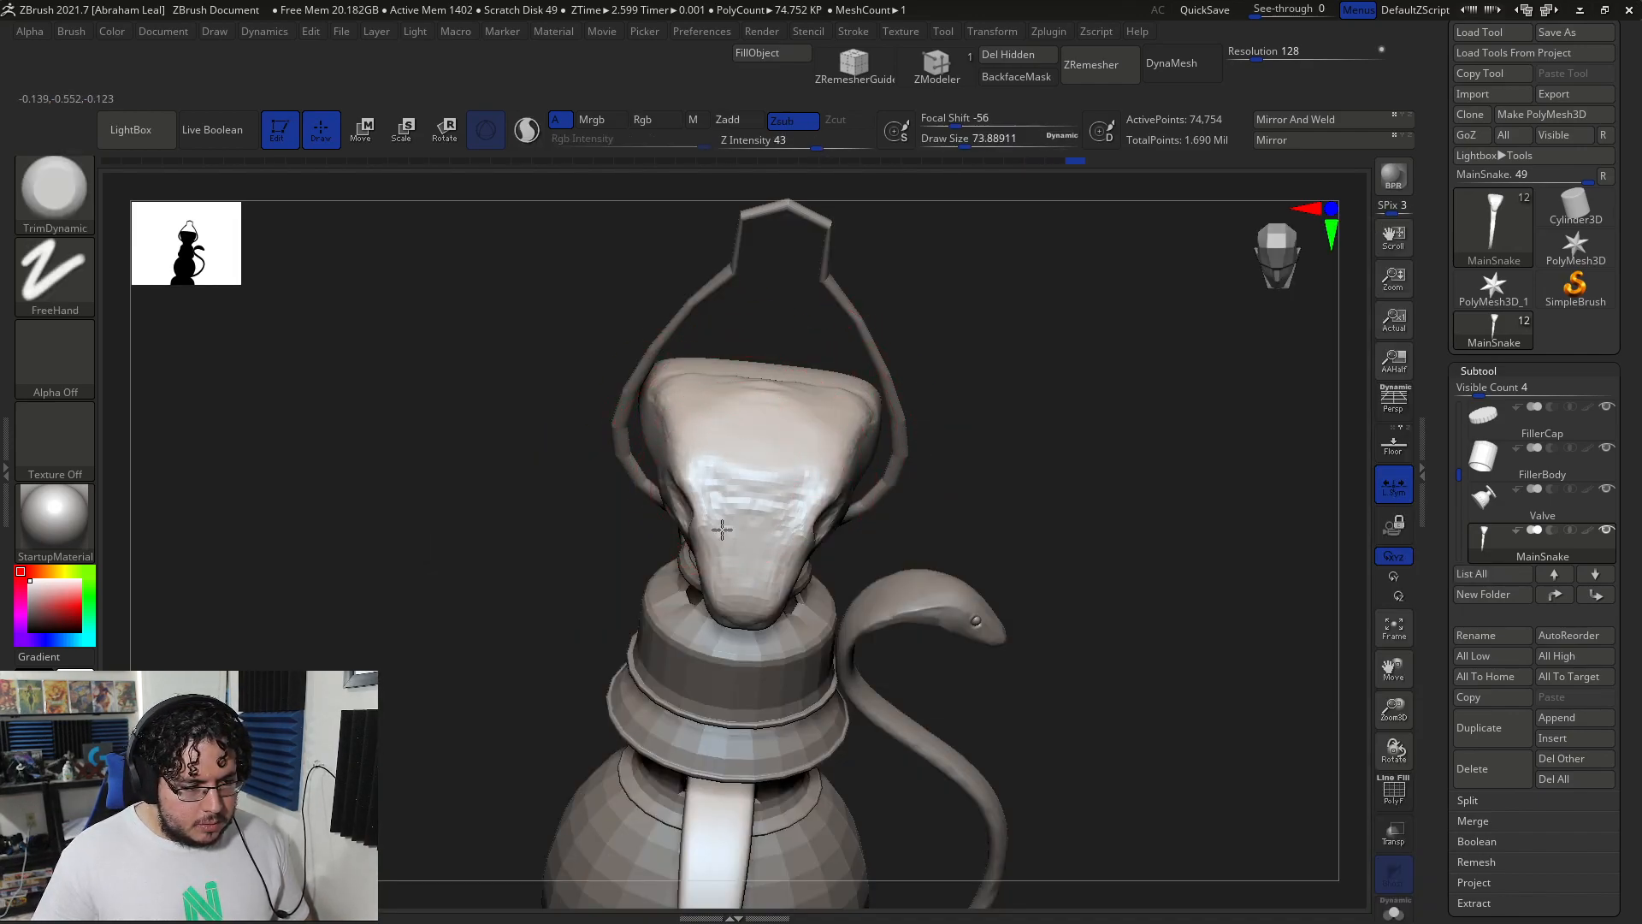
pyautogui.moveTo(970, 481)
pyautogui.mouseDown()
pyautogui.moveTo(1017, 476)
pyautogui.moveTo(812, 548)
pyautogui.moveTo(757, 530)
pyautogui.mouseUp()
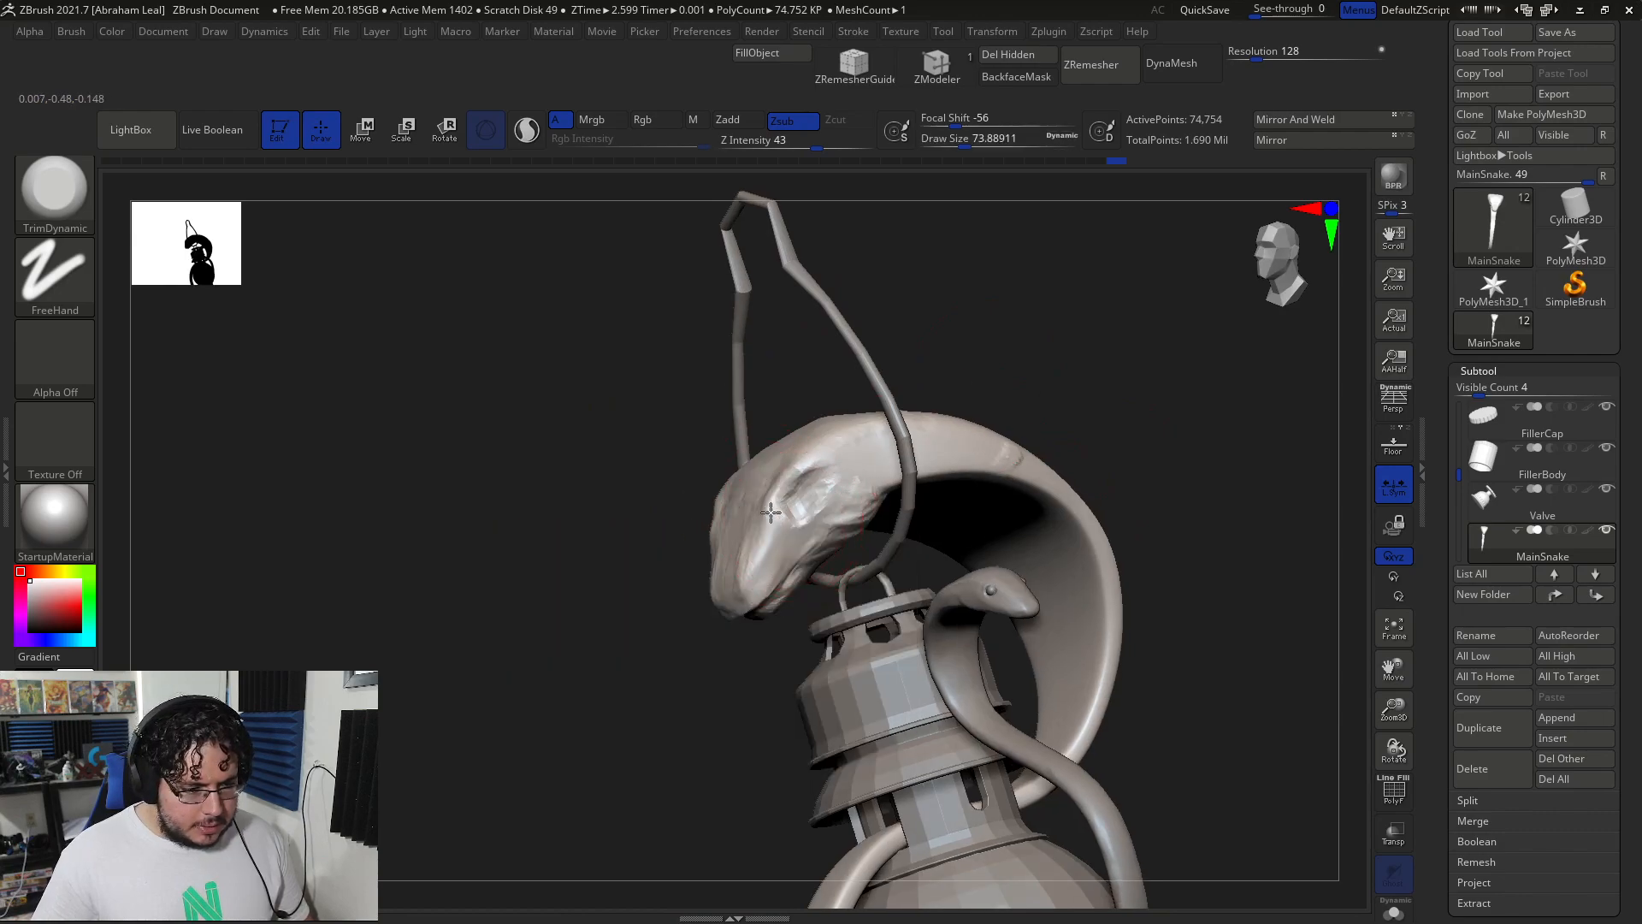
pyautogui.moveTo(642, 547)
pyautogui.mouseDown()
pyautogui.moveTo(747, 557)
pyautogui.moveTo(722, 531)
pyautogui.mouseUp()
pyautogui.moveTo(866, 513)
pyautogui.mouseDown()
pyautogui.moveTo(880, 465)
pyautogui.moveTo(912, 458)
pyautogui.moveTo(914, 513)
pyautogui.moveTo(859, 495)
pyautogui.mouseUp()
# - Start carving the mouth line along the side of the main snake's head with the DamStandard brush at a draw size of about 13
pyautogui.press('b')
pyautogui.press('s')
pyautogui.press('t')
pyautogui.press('b')
pyautogui.press('d')
pyautogui.press('s')
pyautogui.press('space')
pyautogui.moveTo(843, 446); pyautogui.dragTo(848, 449)
pyautogui.press('space')
pyautogui.press('space')
pyautogui.moveTo(720, 519); pyautogui.dragTo(711, 519)
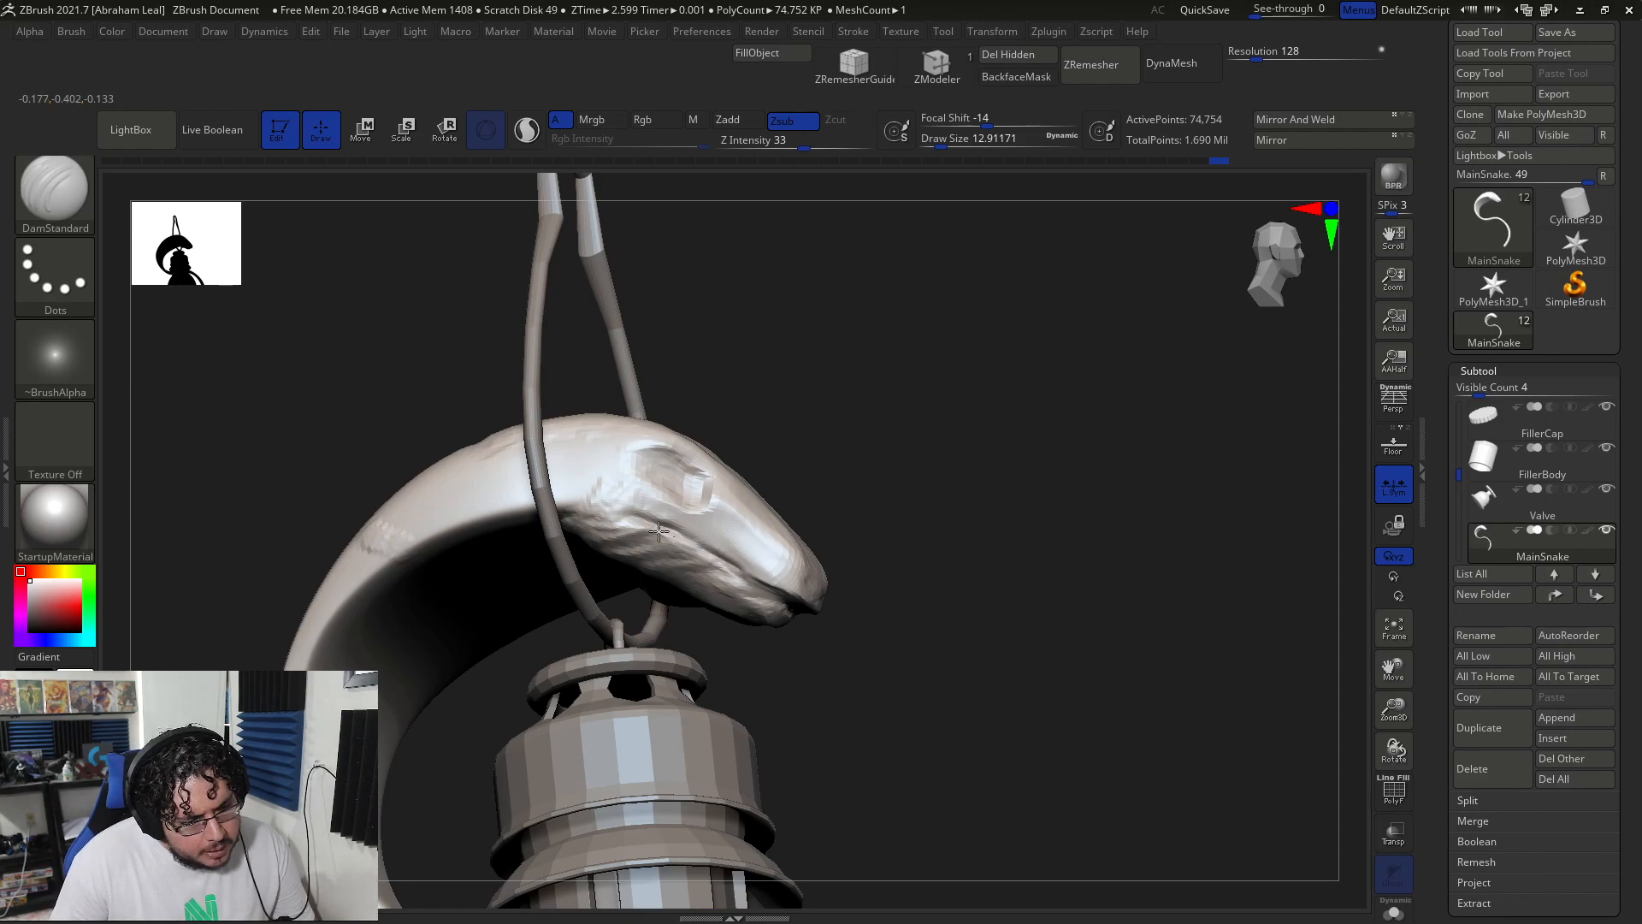
# - Deepen the main snake's mouth line and extend it around the tip of the snout with the DamStandard brush
pyautogui.moveTo(864, 508)
pyautogui.mouseDown()
pyautogui.moveTo(935, 489)
pyautogui.moveTo(894, 547)
pyautogui.mouseUp()
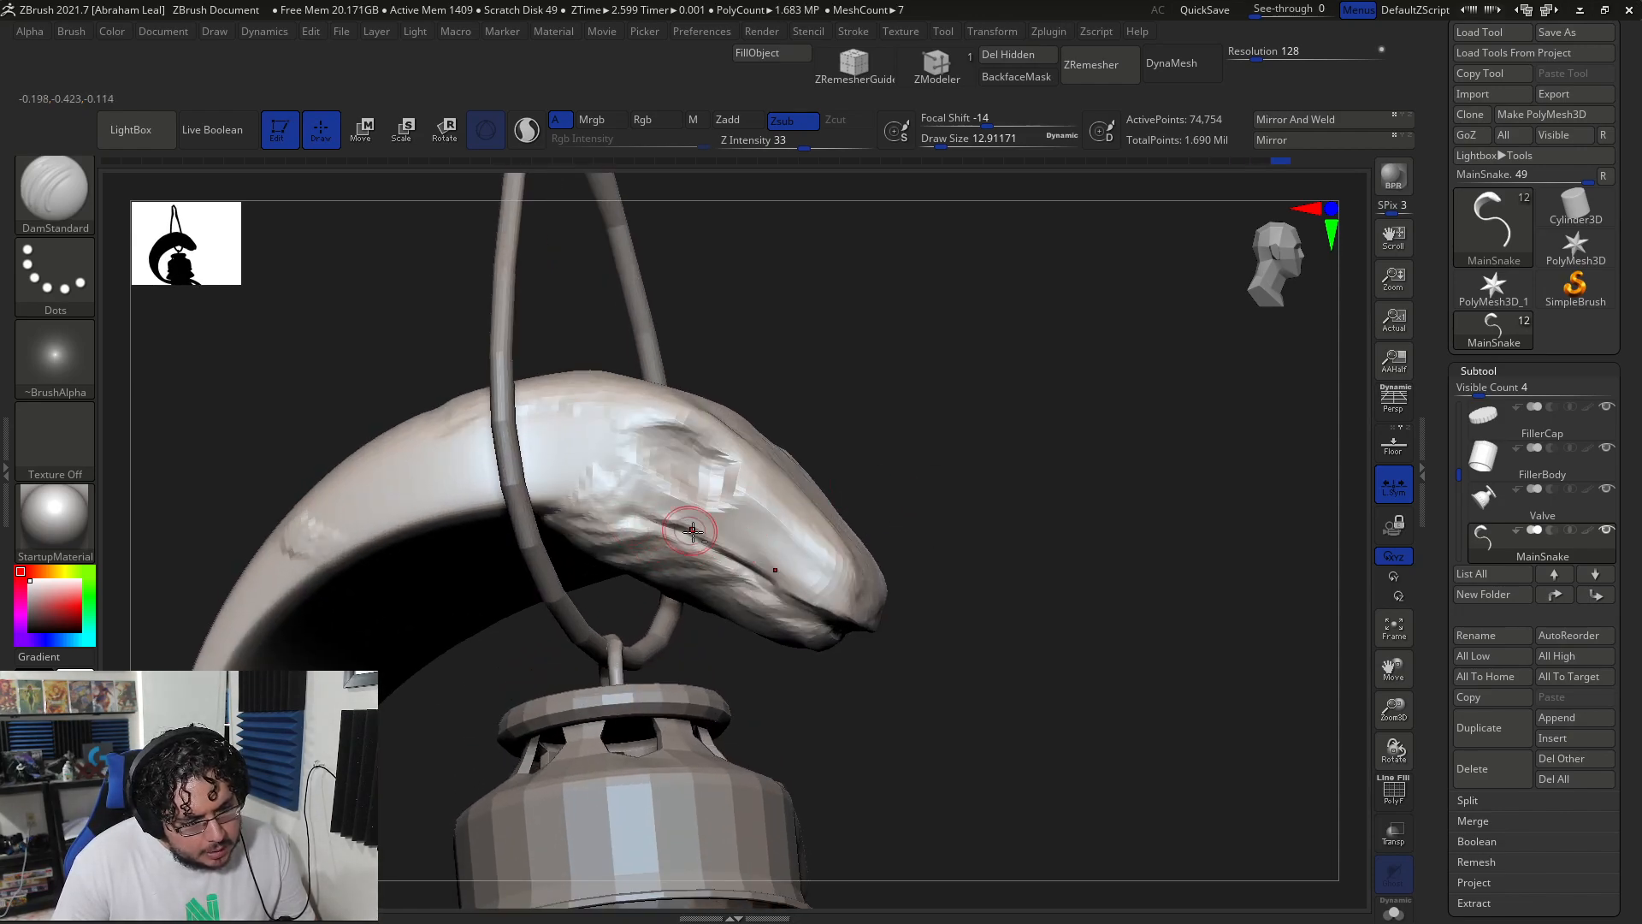
pyautogui.moveTo(732, 560); pyautogui.dragTo(808, 609)
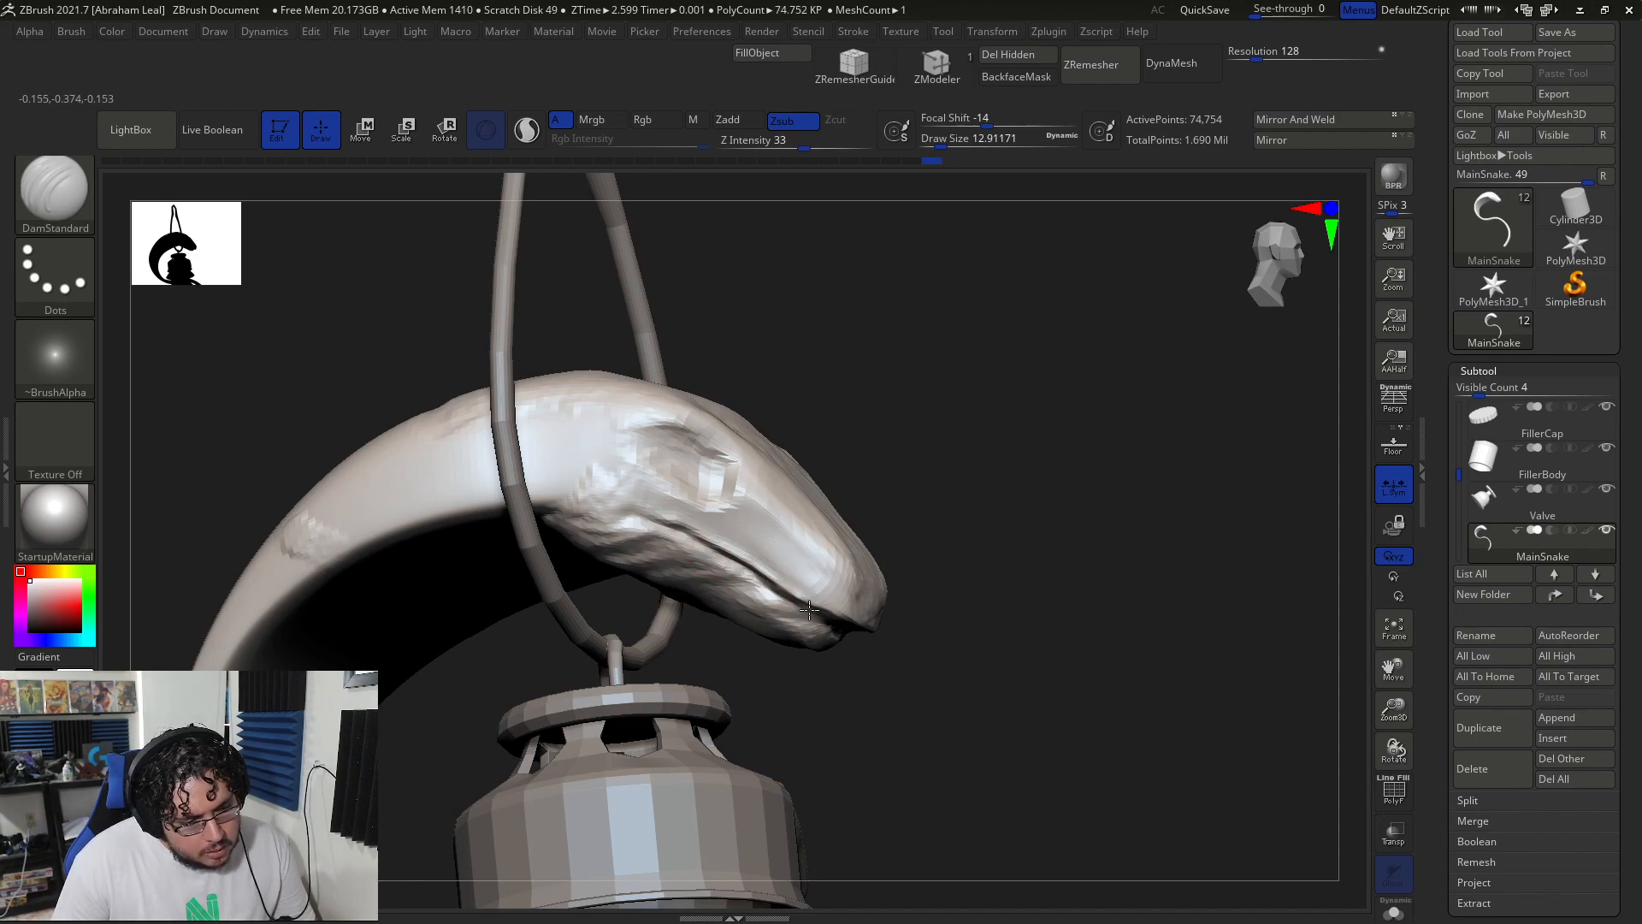
pyautogui.moveTo(957, 641); pyautogui.dragTo(805, 630)
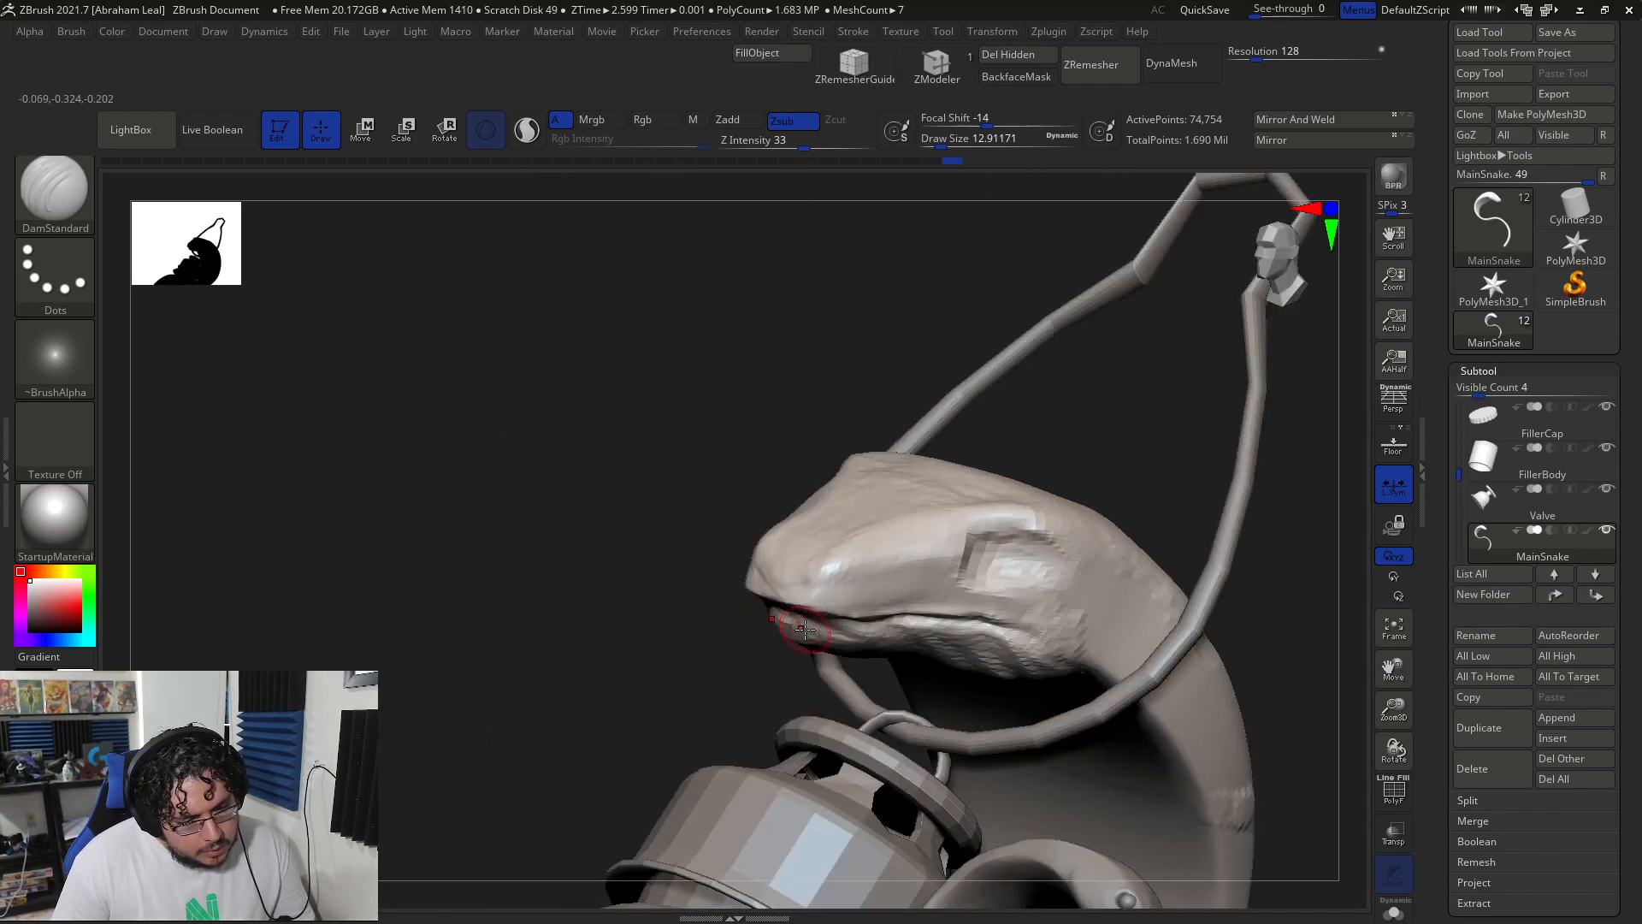
pyautogui.moveTo(909, 633); pyautogui.dragTo(798, 618)
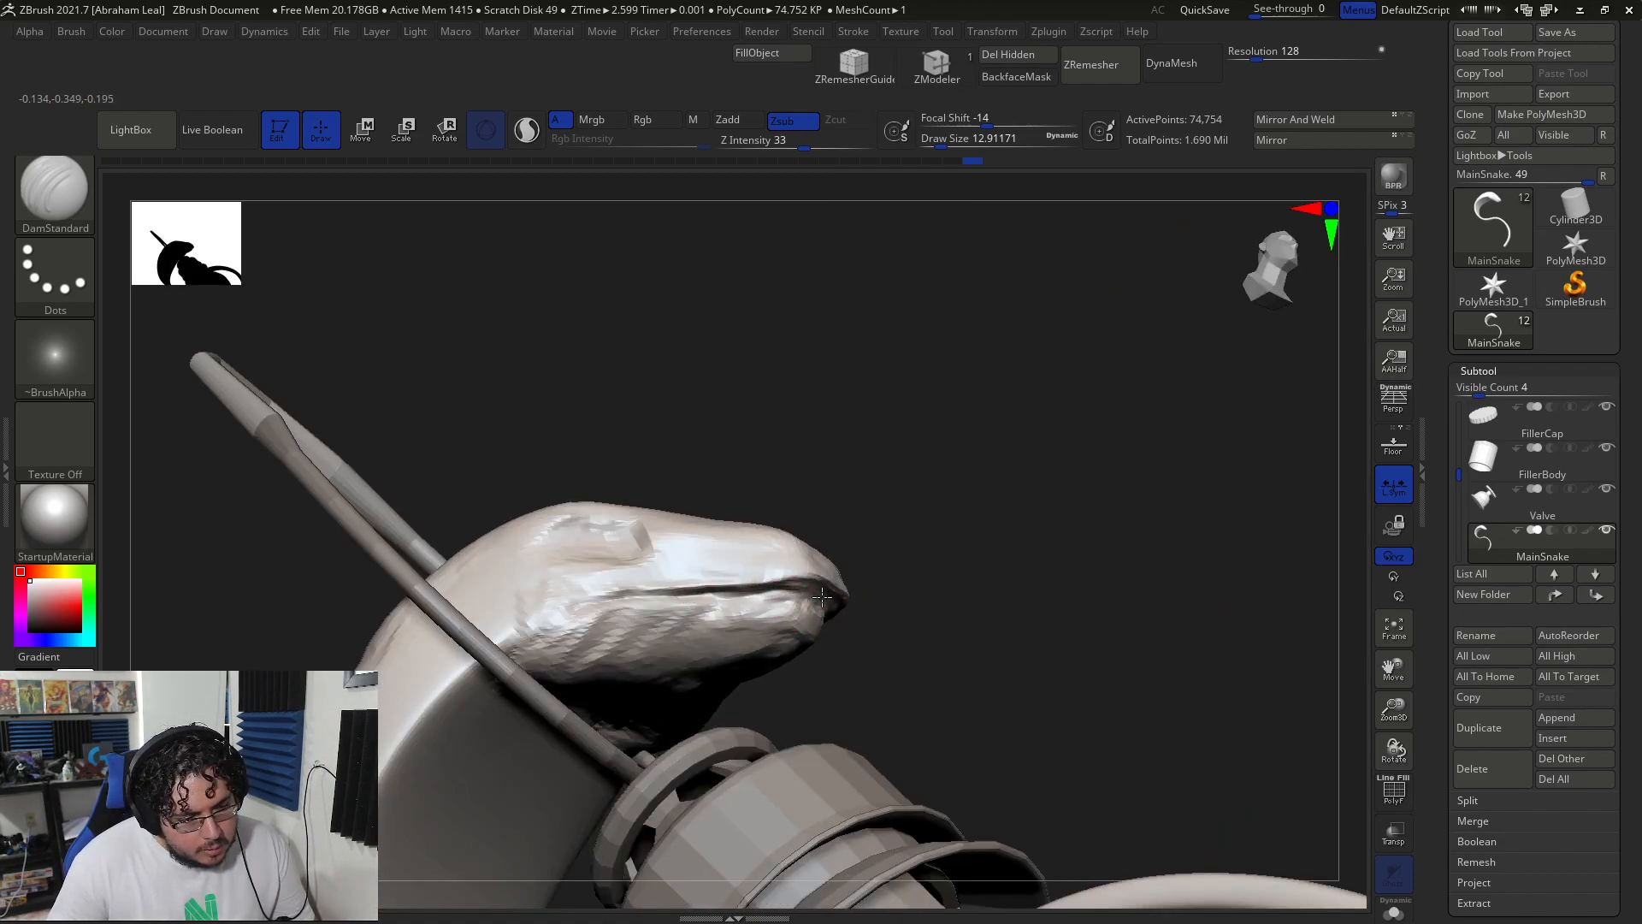
# - Build up the lower lip and jaw of the main snake with the ClayBuildup brush, enlarging the draw size to about 20
pyautogui.press('b')
pyautogui.press('c')
pyautogui.press('b')
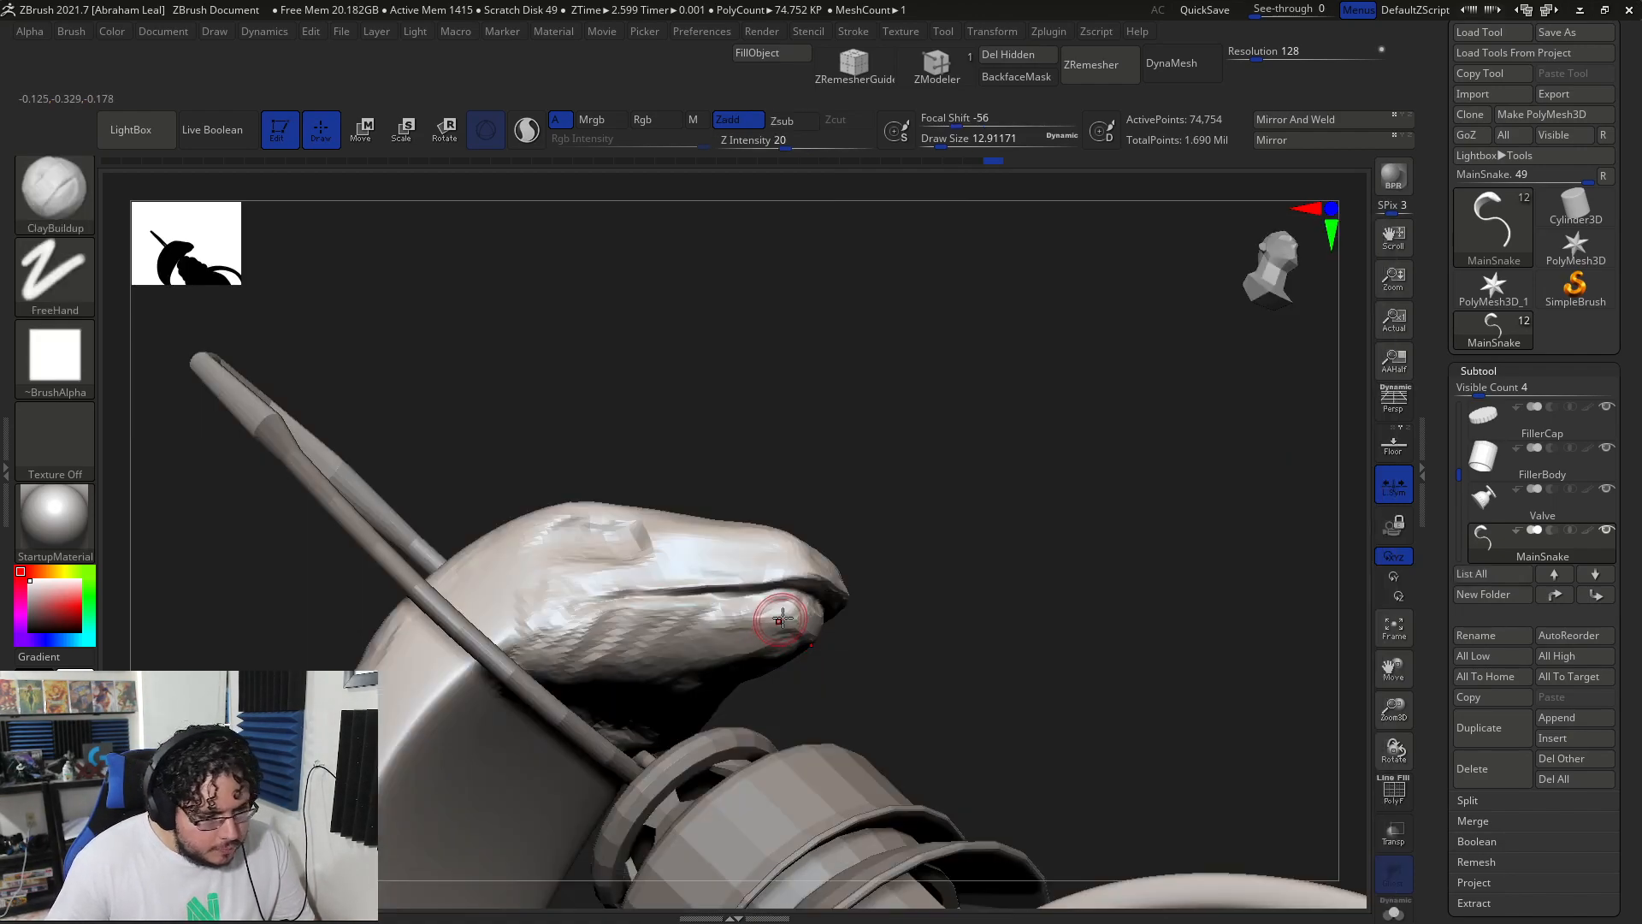
pyautogui.moveTo(633, 634); pyautogui.dragTo(728, 630)
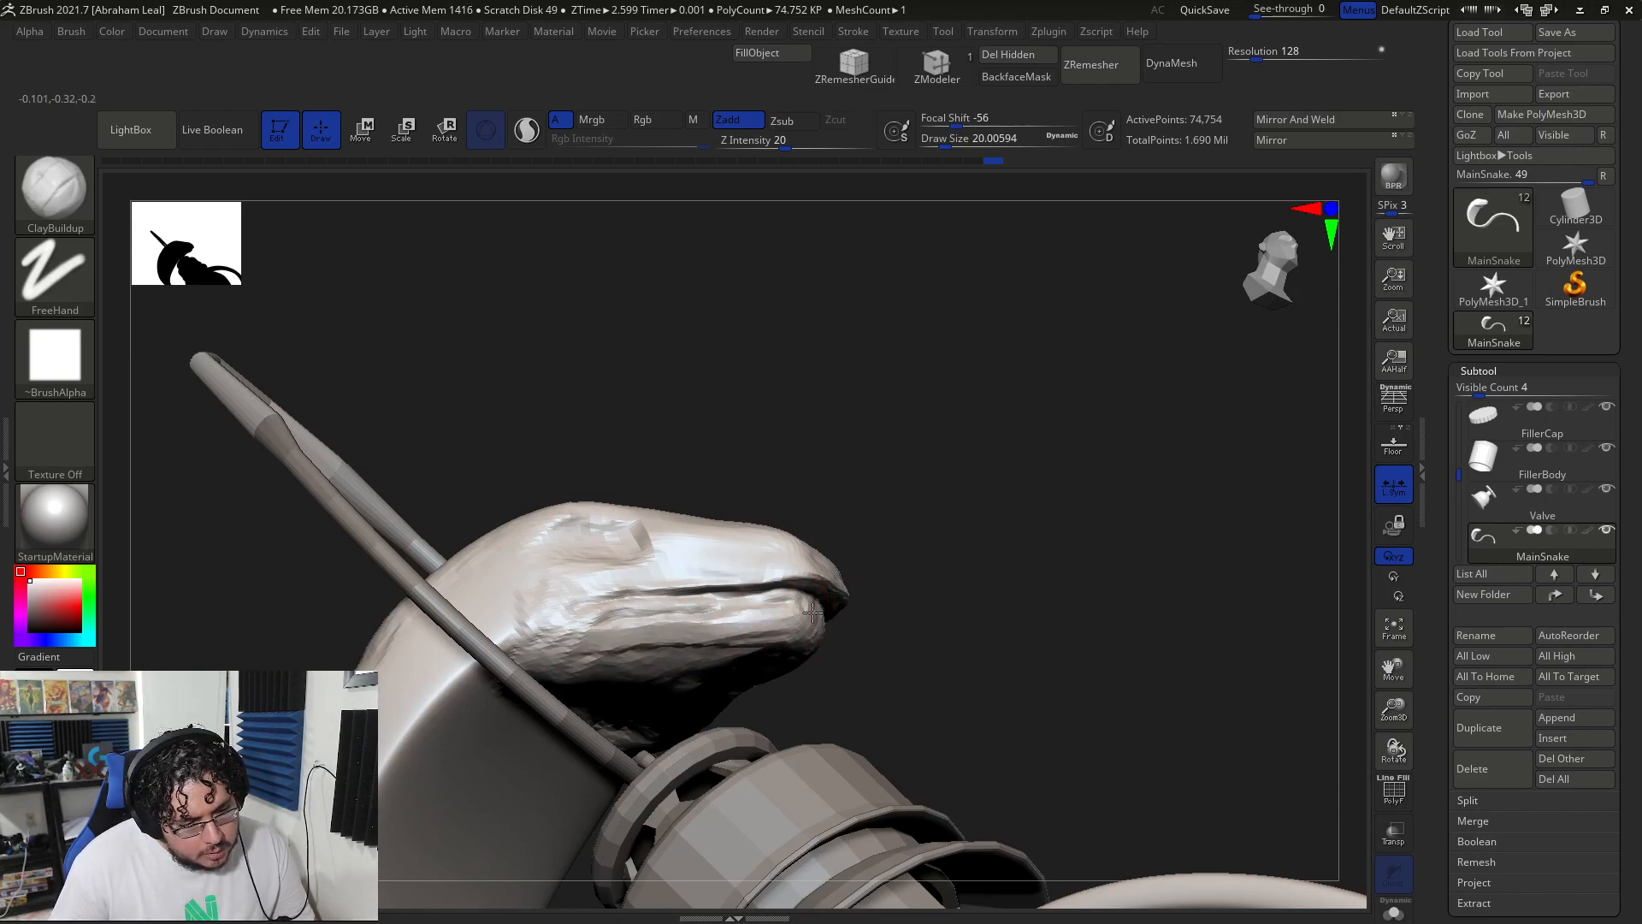
pyautogui.moveTo(883, 611); pyautogui.dragTo(907, 545)
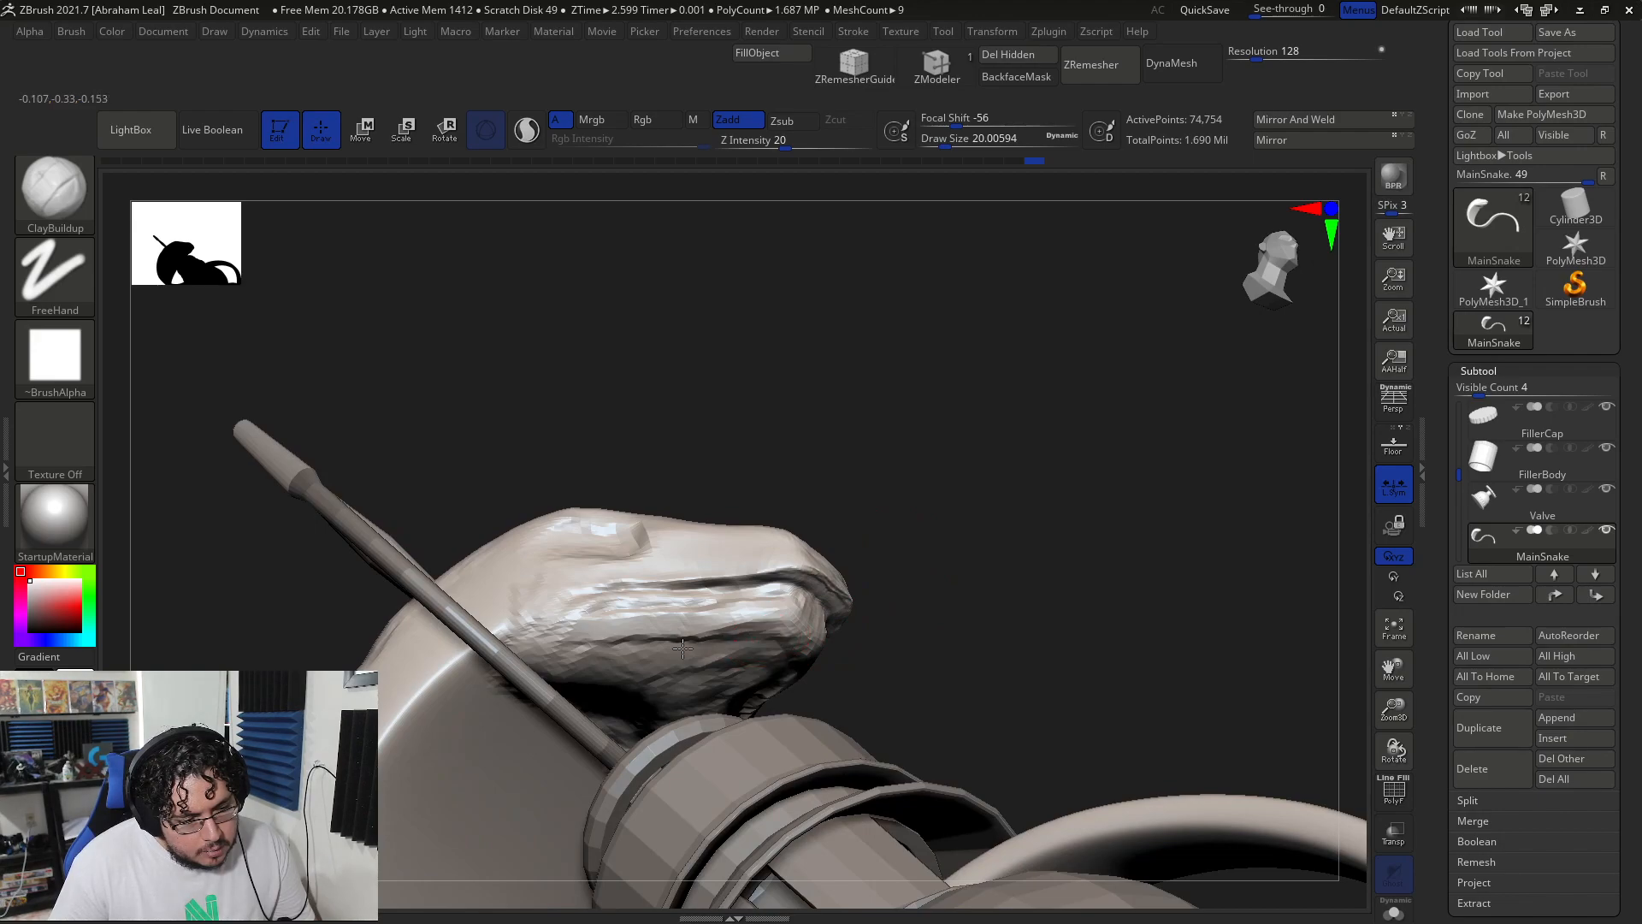
pyautogui.moveTo(671, 638)
pyautogui.mouseDown()
pyautogui.moveTo(737, 631)
pyautogui.moveTo(689, 667)
pyautogui.moveTo(723, 662)
pyautogui.mouseUp()
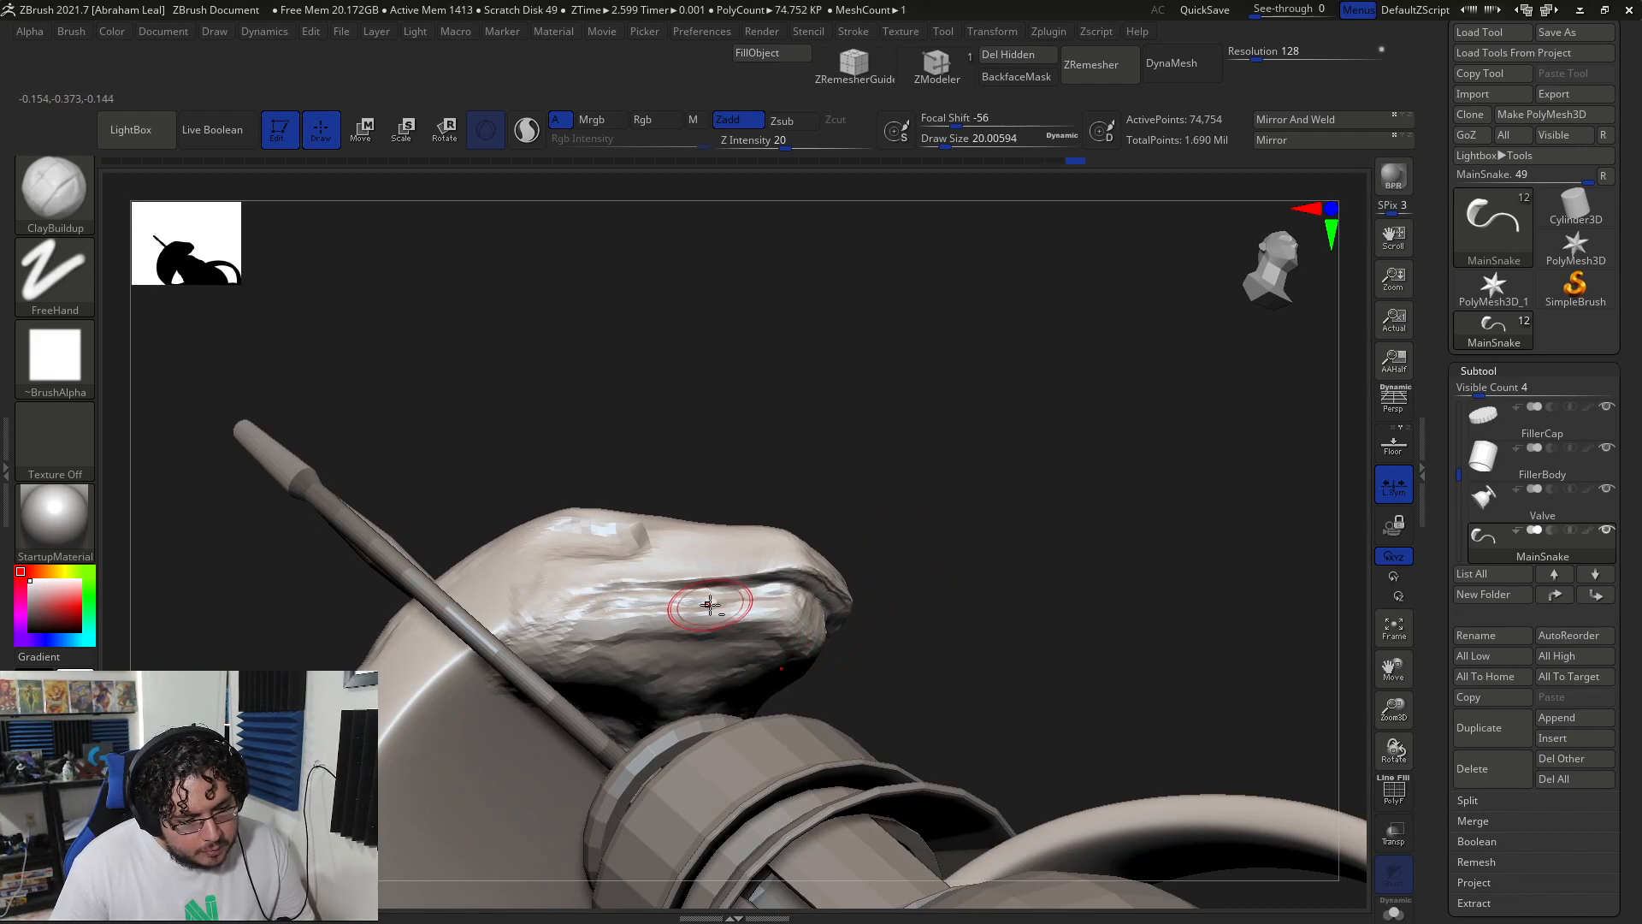
# - Switch to the web browser, search Google Images for "snake skull" and open the Tree Boa skull picture
pyautogui.hotkey('alt', 'Tab')
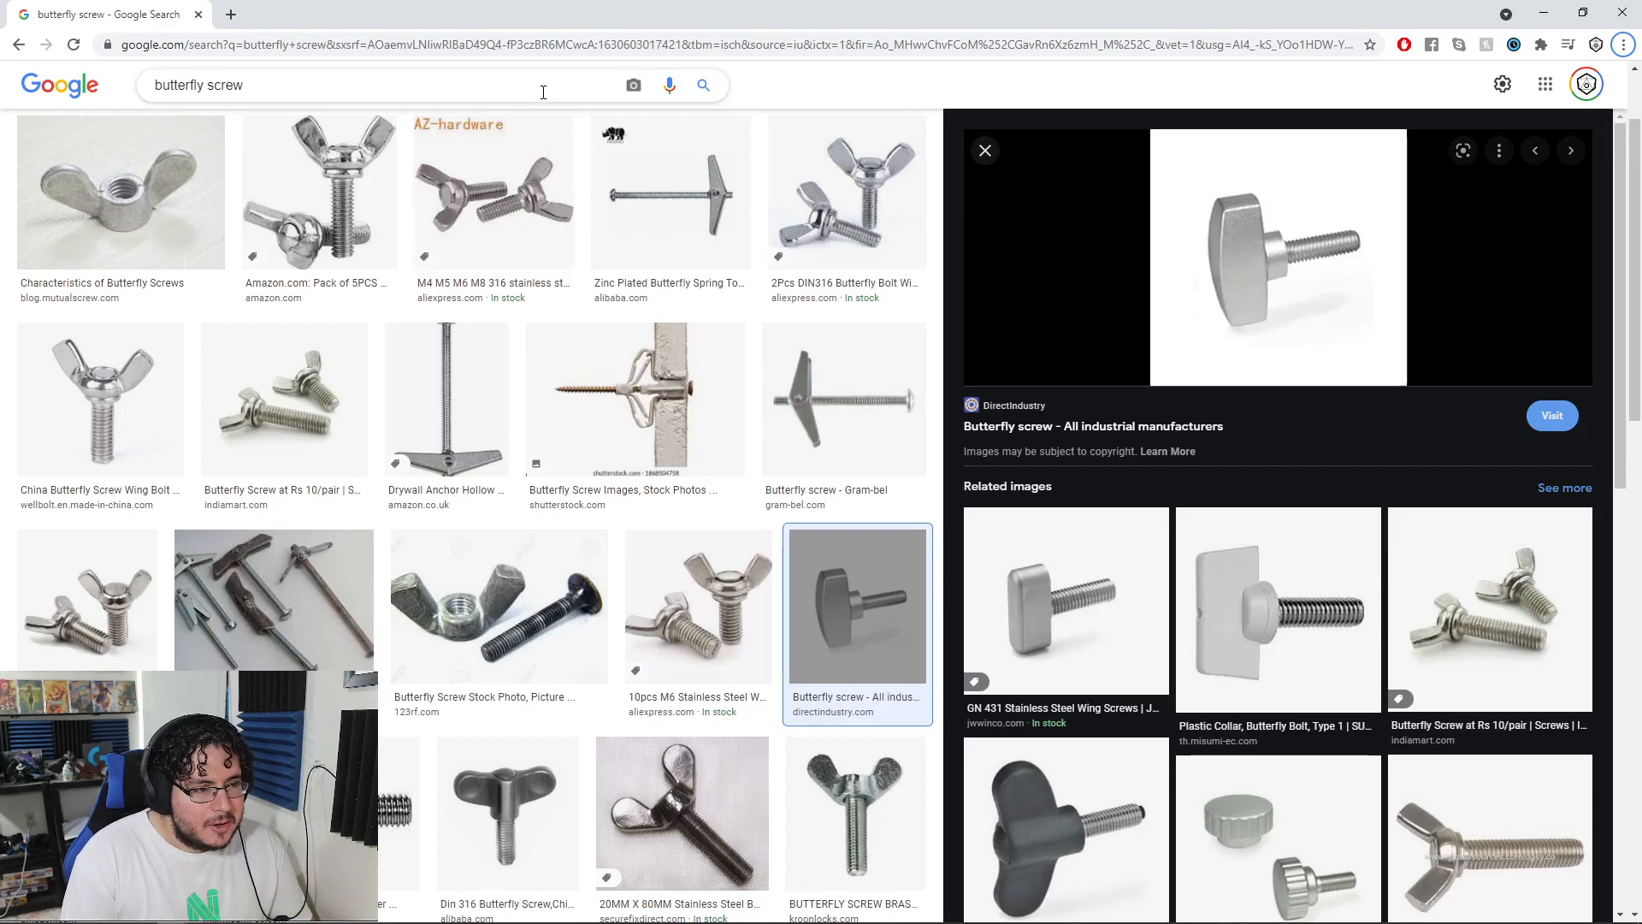
pyautogui.moveTo(543, 92); pyautogui.dragTo(5, 75)
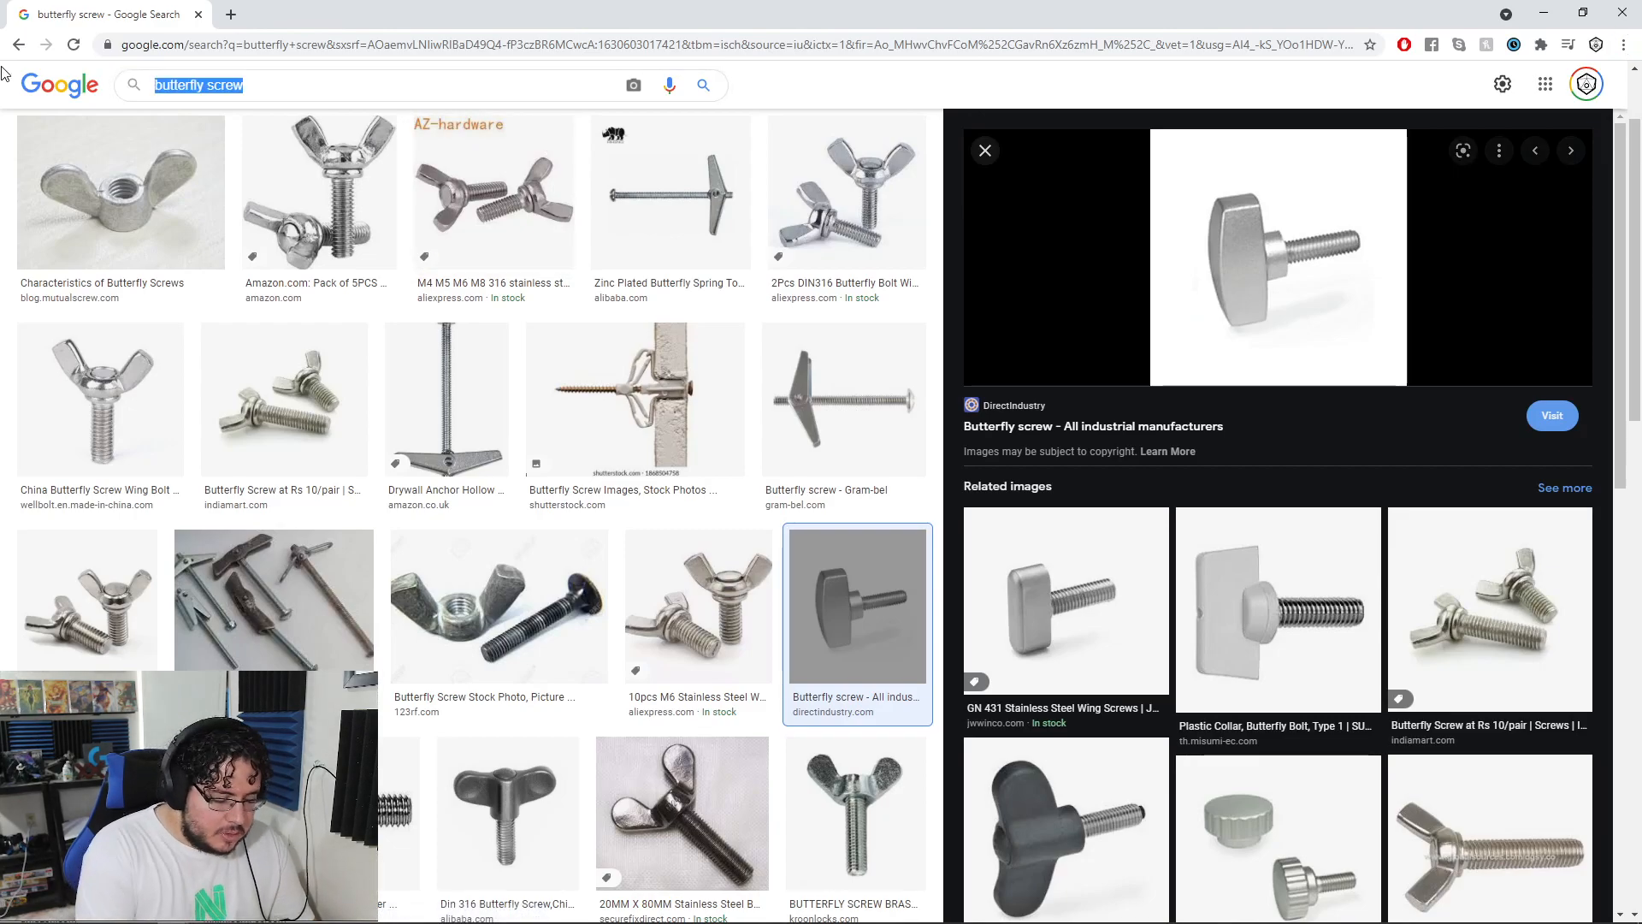
pyautogui.write('snake sjkul')
pyautogui.press('BackSpace')
pyautogui.press('BackSpace')
pyautogui.press('BackSpace')
pyautogui.press('BackSpace')
pyautogui.write('ul')
pyautogui.press('BackSpace')
pyautogui.press('BackSpace')
pyautogui.write('kull')
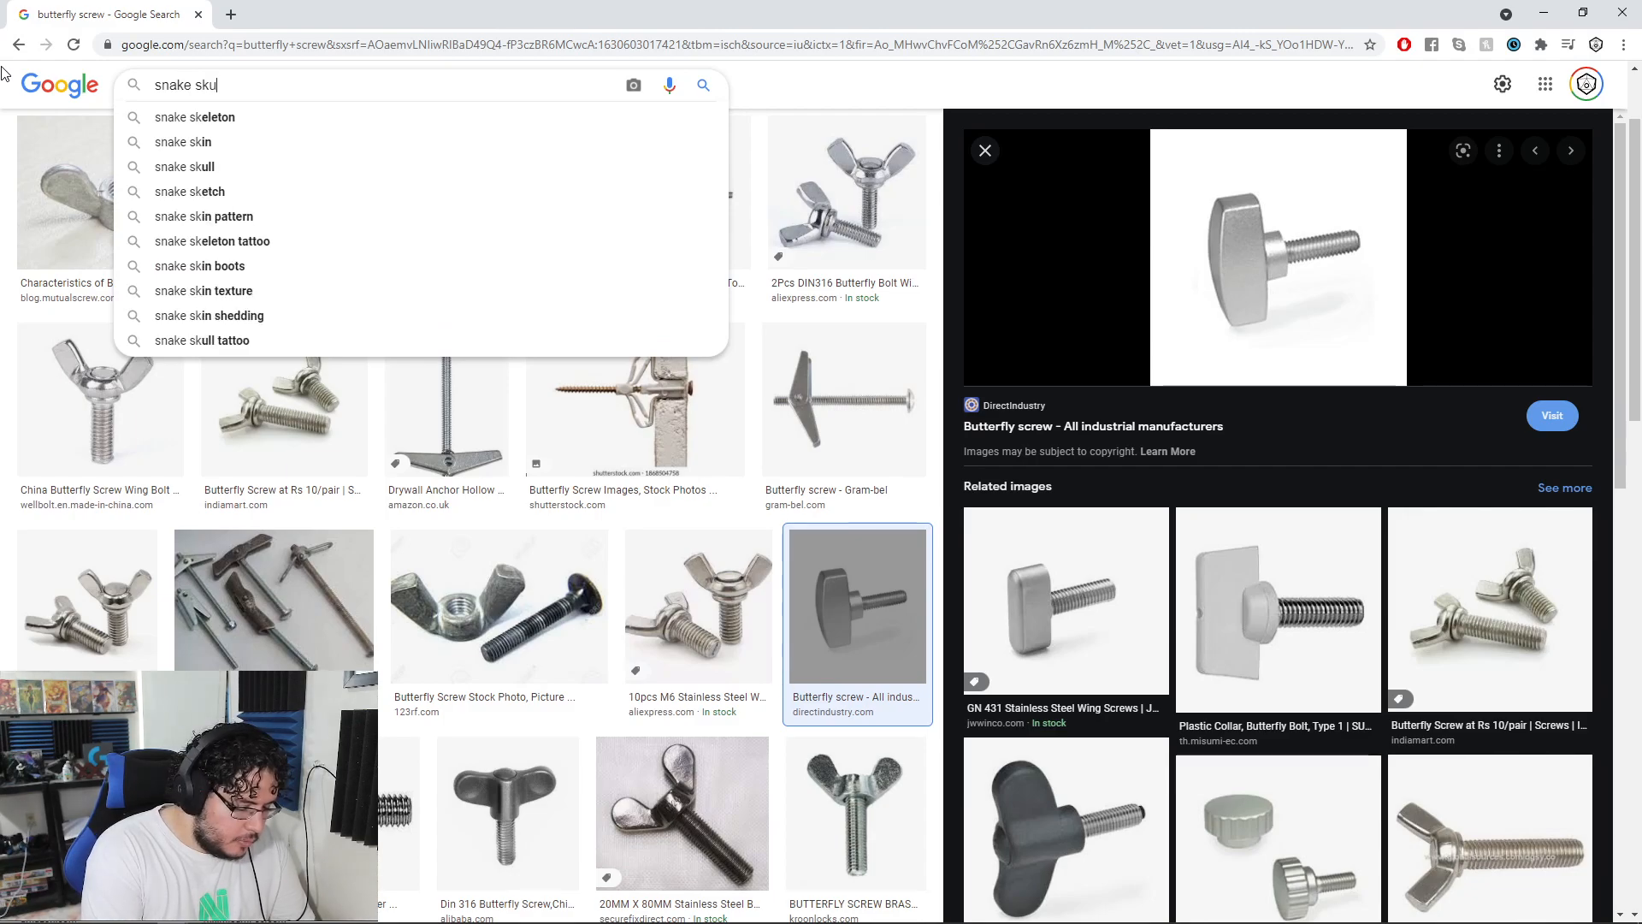
pyautogui.press('Return')
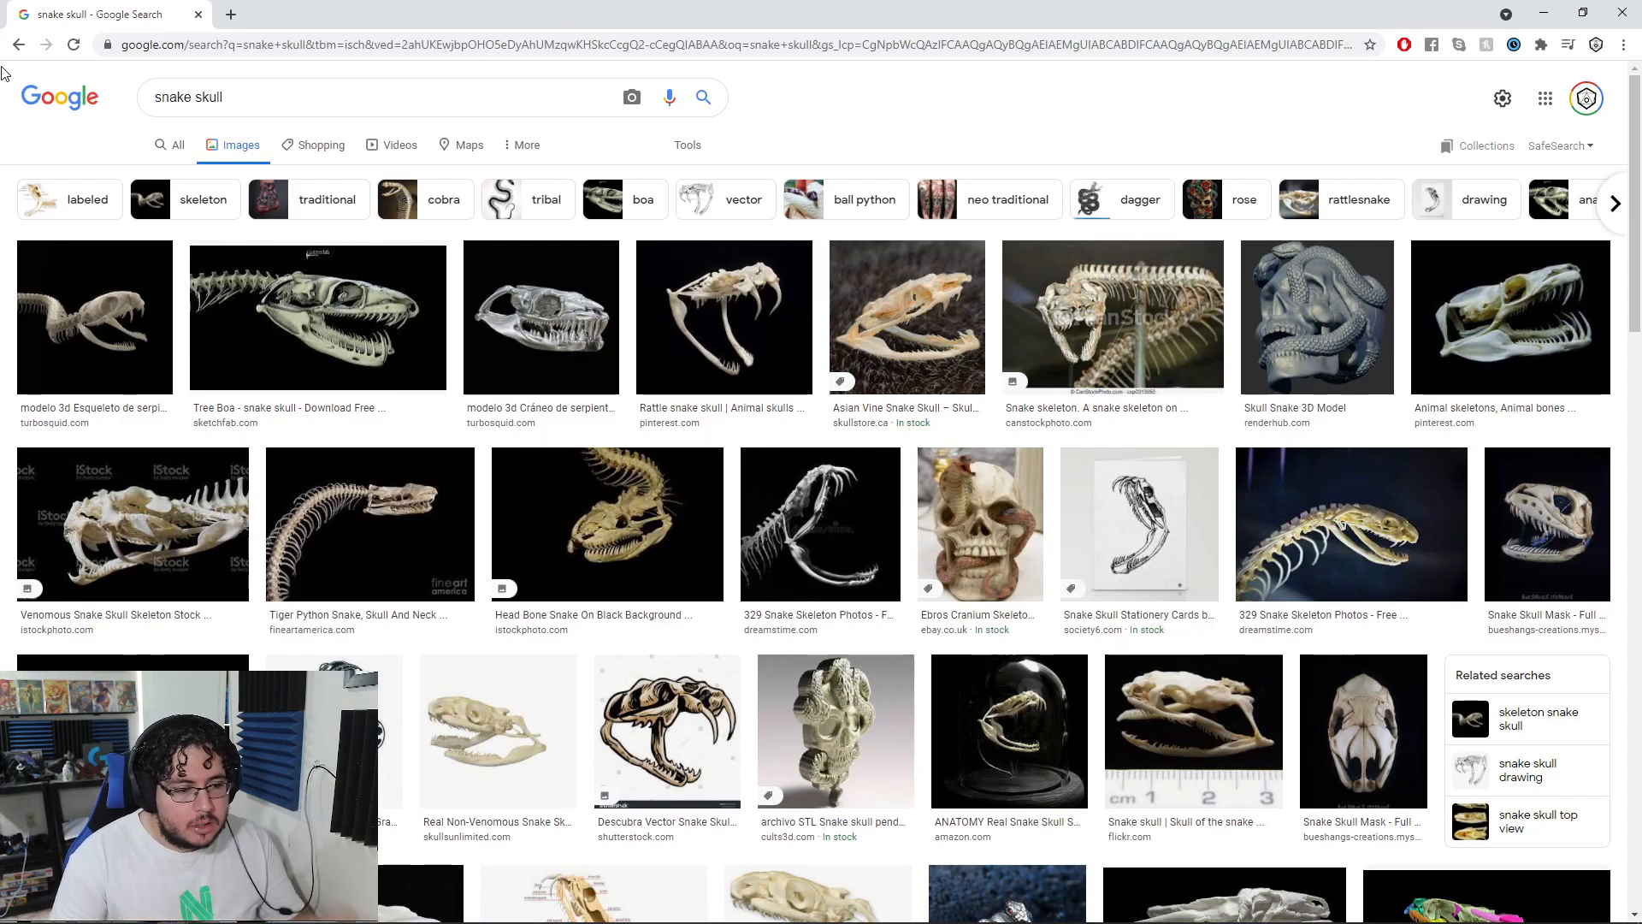
pyautogui.click(419, 358)
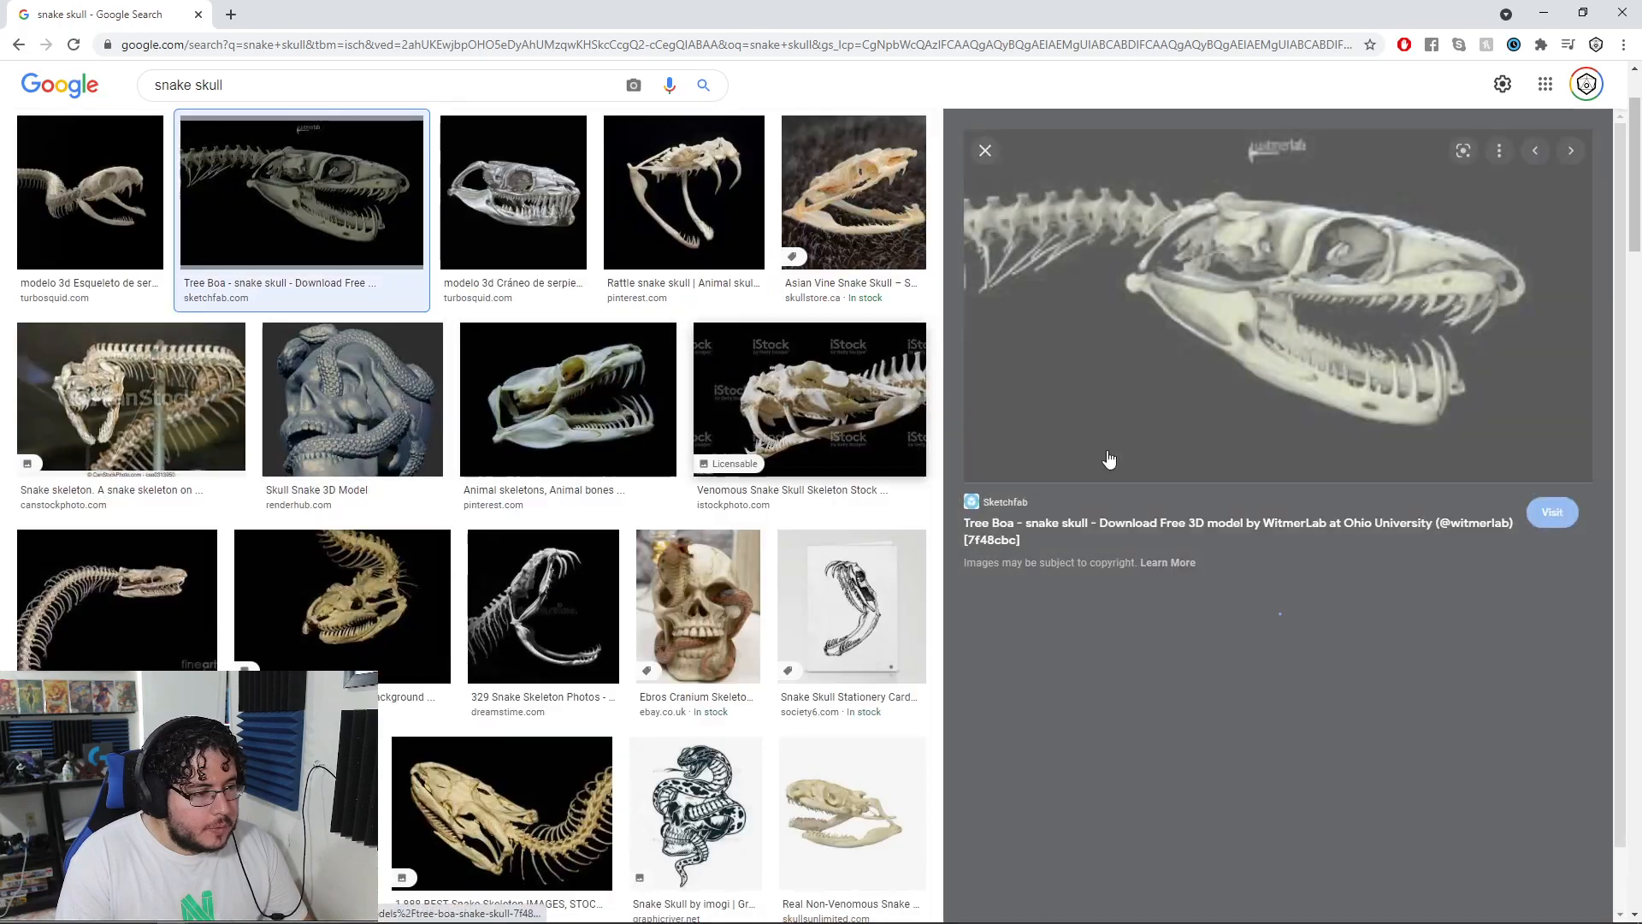
# - Return to ZBrush and reshape the main snake's head and snout with the Move brush at draw sizes of about 80 and 46
pyautogui.hotkey('alt', 'Tab')
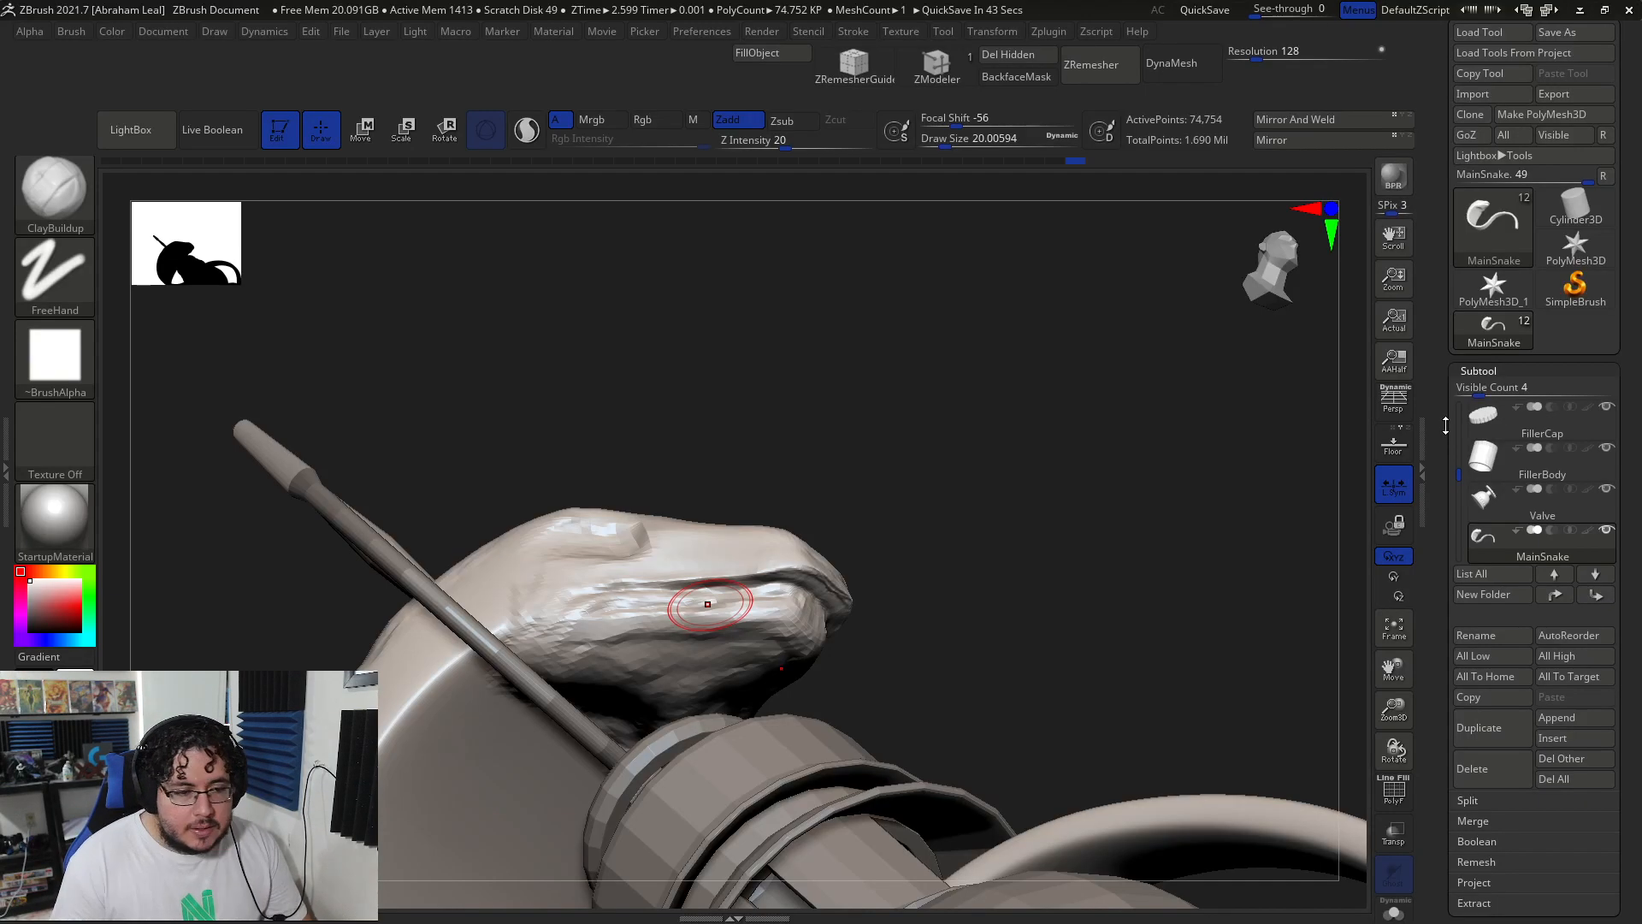
pyautogui.moveTo(926, 452)
pyautogui.mouseDown()
pyautogui.moveTo(637, 561)
pyautogui.moveTo(688, 569)
pyautogui.mouseUp()
pyautogui.moveTo(573, 584)
pyautogui.mouseDown()
pyautogui.moveTo(702, 612)
pyautogui.moveTo(718, 599)
pyautogui.moveTo(692, 573)
pyautogui.moveTo(747, 562)
pyautogui.mouseUp()
pyautogui.moveTo(974, 529)
pyautogui.mouseDown()
pyautogui.moveTo(1011, 568)
pyautogui.moveTo(1008, 501)
pyautogui.mouseUp()
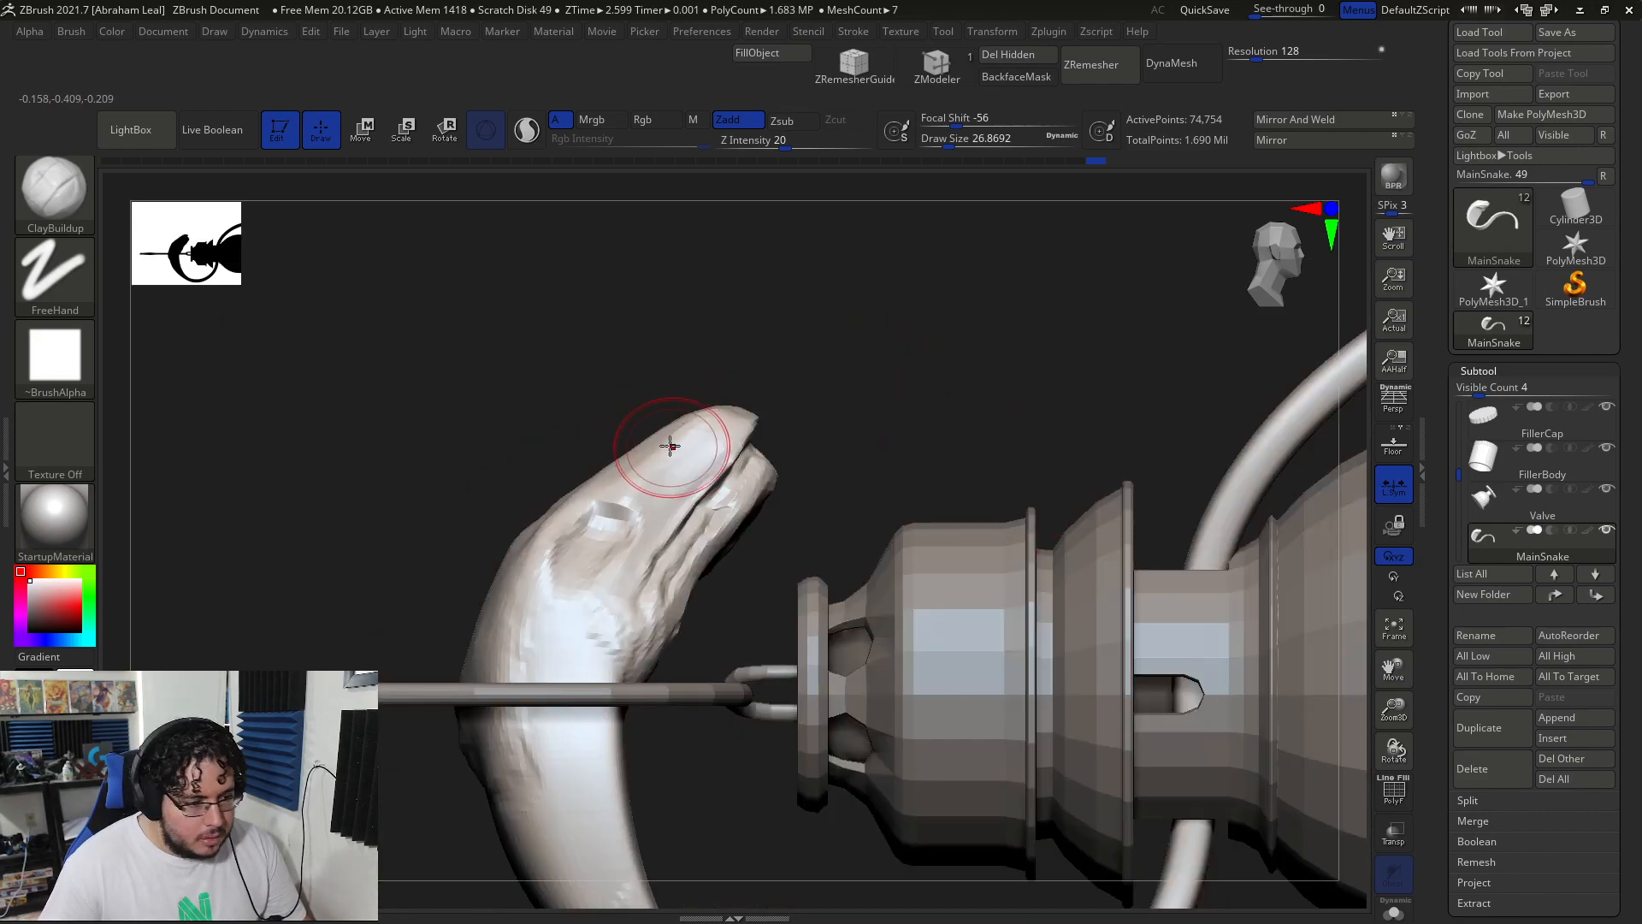
pyautogui.press('b')
pyautogui.press('m')
pyautogui.press('v')
pyautogui.press('s')
pyautogui.moveTo(671, 438)
pyautogui.mouseDown()
pyautogui.moveTo(689, 438)
pyautogui.moveTo(610, 450)
pyautogui.mouseUp()
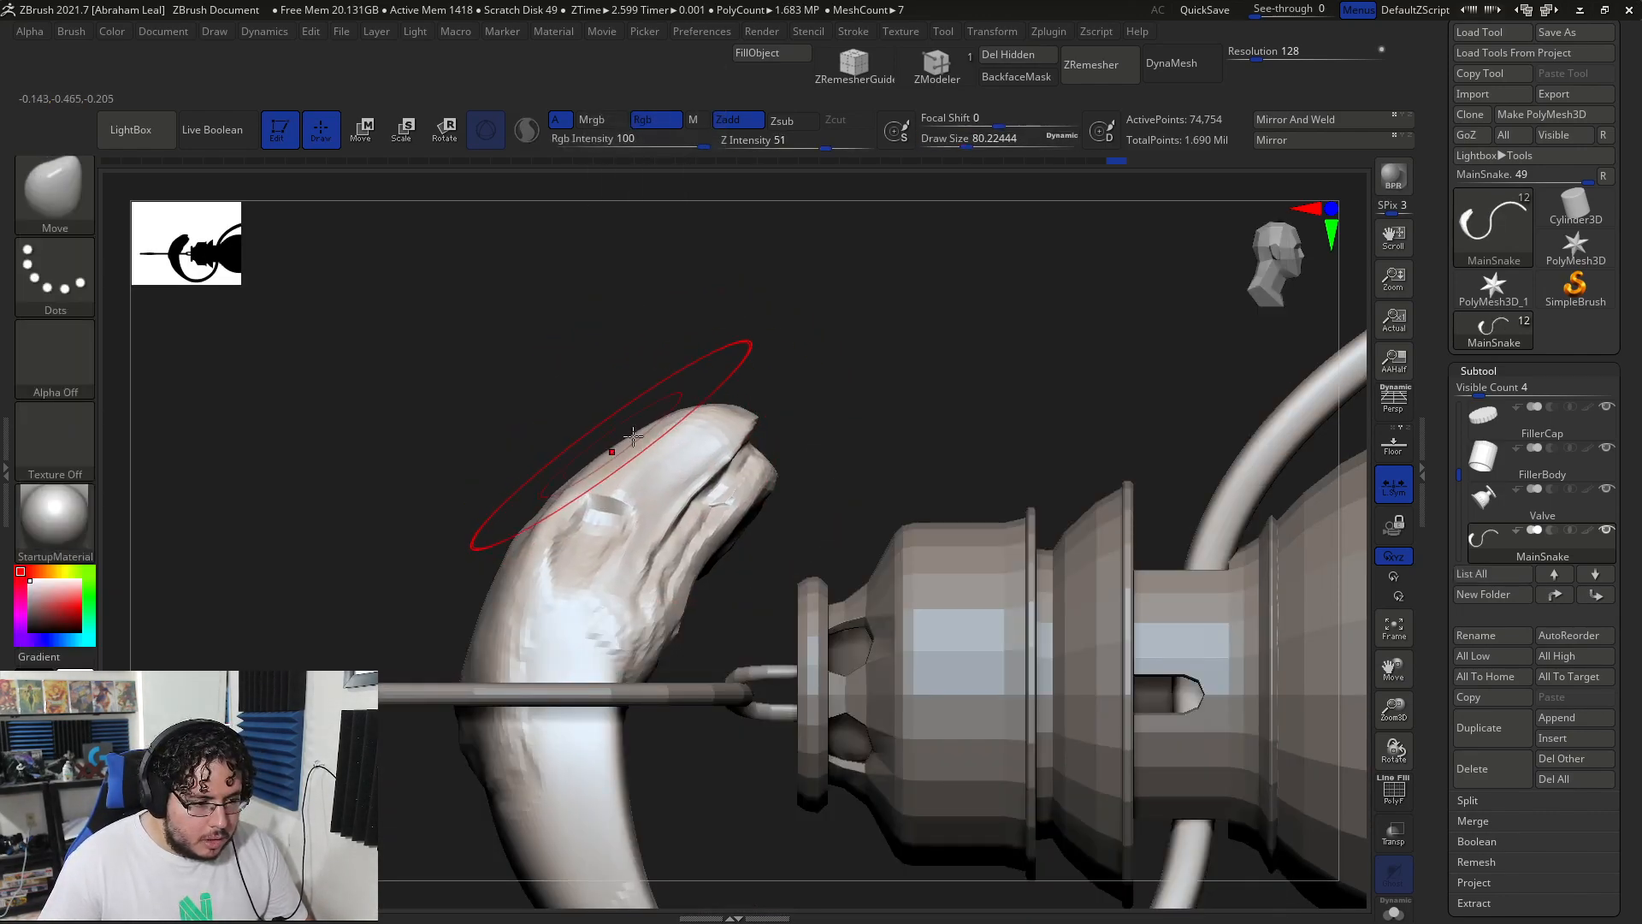
pyautogui.moveTo(727, 420)
pyautogui.mouseDown()
pyautogui.moveTo(743, 436)
pyautogui.moveTo(716, 598)
pyautogui.moveTo(547, 516)
pyautogui.moveTo(1005, 400)
pyautogui.moveTo(1045, 516)
pyautogui.moveTo(799, 451)
pyautogui.mouseUp()
pyautogui.press('[')
pyautogui.moveTo(697, 397); pyautogui.dragTo(711, 368)
pyautogui.keyDown('shift'); pyautogui.moveTo(1013, 462); pyautogui.dragTo(1044, 465); pyautogui.keyUp('shift')
pyautogui.moveTo(1118, 377); pyautogui.dragTo(876, 317)
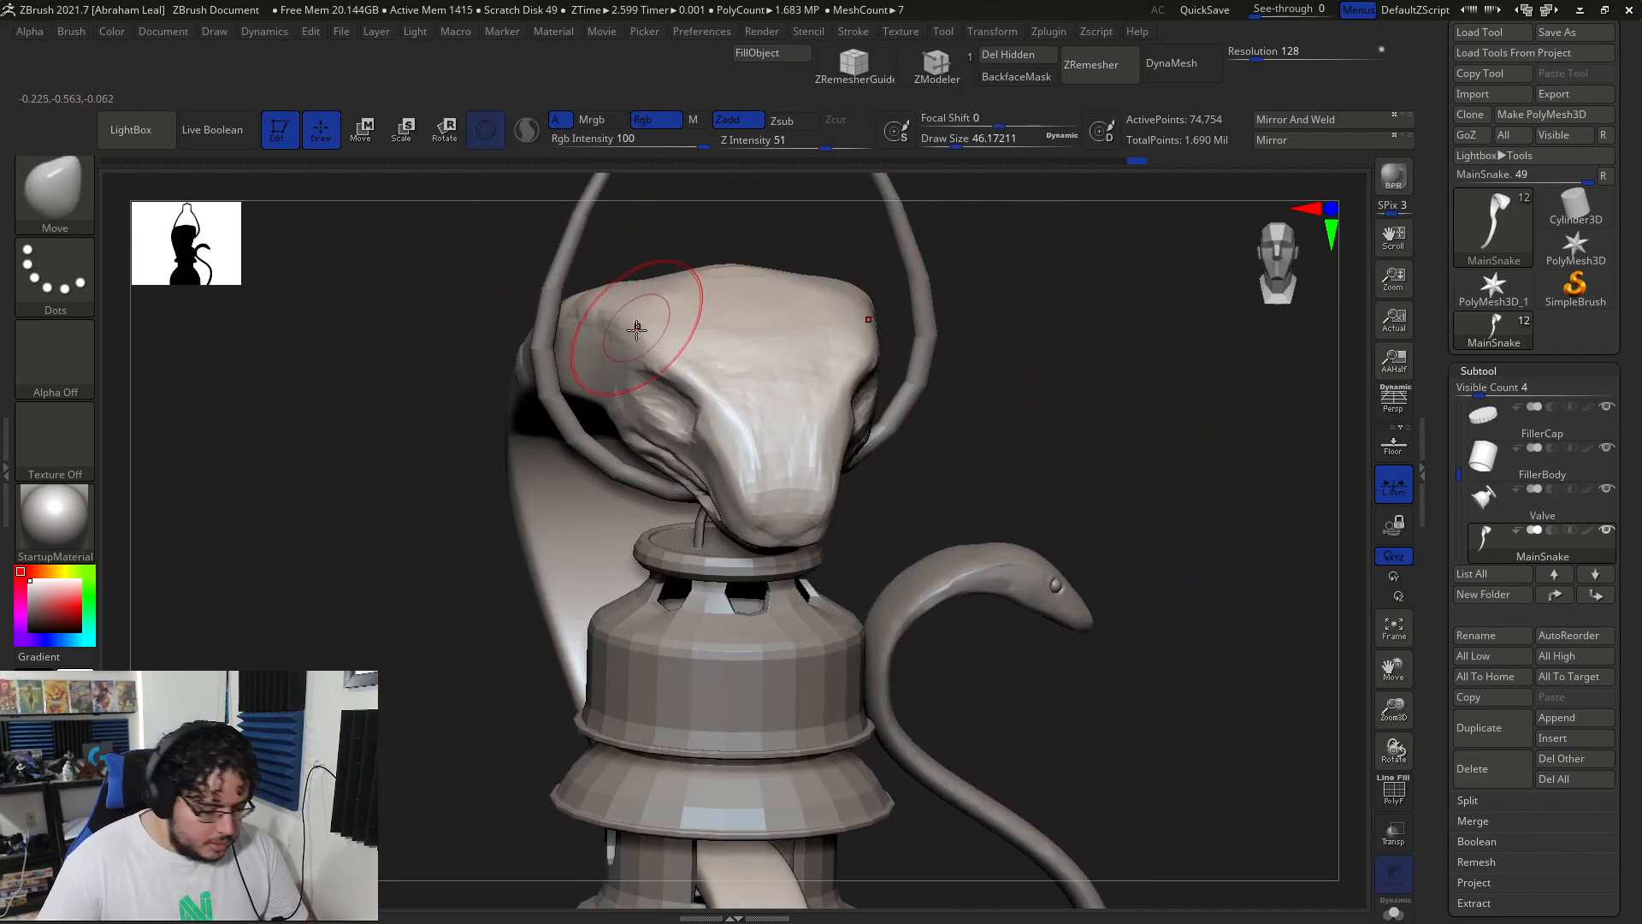
# - Build up the top of the main snake's head with the ClayBuildup brush at a draw size of about 59
pyautogui.press('b')
pyautogui.press('c')
pyautogui.press('b')
pyautogui.moveTo(407, 426); pyautogui.dragTo(404, 523)
pyautogui.press('space')
pyautogui.press('space')
pyautogui.moveTo(648, 253)
pyautogui.mouseDown()
pyautogui.moveTo(614, 285)
pyautogui.moveTo(661, 251)
pyautogui.mouseUp()
pyautogui.press('space')
pyautogui.moveTo(690, 335); pyautogui.dragTo(716, 381)
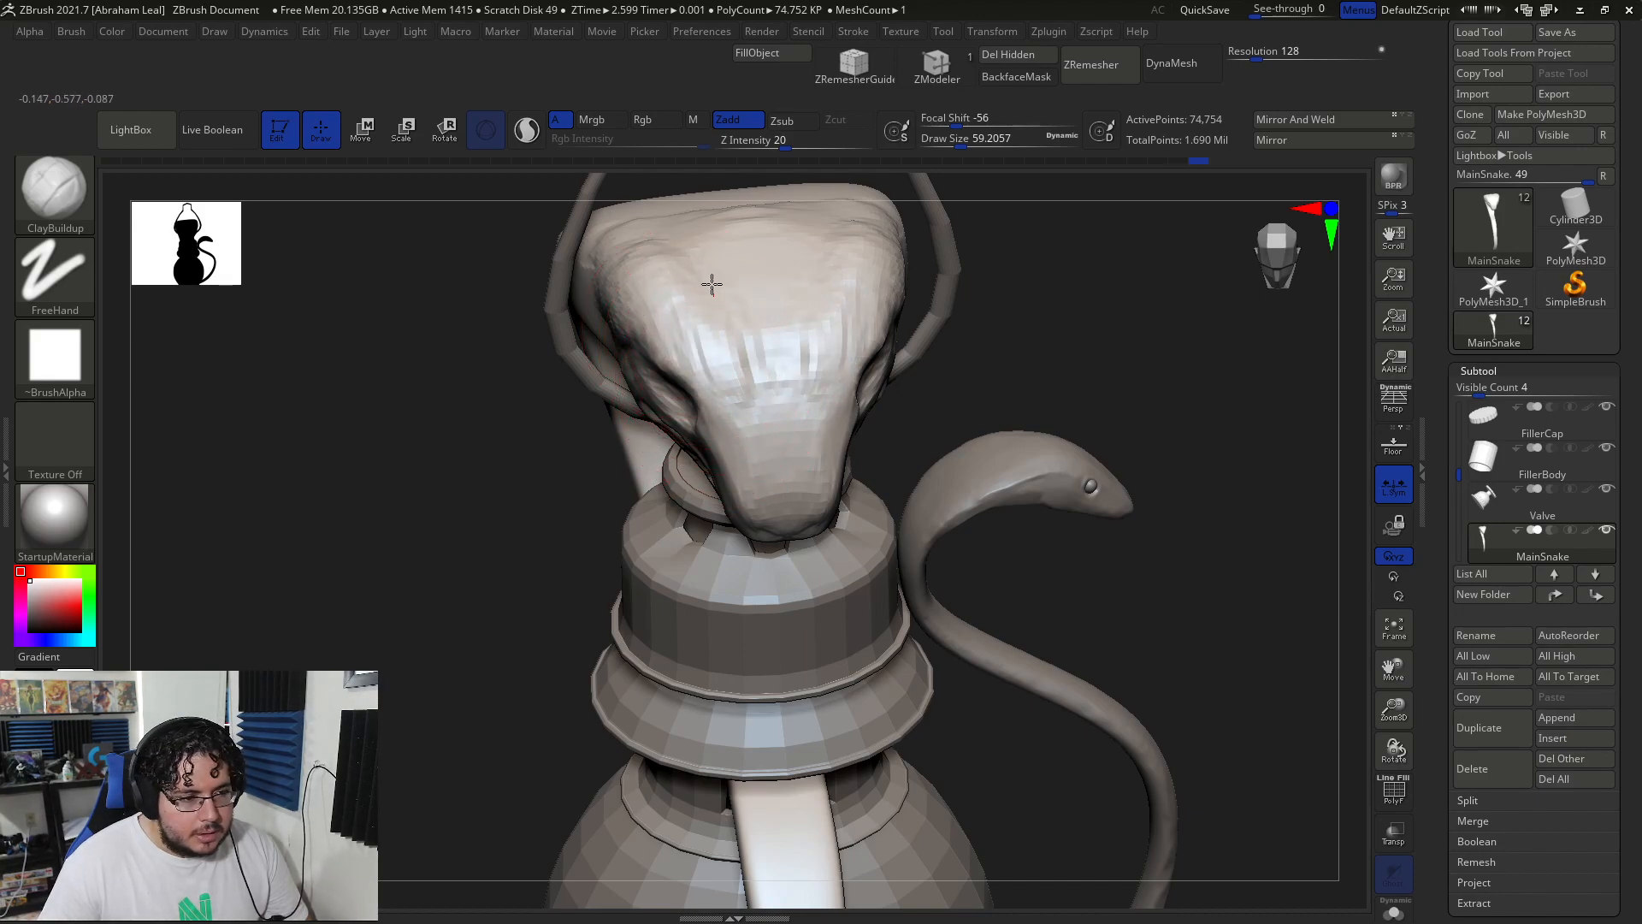
# - Add and smooth volume around the brows and behind the eyes with the ClayBuildup brush at a draw size of about 54
pyautogui.moveTo(1084, 254); pyautogui.dragTo(997, 304)
pyautogui.moveTo(726, 316)
pyautogui.mouseDown()
pyautogui.moveTo(690, 450)
pyautogui.moveTo(727, 513)
pyautogui.moveTo(766, 367)
pyautogui.mouseUp()
pyautogui.moveTo(1105, 185); pyautogui.dragTo(926, 195)
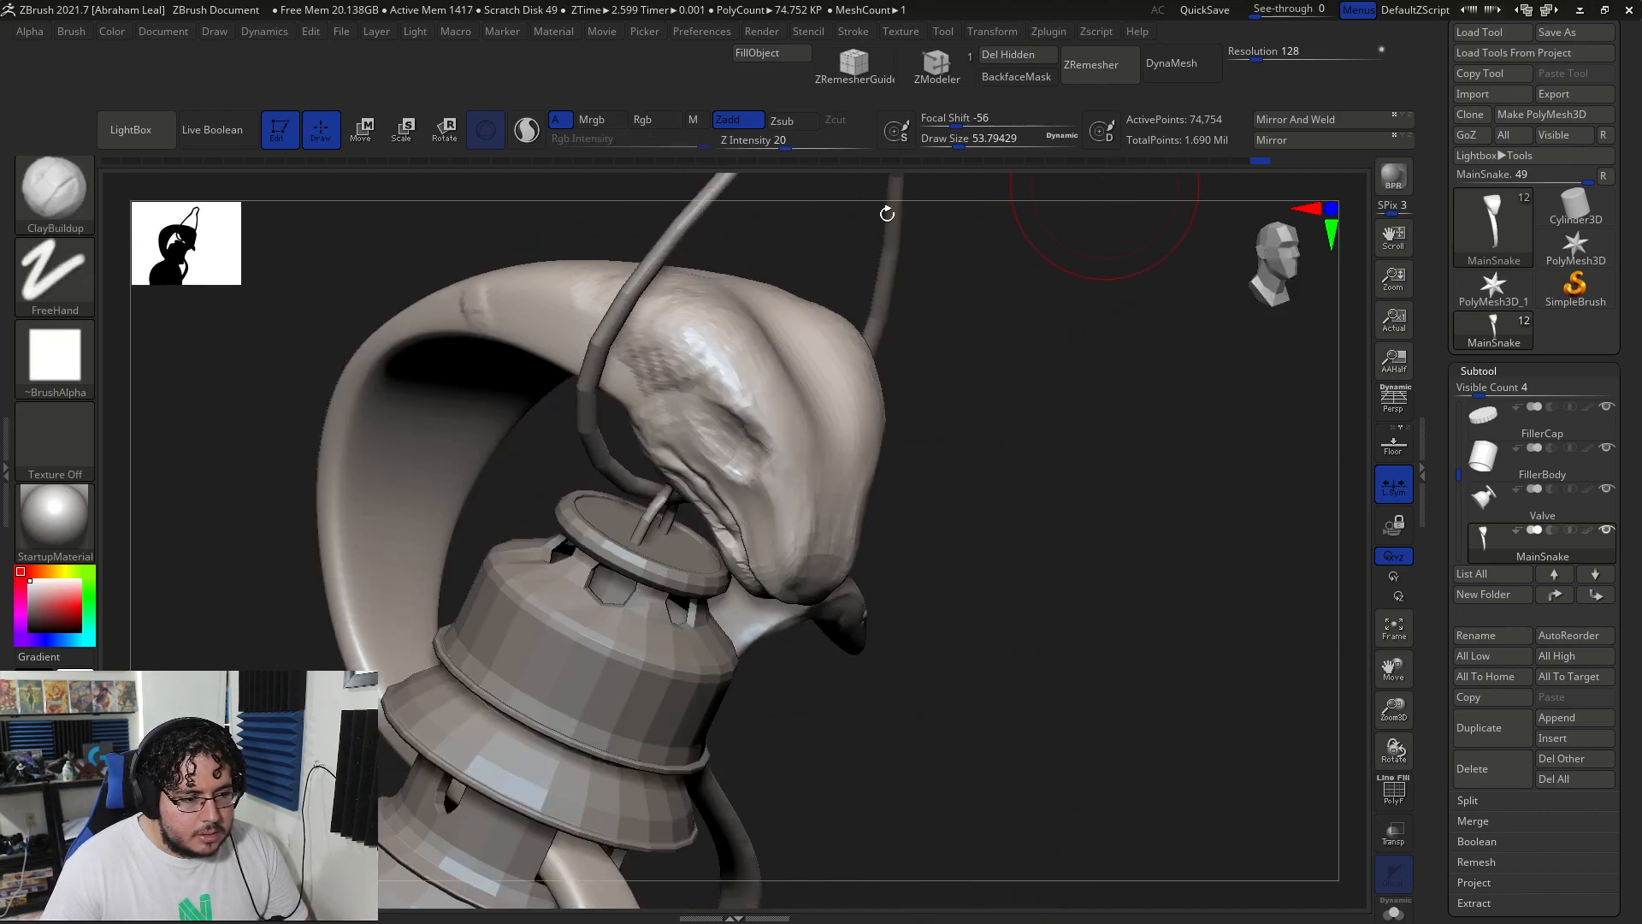
pyautogui.keyDown('shift'); pyautogui.moveTo(722, 326); pyautogui.dragTo(703, 346); pyautogui.keyUp('shift')
pyautogui.moveTo(1061, 269); pyautogui.dragTo(928, 270)
pyautogui.moveTo(1120, 257)
pyautogui.mouseDown()
pyautogui.moveTo(1028, 235)
pyautogui.moveTo(1029, 257)
pyautogui.mouseUp()
# - Build up a ridge along the edge of the main snake's hood with the ClayBuildup brush, reducing the draw size to about 27
pyautogui.press('space')
pyautogui.click(950, 368)
pyautogui.moveTo(1060, 318); pyautogui.dragTo(983, 322)
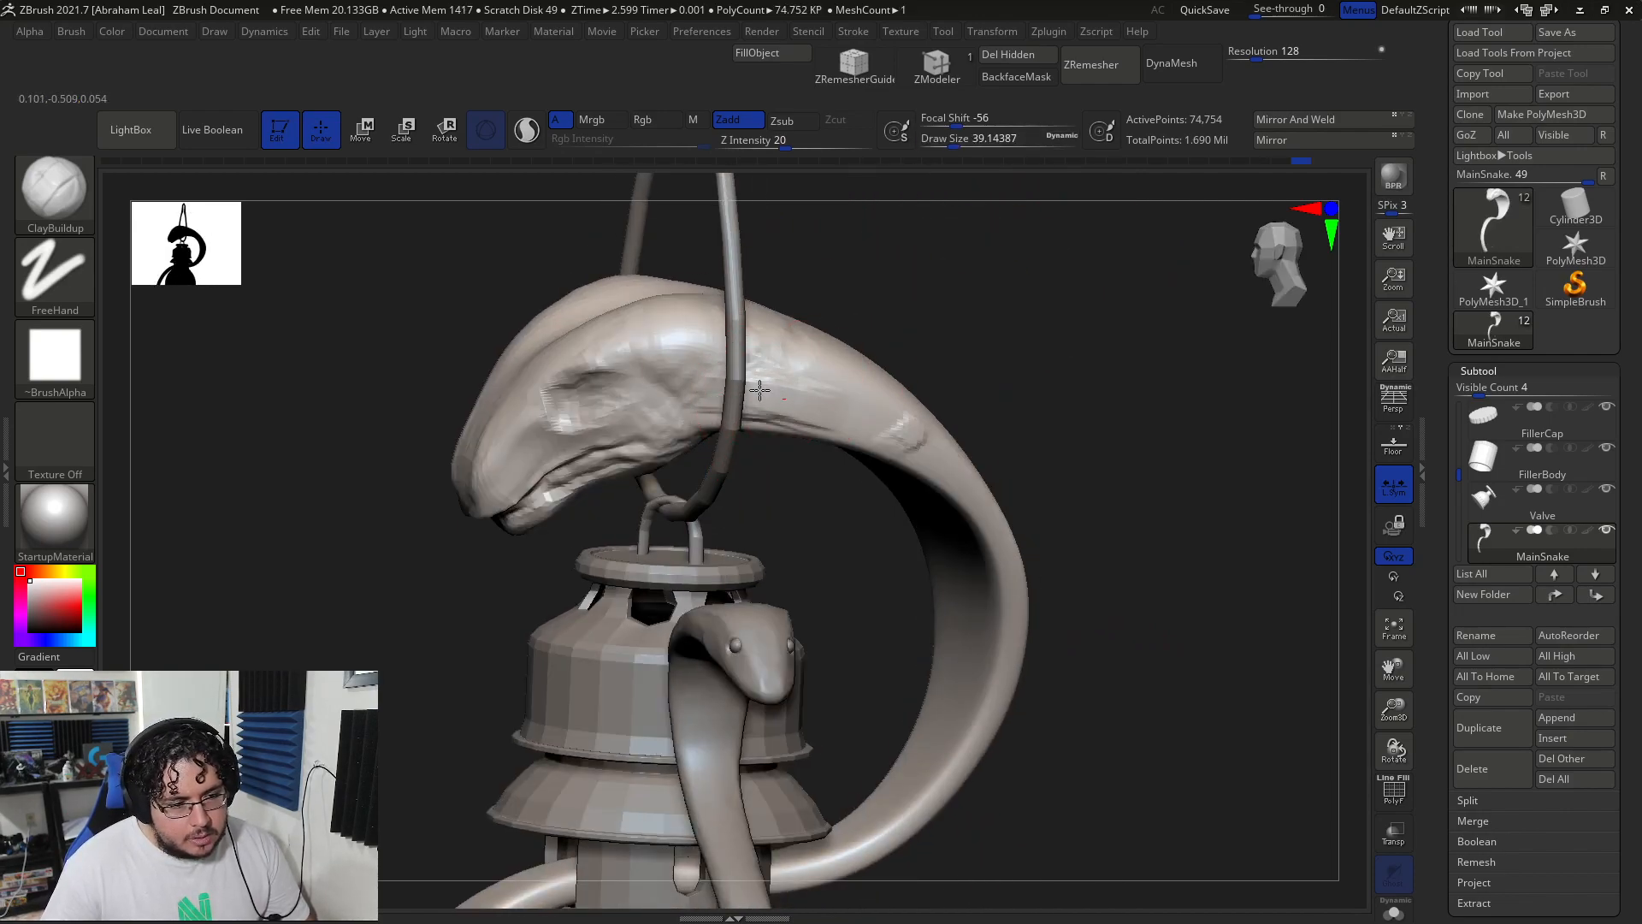
pyautogui.moveTo(819, 399); pyautogui.dragTo(813, 399)
pyautogui.press('space')
pyautogui.click(810, 397)
pyautogui.moveTo(1036, 299); pyautogui.dragTo(926, 352)
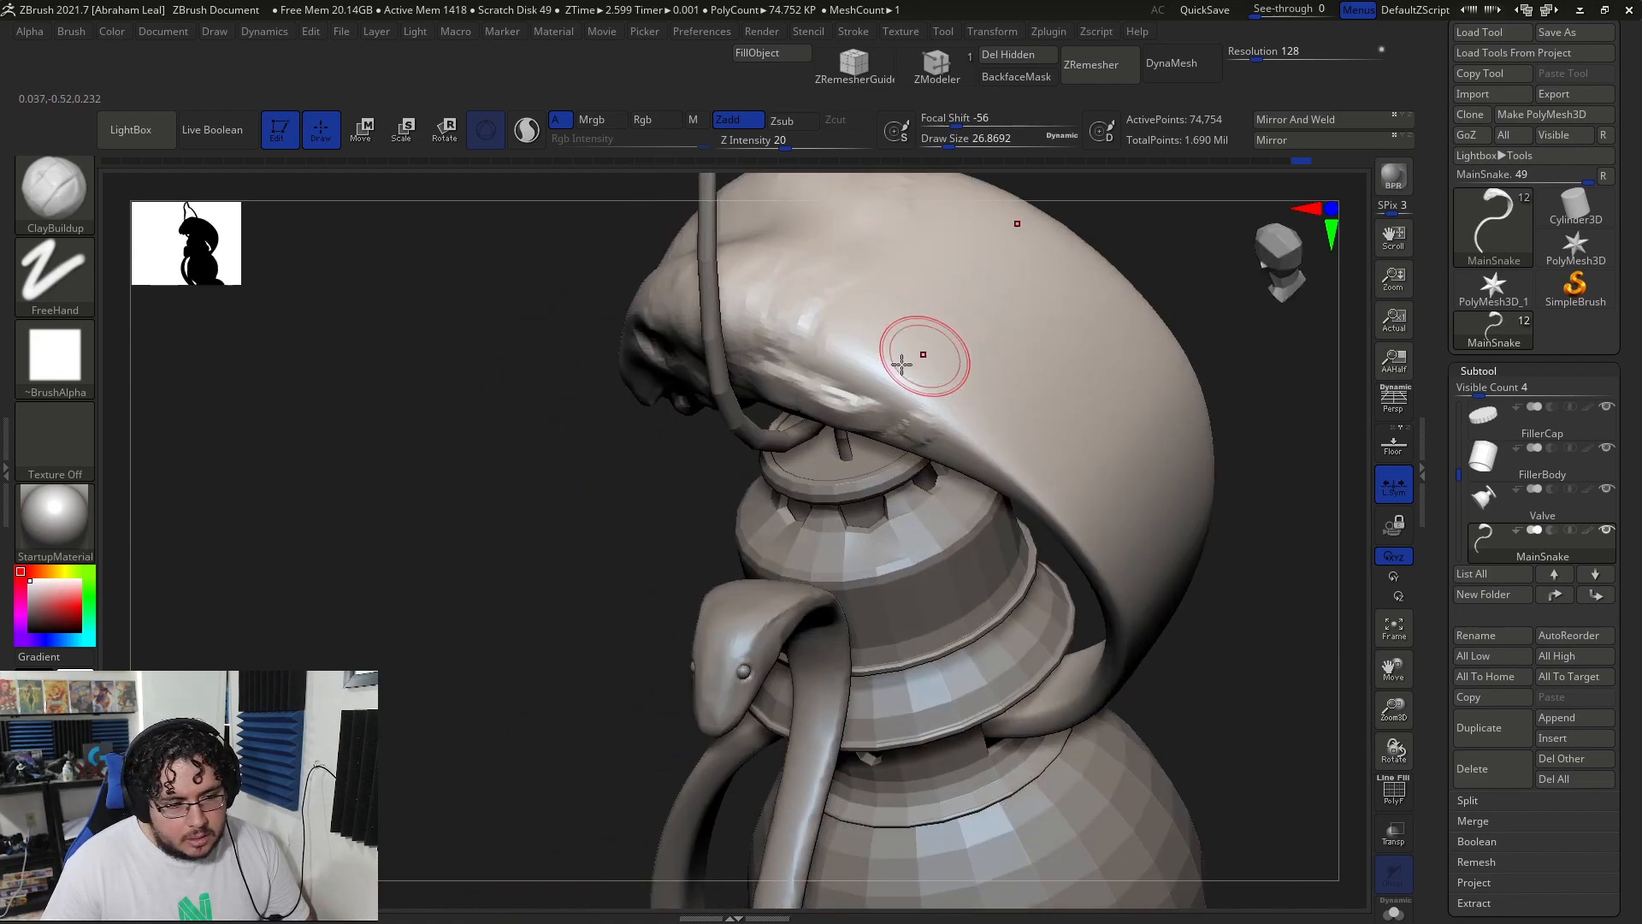
pyautogui.moveTo(1246, 403); pyautogui.dragTo(1135, 332)
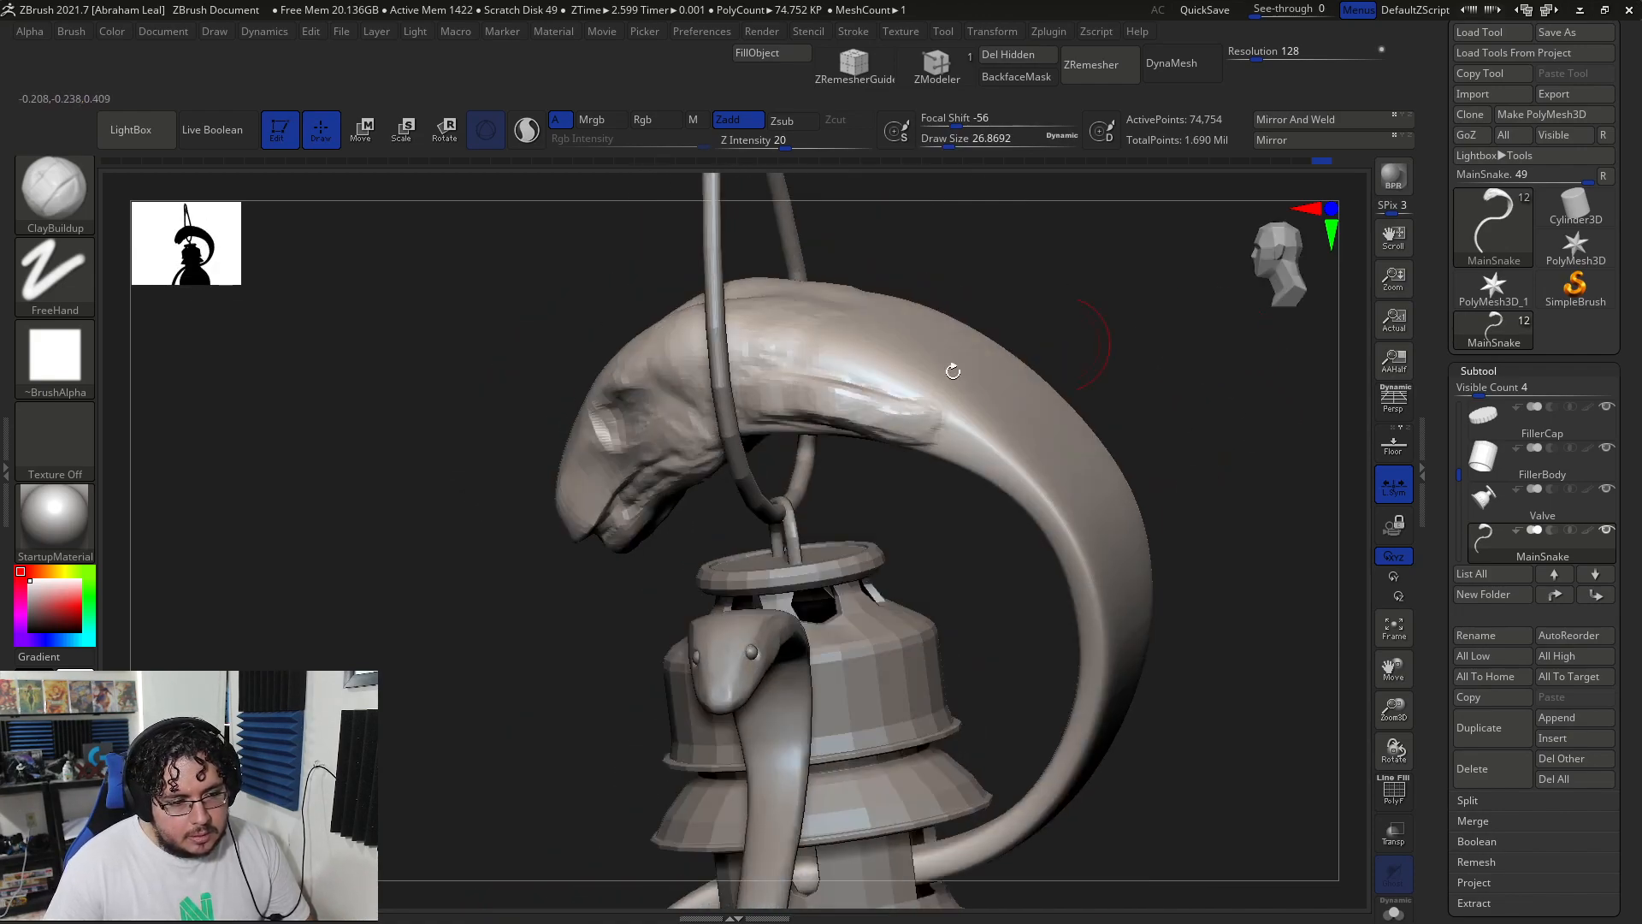
pyautogui.moveTo(1167, 359); pyautogui.dragTo(933, 446)
pyautogui.moveTo(1044, 548)
pyautogui.mouseDown()
pyautogui.moveTo(1121, 470)
pyautogui.moveTo(1276, 480)
pyautogui.mouseUp()
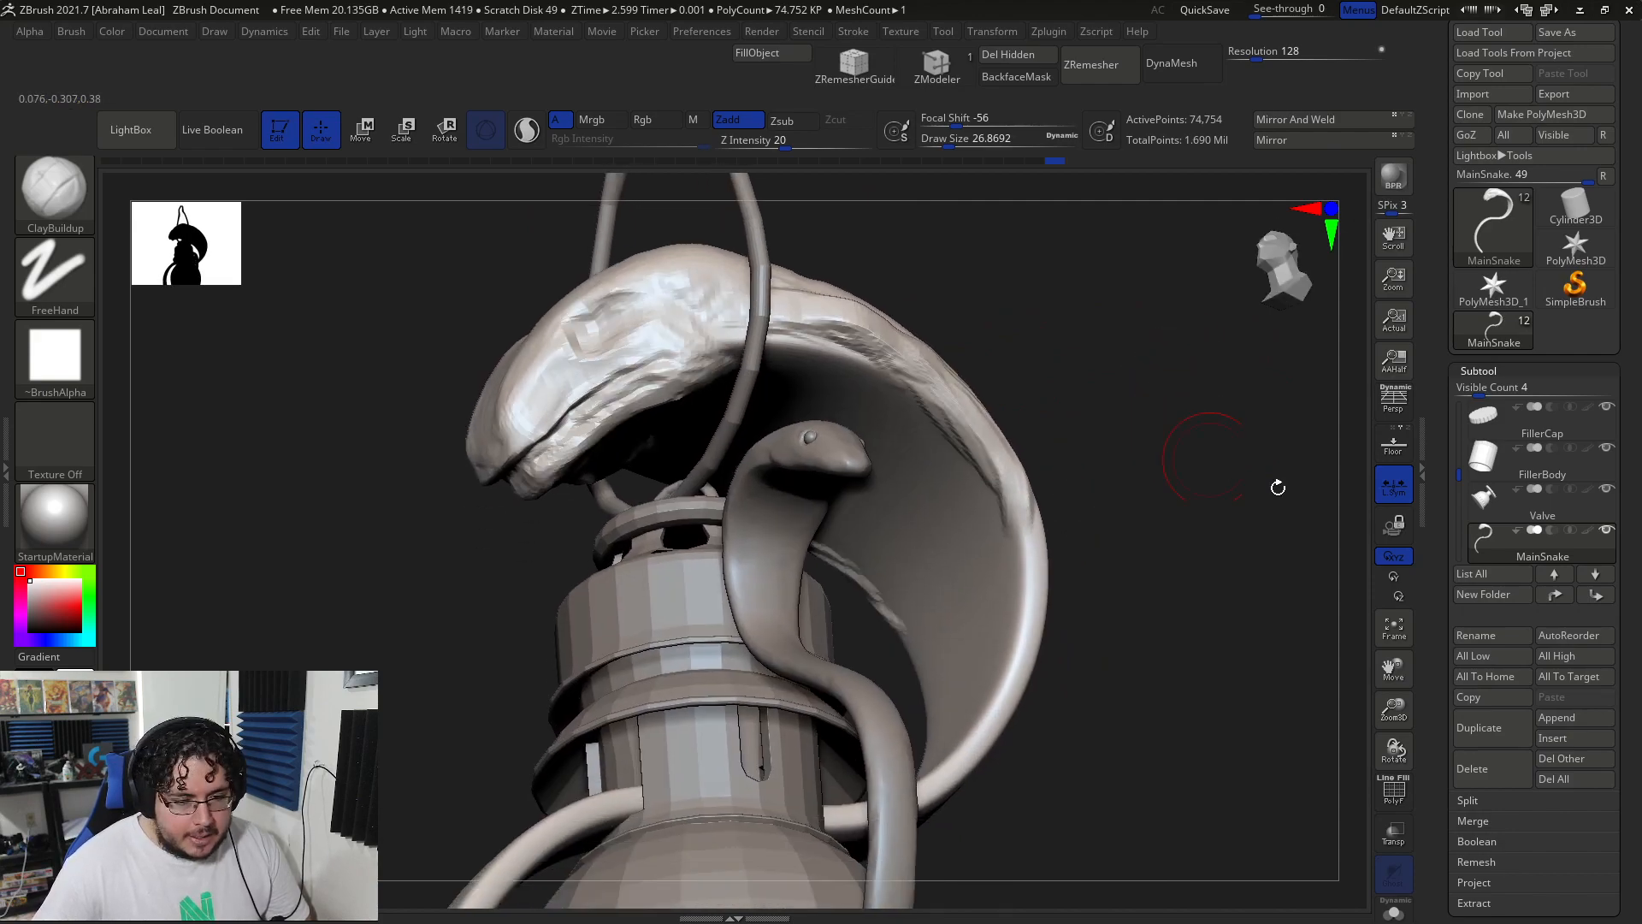
# - Isolate the main snake in Solo mode to expose the inside of its hood
pyautogui.click(1390, 914)
pyautogui.moveTo(1082, 605); pyautogui.dragTo(1165, 477)
# - Try to build up the main snake's throat inside the hood with the ClayBuildup brush at a draw size of about 83
pyautogui.press('space')
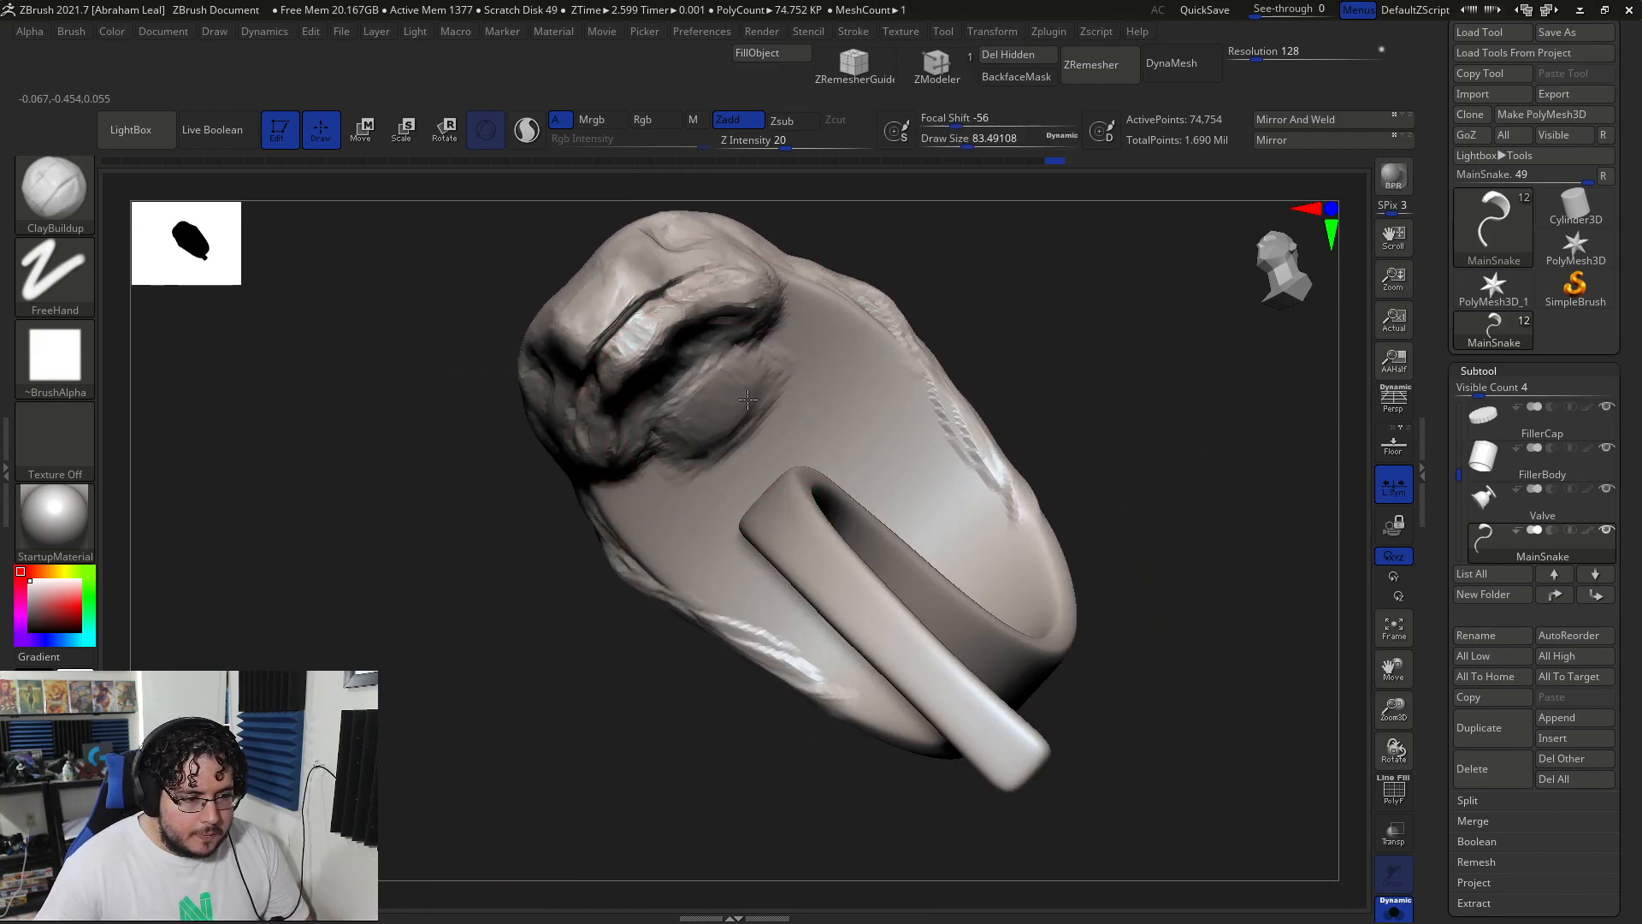
pyautogui.moveTo(941, 334); pyautogui.dragTo(756, 430)
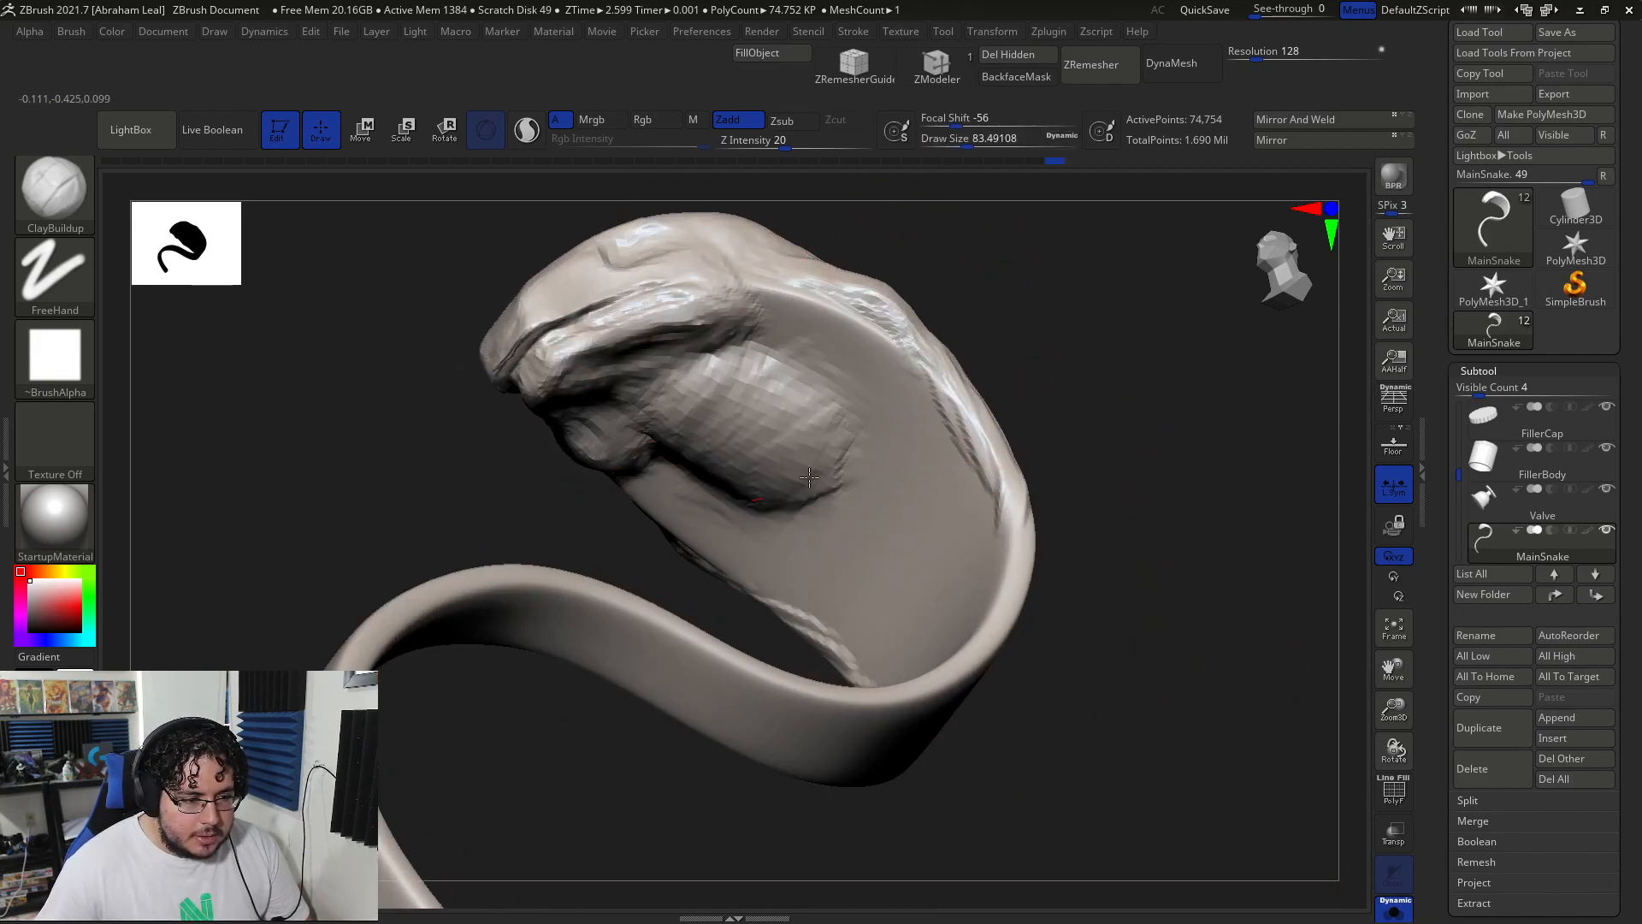
pyautogui.moveTo(821, 522)
pyautogui.mouseDown(button='right')
pyautogui.moveTo(936, 417)
pyautogui.moveTo(1085, 377)
pyautogui.moveTo(909, 453)
pyautogui.mouseUp(button='right')
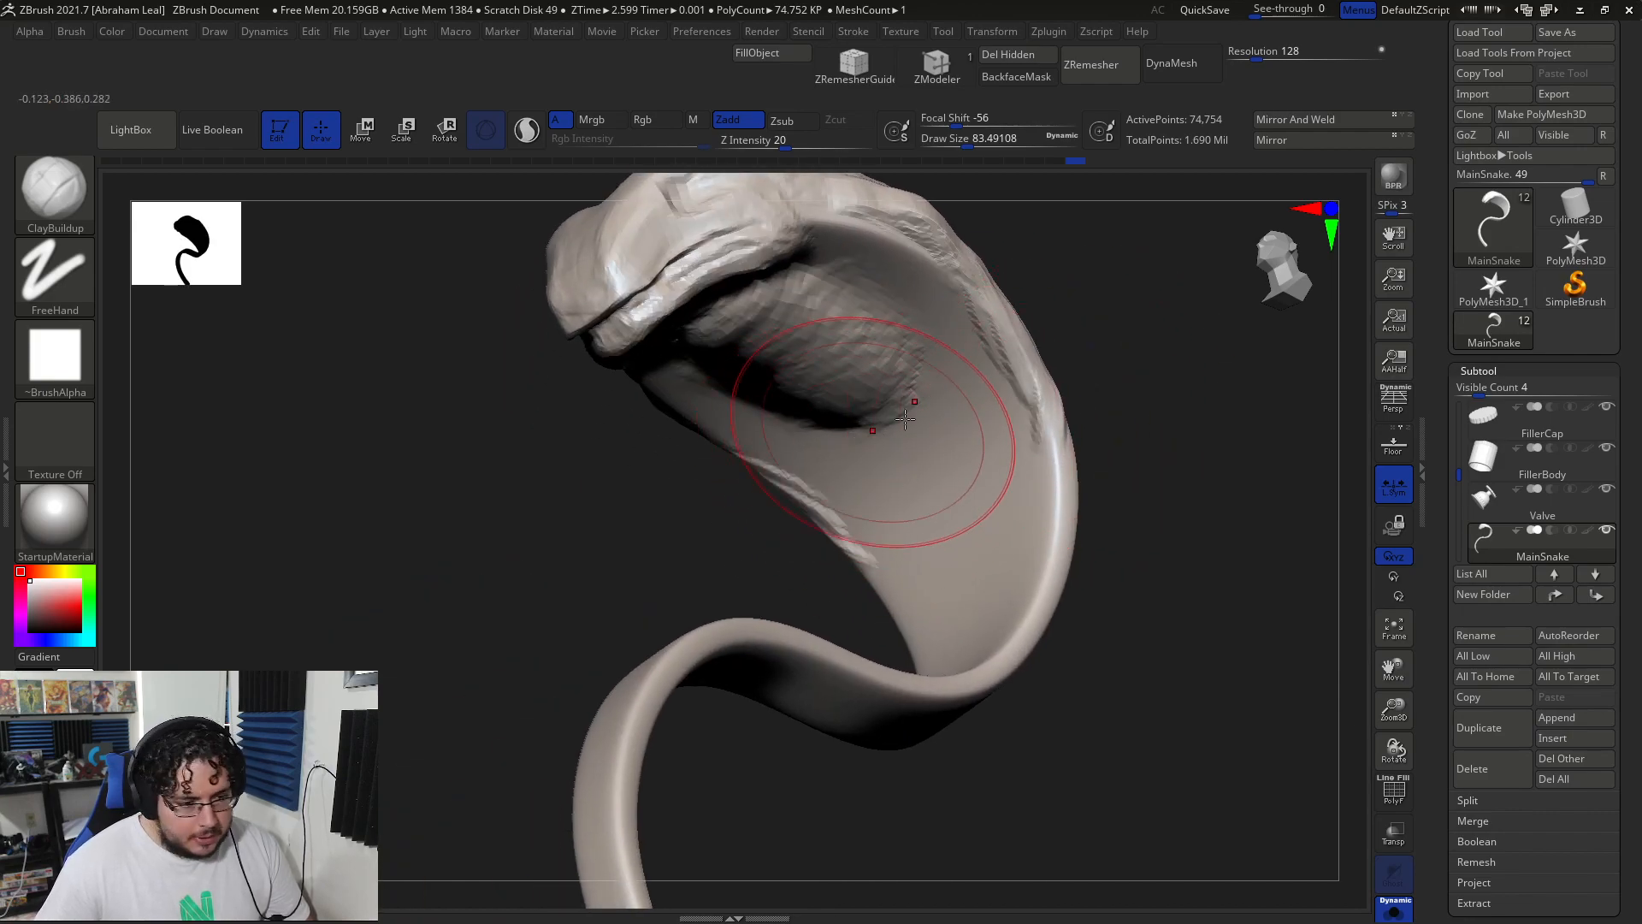
pyautogui.moveTo(1236, 471)
pyautogui.mouseDown(button='right')
pyautogui.moveTo(1213, 444)
pyautogui.moveTo(919, 451)
pyautogui.mouseUp(button='right')
pyautogui.moveTo(918, 451)
pyautogui.mouseDown()
pyautogui.moveTo(975, 488)
pyautogui.moveTo(1034, 589)
pyautogui.mouseUp()
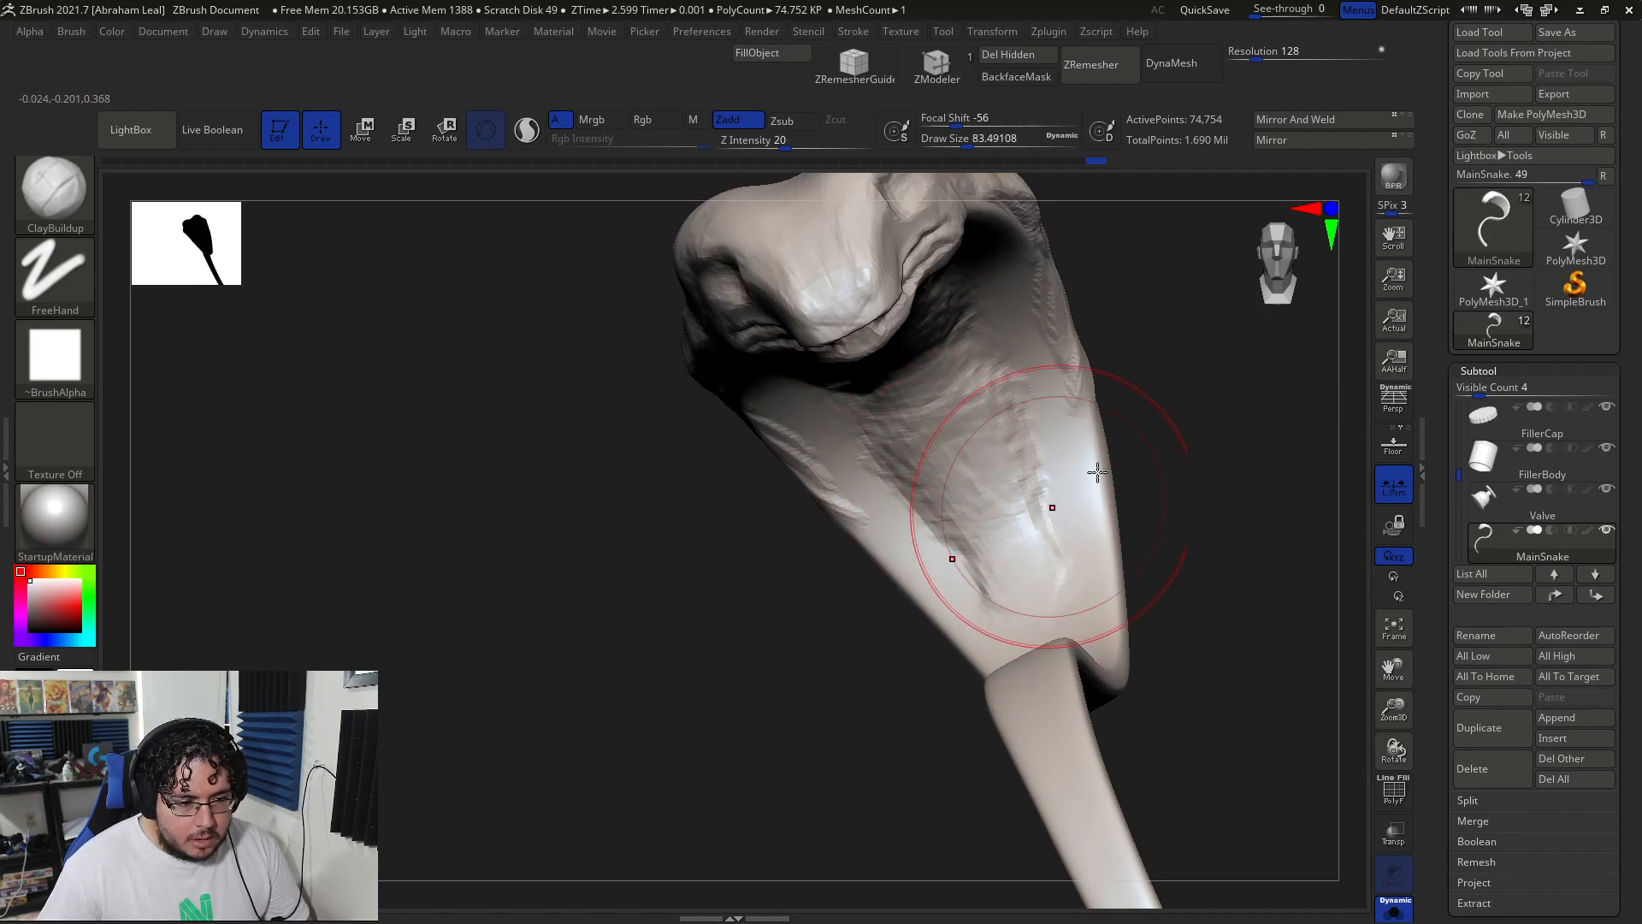
pyautogui.moveTo(1074, 484); pyautogui.dragTo(935, 367, button='right')
pyautogui.press('space')
pyautogui.moveTo(930, 228); pyautogui.dragTo(916, 229)
pyautogui.moveTo(1074, 240)
pyautogui.keyDown('alt'); pyautogui.mouseDown(button='right')
pyautogui.moveTo(1063, 323)
pyautogui.moveTo(1044, 286)
pyautogui.moveTo(1059, 487)
pyautogui.moveTo(1059, 444)
pyautogui.moveTo(933, 359)
pyautogui.mouseUp(button='right'); pyautogui.keyUp('alt')
pyautogui.press('space')
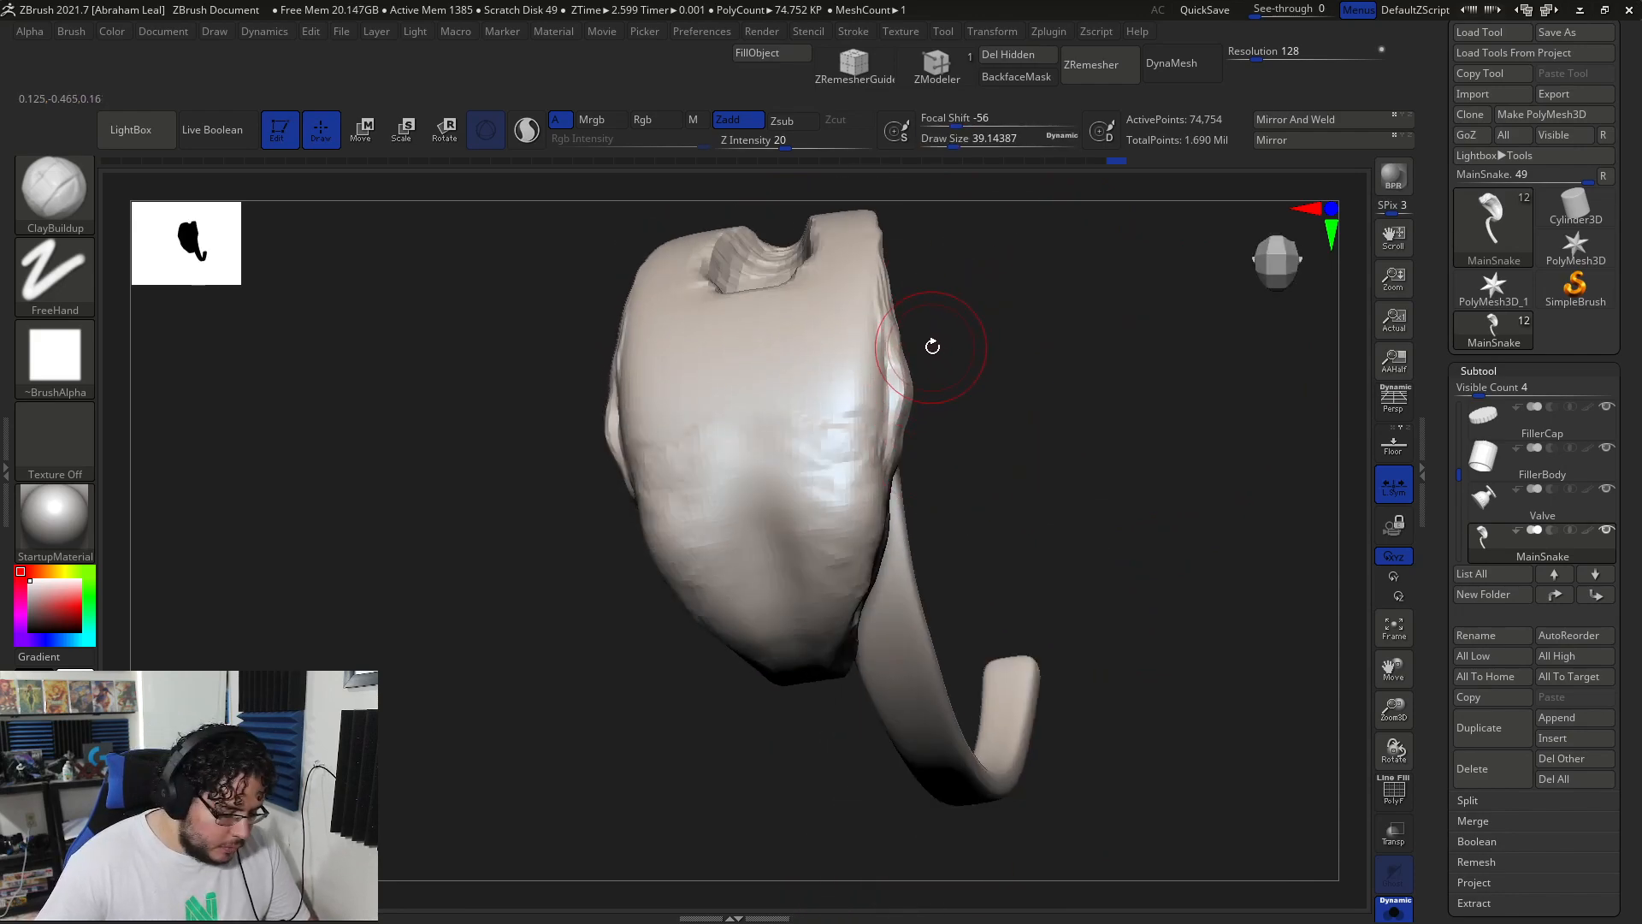
# - Set the Move brush to a draw size of about 49 and enable BackfaceMask for it
pyautogui.press('b')
pyautogui.press('m')
pyautogui.press('v')
pyautogui.press('space')
pyautogui.moveTo(931, 349); pyautogui.dragTo(915, 342)
pyautogui.moveTo(1056, 318); pyautogui.dragTo(992, 310, button='right')
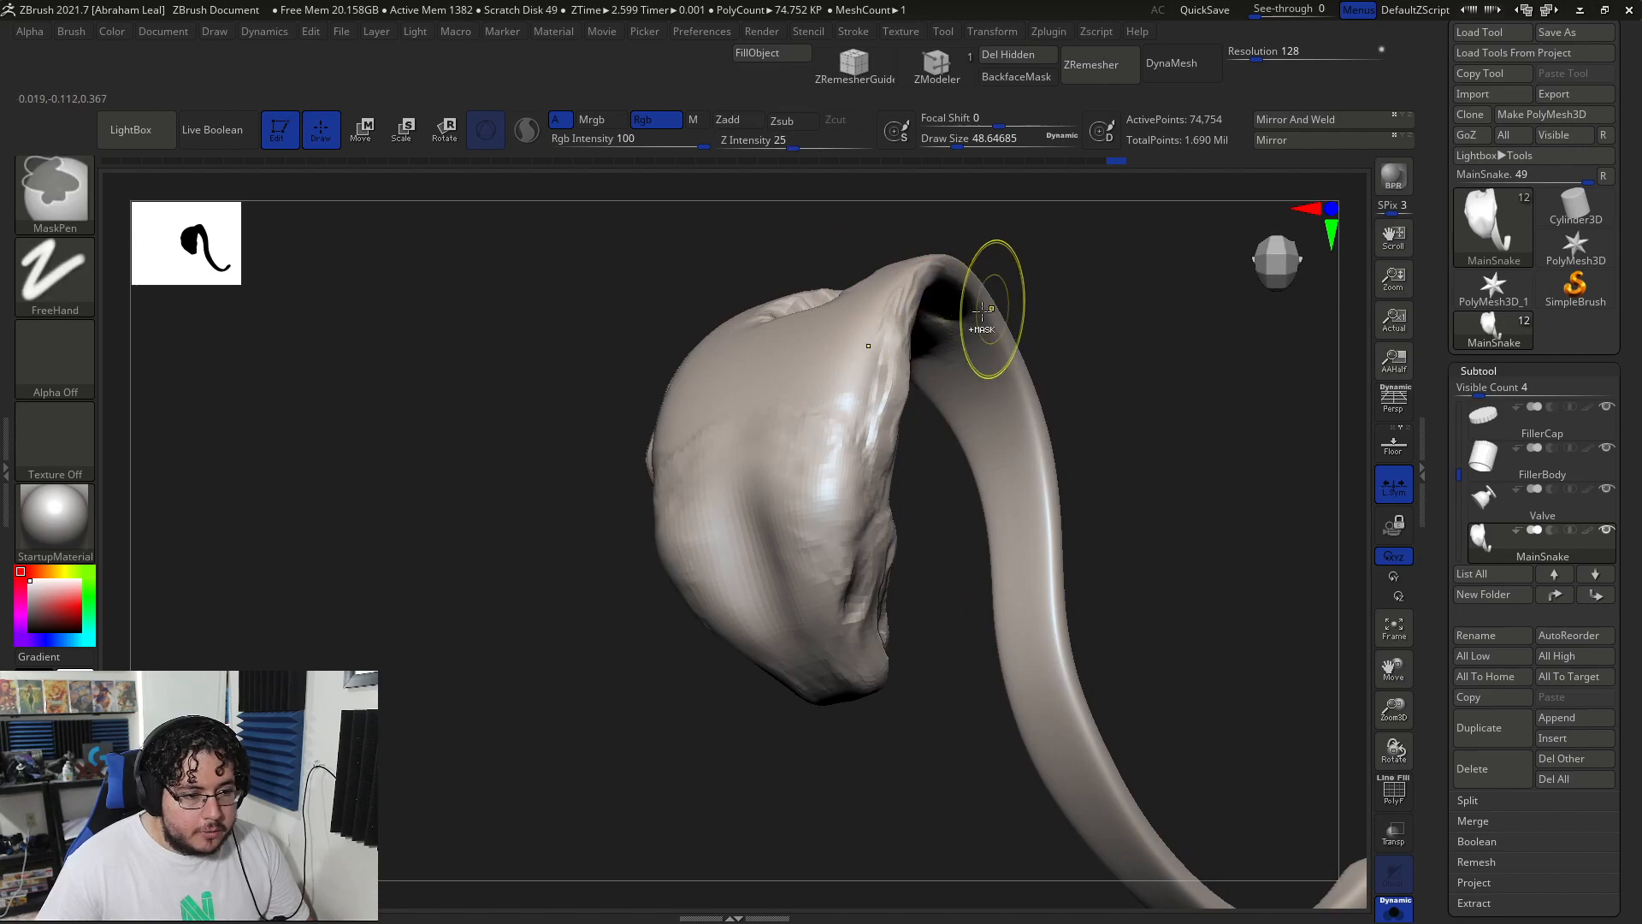
pyautogui.moveTo(1118, 308)
pyautogui.mouseDown(button='right')
pyautogui.moveTo(1162, 274)
pyautogui.moveTo(1070, 308)
pyautogui.moveTo(953, 278)
pyautogui.moveTo(770, 366)
pyautogui.mouseUp(button='right')
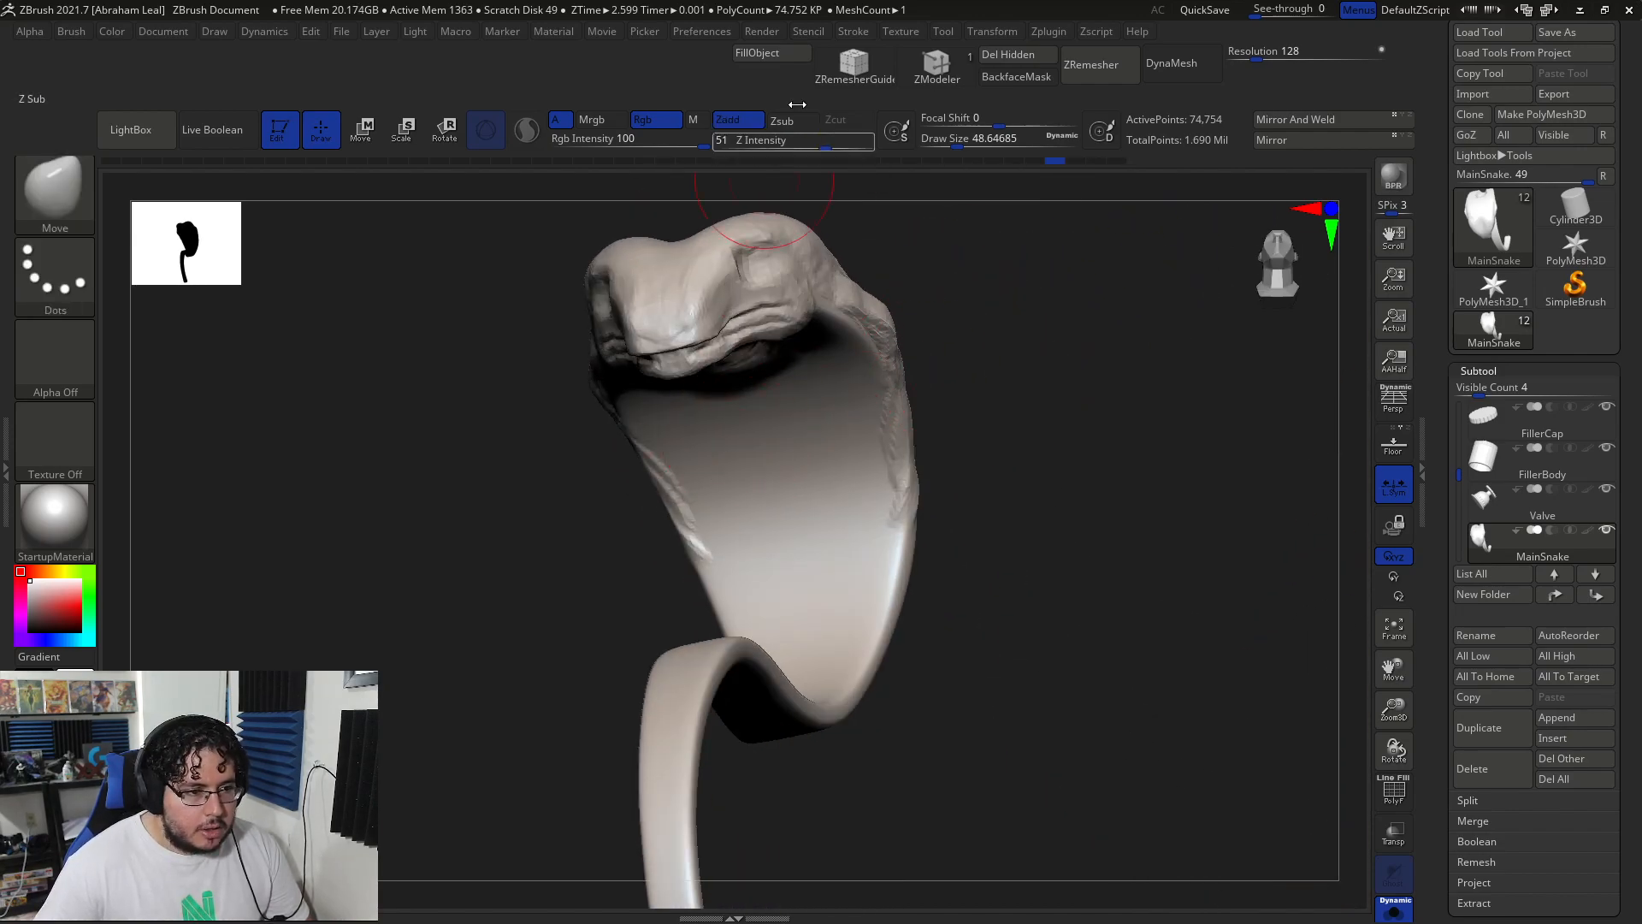
pyautogui.click(1023, 77)
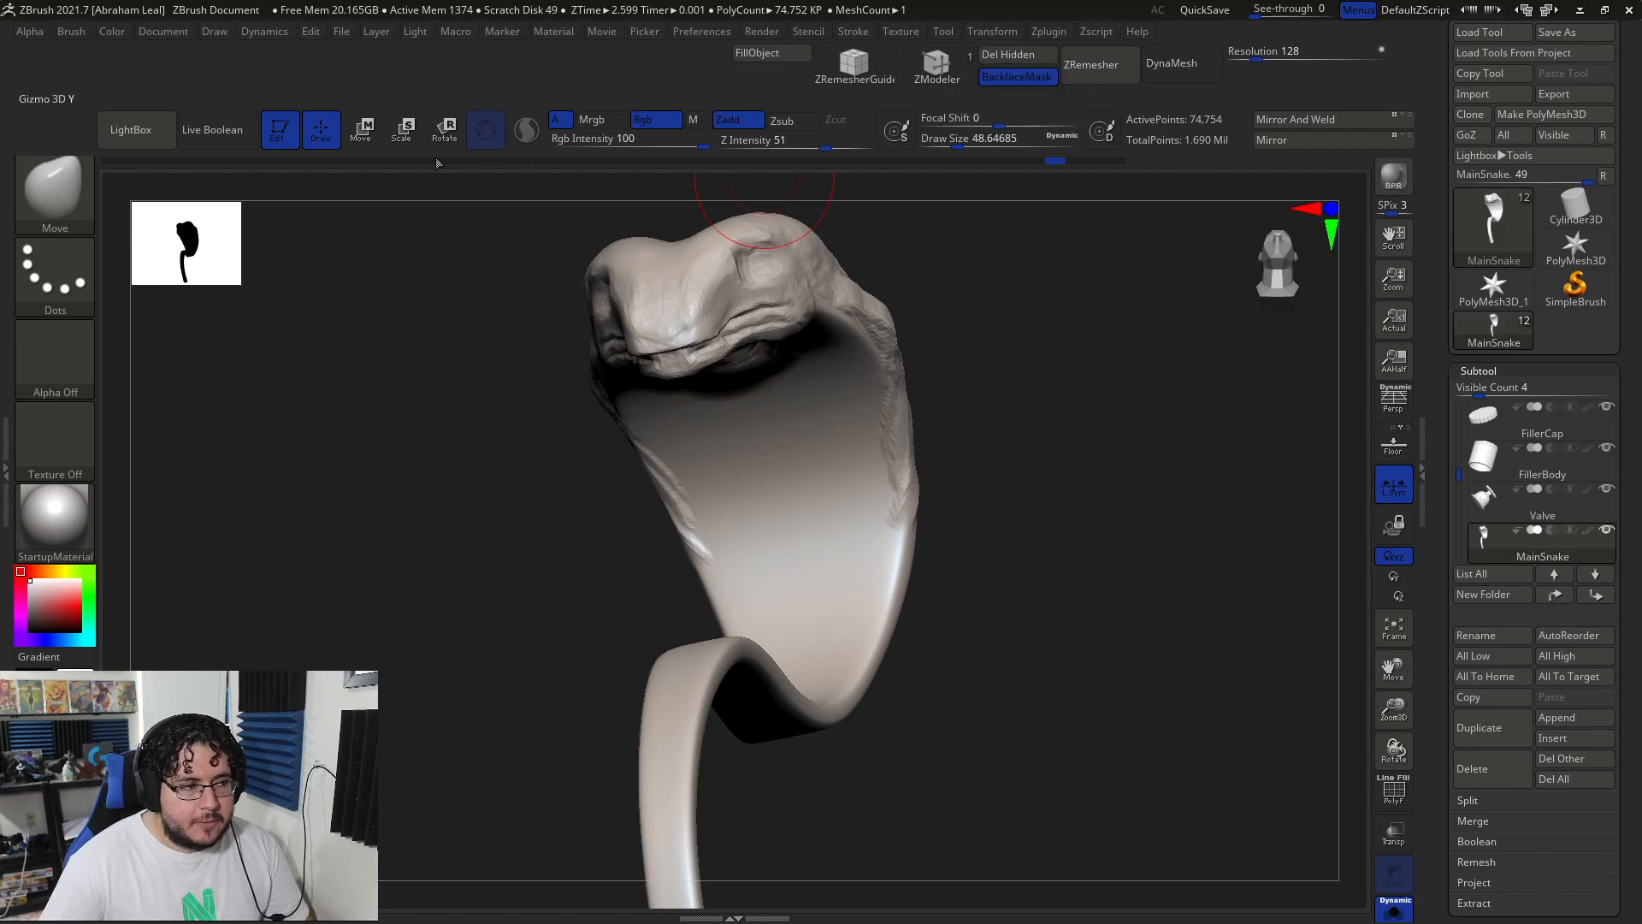
pyautogui.click(74, 34)
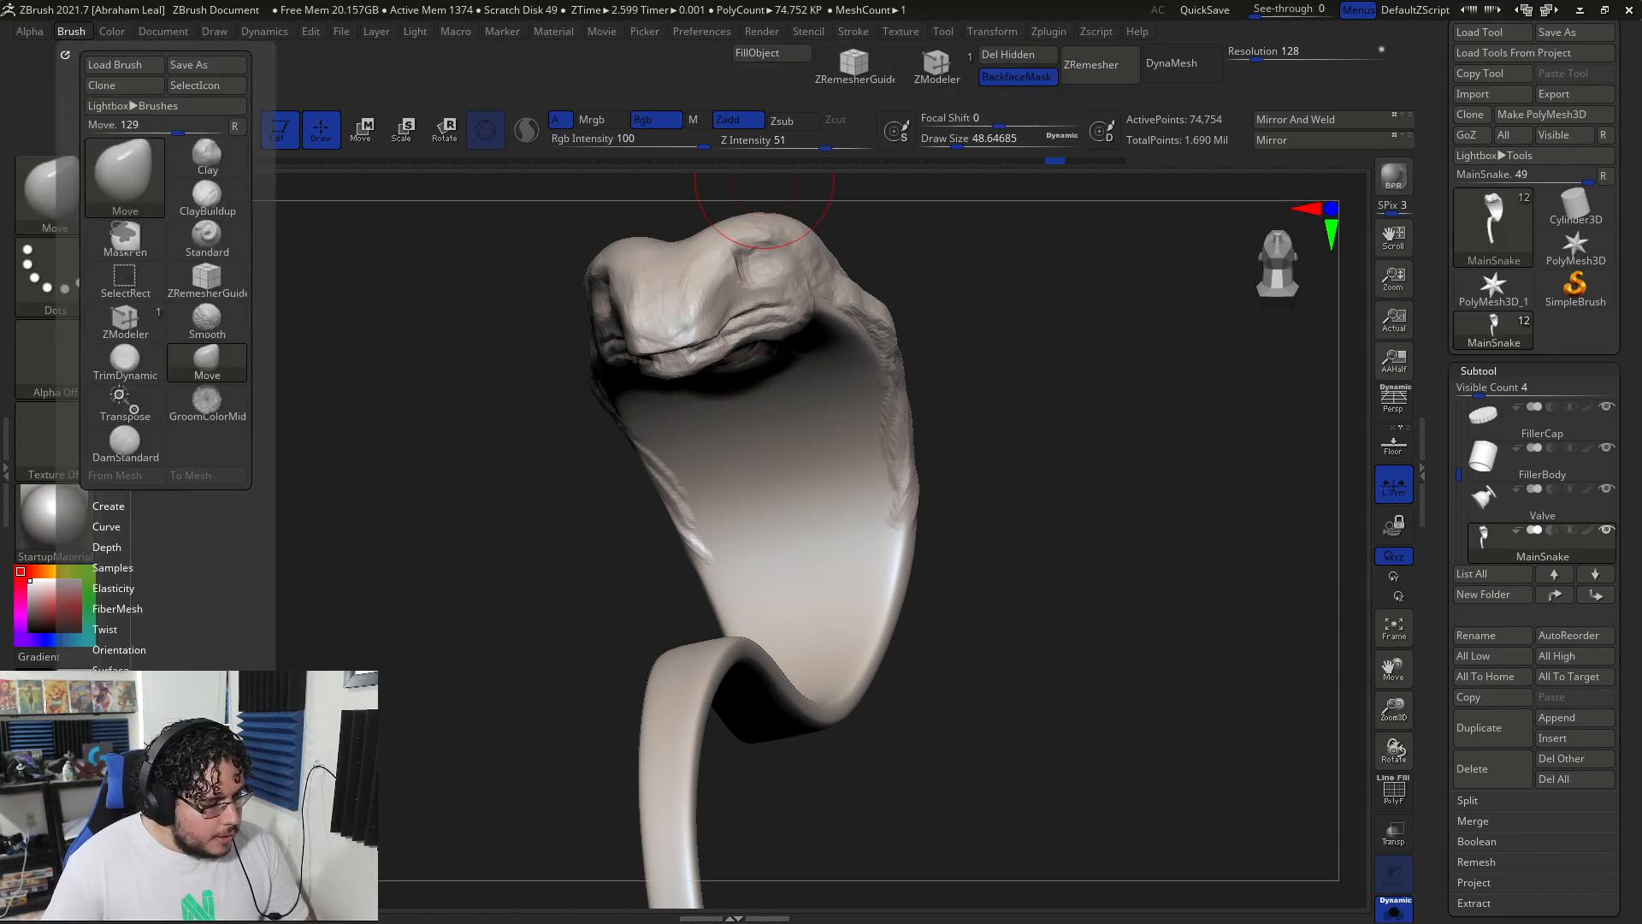
pyautogui.scroll(-2, 180, 668)
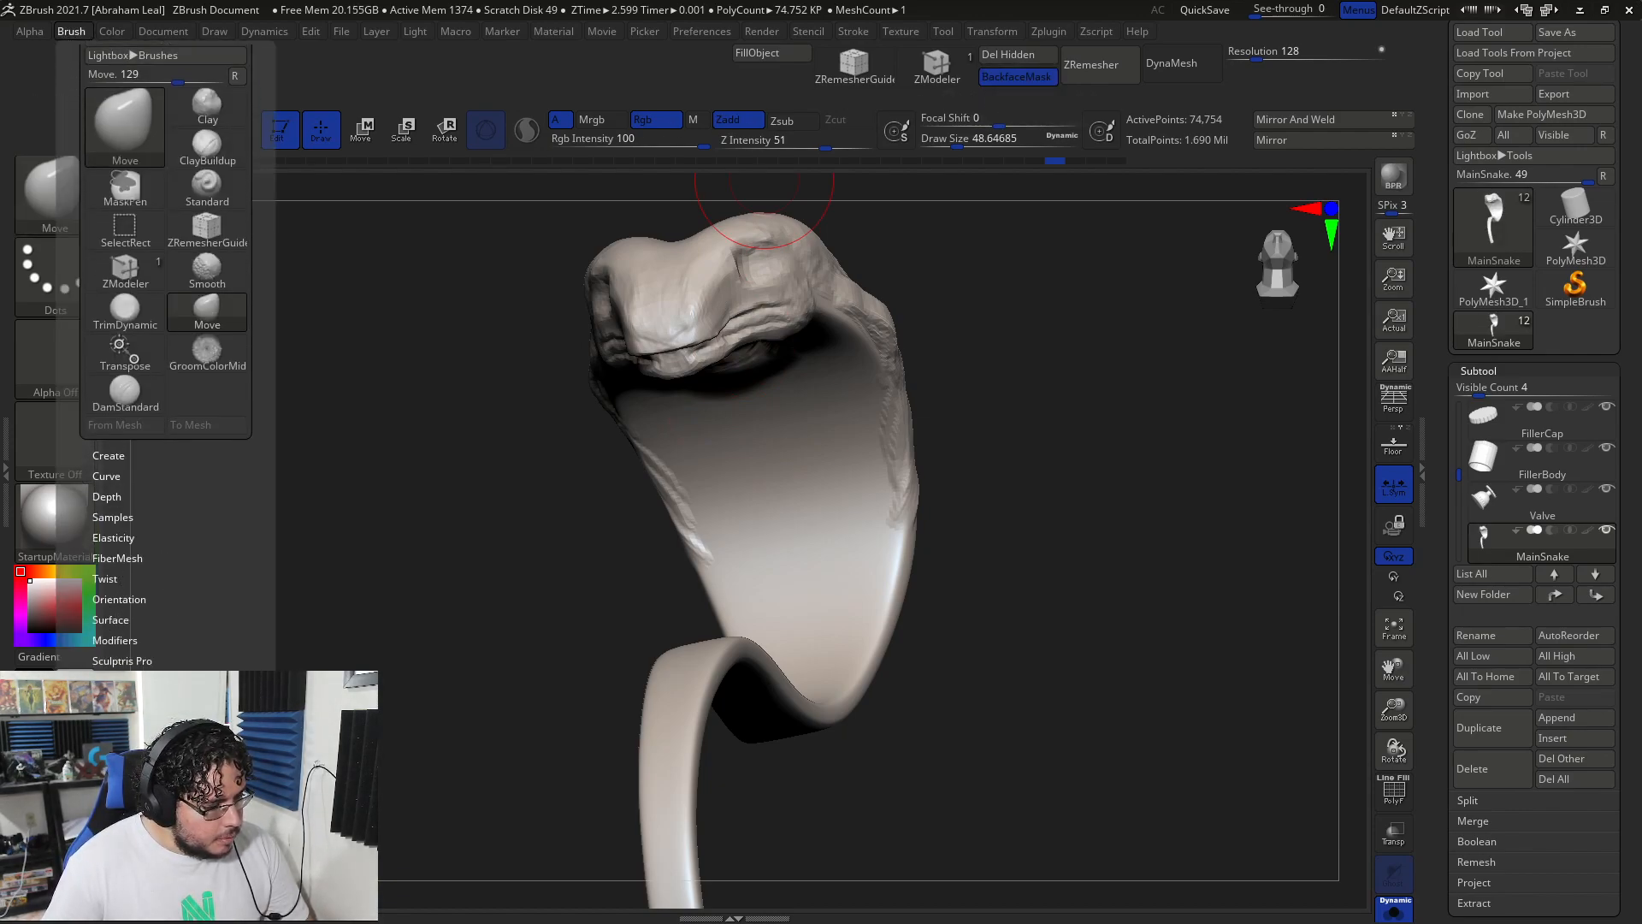
pyautogui.moveTo(189, 647); pyautogui.dragTo(205, 506)
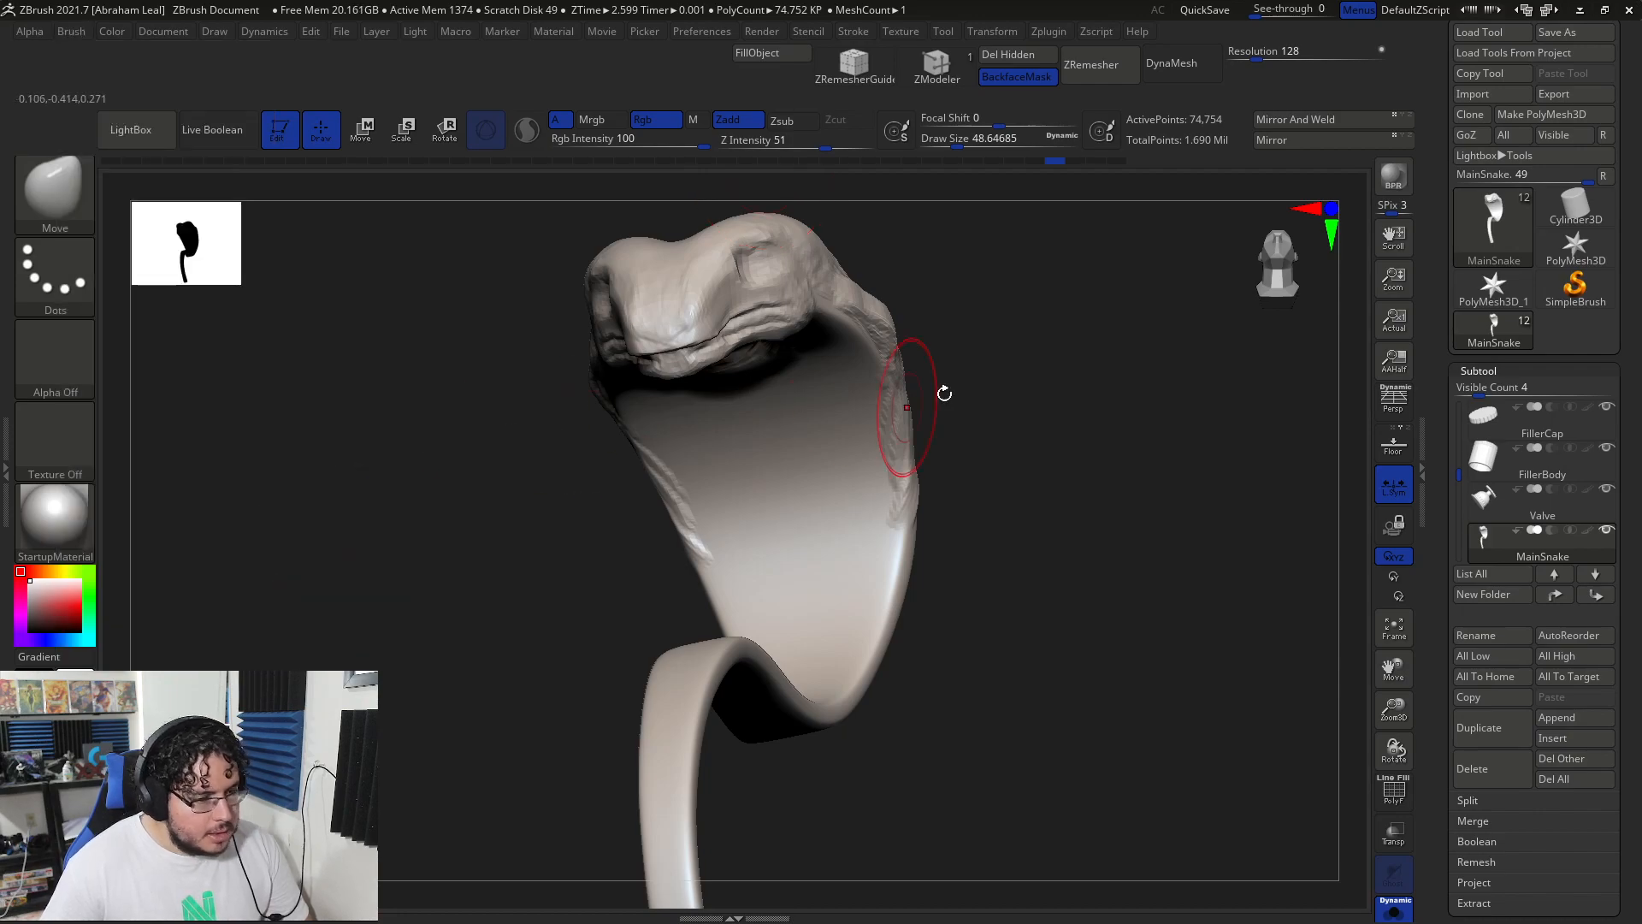
# - Build up the main snake's throat just below the jaw with the ClayBuildup brush at a draw size of about 49
pyautogui.moveTo(975, 395); pyautogui.dragTo(966, 321)
pyautogui.press('b')
pyautogui.press('c')
pyautogui.press('b')
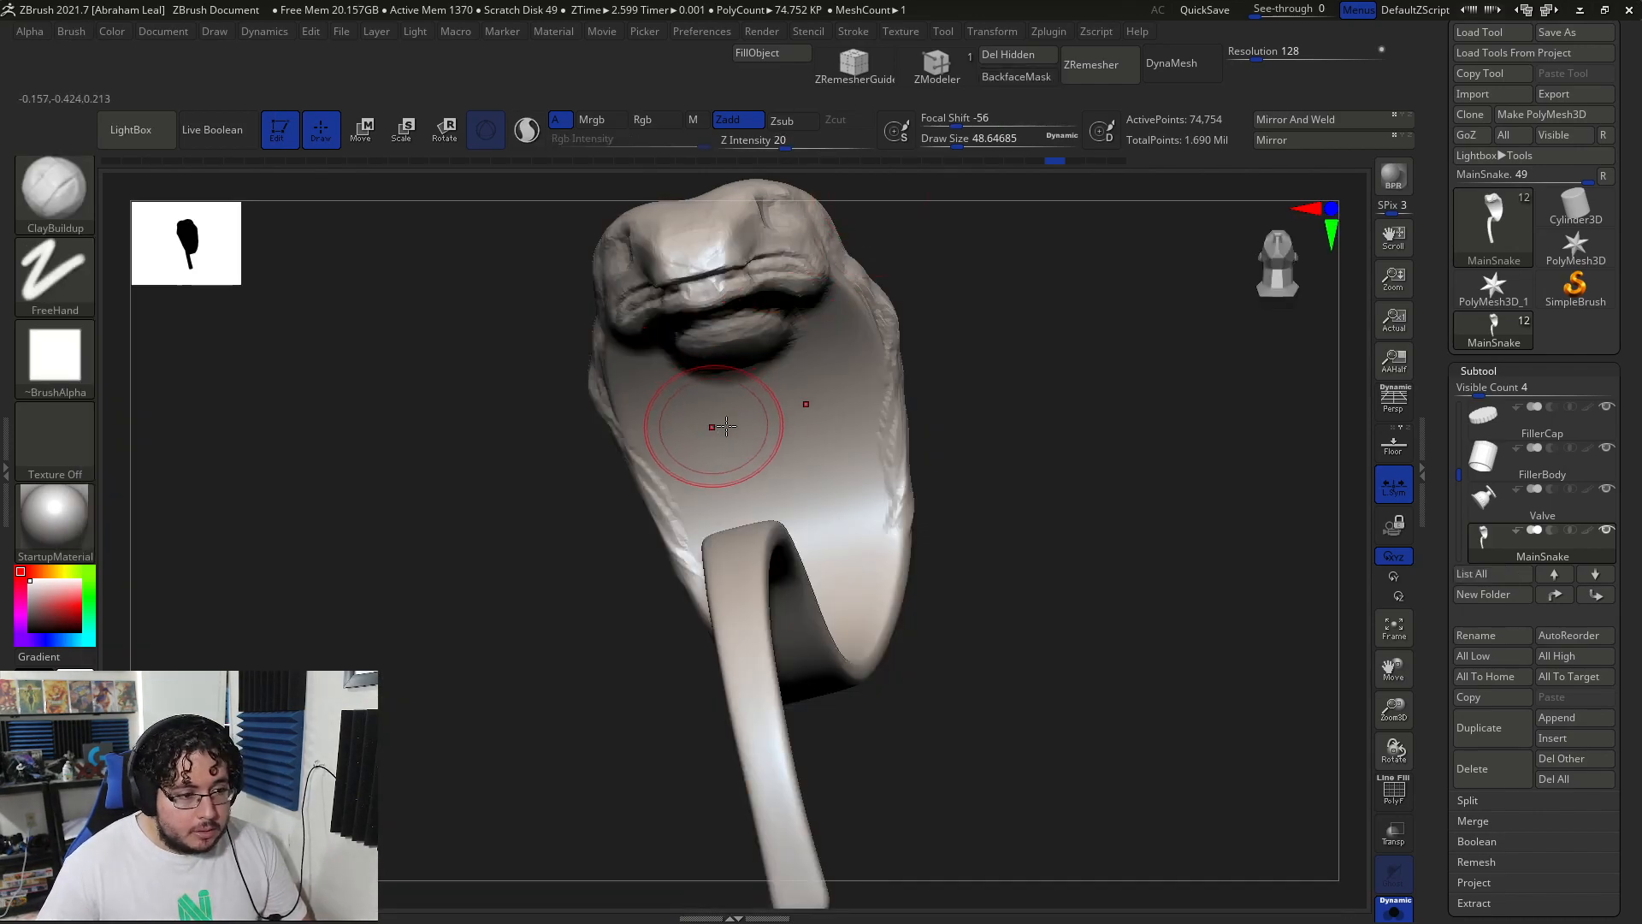
pyautogui.moveTo(958, 393); pyautogui.dragTo(1018, 338)
pyautogui.moveTo(768, 373); pyautogui.dragTo(703, 404)
pyautogui.moveTo(765, 349)
pyautogui.mouseDown()
pyautogui.moveTo(770, 330)
pyautogui.moveTo(714, 321)
pyautogui.moveTo(725, 411)
pyautogui.moveTo(736, 359)
pyautogui.moveTo(783, 397)
pyautogui.moveTo(740, 414)
pyautogui.mouseUp()
# - Extend the throat volume down the inside of the hood with the ClayBuildup brush
pyautogui.moveTo(1026, 377); pyautogui.dragTo(941, 376)
pyautogui.moveTo(795, 419); pyautogui.dragTo(748, 409)
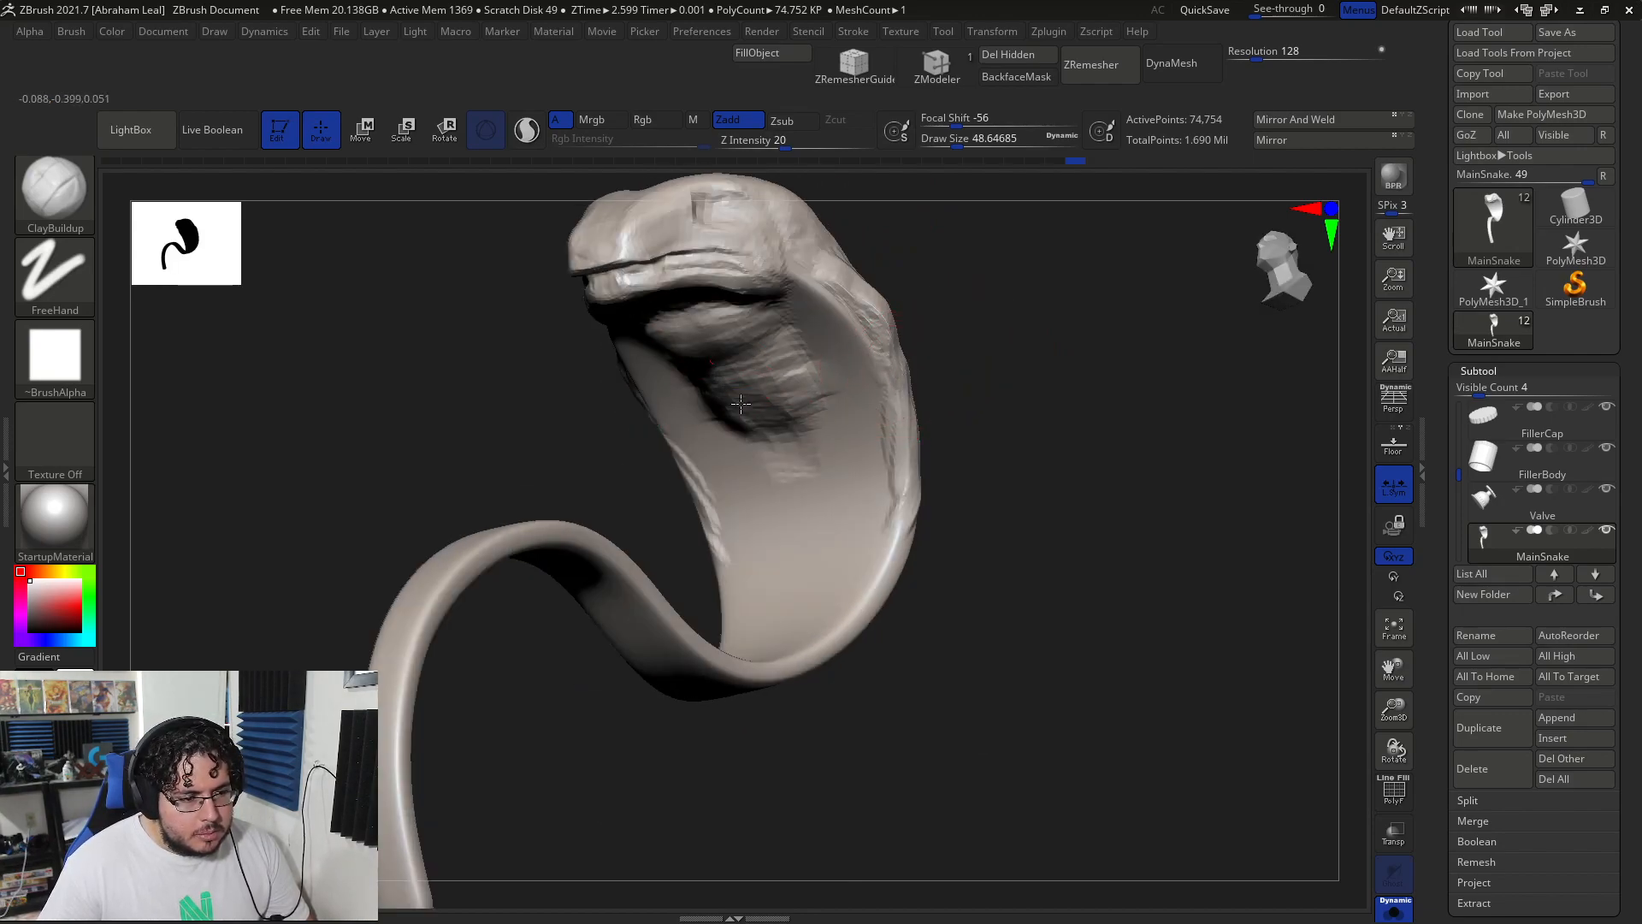
pyautogui.moveTo(998, 317); pyautogui.dragTo(941, 278)
pyautogui.moveTo(742, 303)
pyautogui.mouseDown()
pyautogui.moveTo(671, 337)
pyautogui.moveTo(700, 346)
pyautogui.mouseUp()
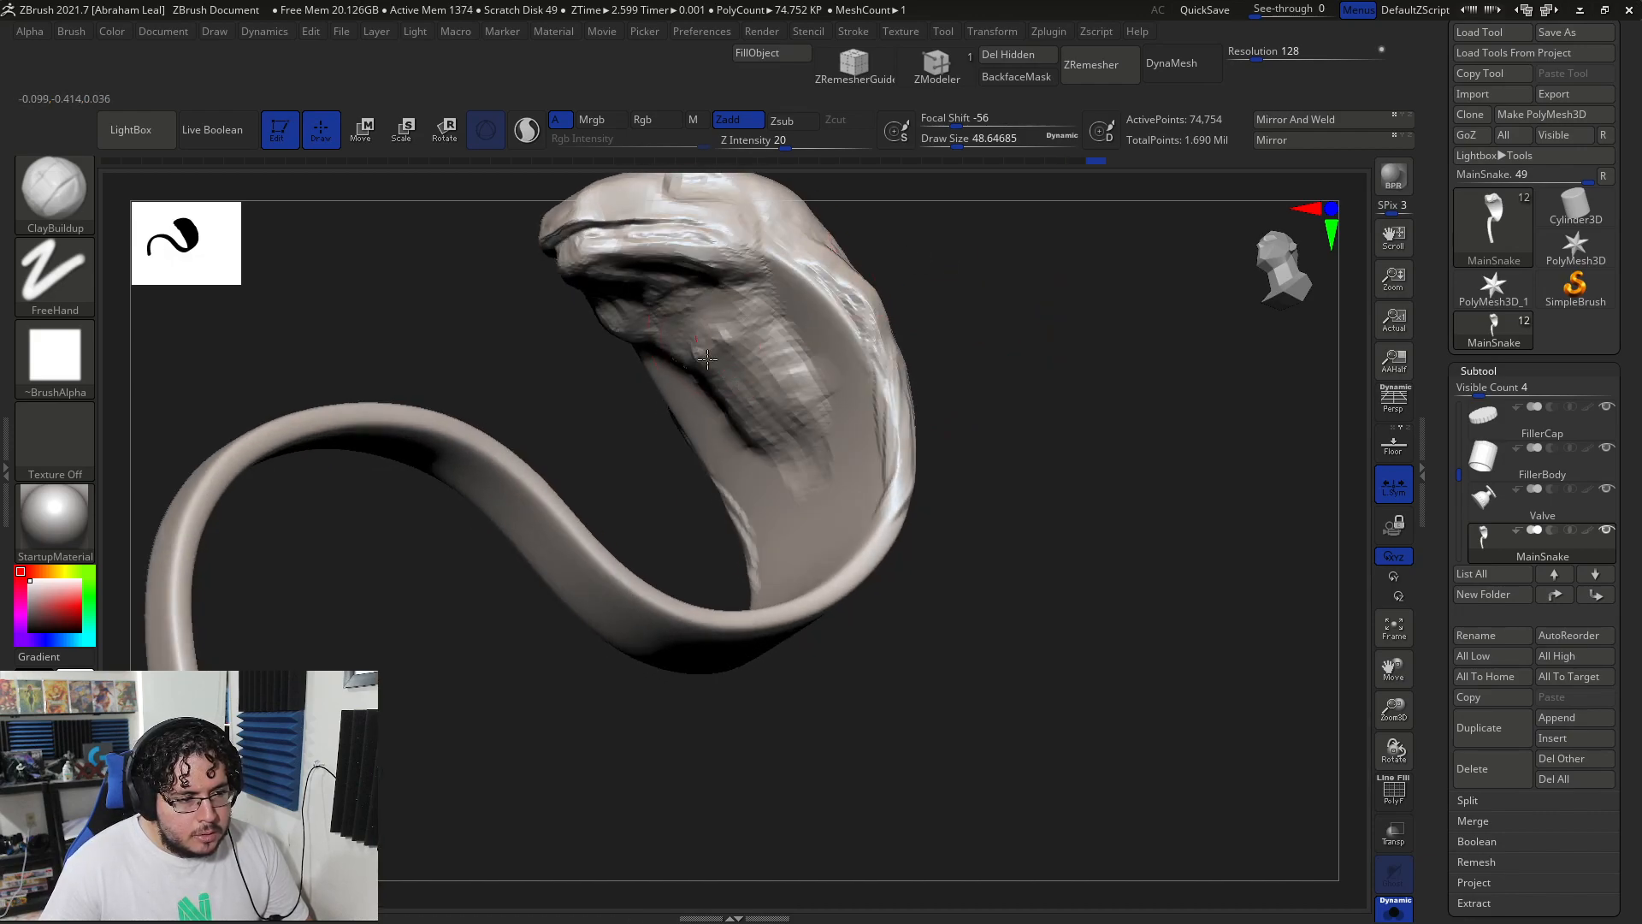
pyautogui.moveTo(950, 399)
pyautogui.mouseDown()
pyautogui.moveTo(749, 430)
pyautogui.moveTo(773, 516)
pyautogui.moveTo(740, 468)
pyautogui.mouseUp()
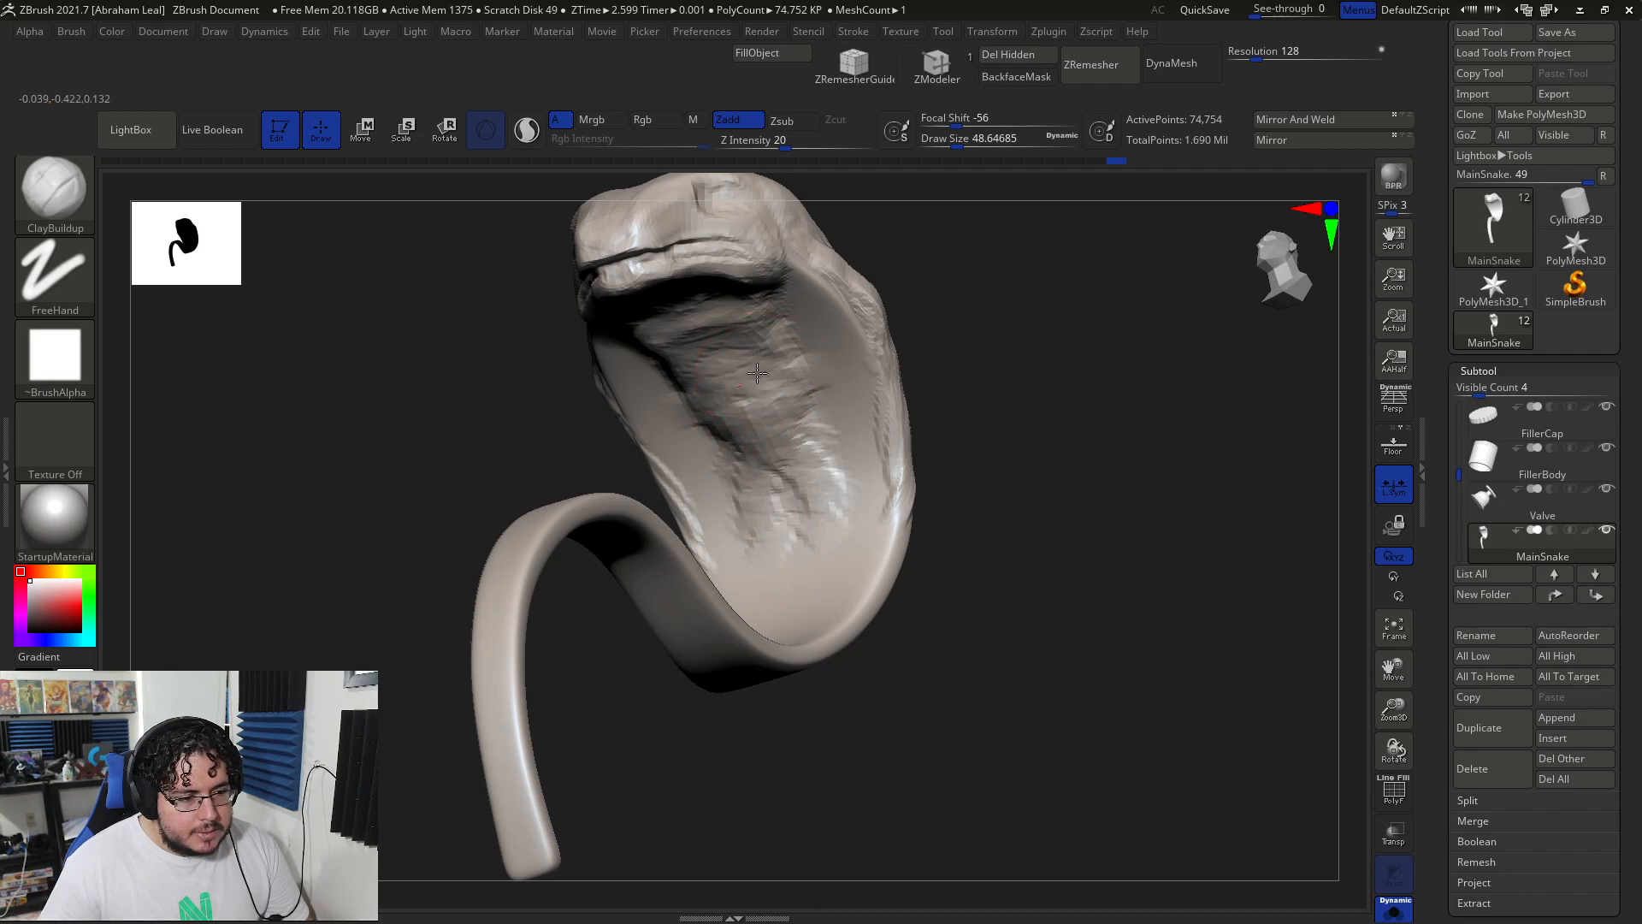
pyautogui.moveTo(766, 550); pyautogui.dragTo(763, 571)
# - Rework the back of the main snake's head and hood, evening out the two bumps on the hood's surface
pyautogui.moveTo(1043, 385)
pyautogui.mouseDown()
pyautogui.moveTo(972, 425)
pyautogui.moveTo(826, 402)
pyautogui.mouseUp()
pyautogui.moveTo(958, 273)
pyautogui.mouseDown()
pyautogui.moveTo(1008, 234)
pyautogui.moveTo(998, 288)
pyautogui.mouseUp()
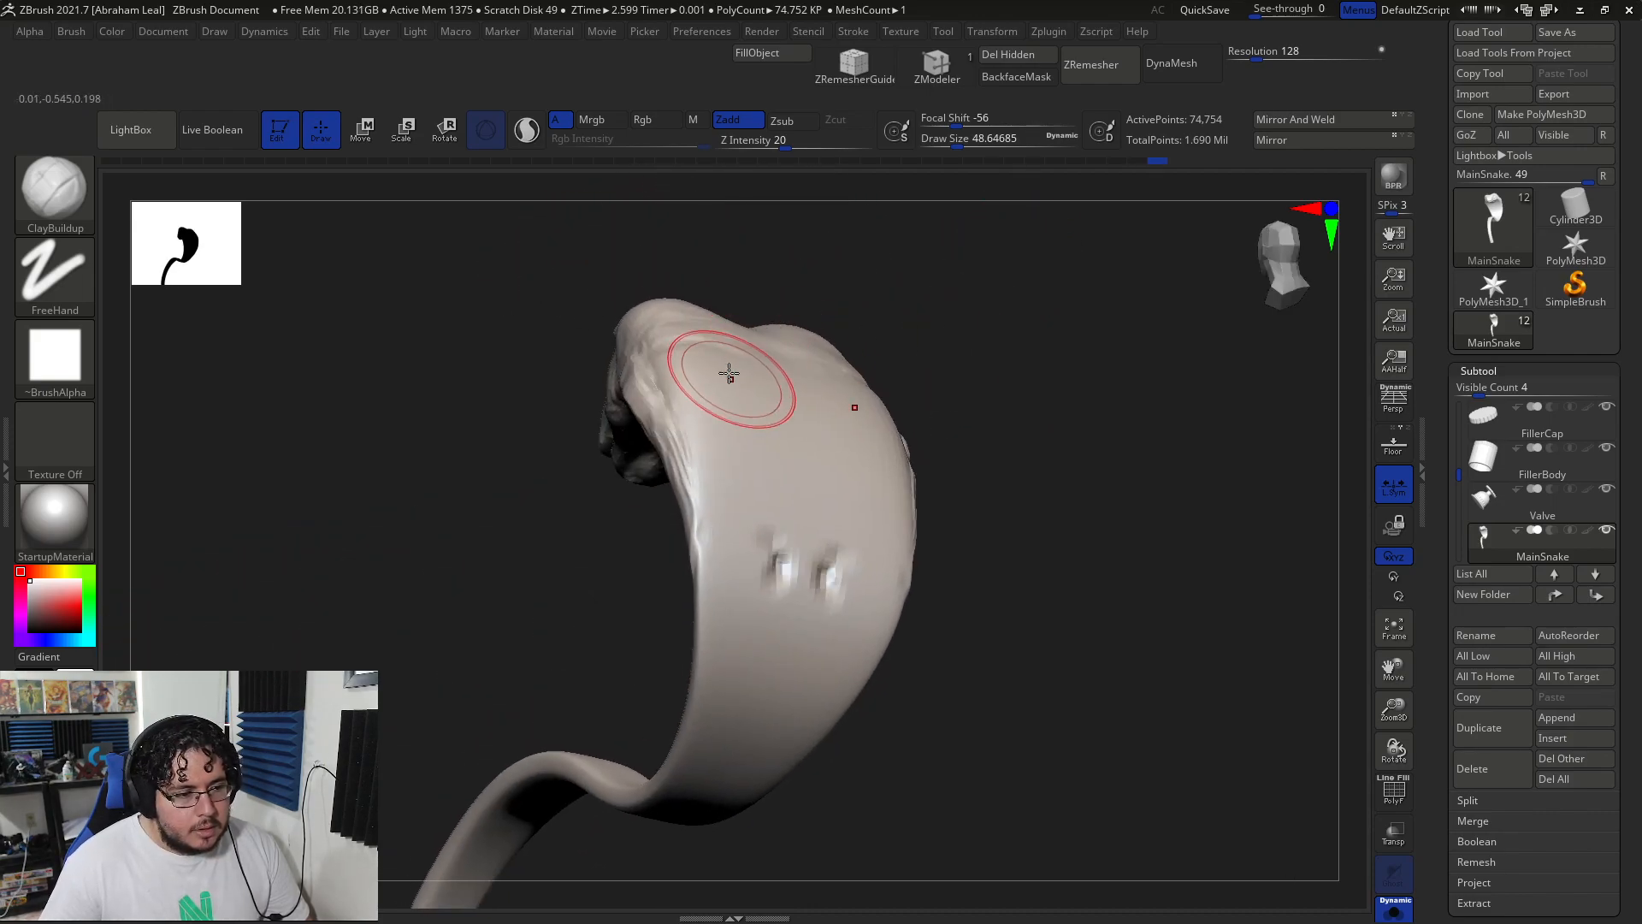
pyautogui.press('s')
pyautogui.moveTo(731, 376); pyautogui.dragTo(742, 376)
pyautogui.moveTo(984, 282); pyautogui.dragTo(960, 321)
pyautogui.moveTo(711, 355)
pyautogui.mouseDown()
pyautogui.moveTo(659, 363)
pyautogui.moveTo(764, 337)
pyautogui.moveTo(716, 400)
pyautogui.moveTo(755, 531)
pyautogui.mouseUp()
pyautogui.moveTo(997, 344); pyautogui.dragTo(928, 413)
pyautogui.moveTo(741, 431)
pyautogui.mouseDown()
pyautogui.moveTo(804, 504)
pyautogui.moveTo(840, 484)
pyautogui.mouseUp()
pyautogui.moveTo(934, 466)
pyautogui.mouseDown()
pyautogui.moveTo(986, 427)
pyautogui.moveTo(915, 453)
pyautogui.mouseUp()
# - Refine the side of the main snake's neck behind the head with the ClayBuildup brush, reducing the draw size to about 31
pyautogui.moveTo(680, 351); pyautogui.dragTo(686, 326)
pyautogui.moveTo(924, 355)
pyautogui.mouseDown()
pyautogui.moveTo(913, 392)
pyautogui.moveTo(950, 363)
pyautogui.mouseUp()
pyautogui.moveTo(681, 376); pyautogui.dragTo(635, 436)
pyautogui.press('space')
pyautogui.moveTo(910, 380)
pyautogui.keyDown('alt'); pyautogui.mouseDown()
pyautogui.moveTo(951, 362)
pyautogui.moveTo(934, 364)
pyautogui.mouseUp(); pyautogui.keyUp('alt')
pyautogui.press('space')
pyautogui.moveTo(669, 421); pyautogui.dragTo(660, 421)
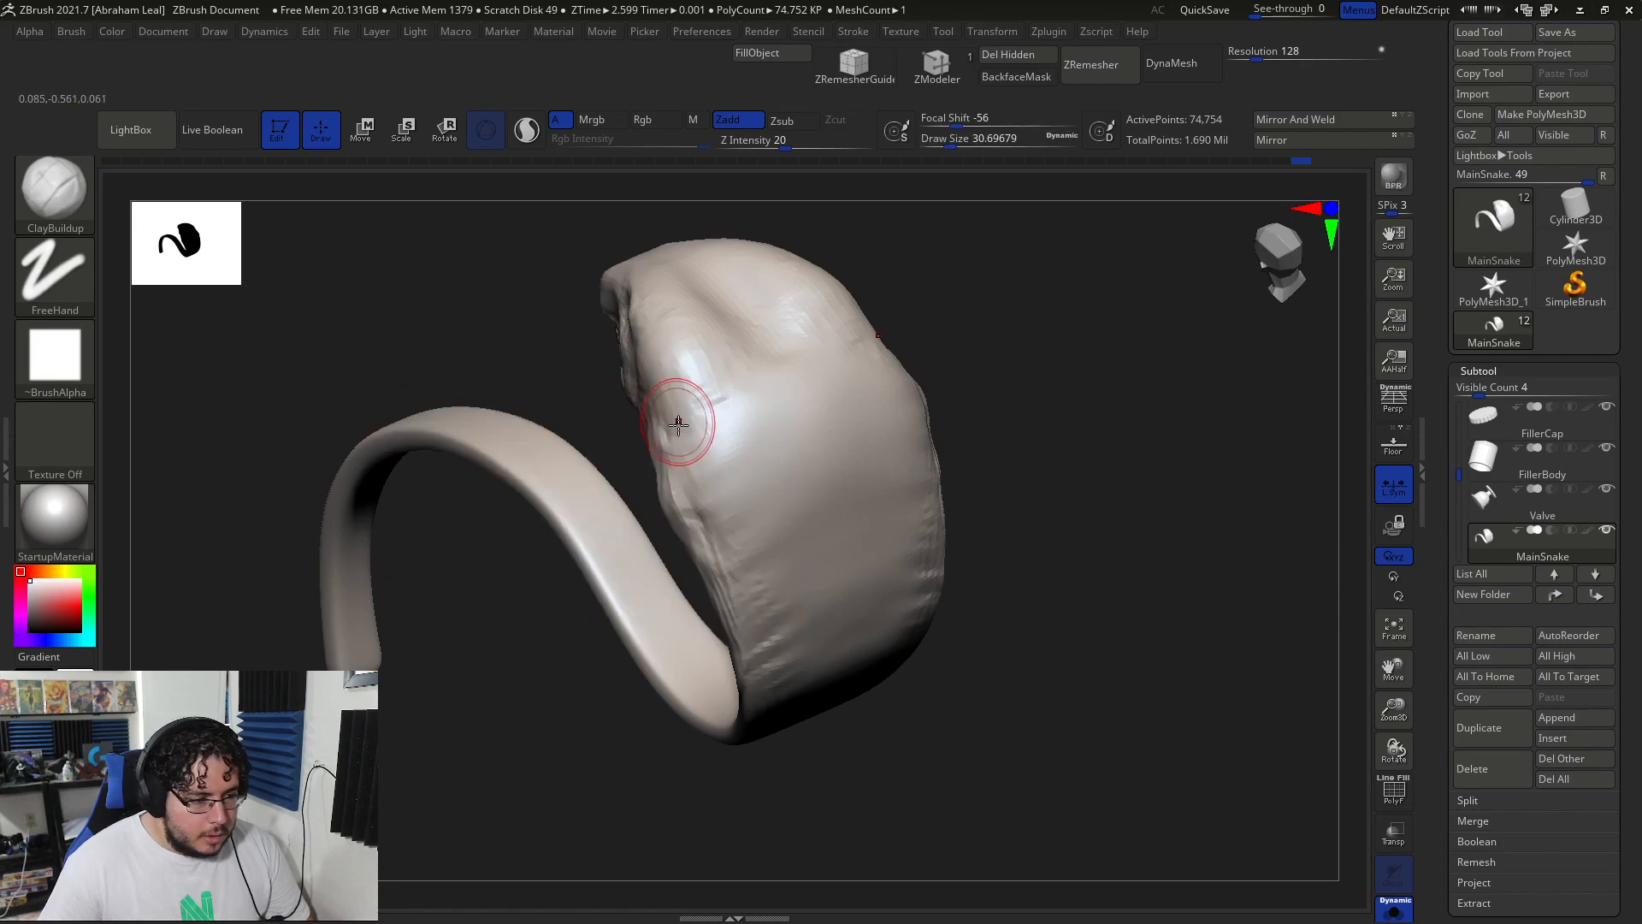
# - Build up a row of bumps along the side edge of the main snake's hood with ClayBuildup at a draw size of about 23
pyautogui.press('b')
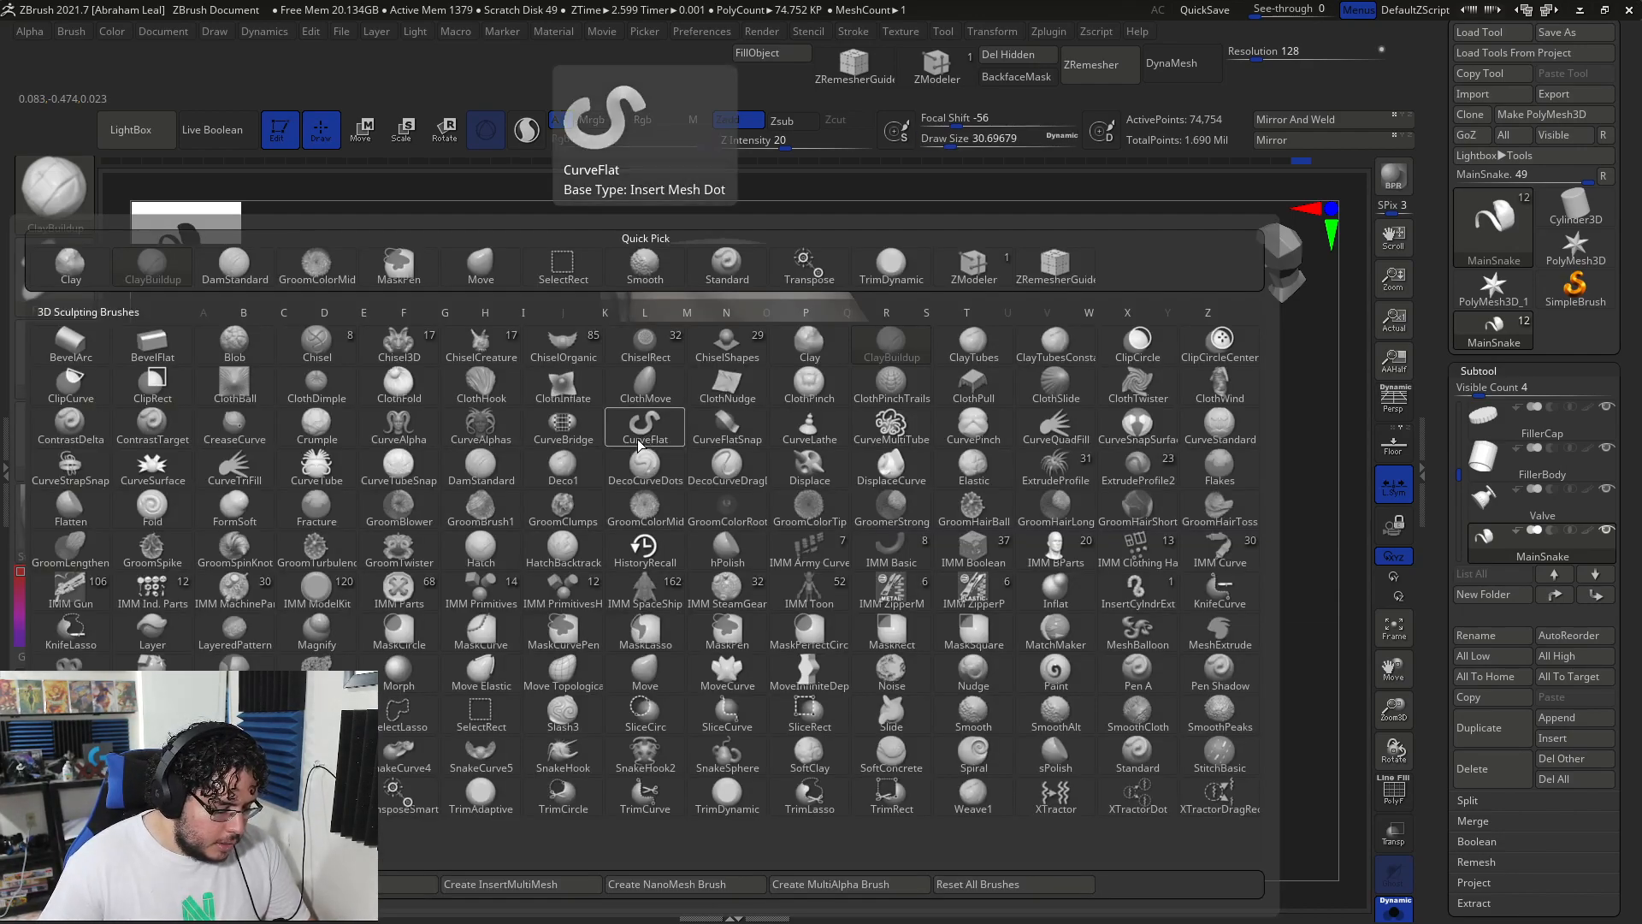
pyautogui.click(639, 439)
pyautogui.press('b')
pyautogui.press('c')
pyautogui.press('b')
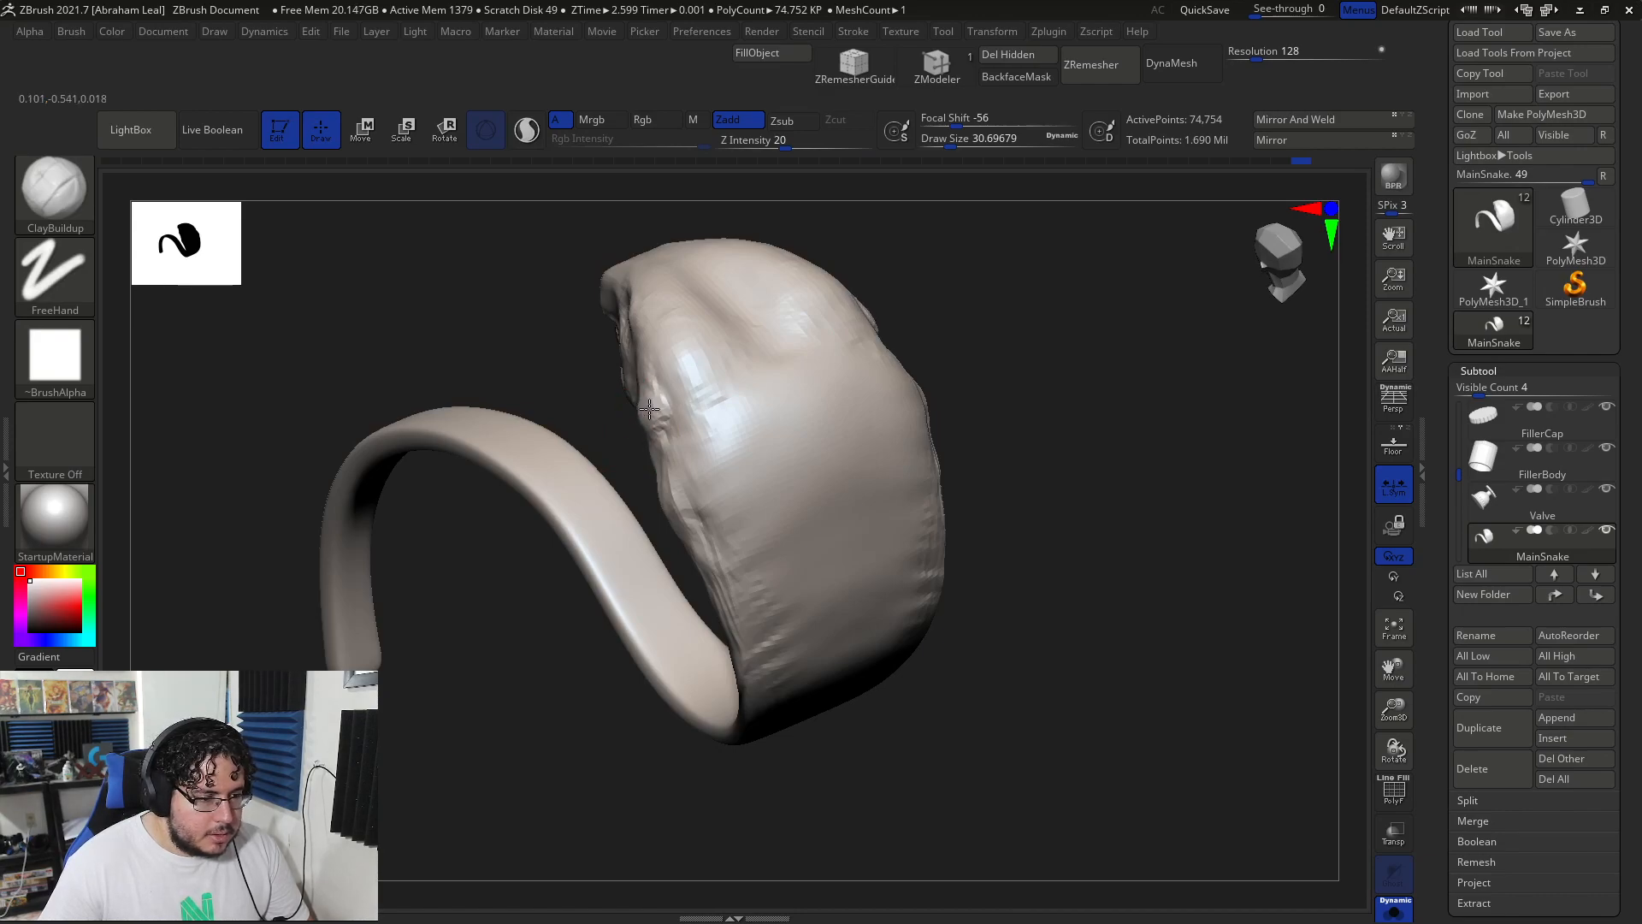
pyautogui.press('space')
pyautogui.moveTo(657, 421); pyautogui.dragTo(671, 494)
pyautogui.moveTo(1087, 441); pyautogui.dragTo(816, 435)
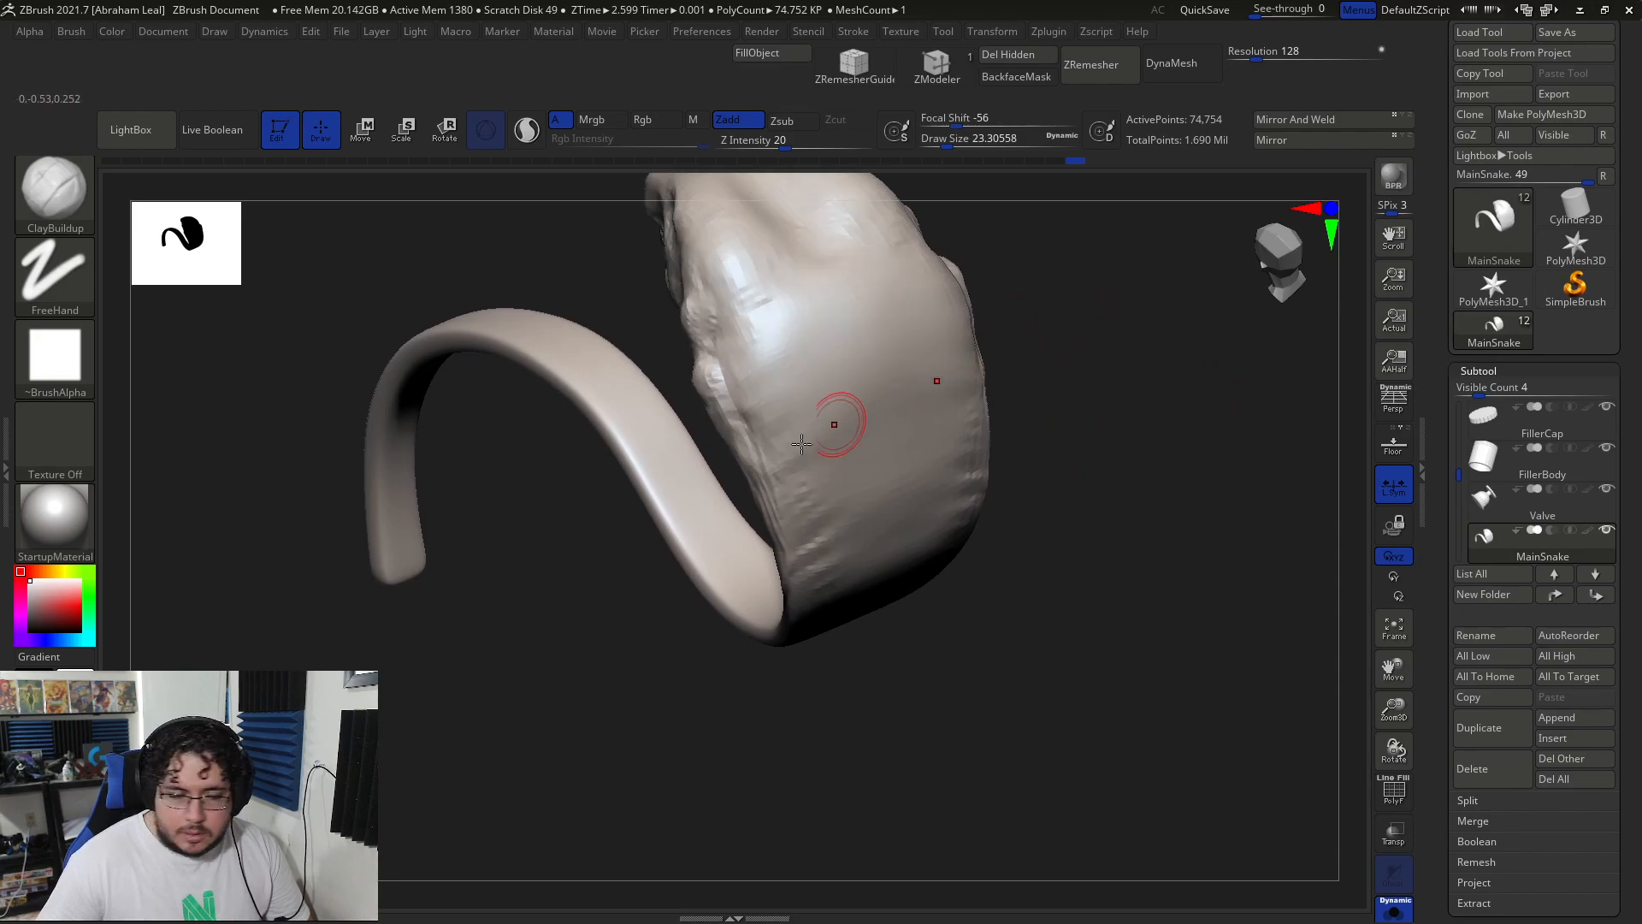
pyautogui.moveTo(1003, 382)
pyautogui.mouseDown()
pyautogui.moveTo(1089, 300)
pyautogui.moveTo(743, 444)
pyautogui.mouseUp()
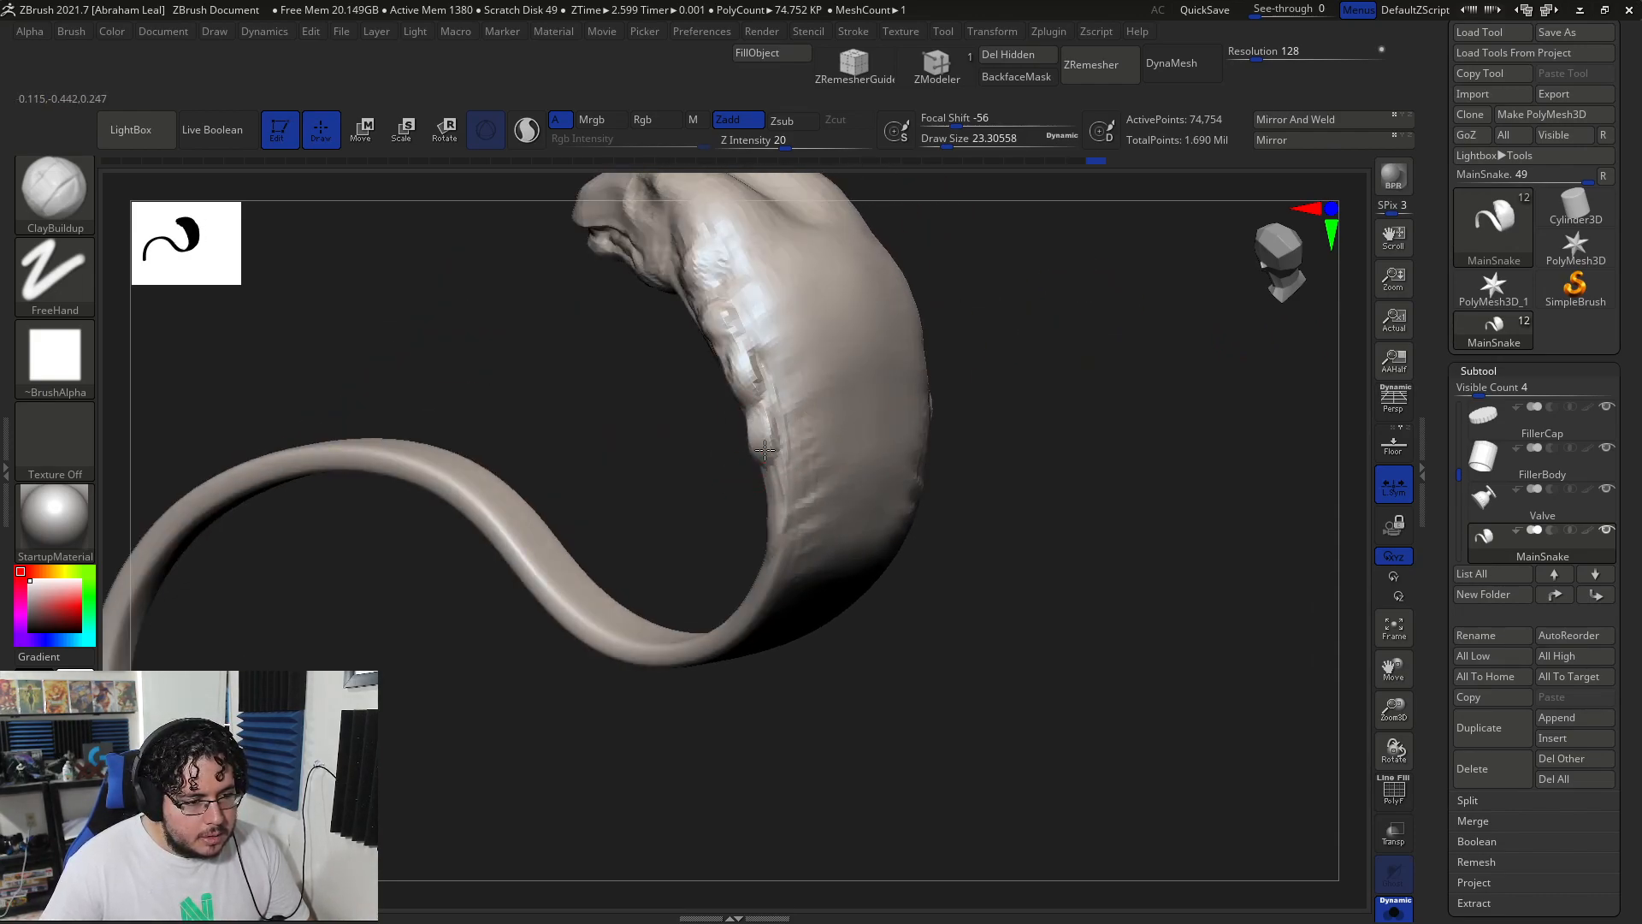
pyautogui.moveTo(983, 407)
pyautogui.mouseDown()
pyautogui.moveTo(1026, 349)
pyautogui.moveTo(996, 390)
pyautogui.mouseUp()
pyautogui.moveTo(776, 395); pyautogui.dragTo(782, 435)
pyautogui.moveTo(980, 411); pyautogui.dragTo(786, 476)
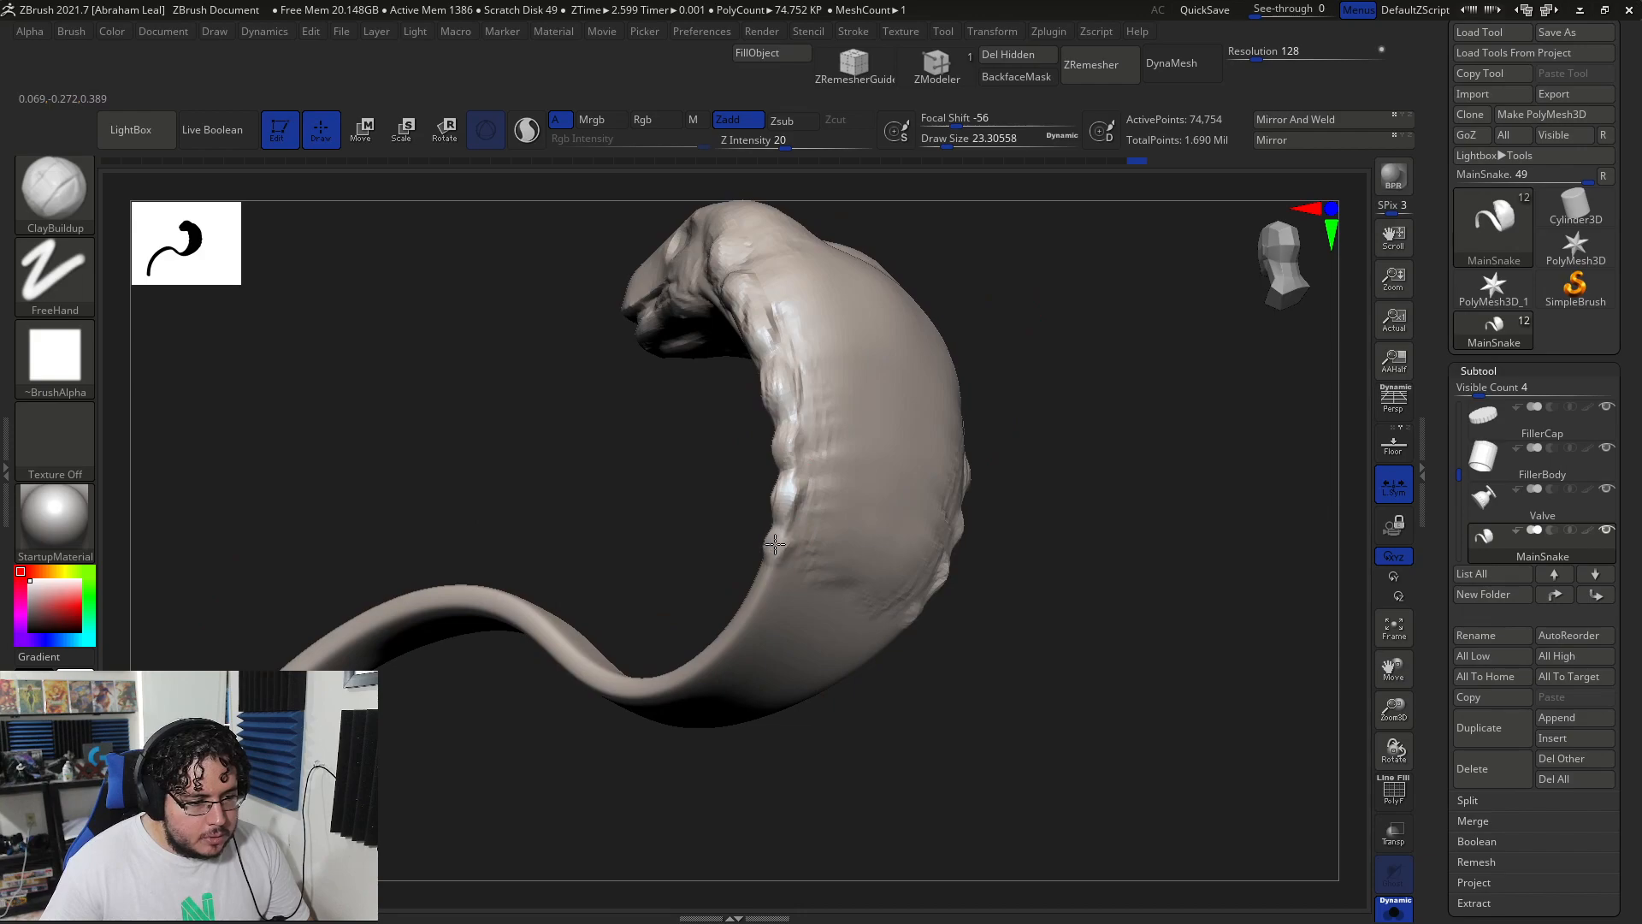
# - Thicken the lower edge and back of the main snake's hood with ClayBuildup, raising the draw size to about 41
pyautogui.moveTo(663, 535)
pyautogui.mouseDown()
pyautogui.moveTo(889, 435)
pyautogui.moveTo(810, 393)
pyautogui.moveTo(898, 459)
pyautogui.moveTo(854, 428)
pyautogui.moveTo(618, 537)
pyautogui.moveTo(672, 512)
pyautogui.mouseUp()
pyautogui.press(']')
pyautogui.moveTo(804, 469)
pyautogui.mouseDown()
pyautogui.moveTo(833, 465)
pyautogui.moveTo(735, 455)
pyautogui.moveTo(715, 513)
pyautogui.mouseUp()
pyautogui.moveTo(958, 453); pyautogui.dragTo(872, 471)
pyautogui.moveTo(693, 394); pyautogui.dragTo(906, 415)
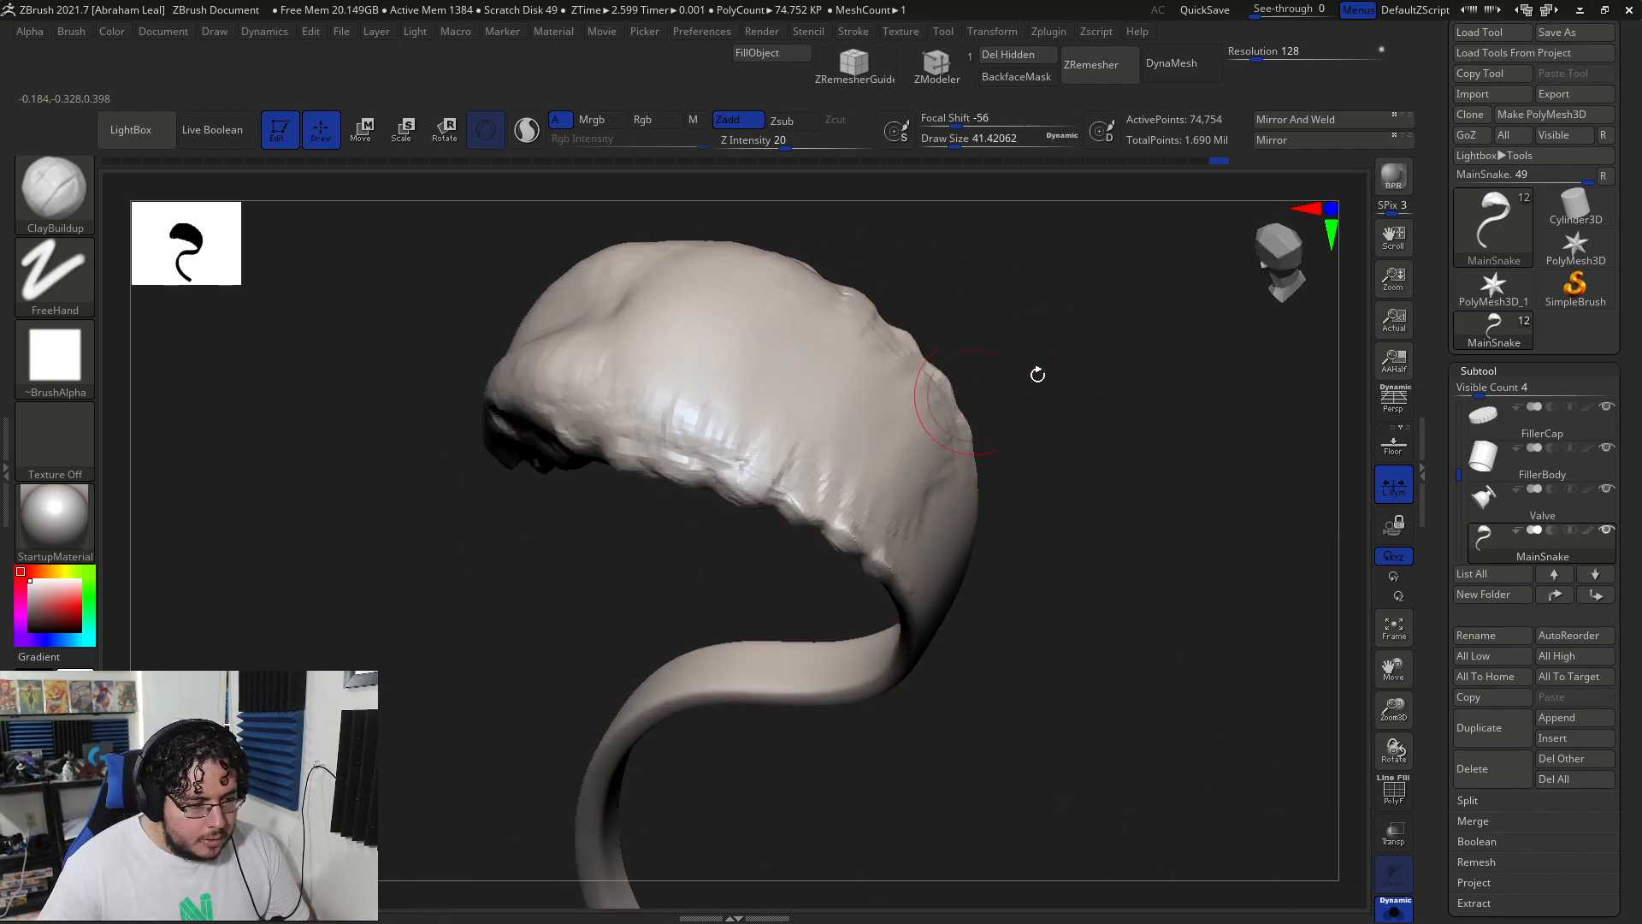
pyautogui.moveTo(1010, 382); pyautogui.dragTo(1061, 364)
# - Pull the bumps along the hood's edge into shape with the Move brush at draw size 20 and backface masking on
pyautogui.press('b')
pyautogui.press('m')
pyautogui.press('v')
pyautogui.press('space')
pyautogui.moveTo(657, 482); pyautogui.dragTo(645, 481)
pyautogui.moveTo(676, 503)
pyautogui.mouseDown()
pyautogui.moveTo(615, 473)
pyautogui.moveTo(629, 463)
pyautogui.mouseUp()
pyautogui.press('space')
pyautogui.press('space')
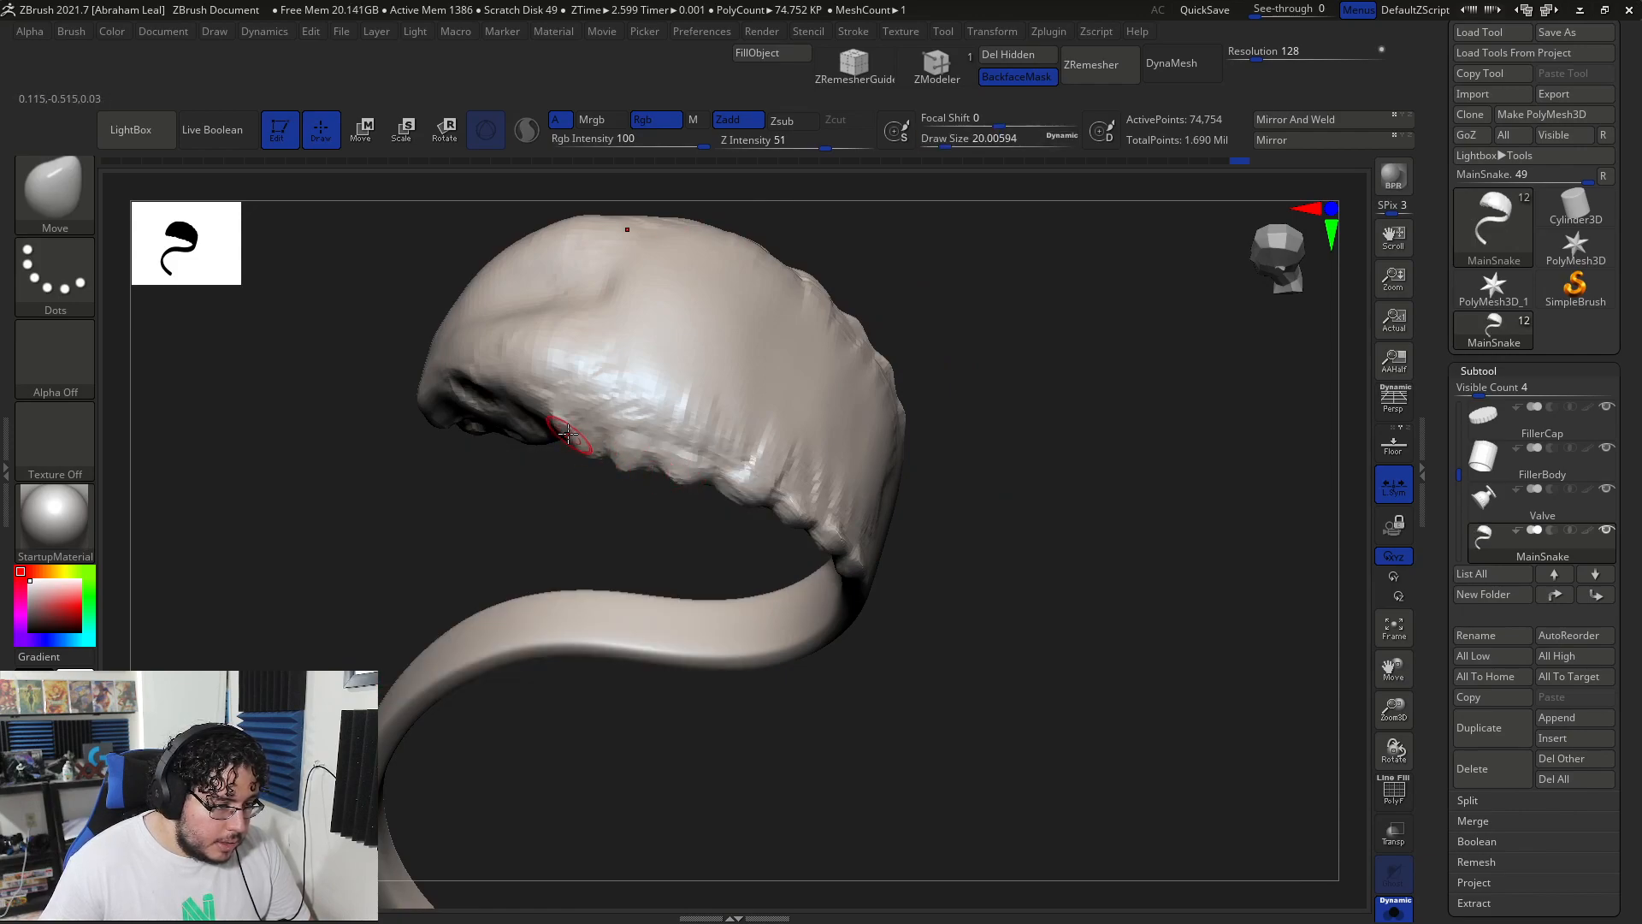
pyautogui.moveTo(528, 408); pyautogui.dragTo(801, 498)
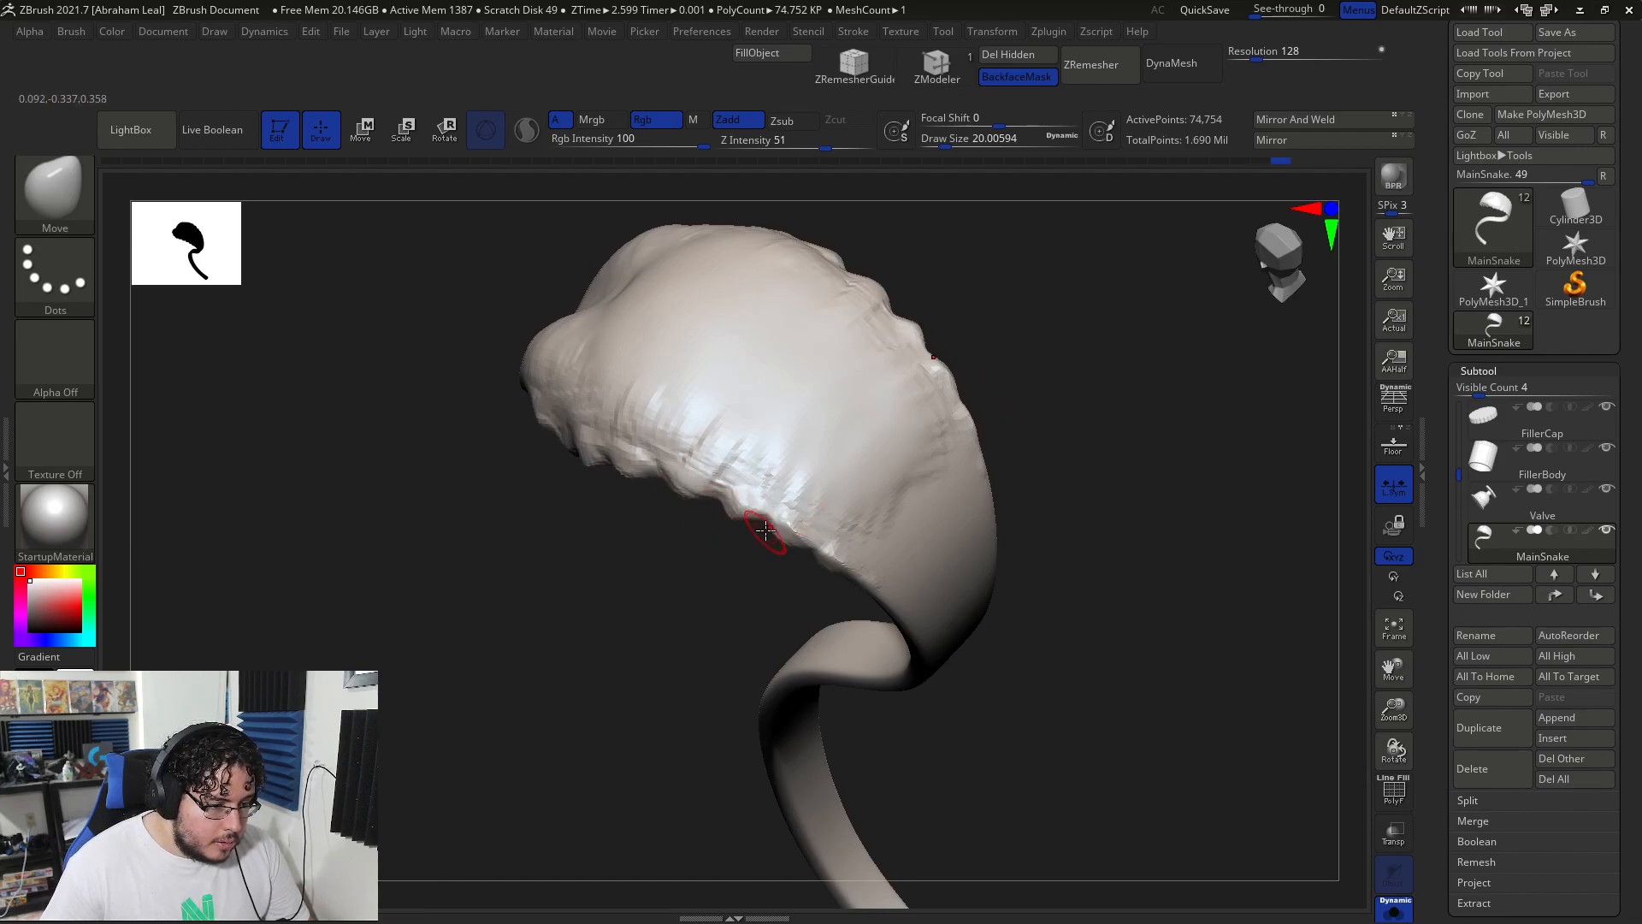
pyautogui.moveTo(863, 591)
pyautogui.mouseDown()
pyautogui.moveTo(851, 543)
pyautogui.moveTo(989, 414)
pyautogui.moveTo(1012, 496)
pyautogui.moveTo(735, 487)
pyautogui.mouseUp()
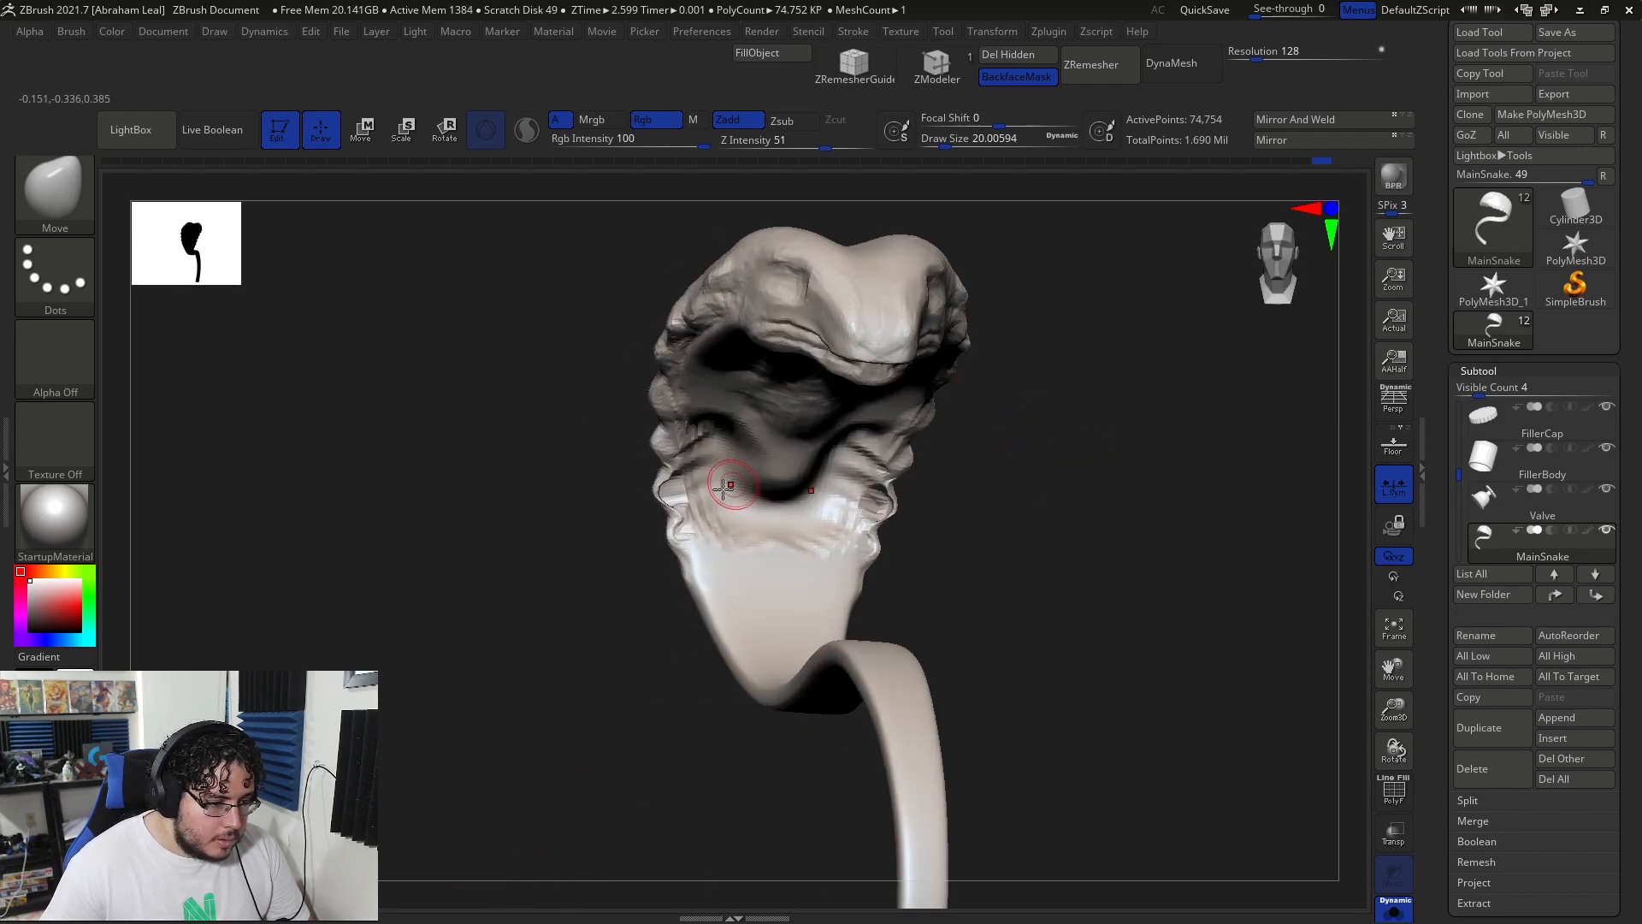
pyautogui.press('shift')
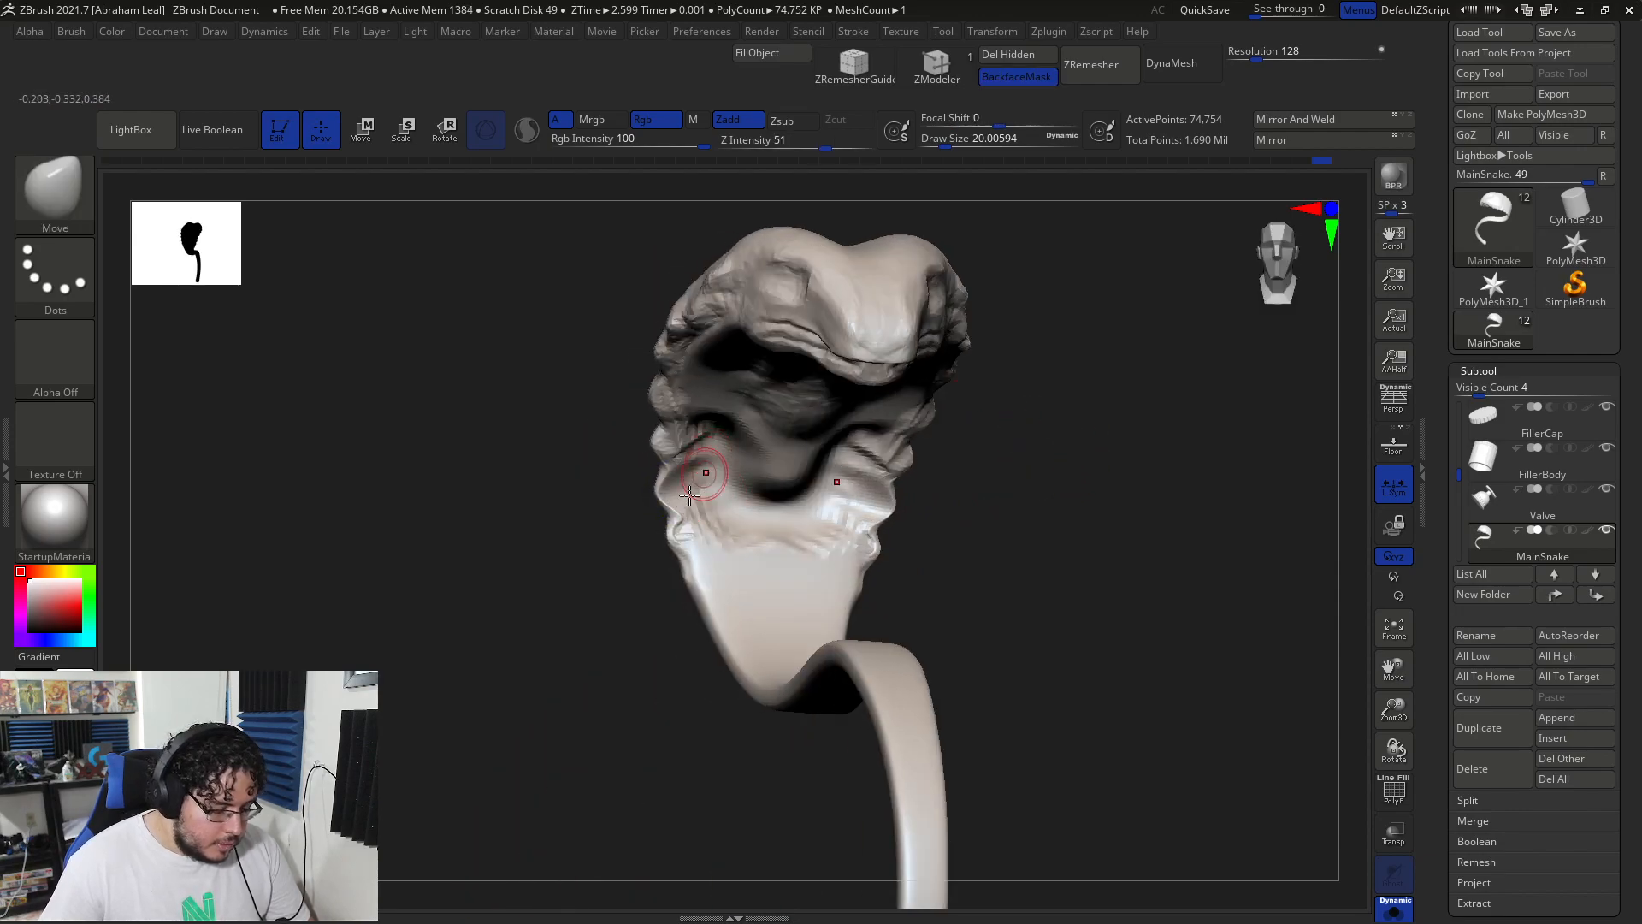
# - Add and smooth clay on the inner lower rim of the hood with ClayBuildup at a draw size of about 37
pyautogui.press('b')
pyautogui.press('c')
pyautogui.press('b')
pyautogui.press('space')
pyautogui.moveTo(684, 472); pyautogui.dragTo(652, 535)
pyautogui.press('space')
pyautogui.moveTo(725, 426)
pyautogui.mouseDown()
pyautogui.moveTo(708, 427)
pyautogui.moveTo(729, 423)
pyautogui.moveTo(726, 479)
pyautogui.mouseUp()
pyautogui.moveTo(530, 479)
pyautogui.mouseDown()
pyautogui.moveTo(720, 481)
pyautogui.moveTo(649, 475)
pyautogui.moveTo(689, 482)
pyautogui.mouseUp()
pyautogui.press('space')
pyautogui.moveTo(695, 475)
pyautogui.keyDown('shift'); pyautogui.mouseDown()
pyautogui.moveTo(712, 506)
pyautogui.moveTo(691, 482)
pyautogui.mouseUp(); pyautogui.keyUp('shift')
pyautogui.moveTo(791, 484); pyautogui.dragTo(675, 479)
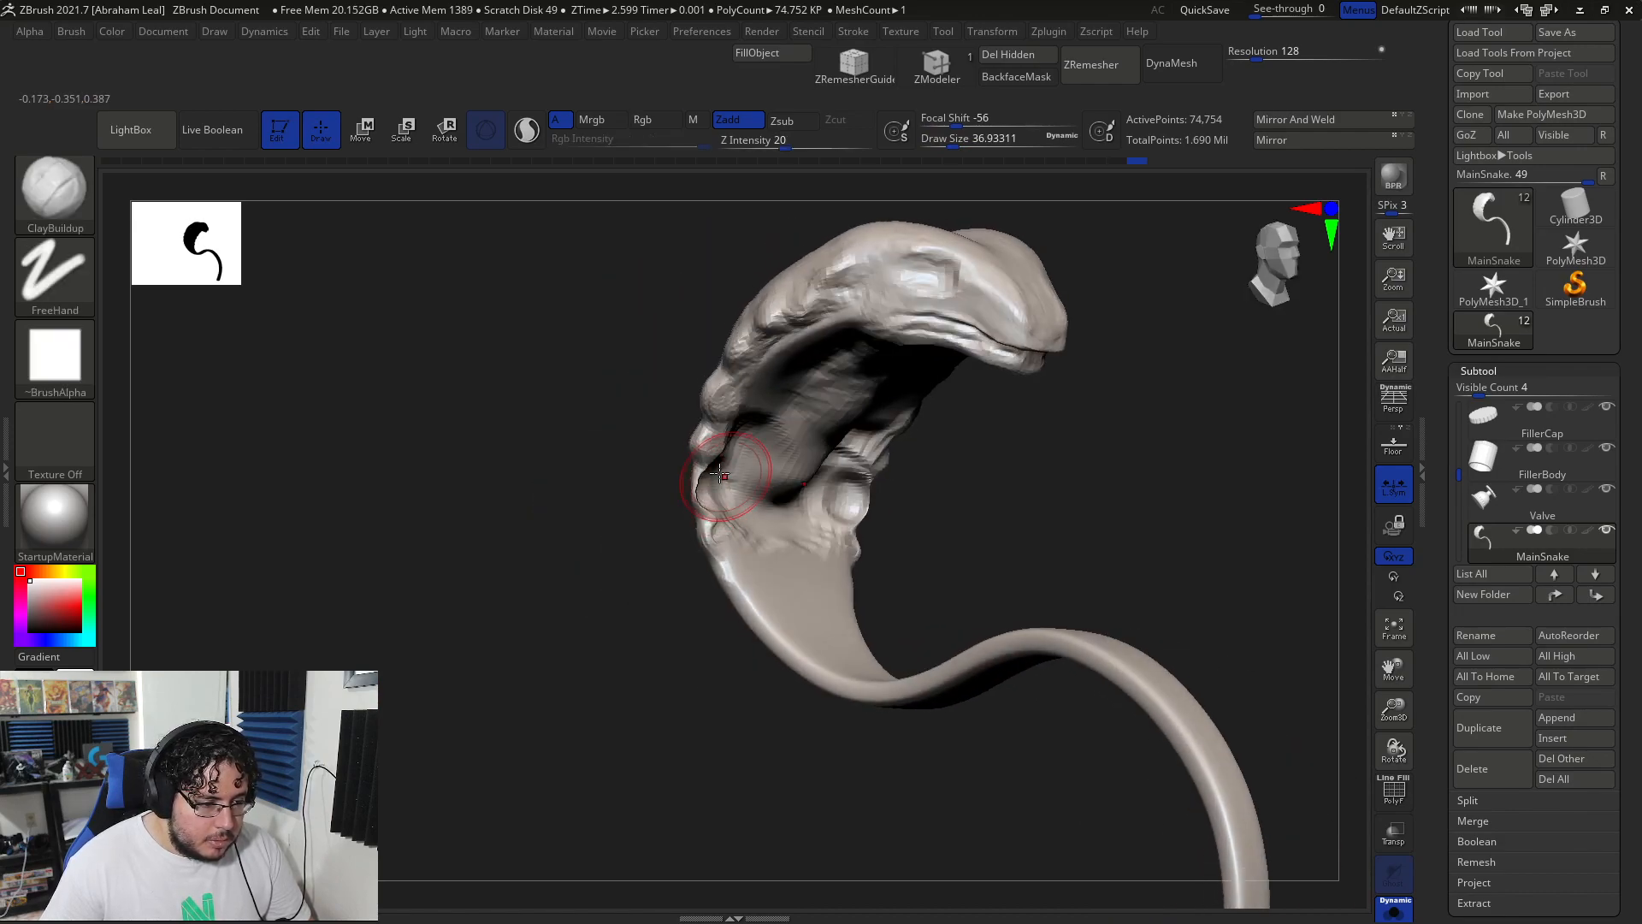
pyautogui.keyDown('shift'); pyautogui.moveTo(890, 487); pyautogui.dragTo(902, 494); pyautogui.keyUp('shift')
# - Inflate the bumps on the lower rim of the hood with the Inflat brush
pyautogui.press('b')
pyautogui.press('i')
pyautogui.press('n')
pyautogui.moveTo(847, 489); pyautogui.dragTo(837, 511)
pyautogui.moveTo(940, 487); pyautogui.dragTo(1079, 472)
pyautogui.moveTo(684, 513); pyautogui.dragTo(757, 479)
# - Adjust the profile of the hood's lower back with a large Move brush, undo the last stroke and toggle backface masking
pyautogui.press('b')
pyautogui.press('m')
pyautogui.press('v')
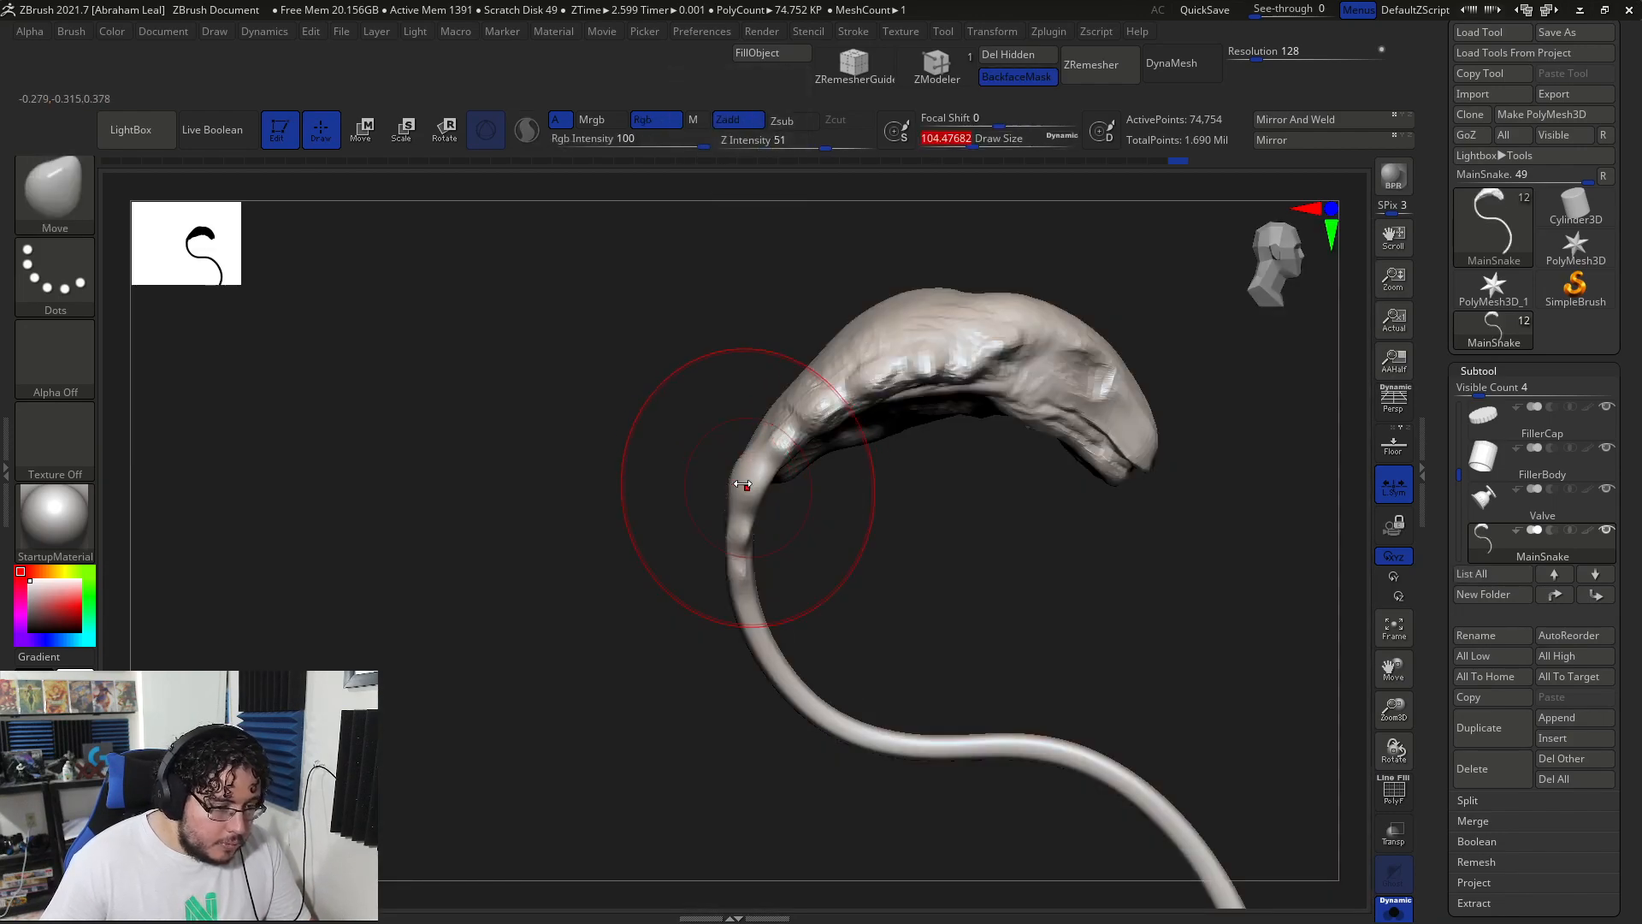
pyautogui.press('b')
pyautogui.press('m')
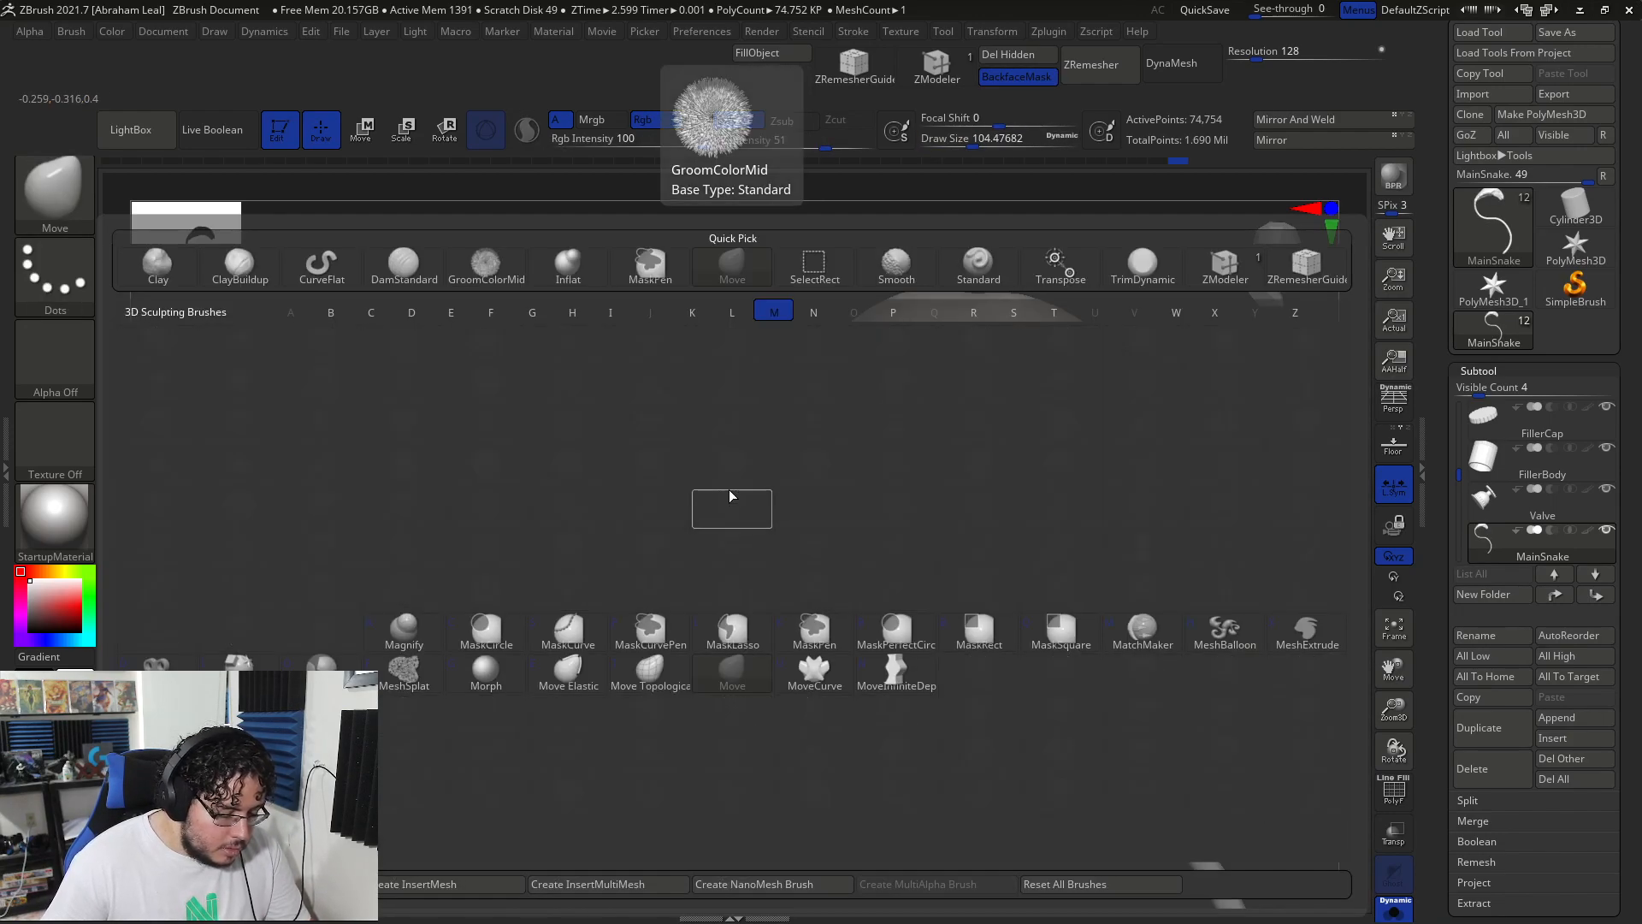
pyautogui.press('v')
pyautogui.moveTo(686, 464); pyautogui.dragTo(629, 471)
pyautogui.press('space')
pyautogui.moveTo(737, 470); pyautogui.dragTo(729, 470)
pyautogui.moveTo(637, 479); pyautogui.dragTo(782, 468)
pyautogui.moveTo(723, 469)
pyautogui.mouseDown()
pyautogui.moveTo(770, 477)
pyautogui.moveTo(750, 443)
pyautogui.moveTo(751, 466)
pyautogui.mouseUp()
pyautogui.hotkey('ctrl', 'z')
pyautogui.click(991, 83)
pyautogui.moveTo(949, 483); pyautogui.dragTo(825, 491)
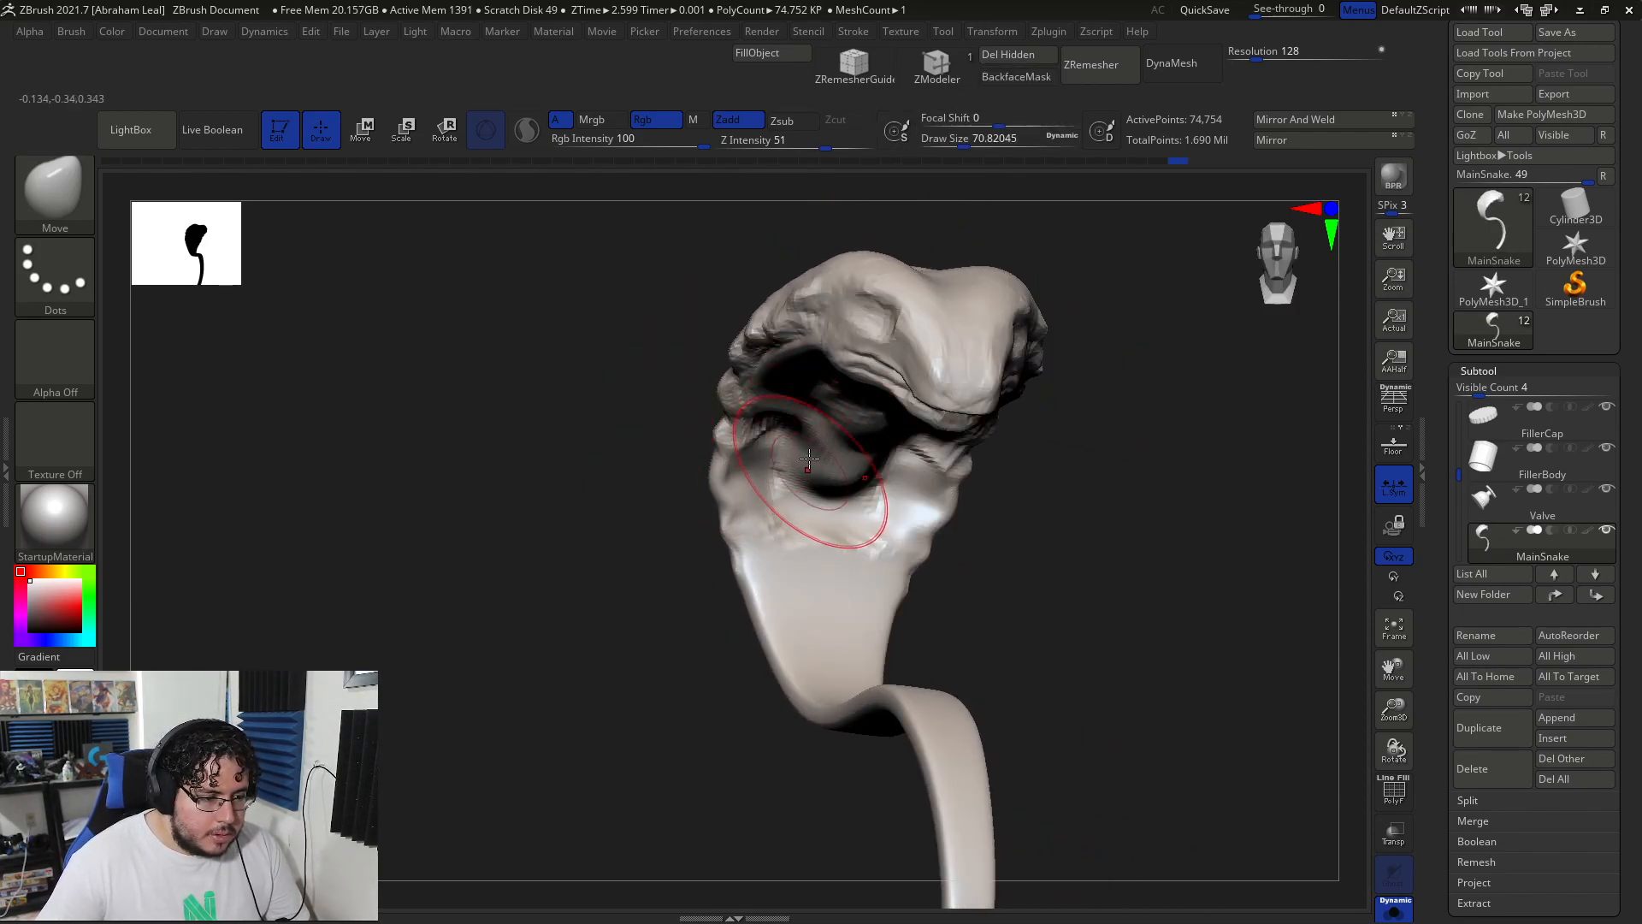
# - Fill the inside of the hood with ClayBuildup strokes at a draw size of about 41 with backface masking on, smoothing the rough areas
pyautogui.press('b')
pyautogui.press('c')
pyautogui.press('b')
pyautogui.press('space')
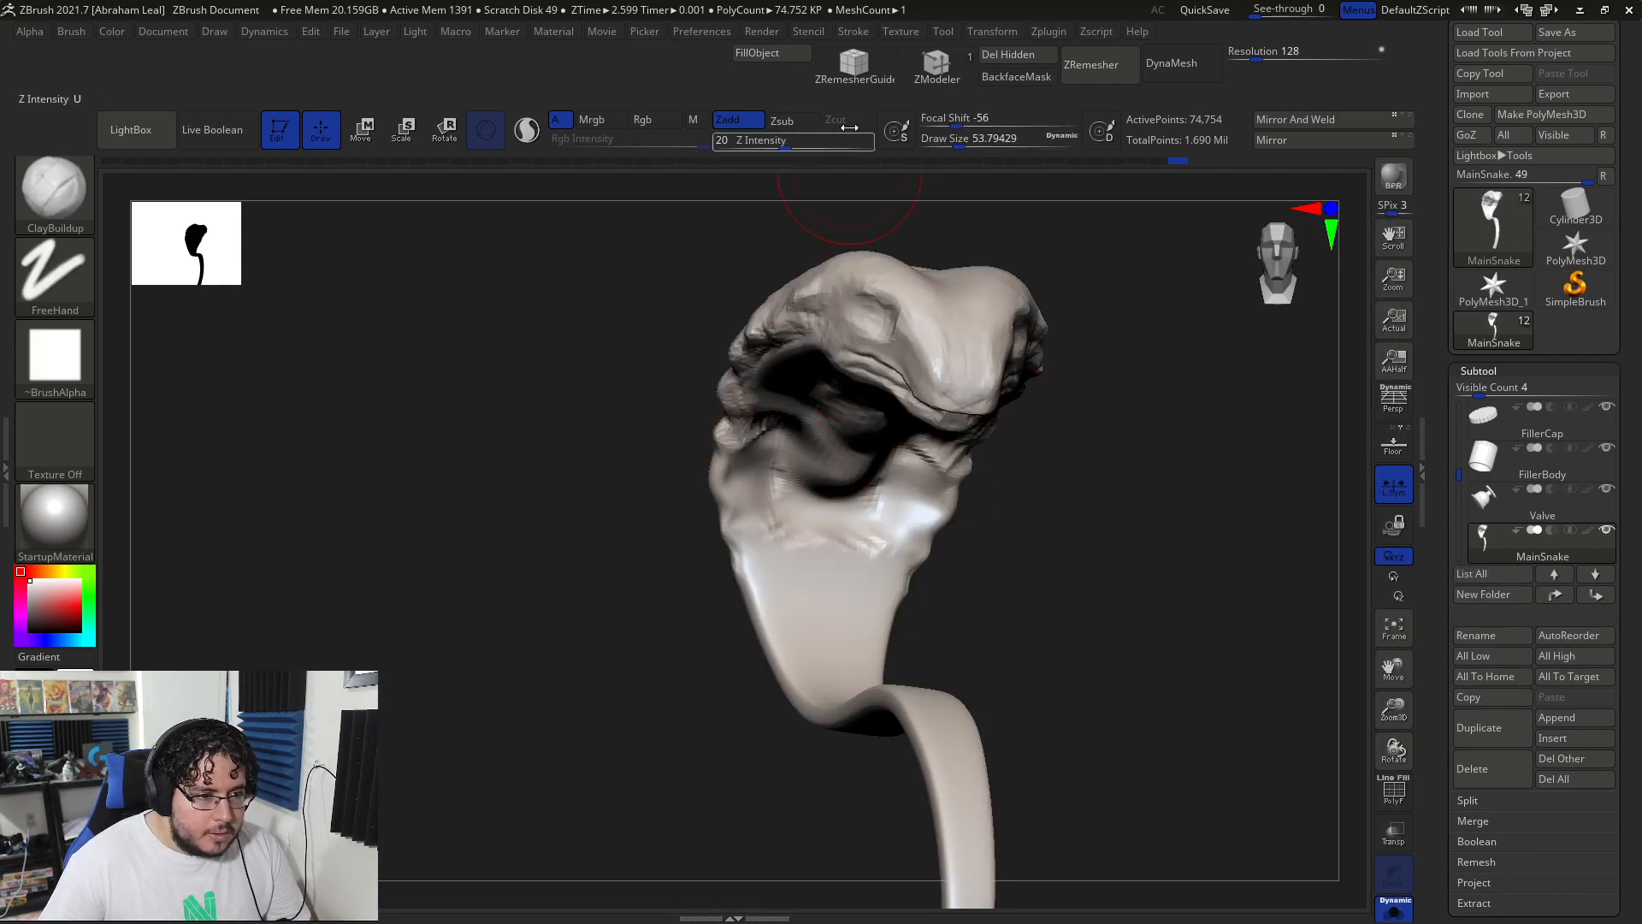
pyautogui.moveTo(1080, 556); pyautogui.dragTo(1001, 445)
pyautogui.press('space')
pyautogui.moveTo(820, 441)
pyautogui.mouseDown()
pyautogui.moveTo(772, 428)
pyautogui.moveTo(781, 499)
pyautogui.moveTo(817, 517)
pyautogui.moveTo(845, 505)
pyautogui.mouseUp()
pyautogui.press(']')
pyautogui.press('space')
pyautogui.moveTo(802, 466)
pyautogui.mouseDown(button='right')
pyautogui.moveTo(722, 557)
pyautogui.moveTo(667, 568)
pyautogui.moveTo(801, 437)
pyautogui.mouseUp(button='right')
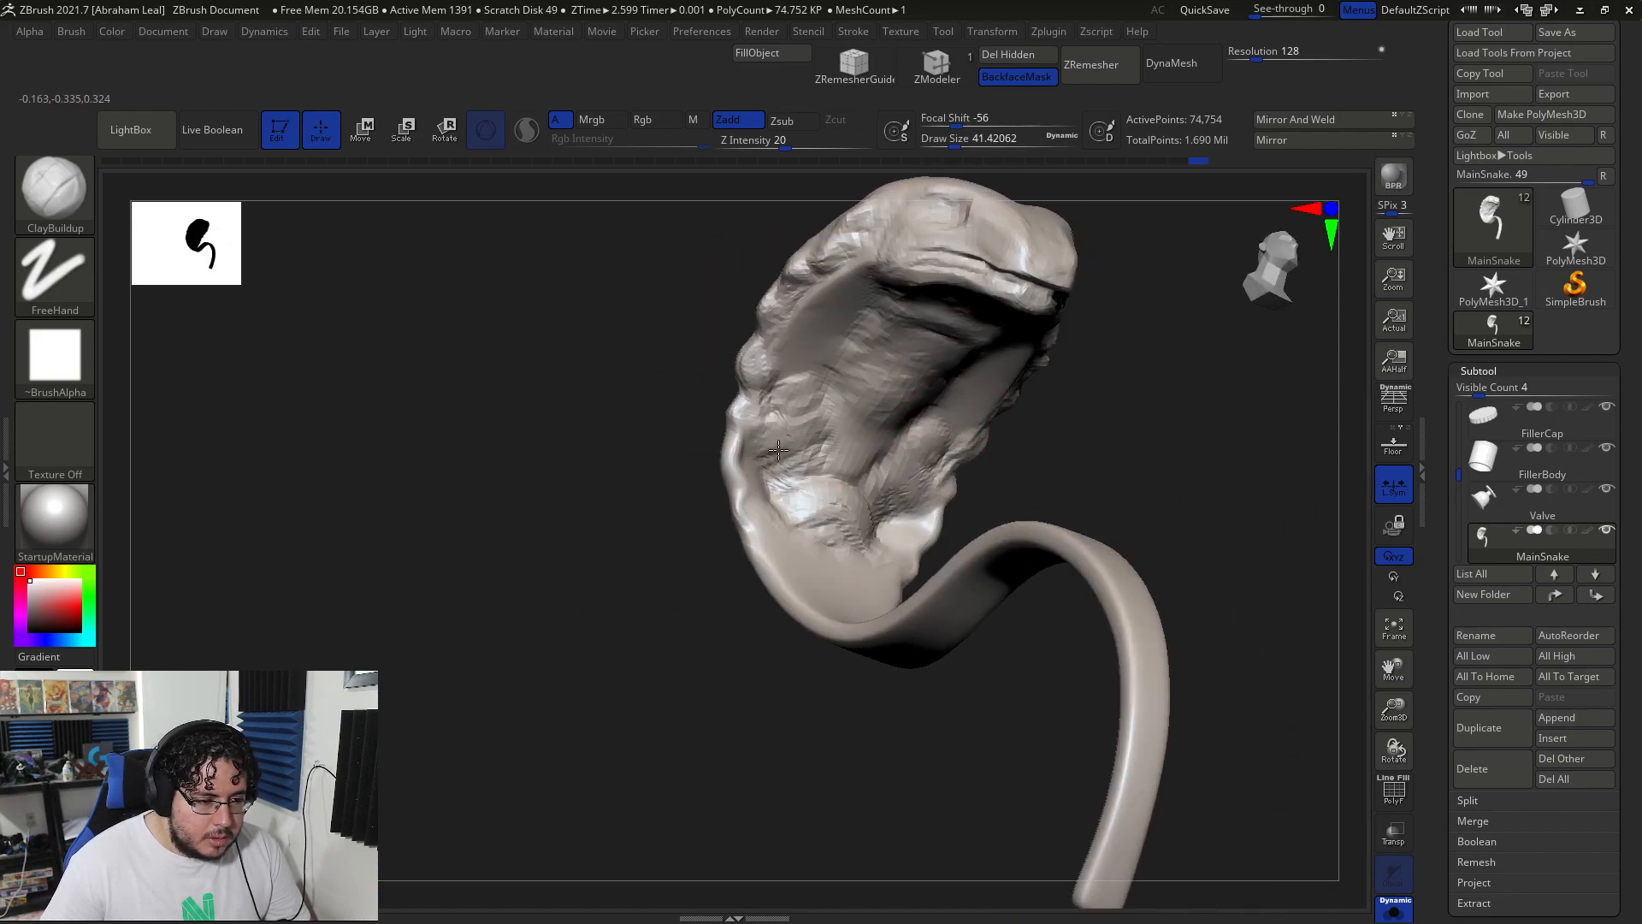
pyautogui.keyDown('shift'); pyautogui.moveTo(797, 513); pyautogui.dragTo(823, 481); pyautogui.keyUp('shift')
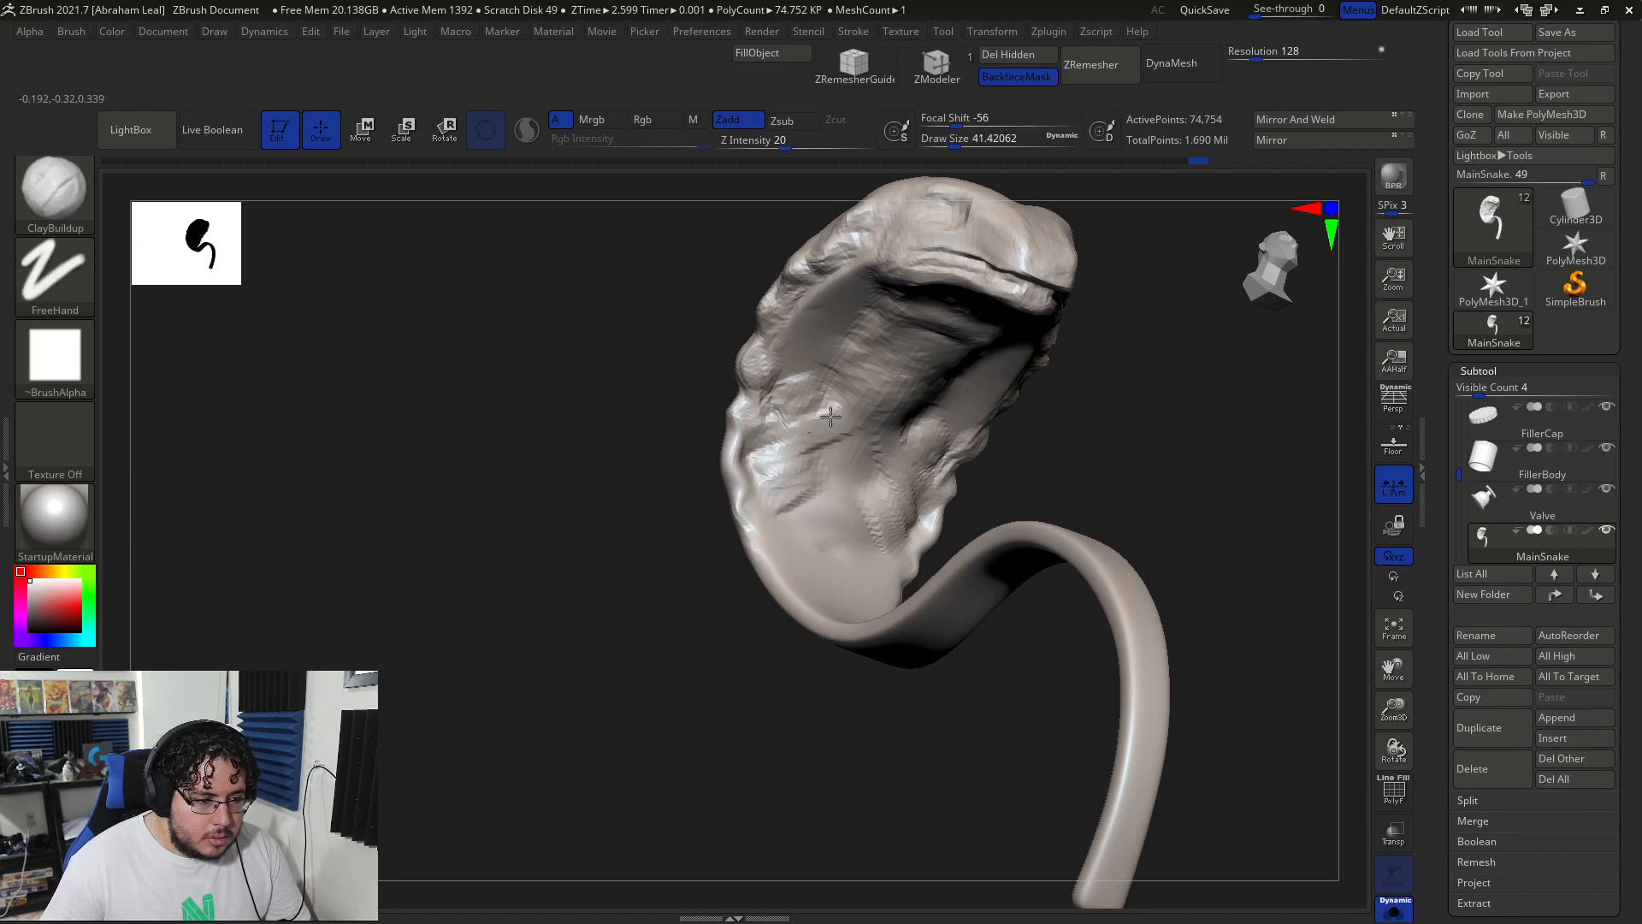
pyautogui.moveTo(810, 368)
pyautogui.mouseDown(button='right')
pyautogui.moveTo(1066, 411)
pyautogui.moveTo(941, 428)
pyautogui.moveTo(845, 472)
pyautogui.moveTo(1019, 525)
pyautogui.moveTo(941, 487)
pyautogui.mouseUp(button='right')
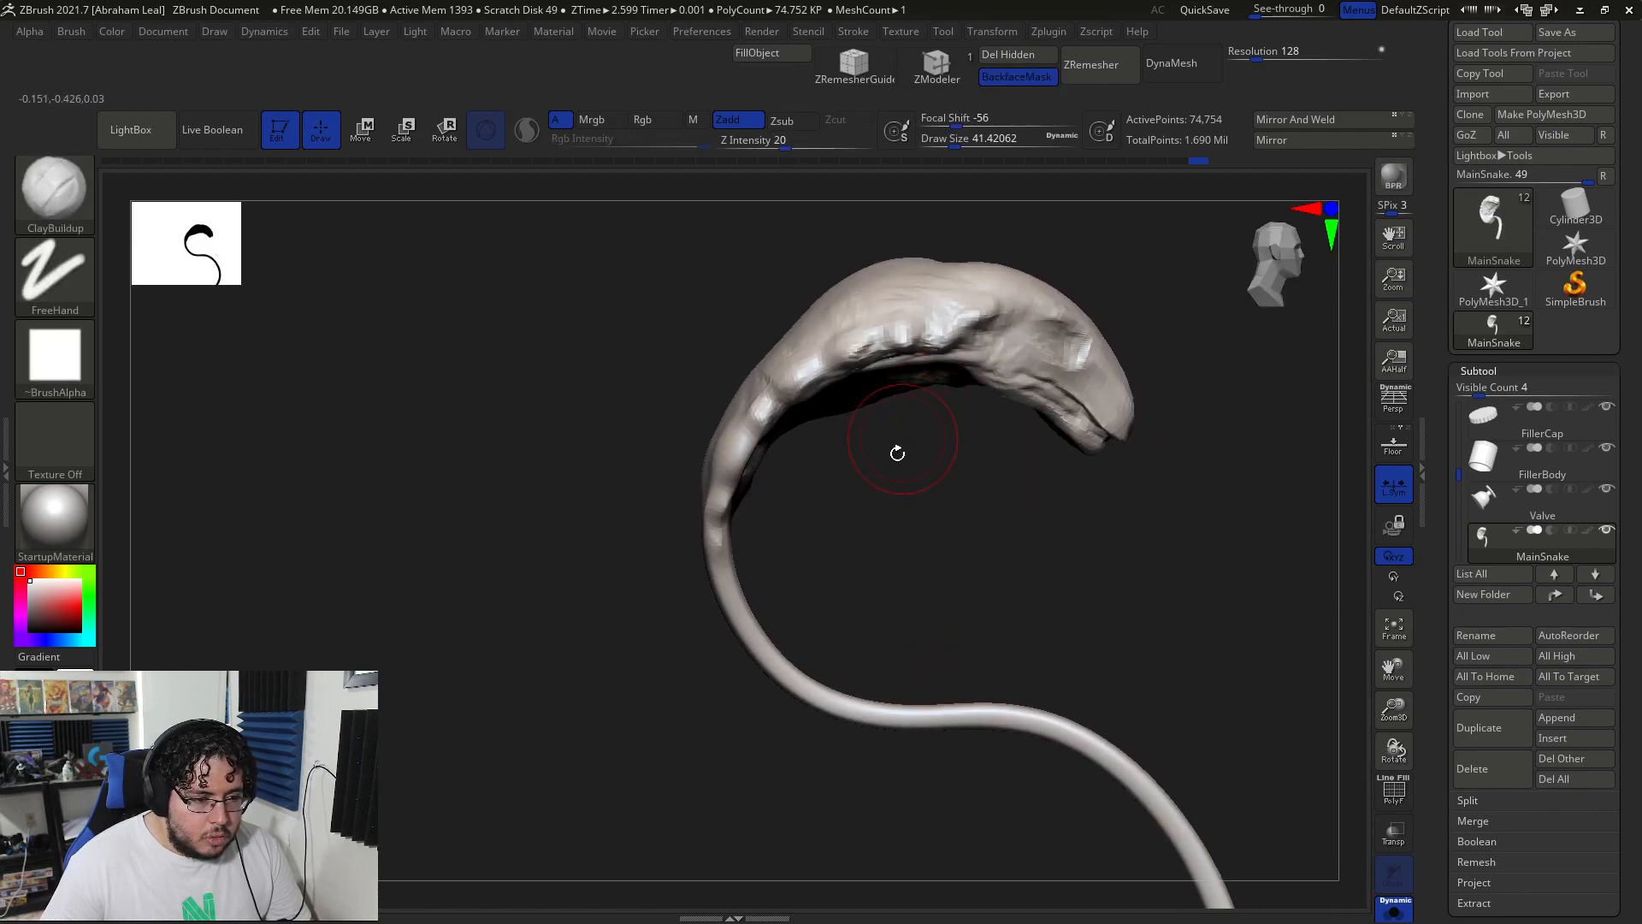
# - Smooth the inner surface of the hood down to where it joins the neck
pyautogui.press('shift')
pyautogui.keyDown('shift'); pyautogui.moveTo(911, 442); pyautogui.dragTo(949, 393); pyautogui.keyUp('shift')
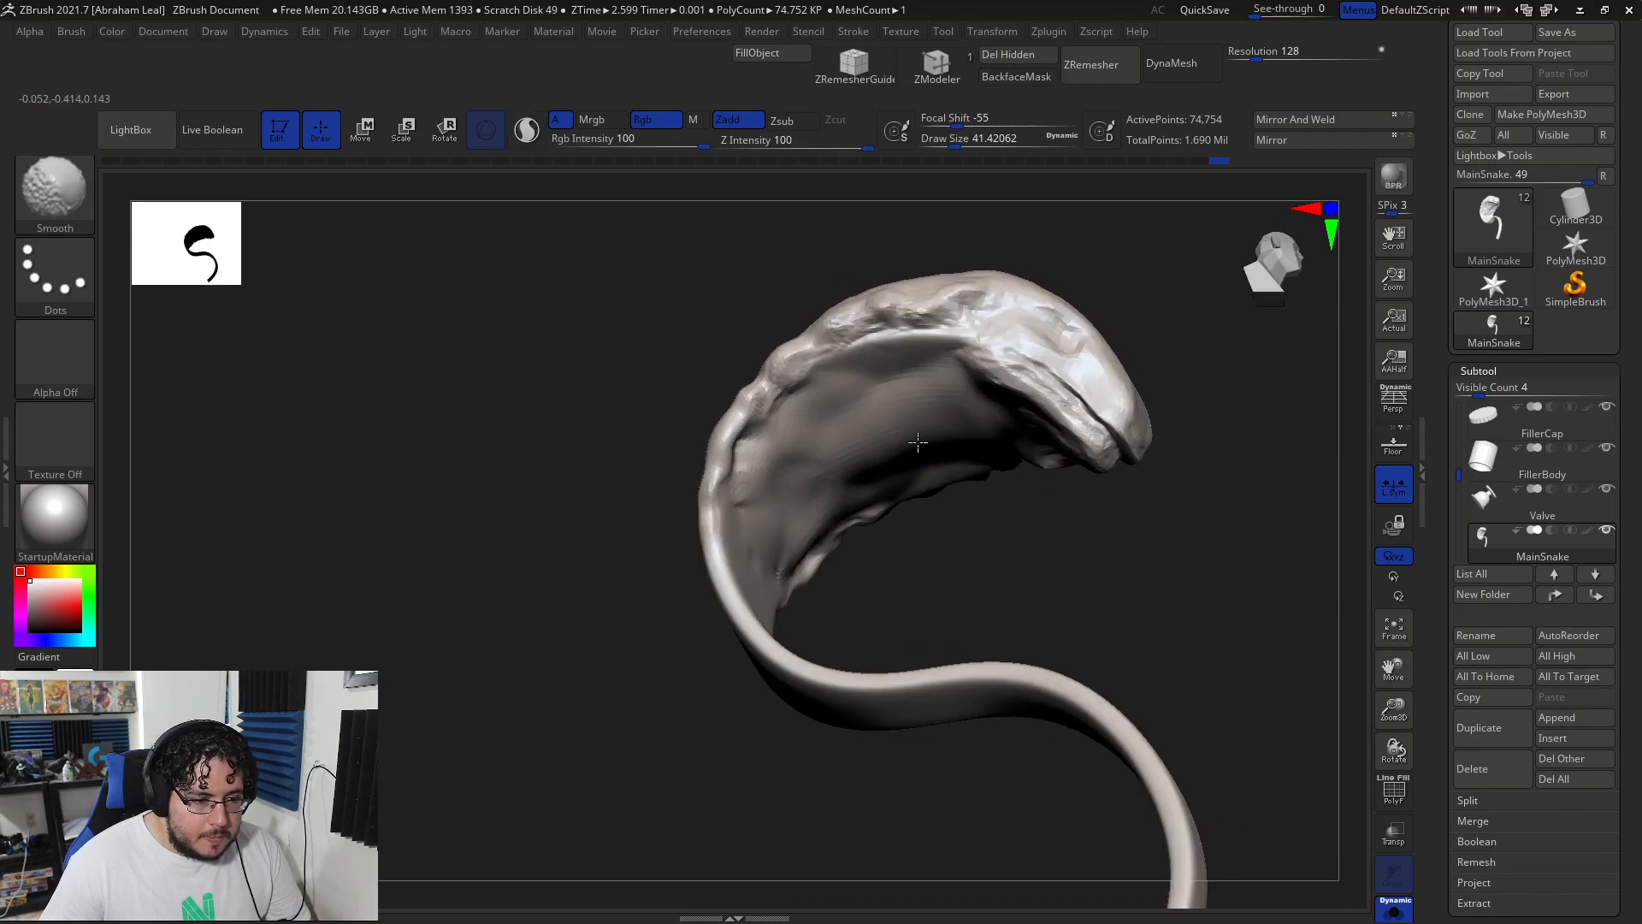
pyautogui.moveTo(956, 495); pyautogui.dragTo(847, 509, button='right')
pyautogui.moveTo(846, 487)
pyautogui.mouseDown()
pyautogui.moveTo(800, 513)
pyautogui.moveTo(808, 545)
pyautogui.moveTo(763, 536)
pyautogui.moveTo(722, 591)
pyautogui.moveTo(746, 646)
pyautogui.mouseUp()
pyautogui.keyDown('shift'); pyautogui.moveTo(744, 558); pyautogui.dragTo(739, 601); pyautogui.keyUp('shift')
pyautogui.moveTo(739, 601)
pyautogui.mouseDown(button='right')
pyautogui.moveTo(942, 543)
pyautogui.moveTo(804, 572)
pyautogui.moveTo(838, 586)
pyautogui.mouseUp(button='right')
# - Refine the side profile of the hood and neck with the Move brush at a draw size of about 65
pyautogui.press('b')
pyautogui.press('m')
pyautogui.press('v')
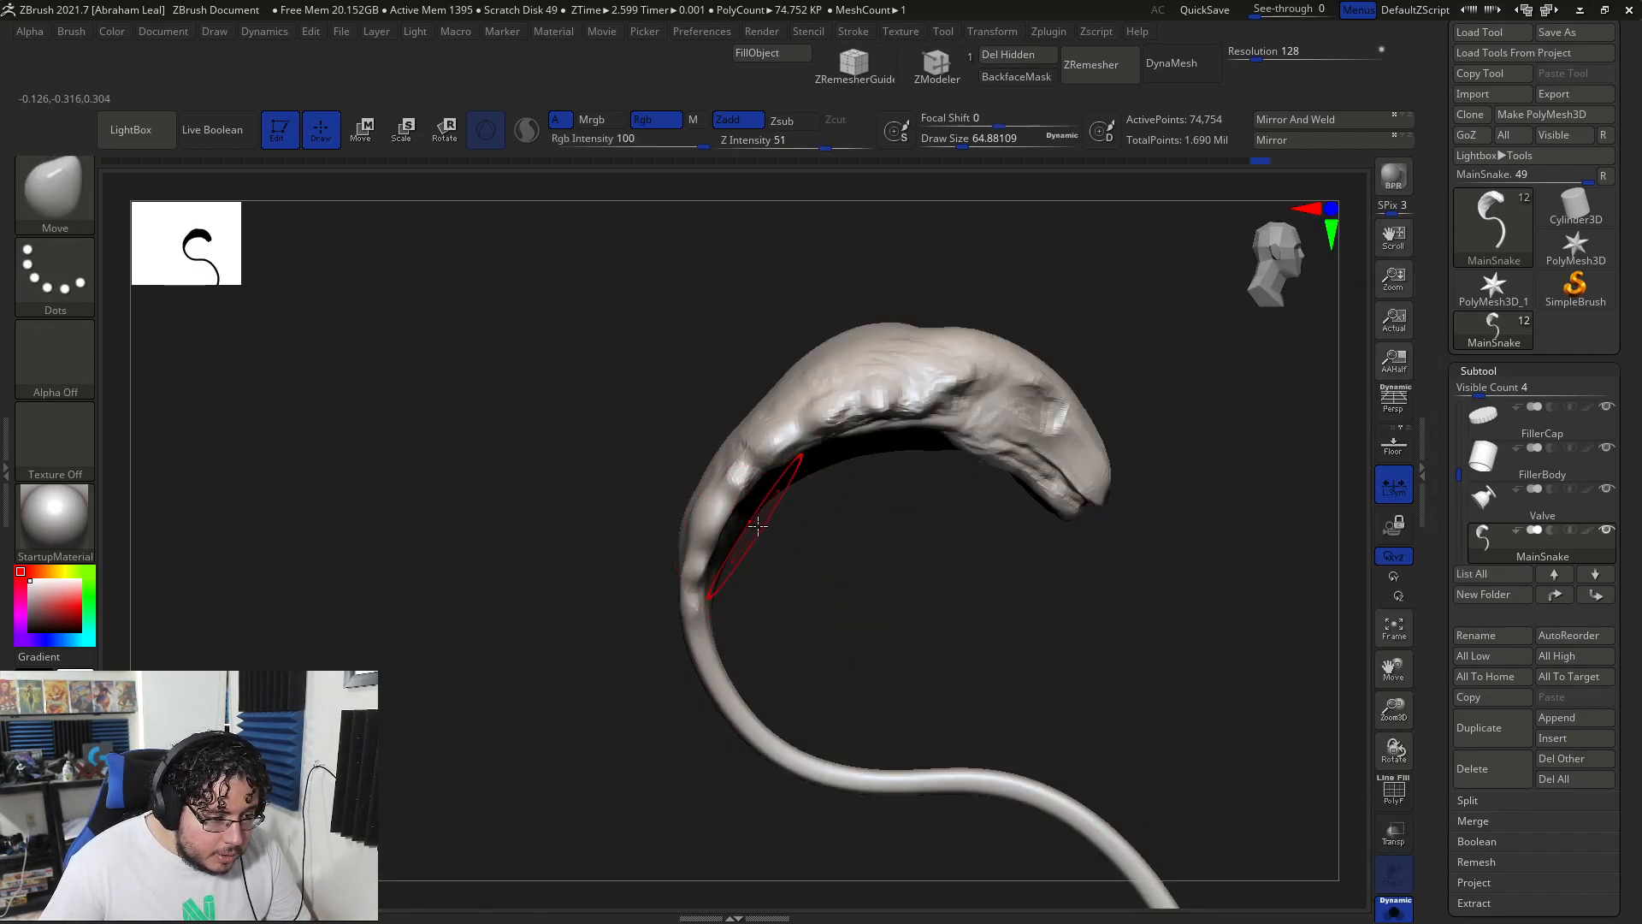
pyautogui.keyDown('alt'); pyautogui.moveTo(1027, 518); pyautogui.dragTo(894, 554); pyautogui.keyUp('alt')
pyautogui.moveTo(1059, 499)
pyautogui.mouseDown()
pyautogui.moveTo(951, 452)
pyautogui.moveTo(869, 510)
pyautogui.moveTo(895, 378)
pyautogui.moveTo(949, 470)
pyautogui.moveTo(993, 446)
pyautogui.moveTo(1108, 440)
pyautogui.mouseUp()
pyautogui.moveTo(423, 535); pyautogui.dragTo(564, 447)
# - Build up and smooth the front of the main snake's snout with ClayBuildup at a draw size of about 37
pyautogui.press('b')
pyautogui.press('c')
pyautogui.press('b')
pyautogui.press('space')
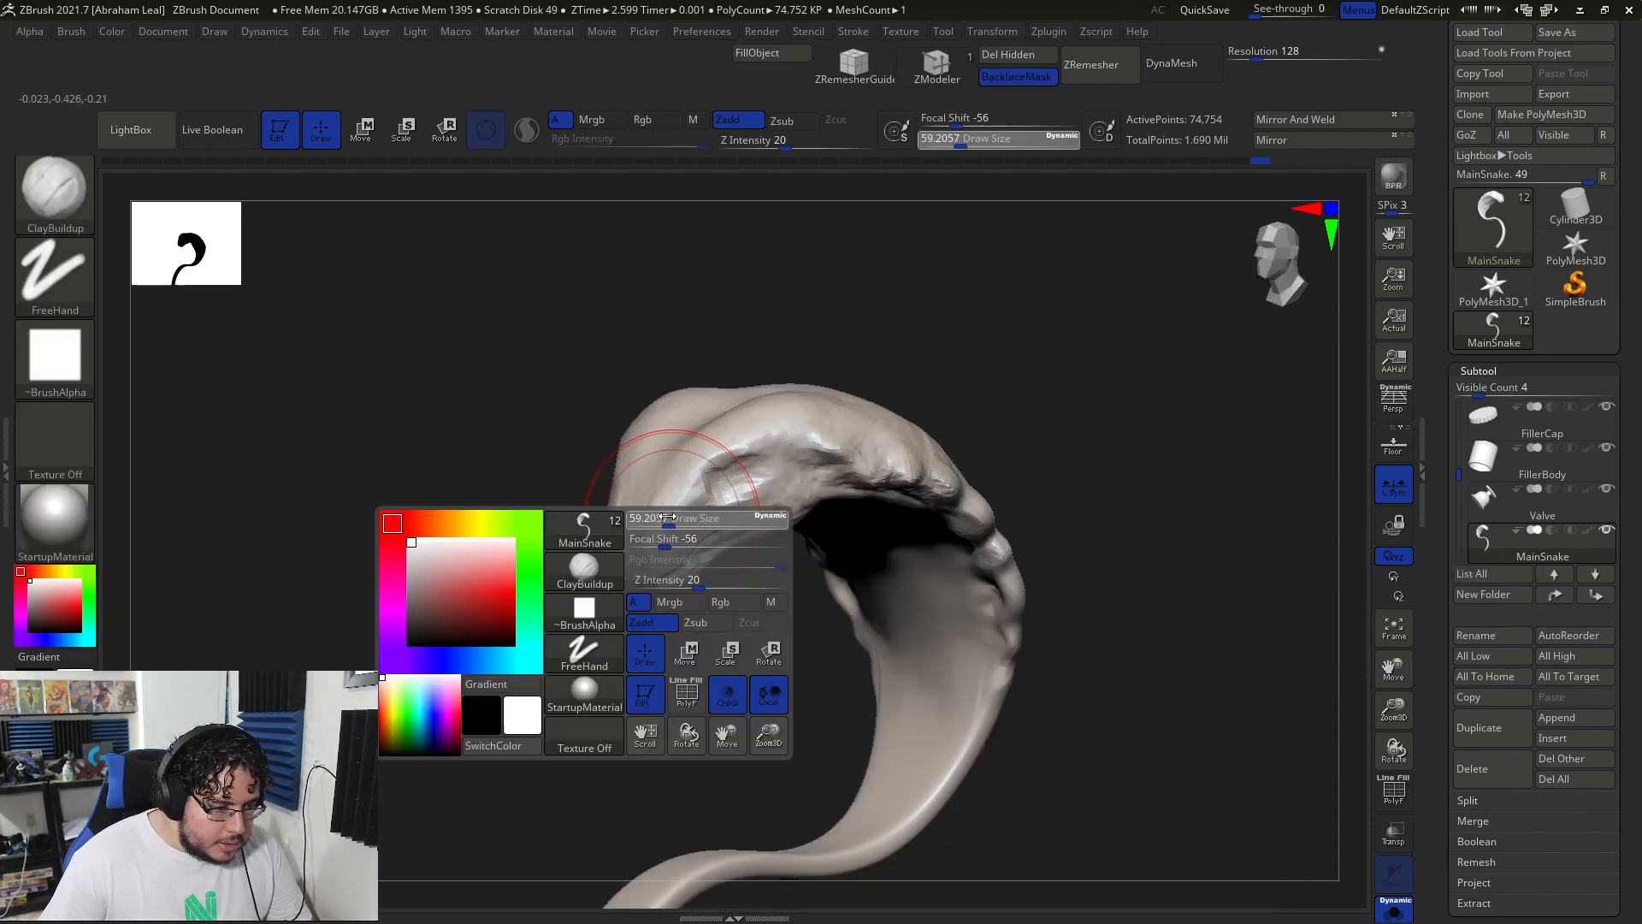
pyautogui.moveTo(668, 519); pyautogui.dragTo(659, 520)
pyautogui.moveTo(500, 547); pyautogui.dragTo(656, 561)
pyautogui.moveTo(1085, 502); pyautogui.dragTo(1079, 514)
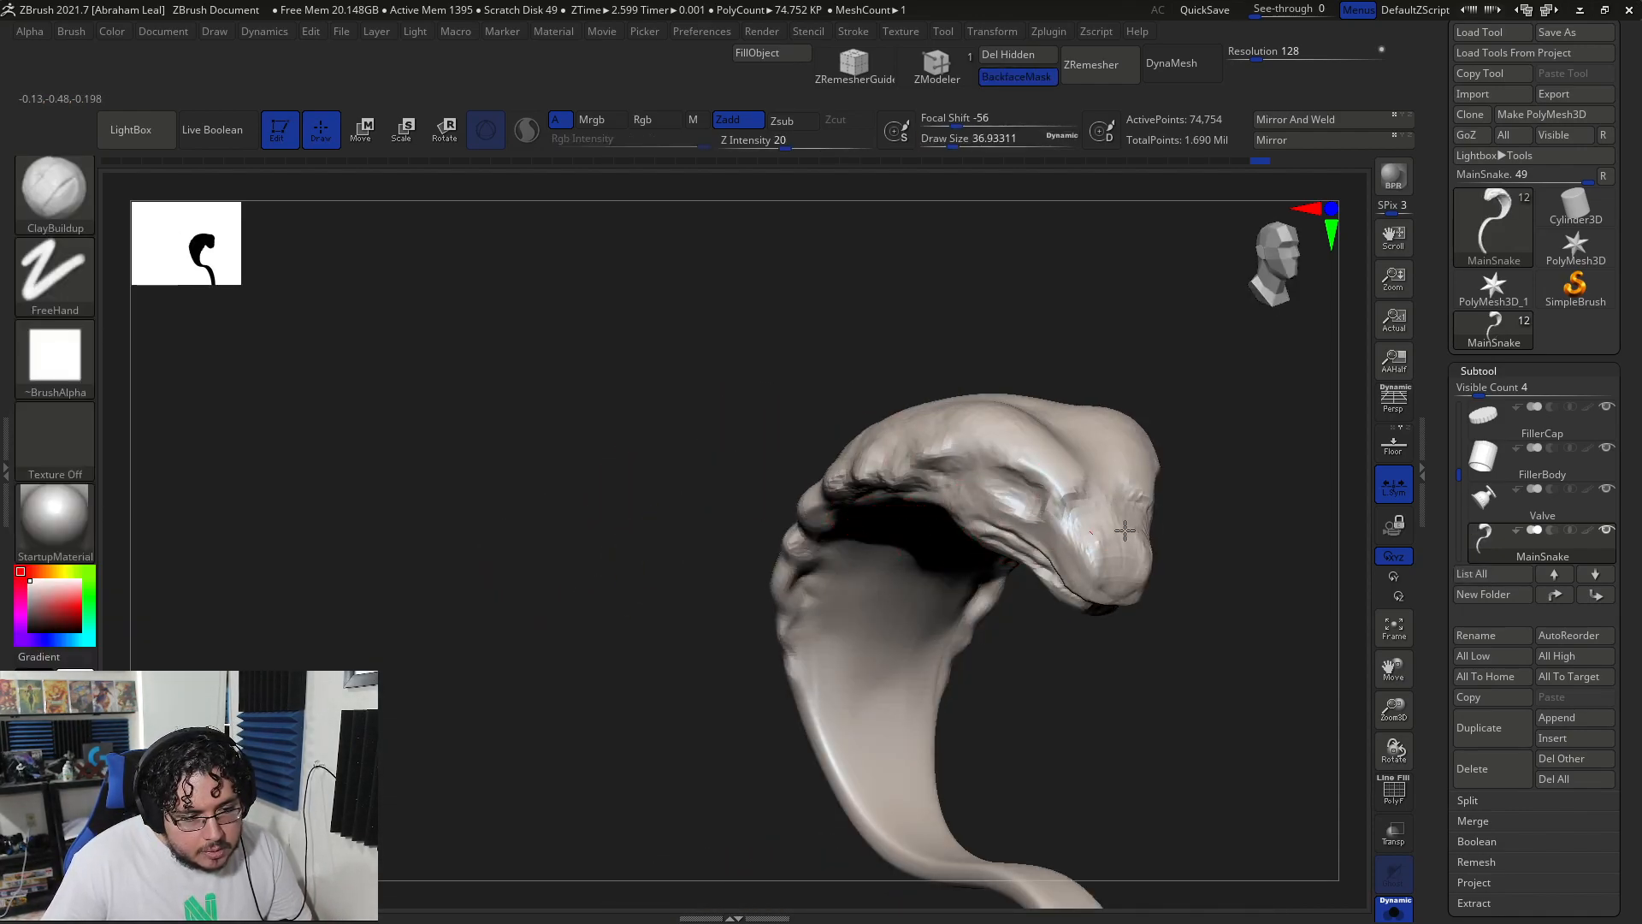
pyautogui.moveTo(1101, 554); pyautogui.dragTo(1095, 571)
pyautogui.moveTo(1163, 545); pyautogui.dragTo(1099, 554, button='right')
pyautogui.keyDown('shift'); pyautogui.moveTo(1112, 517); pyautogui.dragTo(1118, 545); pyautogui.keyUp('shift')
pyautogui.moveTo(1118, 544); pyautogui.dragTo(1048, 622, button='right')
# - Refine the brow between the snout and the eye socket with ClayBuildup at a draw size of about 18
pyautogui.press('space')
pyautogui.moveTo(1129, 519); pyautogui.dragTo(1137, 477)
pyautogui.press('space')
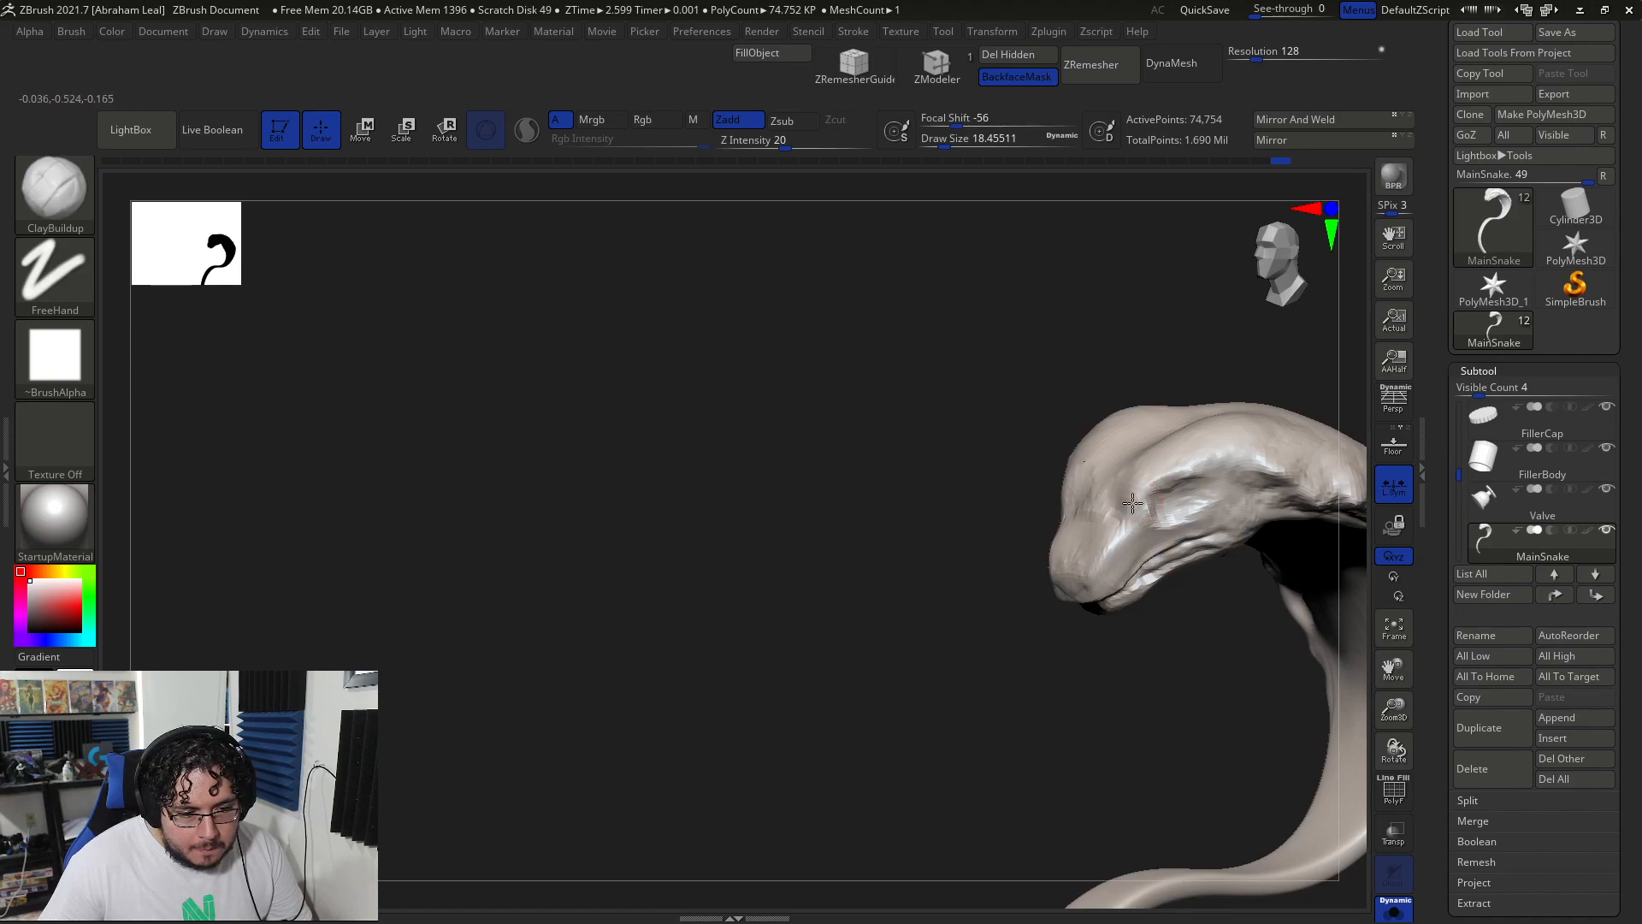
pyautogui.keyDown('shift'); pyautogui.moveTo(983, 531); pyautogui.dragTo(1100, 469, button='right'); pyautogui.keyUp('shift')
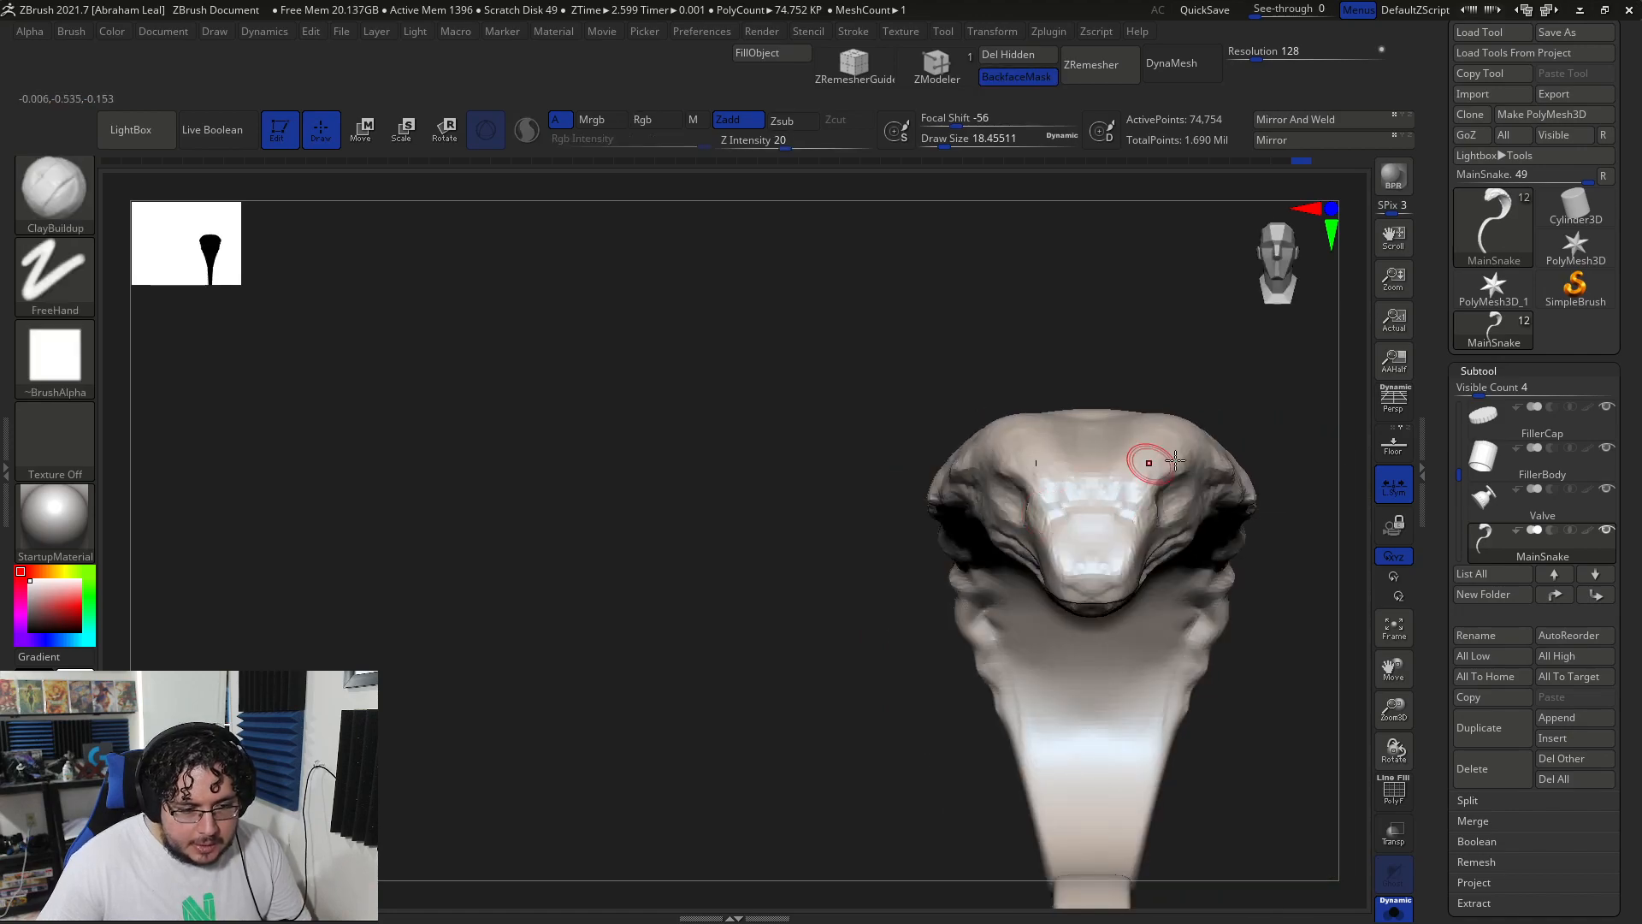
# - Append a Sphere3D subtool for the eye, turn off Solo mode and select the new sphere
pyautogui.click(1565, 719)
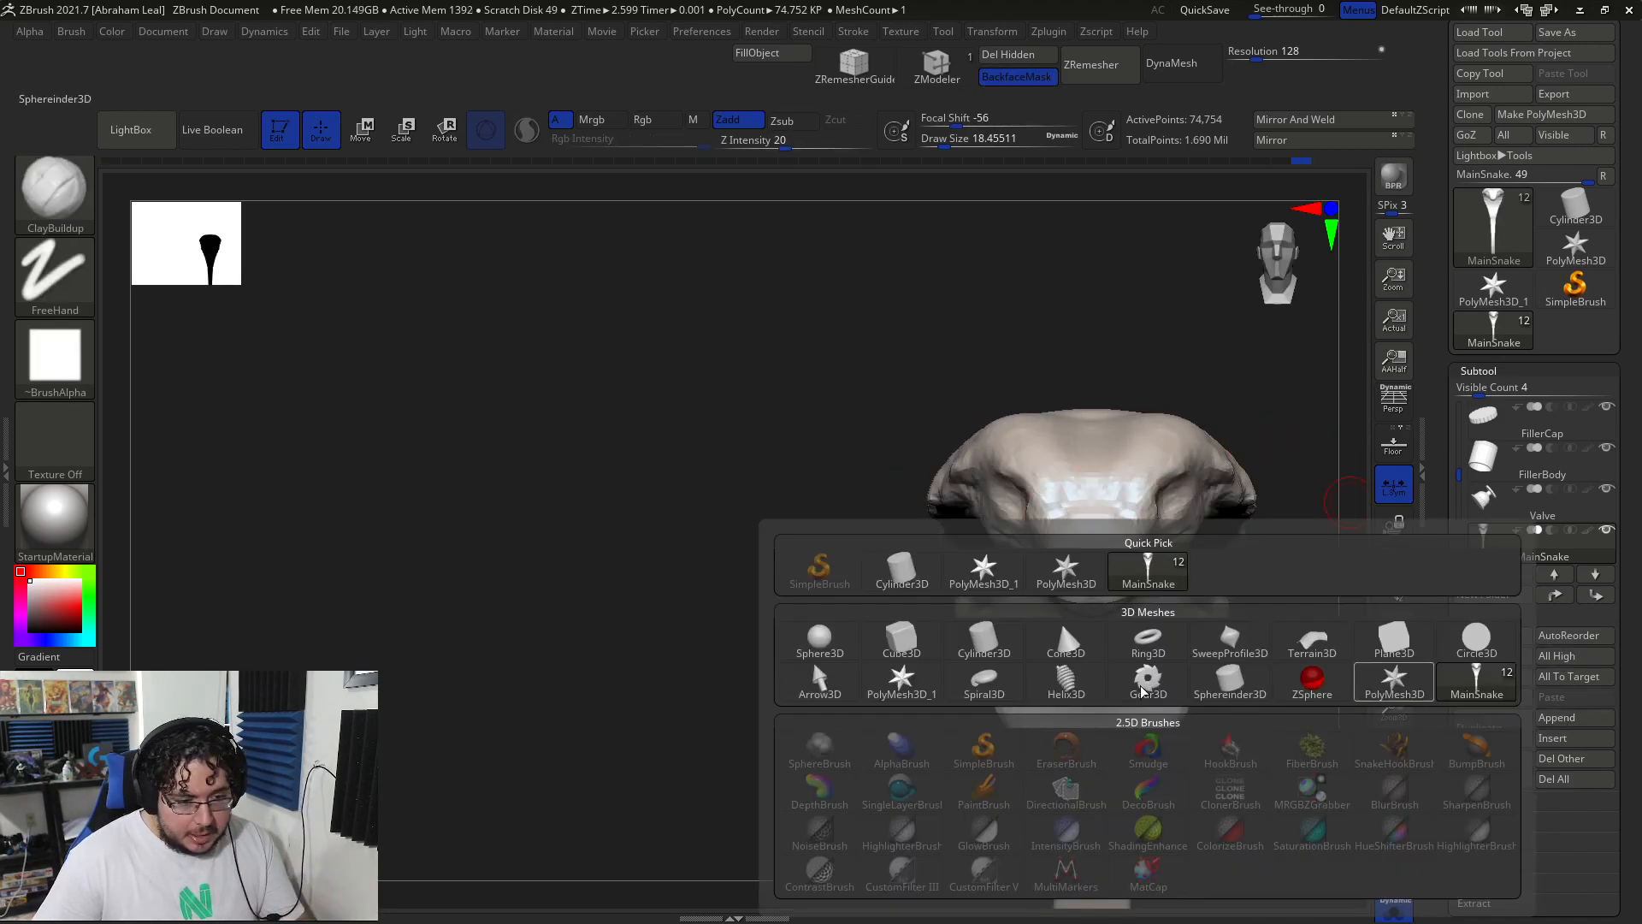
pyautogui.click(837, 647)
pyautogui.moveTo(787, 634); pyautogui.dragTo(767, 516)
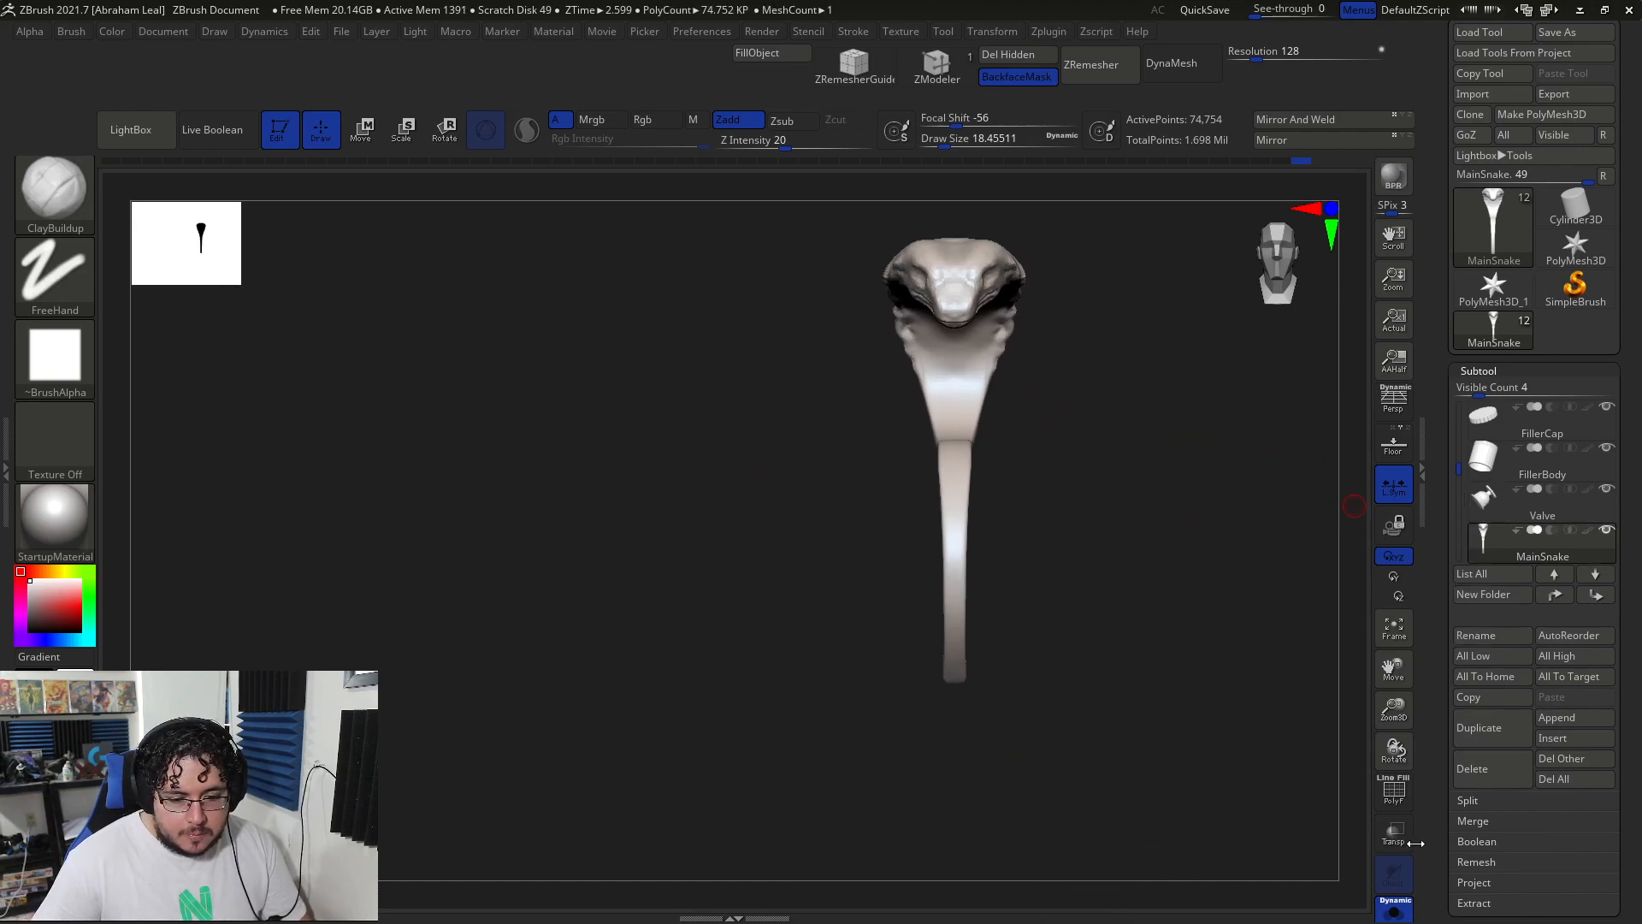
pyautogui.click(1399, 916)
pyautogui.keyDown('alt'); pyautogui.click(1088, 623); pyautogui.keyUp('alt')
# - Resize the sphere, undo the last transform, and move the sphere up to the main snake's head
pyautogui.moveTo(1145, 617)
pyautogui.keyDown('alt'); pyautogui.mouseDown(button='right')
pyautogui.moveTo(1106, 679)
pyautogui.moveTo(1146, 593)
pyautogui.mouseUp(button='right'); pyautogui.keyUp('alt')
pyautogui.press('w')
pyautogui.press('r')
pyautogui.moveTo(992, 403); pyautogui.dragTo(595, 403)
pyautogui.keyDown('alt'); pyautogui.moveTo(1119, 350); pyautogui.dragTo(1091, 480, button='right'); pyautogui.keyUp('alt')
pyautogui.moveTo(940, 455); pyautogui.dragTo(940, 178)
pyautogui.keyDown('alt'); pyautogui.moveTo(1147, 283); pyautogui.dragTo(1111, 509, button='right'); pyautogui.keyUp('alt')
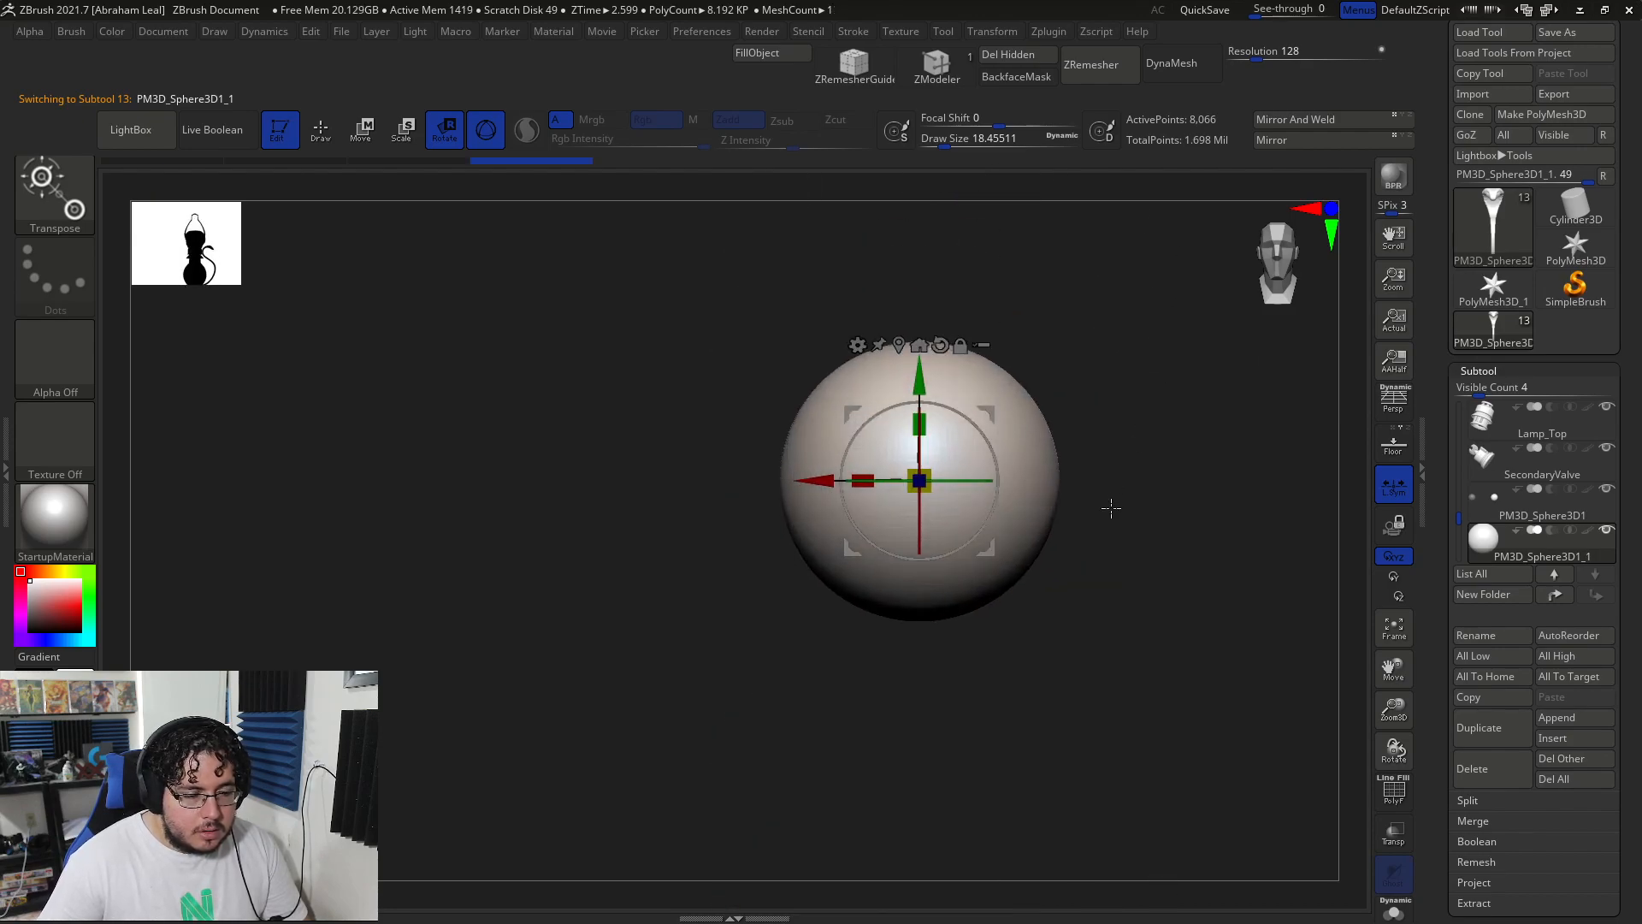
pyautogui.press('q')
pyautogui.hotkey('ctrl', 'z')
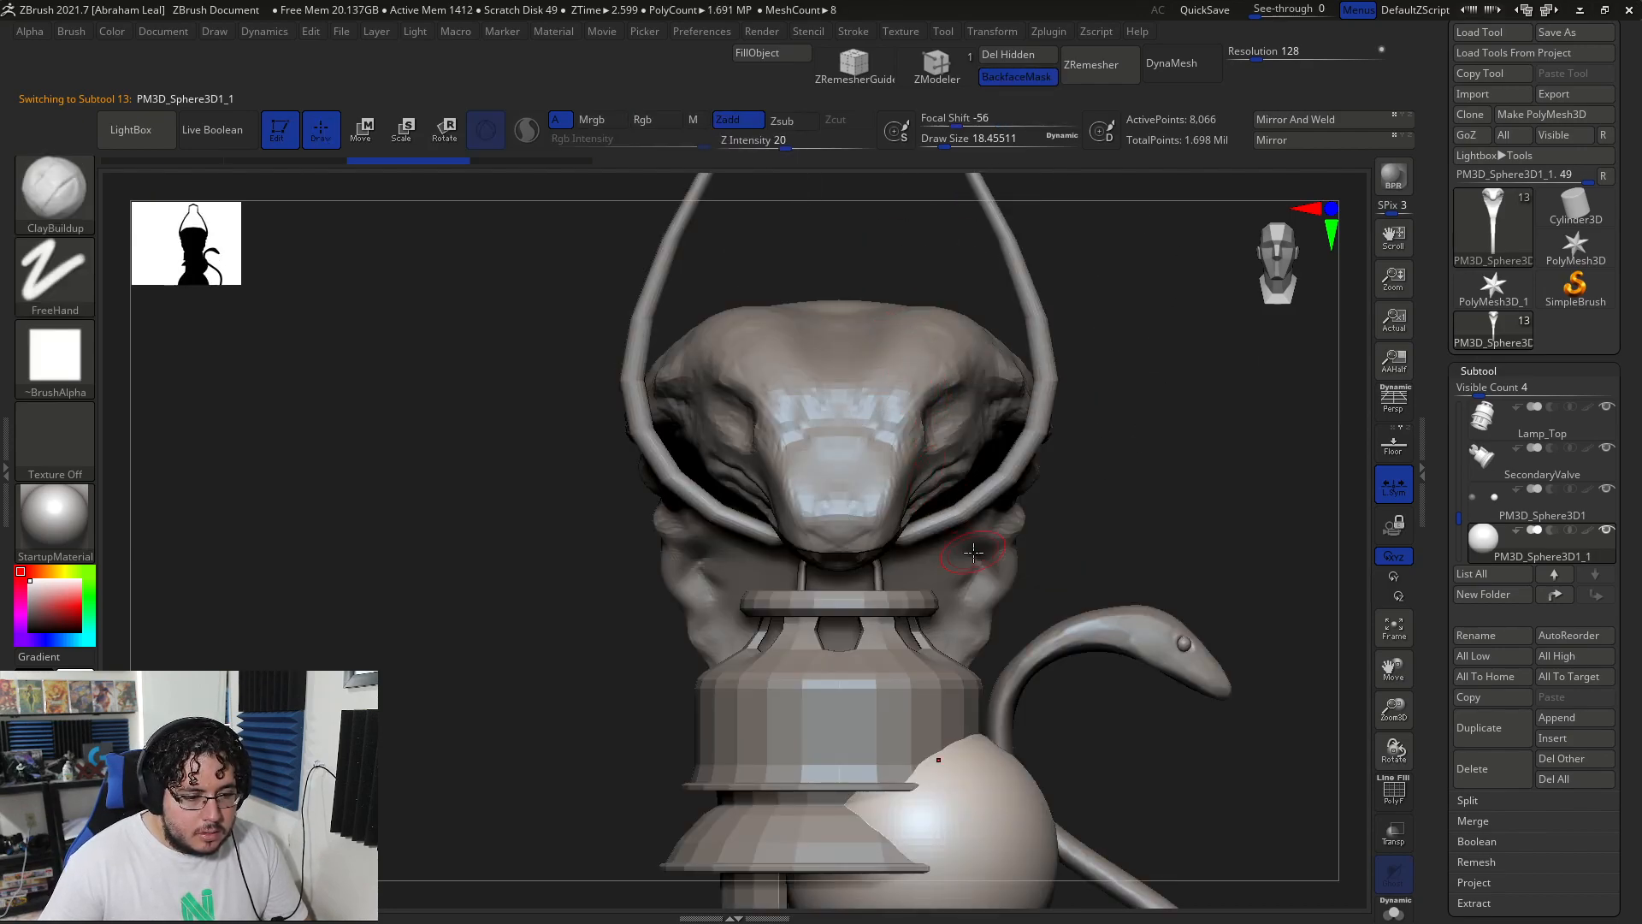
pyautogui.press('w')
pyautogui.moveTo(924, 757); pyautogui.dragTo(922, 280)
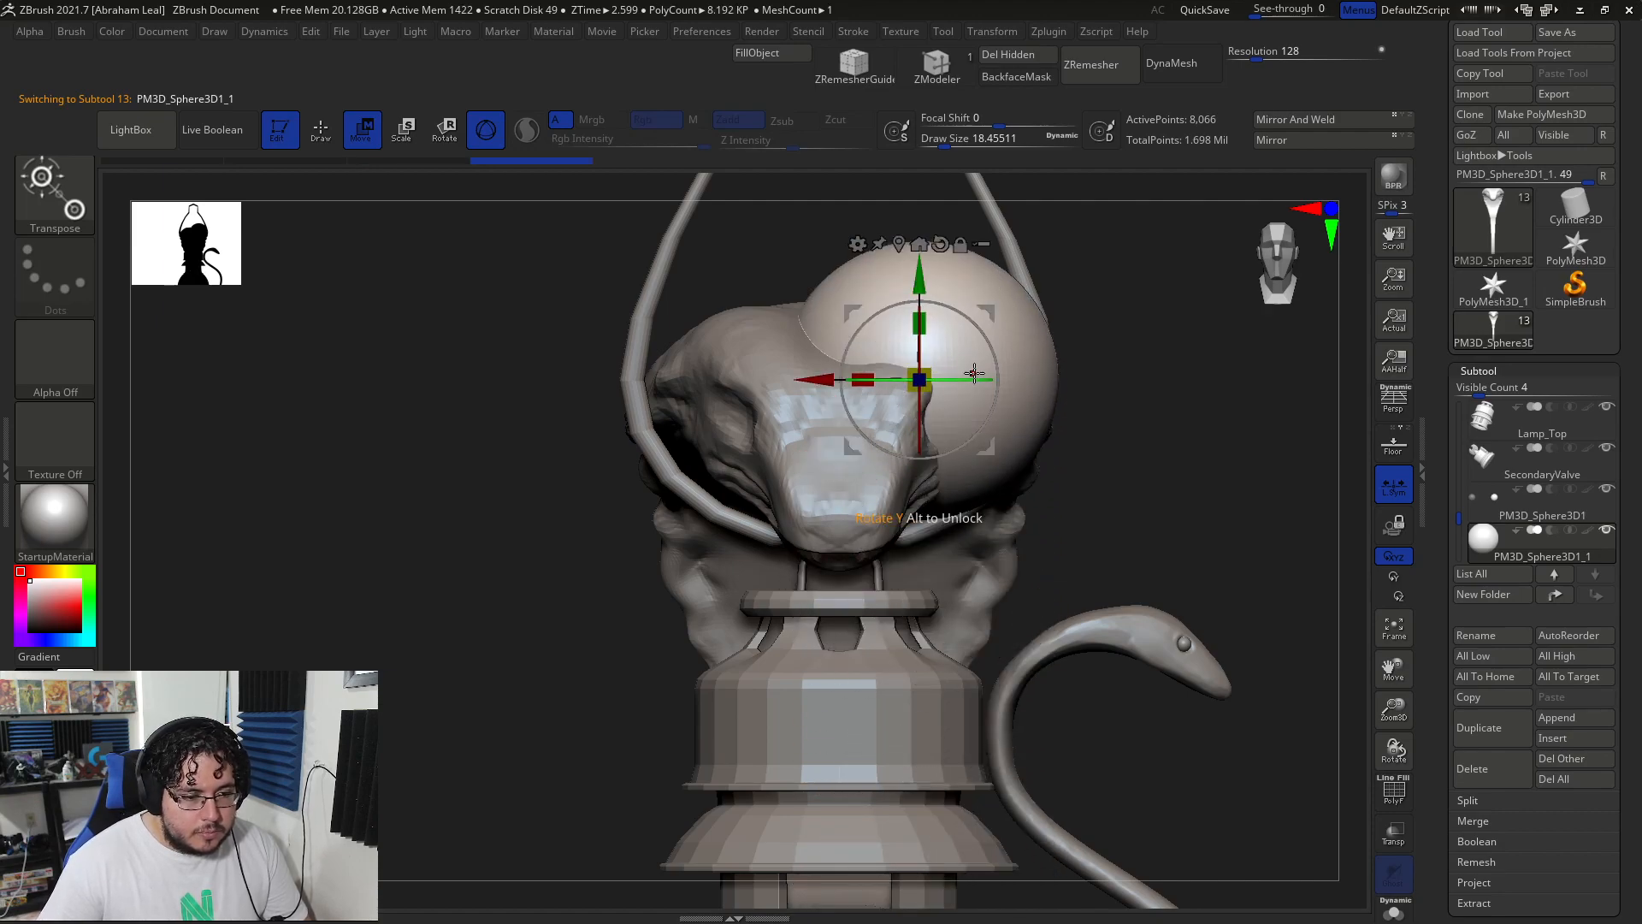
# - Scale the sphere down to eye size and position it inside one eye socket of the main snake
pyautogui.moveTo(840, 366); pyautogui.dragTo(839, 366)
pyautogui.moveTo(1184, 400); pyautogui.dragTo(1048, 391)
pyautogui.moveTo(818, 377); pyautogui.dragTo(797, 419)
pyautogui.moveTo(793, 329); pyautogui.dragTo(793, 315)
pyautogui.moveTo(687, 409); pyautogui.dragTo(696, 409)
pyautogui.moveTo(797, 318); pyautogui.dragTo(798, 321)
pyautogui.press('q')
pyautogui.moveTo(654, 367)
pyautogui.mouseDown()
pyautogui.moveTo(752, 379)
pyautogui.moveTo(891, 341)
pyautogui.mouseUp()
pyautogui.press('w')
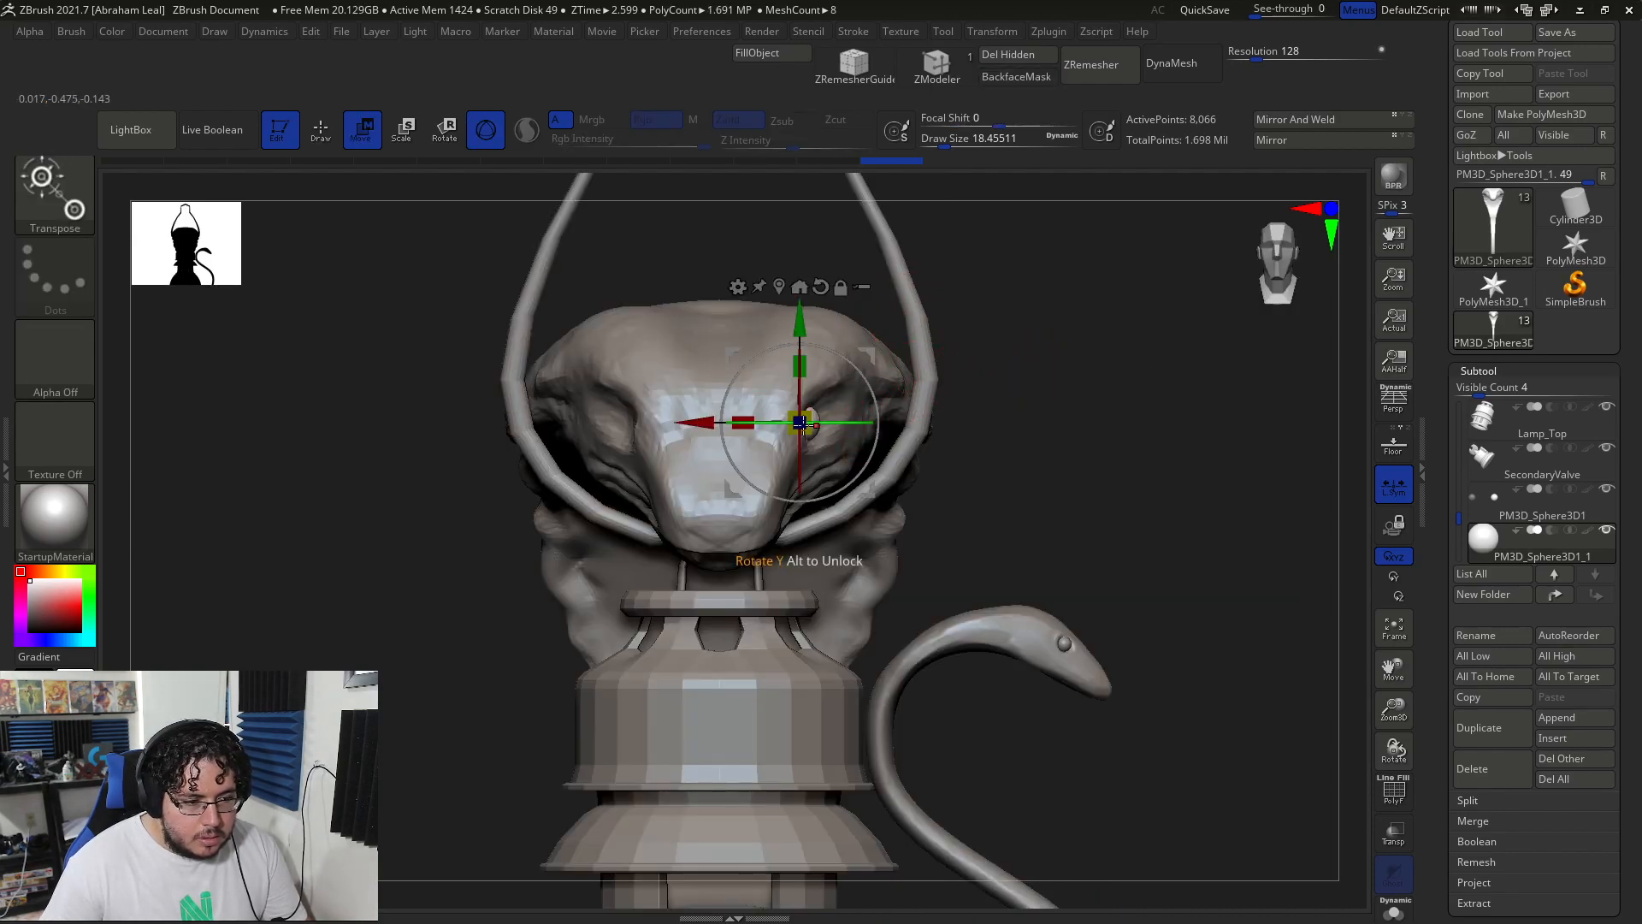
pyautogui.moveTo(691, 421); pyautogui.dragTo(696, 422)
pyautogui.press('q')
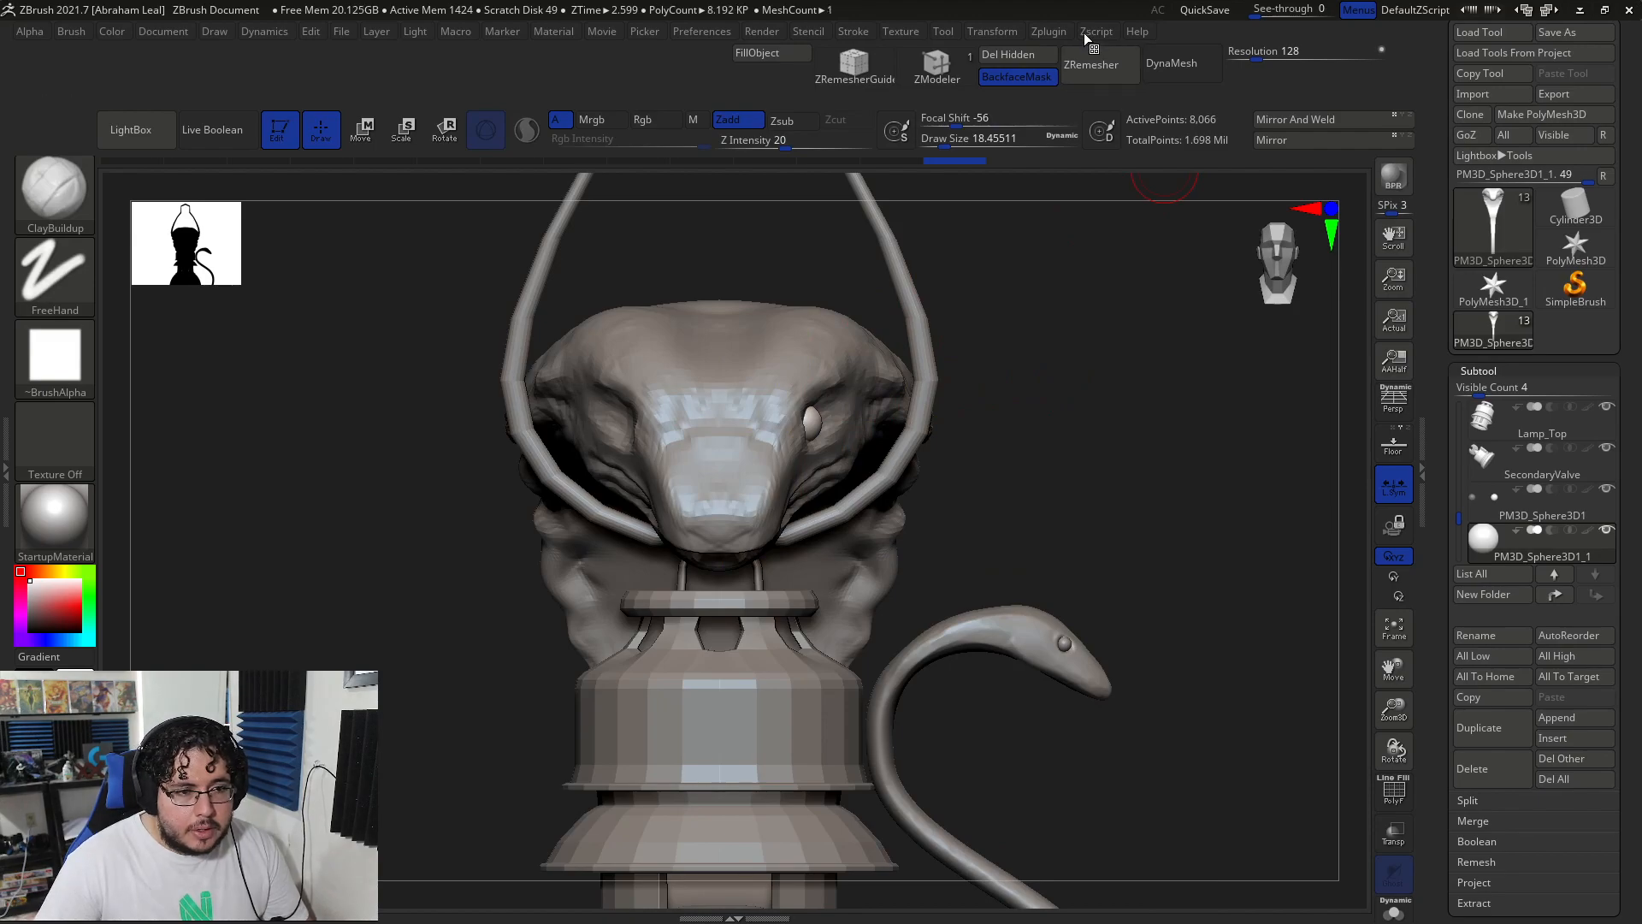
# - Mirror the eye sphere across the X axis, merged into one subtool, and turn off local symmetry
pyautogui.click(1057, 31)
pyautogui.click(1165, 414)
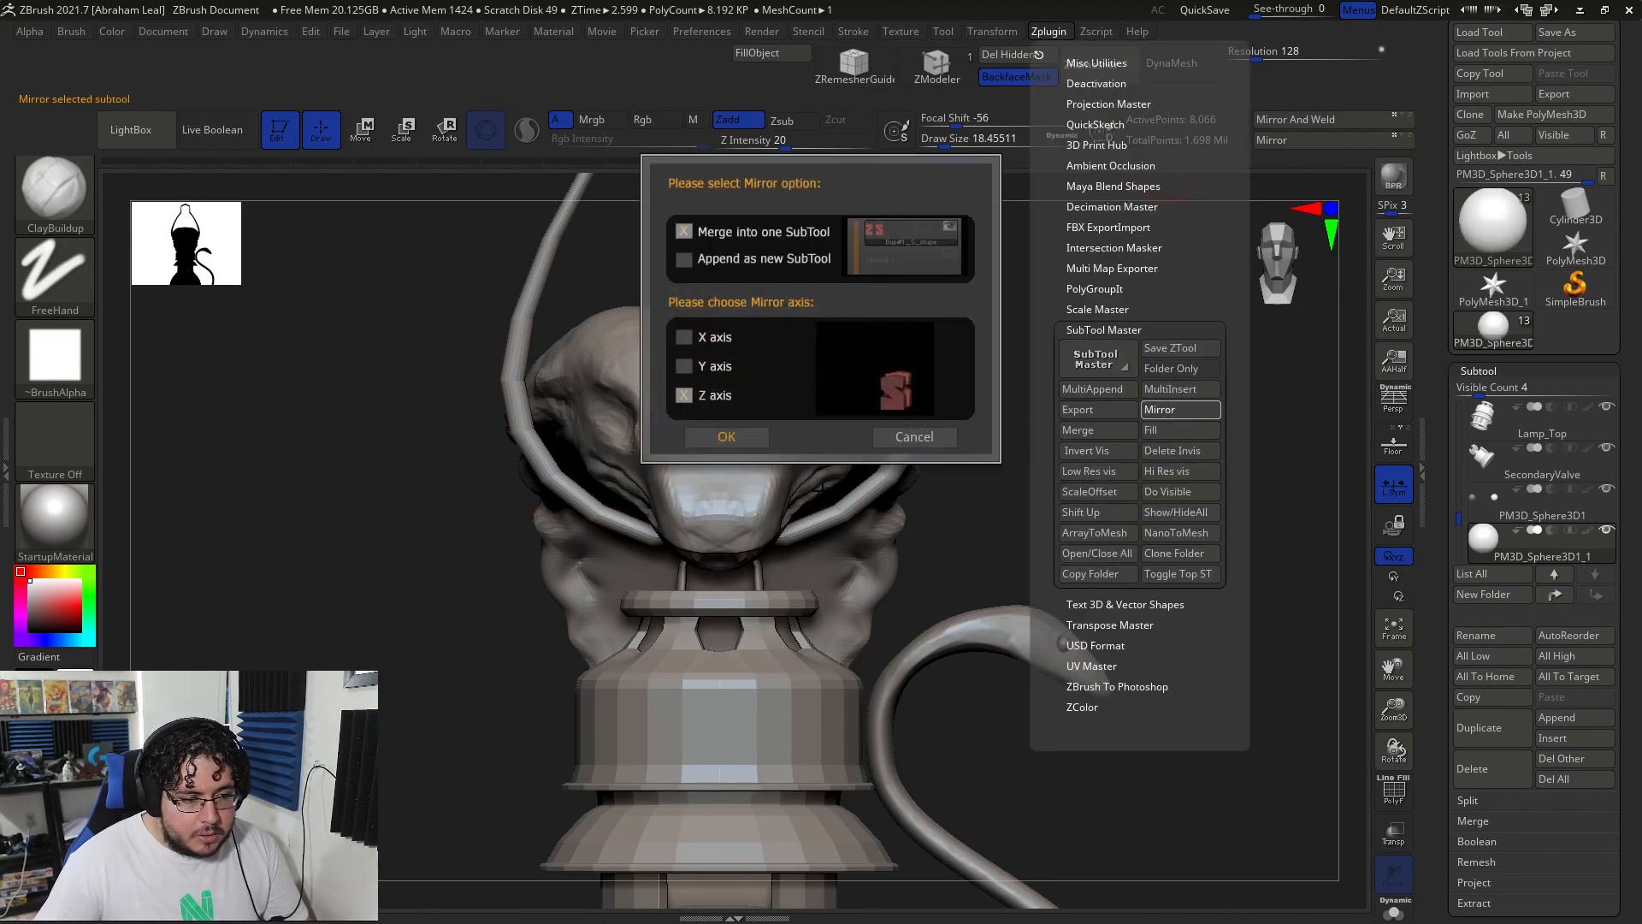
pyautogui.click(684, 337)
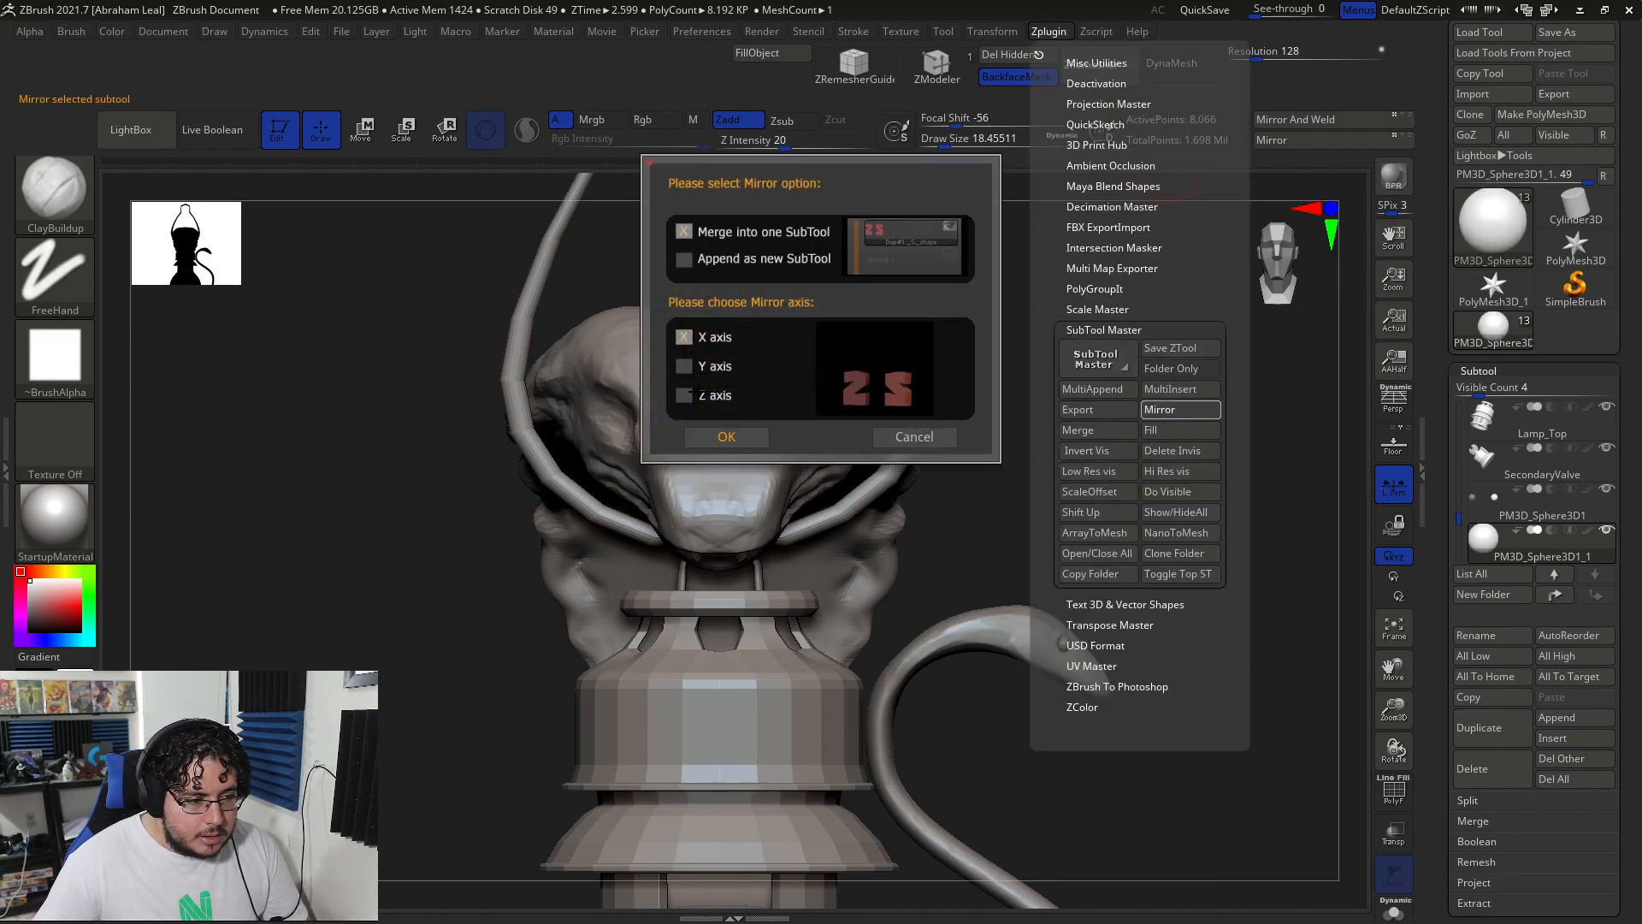
pyautogui.click(726, 436)
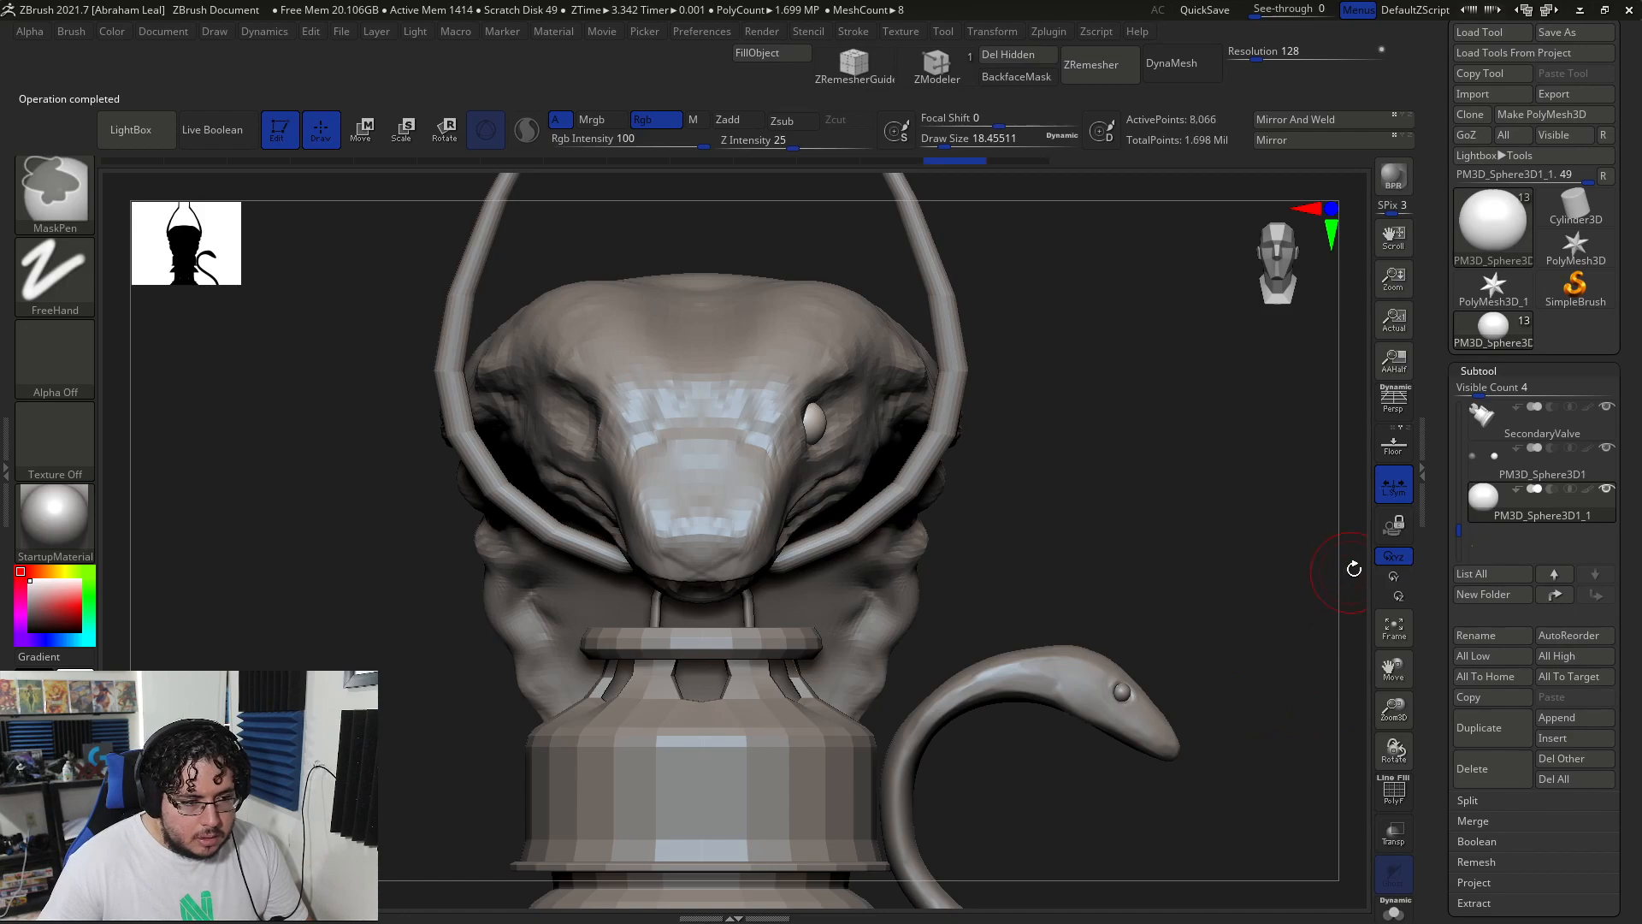
pyautogui.click(1394, 483)
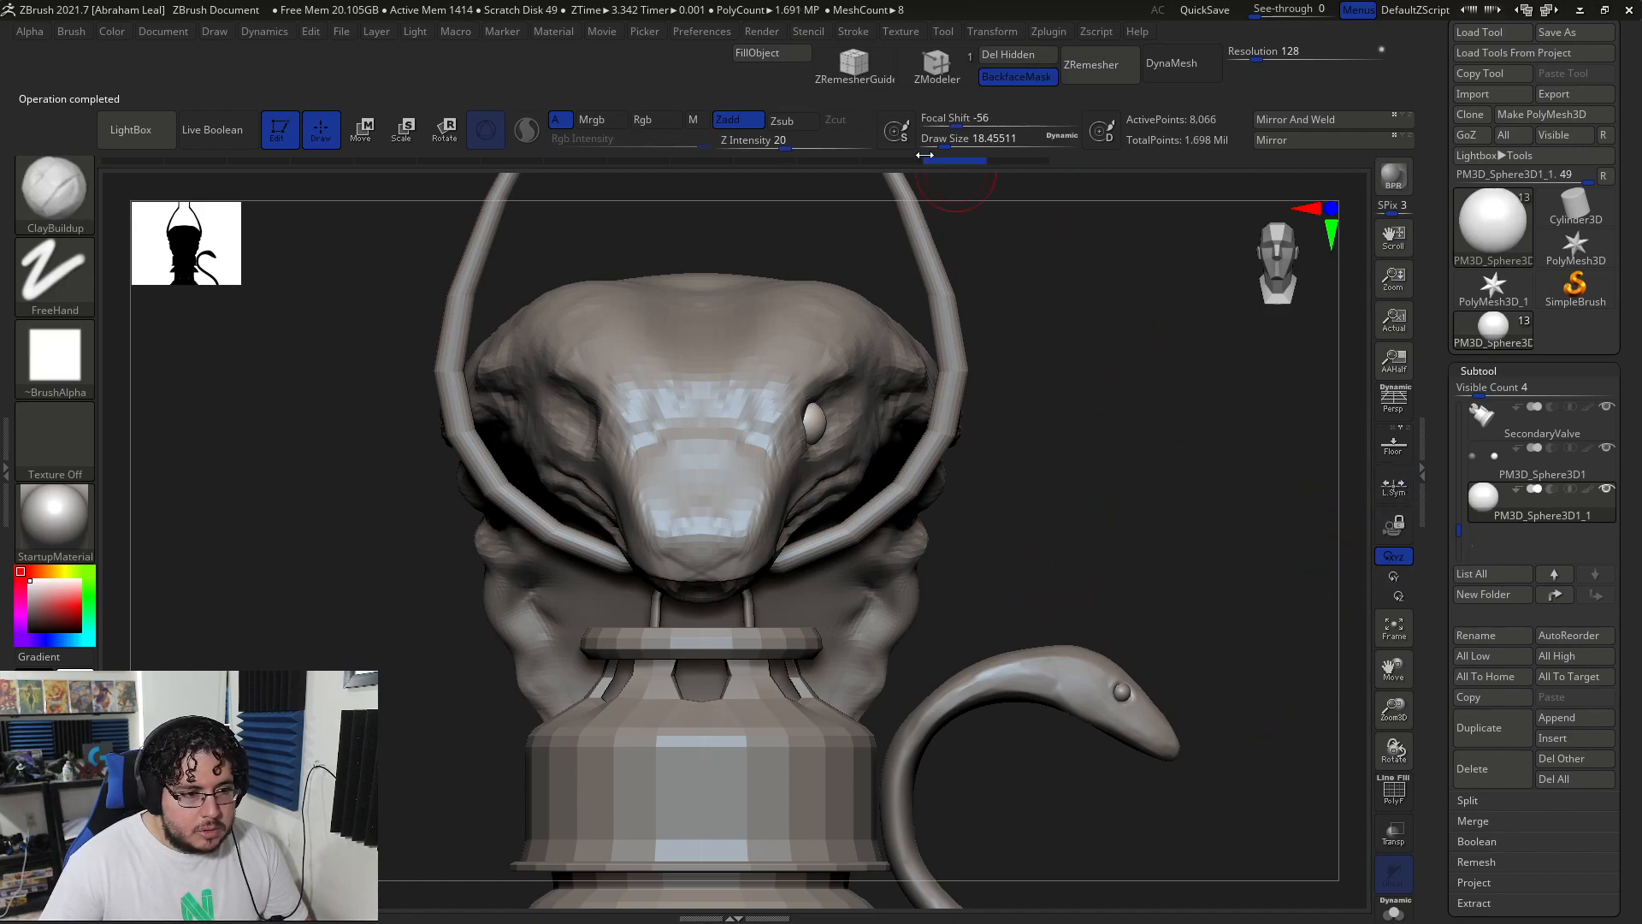
# - Mirror the eye subtool across the X axis again with SubTool Master, merging the result into one subtool
pyautogui.click(1049, 32)
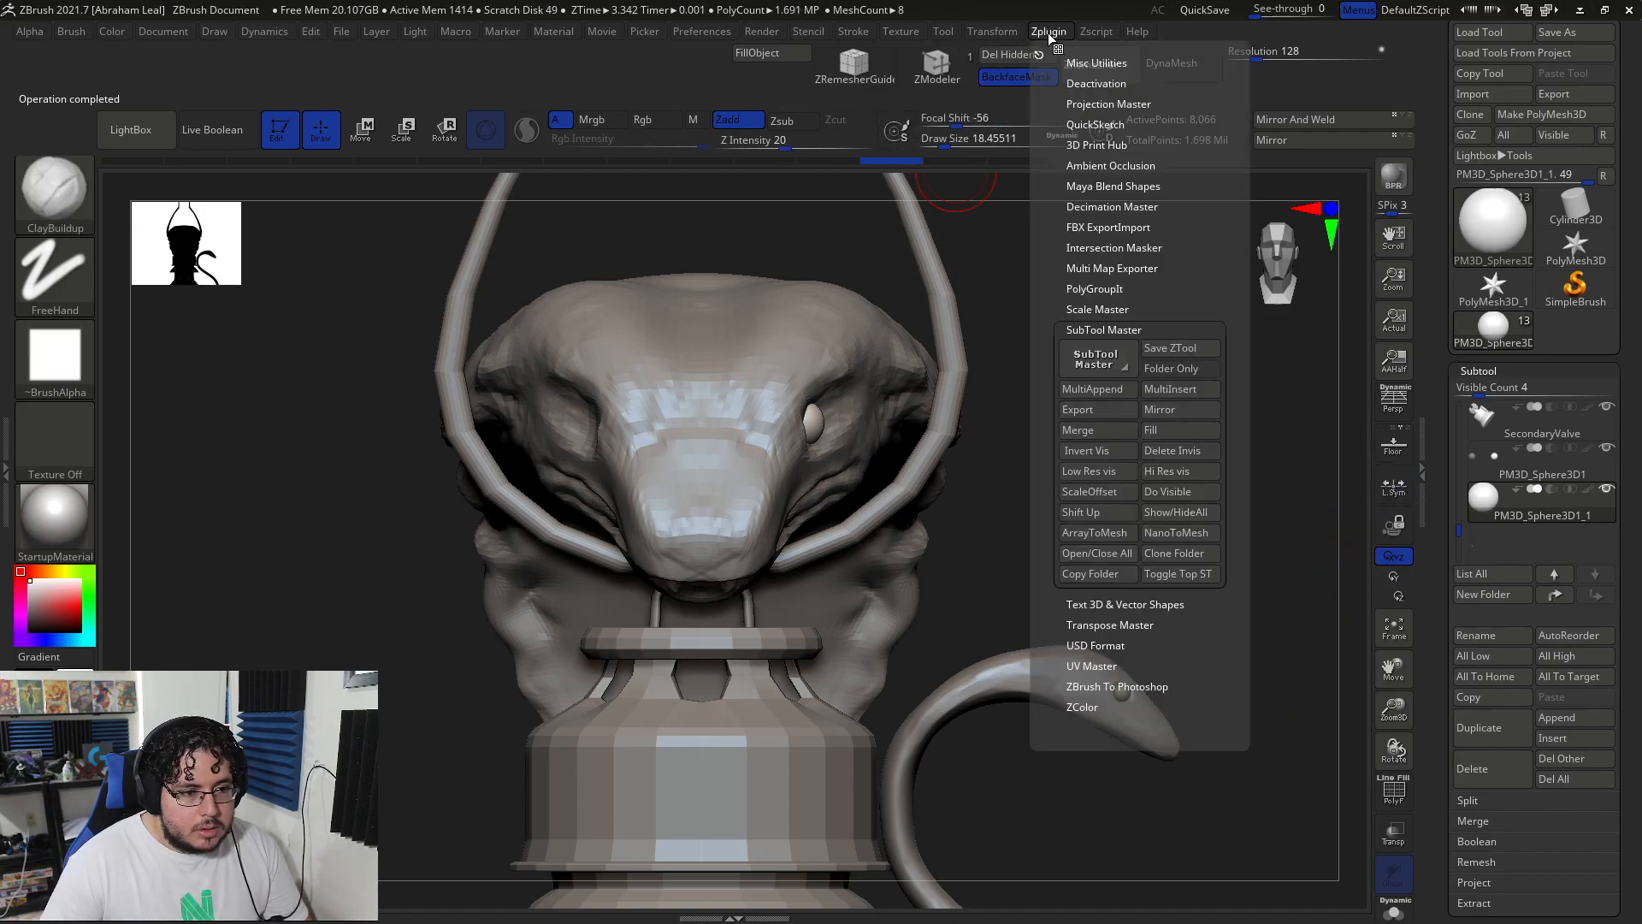
pyautogui.click(1161, 410)
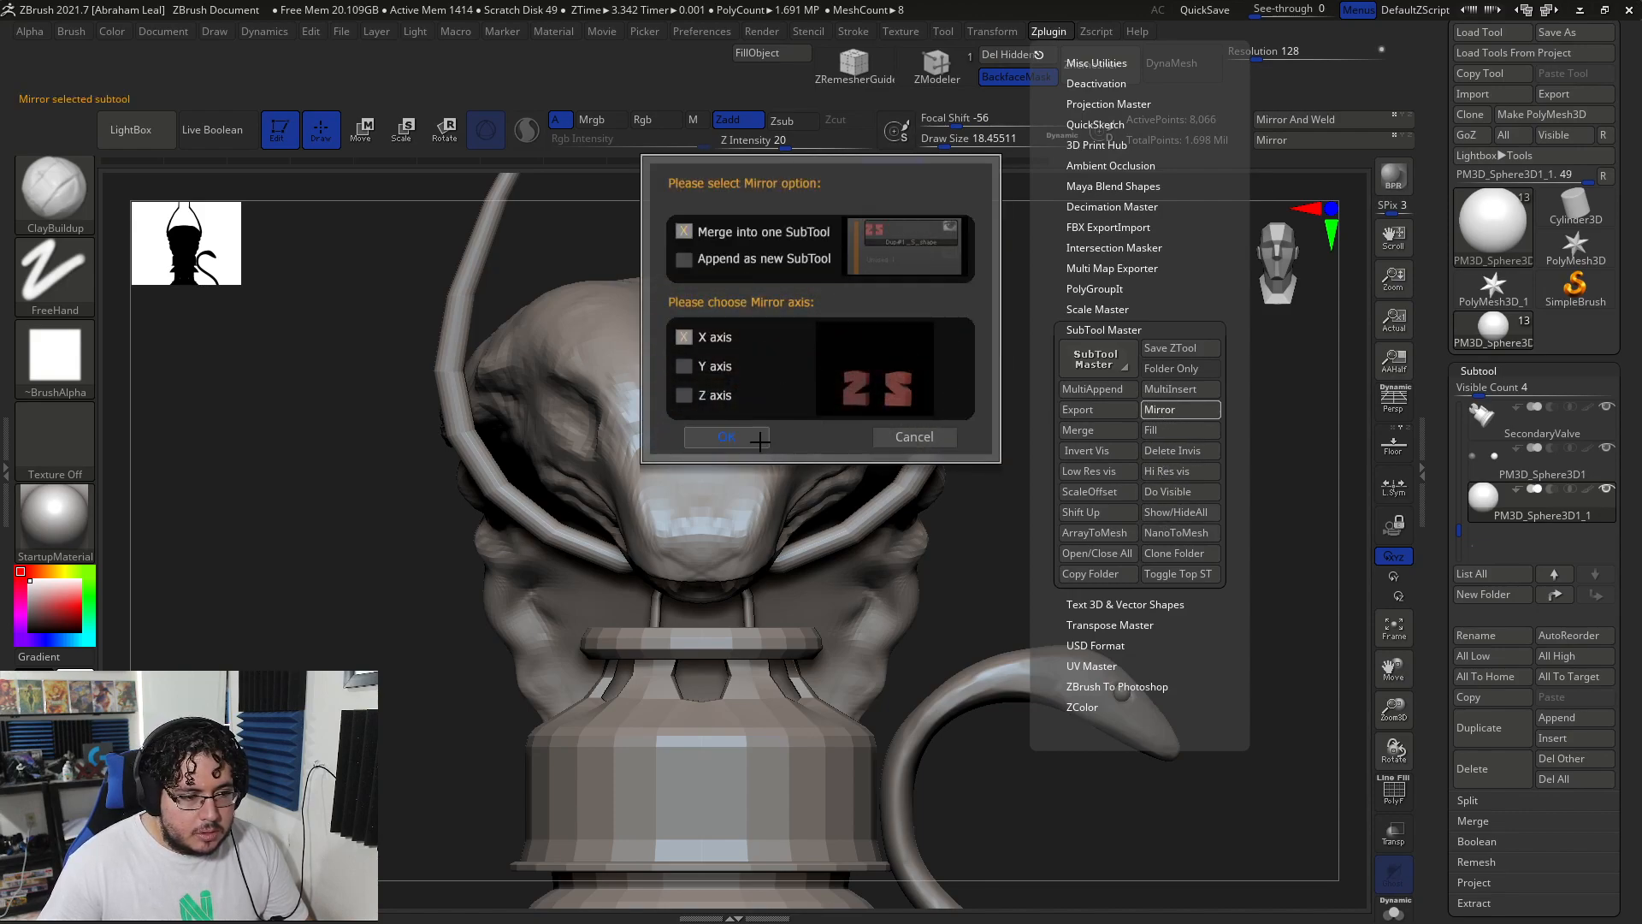
pyautogui.click(730, 437)
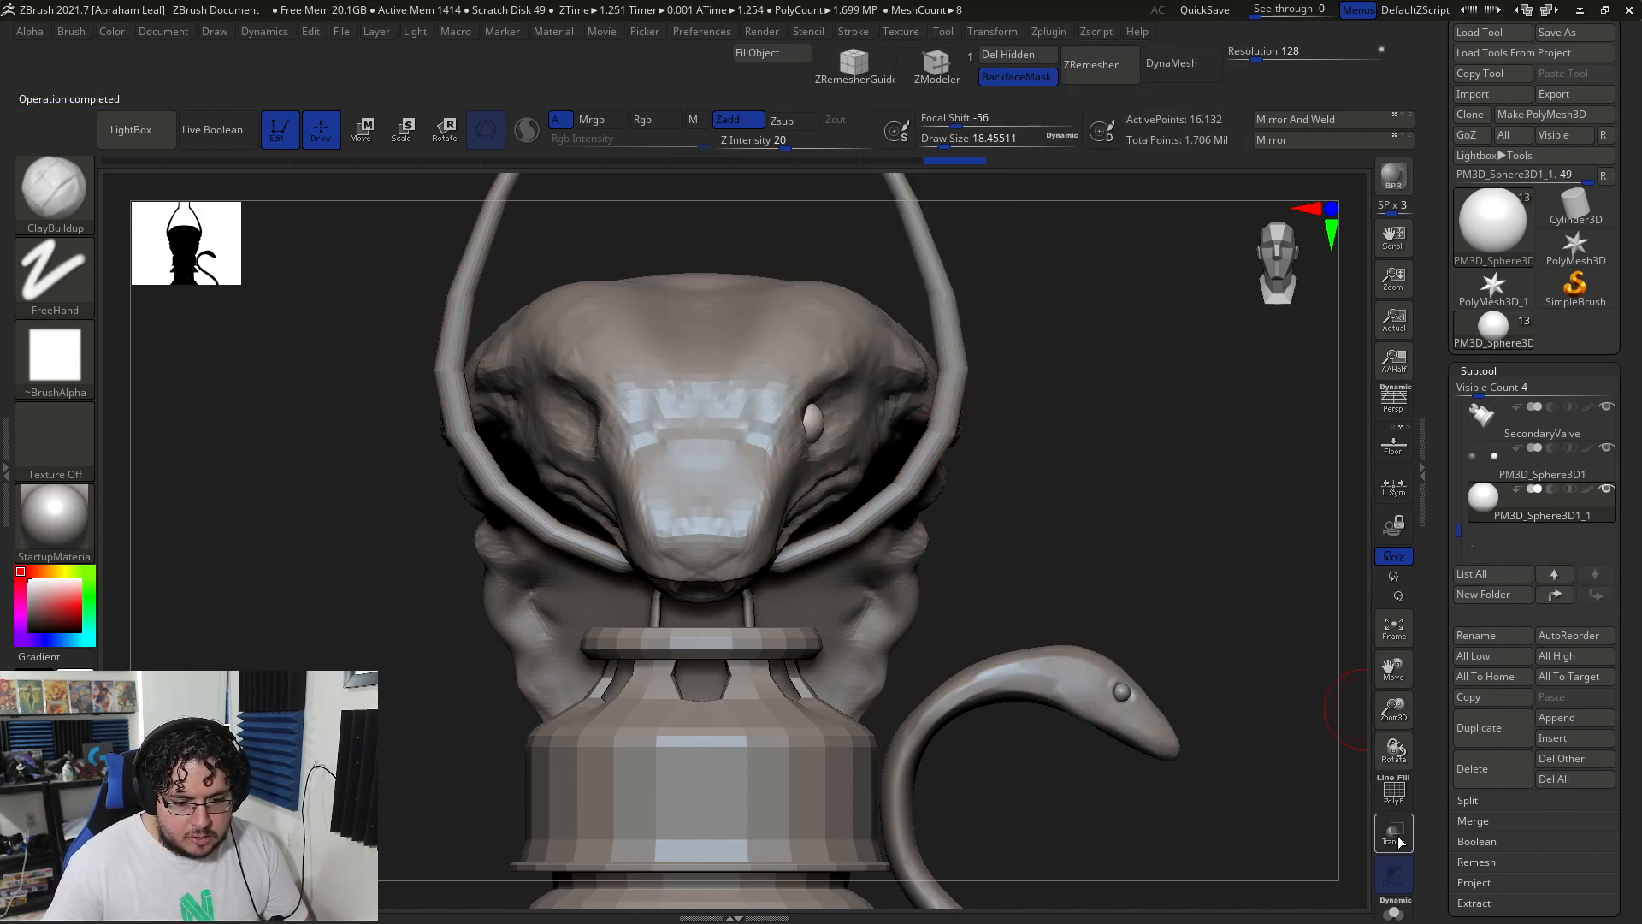
# - Turn on transparency, frame the main snake's head from the front, try shifting the eye sphere sideways, and undo that move
pyautogui.click(1395, 835)
pyautogui.press('f')
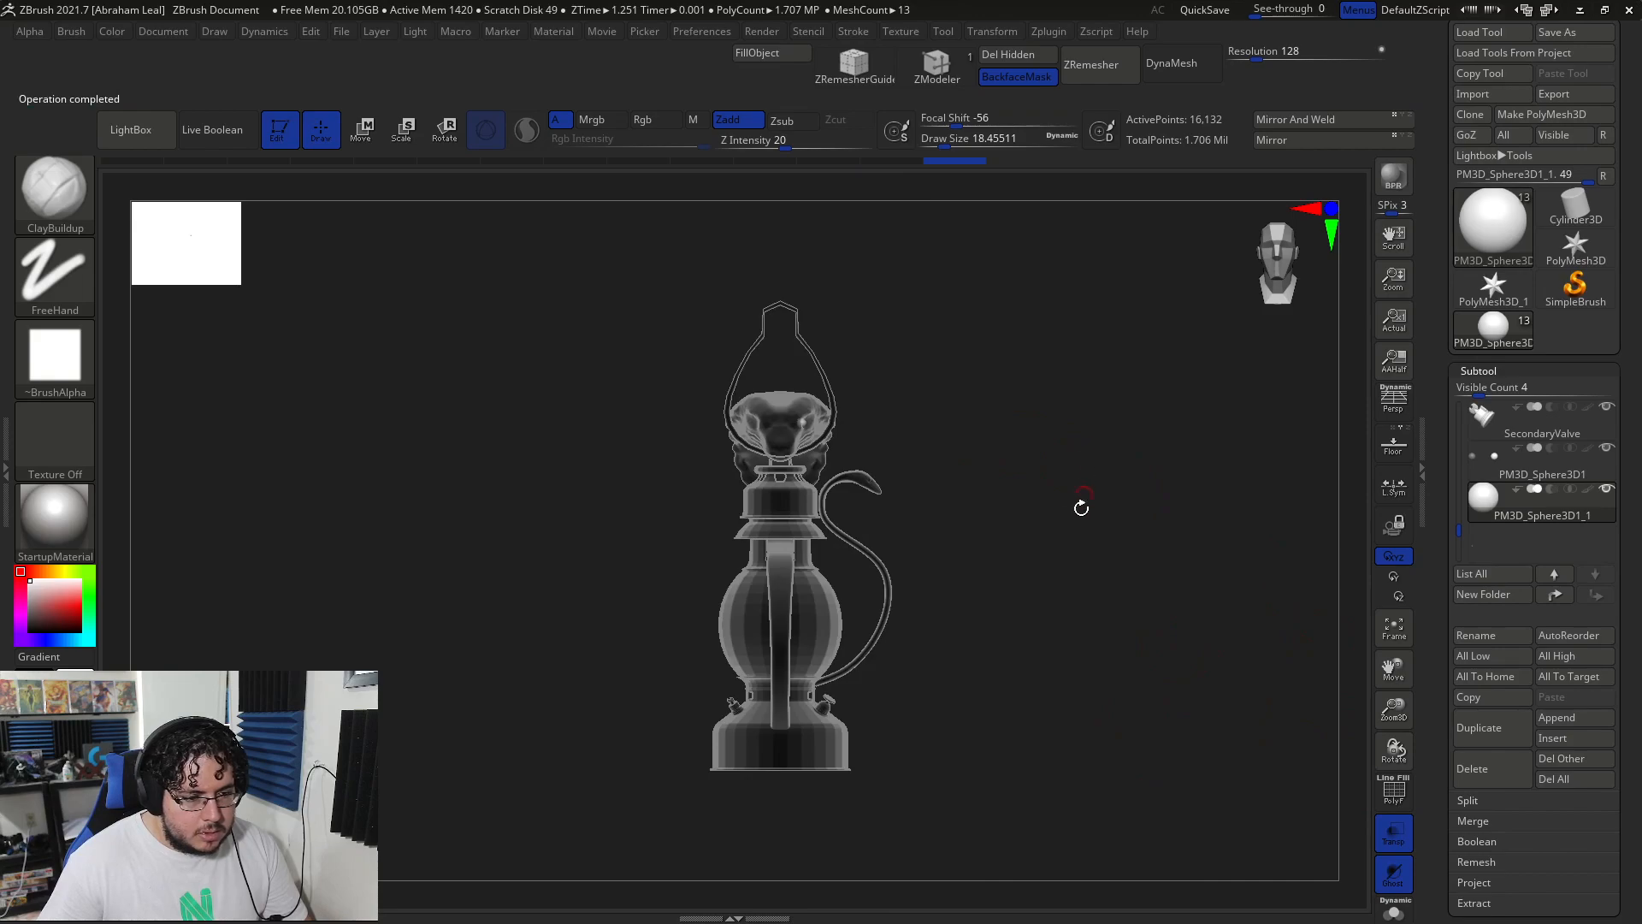
pyautogui.press('w')
pyautogui.keyDown('ctrl'); pyautogui.moveTo(1026, 518); pyautogui.dragTo(1171, 583, button='right'); pyautogui.keyUp('ctrl')
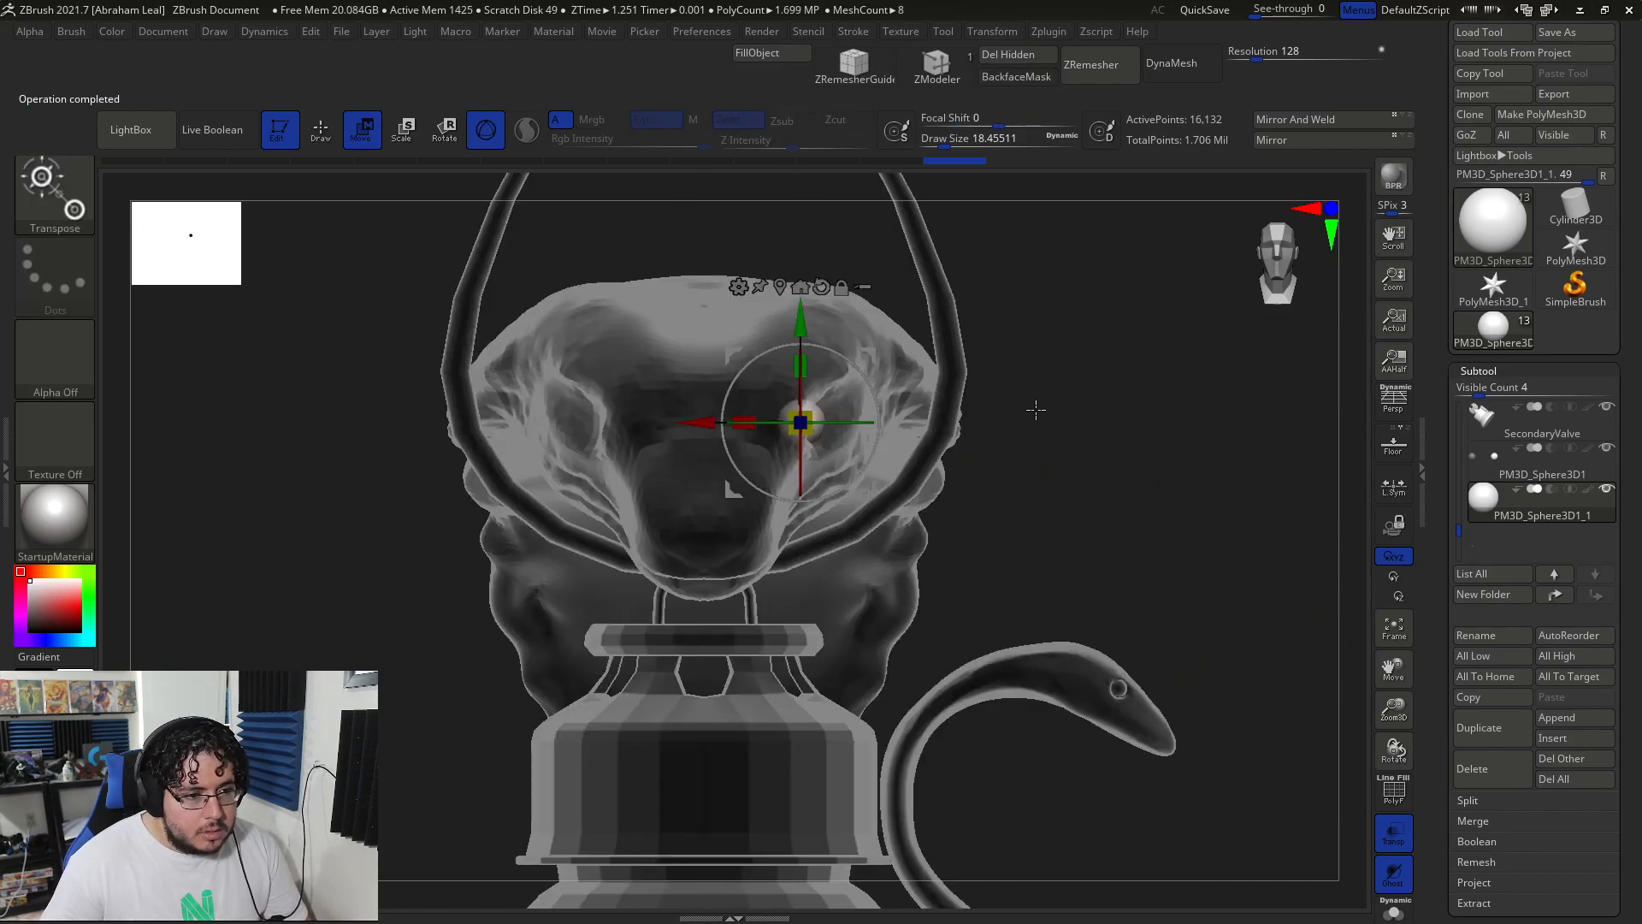
pyautogui.moveTo(704, 422); pyautogui.dragTo(737, 424)
pyautogui.hotkey('ctrl', 'z')
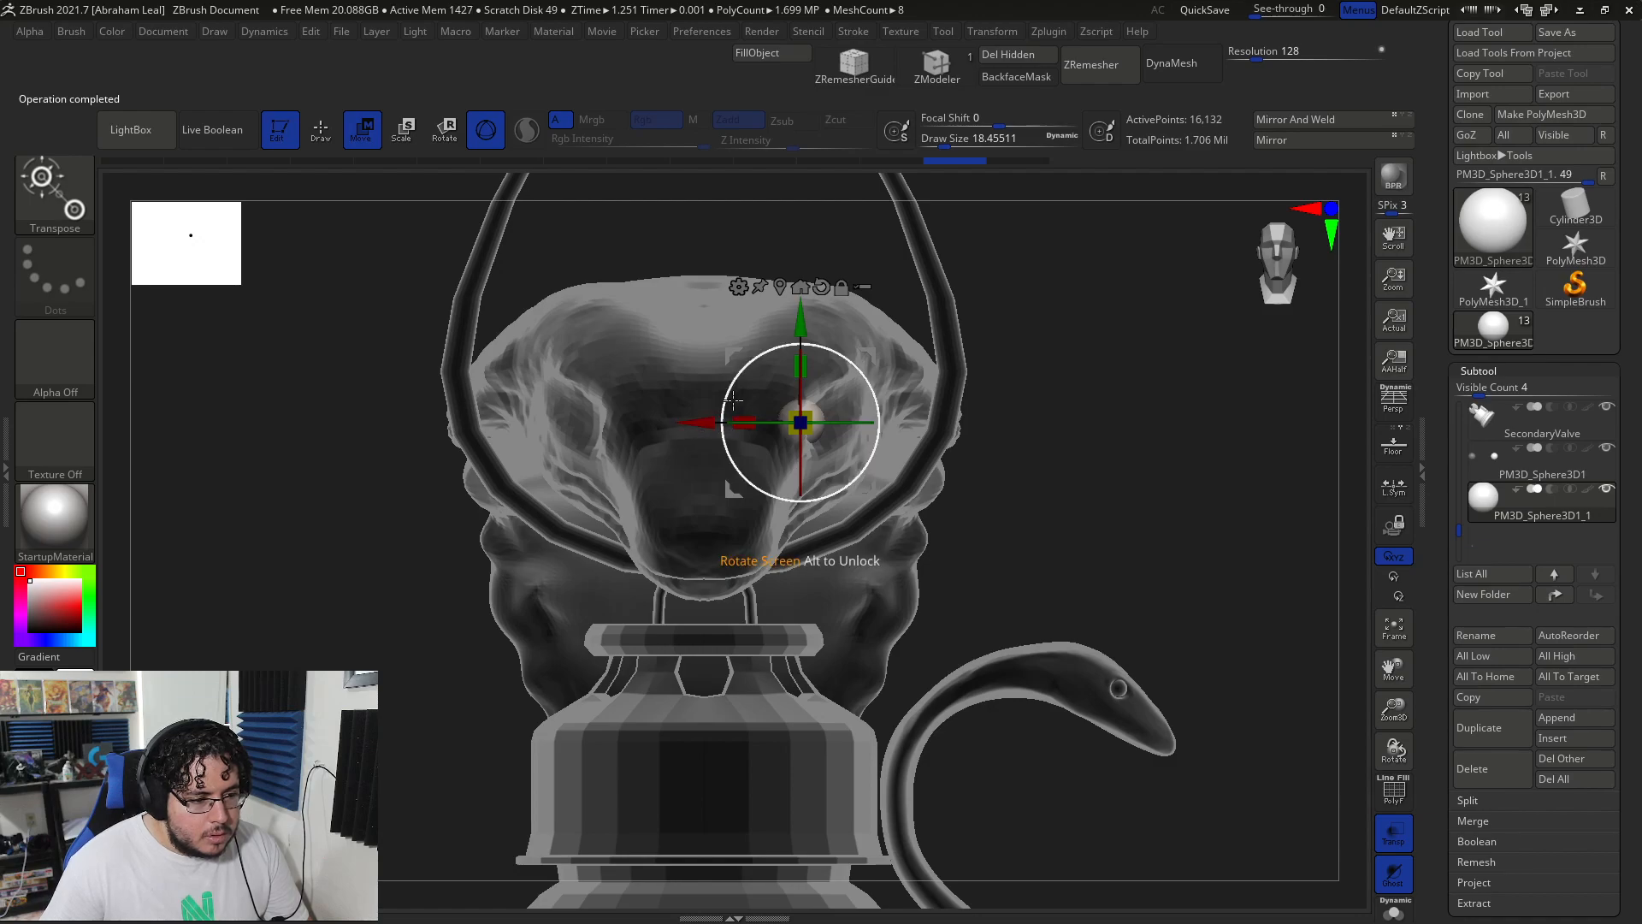
# - Retry the SubTool Master mirror on the eye sphere with Merge into one SubTool and the X axis
pyautogui.click(992, 31)
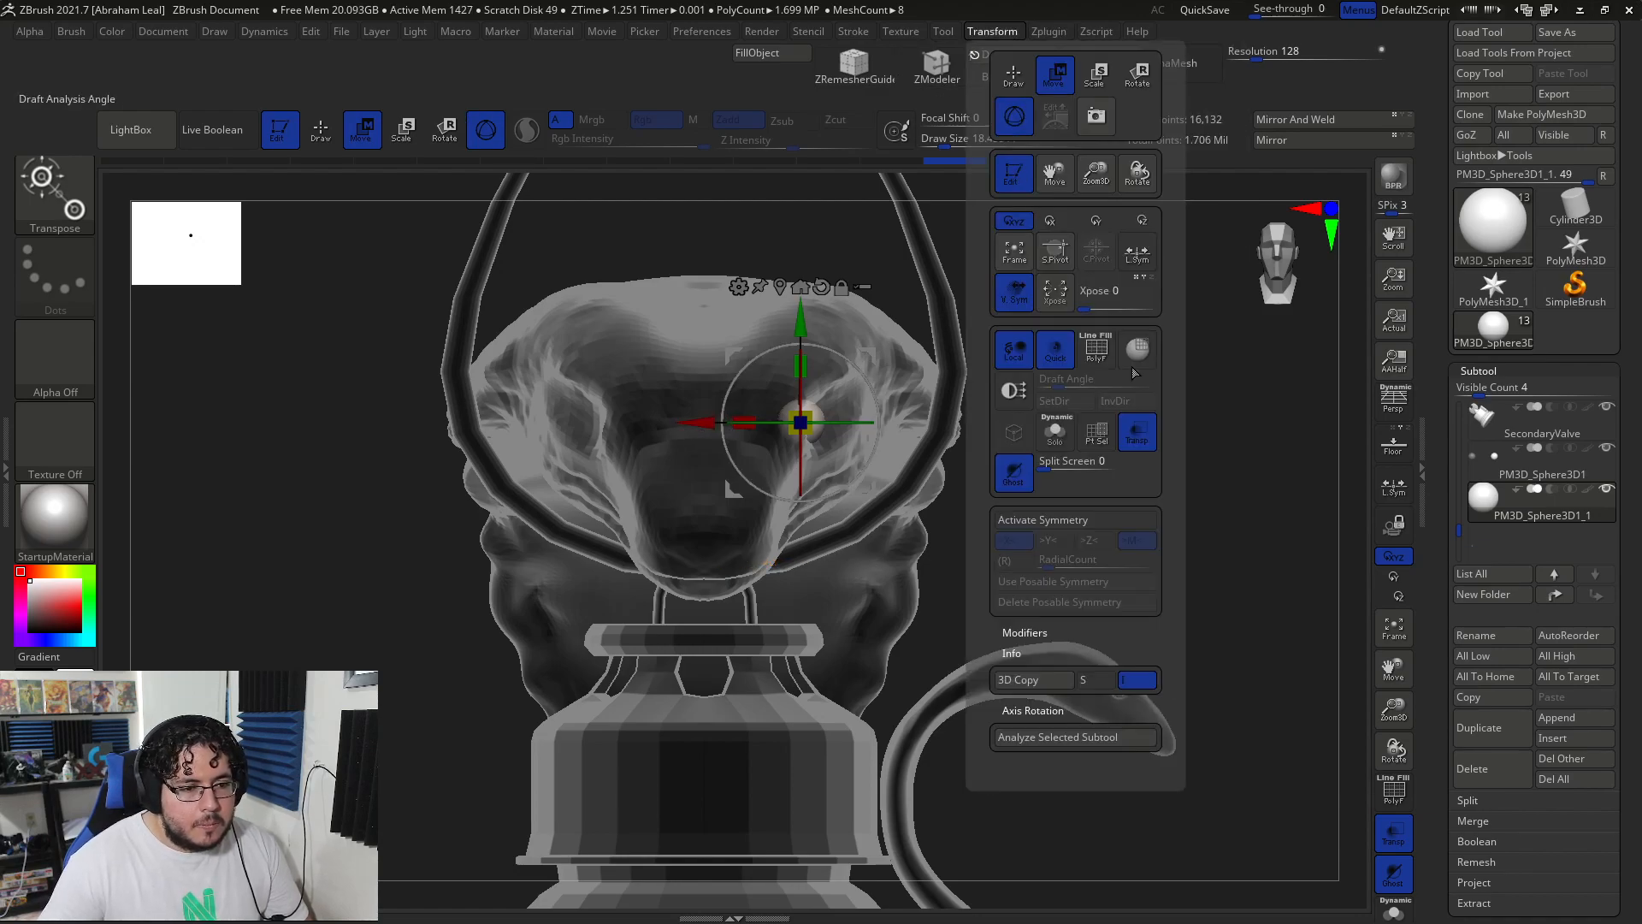
pyautogui.click(1055, 32)
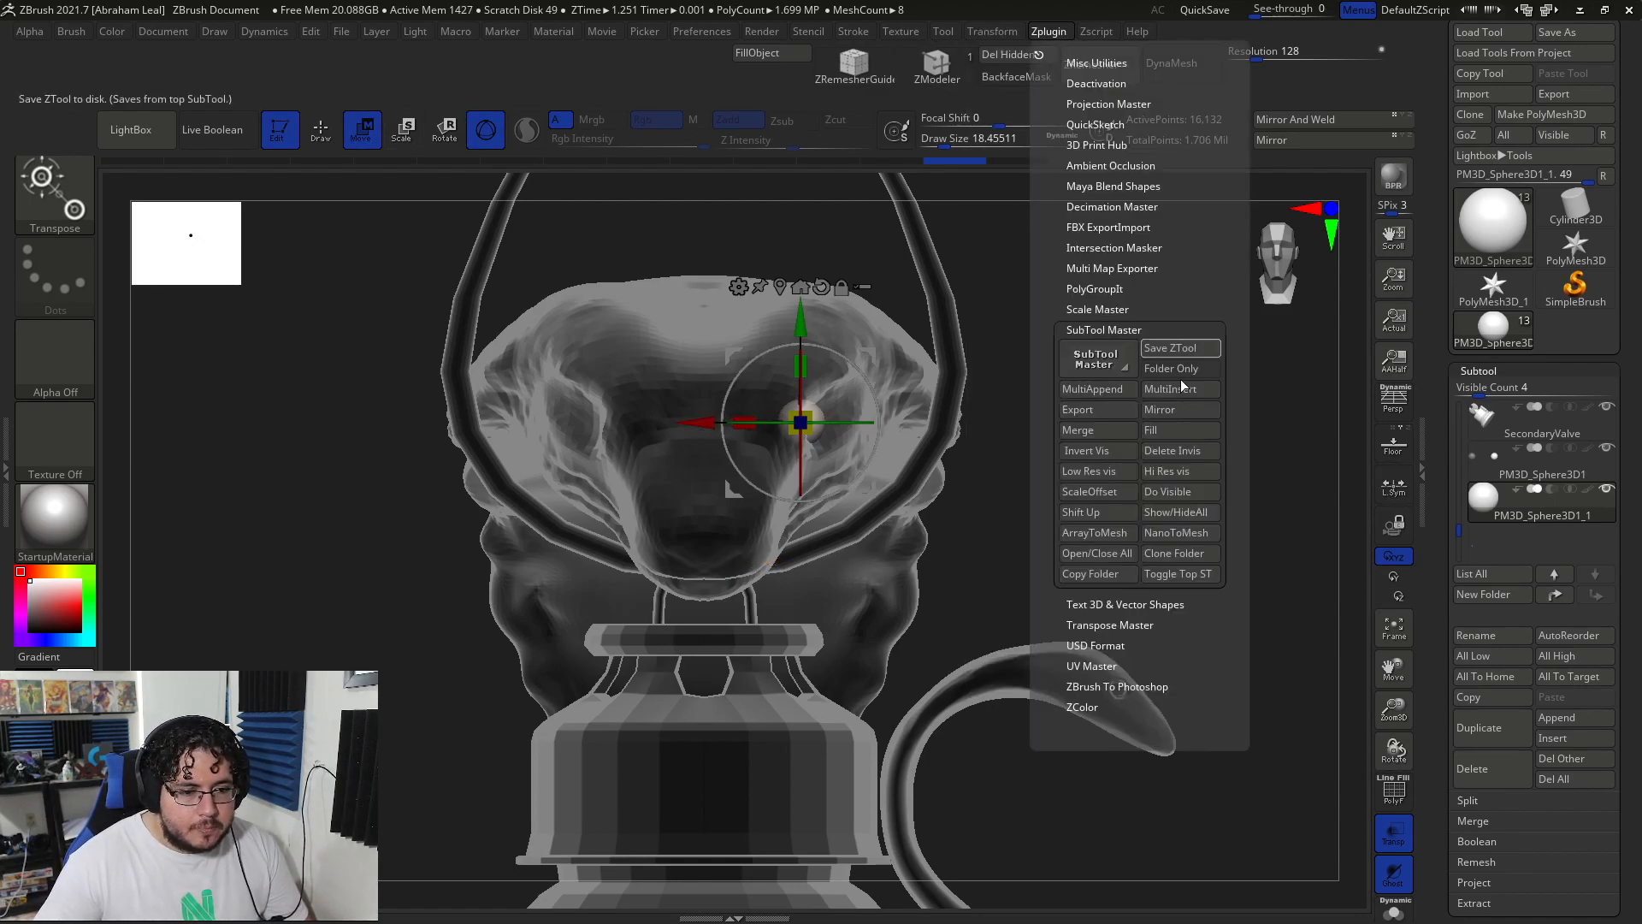
pyautogui.click(1165, 412)
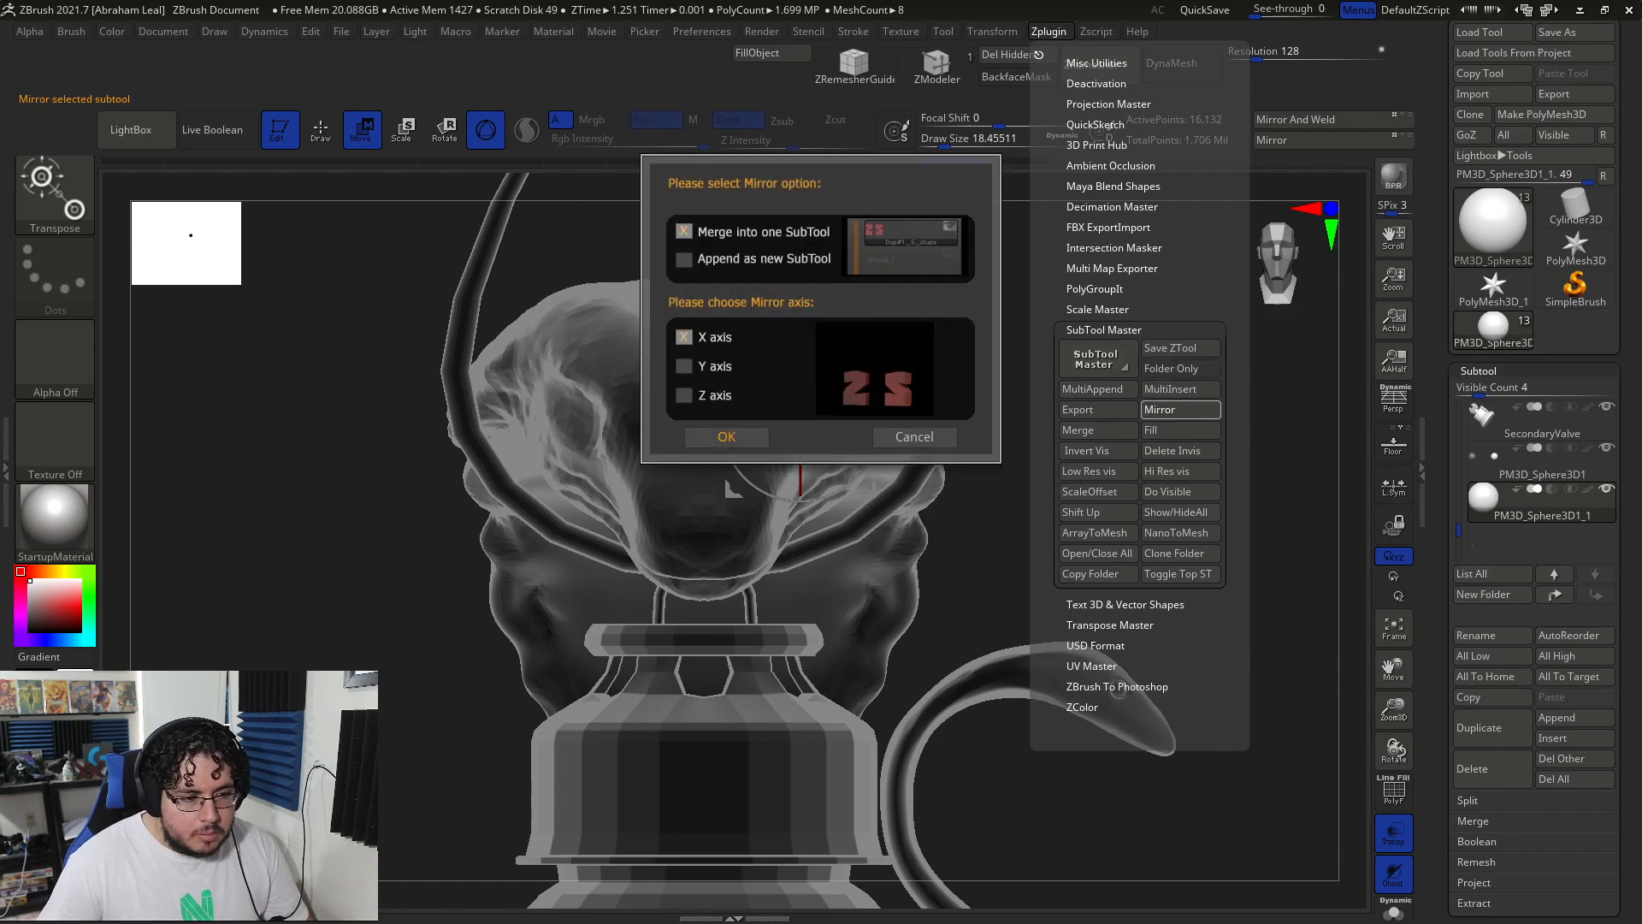
pyautogui.click(725, 438)
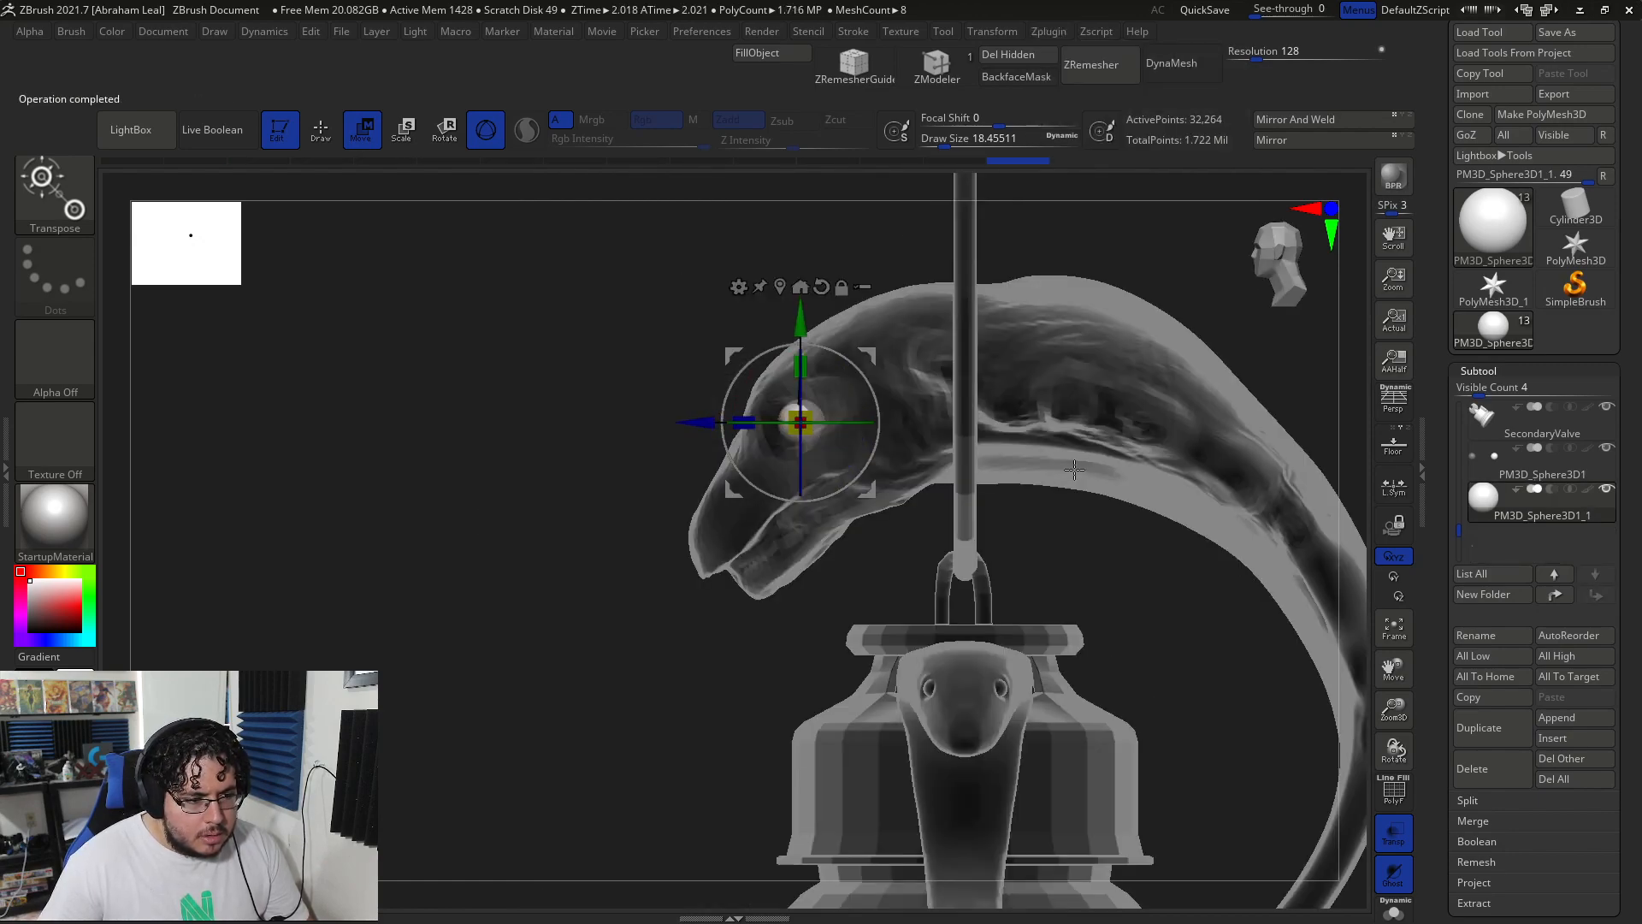
# - Duplicate the eye sphere along the X axis with the gizmo and place the copy in the main snake's opposite eye socket
pyautogui.press('q')
pyautogui.keyDown('shift'); pyautogui.moveTo(612, 428); pyautogui.dragTo(736, 407); pyautogui.keyUp('shift')
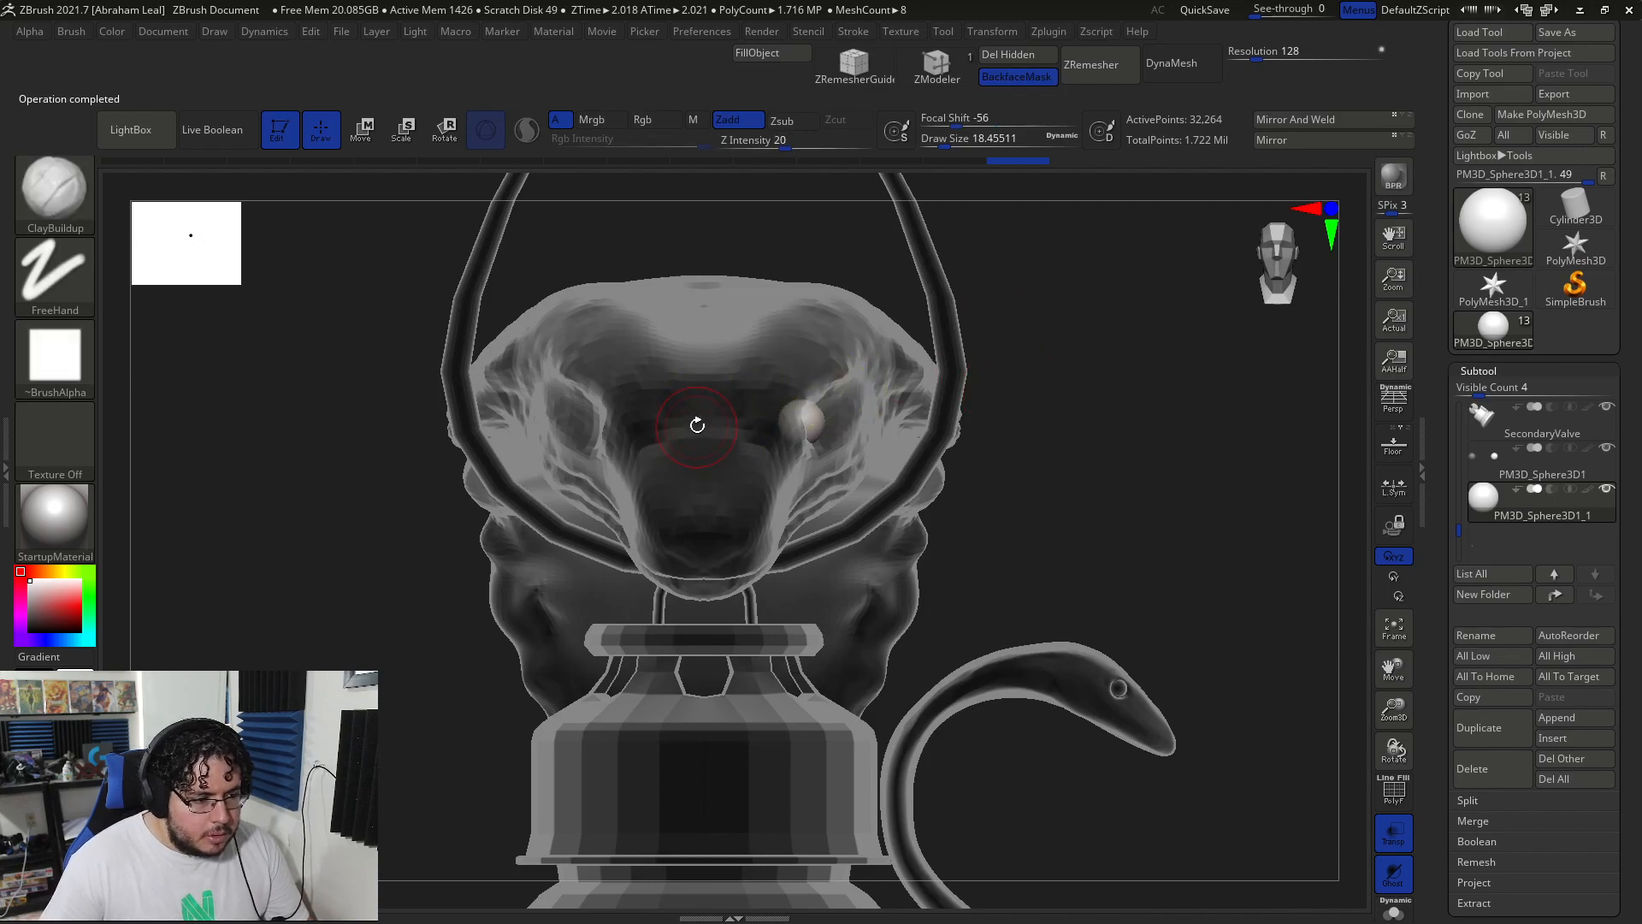
pyautogui.press('w')
pyautogui.moveTo(693, 419)
pyautogui.keyDown('ctrl'); pyautogui.mouseDown()
pyautogui.moveTo(484, 414)
pyautogui.moveTo(510, 422)
pyautogui.mouseUp(); pyautogui.keyUp('ctrl')
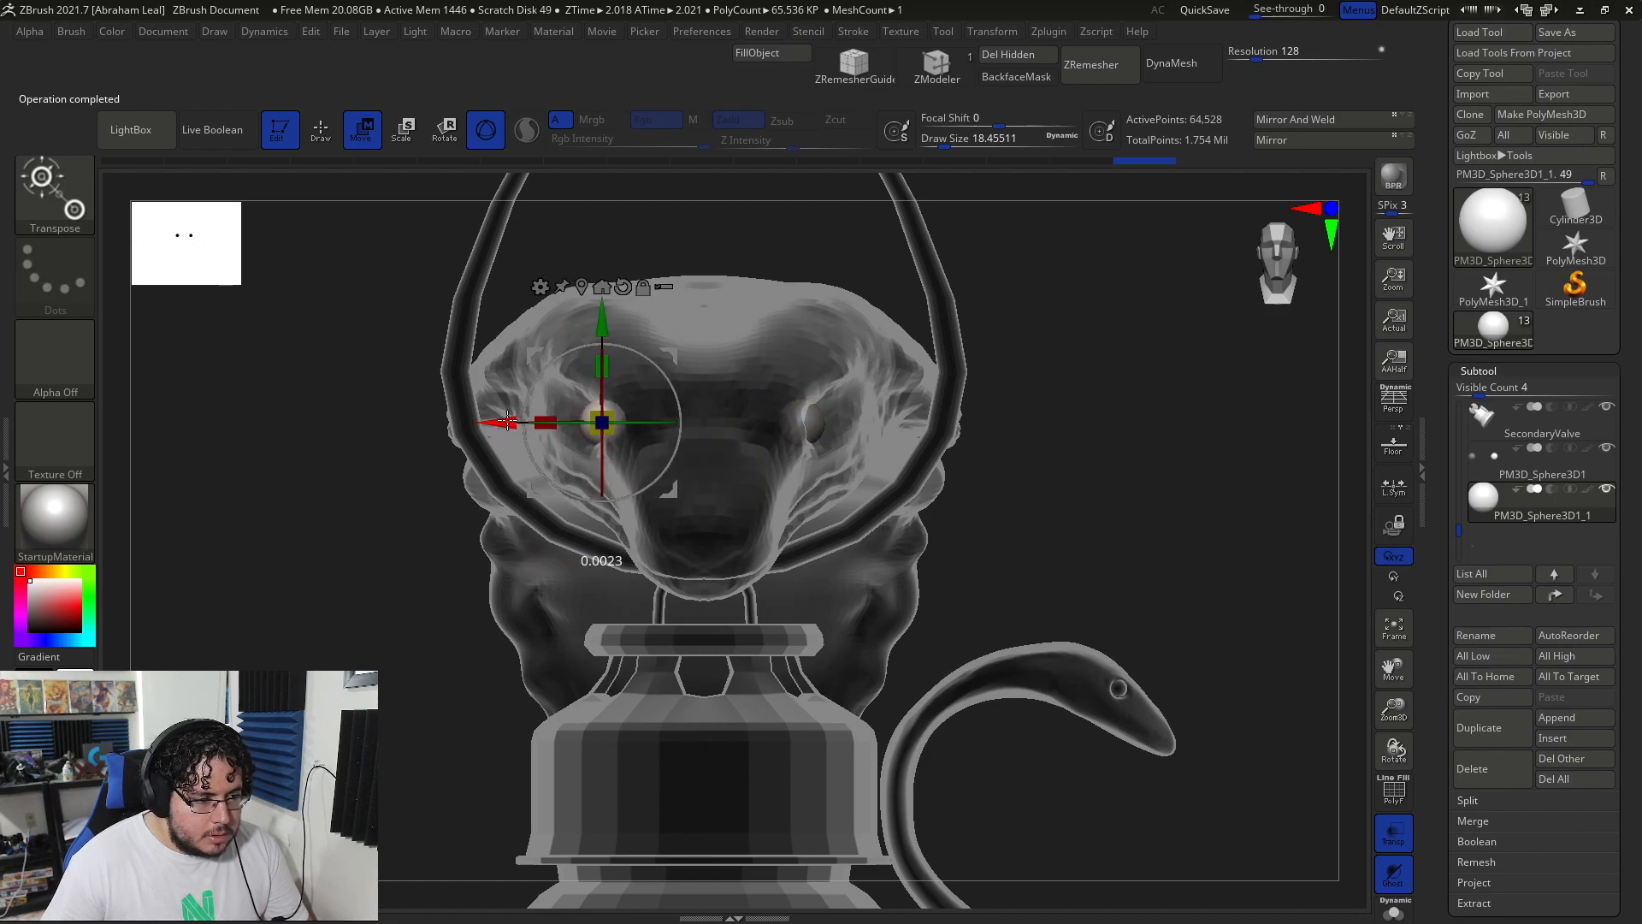
pyautogui.press('q')
pyautogui.moveTo(1138, 437)
pyautogui.keyDown('alt'); pyautogui.mouseDown()
pyautogui.moveTo(1140, 390)
pyautogui.moveTo(1064, 417)
pyautogui.mouseUp(); pyautogui.keyUp('alt')
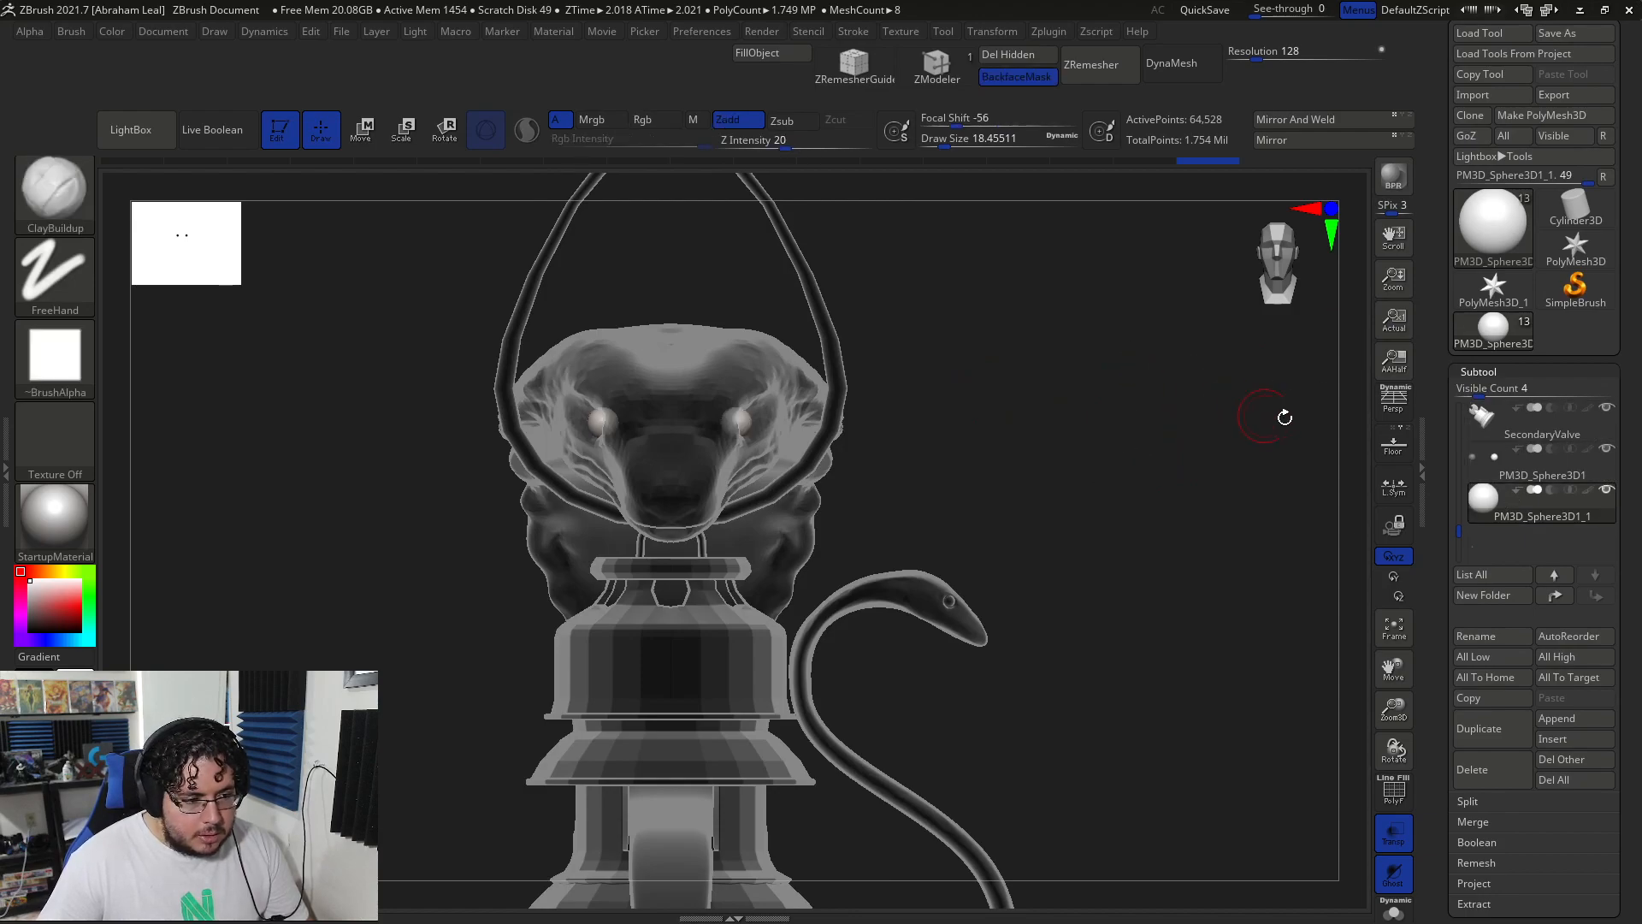
# - Try Mirror And Weld from the Modify Topology options on the eye subtool
pyautogui.click(1480, 371)
pyautogui.moveTo(1543, 455); pyautogui.dragTo(1543, 431)
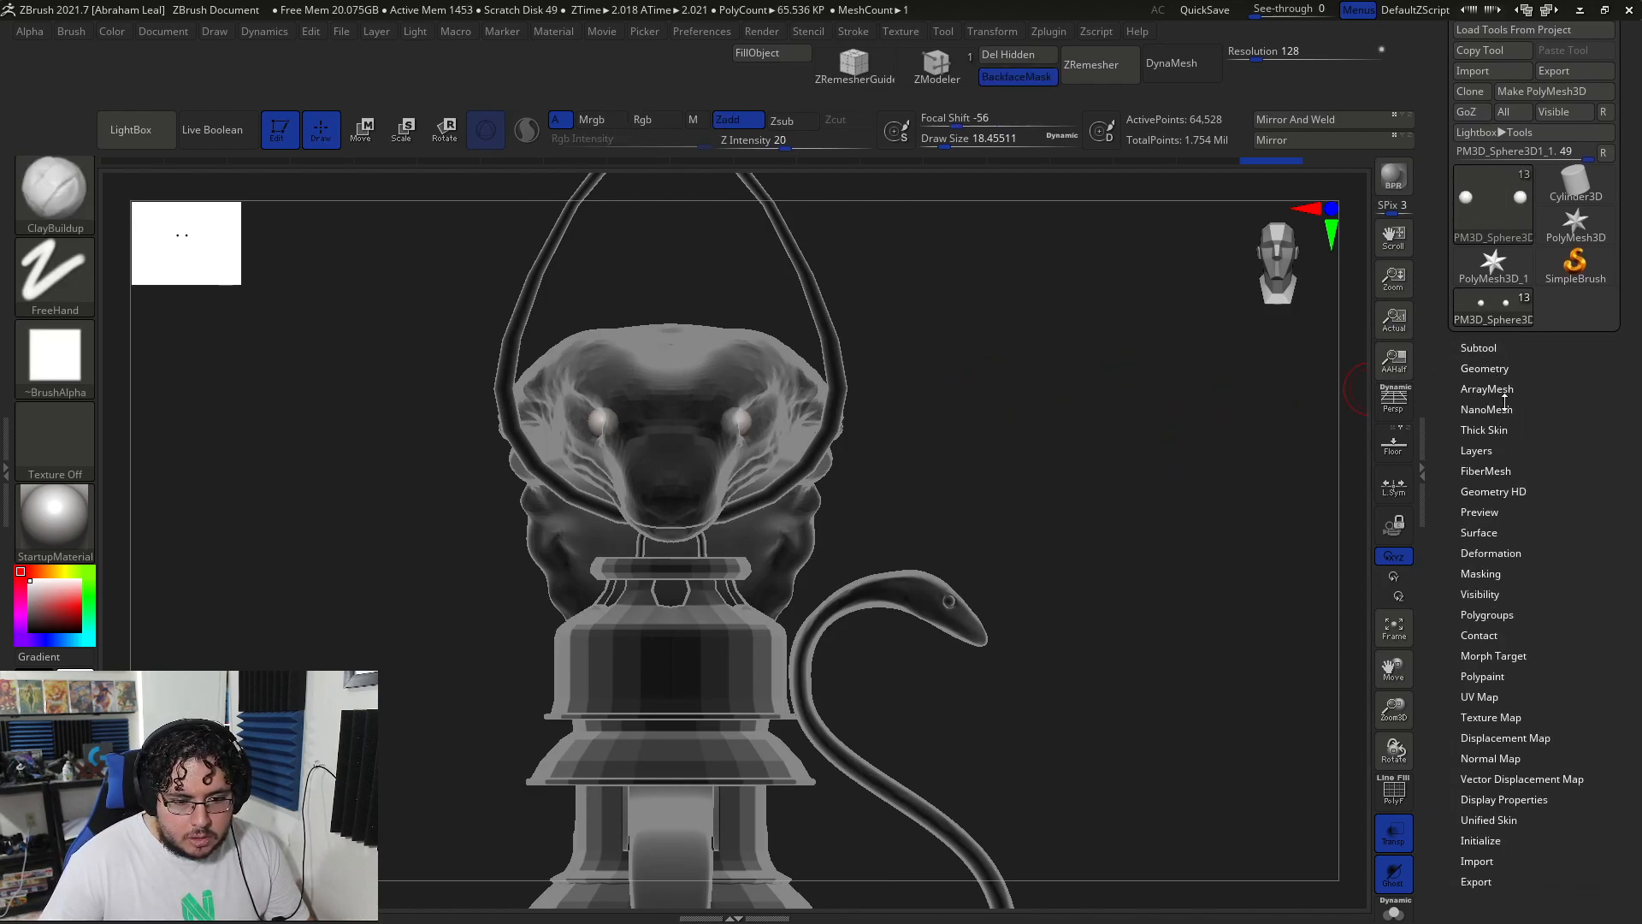
pyautogui.click(1488, 369)
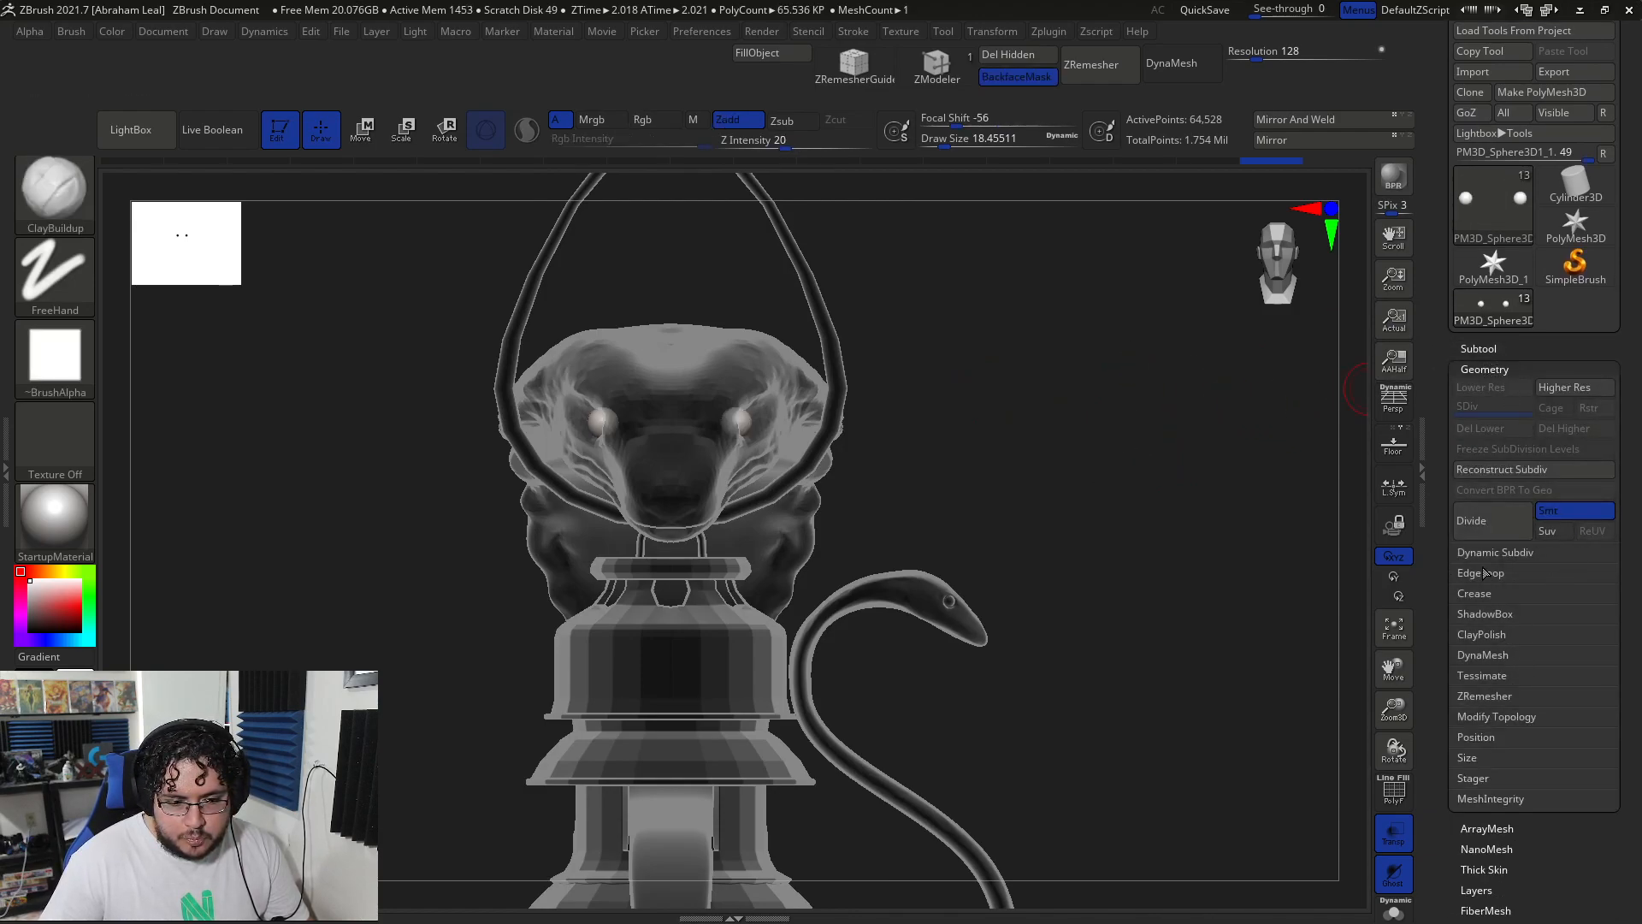
pyautogui.click(1509, 717)
pyautogui.click(1497, 776)
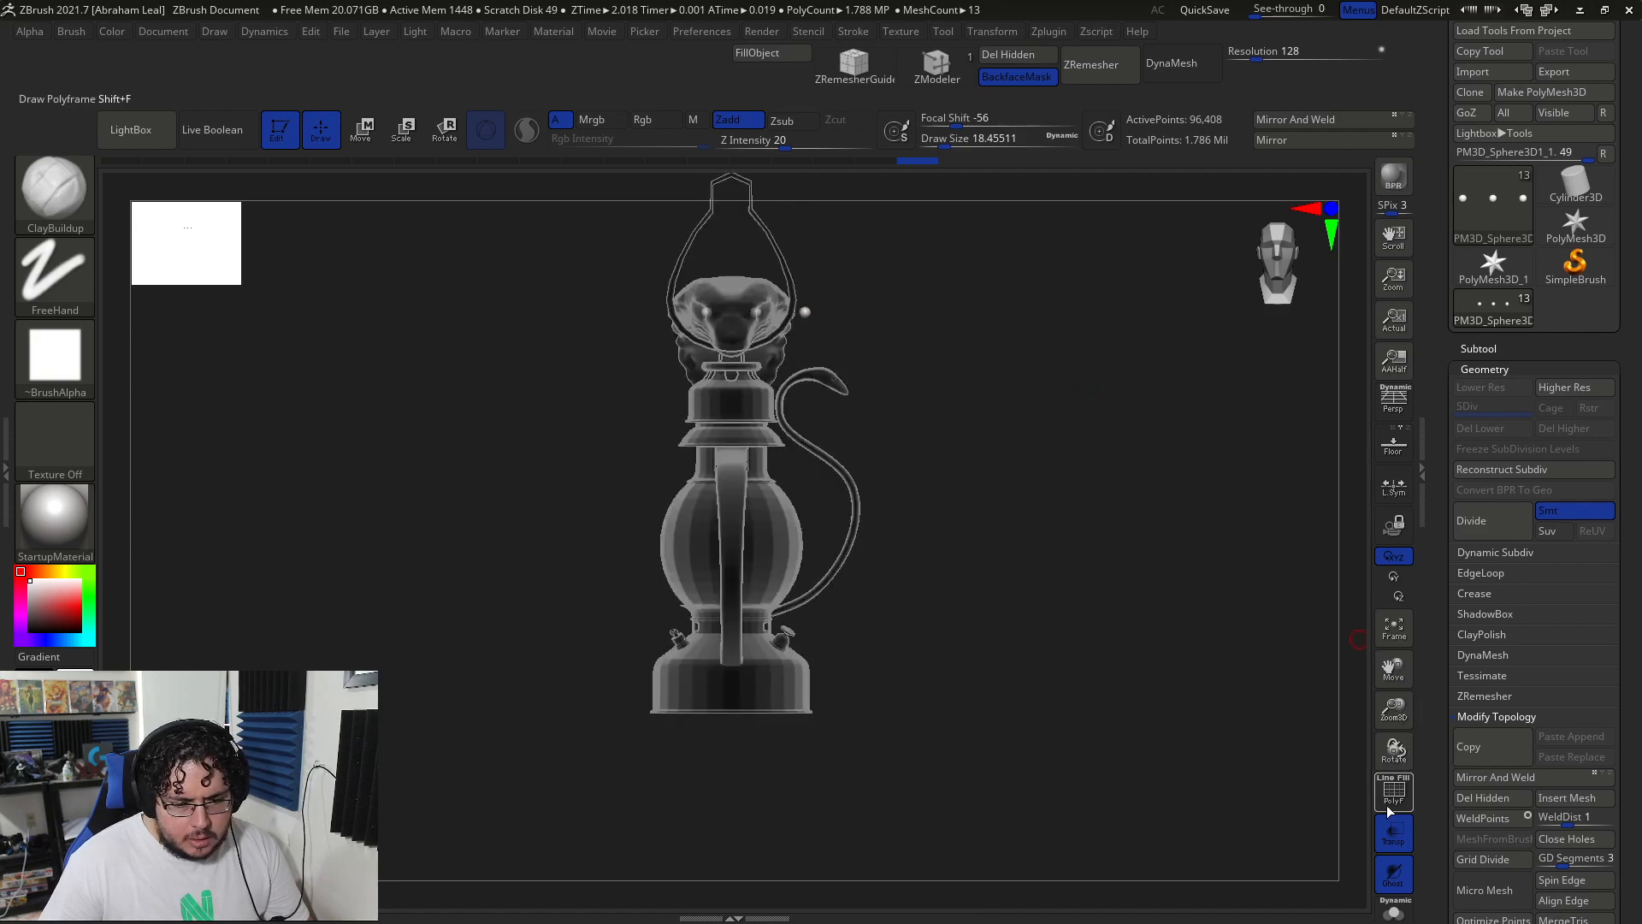
# - Show the floor grid, then switch to Maya and check the lamp's placement against the grid in the front view
pyautogui.click(1394, 444)
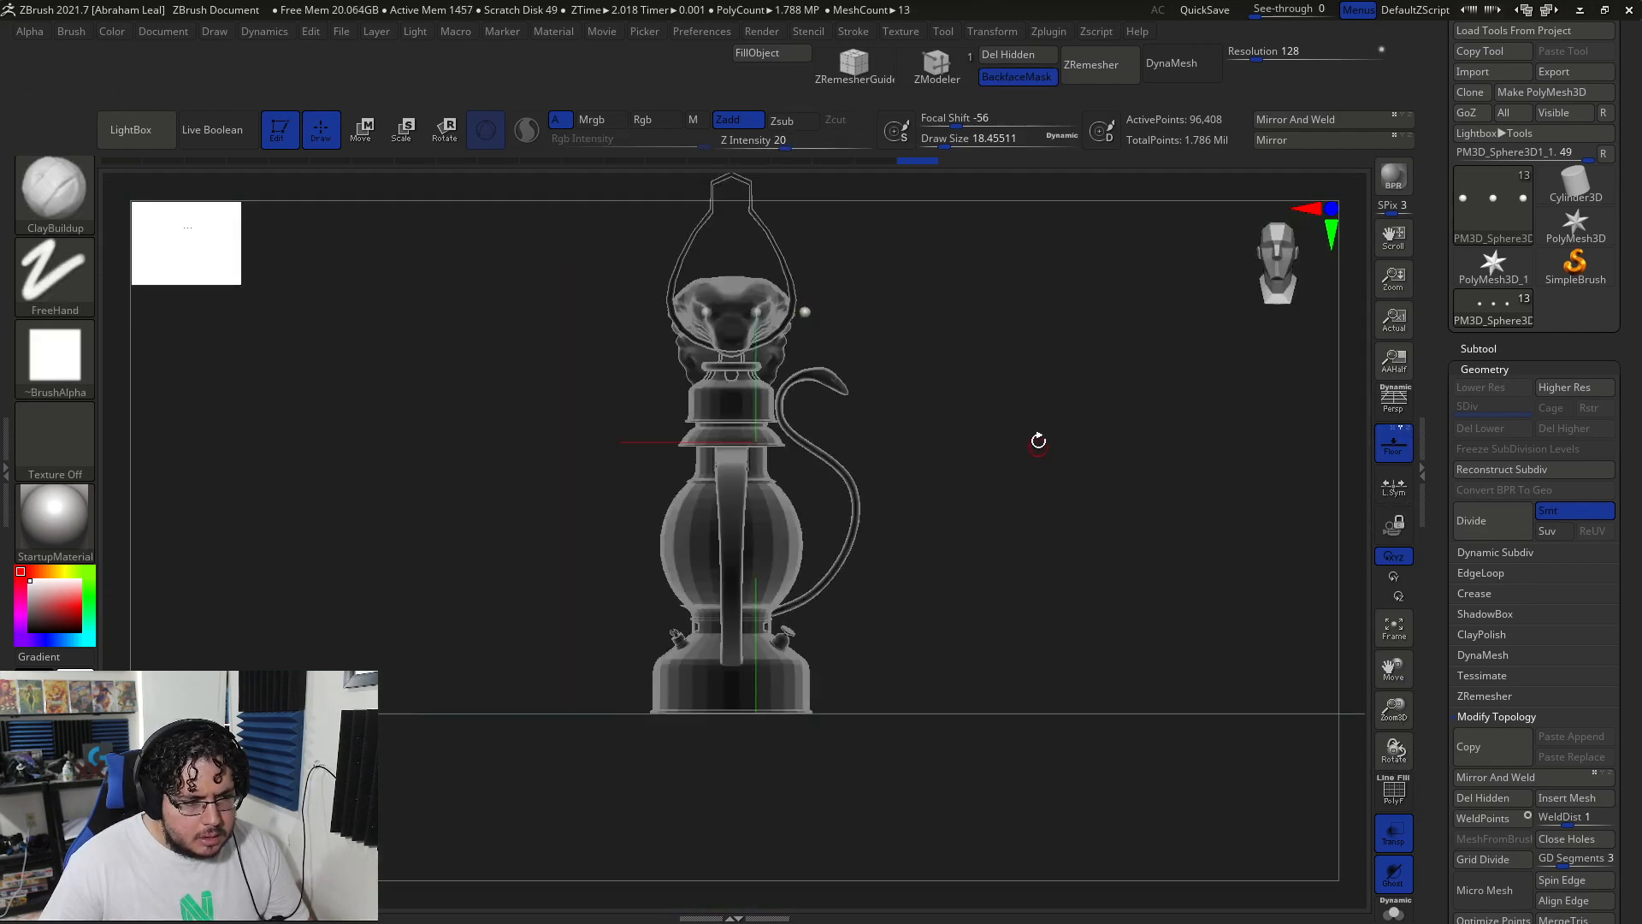
pyautogui.hotkey('alt', 'Tab')
pyautogui.hotkey('alt', 'Tab')
pyautogui.hotkey('alt', 'Tab')
pyautogui.hotkey('alt', 'Tab')
pyautogui.press('space')
pyautogui.moveTo(946, 477); pyautogui.dragTo(952, 561)
pyautogui.scroll(8, 741, 466)
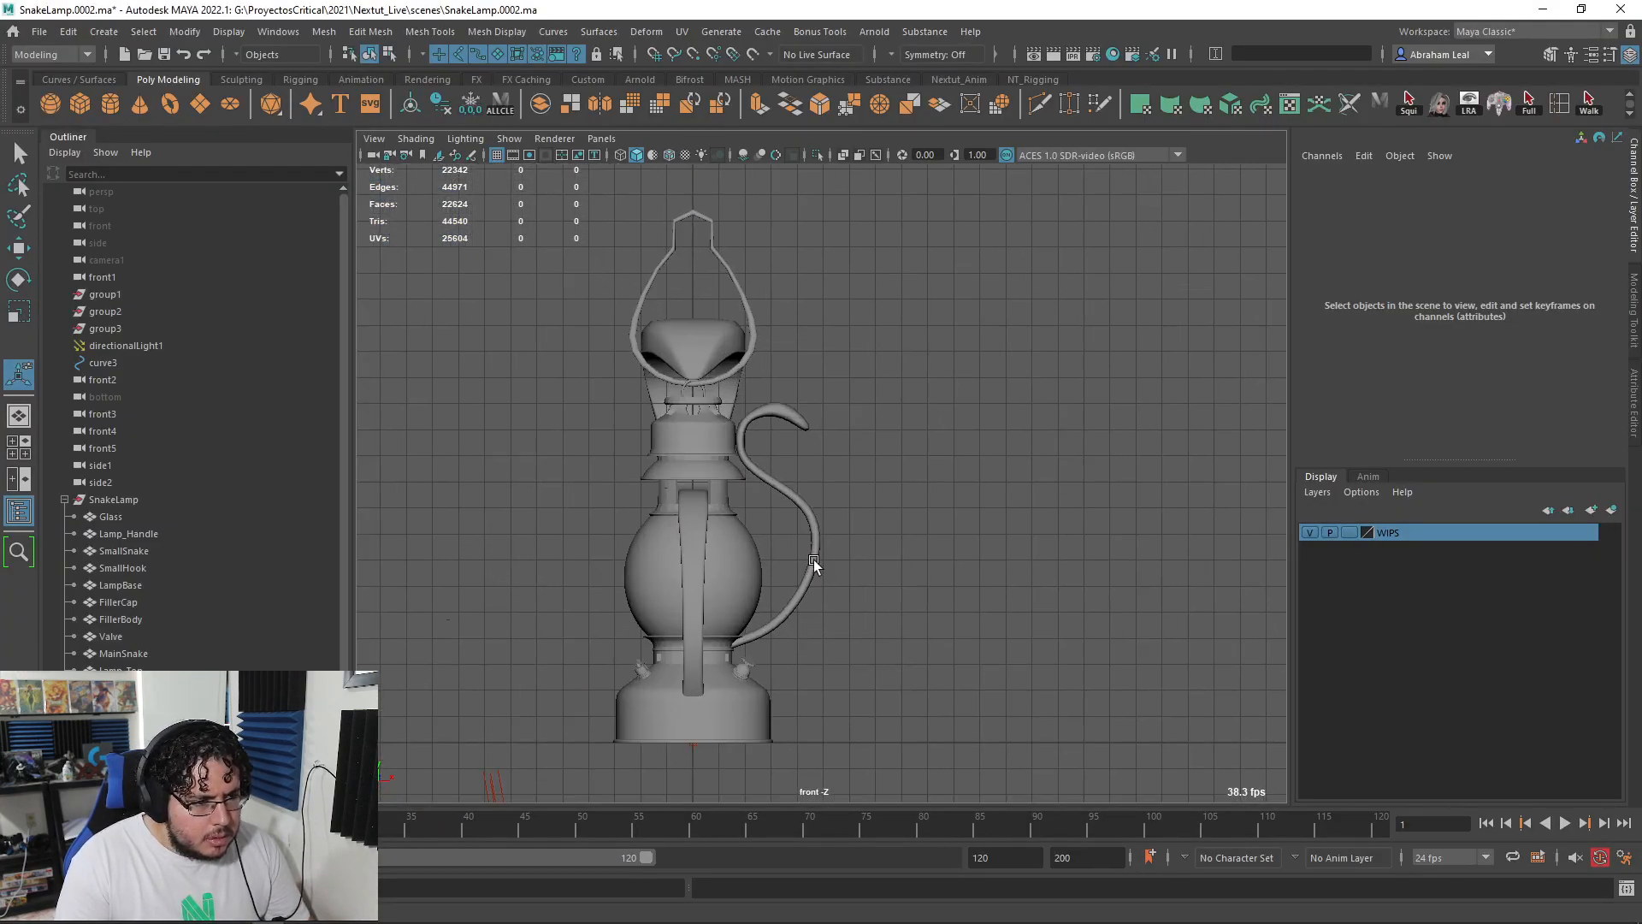
# - Switch back to ZBrush, undo the Mirror And Weld on the eye spheres, and check both eyes from an angled view
pyautogui.hotkey('alt', 'Tab')
pyautogui.click(839, 393)
pyautogui.moveTo(894, 242); pyautogui.dragTo(944, 242)
pyautogui.moveTo(1015, 354); pyautogui.dragTo(1345, 362)
pyautogui.moveTo(1225, 384); pyautogui.dragTo(1180, 382)
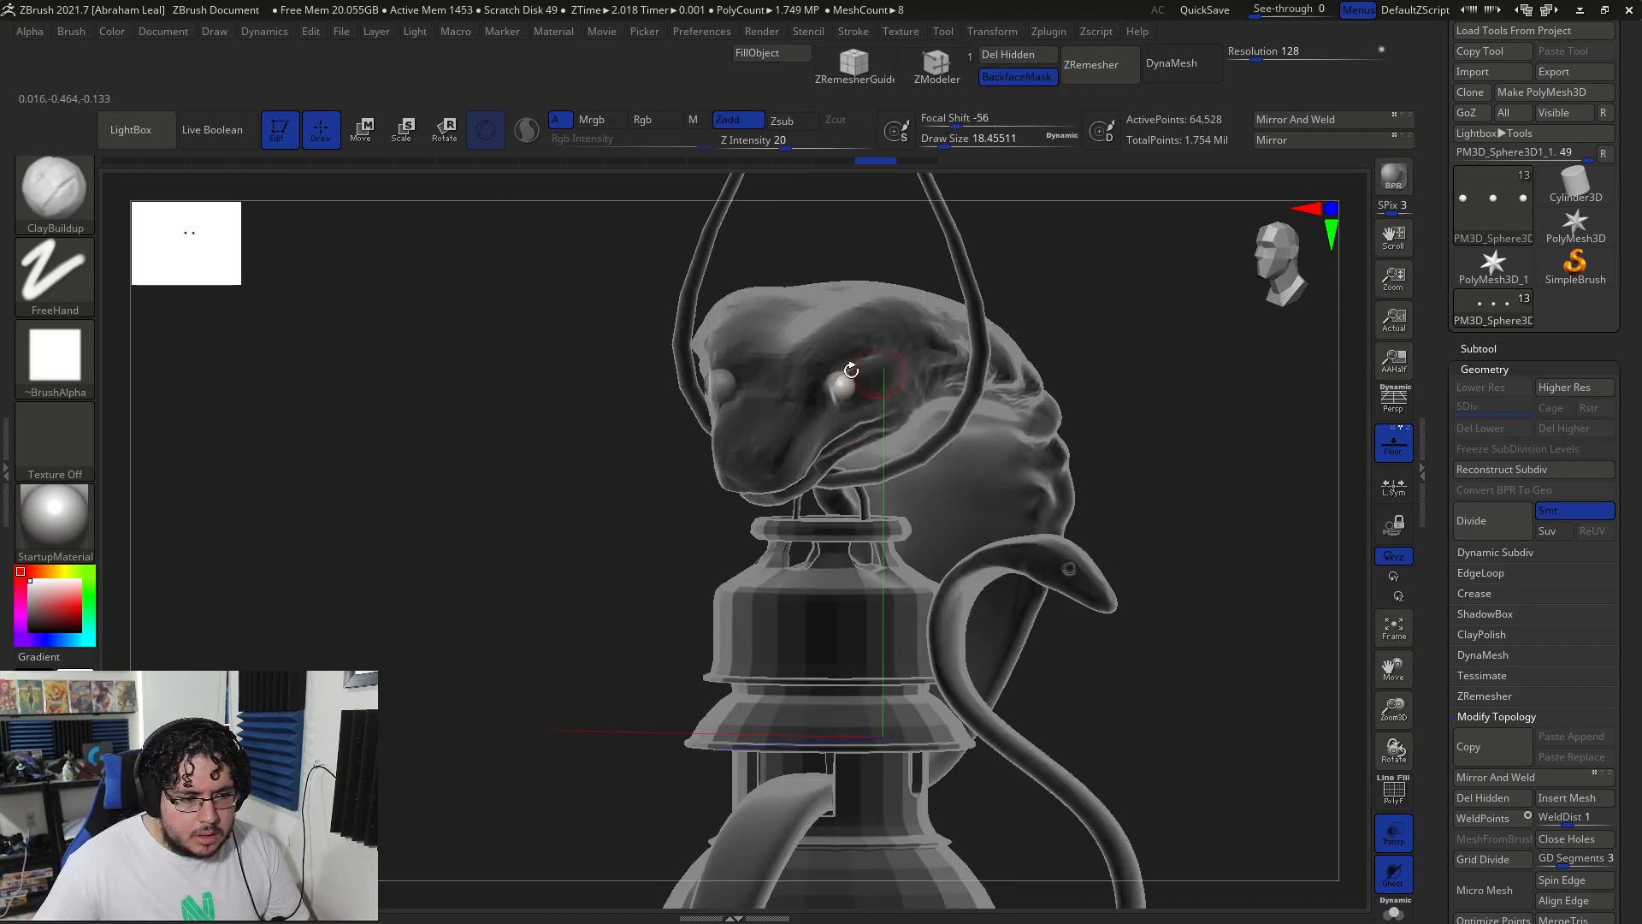
pyautogui.press('F1')
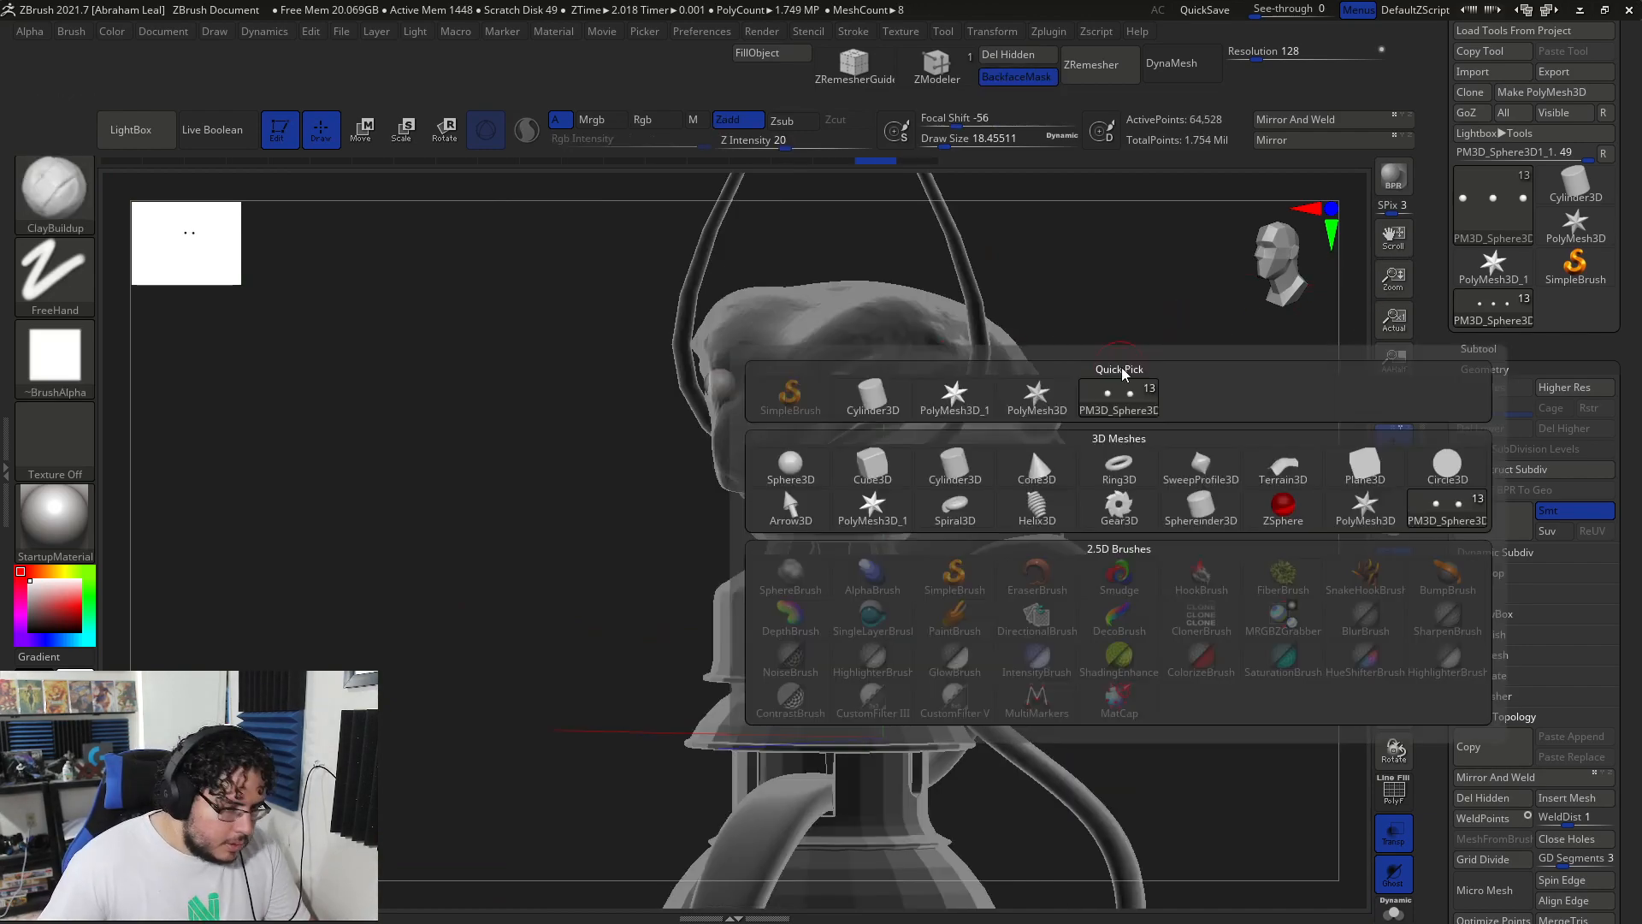
pyautogui.moveTo(1196, 371); pyautogui.dragTo(1181, 366)
pyautogui.press('ctrl')
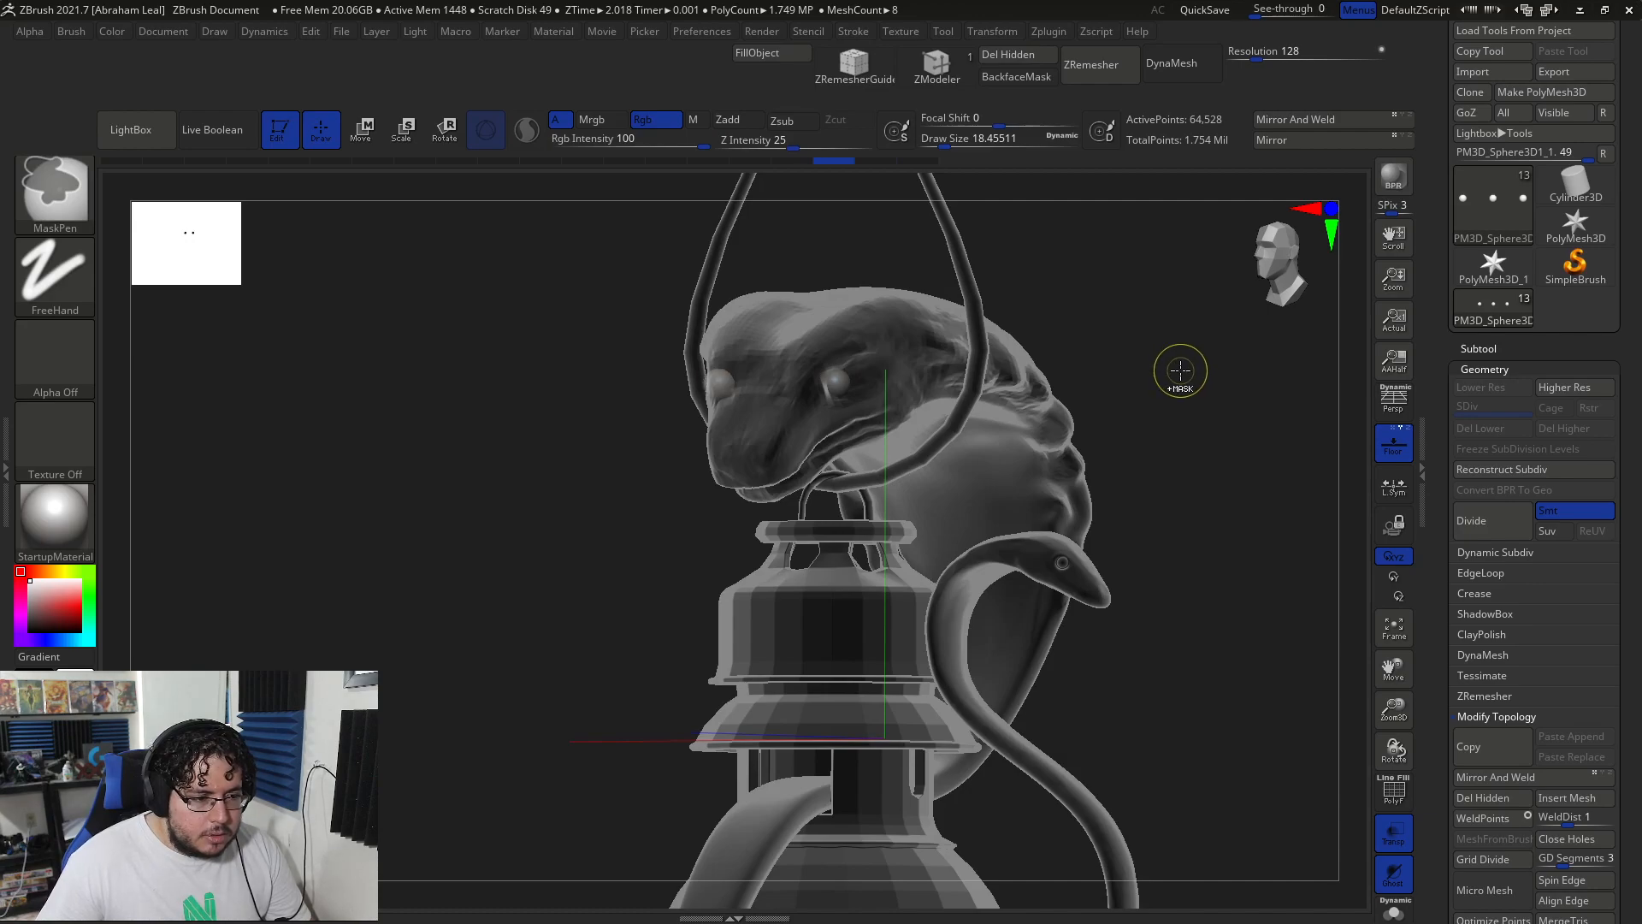
# - Select the MainSnake subtool, turn off transparency, and subdivide it twice to subdivision level 6
pyautogui.keyDown('alt'); pyautogui.click(924, 372); pyautogui.keyUp('alt')
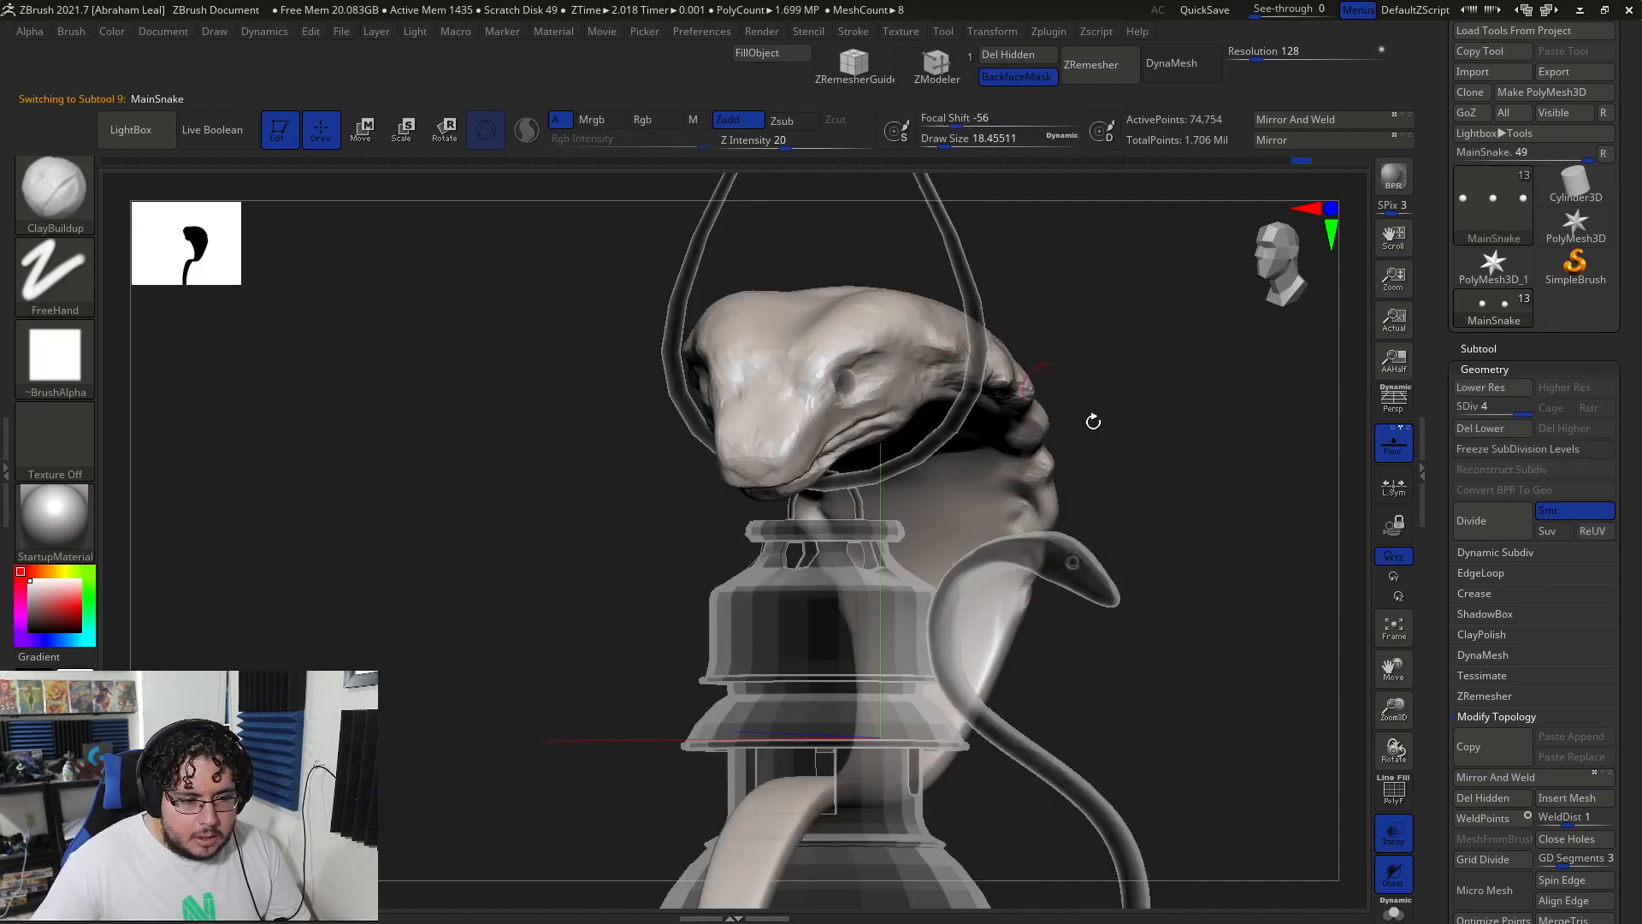
pyautogui.click(1392, 847)
pyautogui.keyDown('alt'); pyautogui.moveTo(1210, 511); pyautogui.dragTo(1198, 581); pyautogui.keyUp('alt')
pyautogui.moveTo(527, 498)
pyautogui.mouseDown()
pyautogui.moveTo(466, 547)
pyautogui.moveTo(428, 539)
pyautogui.mouseUp()
pyautogui.hotkey('ctrl', 'd')
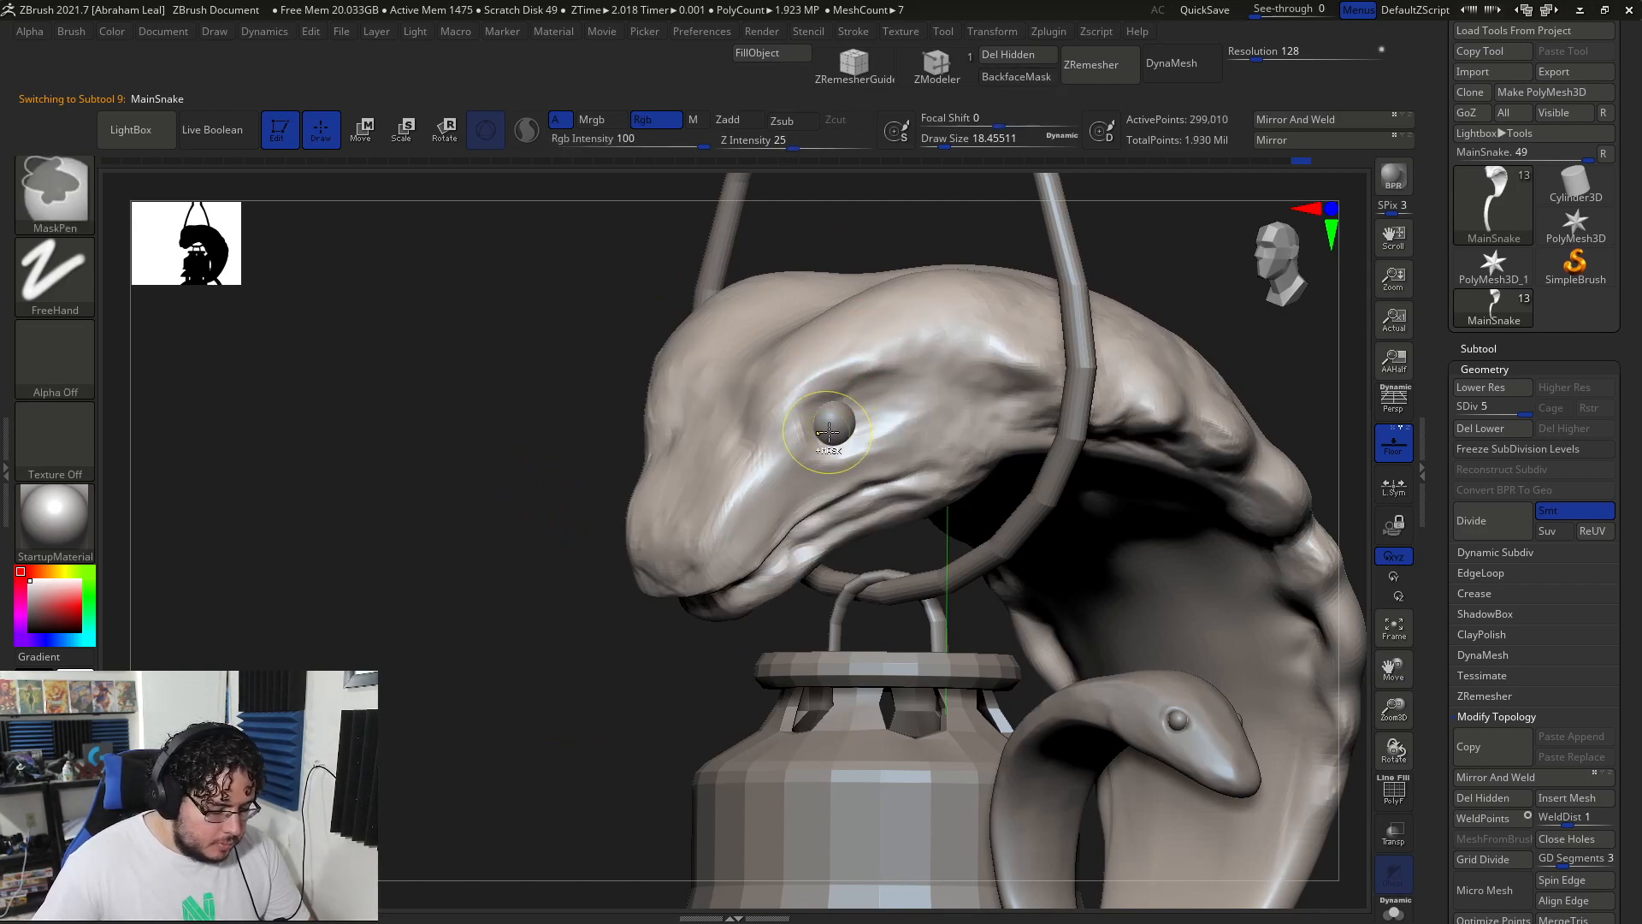
pyautogui.hotkey('ctrl', 'd')
# - Reduce the ClayBuildup draw size to about 11.7, turn on local symmetry, and build up eyelids around the main snake's eyes
pyautogui.press('space')
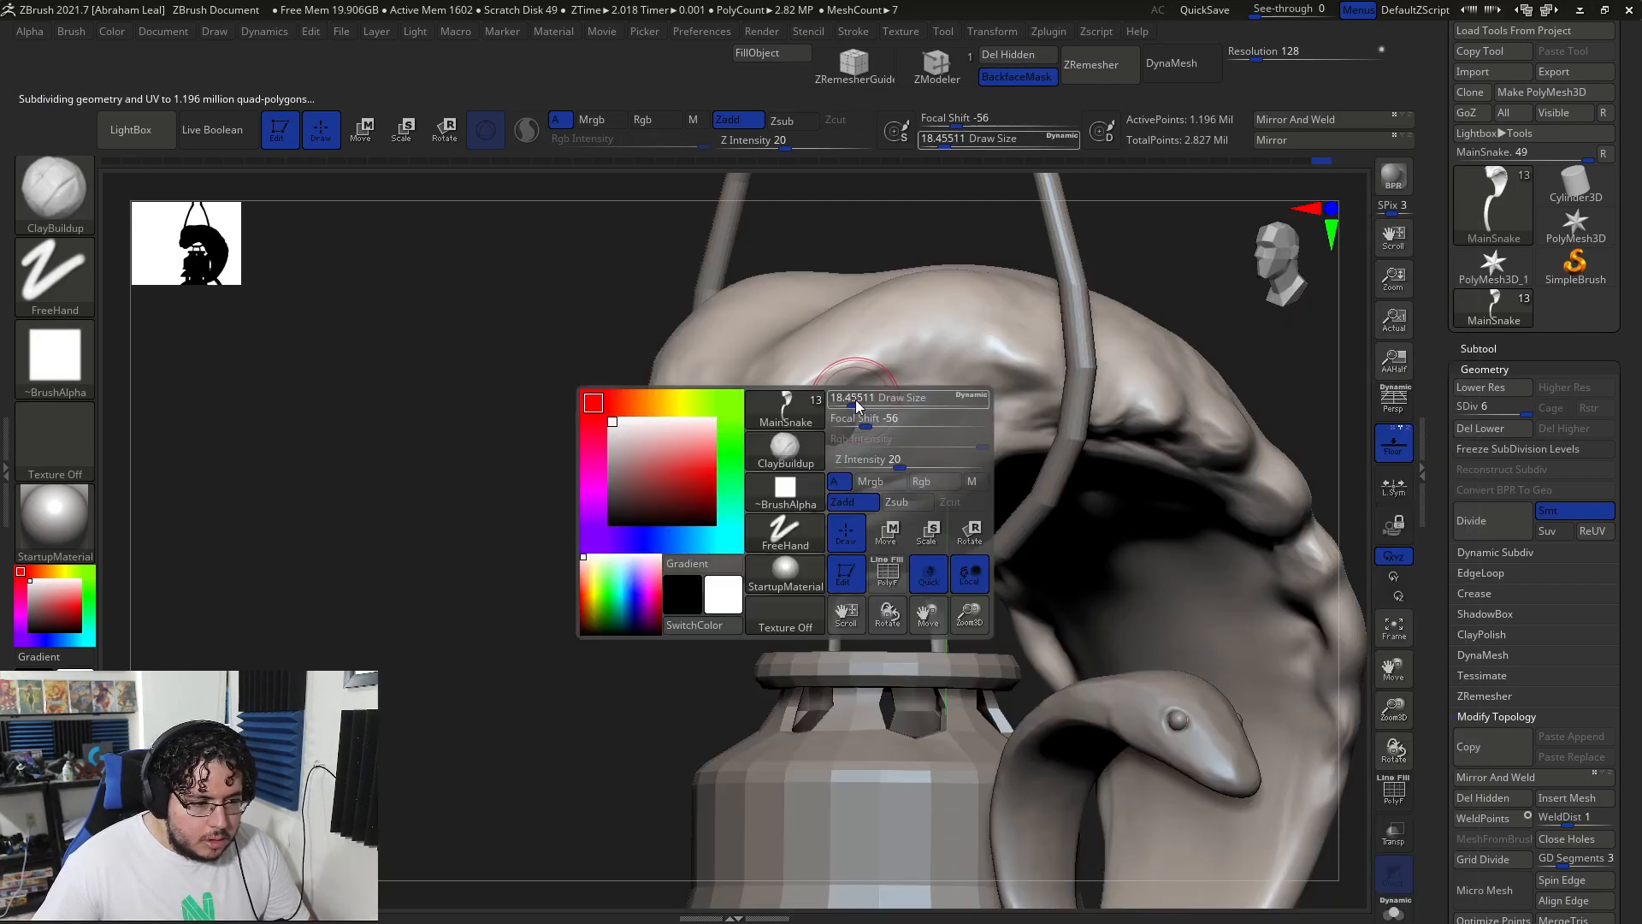
pyautogui.moveTo(560, 445); pyautogui.dragTo(992, 453)
pyautogui.moveTo(981, 381); pyautogui.dragTo(772, 411)
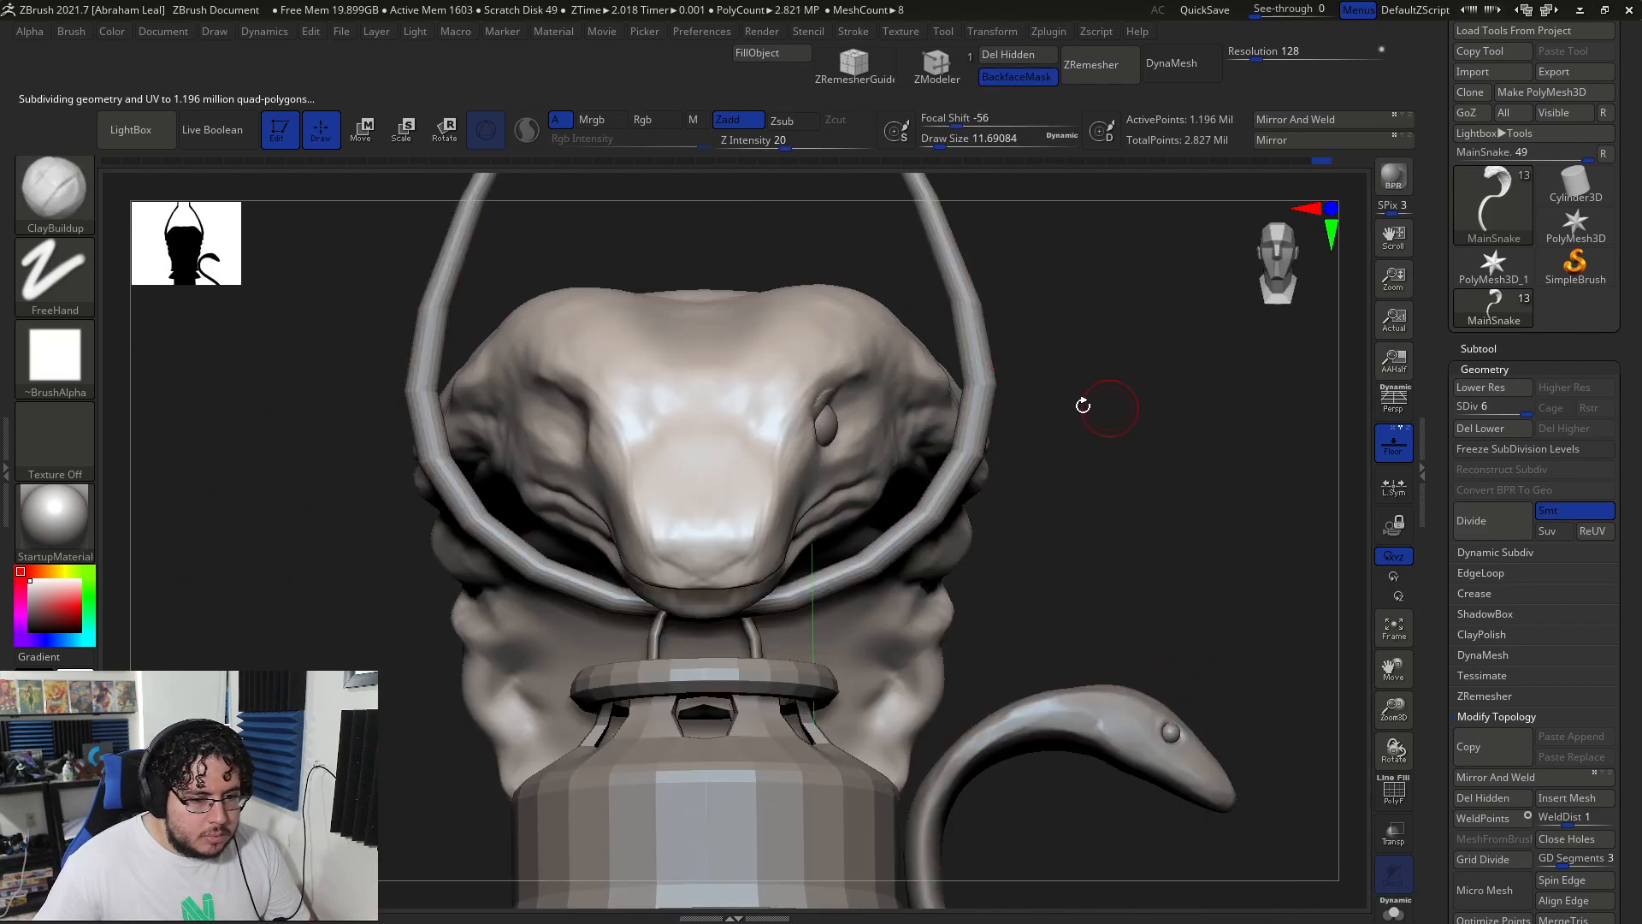
pyautogui.click(1394, 486)
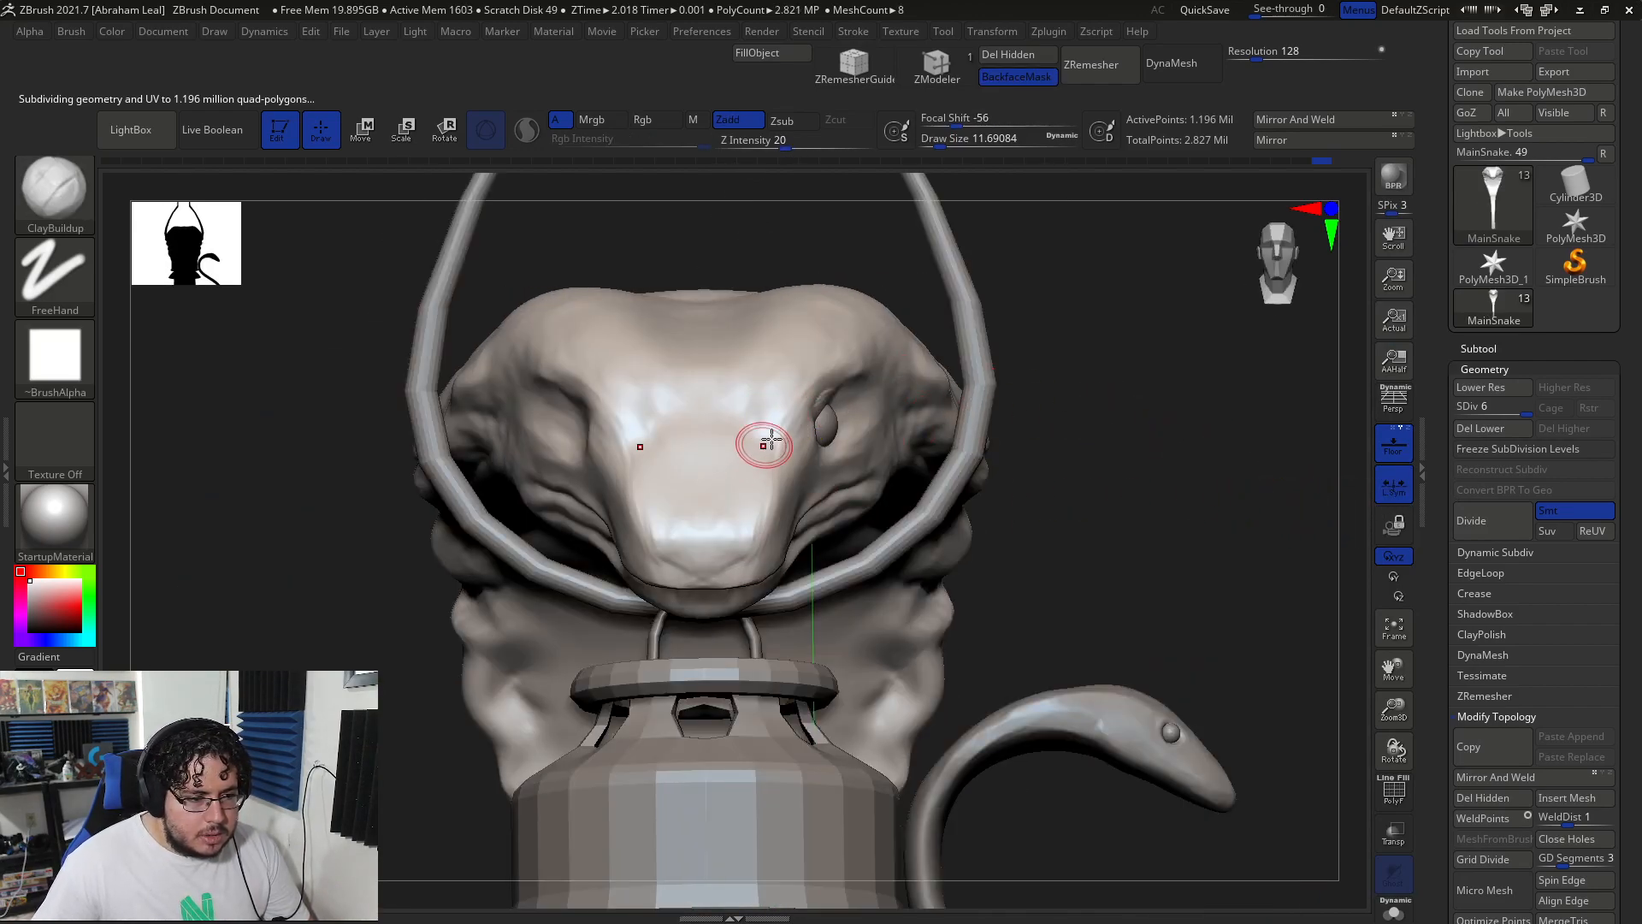
pyautogui.moveTo(1156, 468); pyautogui.dragTo(804, 421)
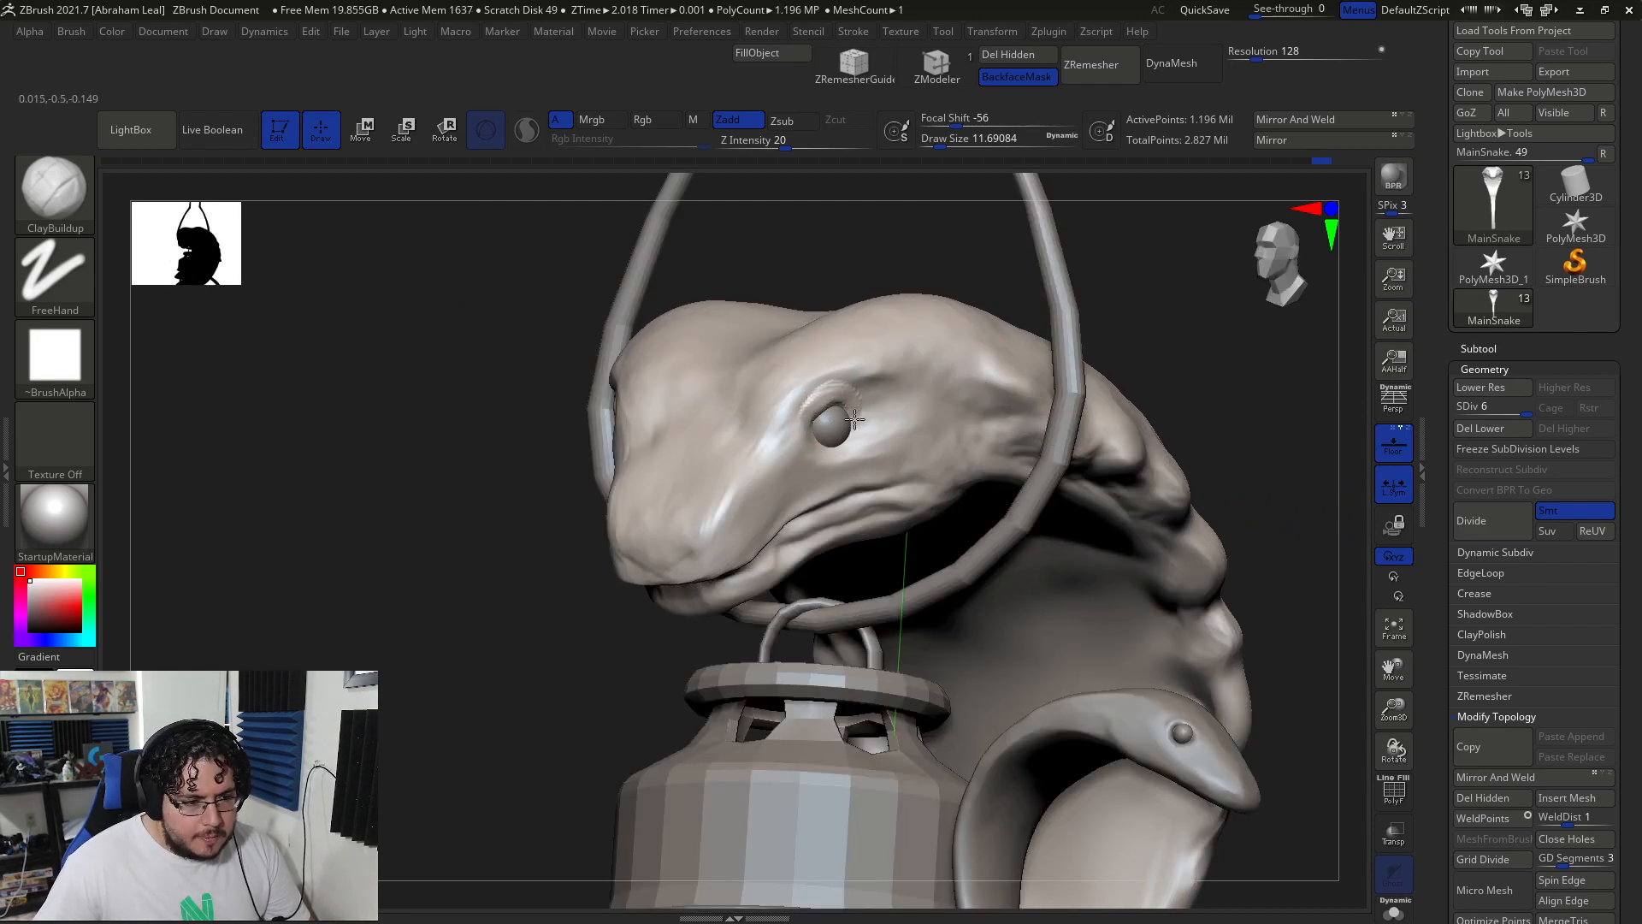
pyautogui.moveTo(821, 402); pyautogui.dragTo(813, 443)
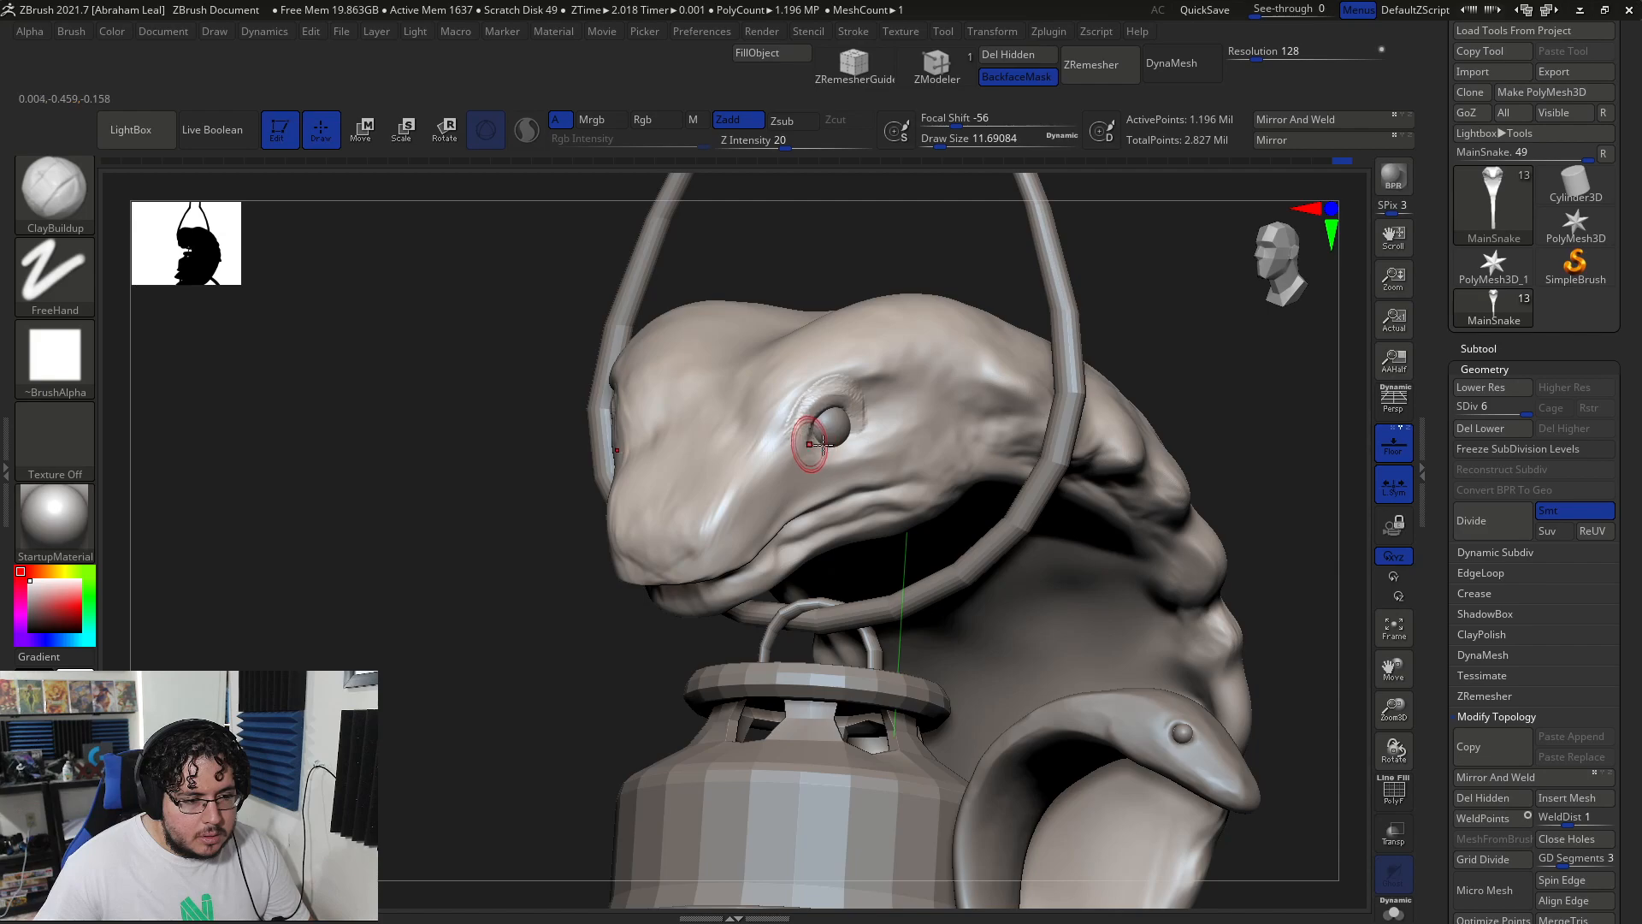
# - Enlarge the ClayBuildup draw size to about 20 and build up the brow ridges above and behind the main snake's eyes
pyautogui.moveTo(893, 377); pyautogui.dragTo(881, 380)
pyautogui.press('space')
pyautogui.moveTo(867, 373); pyautogui.dragTo(891, 373)
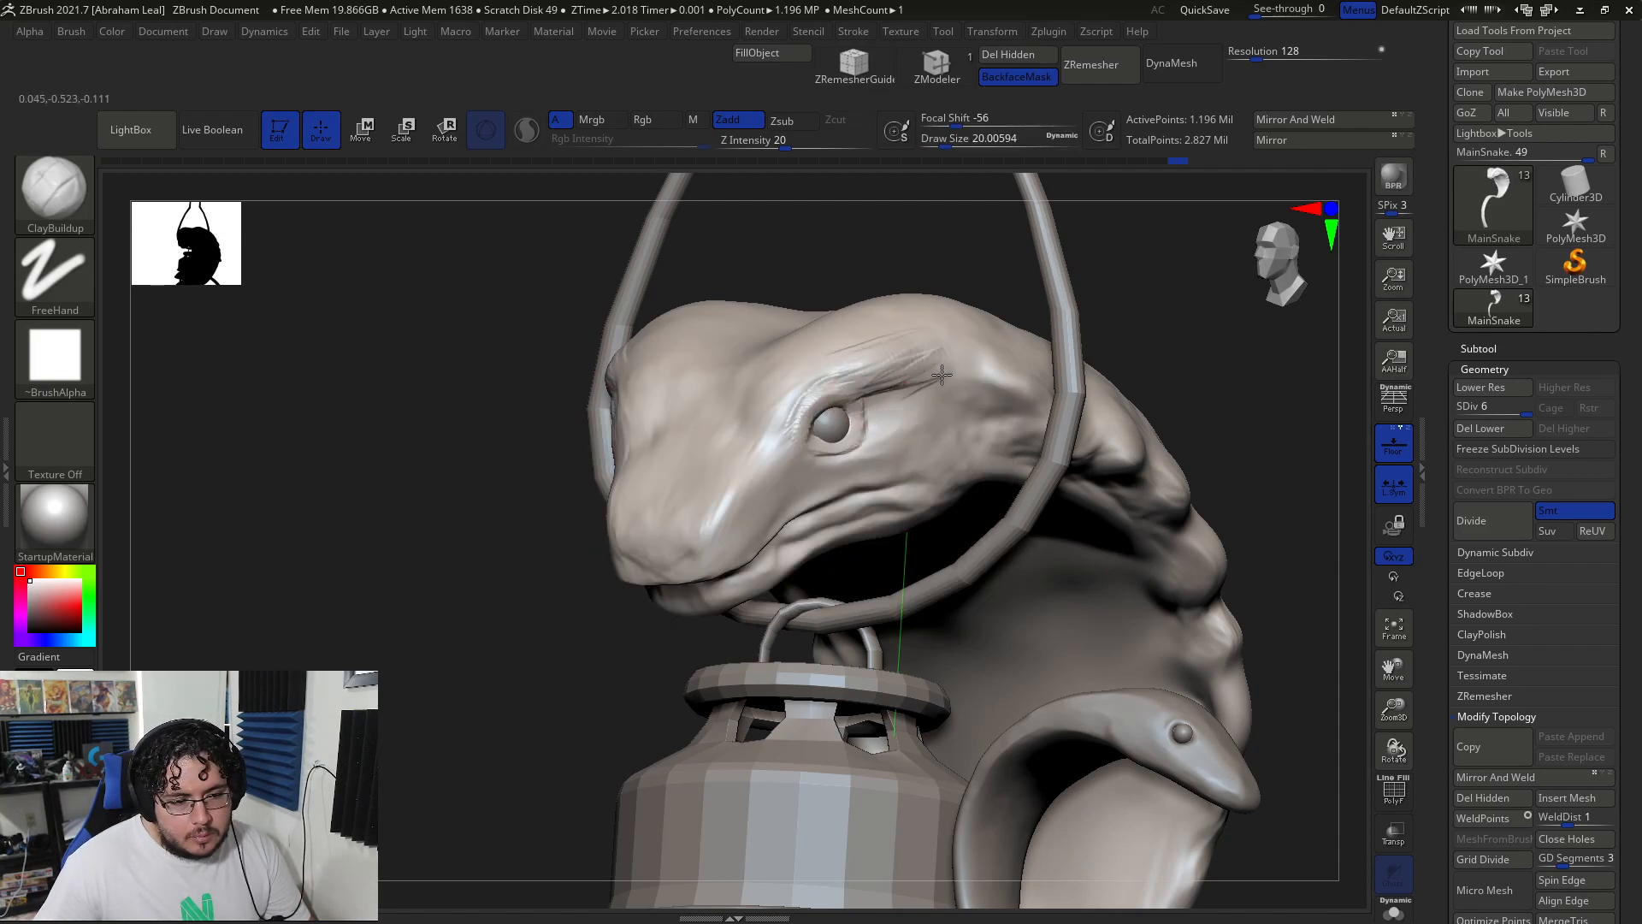
pyautogui.moveTo(556, 480); pyautogui.dragTo(752, 311)
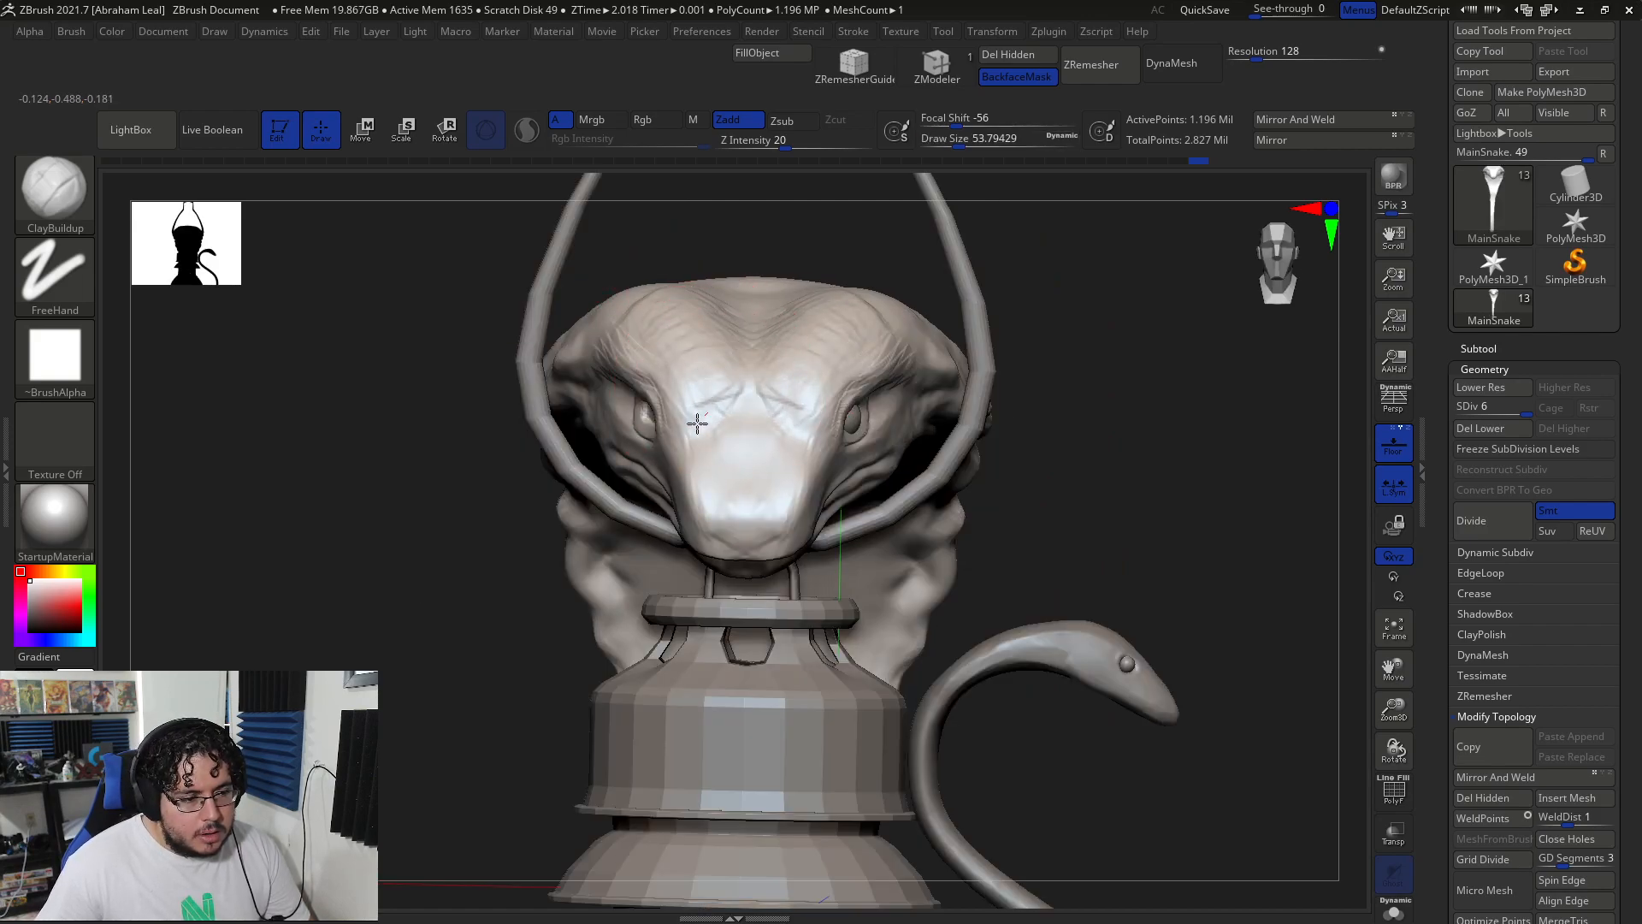
pyautogui.hotkey('alt', 'Tab')
pyautogui.press('Escape')
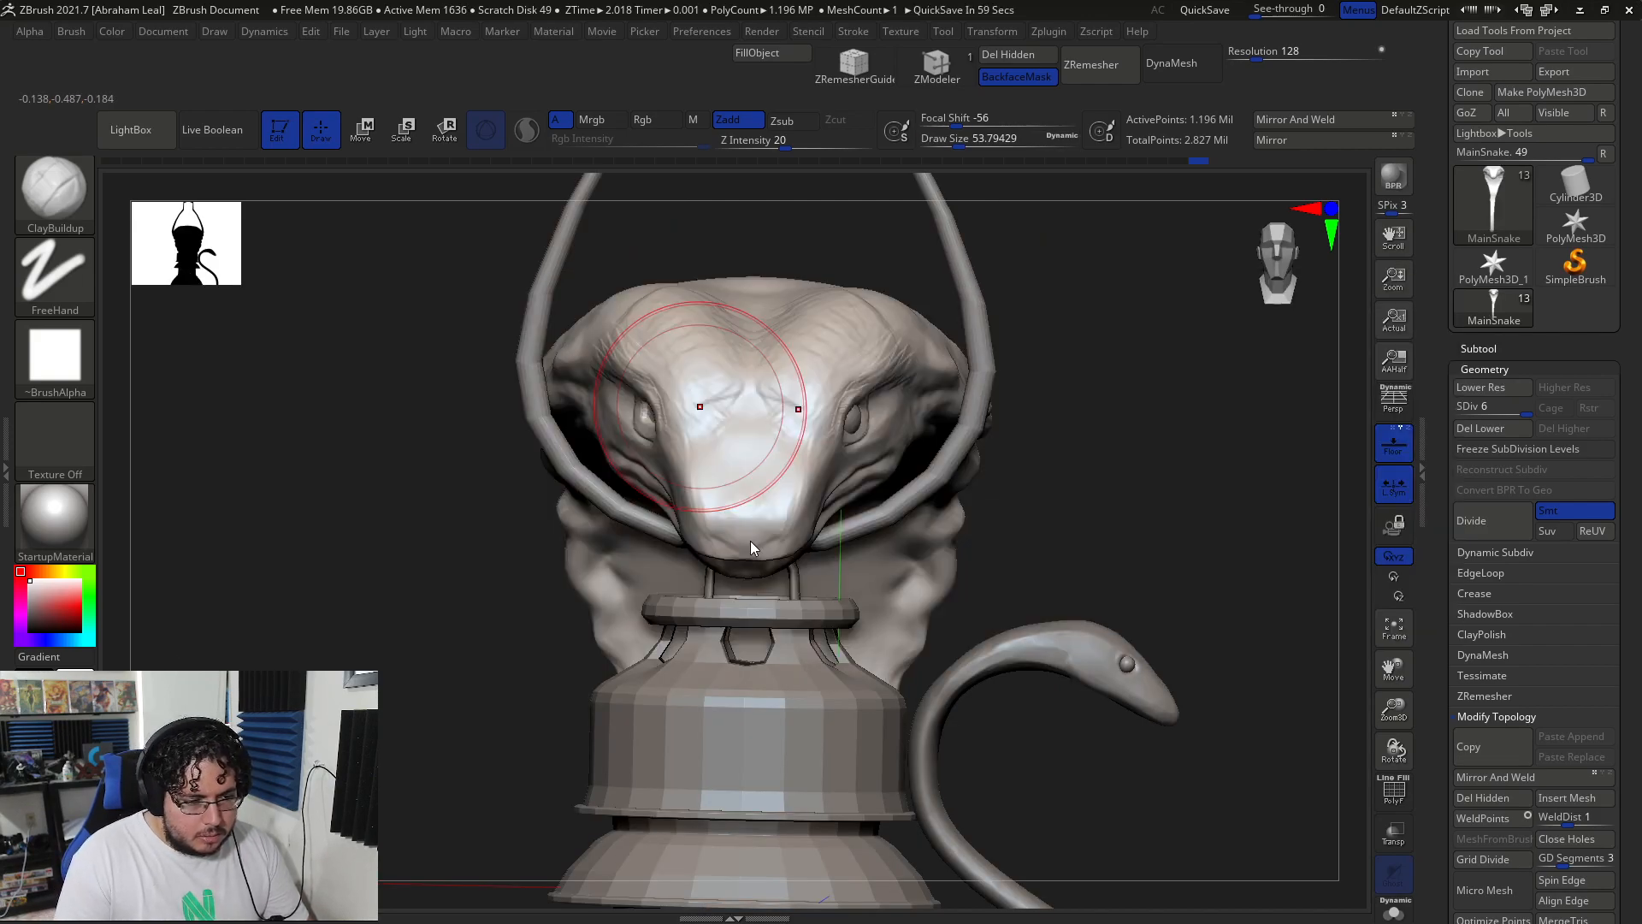
# - Build up the main snake's forehead and brow area with ClayBuildup, adjusting the draw size, and smooth the transitions between strokes
pyautogui.moveTo(1231, 492); pyautogui.dragTo(1371, 510)
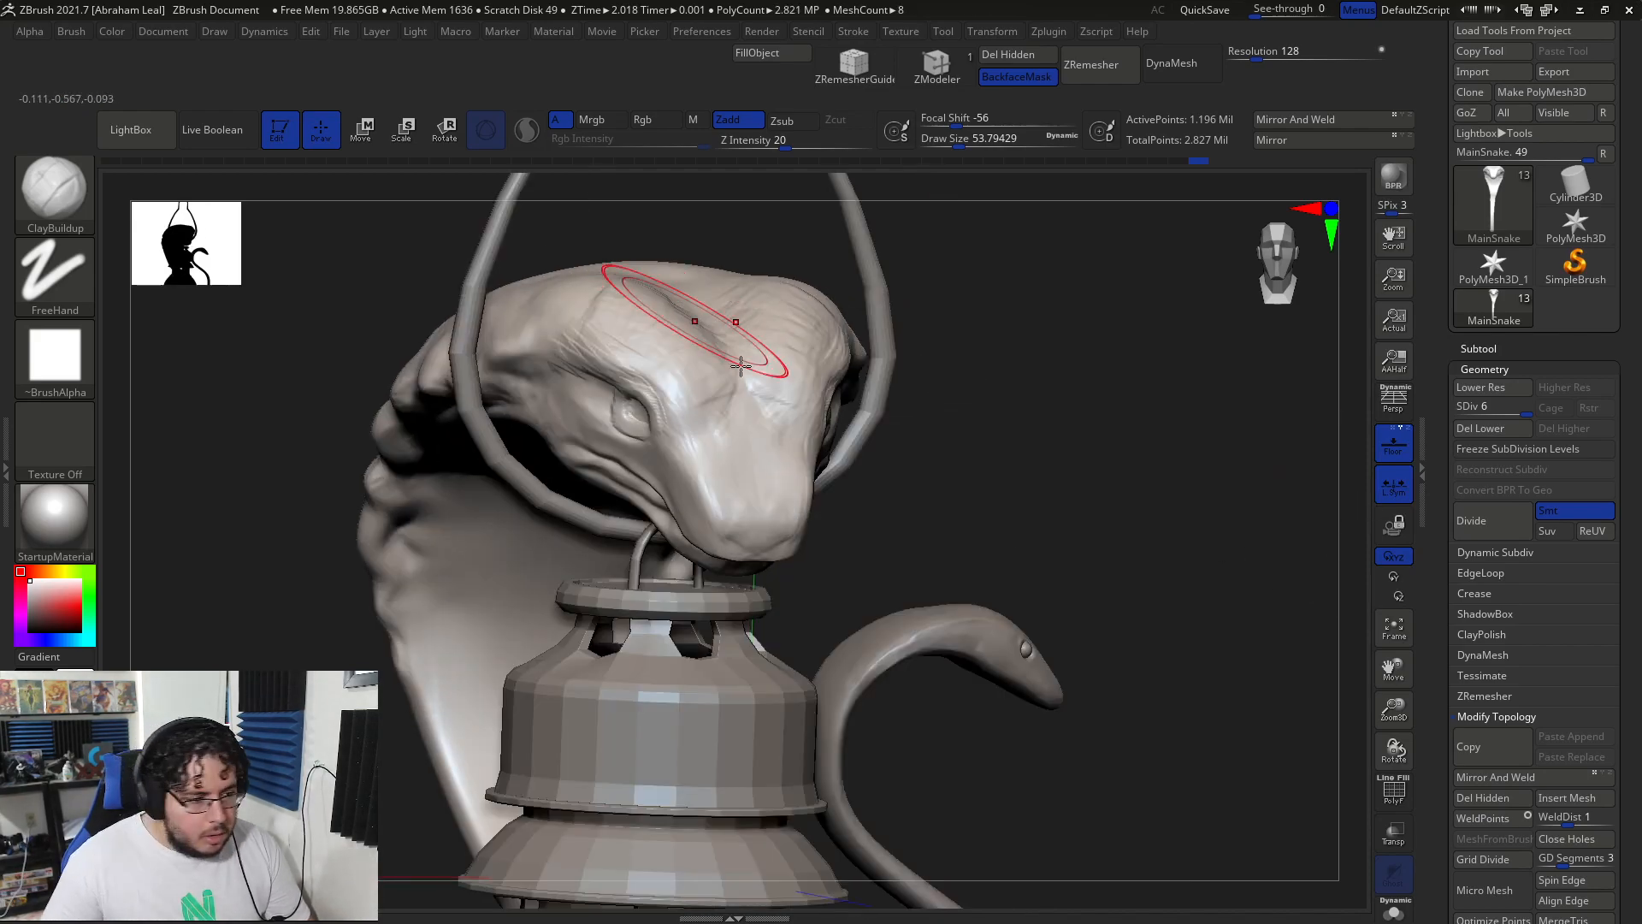
pyautogui.press('space')
pyautogui.moveTo(693, 411); pyautogui.dragTo(675, 410)
pyautogui.moveTo(962, 393); pyautogui.dragTo(749, 321)
pyautogui.press('s')
pyautogui.moveTo(858, 385); pyautogui.dragTo(880, 317)
pyautogui.press('space')
pyautogui.keyDown('shift'); pyautogui.moveTo(760, 377); pyautogui.dragTo(747, 412); pyautogui.keyUp('shift')
pyautogui.moveTo(646, 445); pyautogui.dragTo(531, 462)
pyautogui.moveTo(877, 381)
pyautogui.keyDown('shift'); pyautogui.mouseDown()
pyautogui.moveTo(884, 345)
pyautogui.moveTo(931, 340)
pyautogui.mouseUp(); pyautogui.keyUp('shift')
# - Set the ClayBuildup draw size to about 51 and add layered strokes across the top and back of the main snake's head
pyautogui.moveTo(722, 355)
pyautogui.keyDown('alt'); pyautogui.mouseDown()
pyautogui.moveTo(741, 396)
pyautogui.moveTo(605, 425)
pyautogui.moveTo(684, 453)
pyautogui.mouseUp(); pyautogui.keyUp('alt')
pyautogui.press('s')
pyautogui.moveTo(785, 417); pyautogui.dragTo(794, 417)
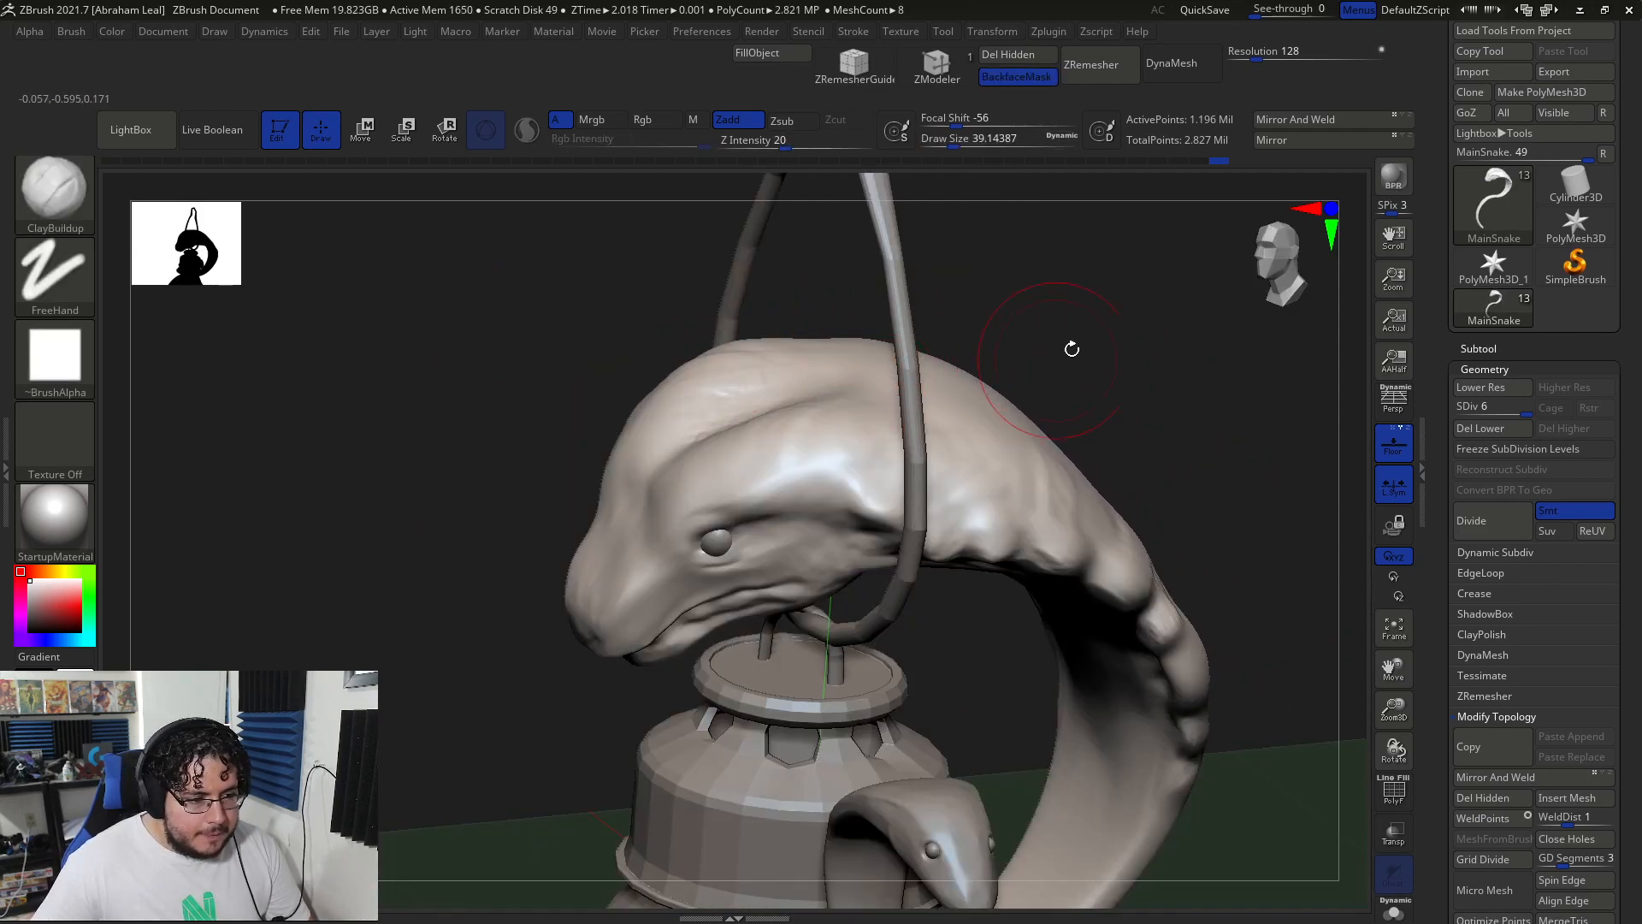
pyautogui.moveTo(1056, 352); pyautogui.dragTo(928, 389)
pyautogui.press('s')
pyautogui.press('space')
pyautogui.moveTo(697, 406); pyautogui.dragTo(657, 419)
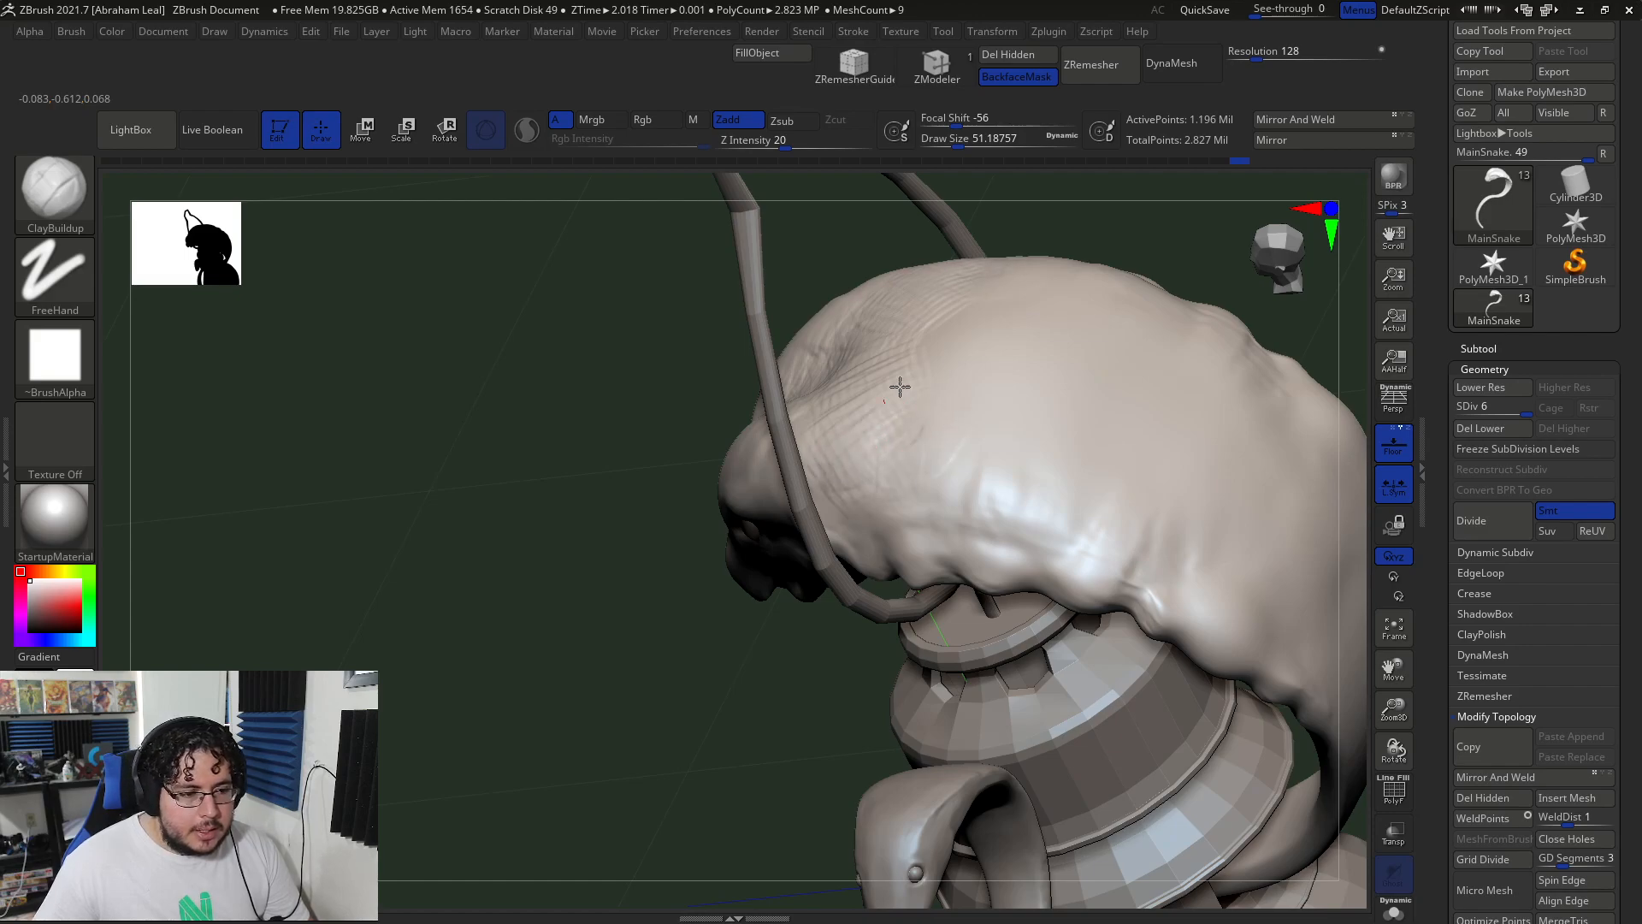
pyautogui.keyDown('alt'); pyautogui.moveTo(1056, 252); pyautogui.dragTo(1007, 325); pyautogui.keyUp('alt')
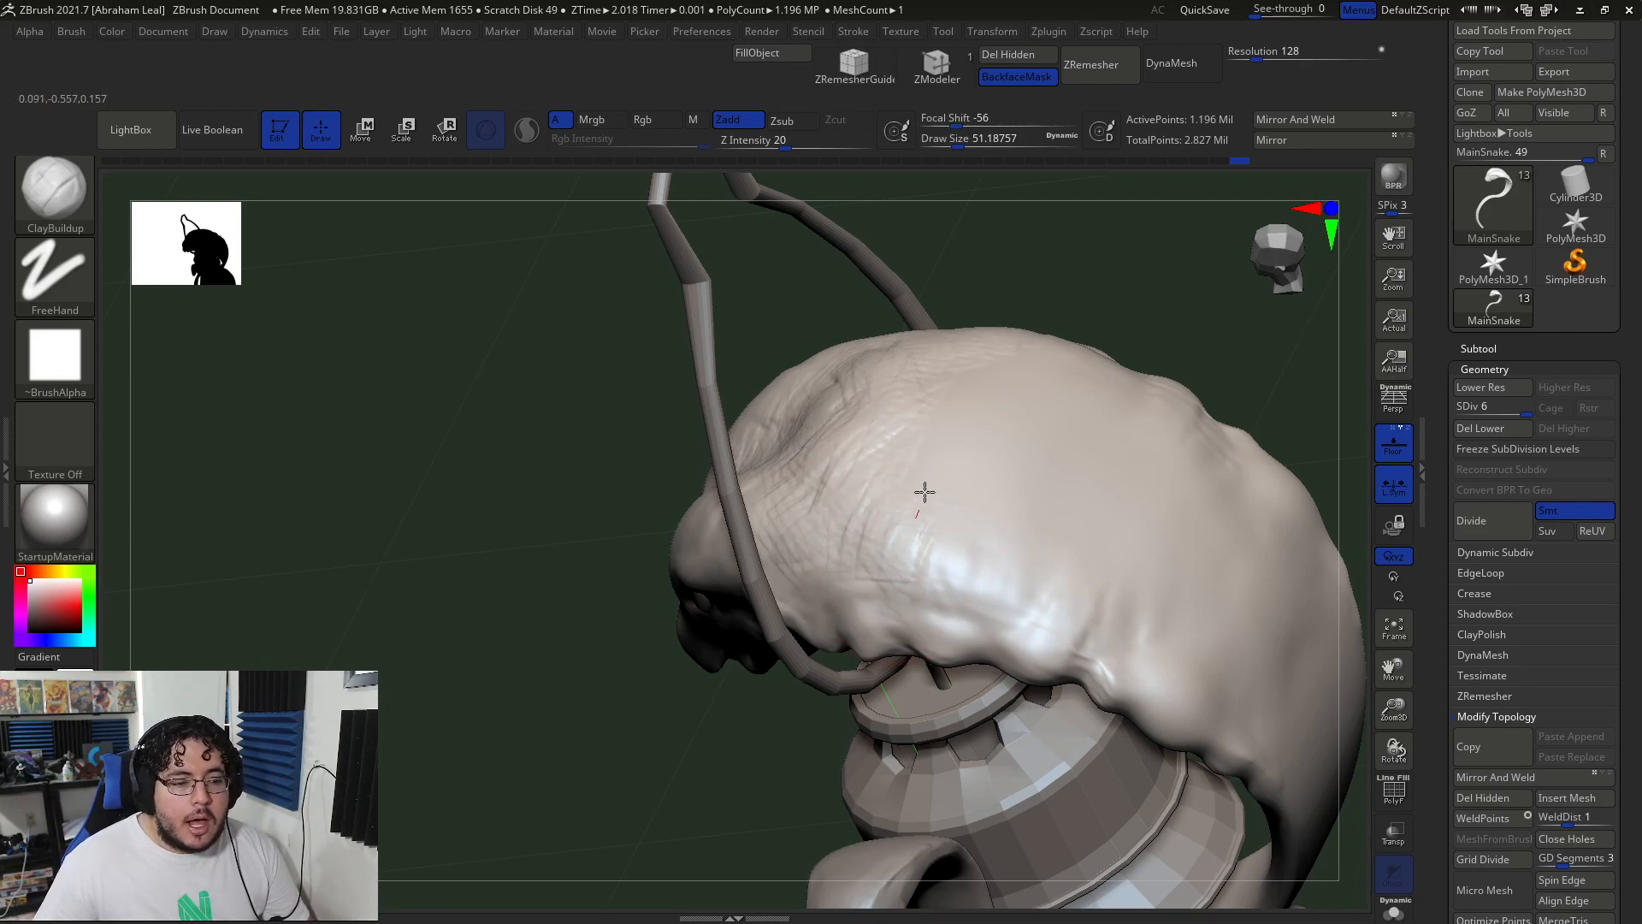
# - Smooth the layered ClayBuildup strokes across the top and side of the main snake's head
pyautogui.press('shift')
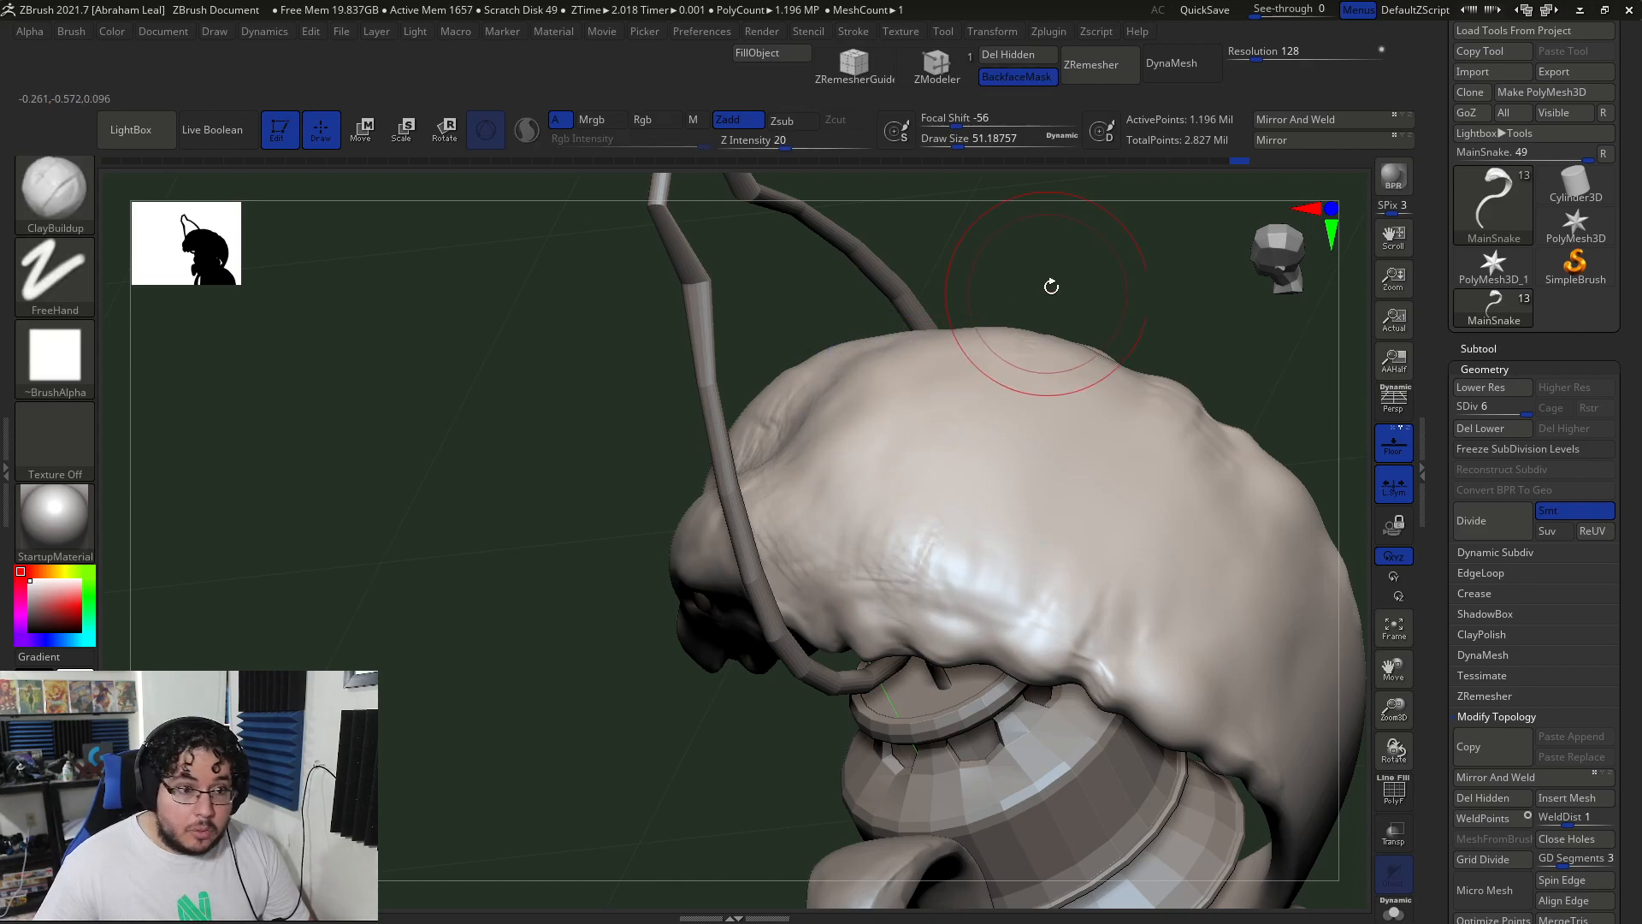
pyautogui.moveTo(1045, 293); pyautogui.dragTo(1142, 306)
pyautogui.keyDown('shift'); pyautogui.moveTo(781, 423); pyautogui.dragTo(654, 428); pyautogui.keyUp('shift')
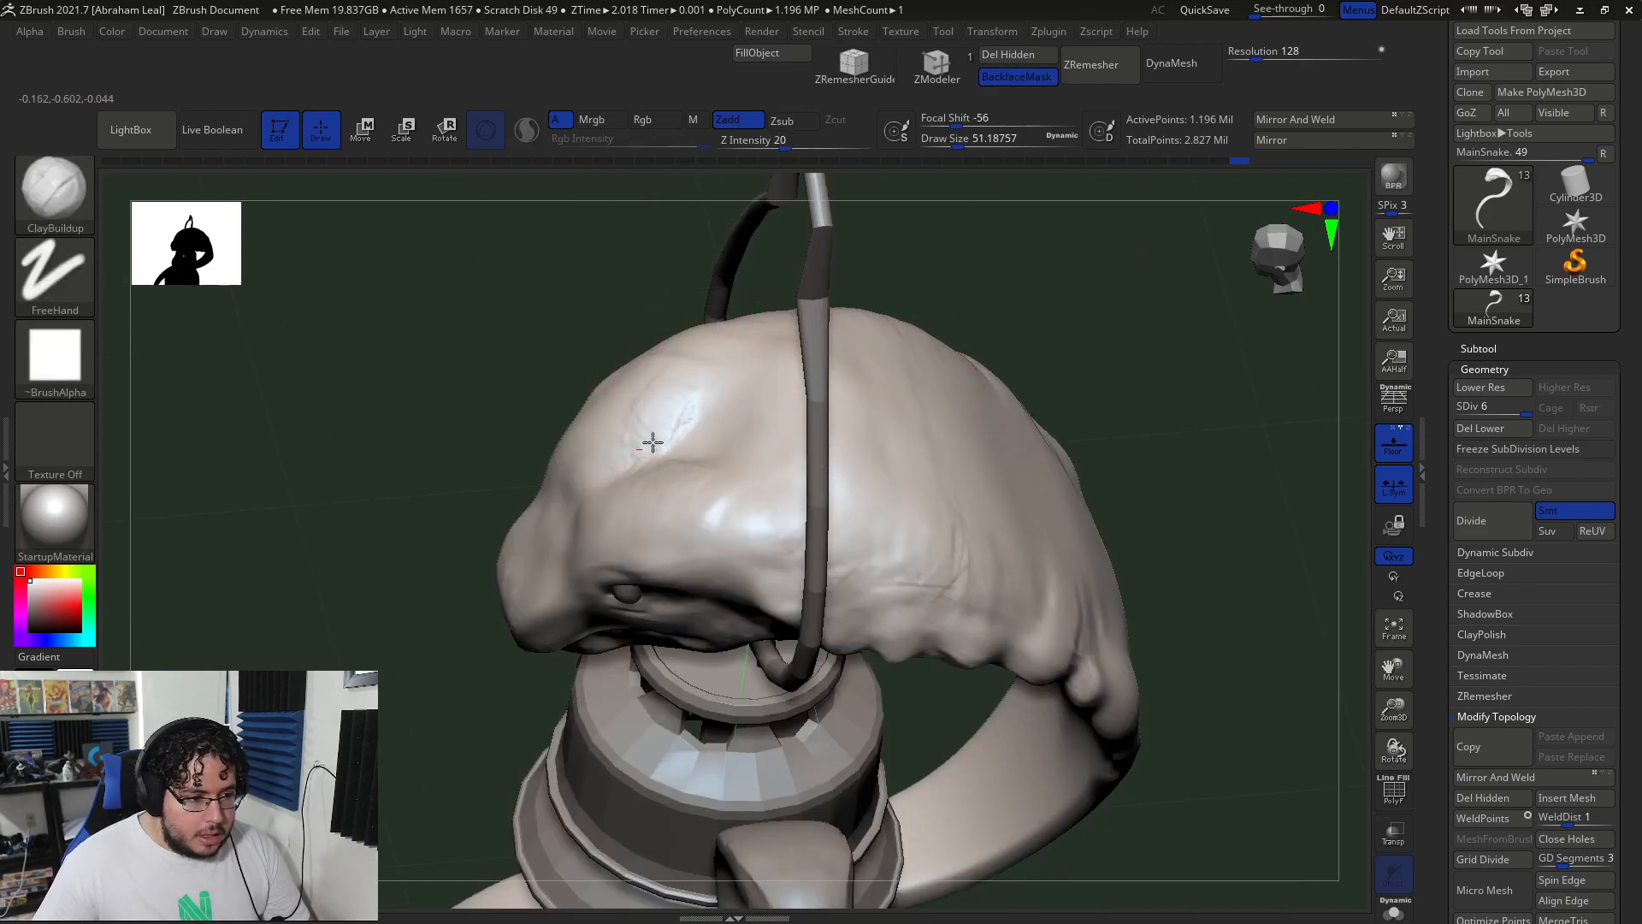
# - Add crossing ClayBuildup strokes over the main snake's forehead, brow and the side of the head behind the eye
pyautogui.moveTo(707, 353)
pyautogui.mouseDown()
pyautogui.moveTo(674, 347)
pyautogui.moveTo(702, 330)
pyautogui.mouseUp()
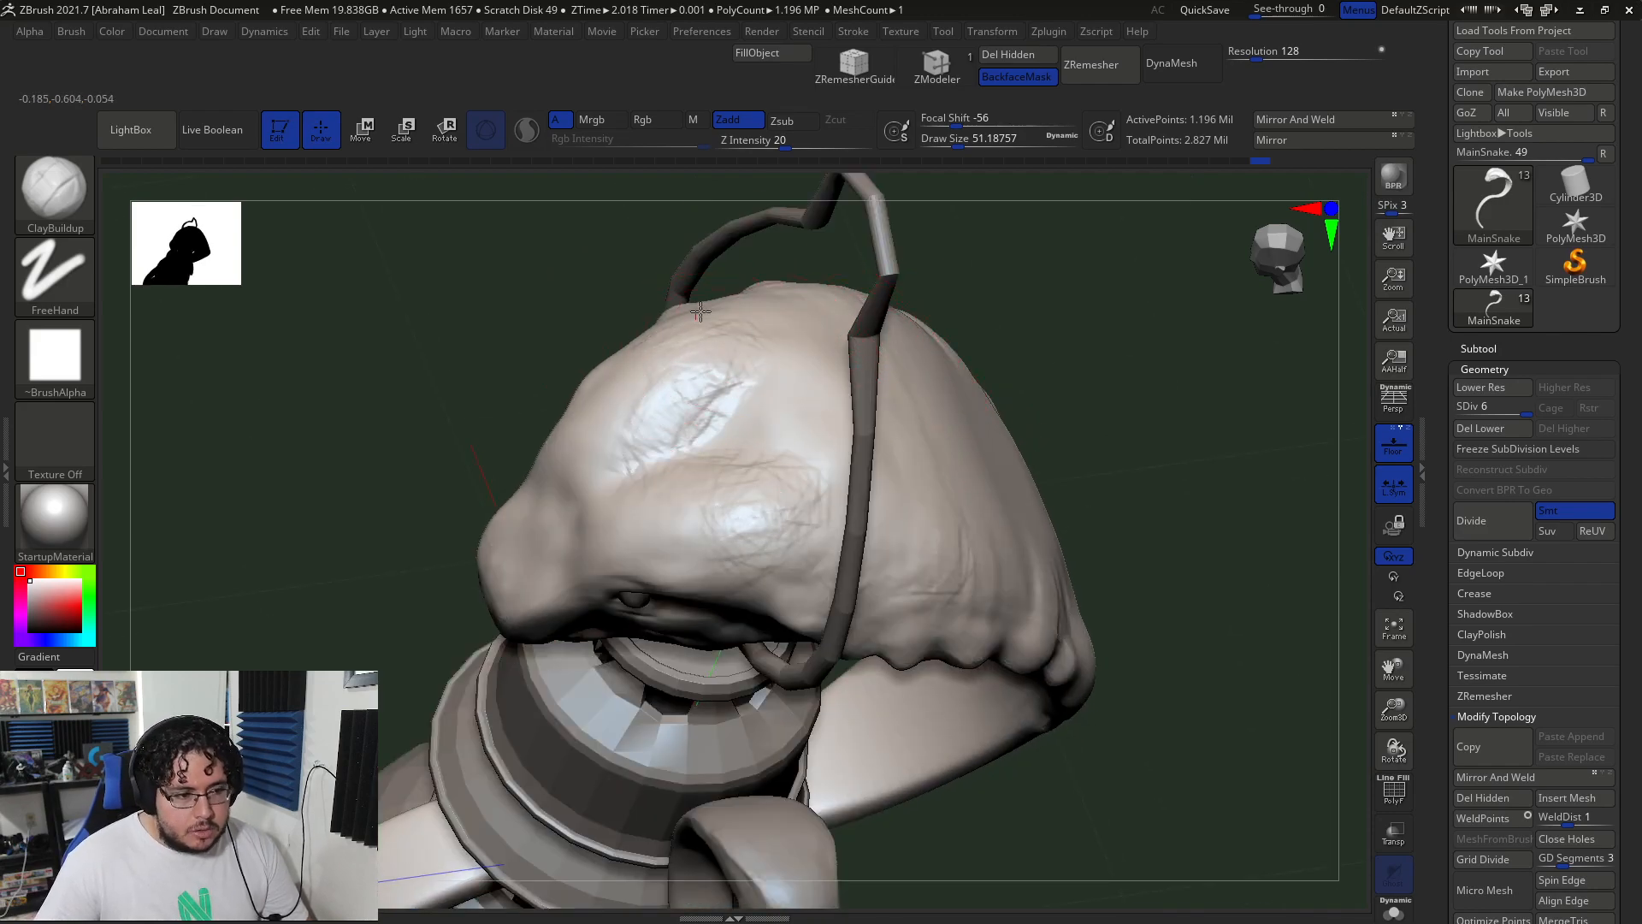
pyautogui.moveTo(1063, 300); pyautogui.dragTo(869, 447)
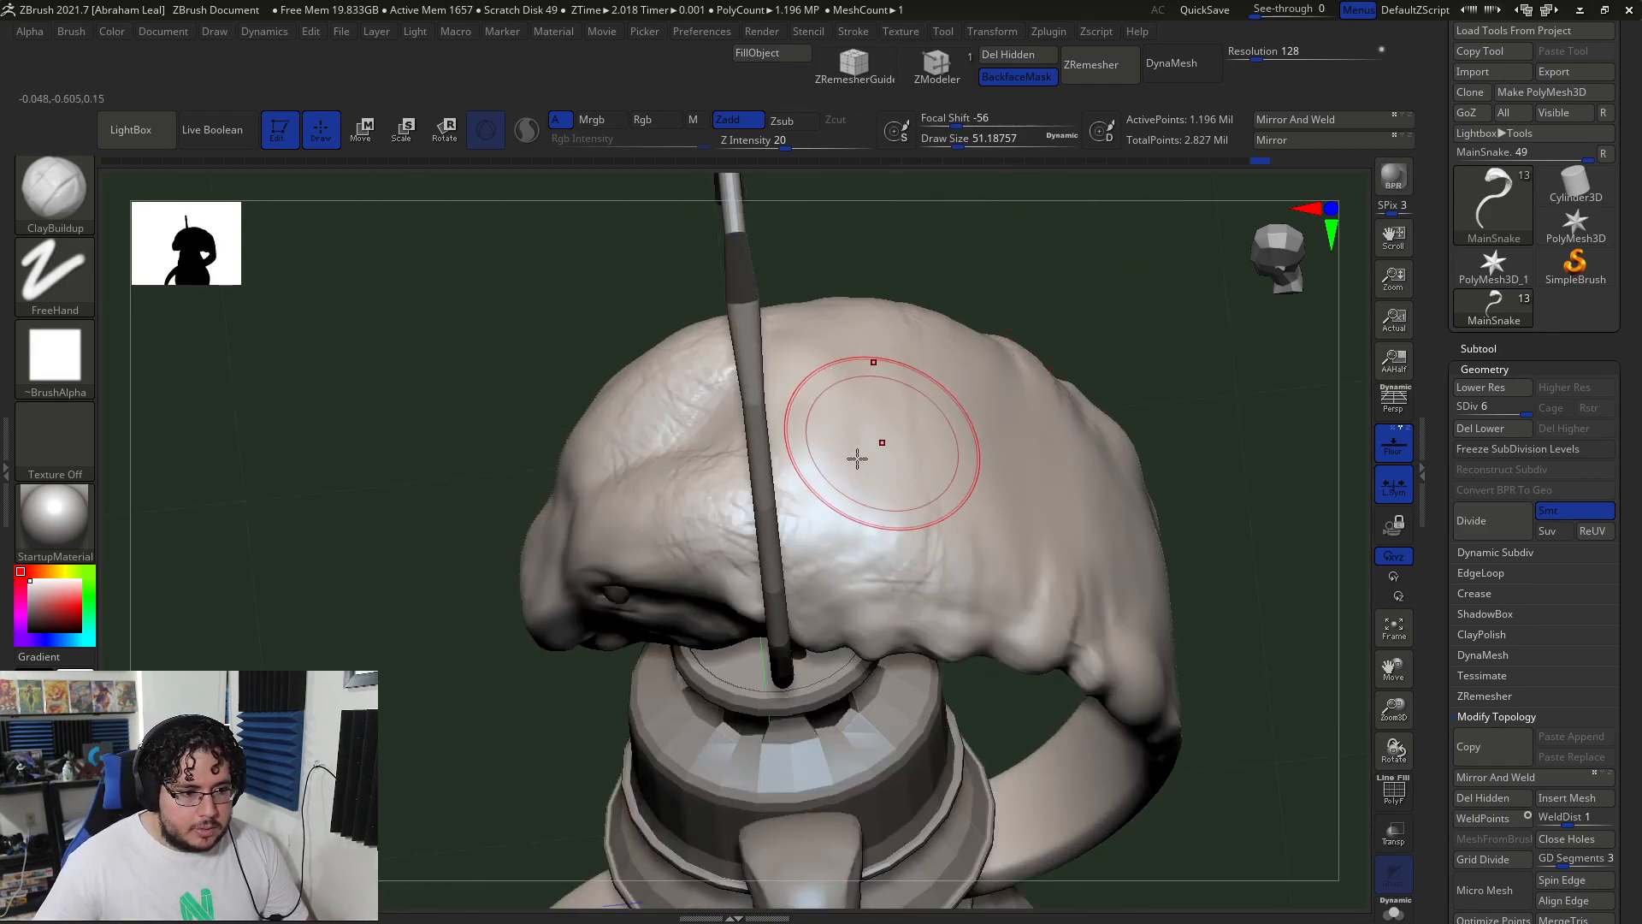
pyautogui.moveTo(717, 524)
pyautogui.mouseDown()
pyautogui.moveTo(736, 552)
pyautogui.moveTo(843, 524)
pyautogui.mouseUp()
pyautogui.moveTo(1060, 324); pyautogui.dragTo(932, 325)
pyautogui.moveTo(833, 524); pyautogui.dragTo(790, 536)
pyautogui.moveTo(817, 466)
pyautogui.mouseDown()
pyautogui.moveTo(873, 550)
pyautogui.moveTo(865, 590)
pyautogui.moveTo(920, 601)
pyautogui.mouseUp()
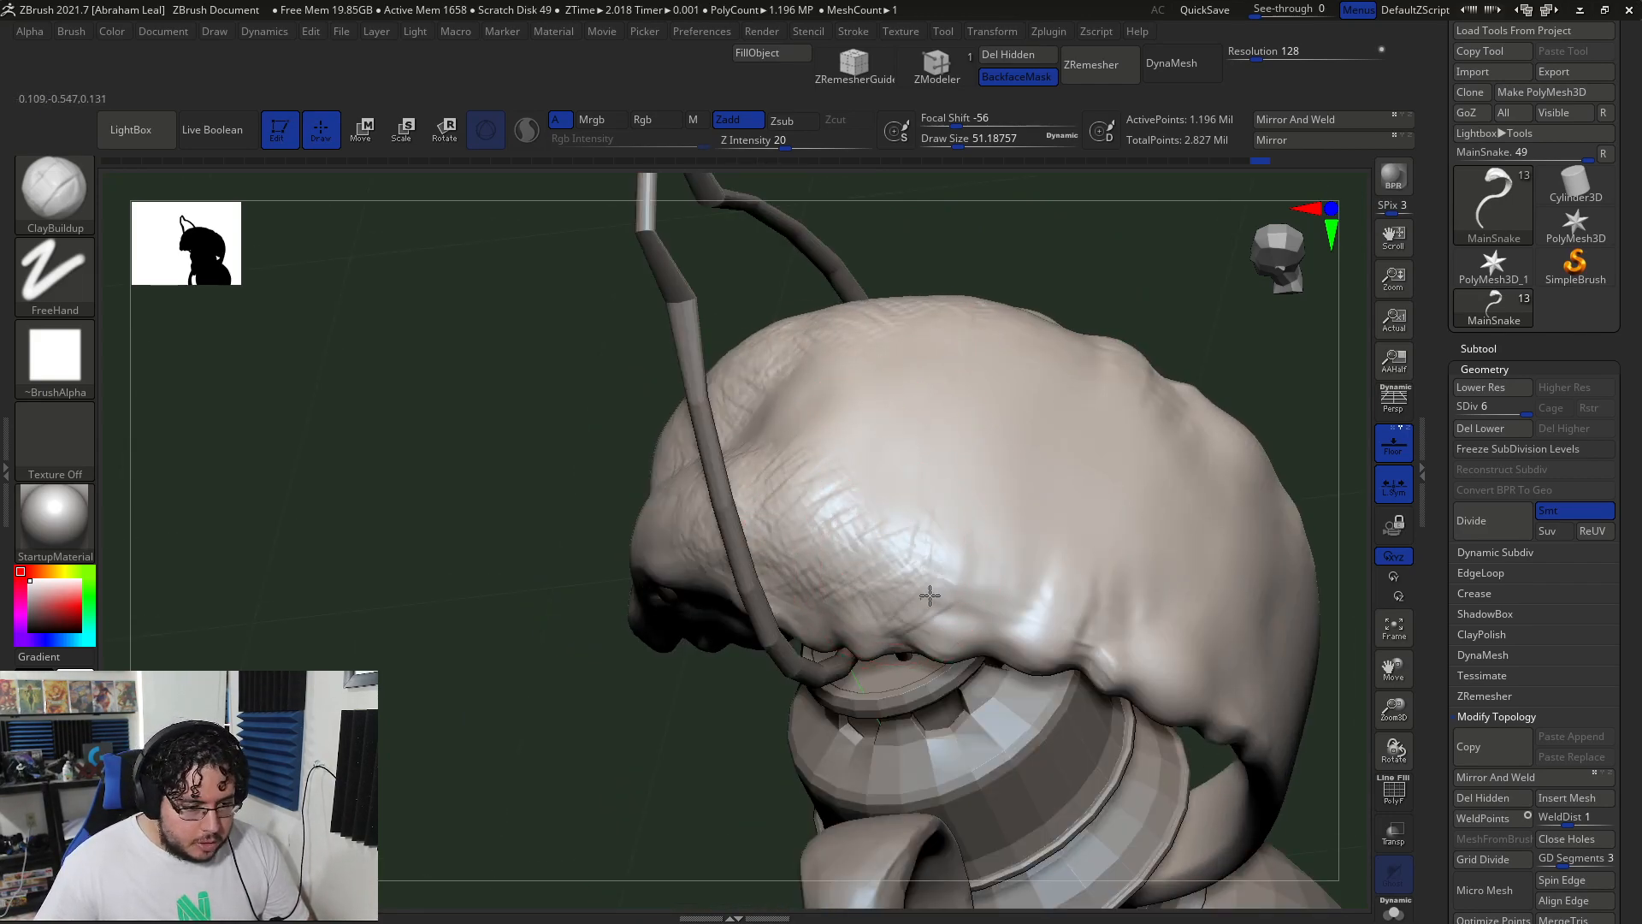
# - Smooth the fresh clay strokes on the side of the main snake's head
pyautogui.press('shift')
pyautogui.moveTo(530, 368); pyautogui.dragTo(741, 425)
pyautogui.moveTo(740, 425)
pyautogui.keyDown('shift'); pyautogui.mouseDown()
pyautogui.moveTo(649, 432)
pyautogui.moveTo(723, 423)
pyautogui.mouseUp(); pyautogui.keyUp('shift')
pyautogui.keyDown('shift'); pyautogui.moveTo(459, 468); pyautogui.dragTo(650, 476); pyautogui.keyUp('shift')
# - Reduce the ClayBuildup draw size to about 26.9, build up the cheek and jaw behind the main snake's mouth, and smooth the strokes
pyautogui.keyDown('alt'); pyautogui.moveTo(1017, 427); pyautogui.dragTo(1061, 380); pyautogui.keyUp('alt')
pyautogui.press('shift')
pyautogui.moveTo(376, 428); pyautogui.dragTo(558, 438)
pyautogui.keyDown('alt'); pyautogui.moveTo(796, 403); pyautogui.dragTo(869, 342); pyautogui.keyUp('alt')
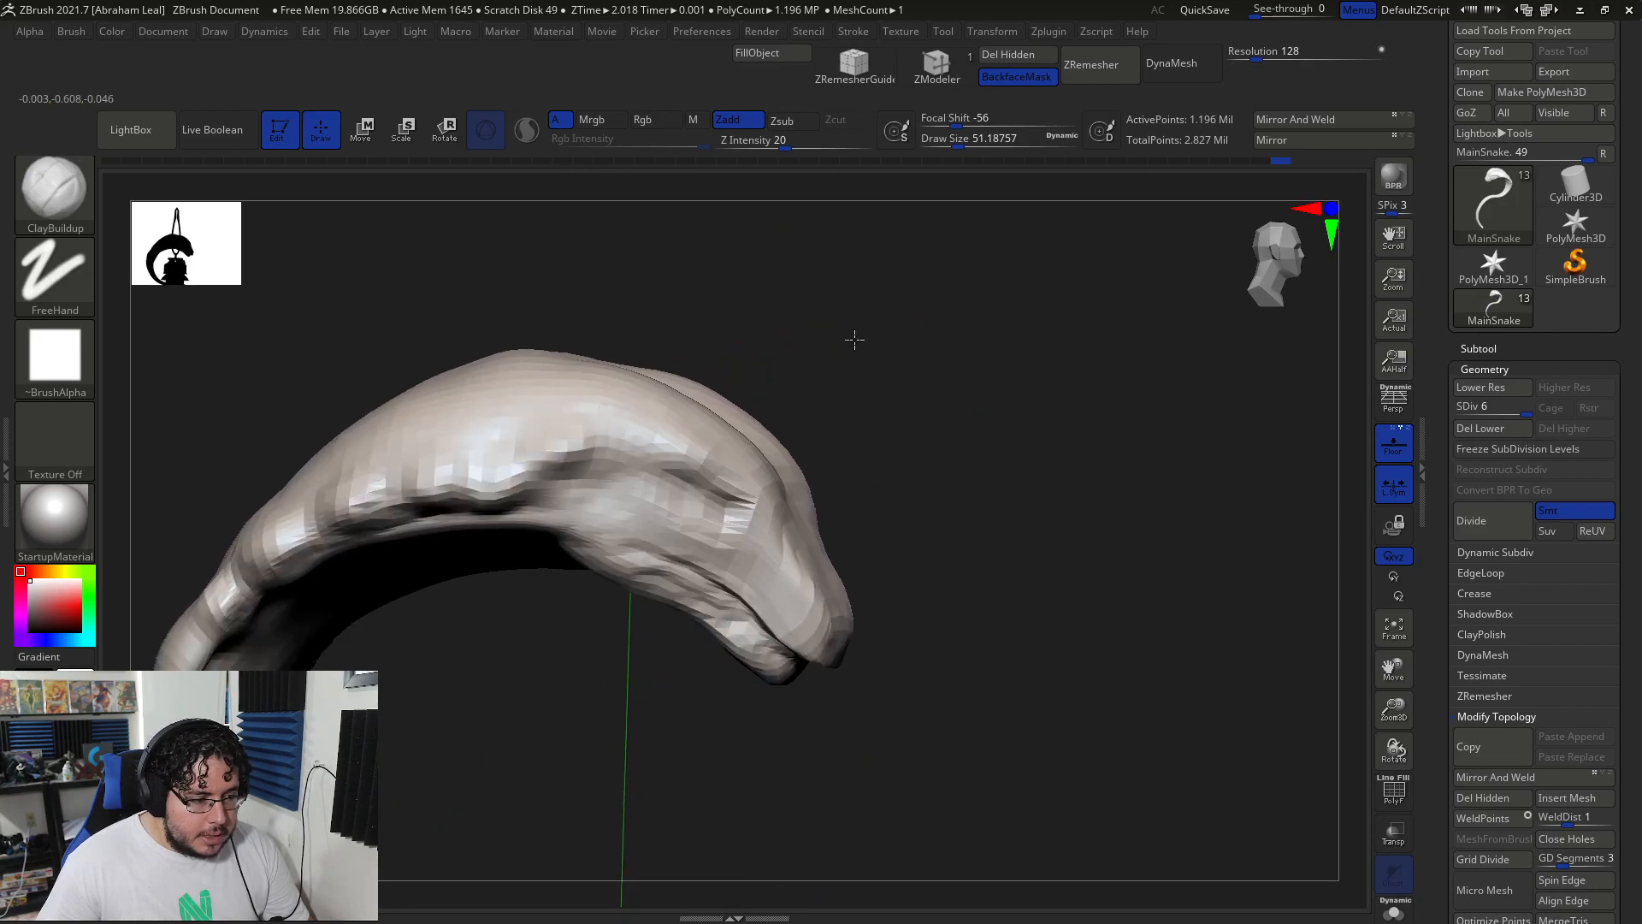
pyautogui.press('space')
pyautogui.moveTo(657, 479); pyautogui.dragTo(632, 479)
pyautogui.moveTo(864, 359); pyautogui.dragTo(744, 351)
pyautogui.press('space')
pyautogui.moveTo(564, 516)
pyautogui.mouseDown()
pyautogui.moveTo(550, 518)
pyautogui.moveTo(575, 482)
pyautogui.moveTo(542, 534)
pyautogui.moveTo(569, 514)
pyautogui.moveTo(683, 596)
pyautogui.mouseUp()
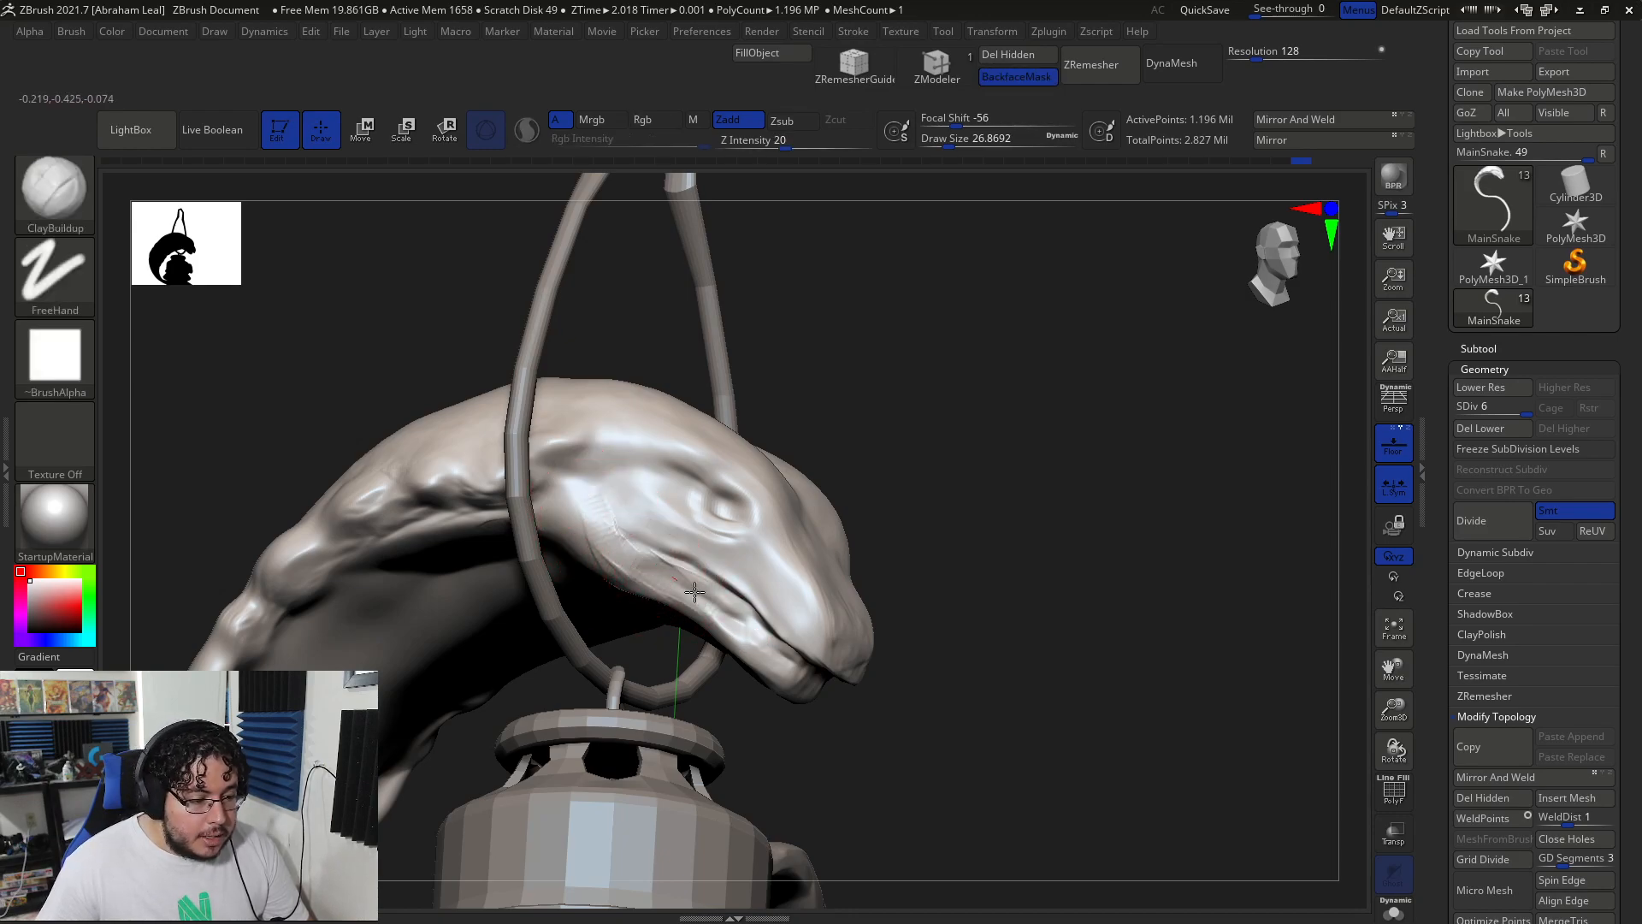
pyautogui.keyDown('shift'); pyautogui.moveTo(639, 504); pyautogui.dragTo(639, 565); pyautogui.keyUp('shift')
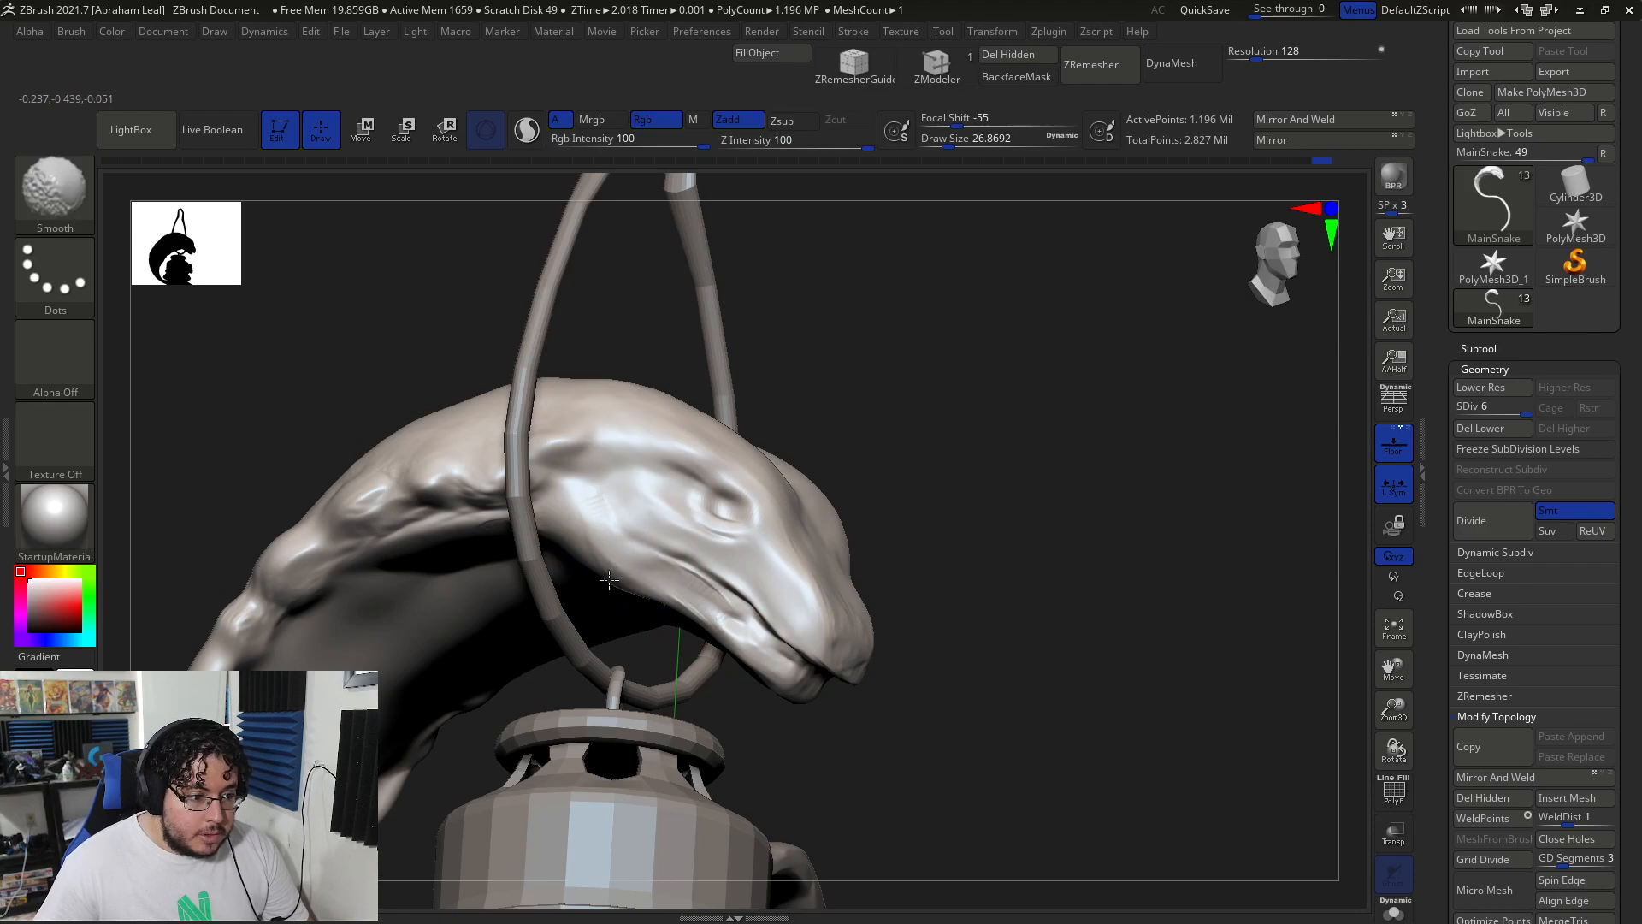
# - Switch to the TrimDynamic brush and flatten the tip of the main snake's lower jaw
pyautogui.moveTo(881, 582)
pyautogui.mouseDown()
pyautogui.moveTo(975, 587)
pyautogui.moveTo(967, 491)
pyautogui.moveTo(957, 586)
pyautogui.moveTo(874, 569)
pyautogui.mouseUp()
pyautogui.press('b')
pyautogui.press('t')
pyautogui.press('d')
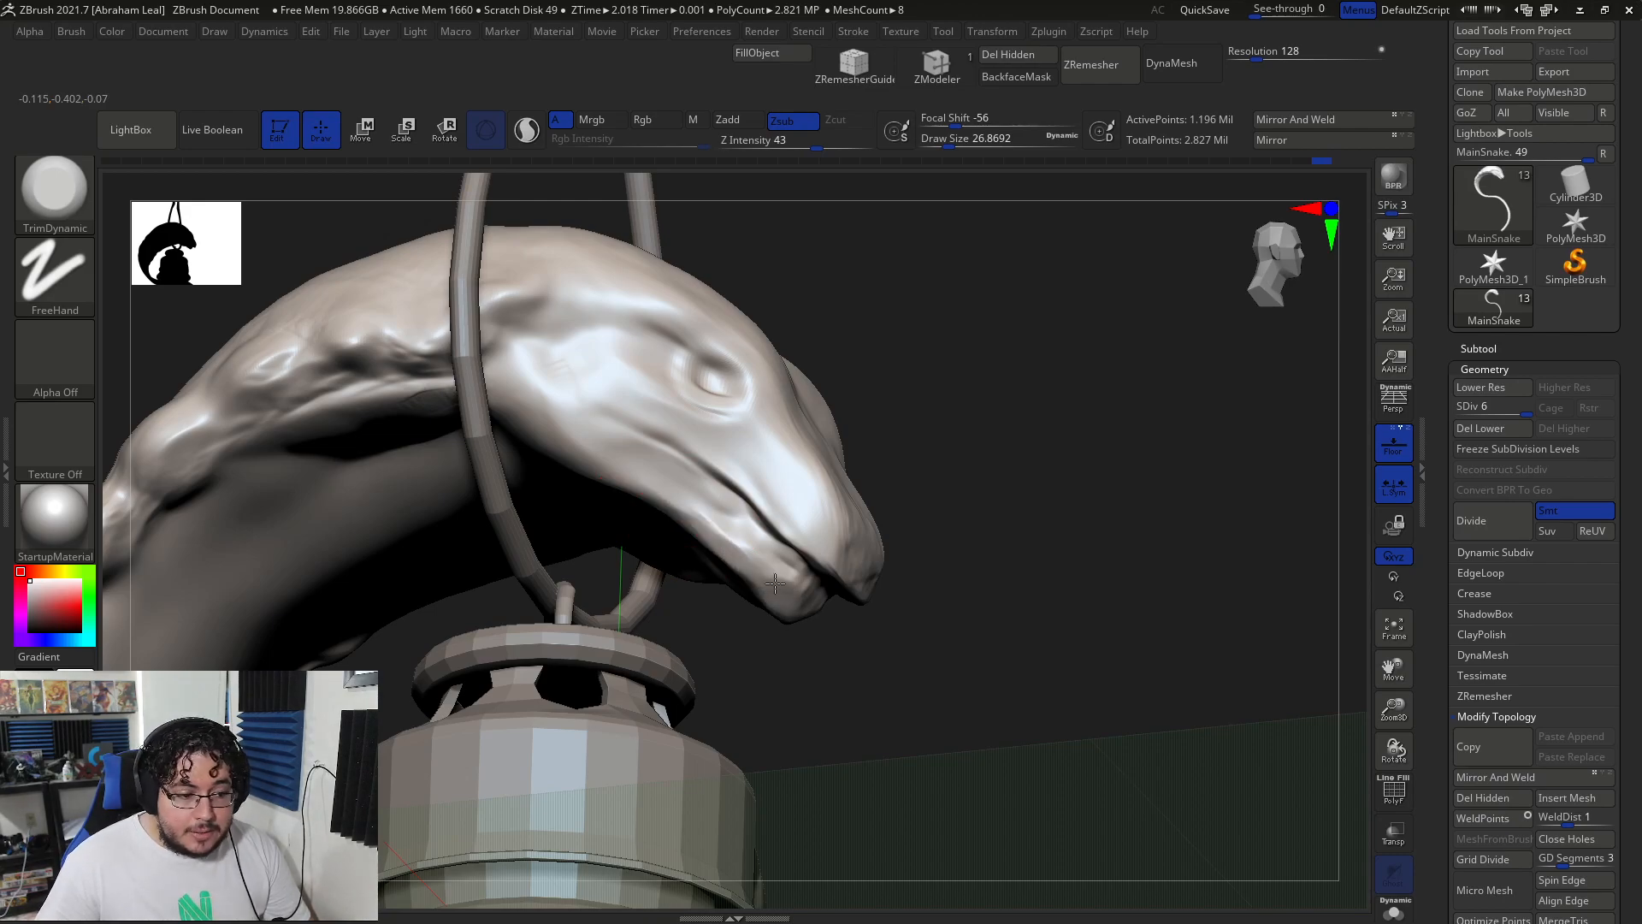
pyautogui.moveTo(780, 572); pyautogui.dragTo(790, 583)
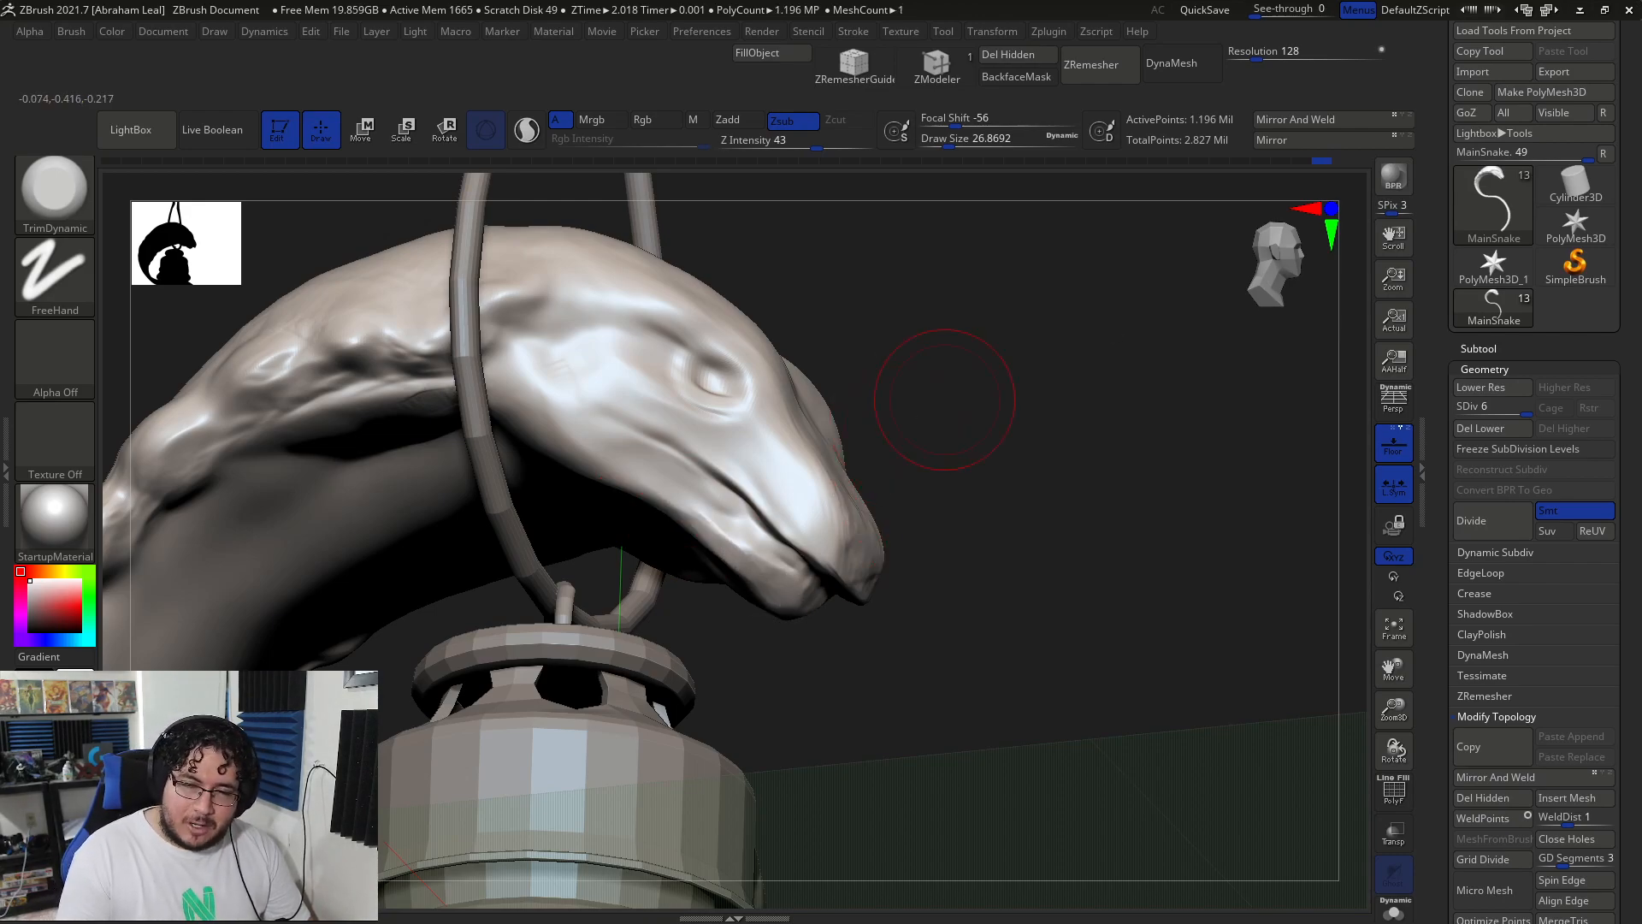